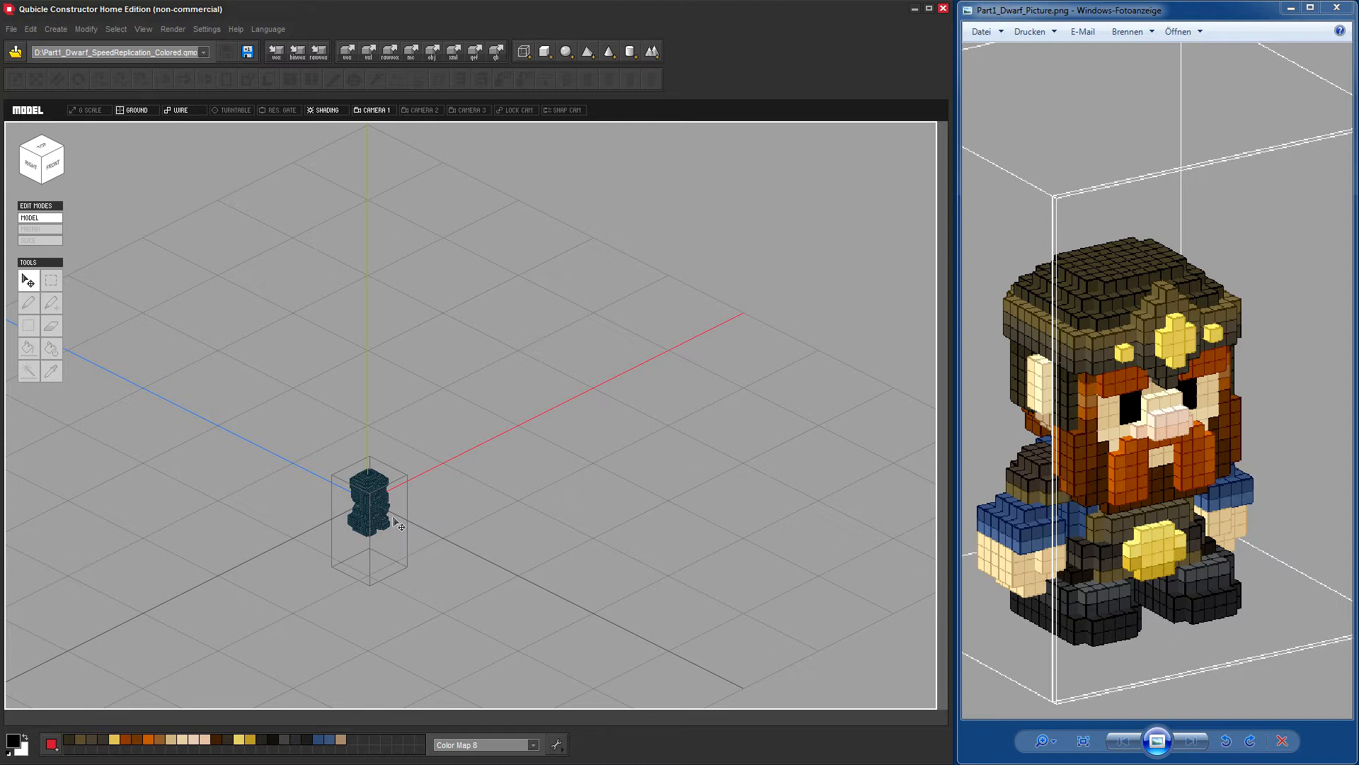
Examine the uncoloured dwarf model from several angles and distances, alongside the coloured reference picture.
mouse_move(1163, 438)
mouse_down()
mouse_move(1228, 441)
mouse_move(1179, 437)
mouse_move(1191, 437)
mouse_move(1156, 455)
mouse_up()
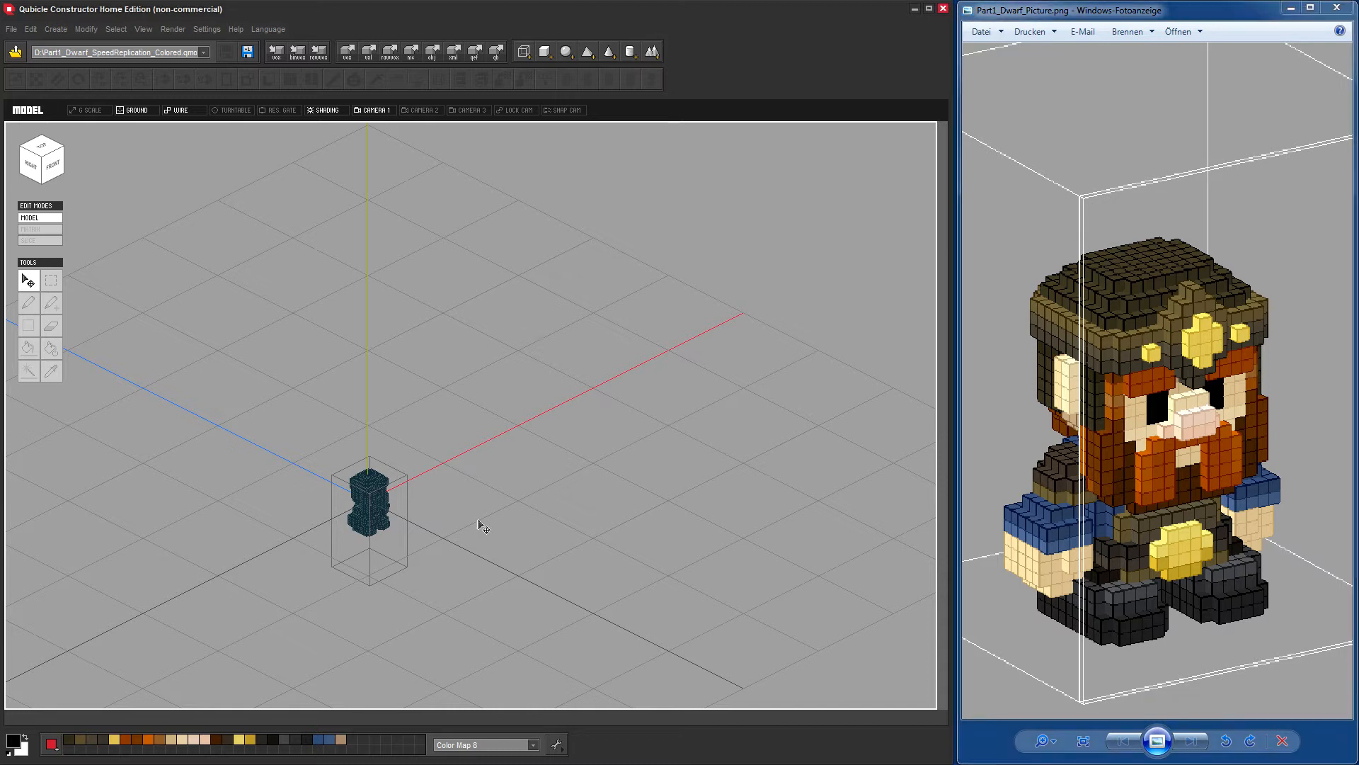
scroll(481, 523, up, 5)
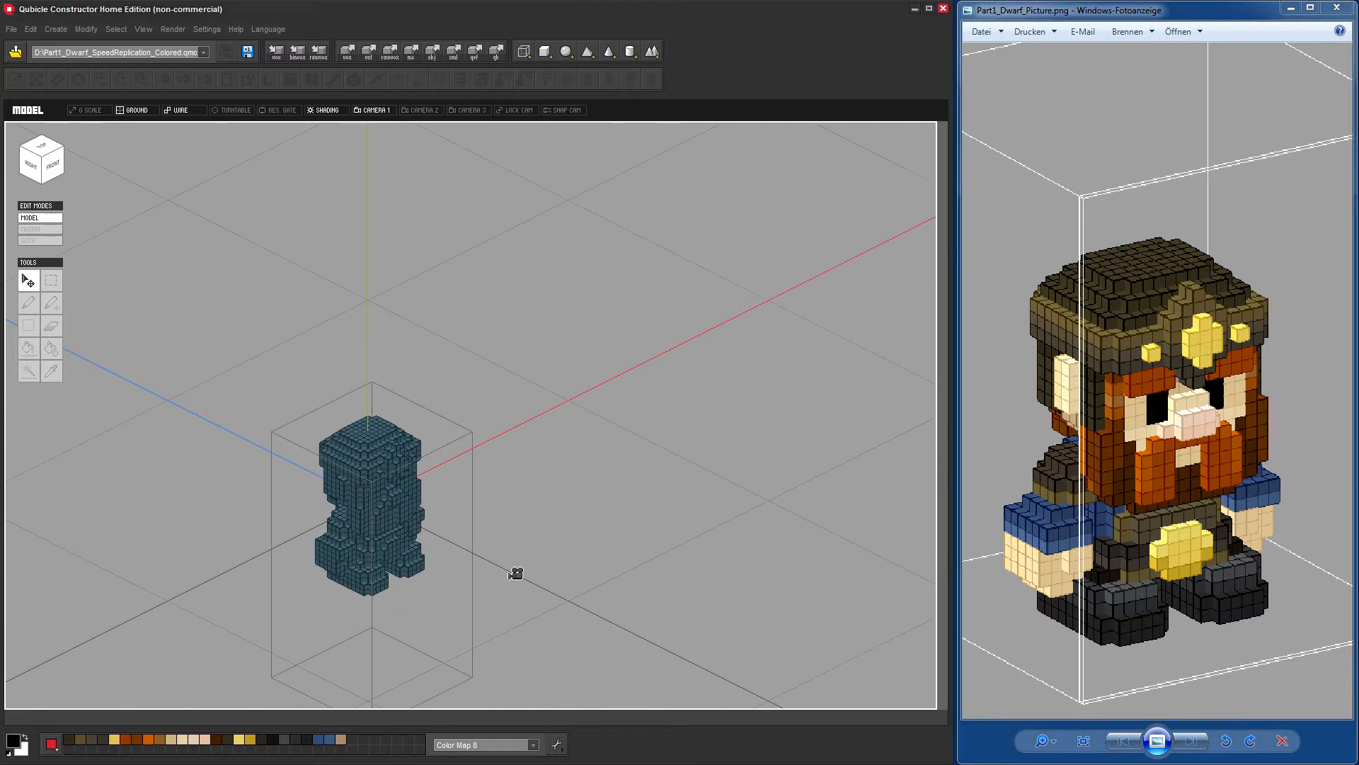
right_drag(516, 570, 607, 470)
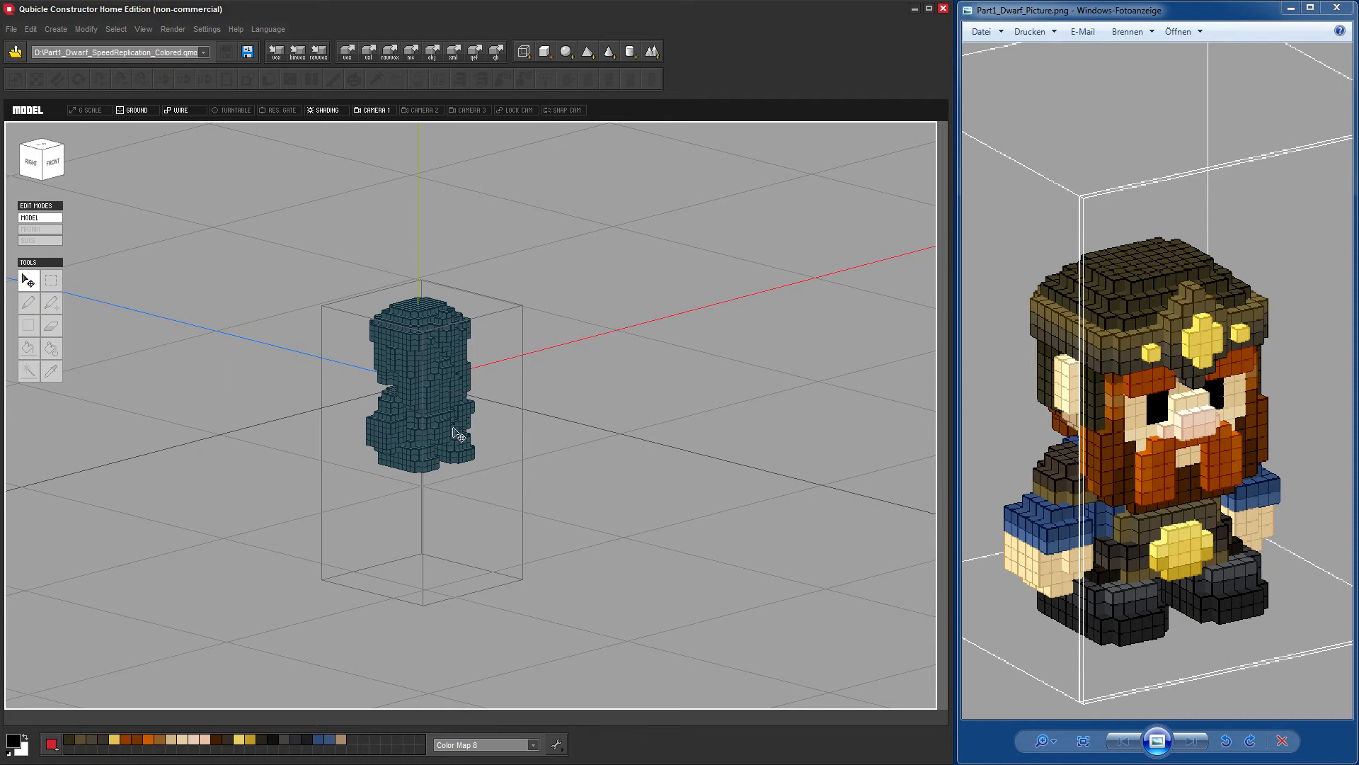
mouse_move(604, 525)
right_down()
mouse_move(574, 500)
mouse_move(592, 517)
right_up()
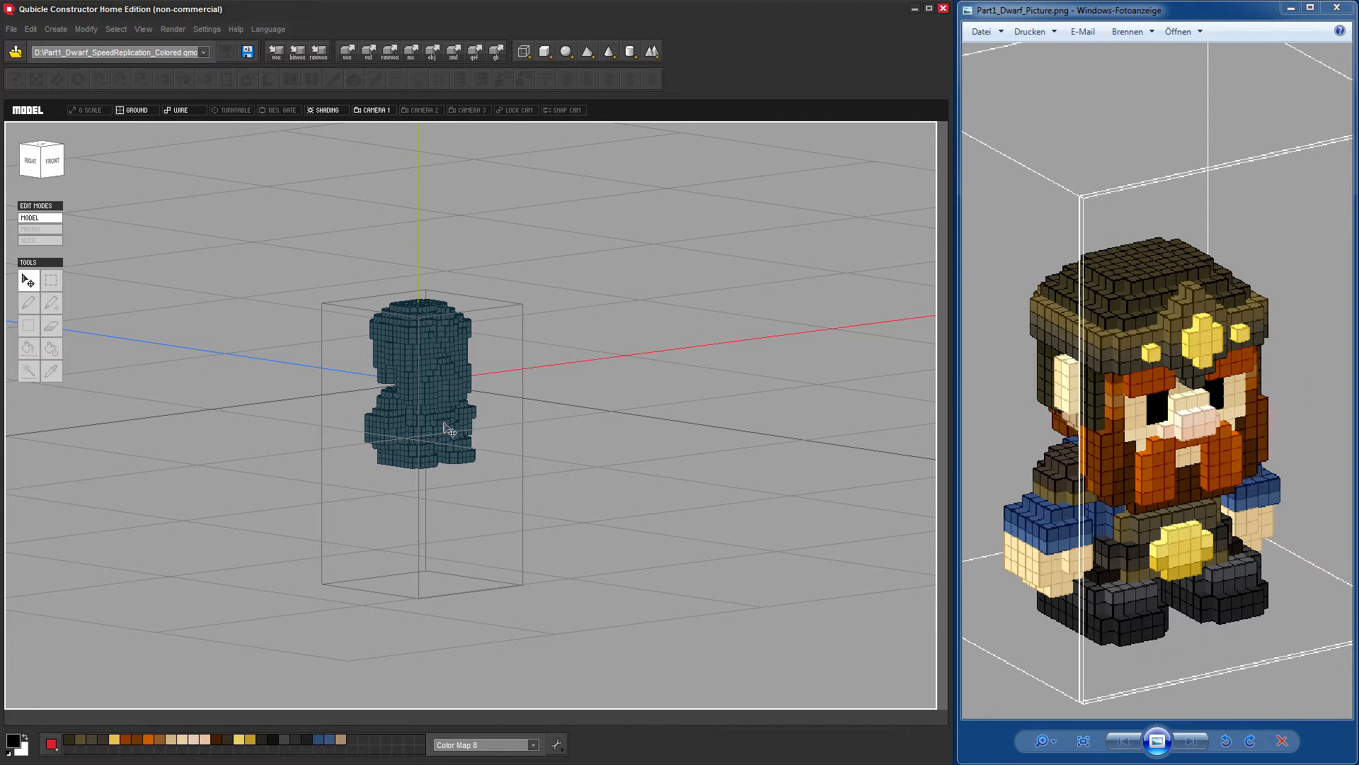
right_drag(672, 434, 646, 437)
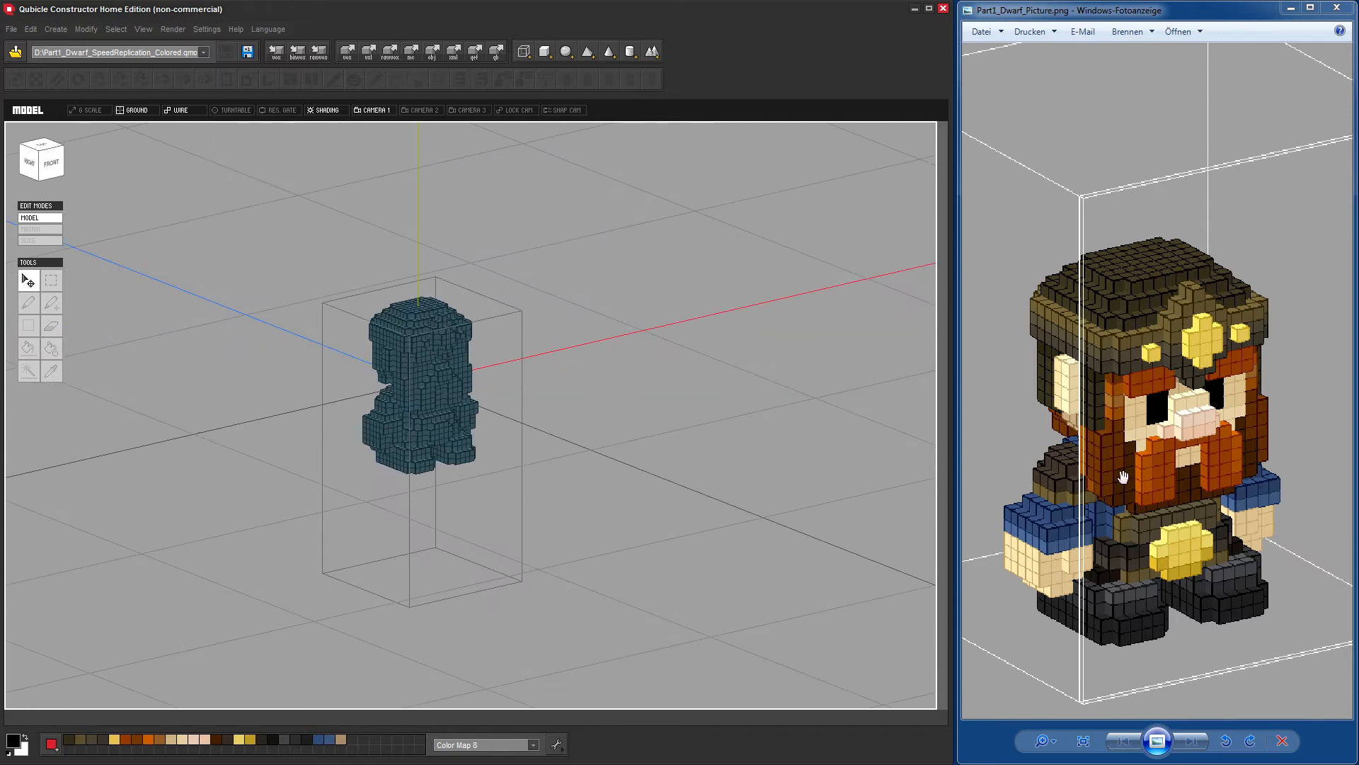
drag(1138, 506, 1097, 469)
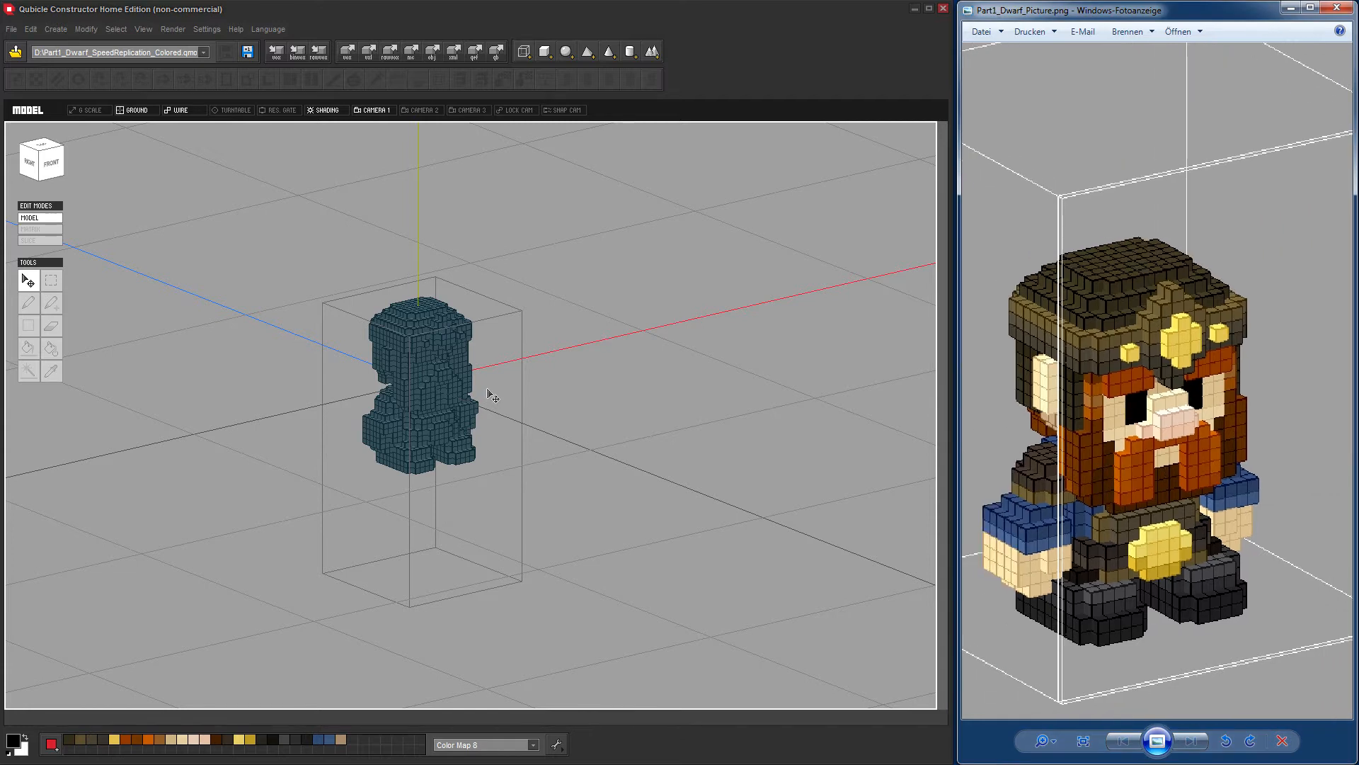
mouse_move(573, 464)
right_down()
mouse_move(580, 427)
mouse_move(584, 451)
mouse_move(560, 475)
right_up()
scroll(562, 476, down, 1)
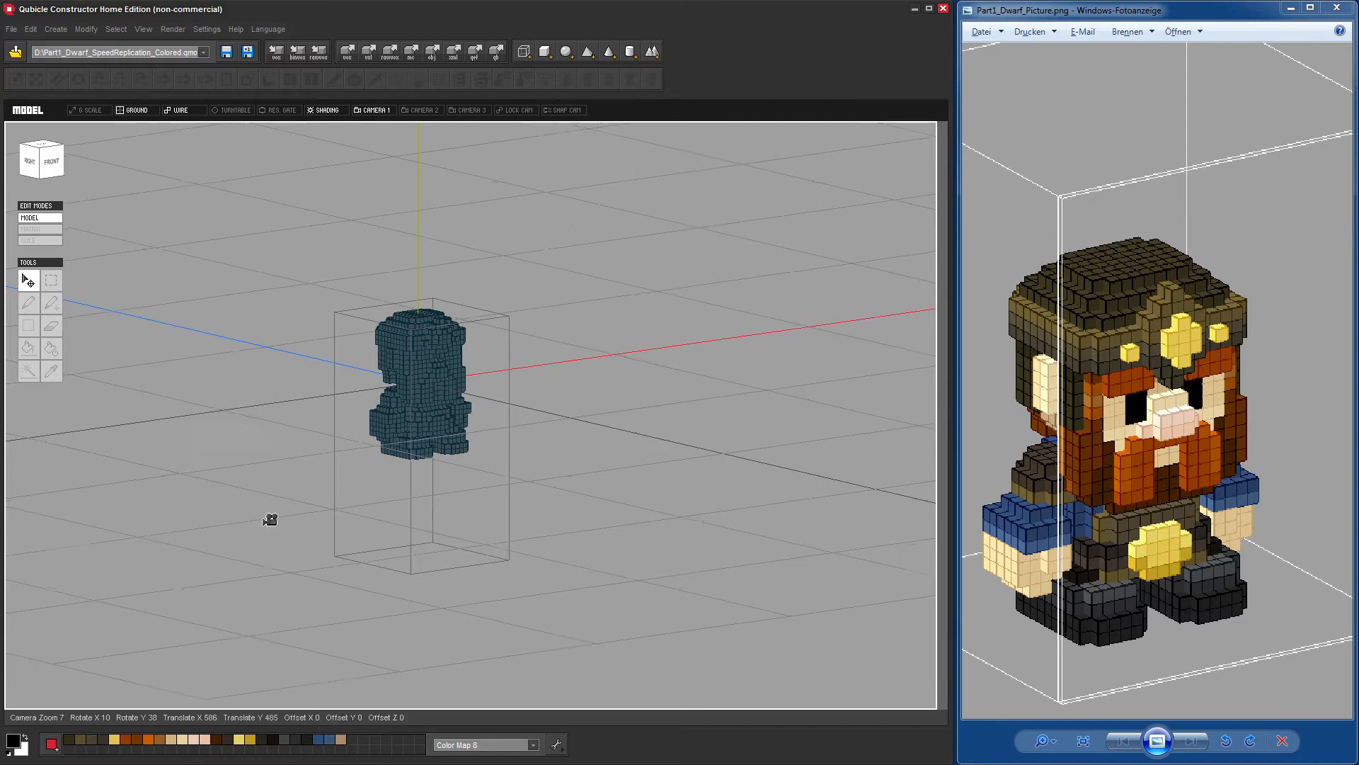
mouse_move(270, 516)
right_down()
mouse_move(173, 506)
mouse_move(243, 525)
mouse_move(283, 513)
mouse_move(255, 516)
right_up()
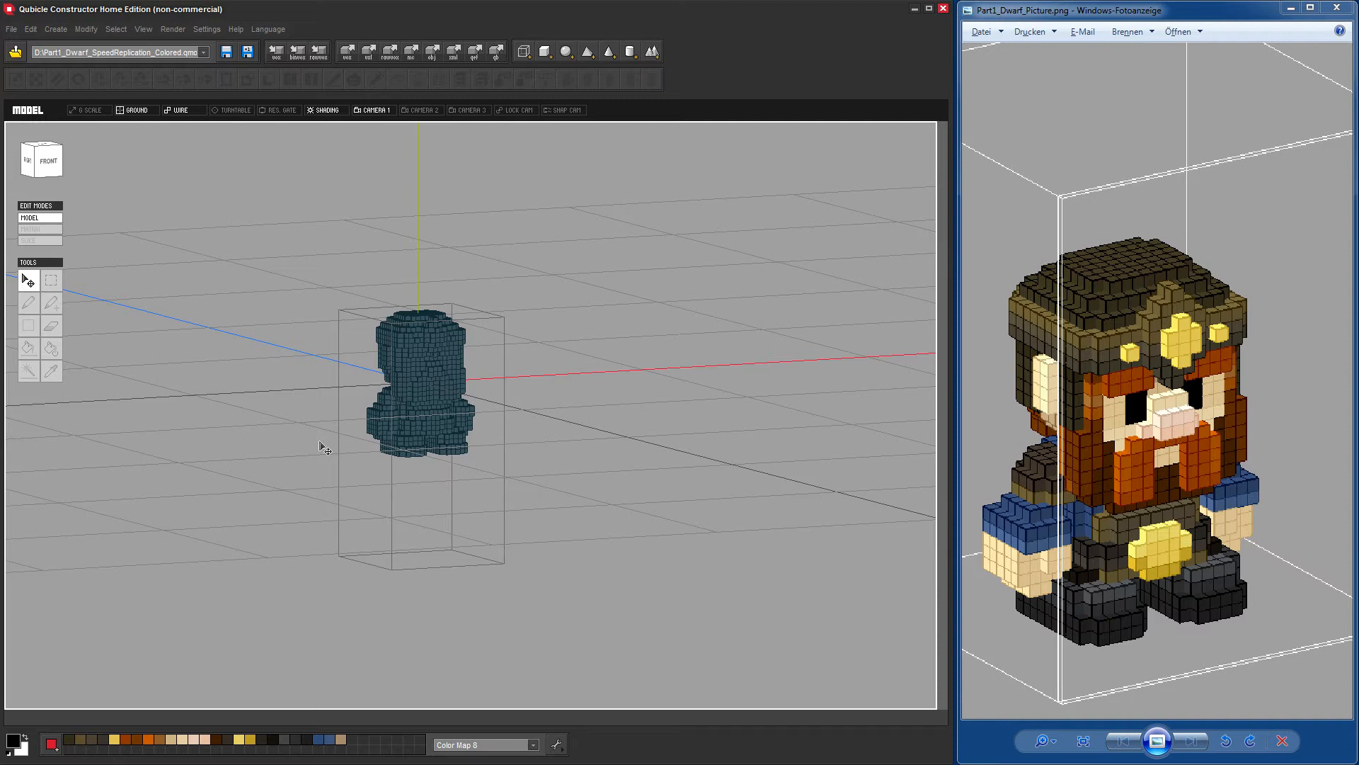
scroll(614, 473, up, 5)
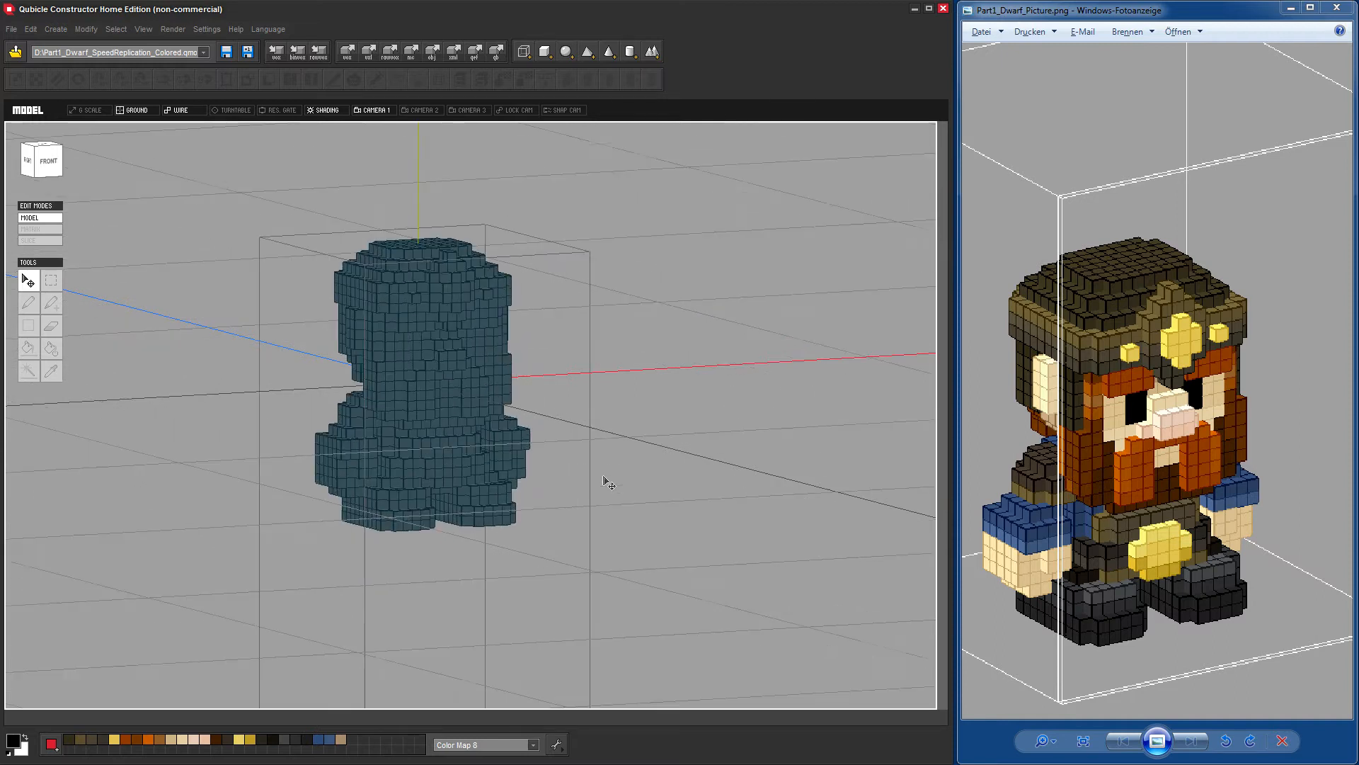
right_drag(594, 539, 430, 517)
scroll(430, 517, down, 4)
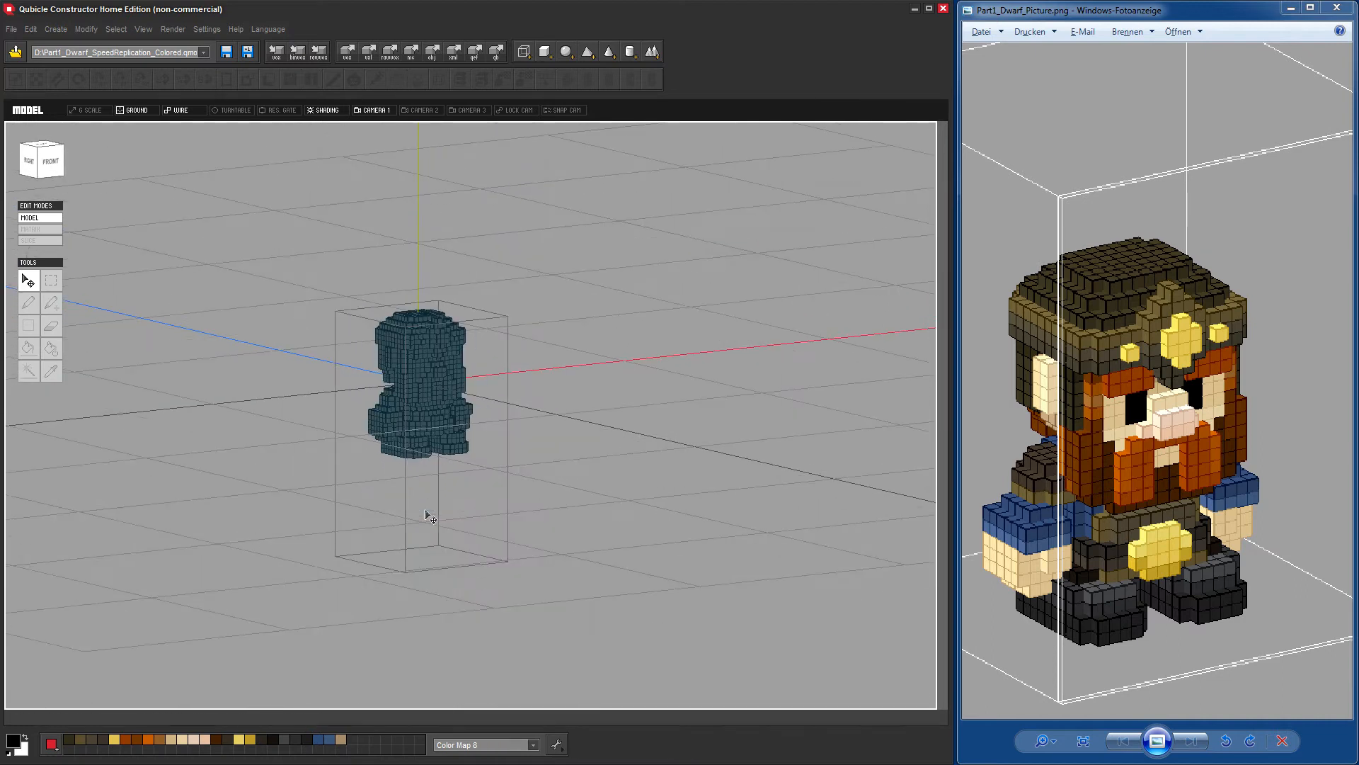
scroll(429, 517, up, 2)
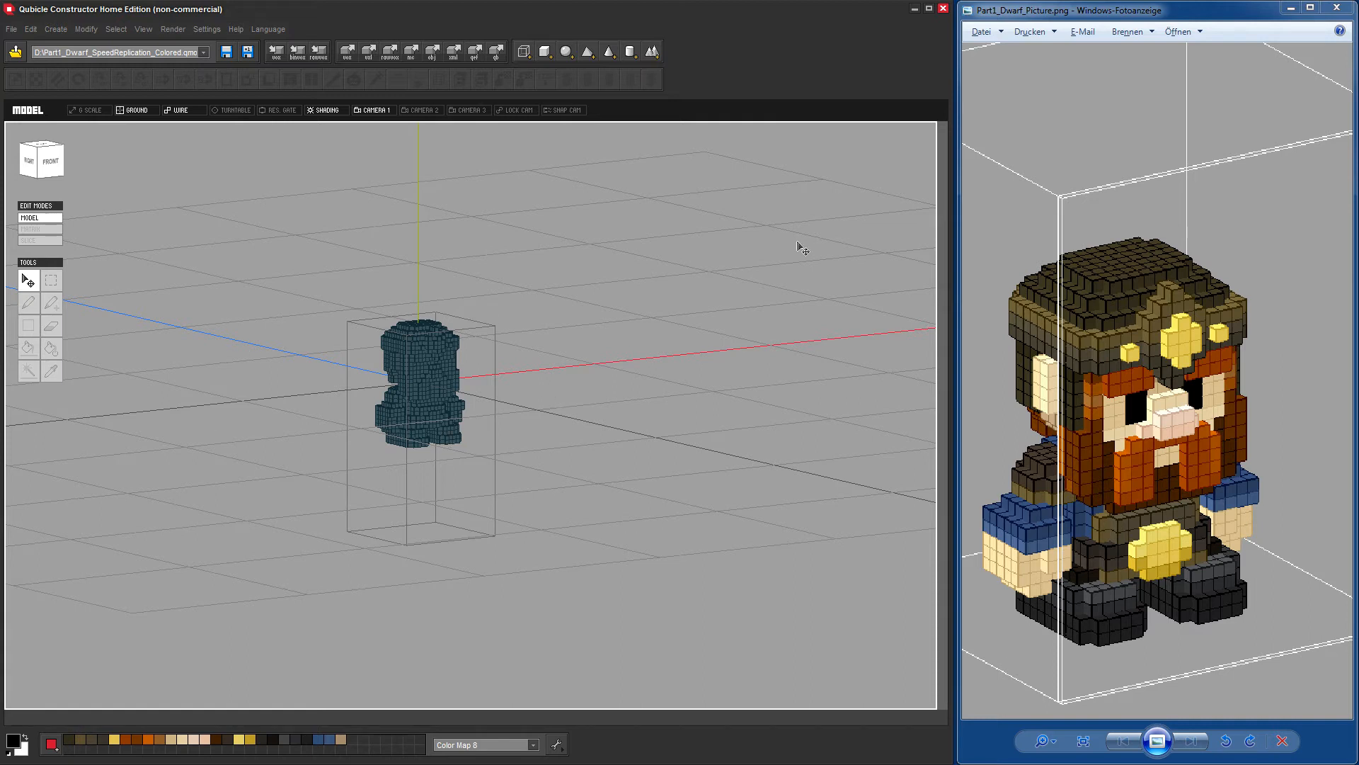
scroll(662, 504, down, 4)
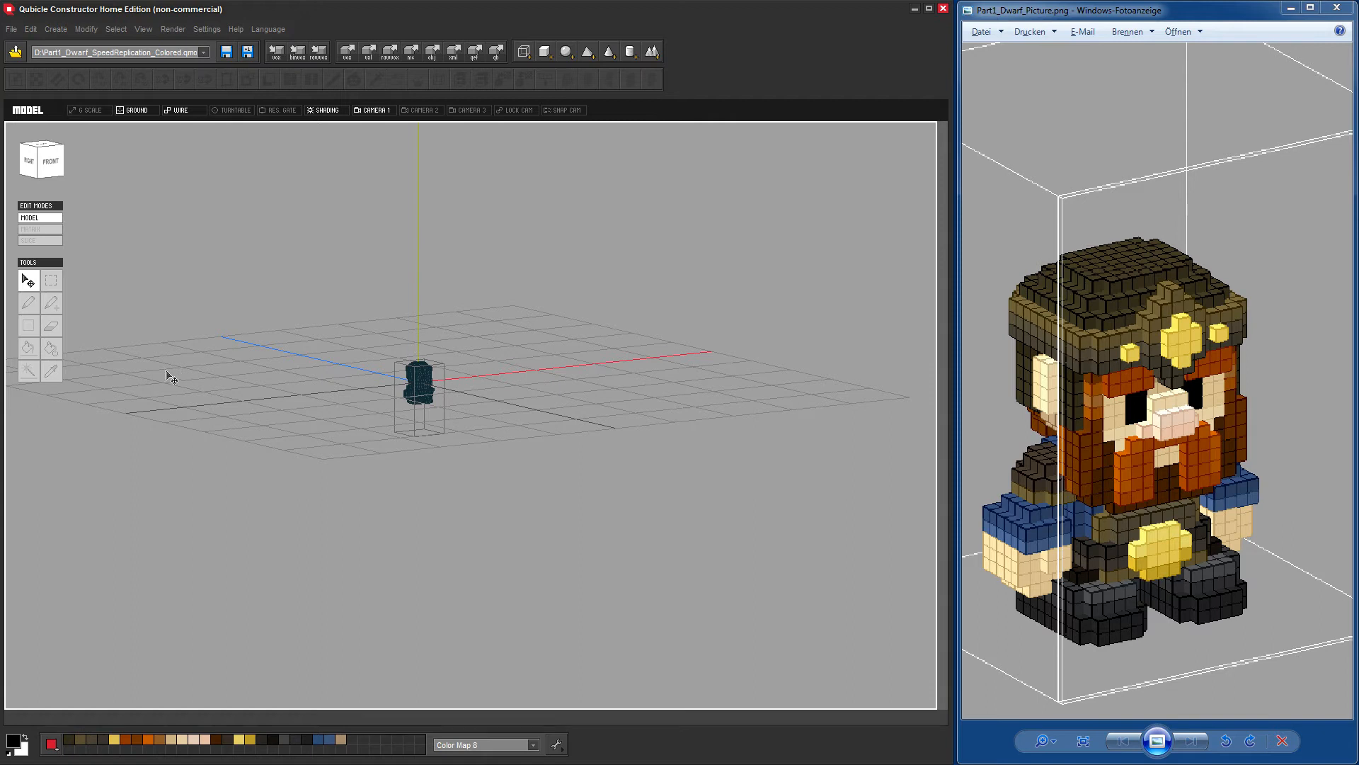
scroll(549, 420, up, 4)
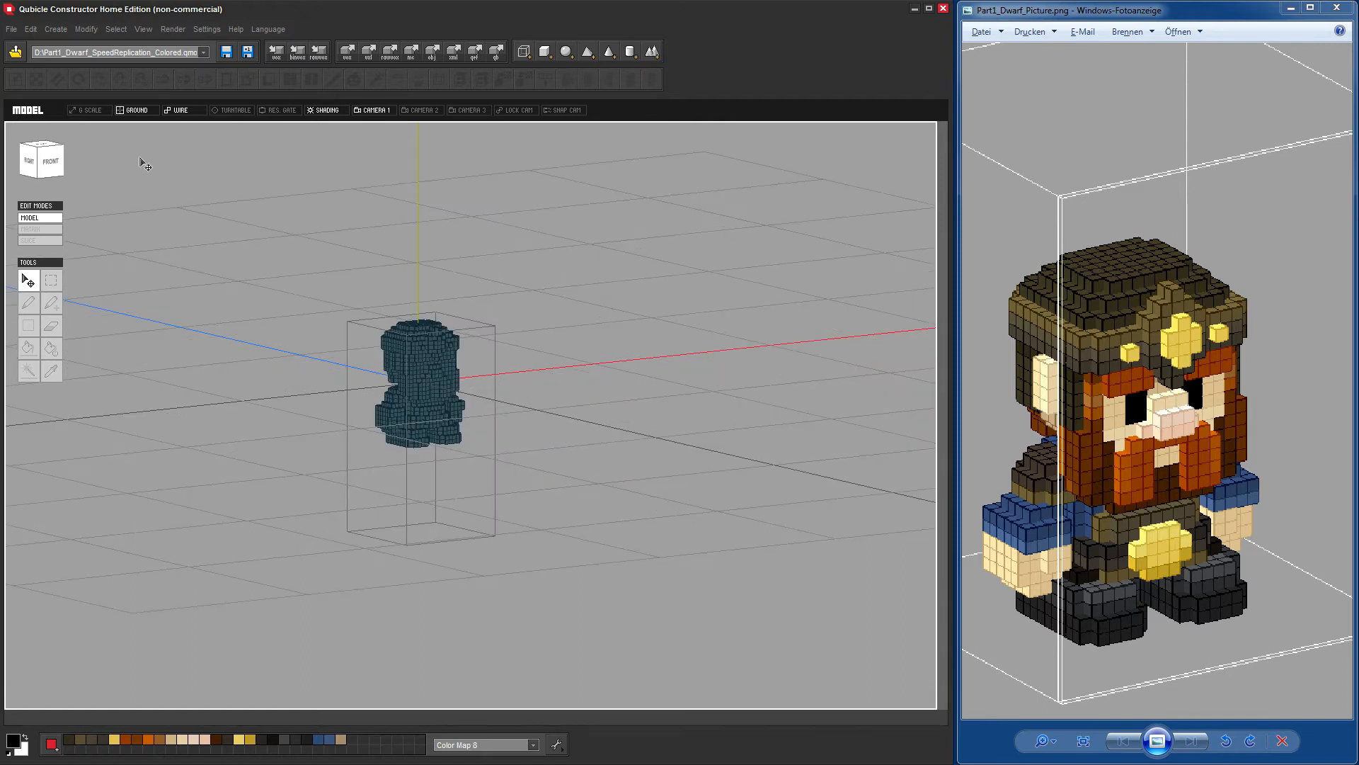
Toggle the ground grid off and back on, and view the dwarf from raised, low and side angles.
click(137, 110)
click(137, 110)
right_drag(661, 431, 655, 438)
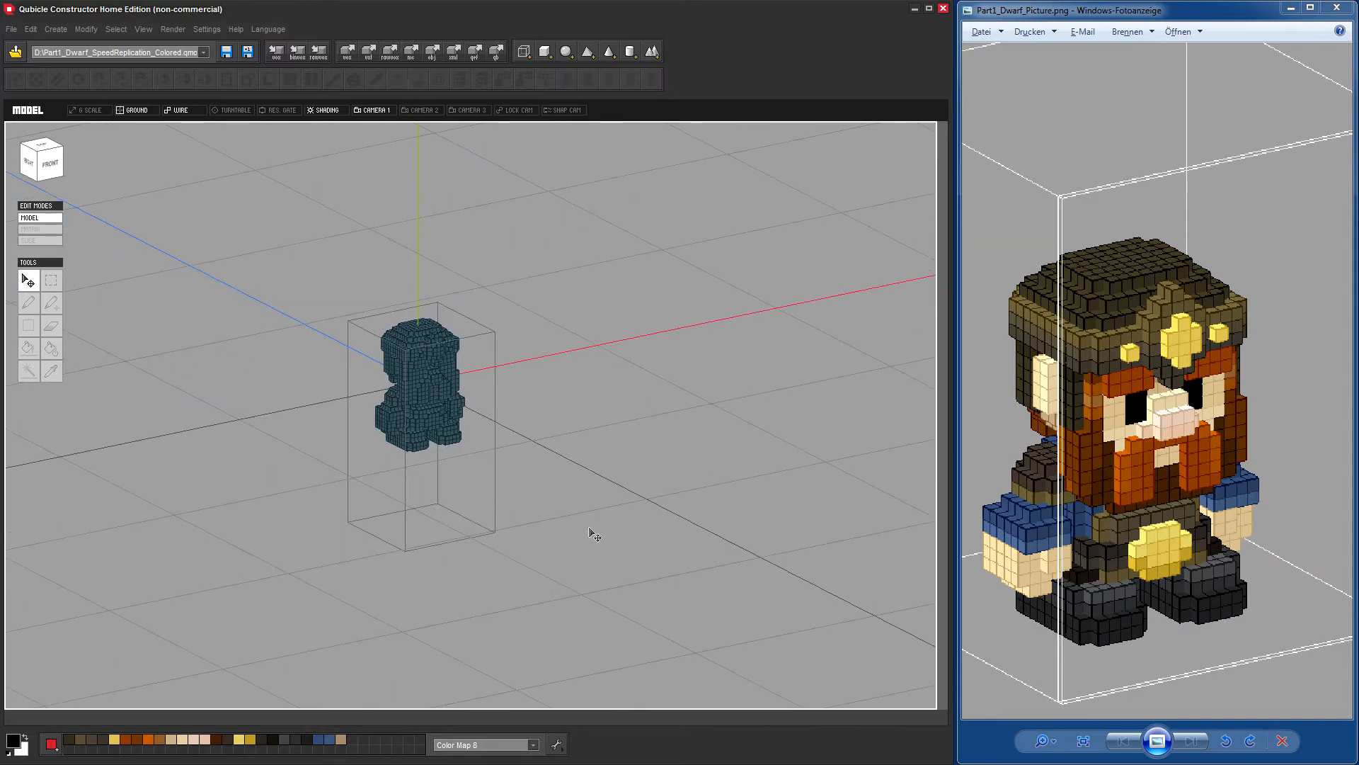
right_drag(593, 534, 611, 497)
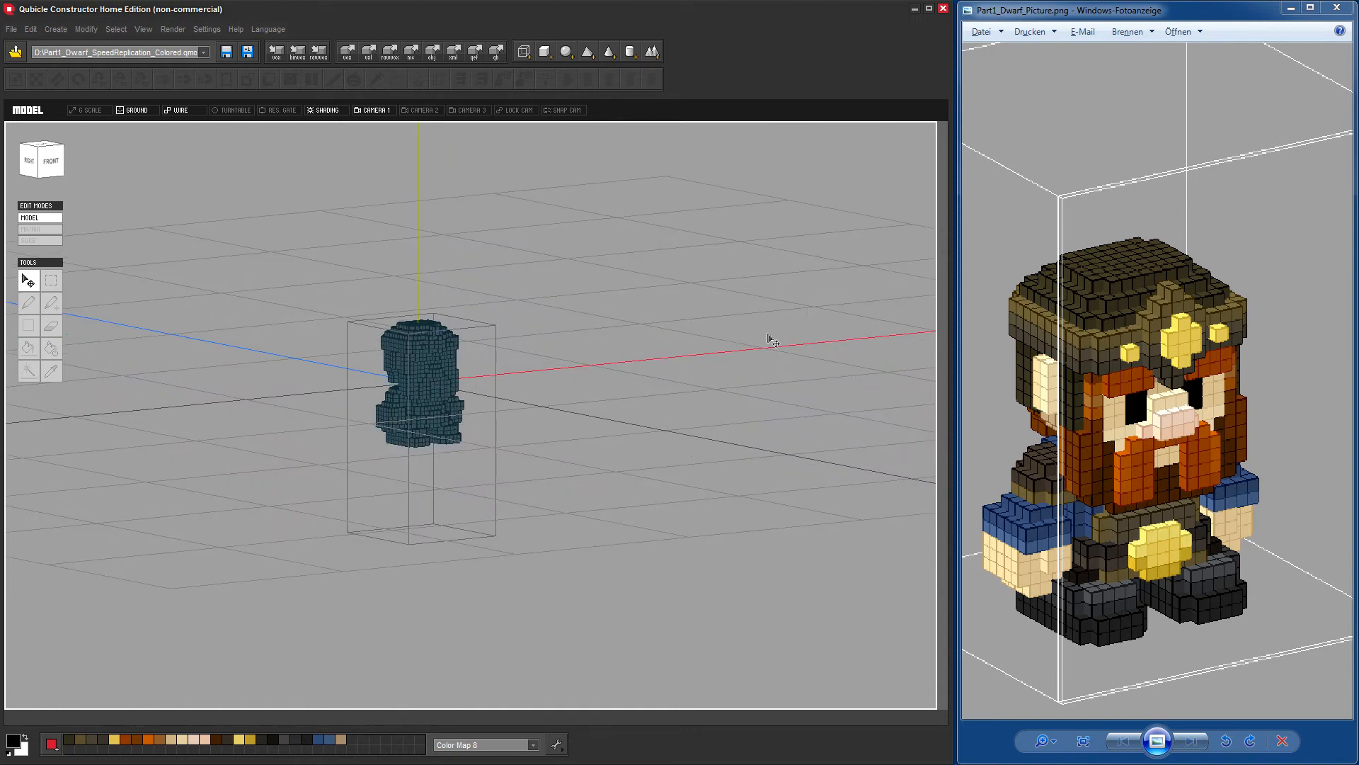
right_drag(772, 340, 377, 426)
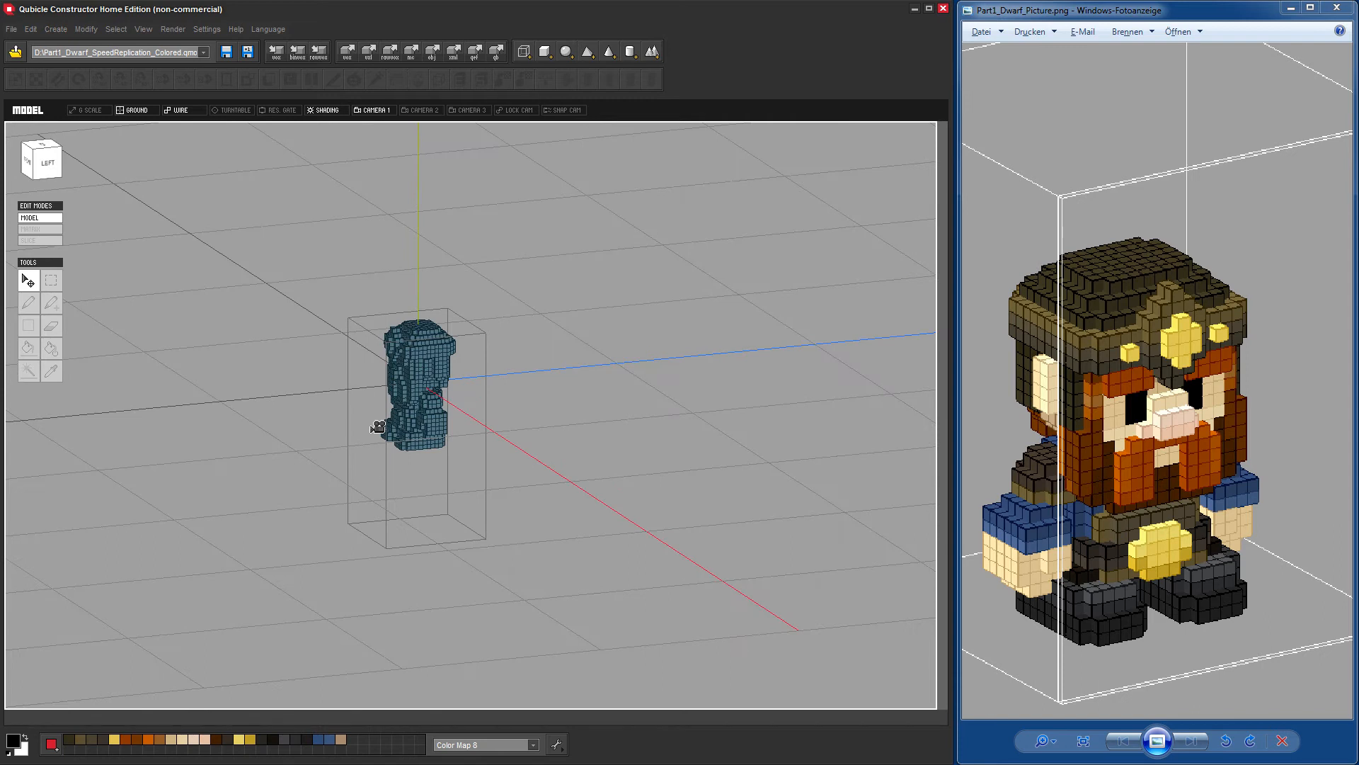
right_drag(378, 426, 547, 444)
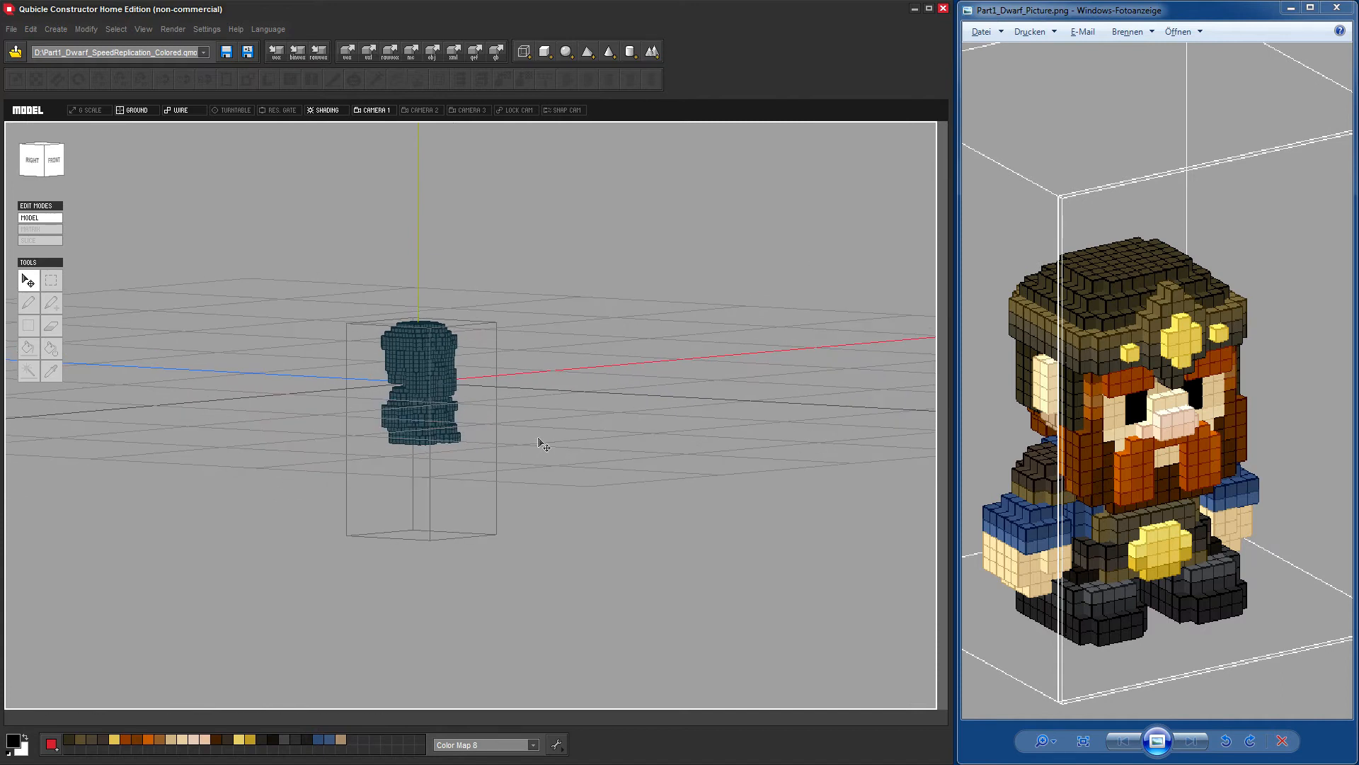
Inspect the dwarf model up close from its front right side with the camera shifted off centre.
scroll(532, 423, up, 1)
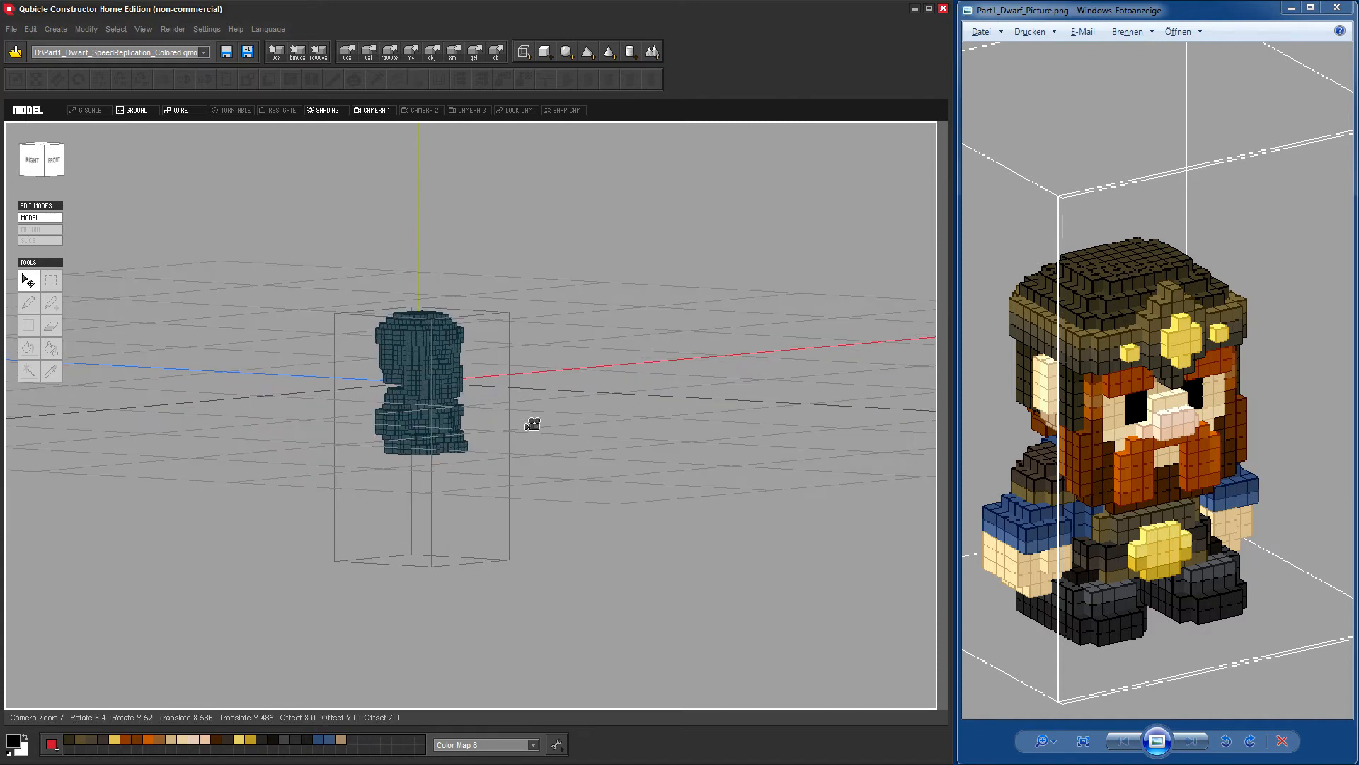
middle_drag(532, 423, 571, 443)
scroll(570, 486, up, 3)
scroll(570, 487, down, 3)
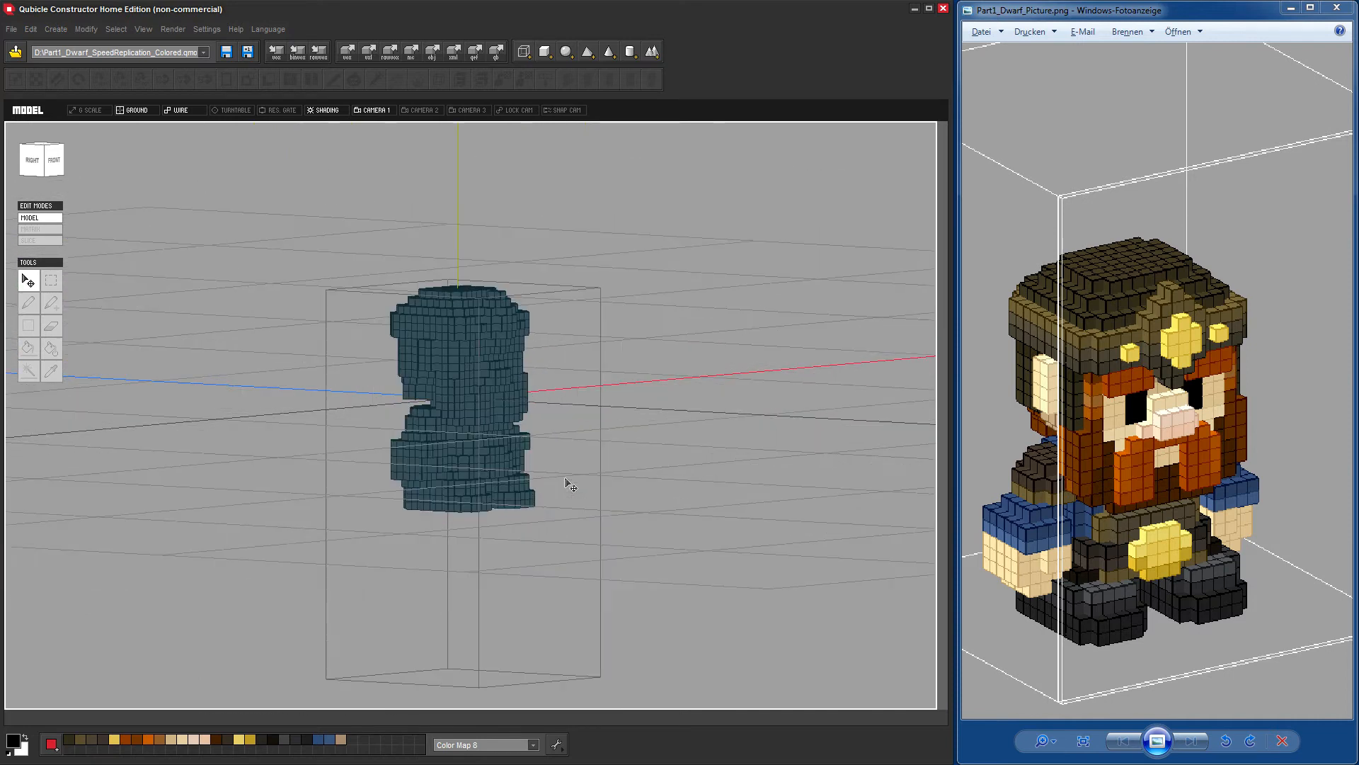
scroll(572, 468, up, 2)
mouse_move(572, 467)
right_down()
mouse_move(619, 470)
mouse_move(613, 520)
mouse_move(701, 476)
mouse_move(740, 437)
mouse_move(673, 461)
mouse_move(710, 473)
mouse_move(628, 489)
mouse_move(656, 456)
mouse_move(561, 498)
mouse_move(689, 476)
mouse_move(570, 458)
mouse_move(650, 504)
mouse_move(646, 489)
mouse_move(741, 467)
mouse_move(628, 501)
mouse_move(618, 476)
mouse_move(710, 467)
mouse_move(561, 474)
mouse_move(597, 478)
mouse_move(581, 478)
right_up()
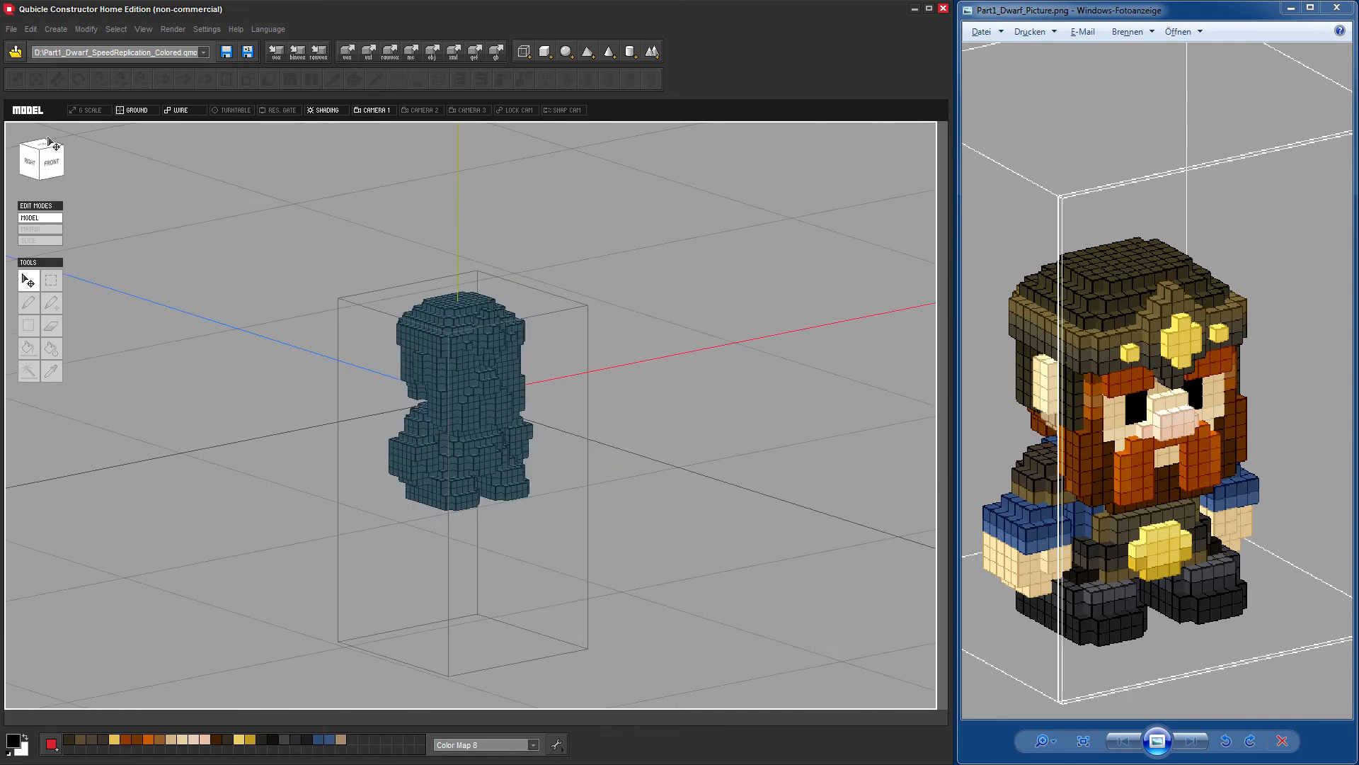
View the dwarf model straight on from the front, right and left, and return to an angled front view.
right_drag(142, 210, 77, 158)
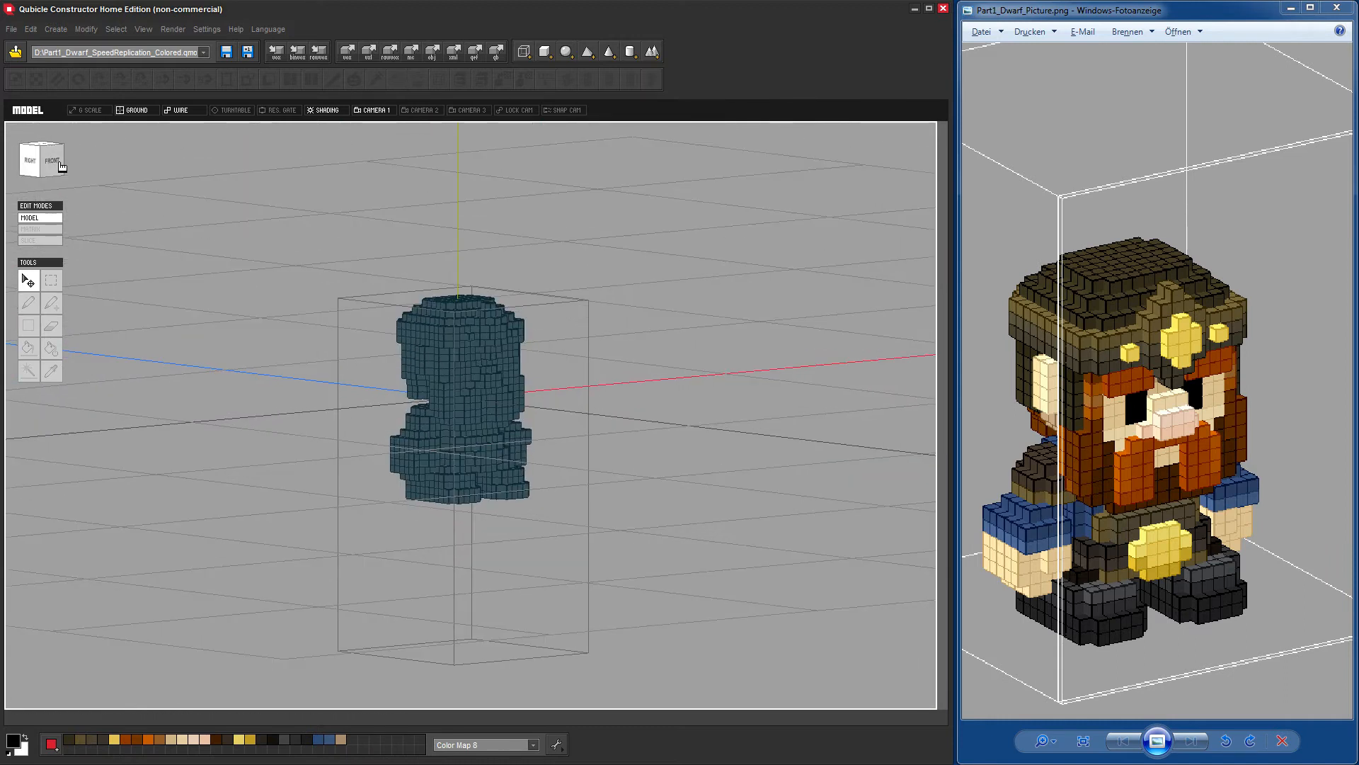
click(59, 163)
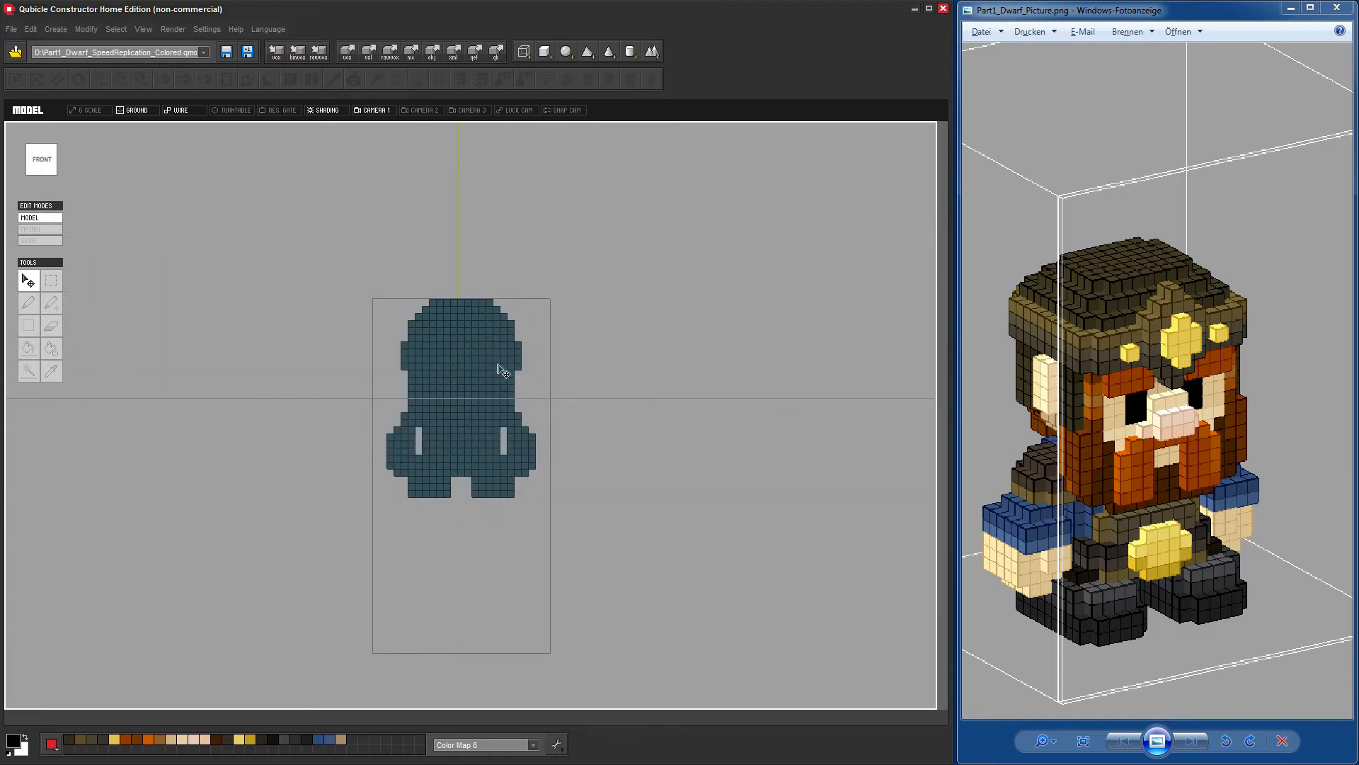
right_drag(147, 234, 85, 198)
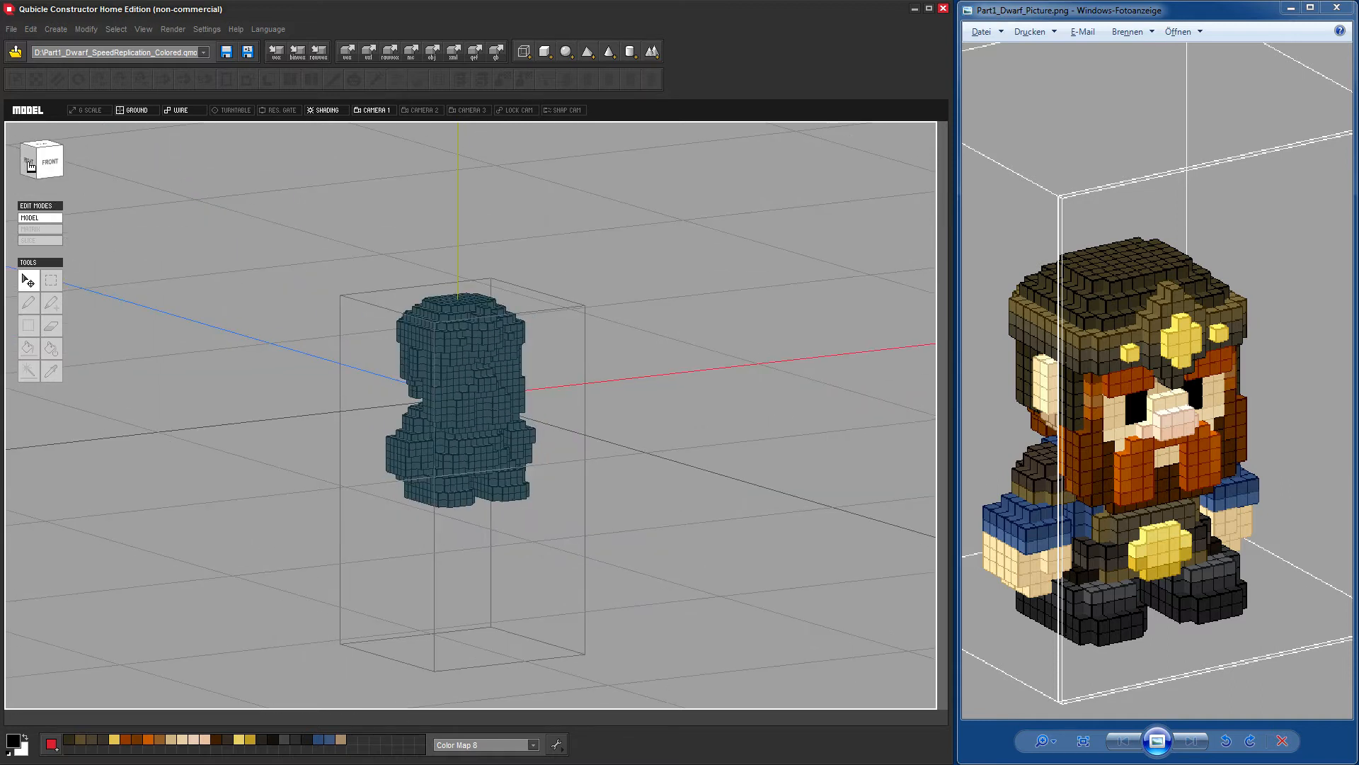
click(31, 167)
right_drag(804, 355, 617, 348)
right_drag(631, 427, 518, 419)
click(44, 161)
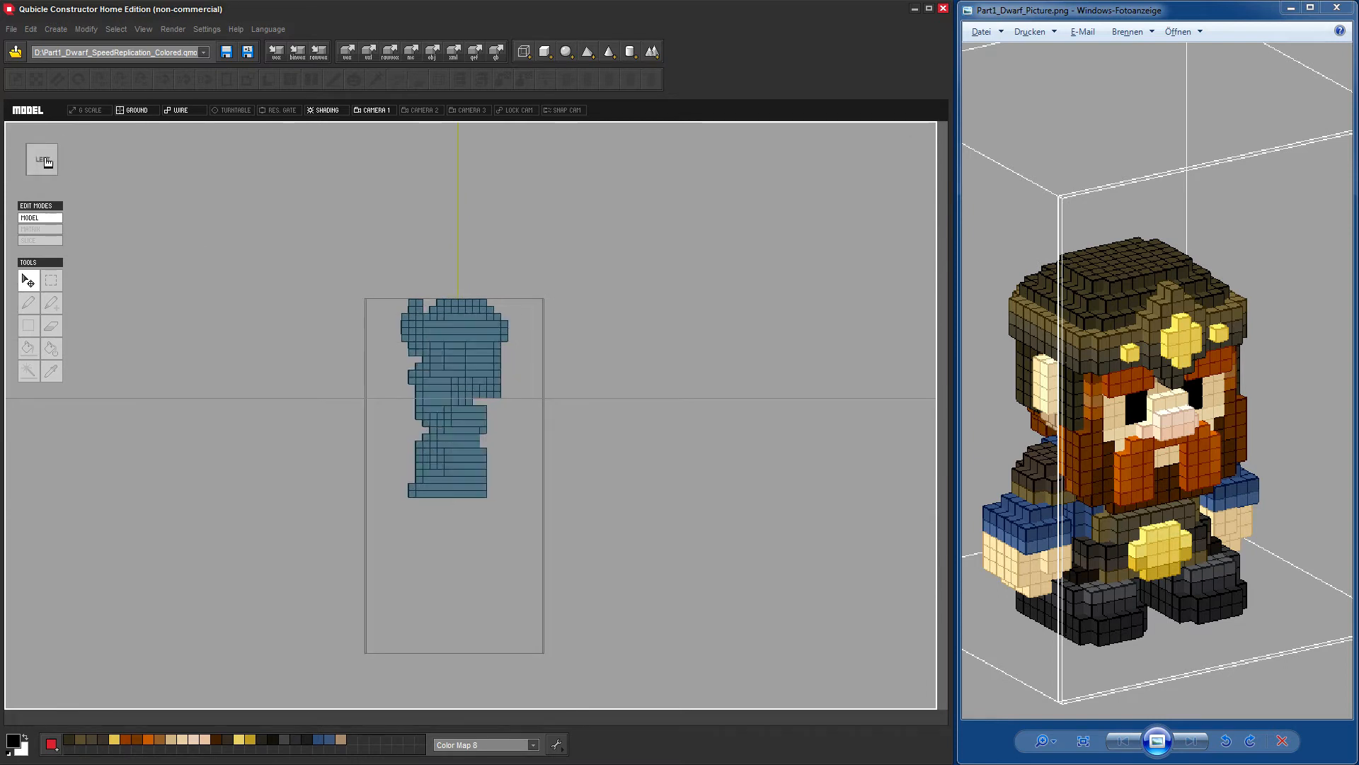
scroll(588, 436, up, 1)
scroll(587, 435, up, 1)
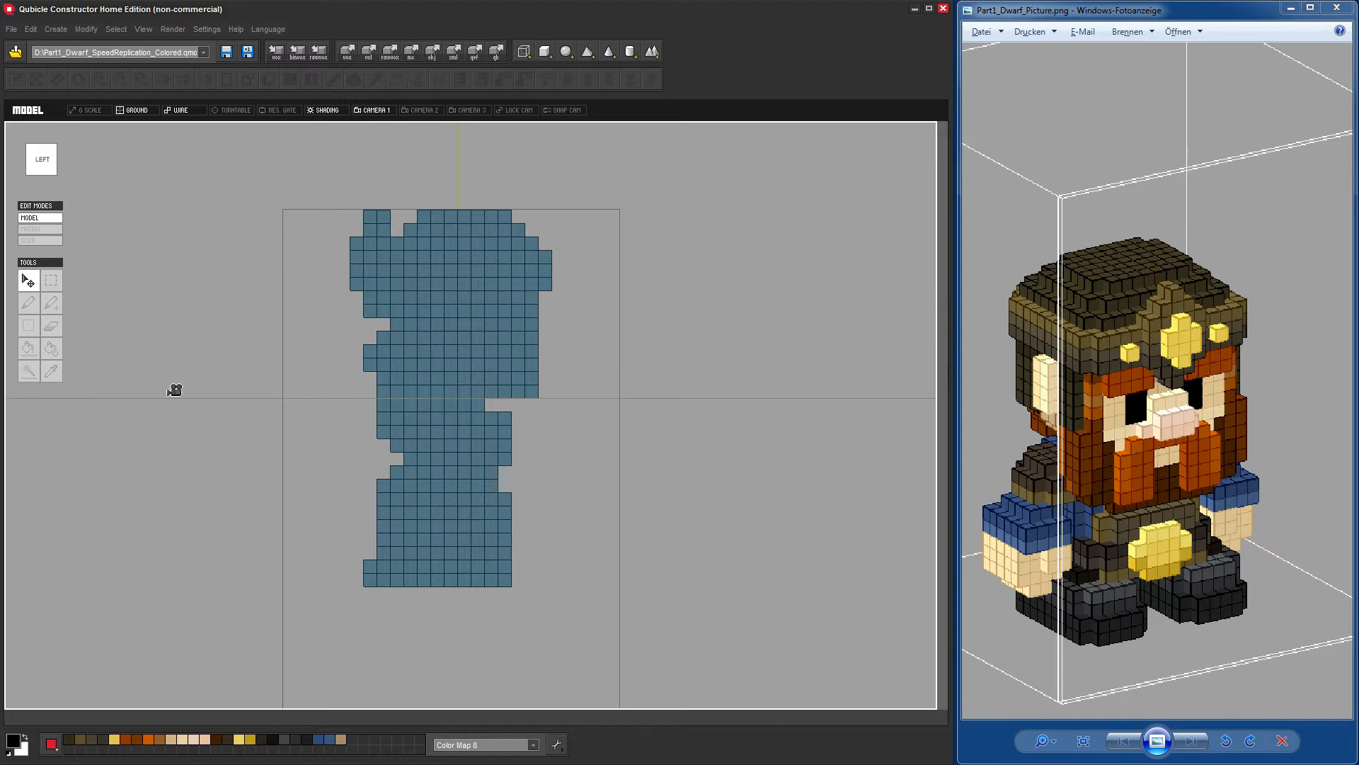
right_drag(173, 389, 294, 370)
click(45, 152)
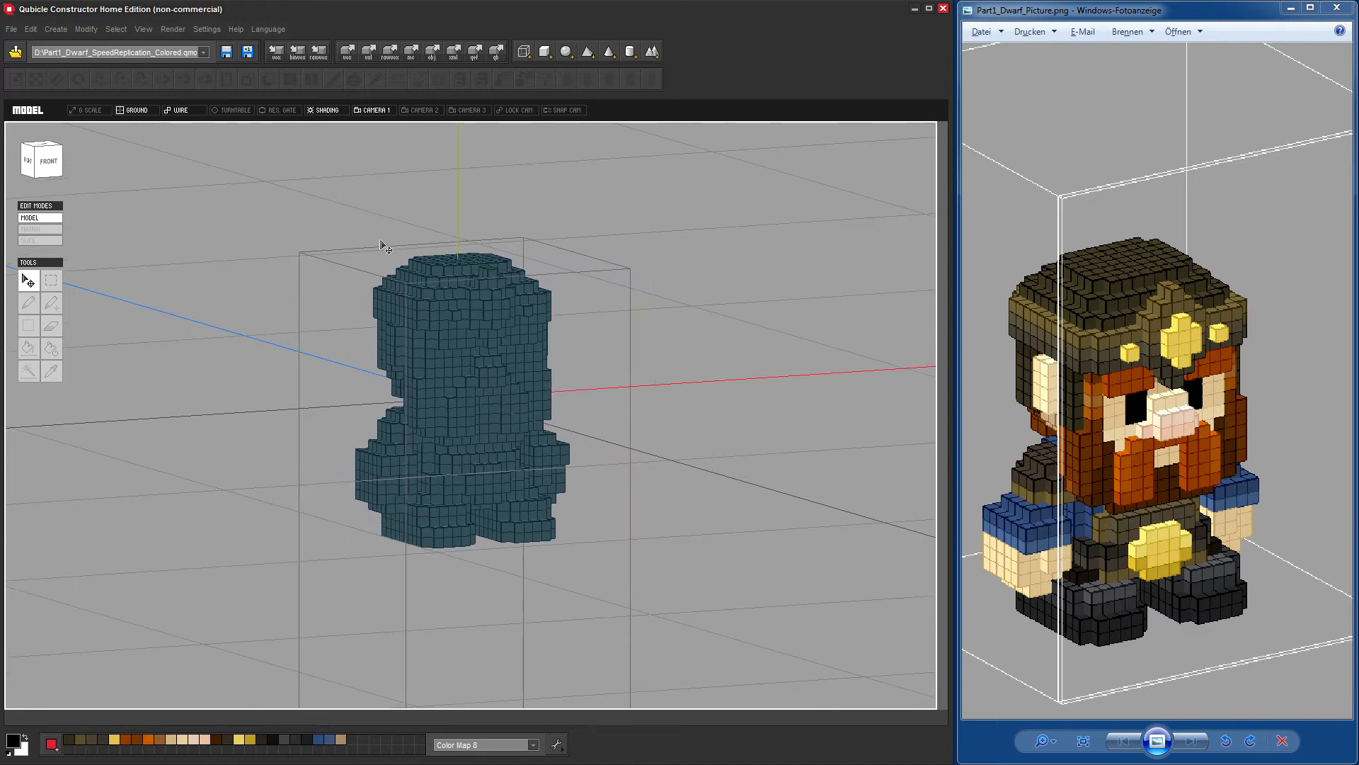
Run the turntable rotation around the whole dwarf model and stop it again.
middle_drag(682, 544, 653, 499)
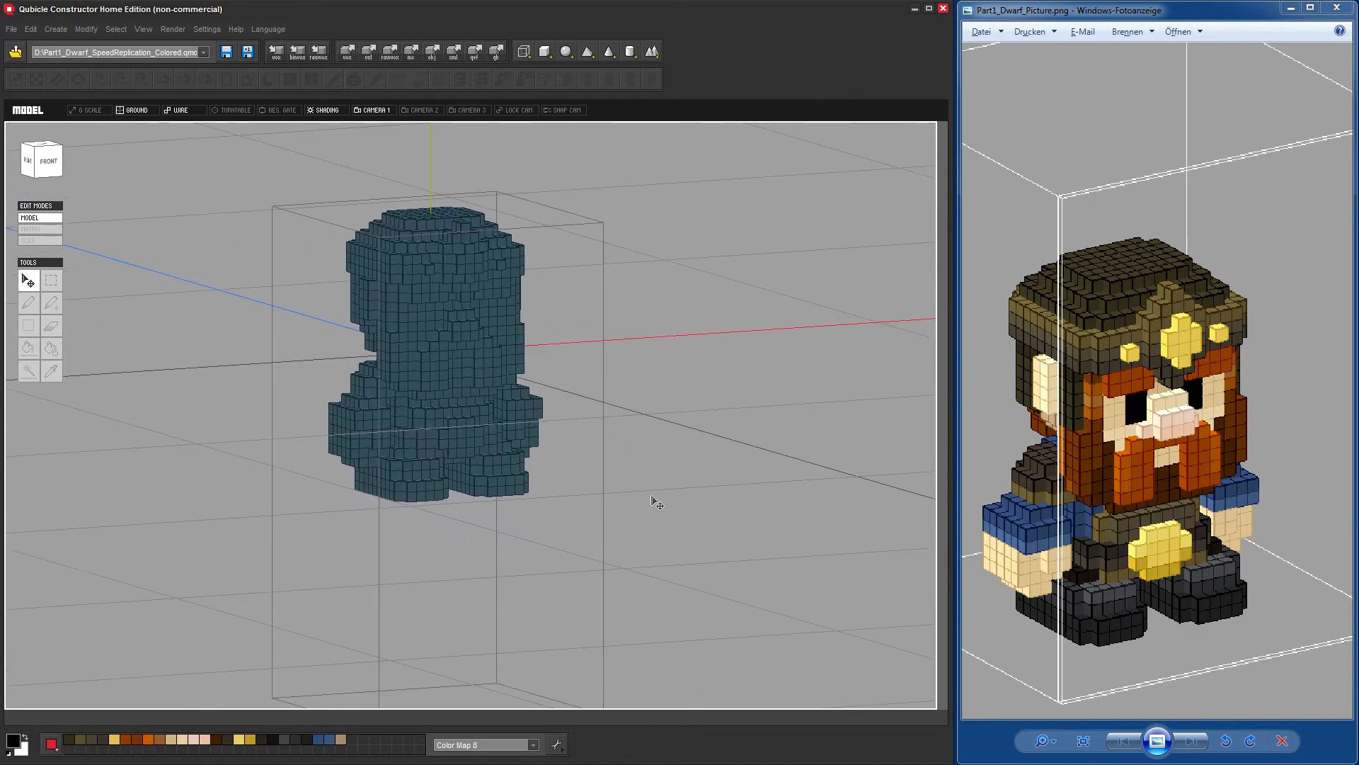
scroll(653, 499, down, 2)
scroll(559, 350, down, 1)
scroll(563, 354, down, 1)
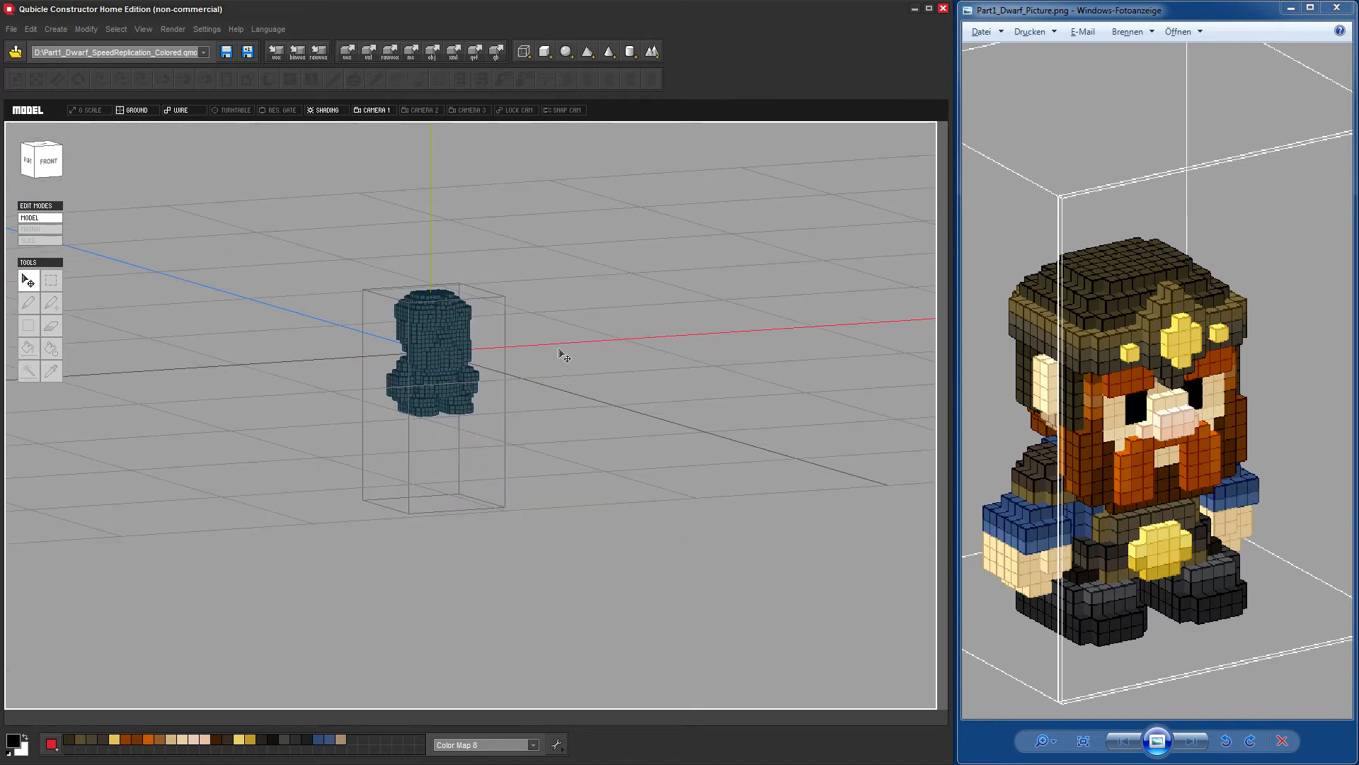
scroll(564, 355, up, 1)
right_drag(538, 406, 544, 408)
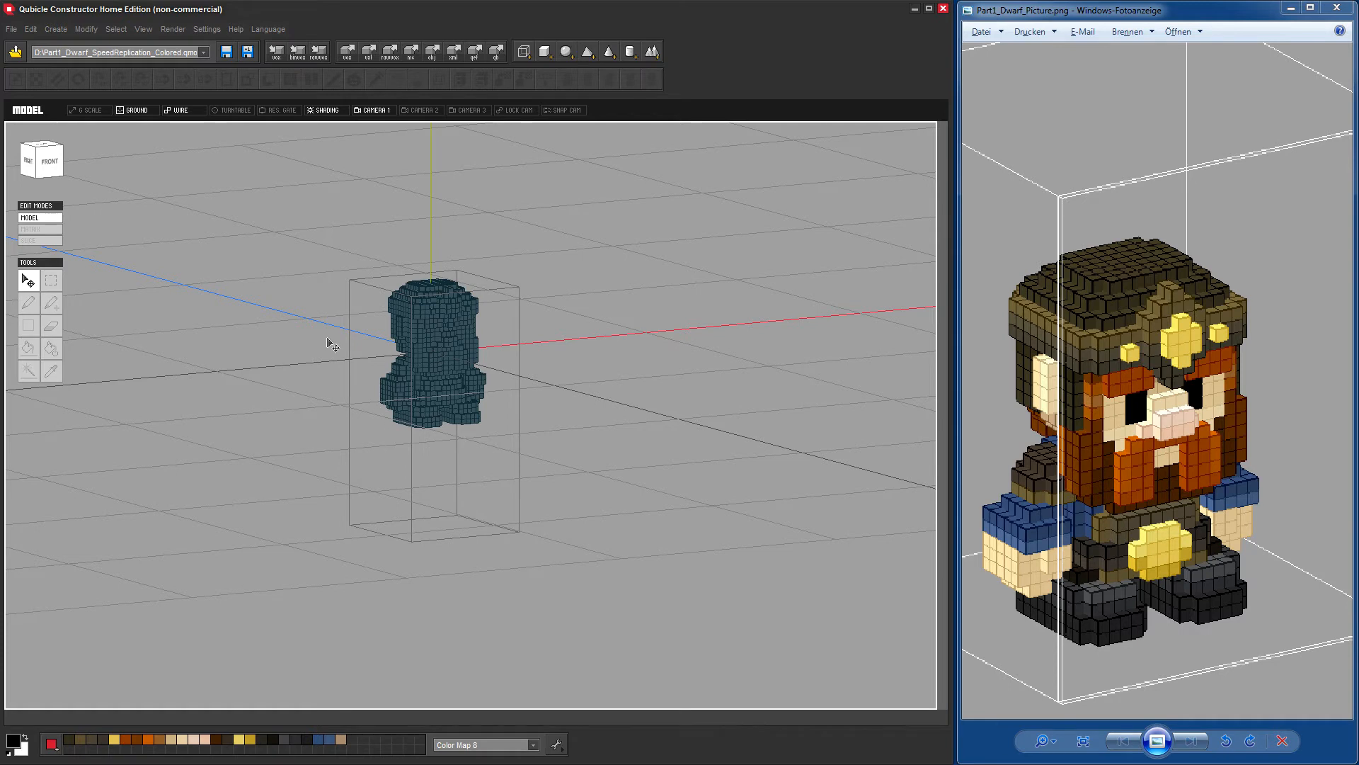
click(233, 111)
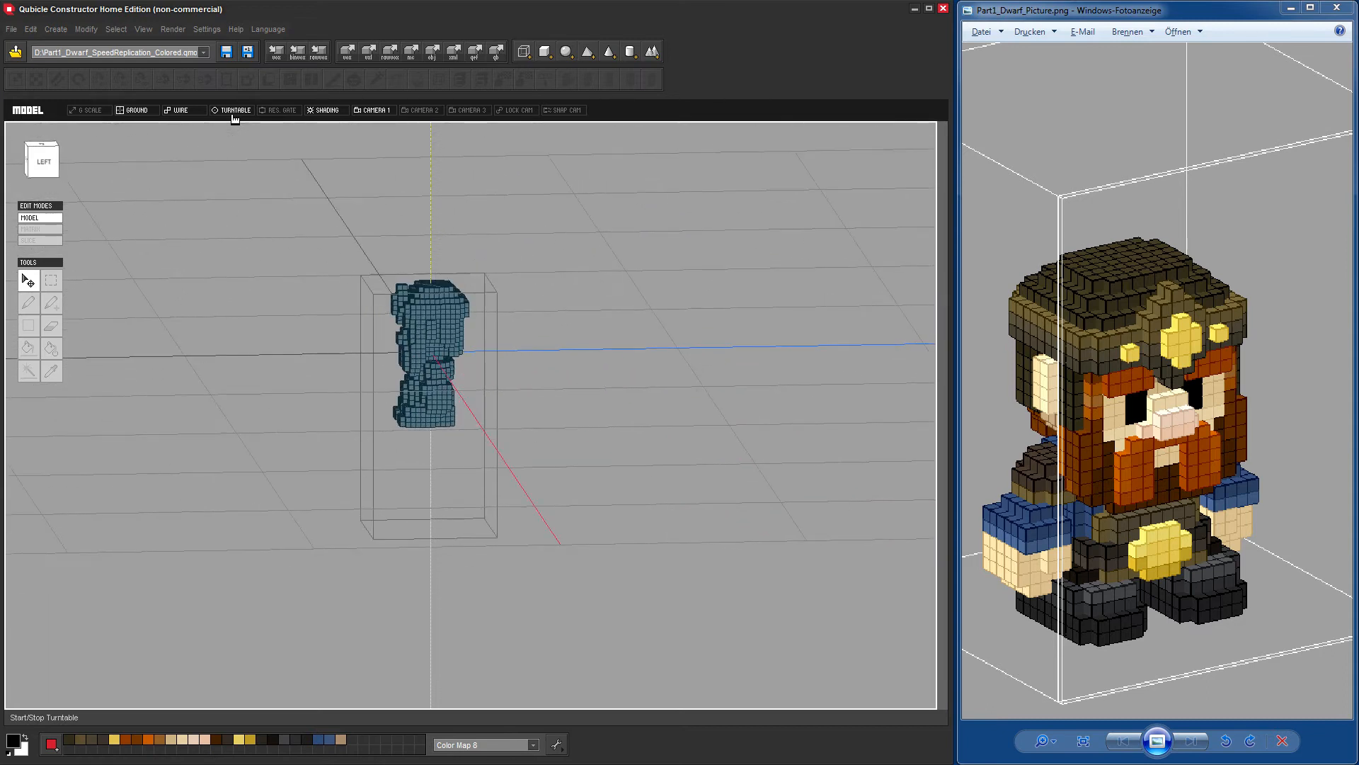
click(235, 111)
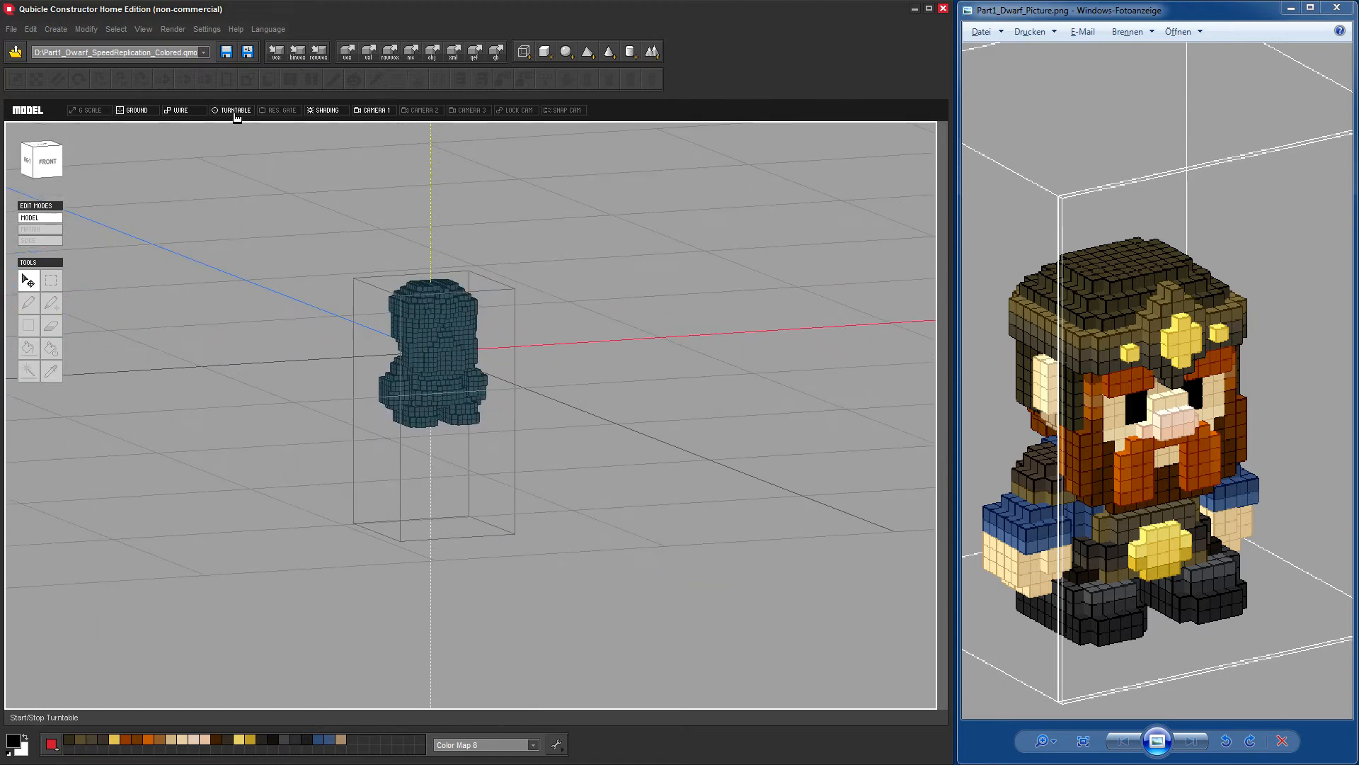
click(236, 118)
Show the resolution gate over the scene and start the turntable rotation.
right_drag(765, 470, 661, 413)
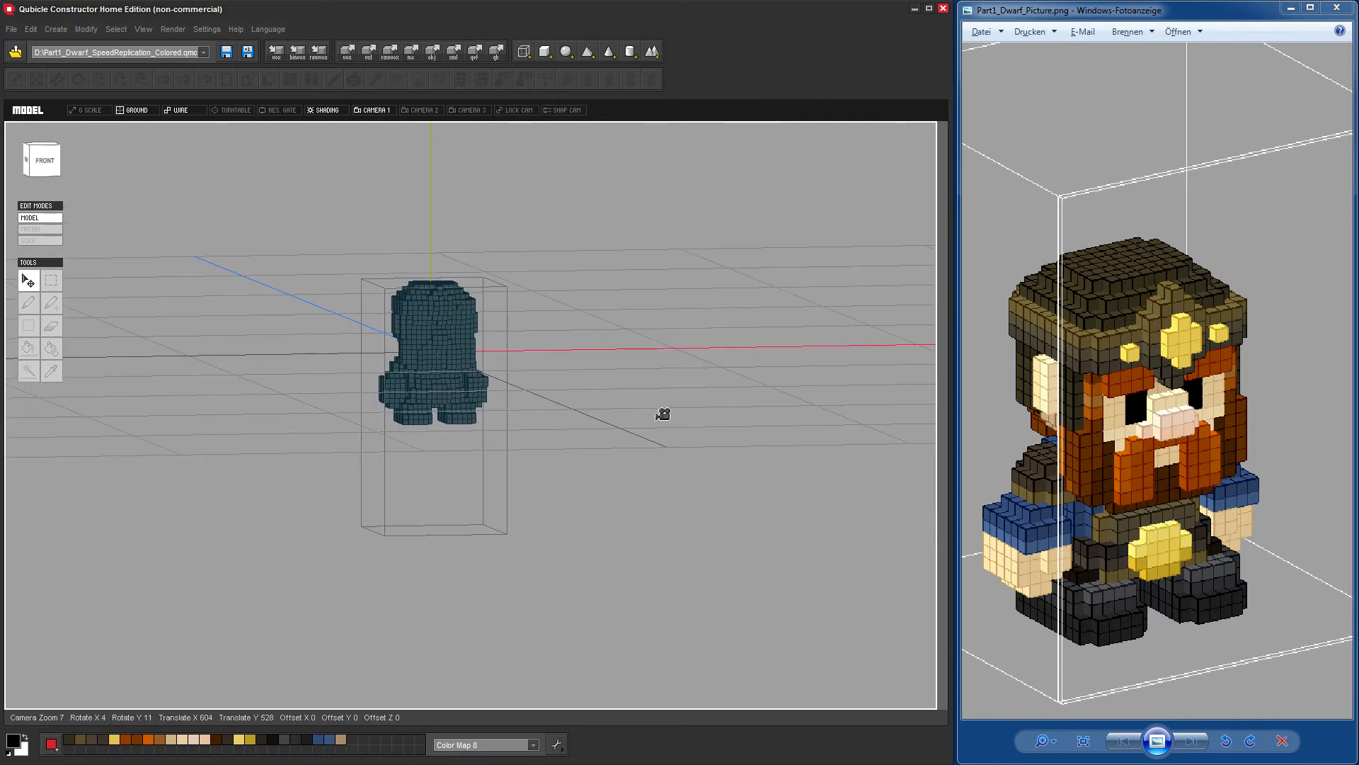
click(269, 111)
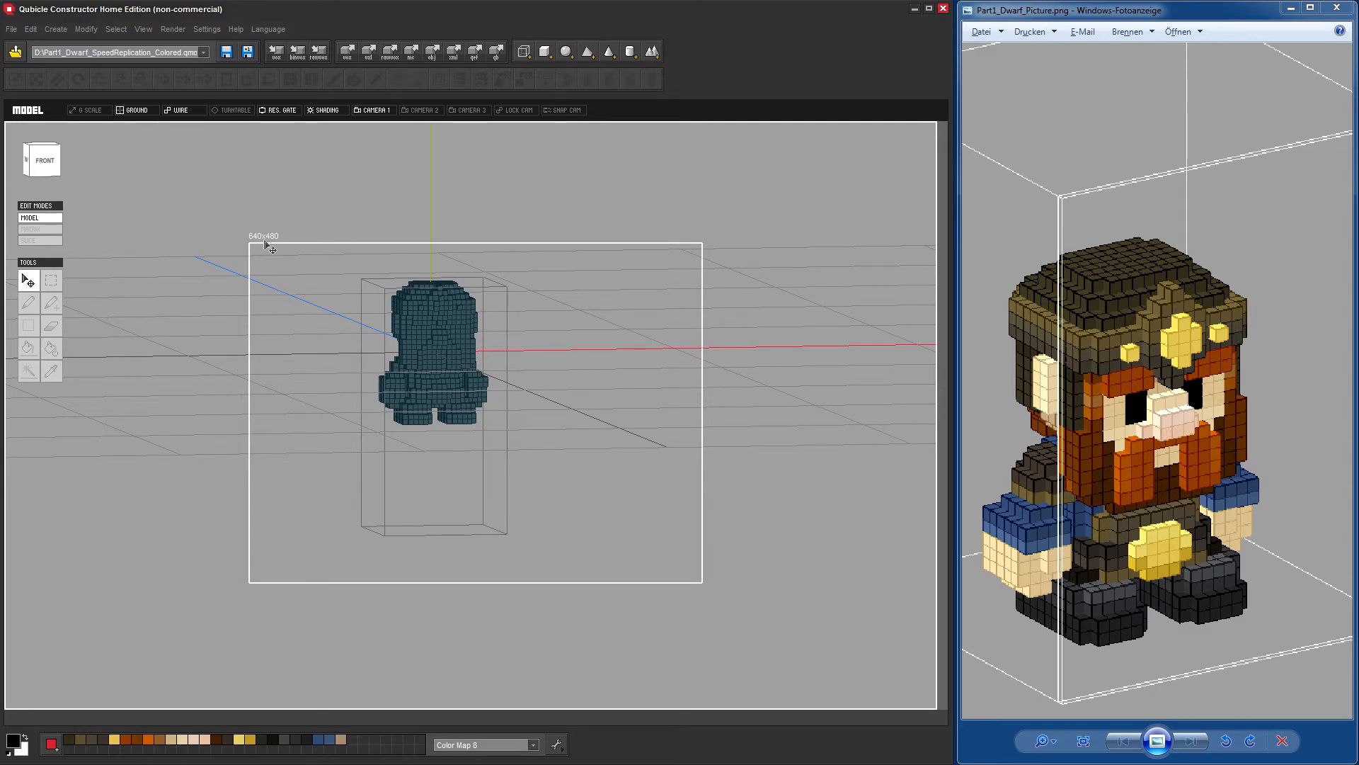
right_drag(770, 379, 786, 381)
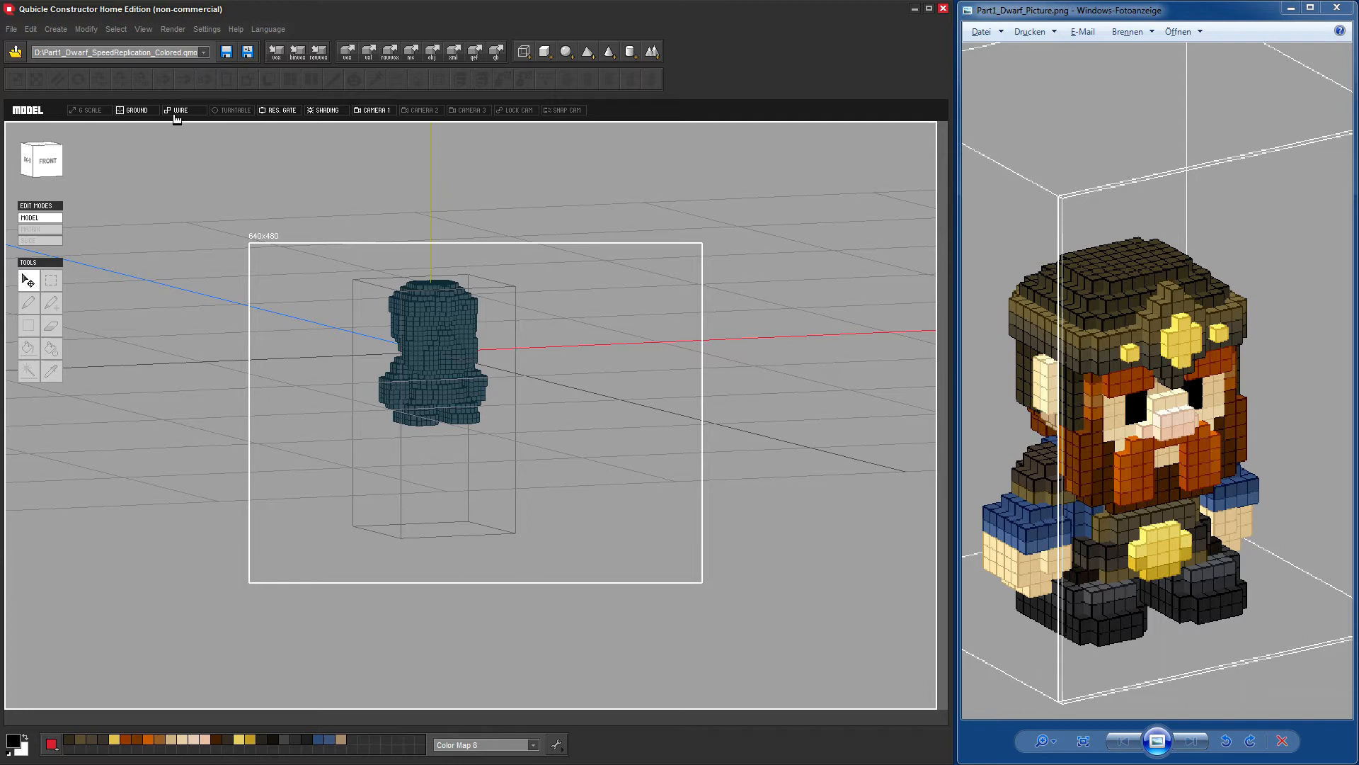
click(221, 112)
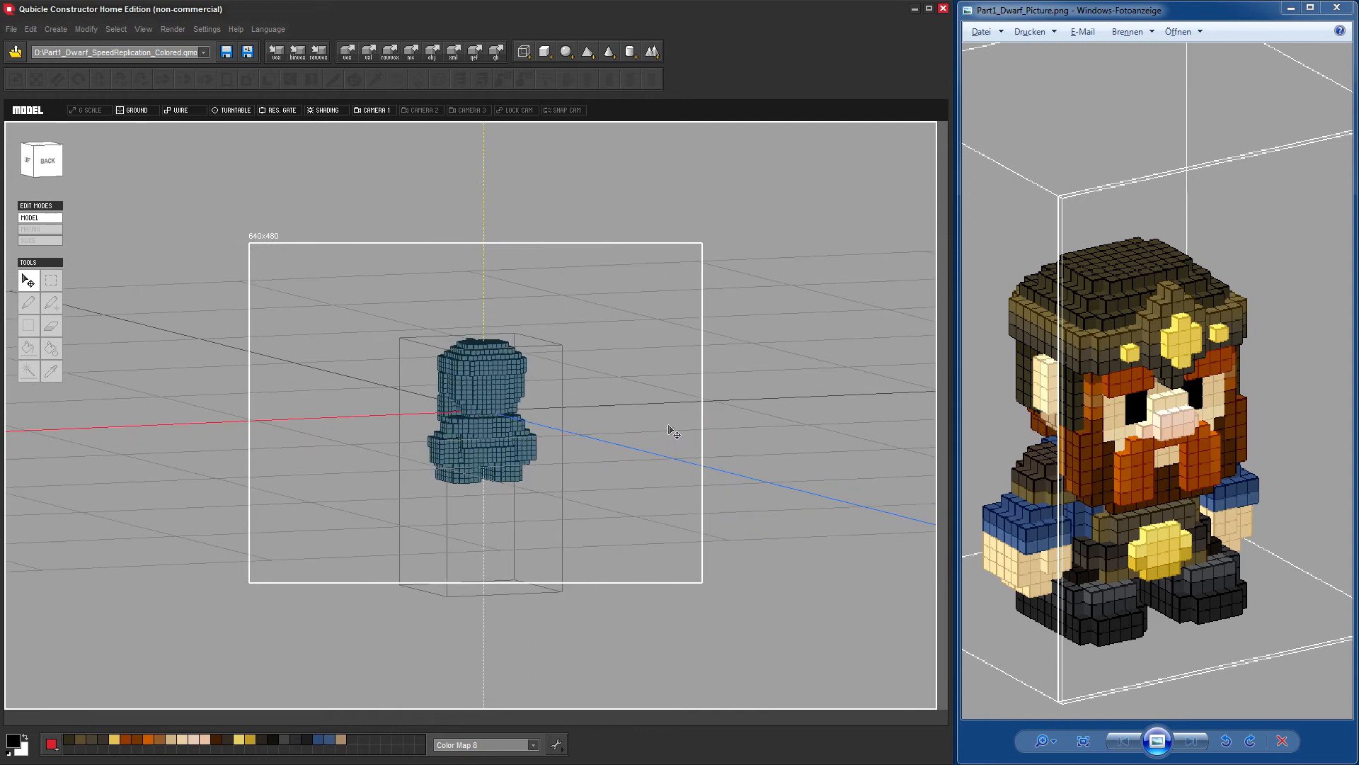
Frame the rotating dwarf with the resolution gate, stop the turntable rotation and hide the gate.
middle_drag(486, 439, 458, 400)
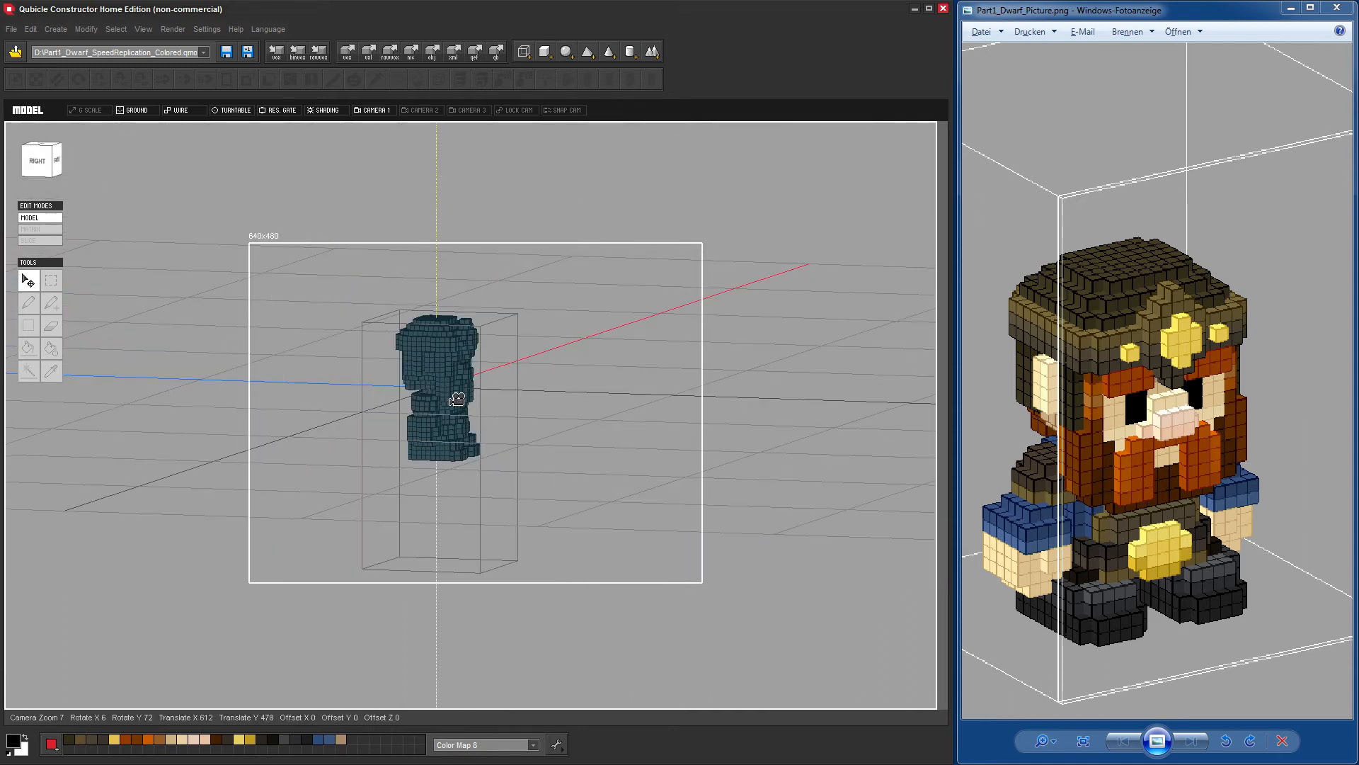
scroll(458, 401, up, 5)
scroll(462, 407, up, 3)
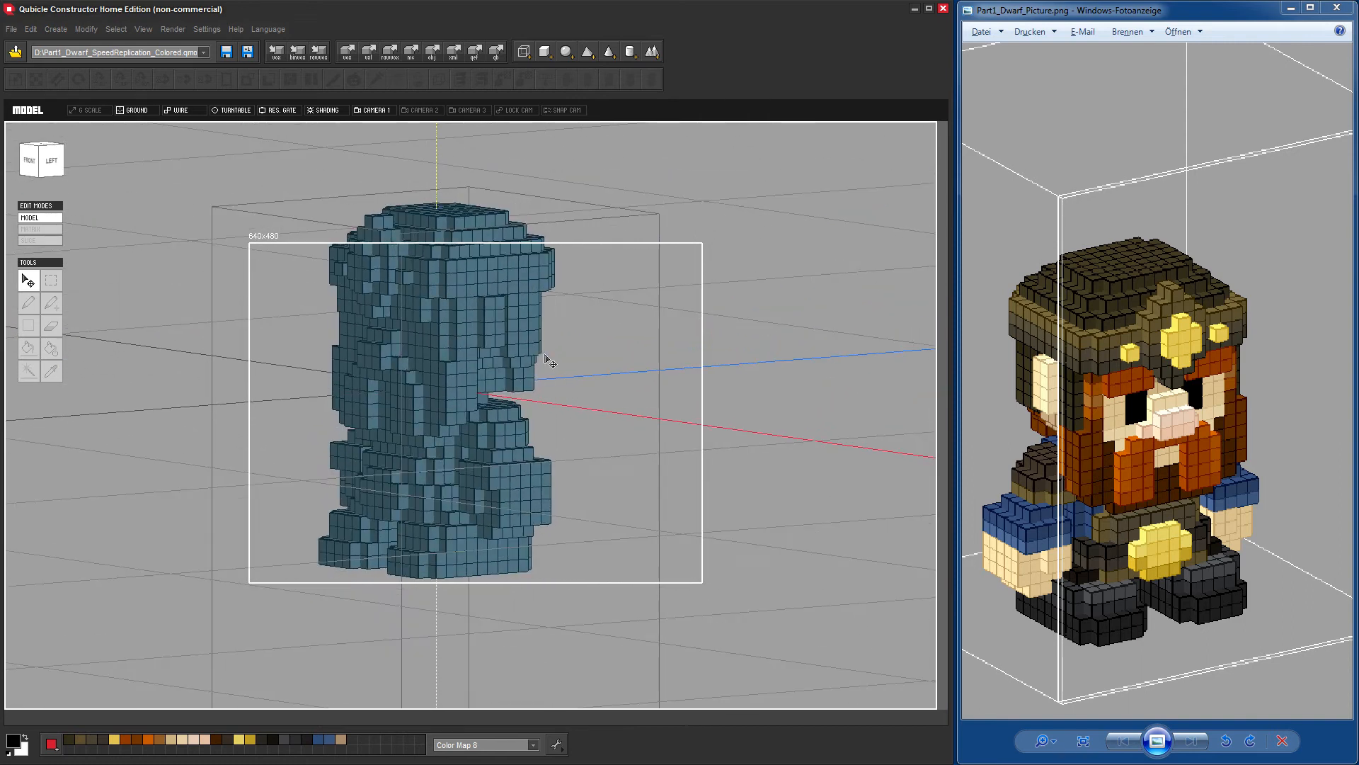
scroll(549, 361, down, 3)
middle_drag(446, 314, 501, 346)
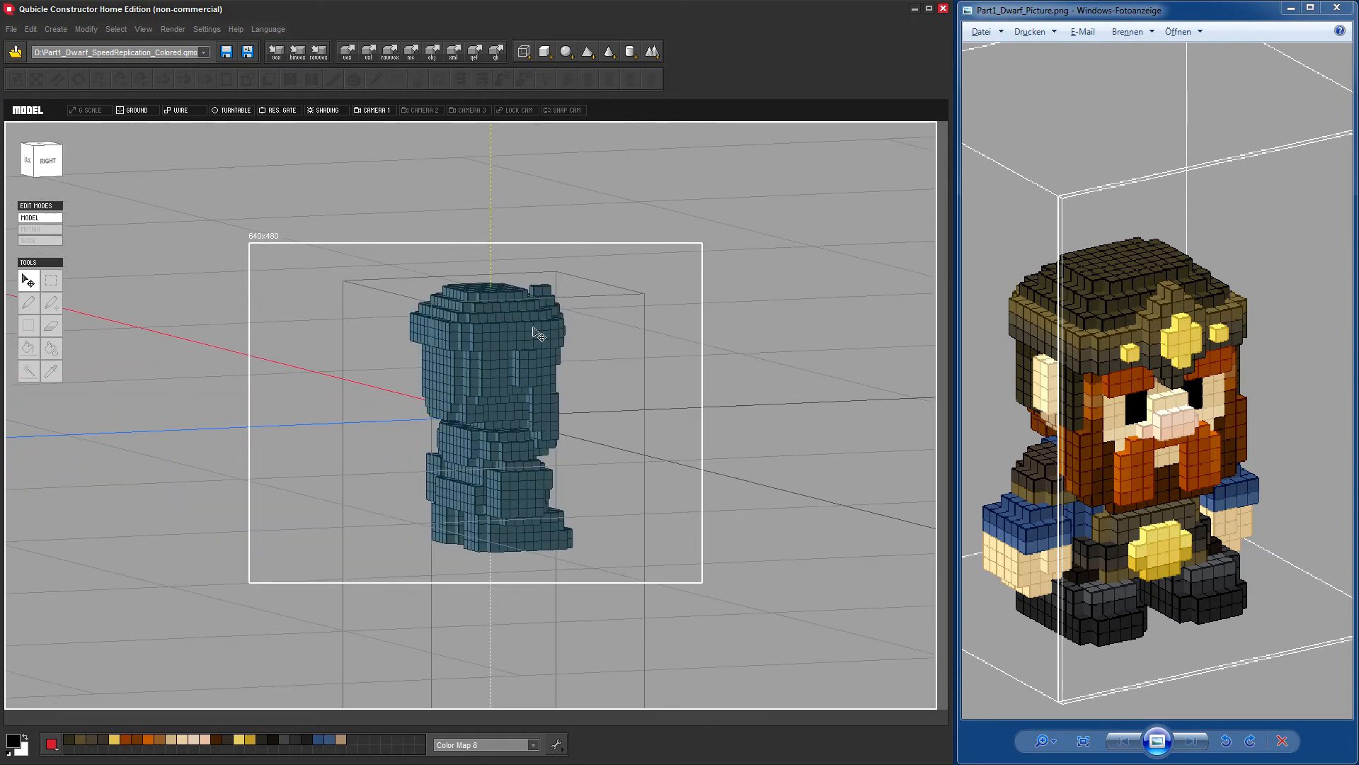
click(232, 111)
click(290, 112)
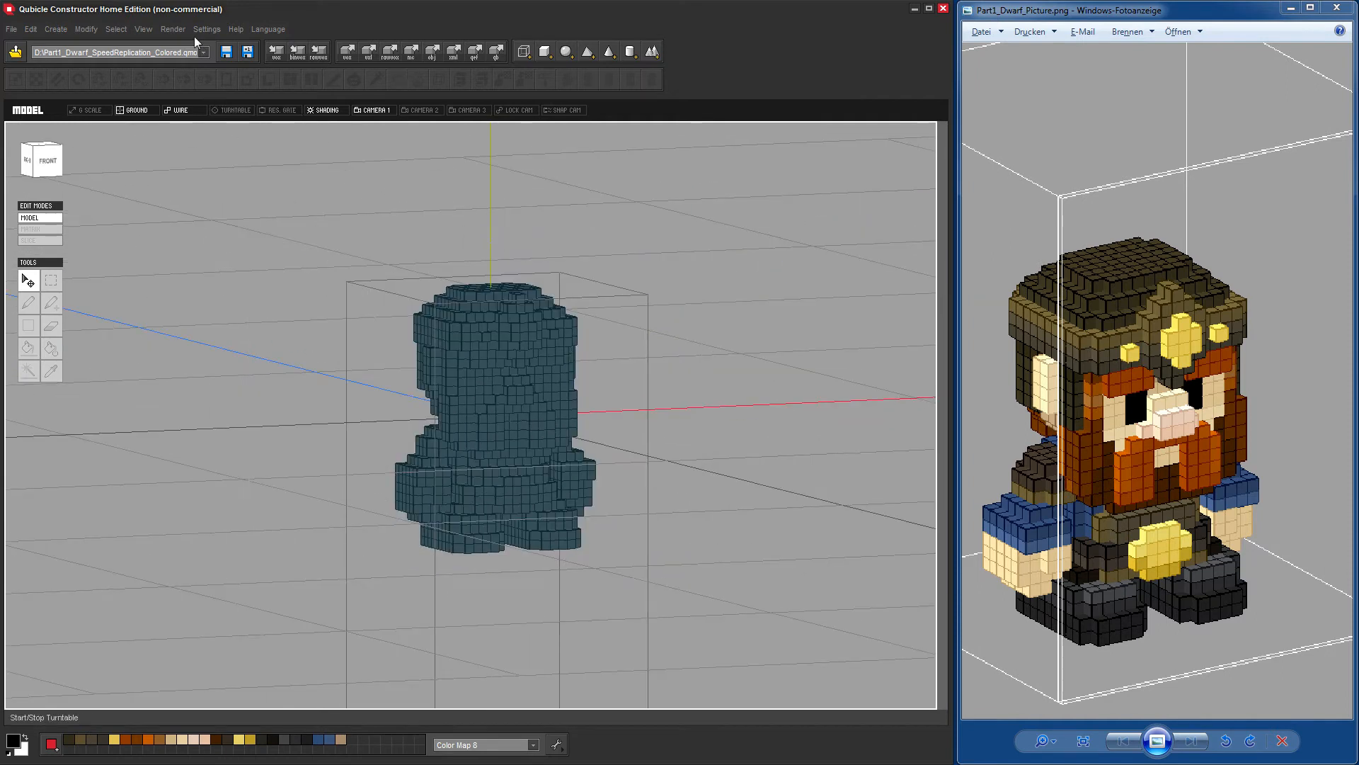
Render the dwarf's turntable as an animated GIF named test, and close the finished animation after viewing it.
click(182, 31)
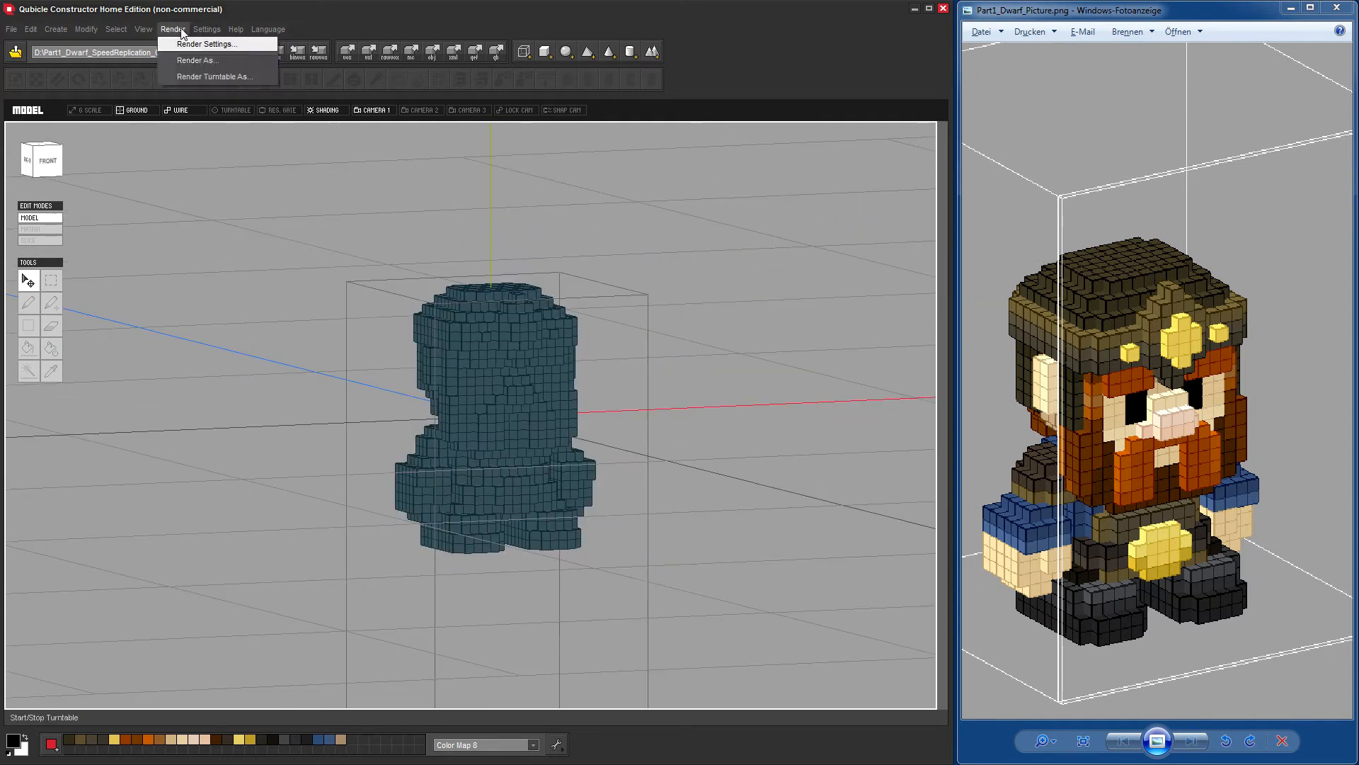
click(179, 77)
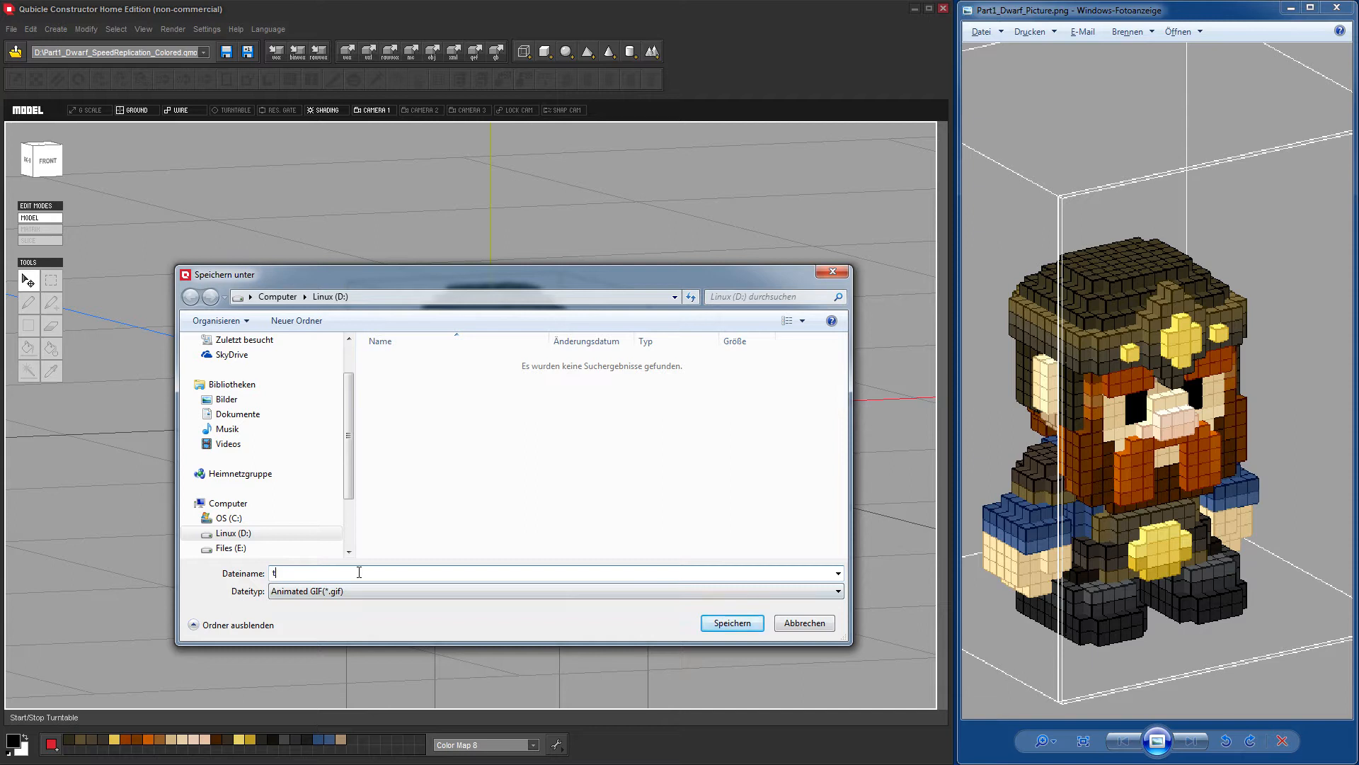
click(732, 623)
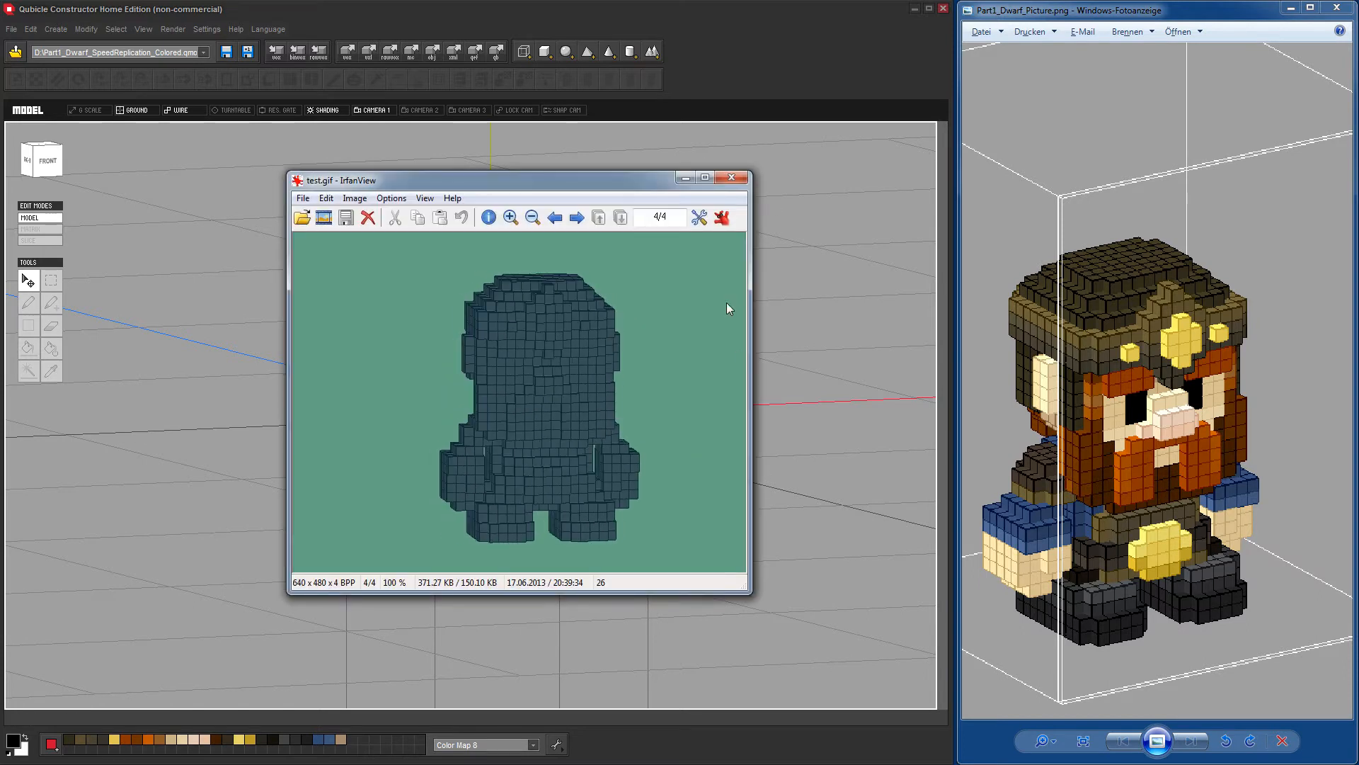
click(732, 177)
Review the render settings, including the background colour picker, and close them without making changes.
click(184, 29)
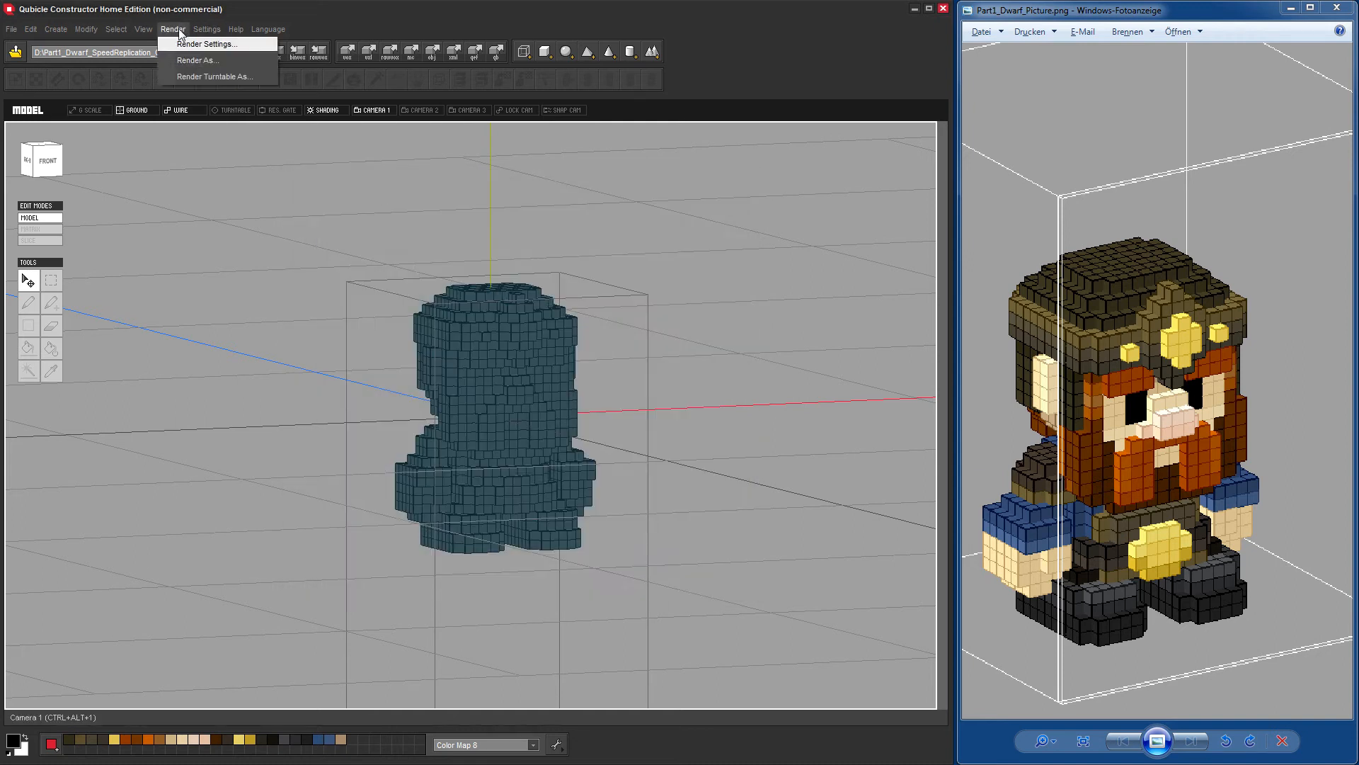
click(186, 44)
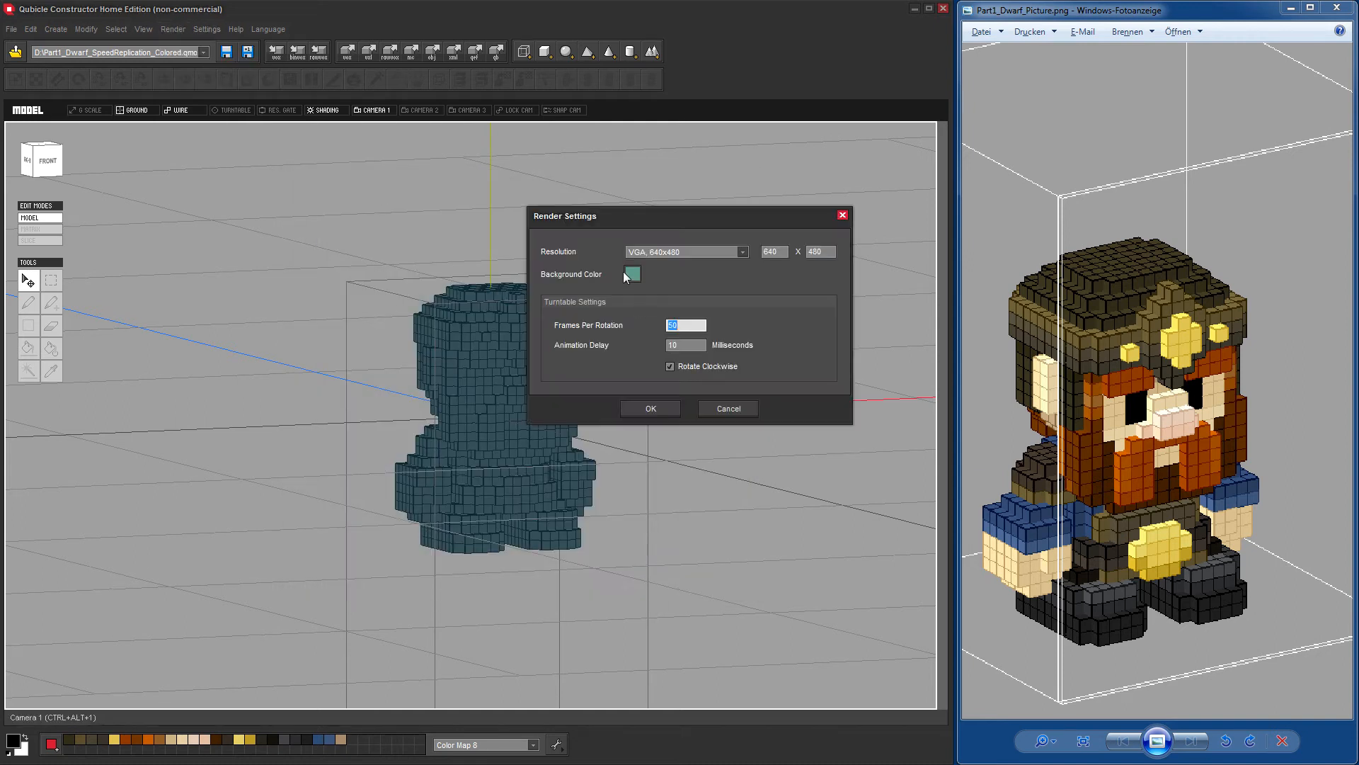
click(633, 274)
drag(657, 231, 502, 290)
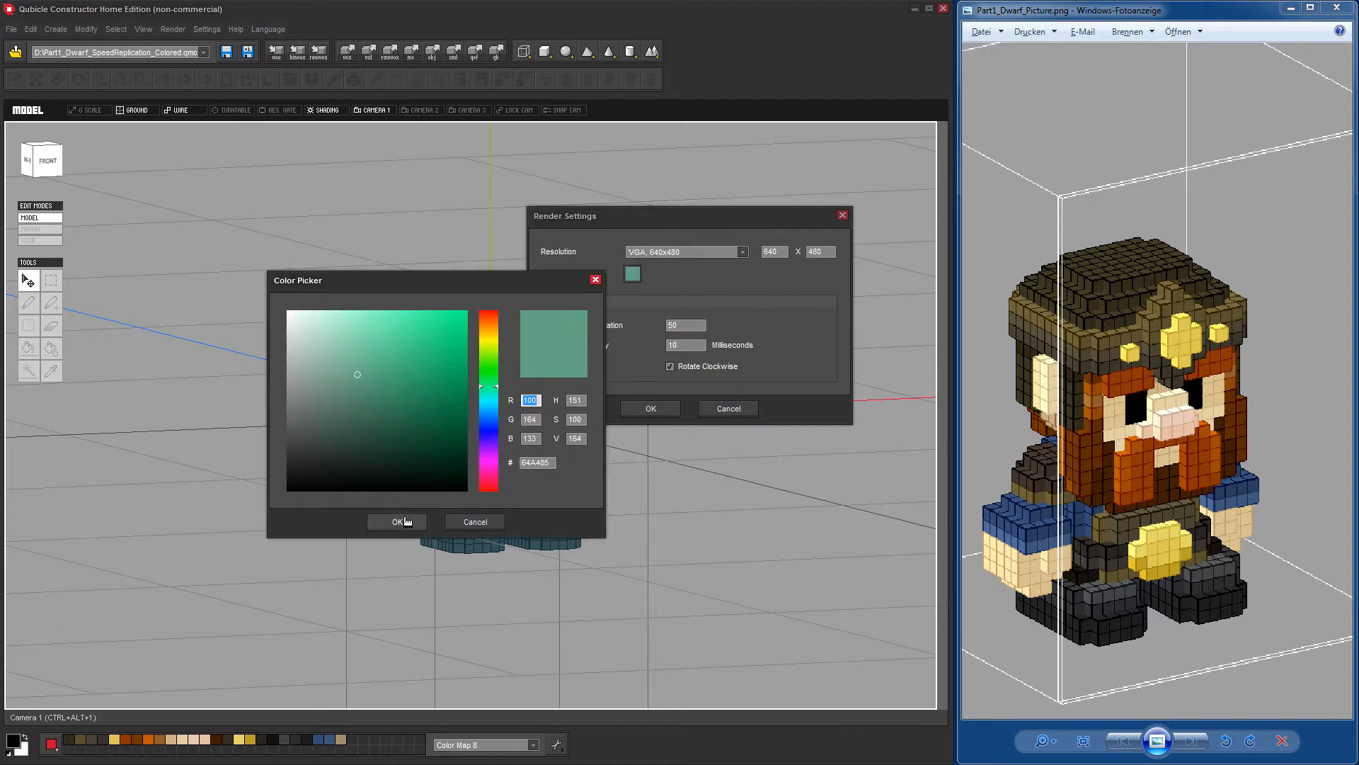
click(469, 523)
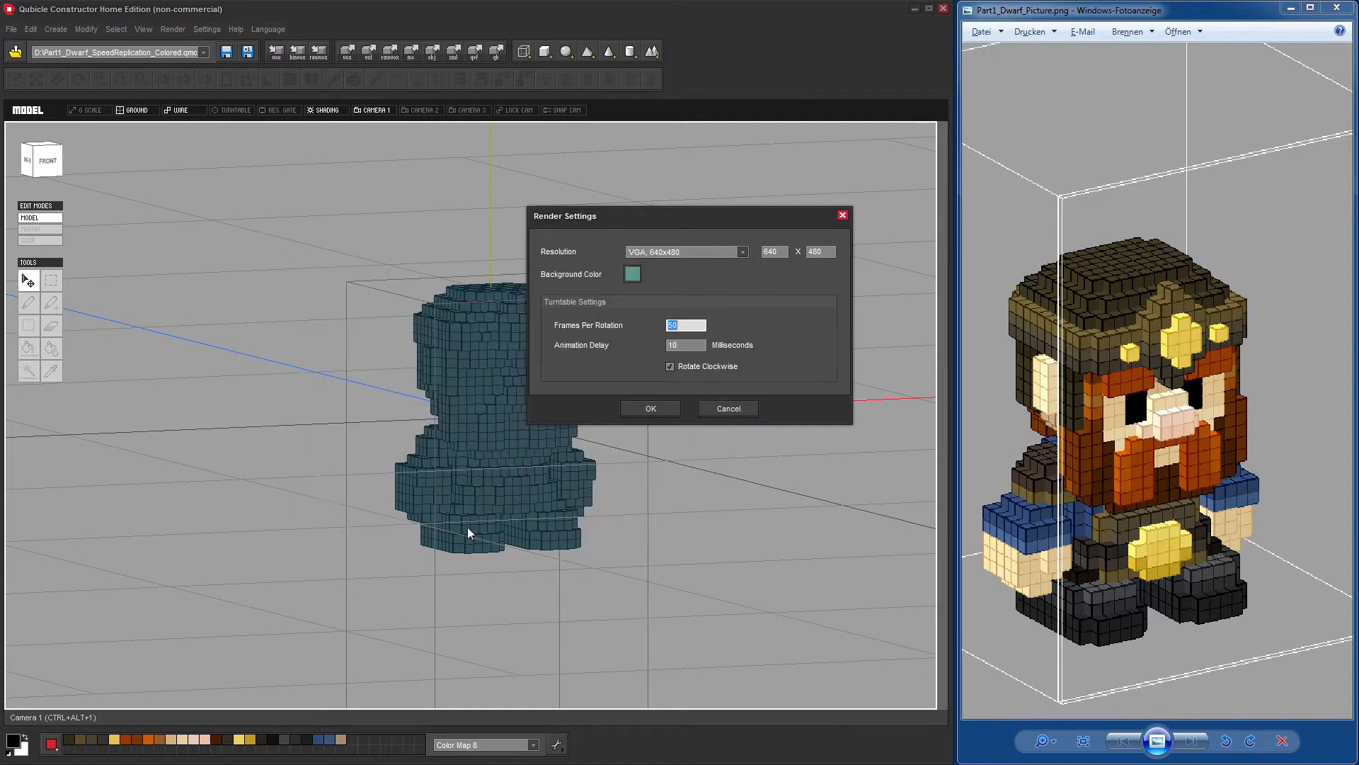
click(842, 215)
Set an angled, zoomed-out dwarf view in Camera 1, and a centred, enlarged straight back view in Camera 2.
mouse_move(675, 469)
right_down()
mouse_move(622, 476)
mouse_move(680, 464)
right_up()
scroll(684, 469, down, 3)
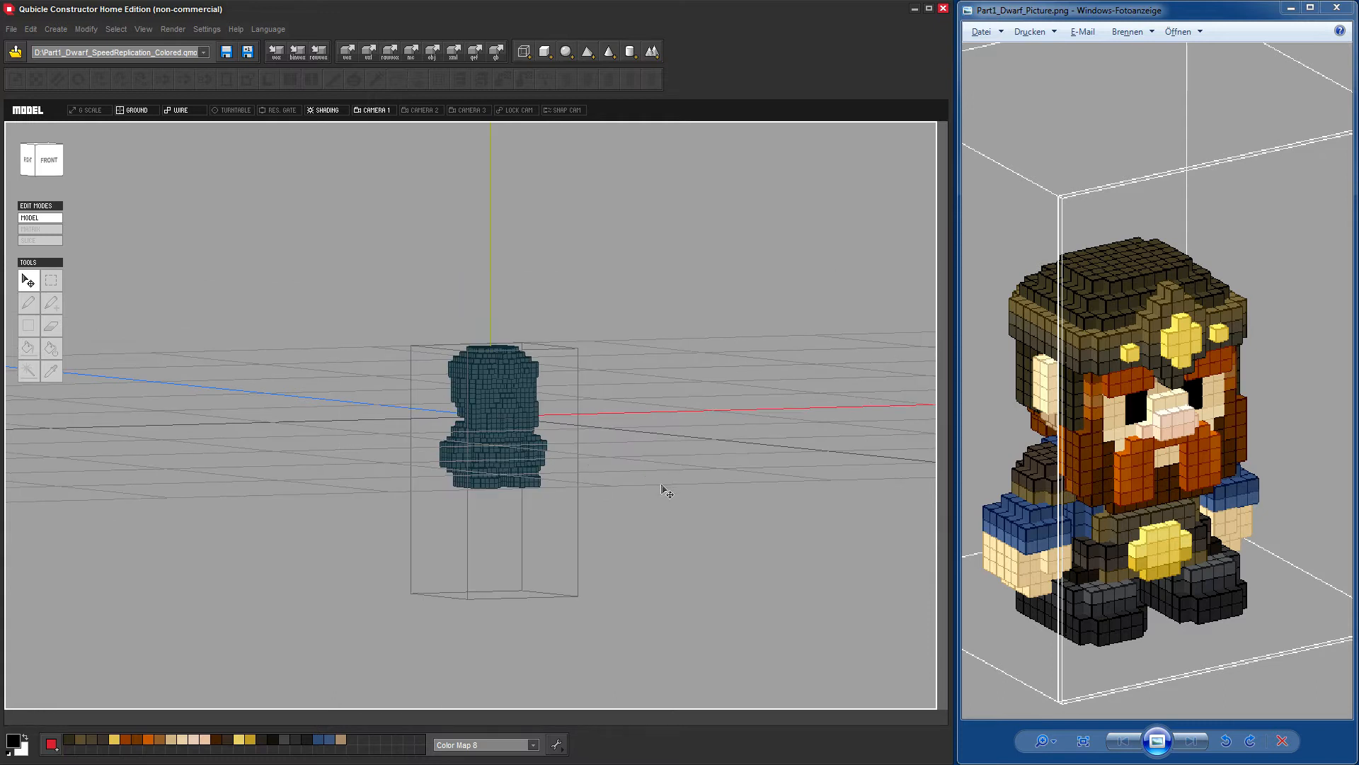
right_drag(676, 434, 672, 481)
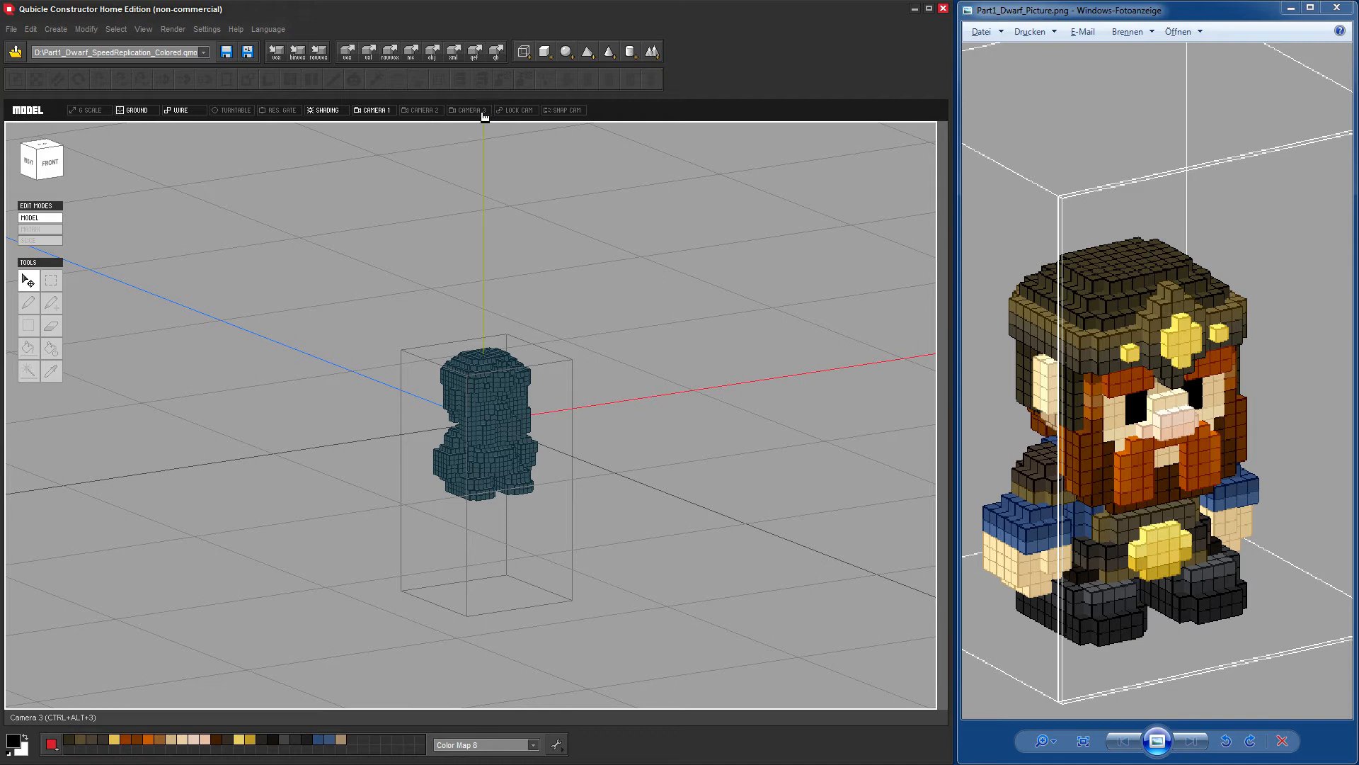
click(424, 113)
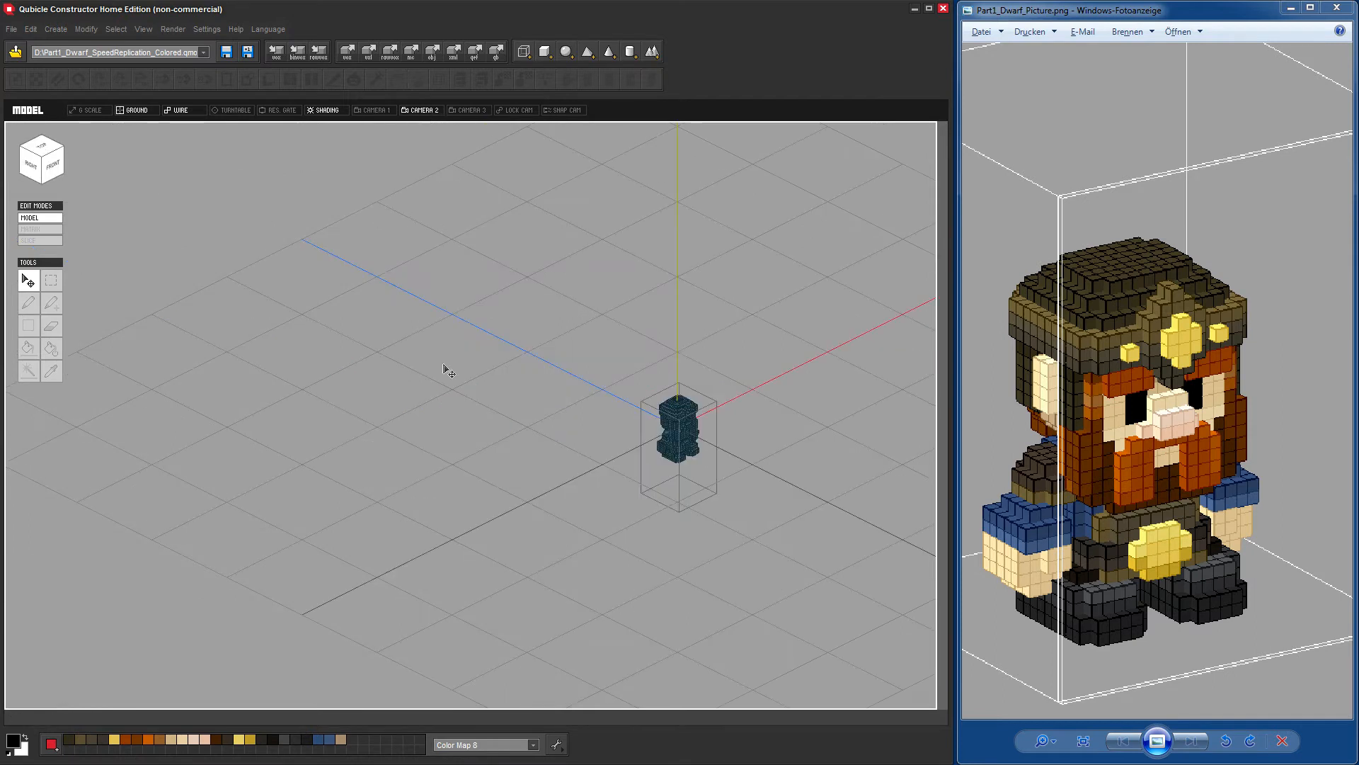
right_drag(447, 371, 625, 425)
click(41, 165)
scroll(597, 473, up, 4)
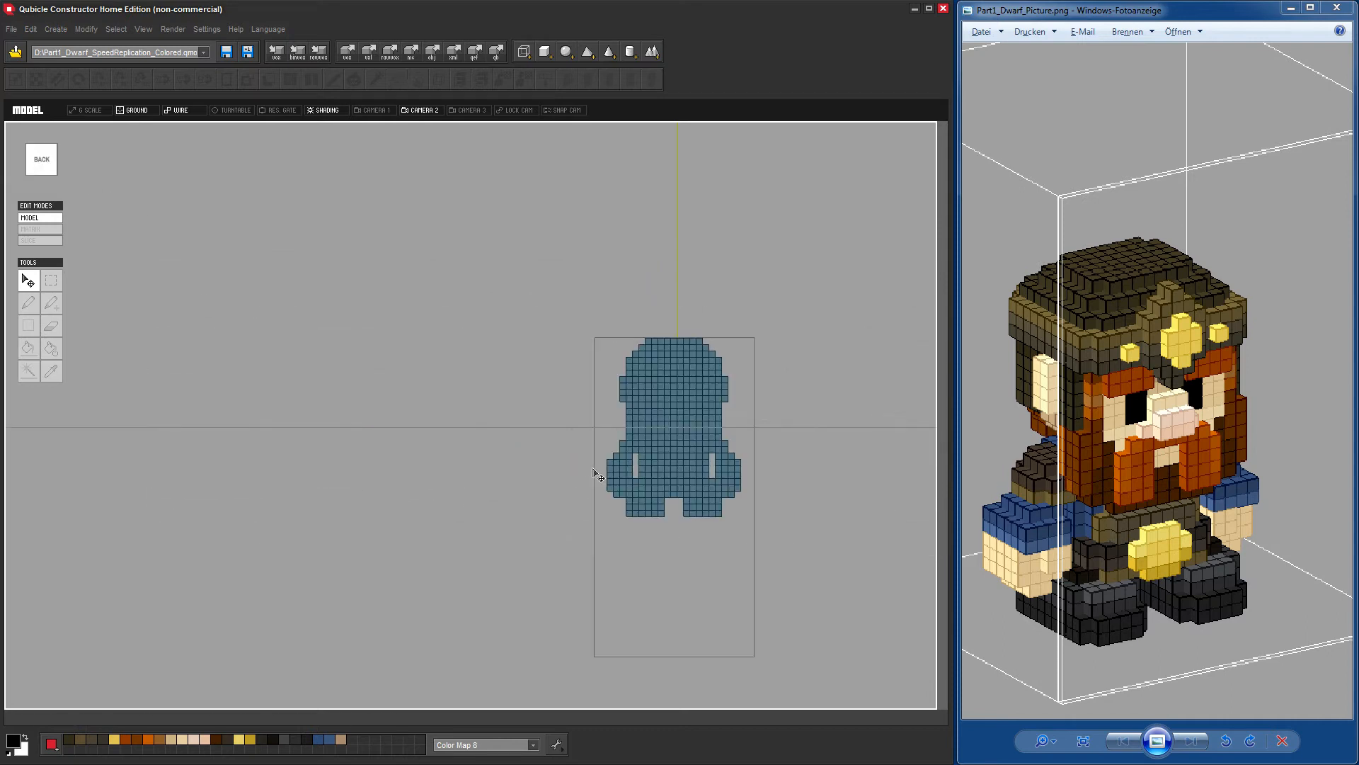
middle_drag(835, 409, 659, 413)
scroll(669, 425, up, 2)
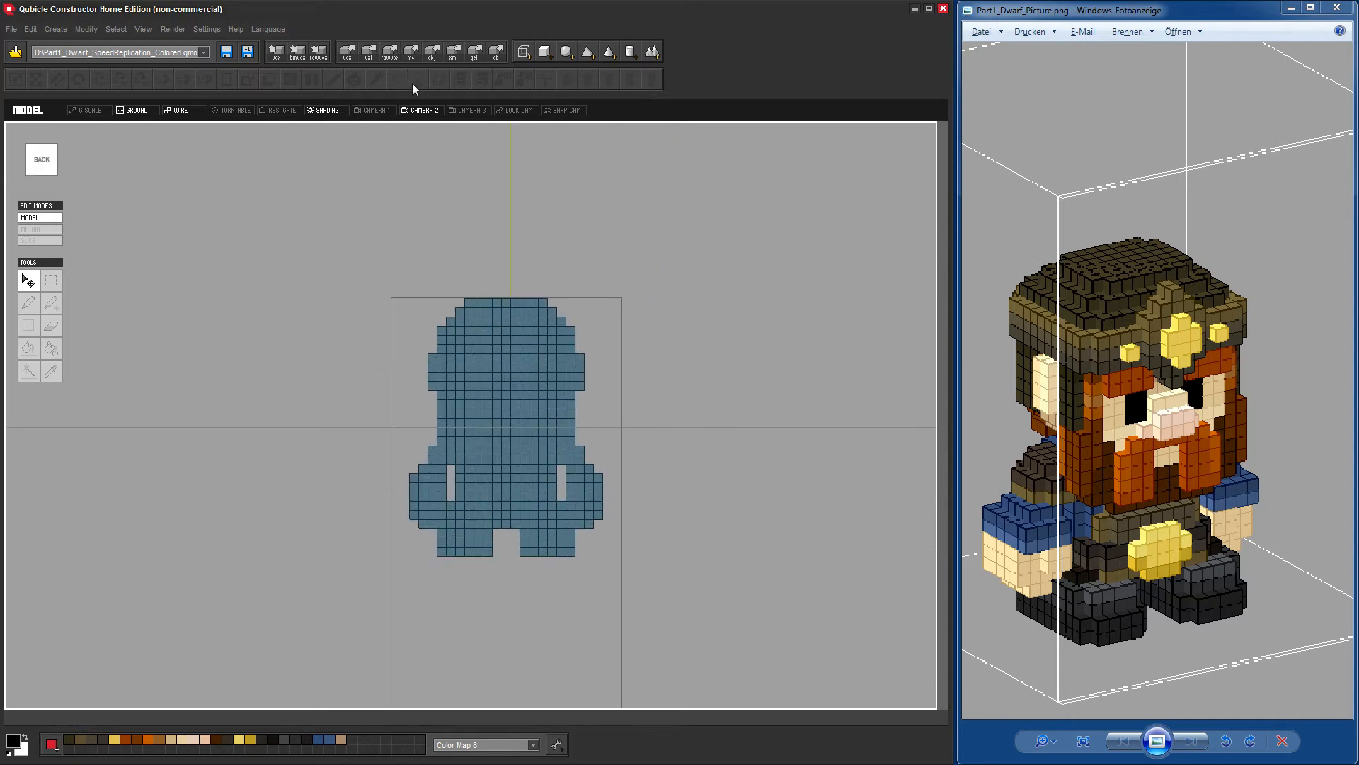
Compare the views of Cameras 1, 2 and 3, and return to Camera 1 to view the dwarf from other angles and distances.
click(375, 113)
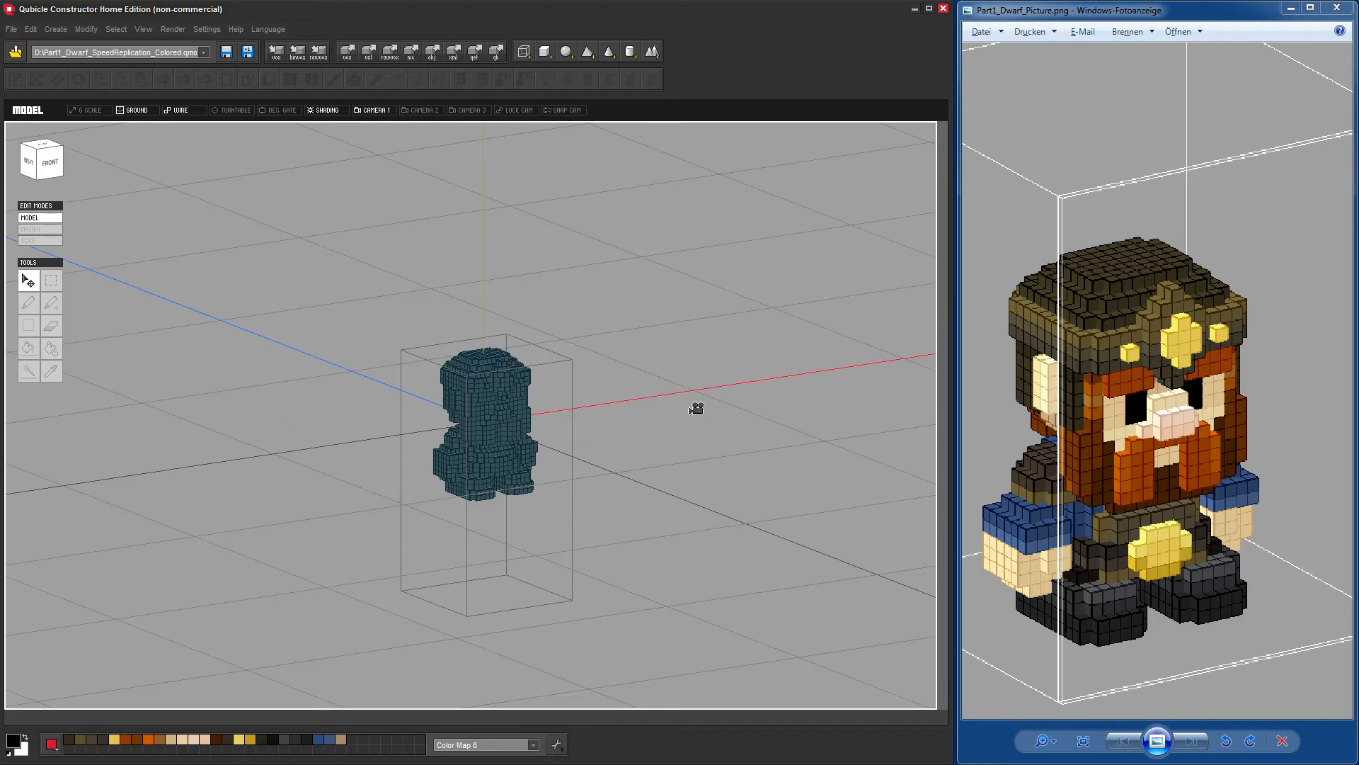
mouse_move(698, 404)
right_down()
mouse_move(643, 361)
mouse_move(707, 406)
right_up()
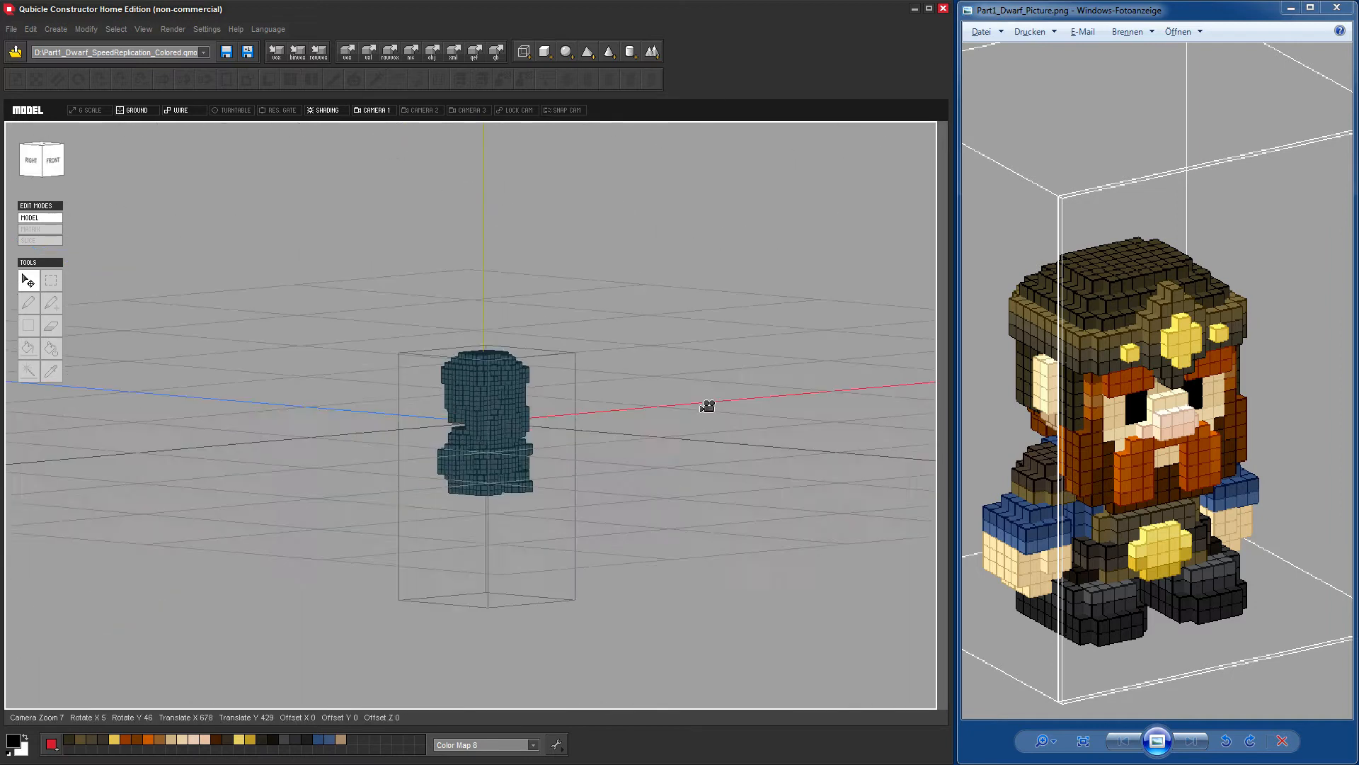
click(423, 111)
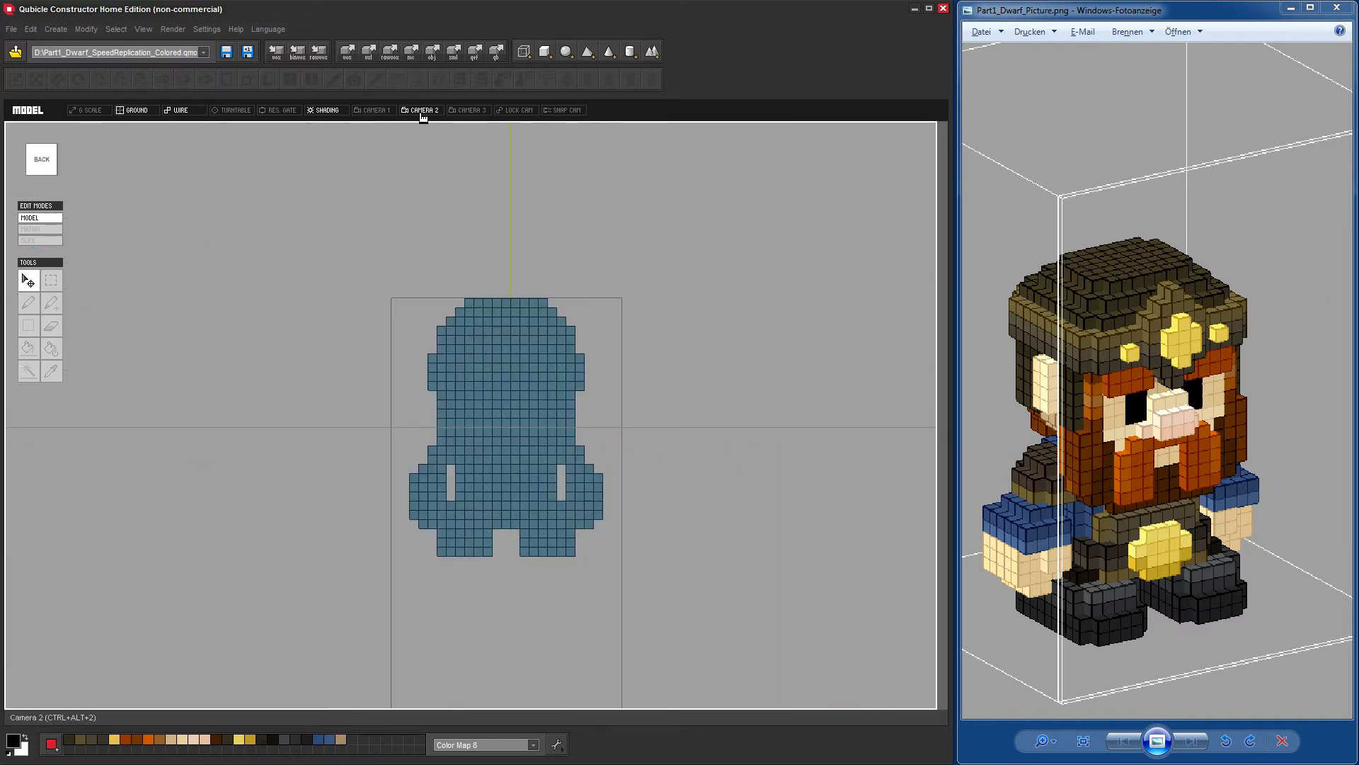
click(383, 111)
click(469, 112)
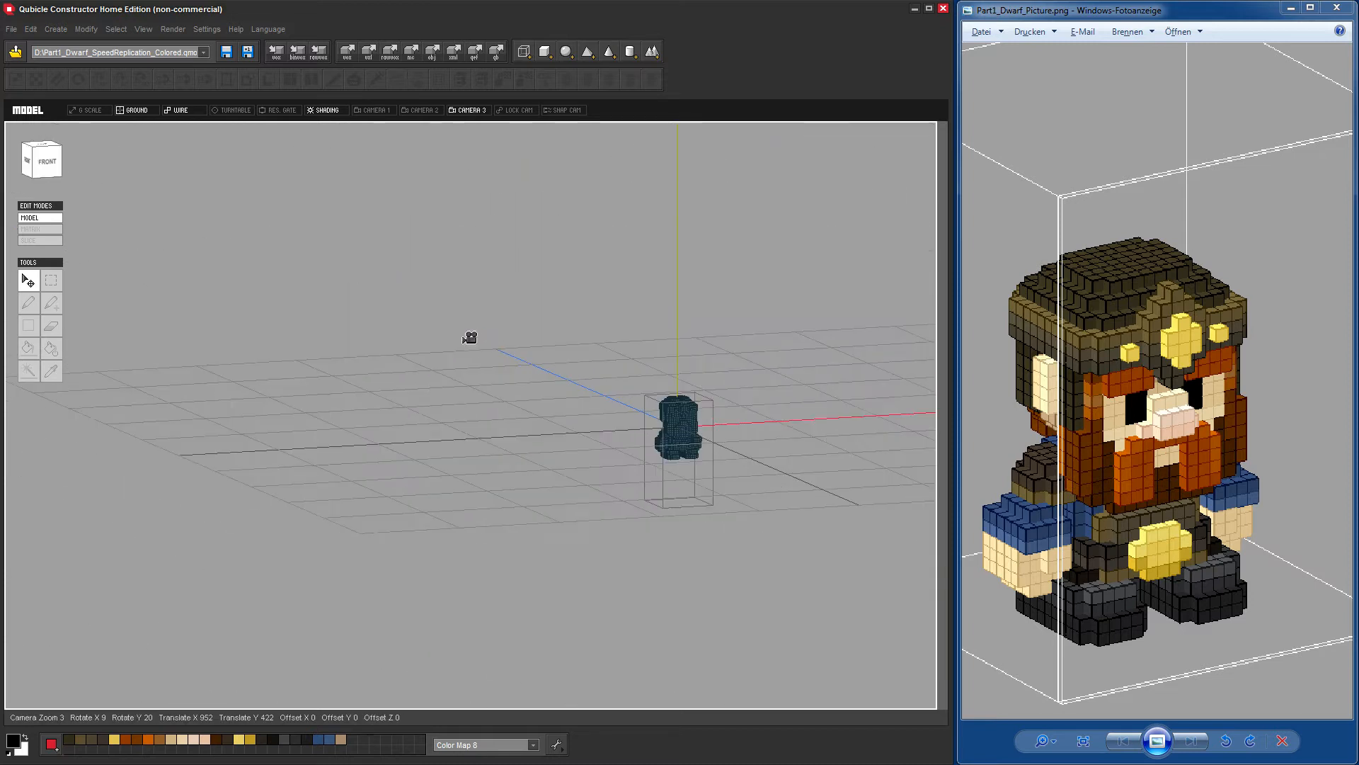
click(371, 112)
mouse_move(663, 346)
right_down()
mouse_move(682, 373)
mouse_move(619, 352)
mouse_move(659, 347)
mouse_move(658, 319)
mouse_move(644, 346)
right_up()
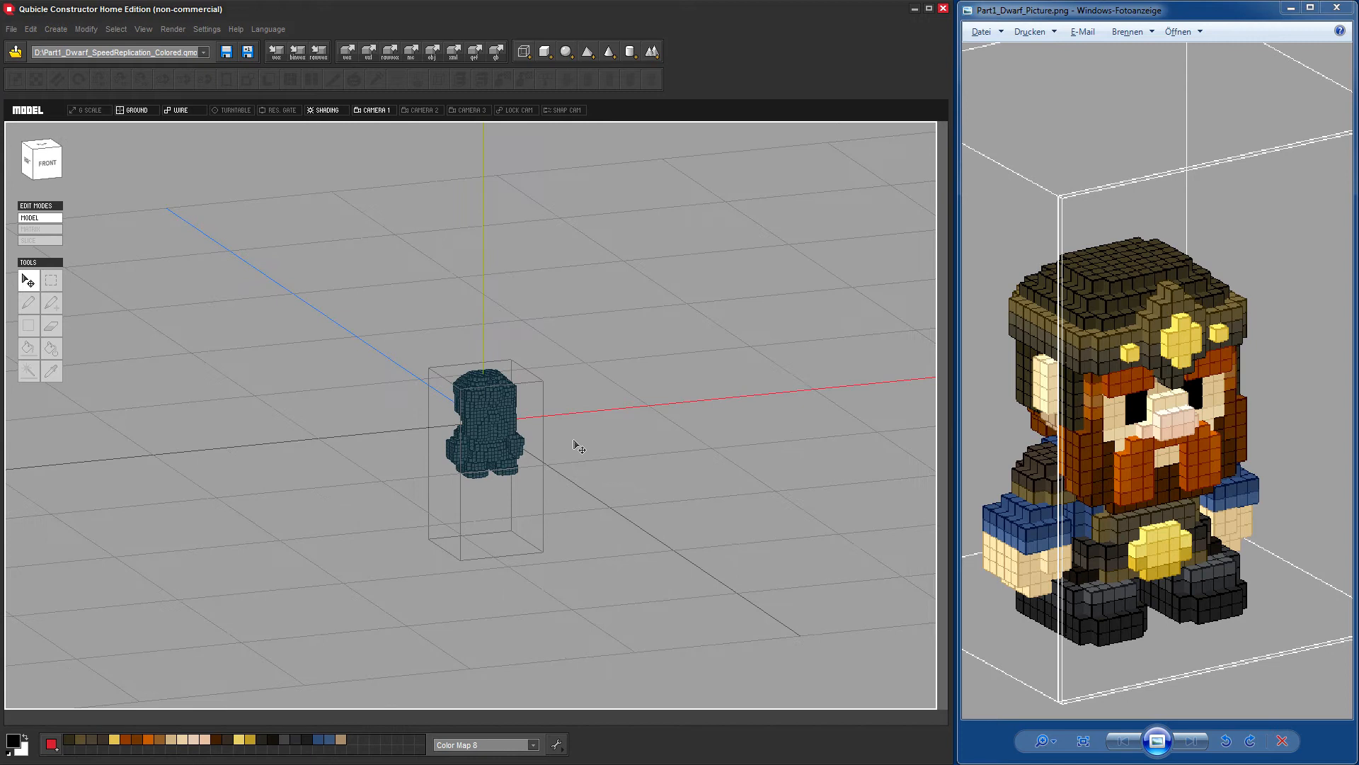
scroll(577, 383, up, 5)
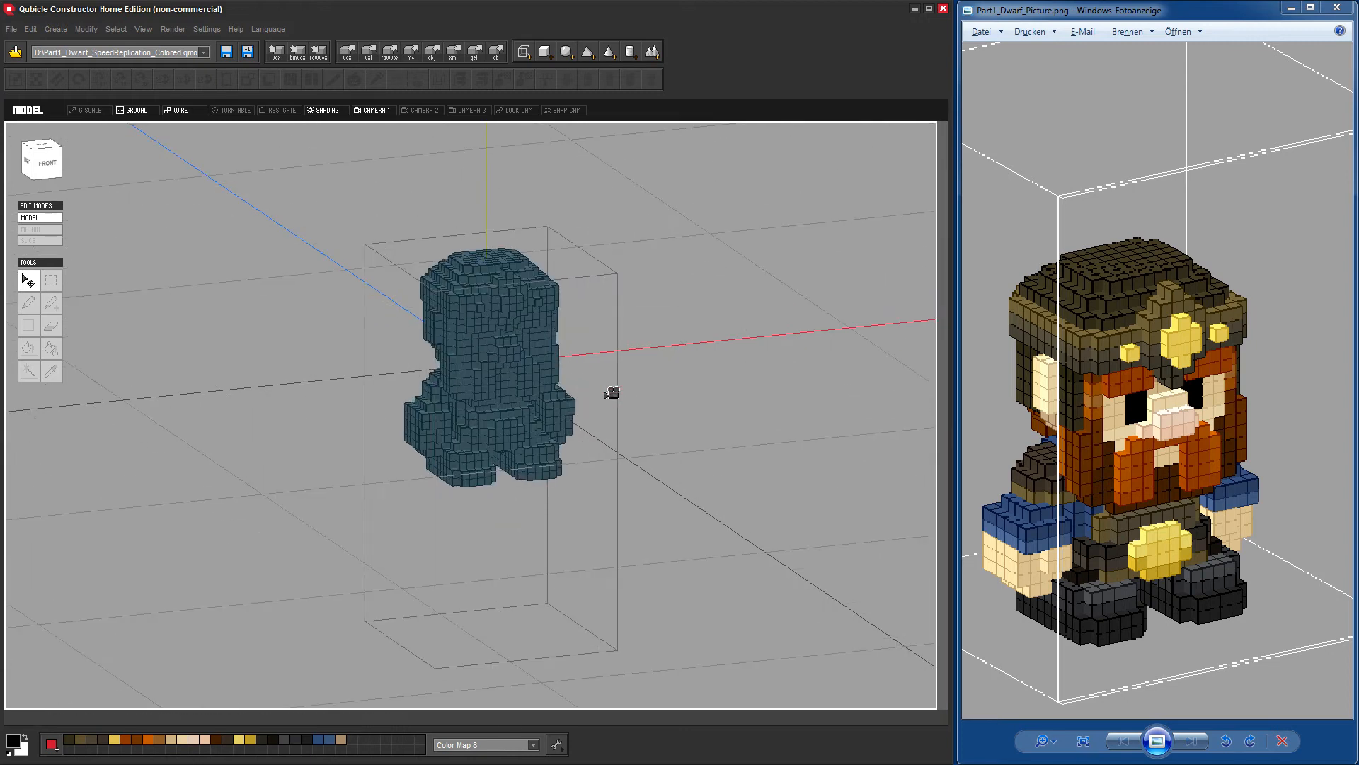
mouse_move(612, 392)
right_down()
mouse_move(774, 375)
mouse_move(737, 393)
mouse_move(521, 394)
mouse_move(607, 406)
right_up()
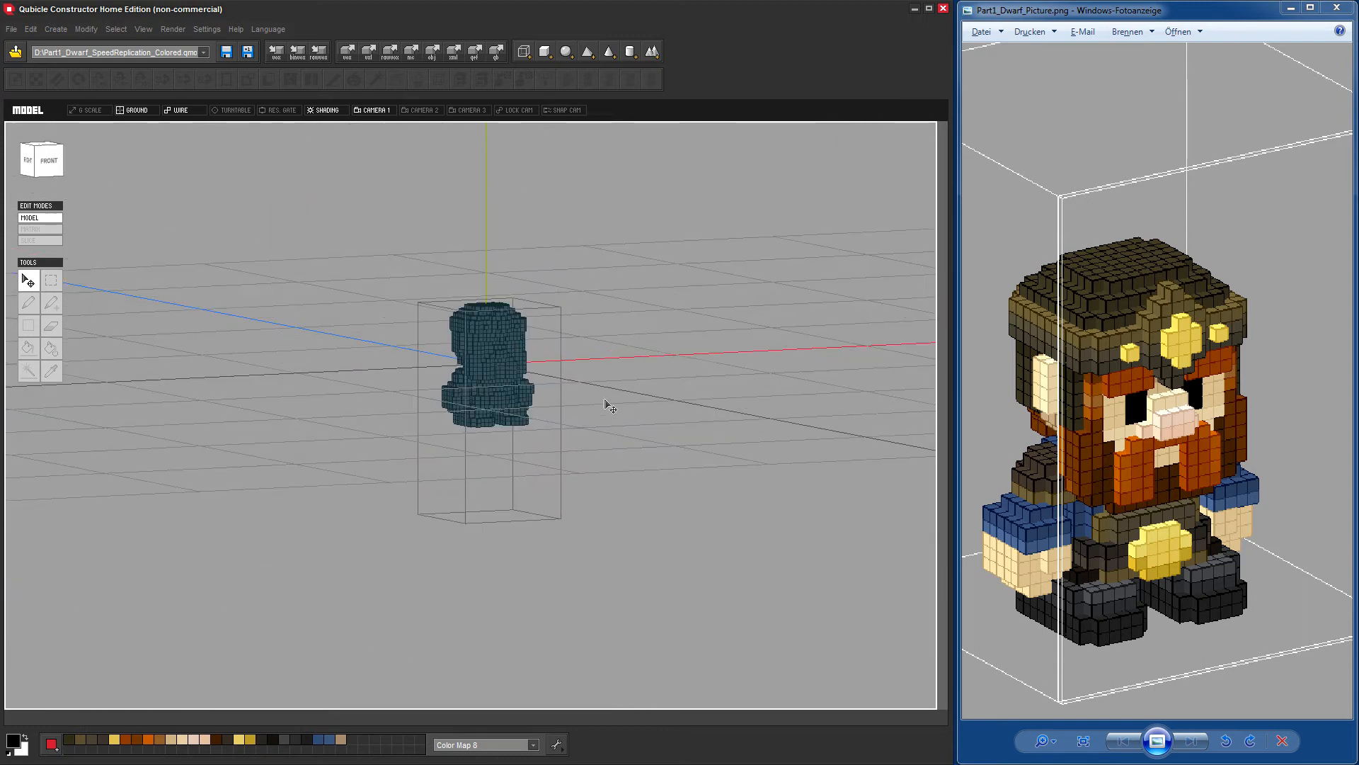
Select the dwarf matrix, clear the selection and select the matrix again.
click(503, 365)
right_drag(646, 446, 612, 430)
scroll(649, 518, down, 4)
scroll(646, 516, up, 2)
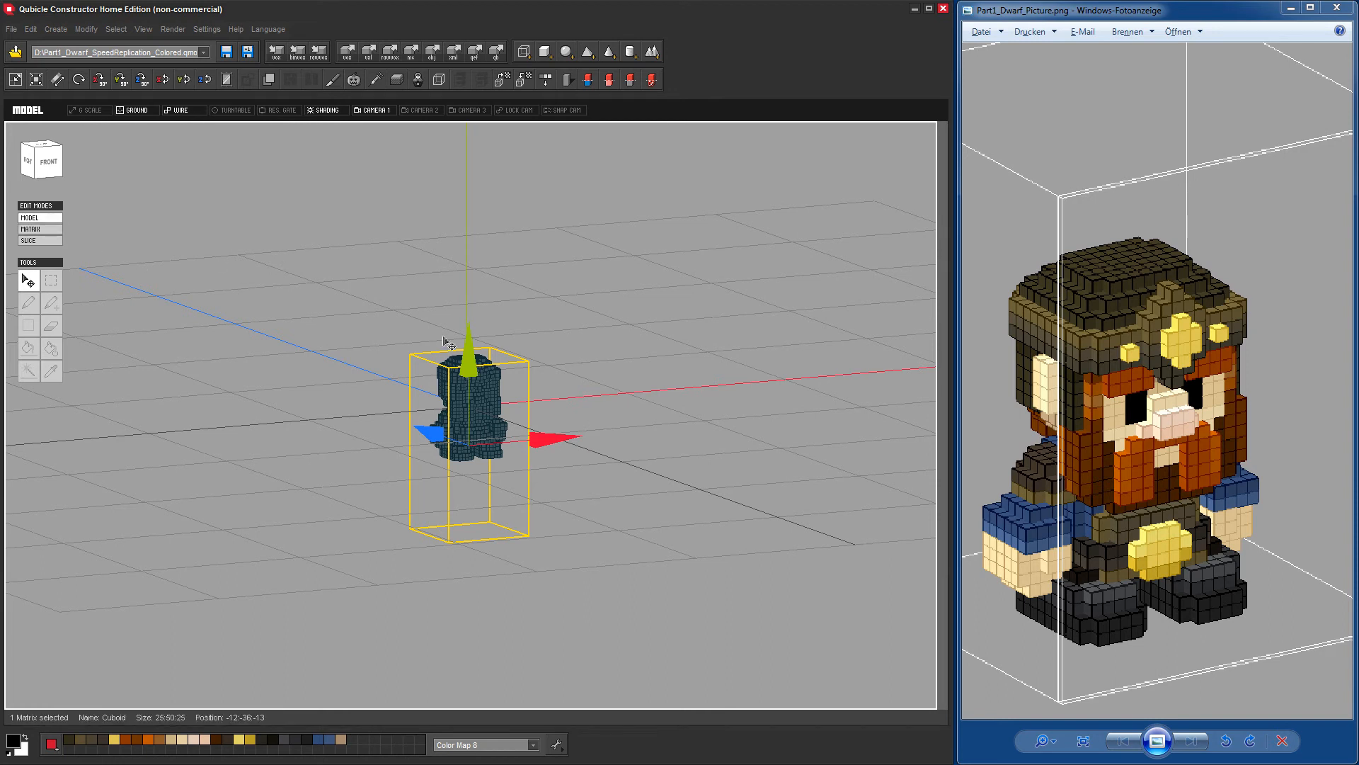
right_drag(716, 480, 685, 478)
click(684, 477)
click(463, 421)
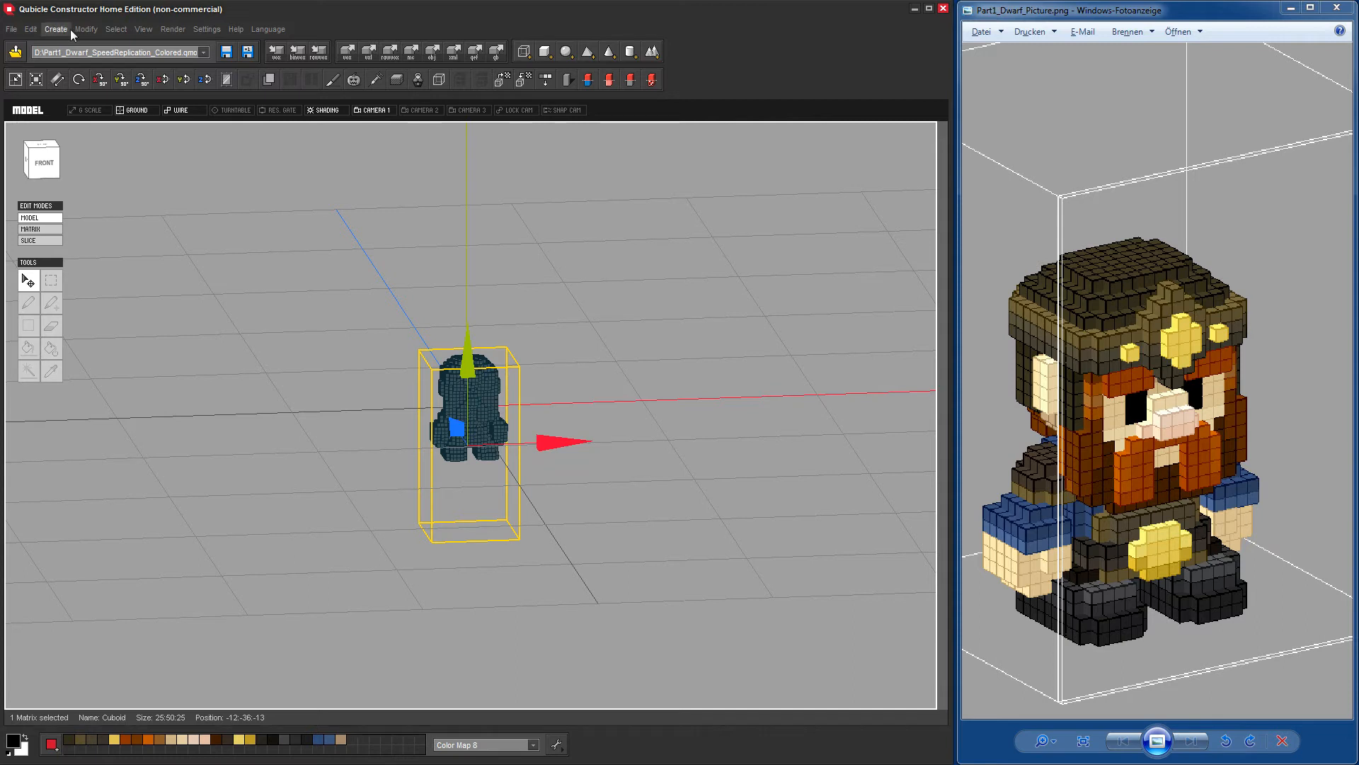
Copy the selected dwarf matrix and paste a second dwarf into the scene.
click(32, 32)
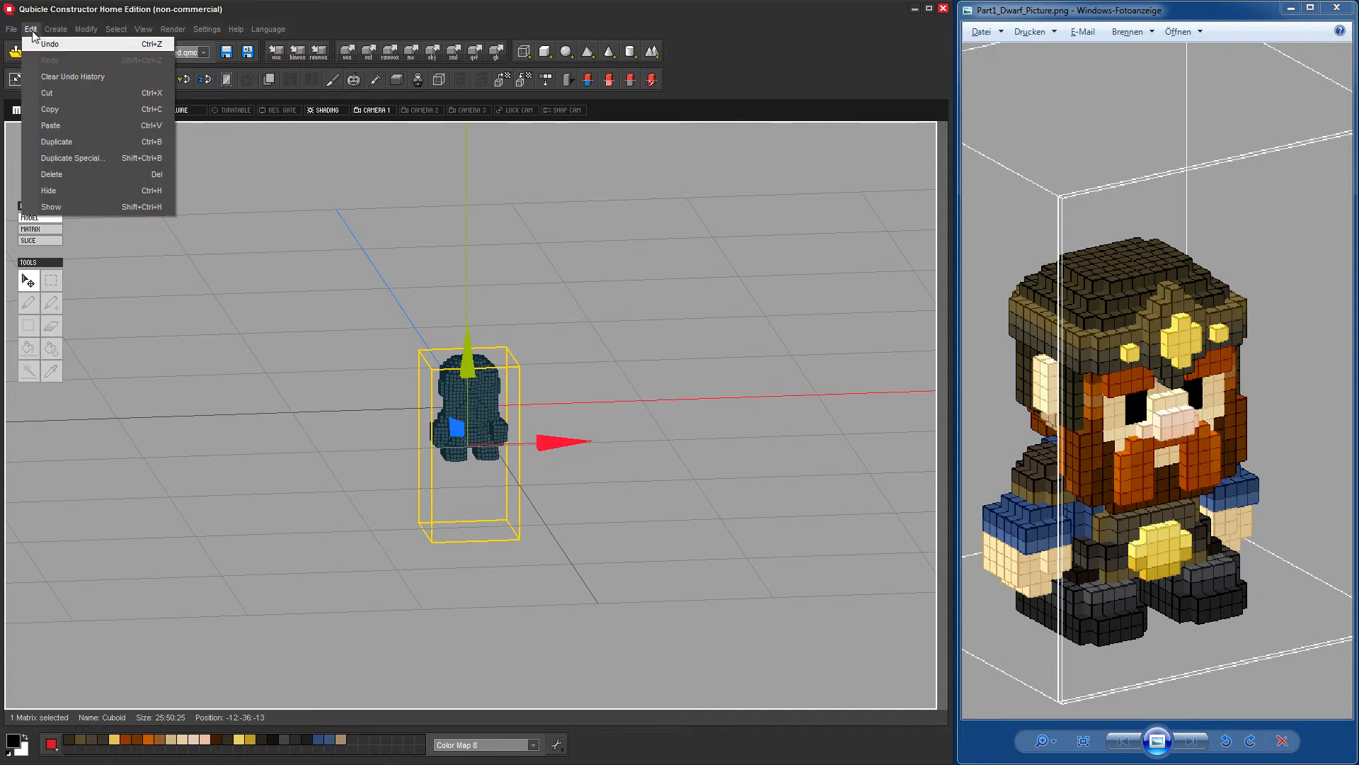
click(62, 106)
click(56, 29)
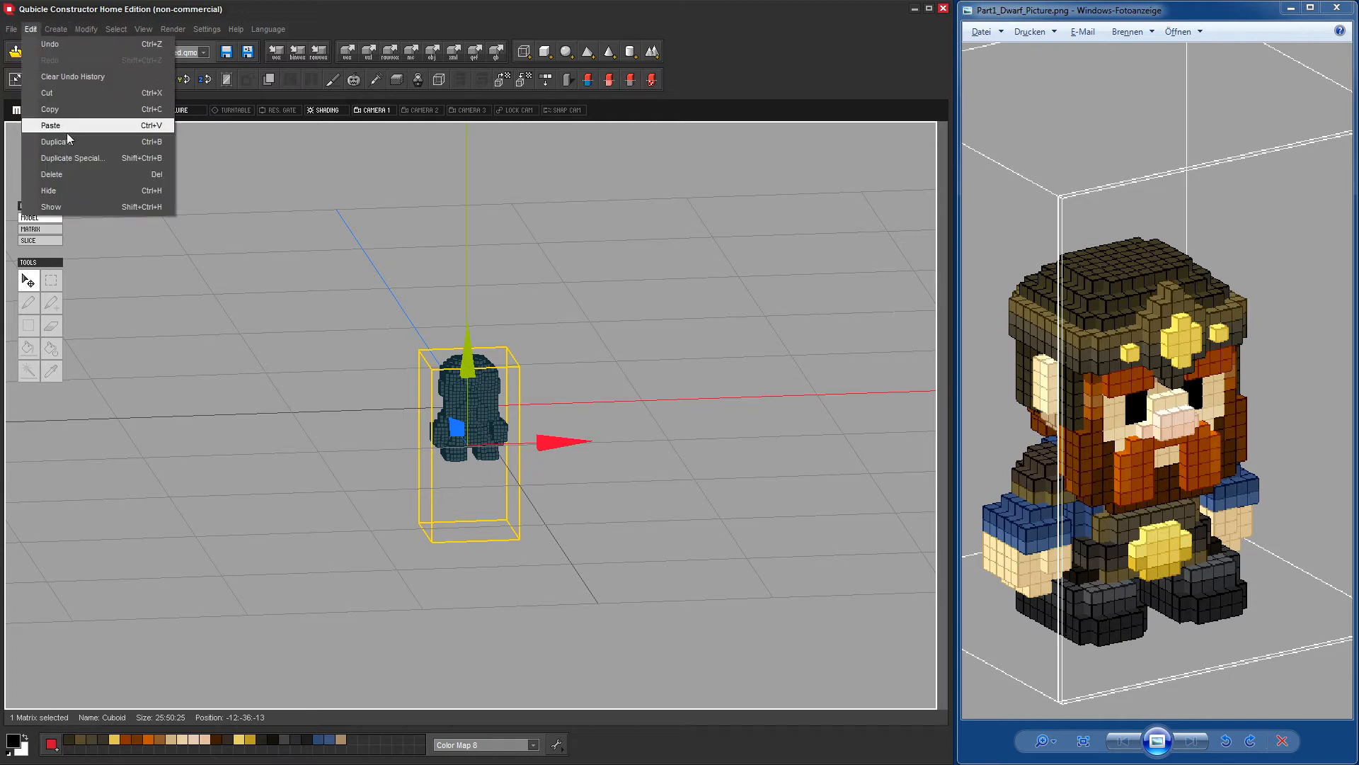
click(66, 127)
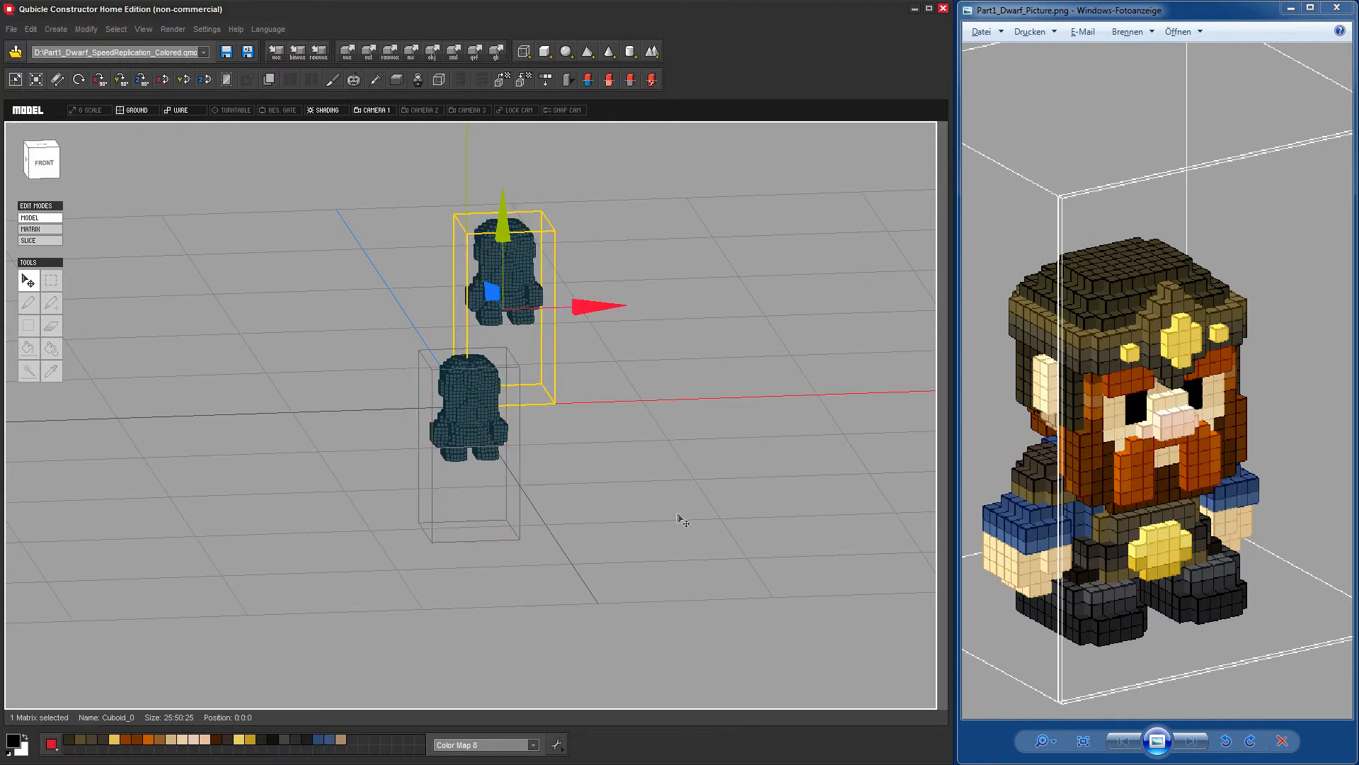
Move the original dwarf matrix along the red axis, away from the pasted copy, to about position -57, -36, -13.
right_drag(571, 487, 625, 501)
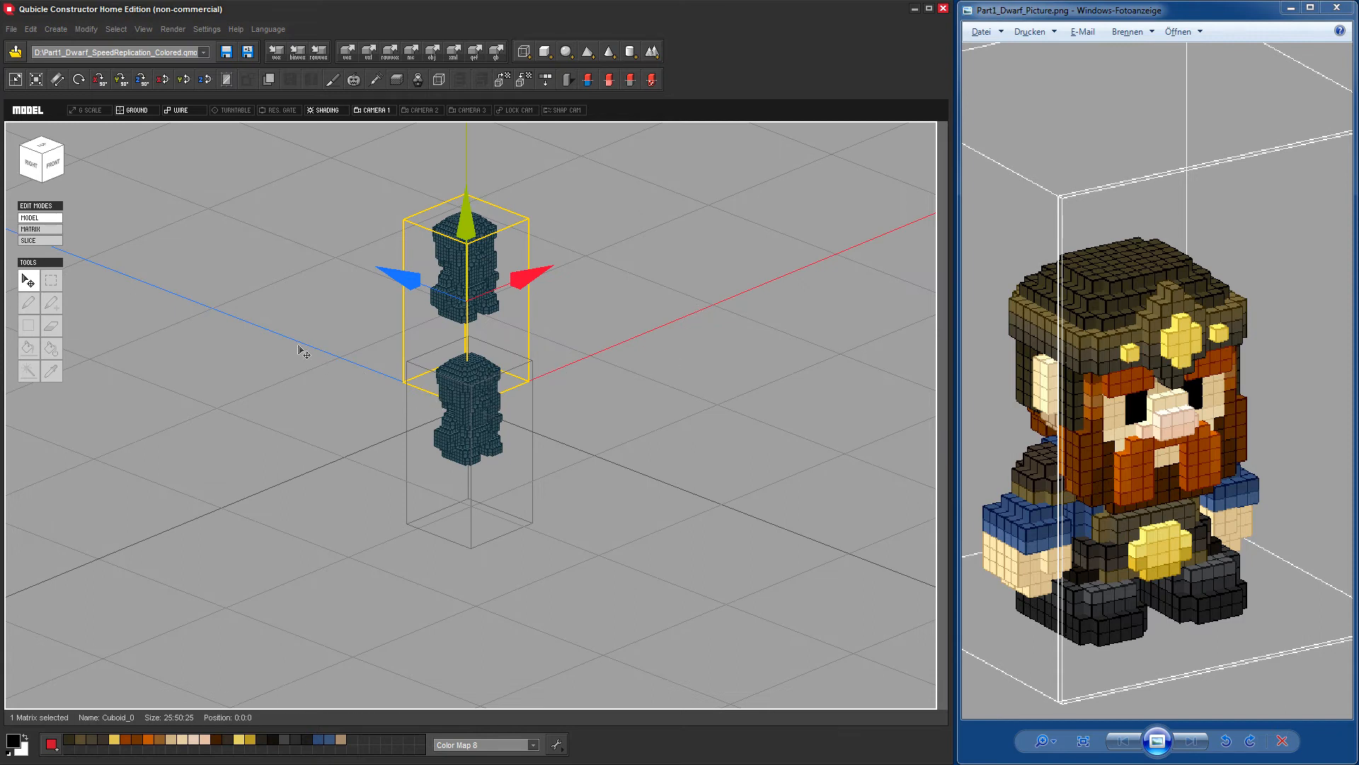
right_drag(699, 489, 624, 476)
scroll(458, 444, up, 3)
click(461, 451)
scroll(461, 451, up, 2)
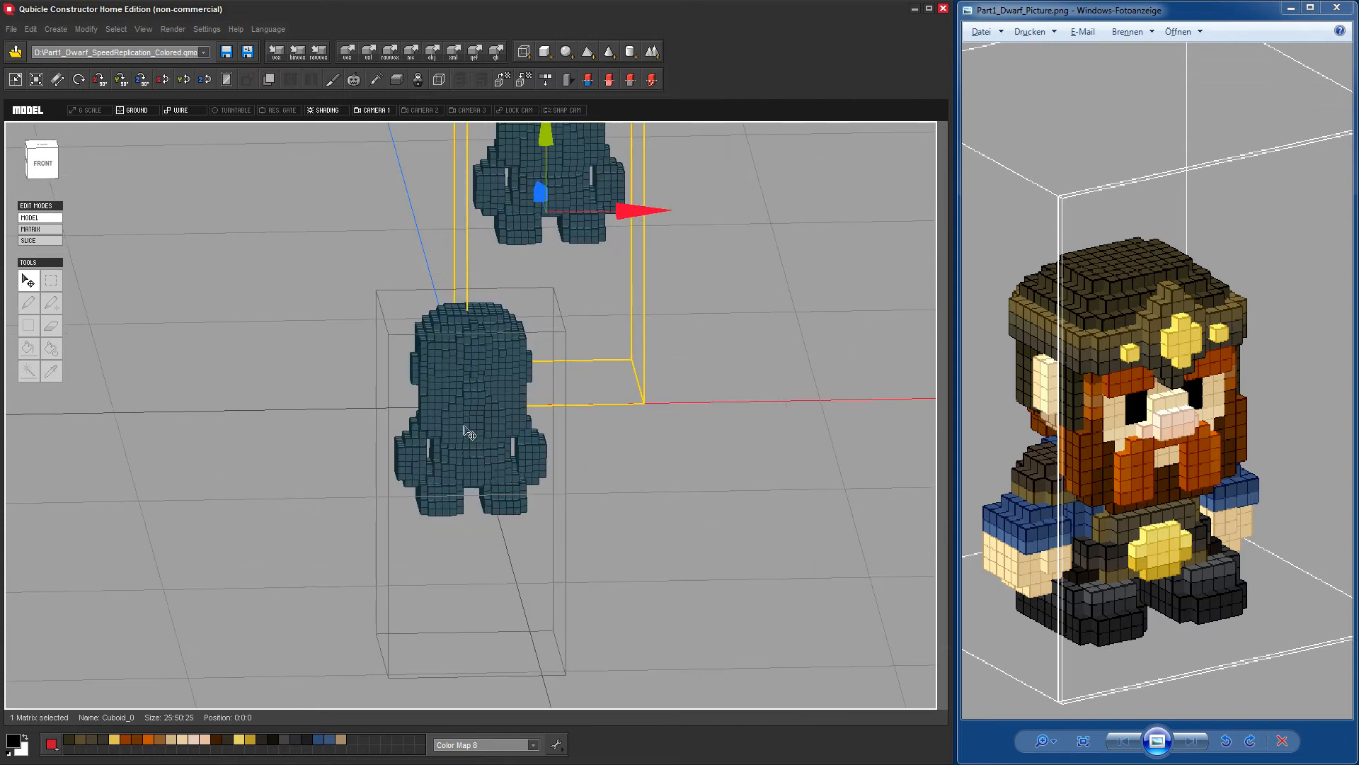
drag(547, 494, 241, 485)
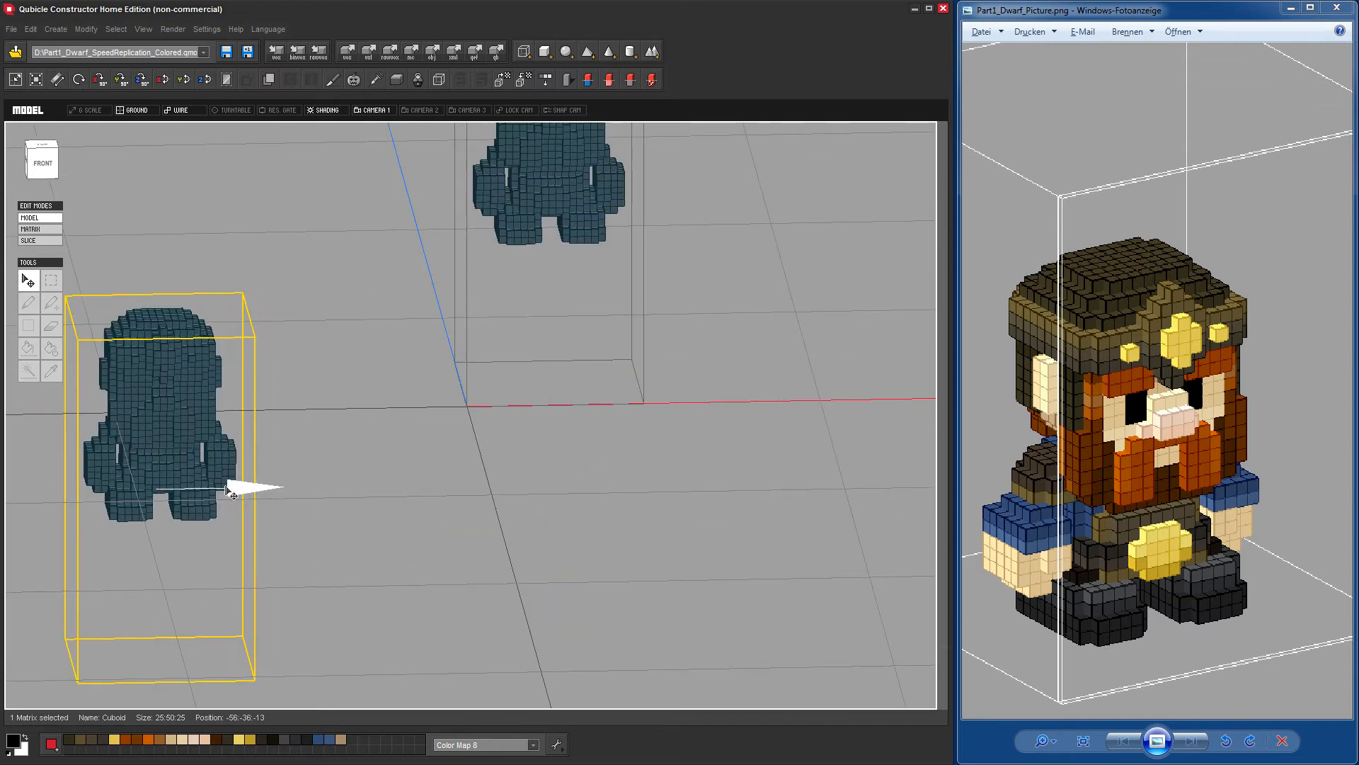
Move the pasted dwarf copy along the red axis, away from the original, to about position 88, 0, 0.
scroll(482, 467, up, 2)
right_drag(474, 487, 453, 402)
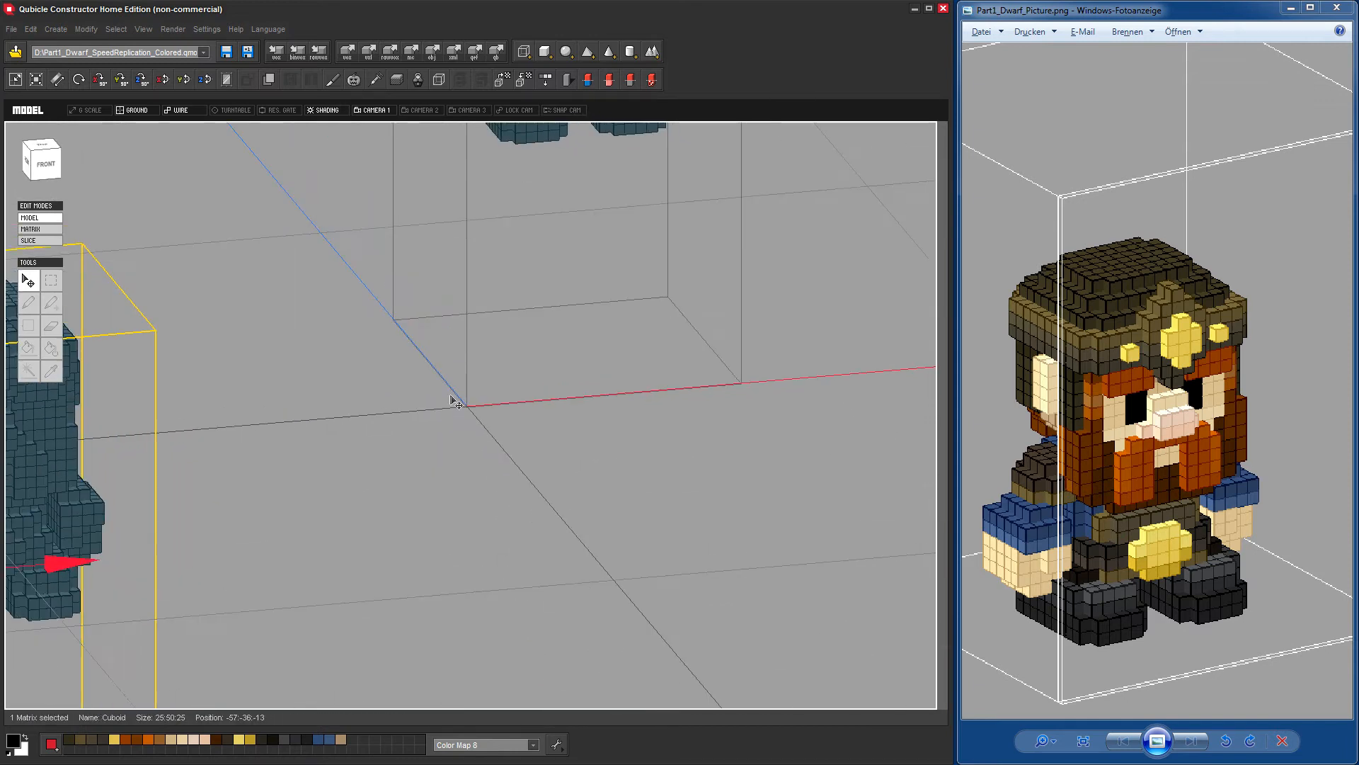
scroll(659, 474, down, 5)
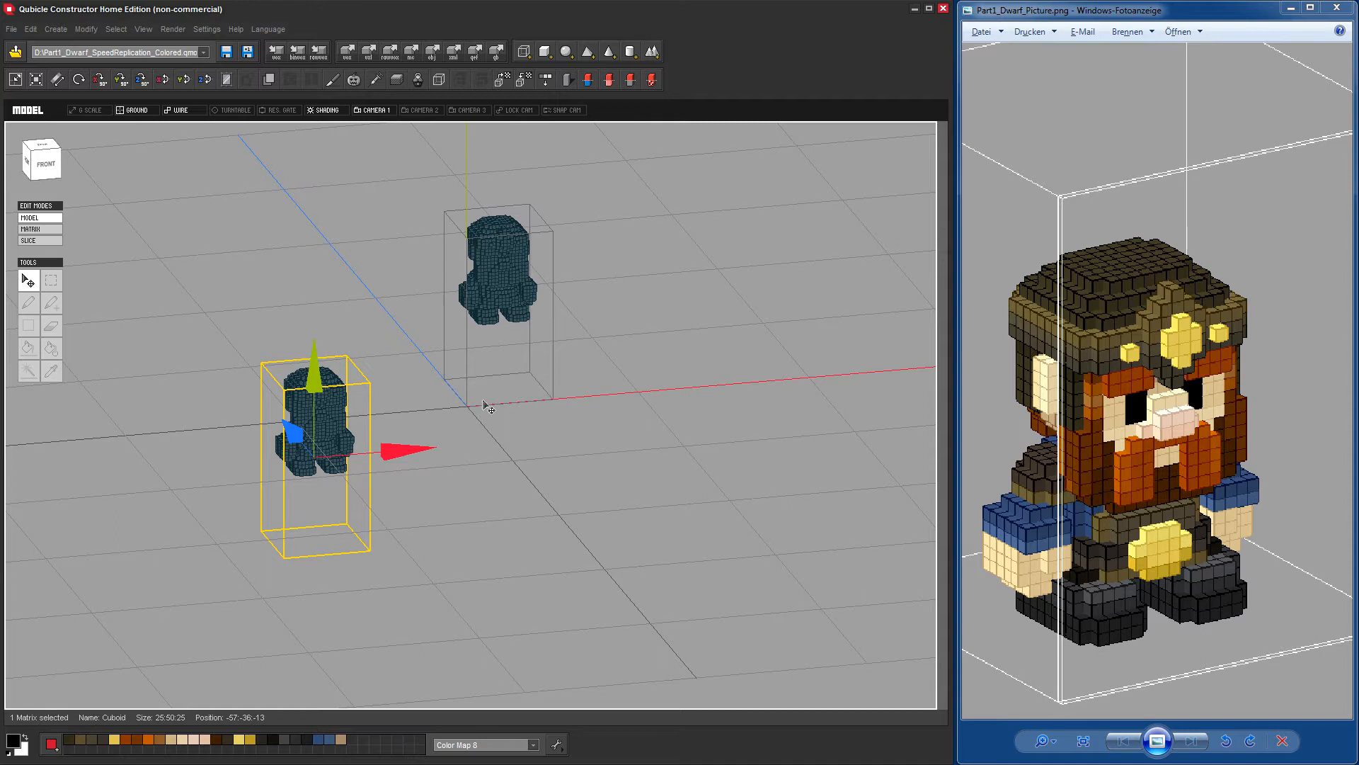
click(522, 271)
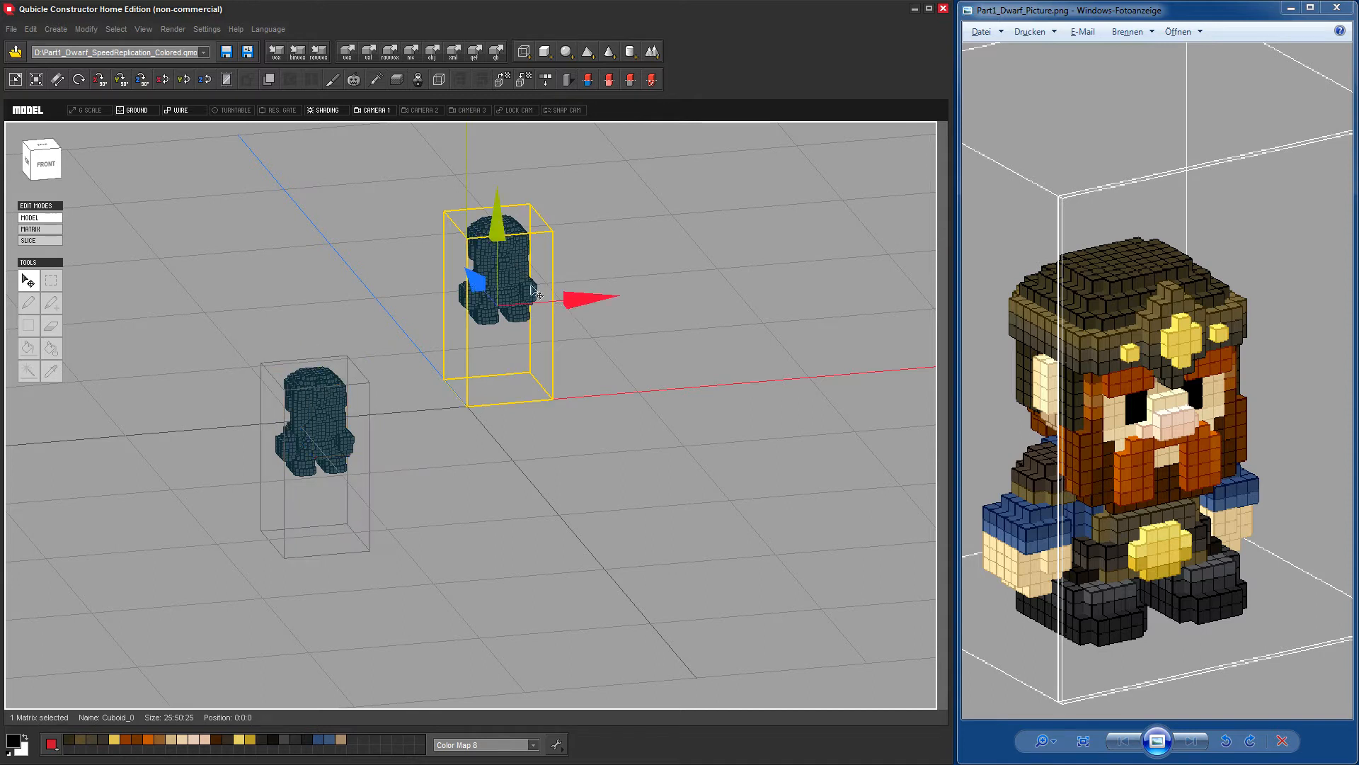
drag(594, 292, 815, 308)
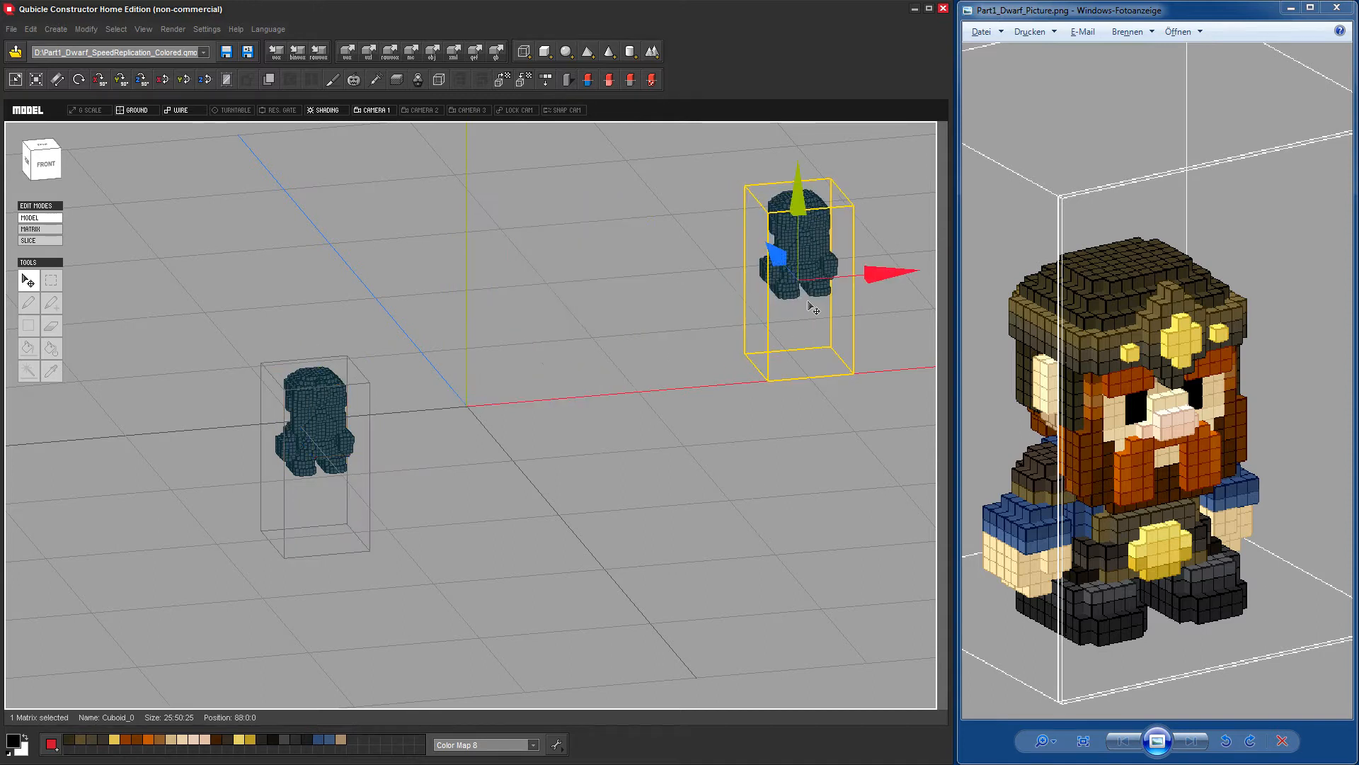
Paste another dwarf at position 0, 0, 0 and delete the dwarf copy at position 88, 0, 0.
click(594, 369)
key(ctrl+v)
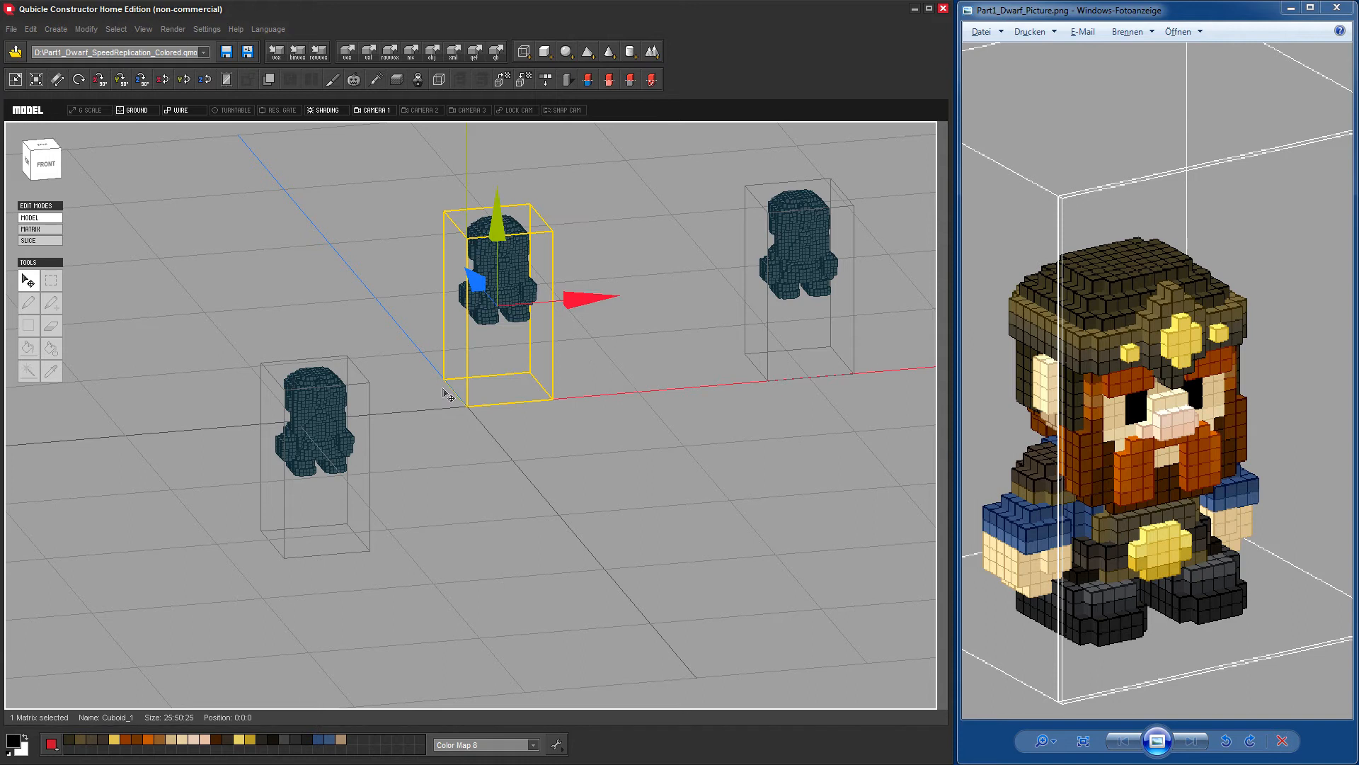
click(811, 250)
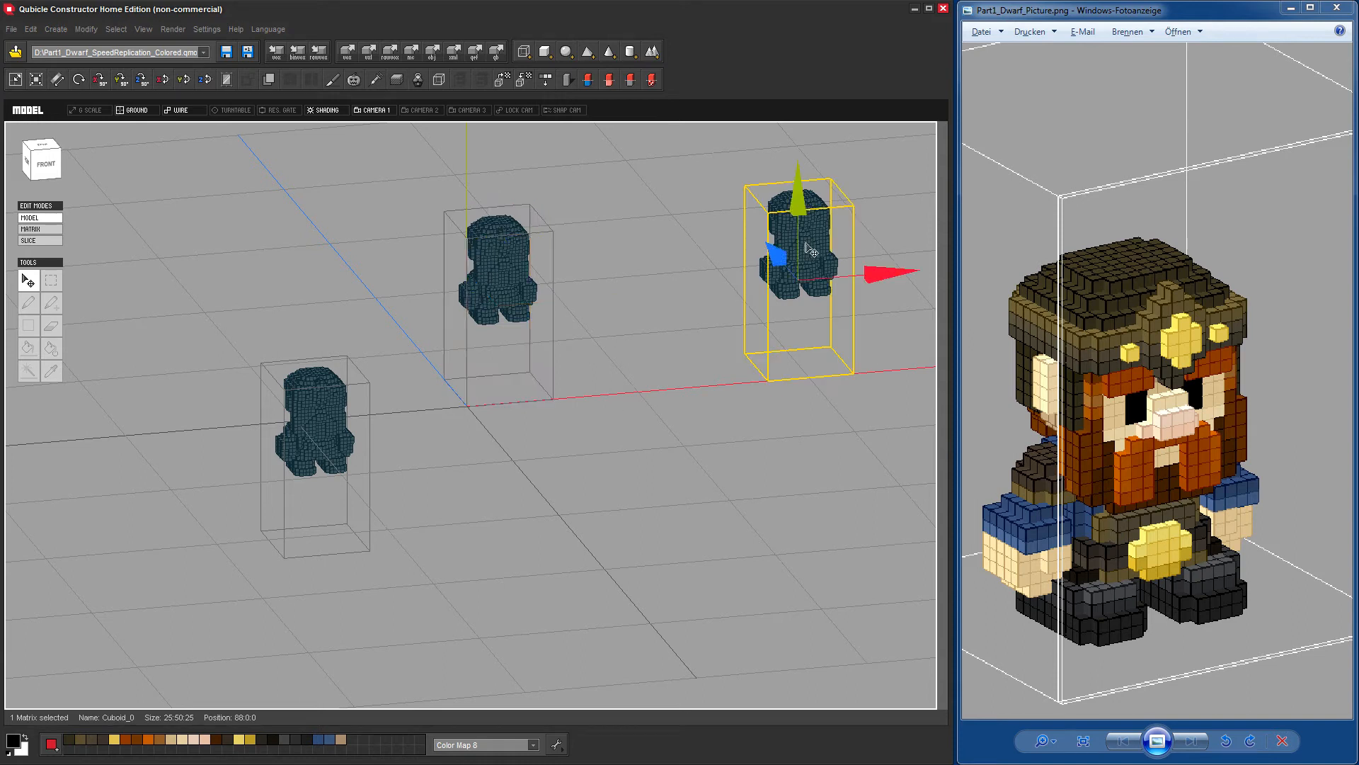
key(Delete)
click(518, 283)
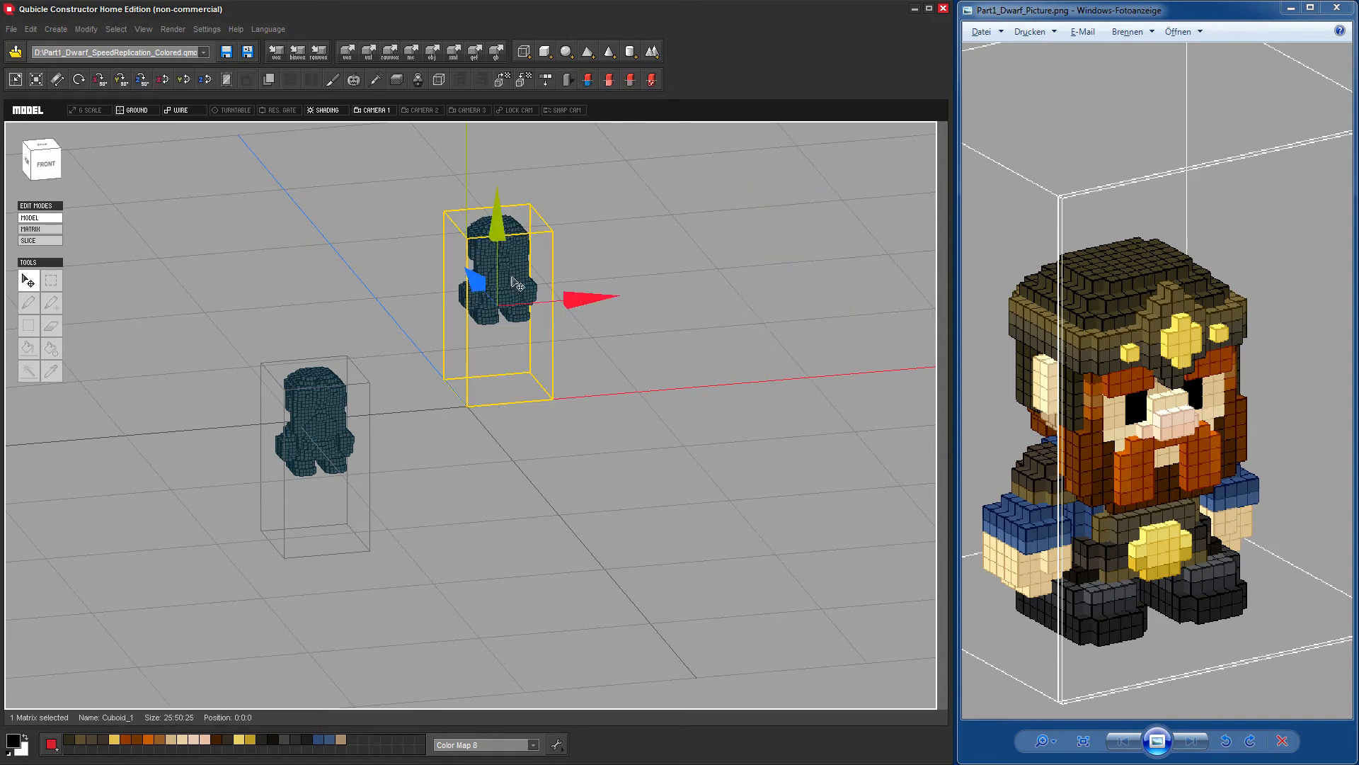
Move the original dwarf along the blue and red axes, past the pasted copy, to about position 78, -36, 104.
click(327, 415)
drag(303, 440, 195, 329)
drag(195, 324, 194, 333)
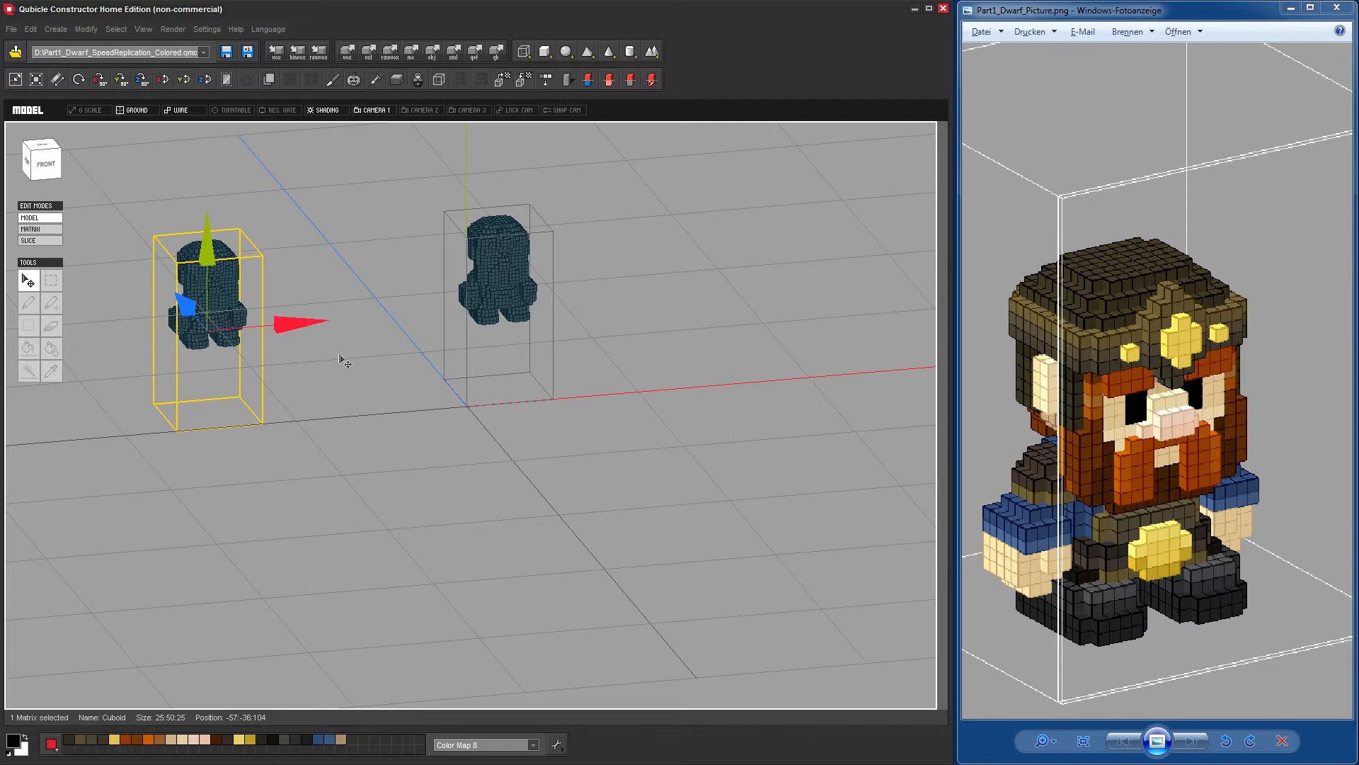
drag(297, 327, 754, 295)
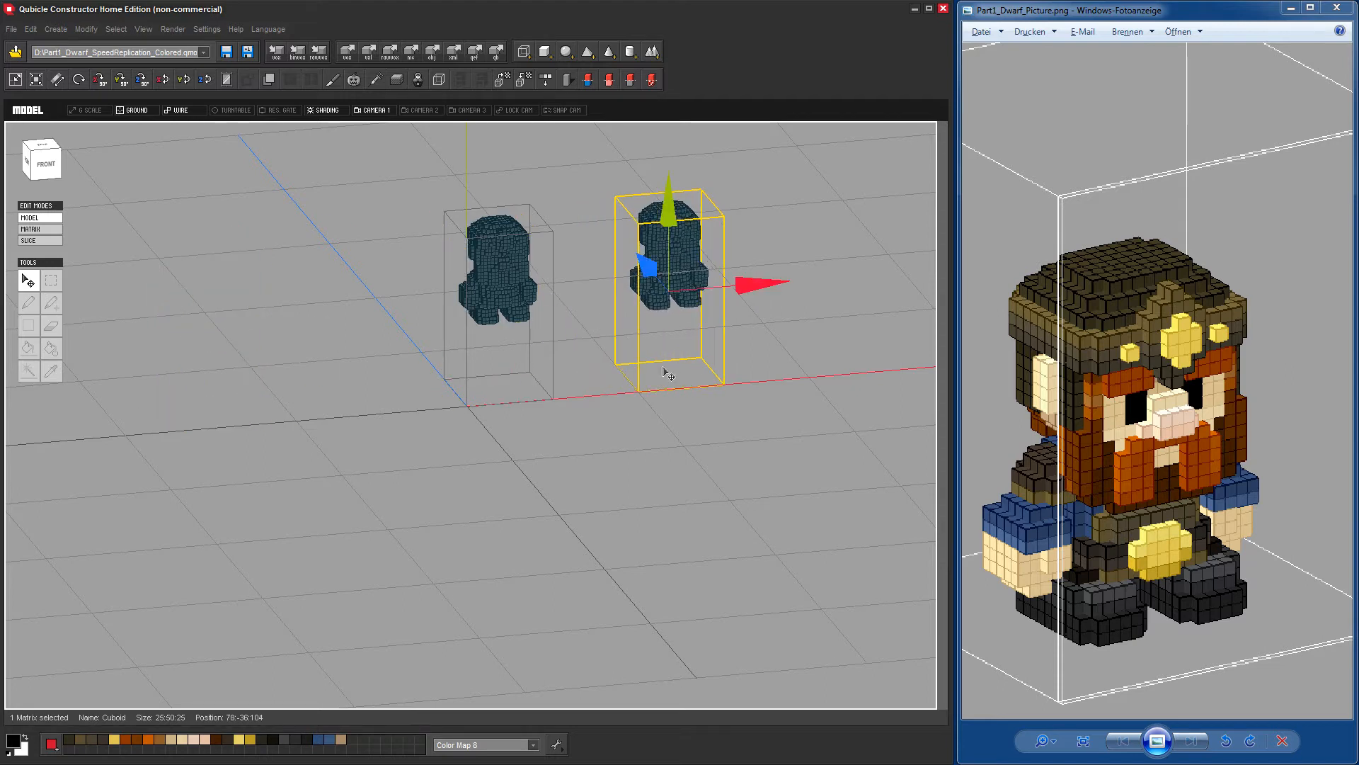
Move the original dwarf along the red, green and blue axes to about position 85, -35, 124 and clear the selection.
scroll(668, 373, up, 3)
middle_drag(646, 298, 460, 437)
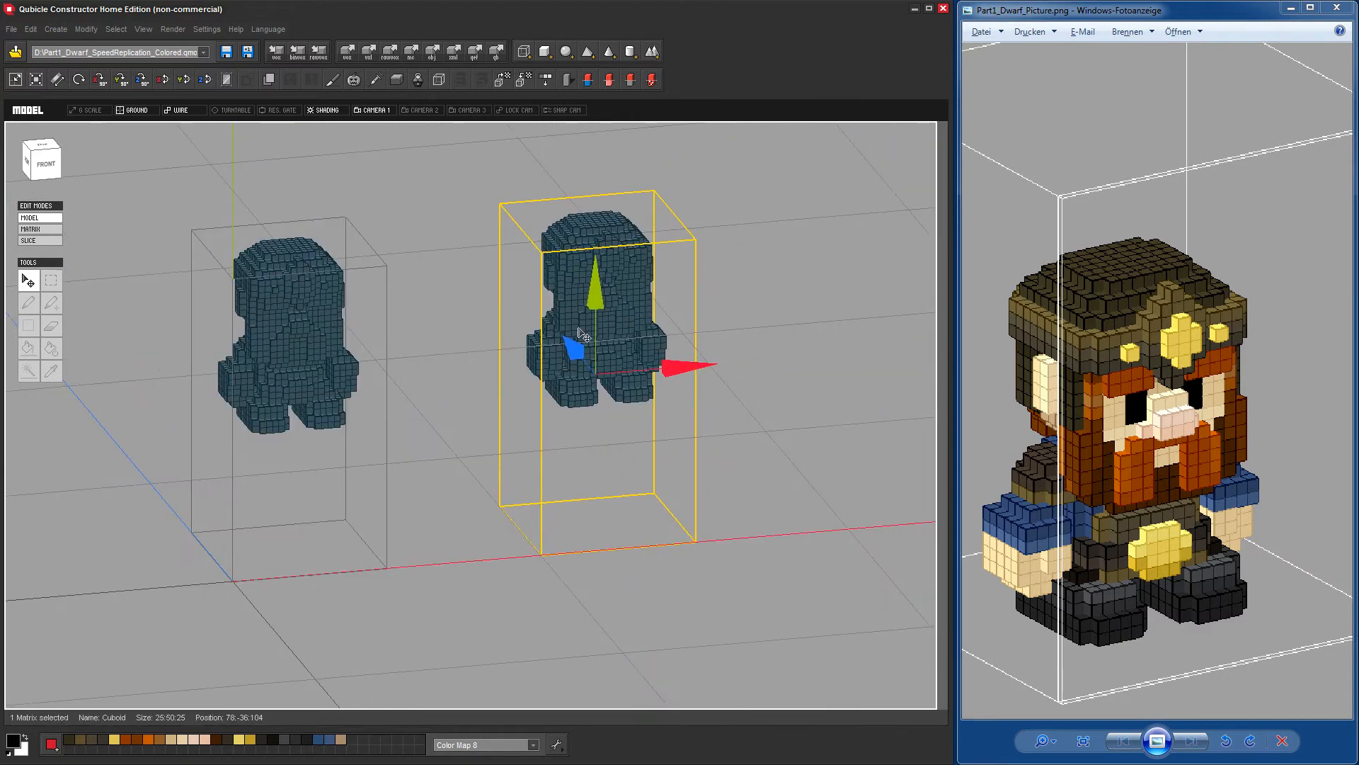
click(301, 377)
click(545, 356)
scroll(500, 366, down, 3)
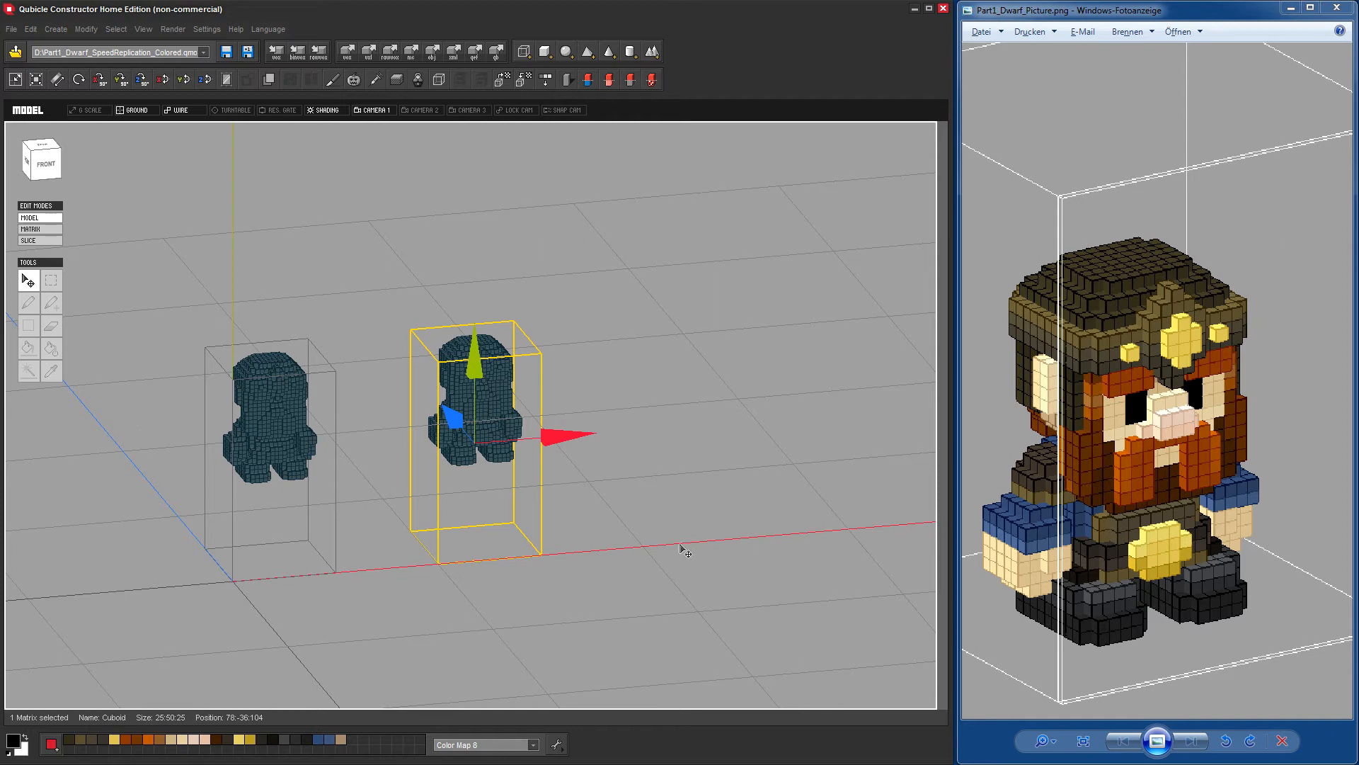
drag(559, 439, 587, 435)
drag(488, 423, 462, 396)
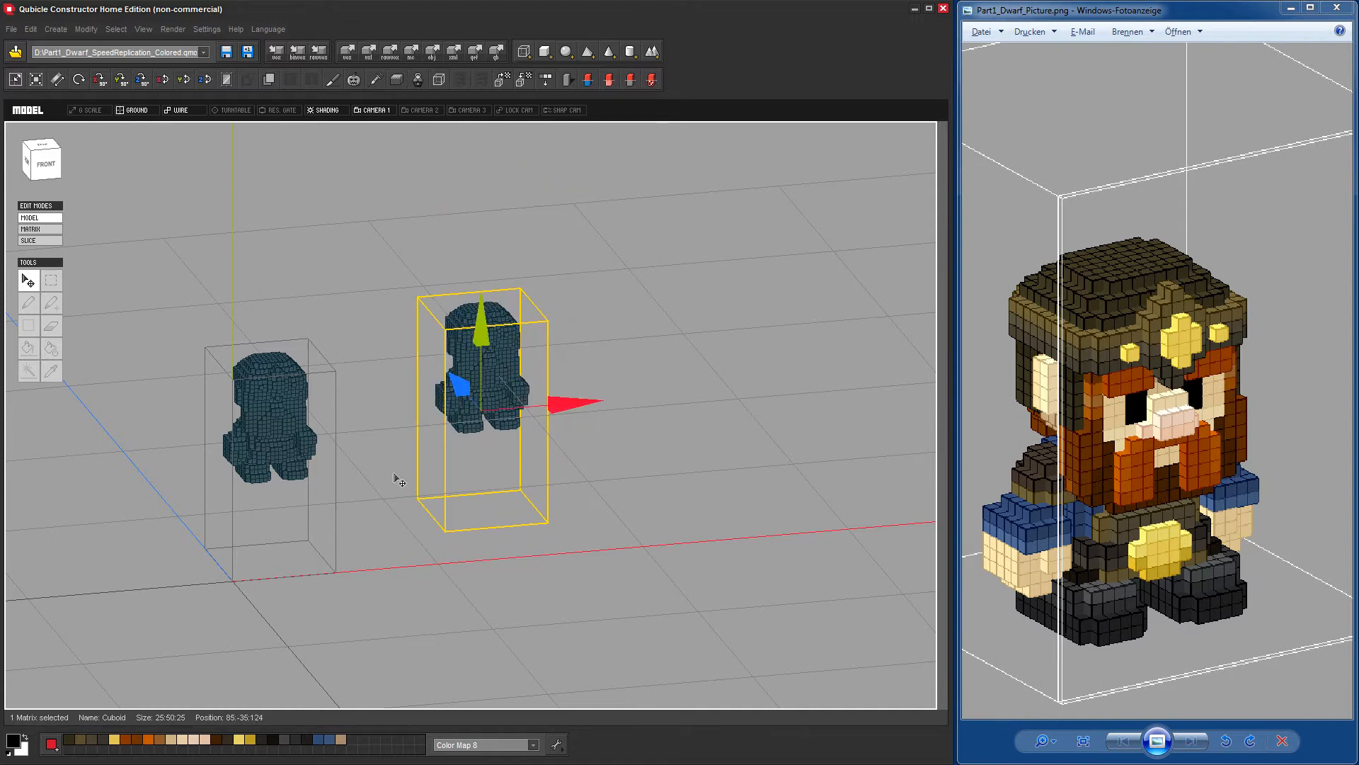
click(394, 474)
Select the dwarf at the origin, switch to Matrix edit mode and return to Model mode.
middle_drag(515, 578, 643, 531)
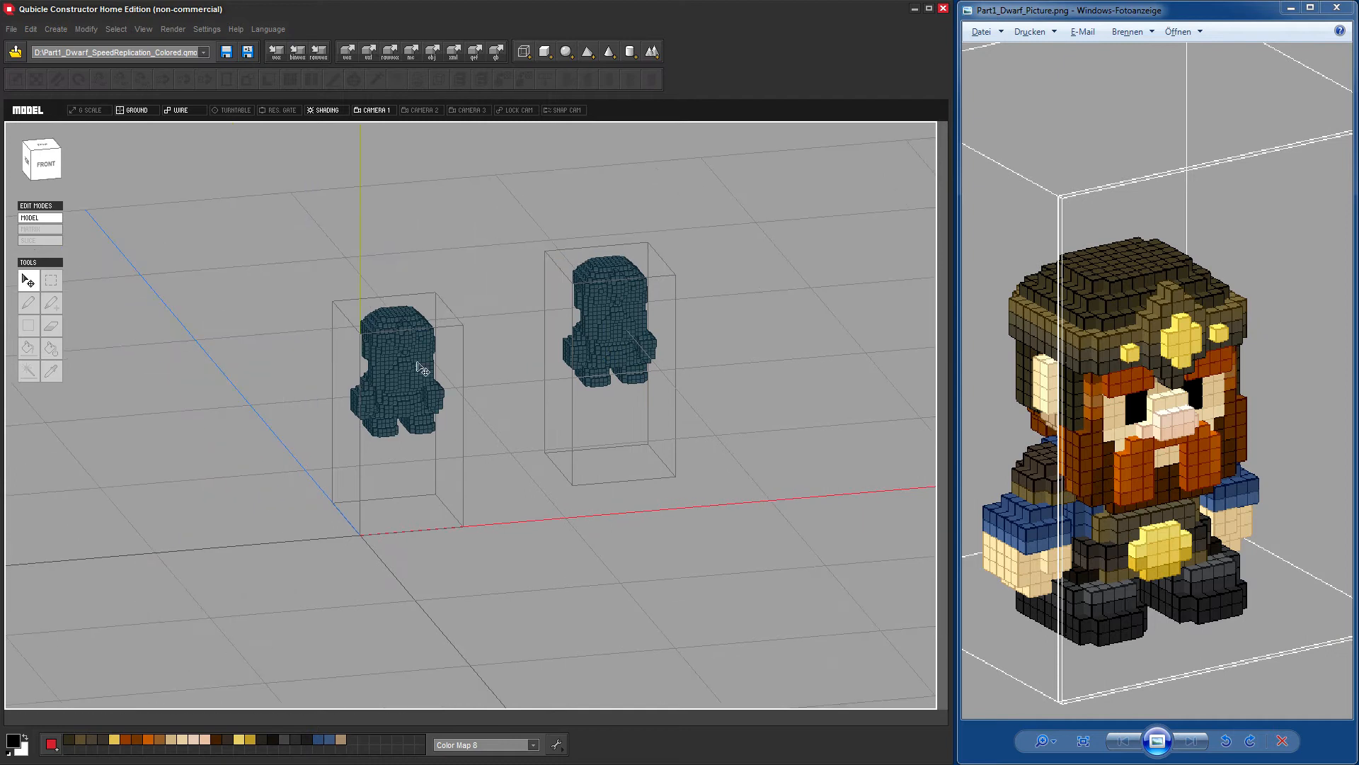
click(420, 366)
click(41, 229)
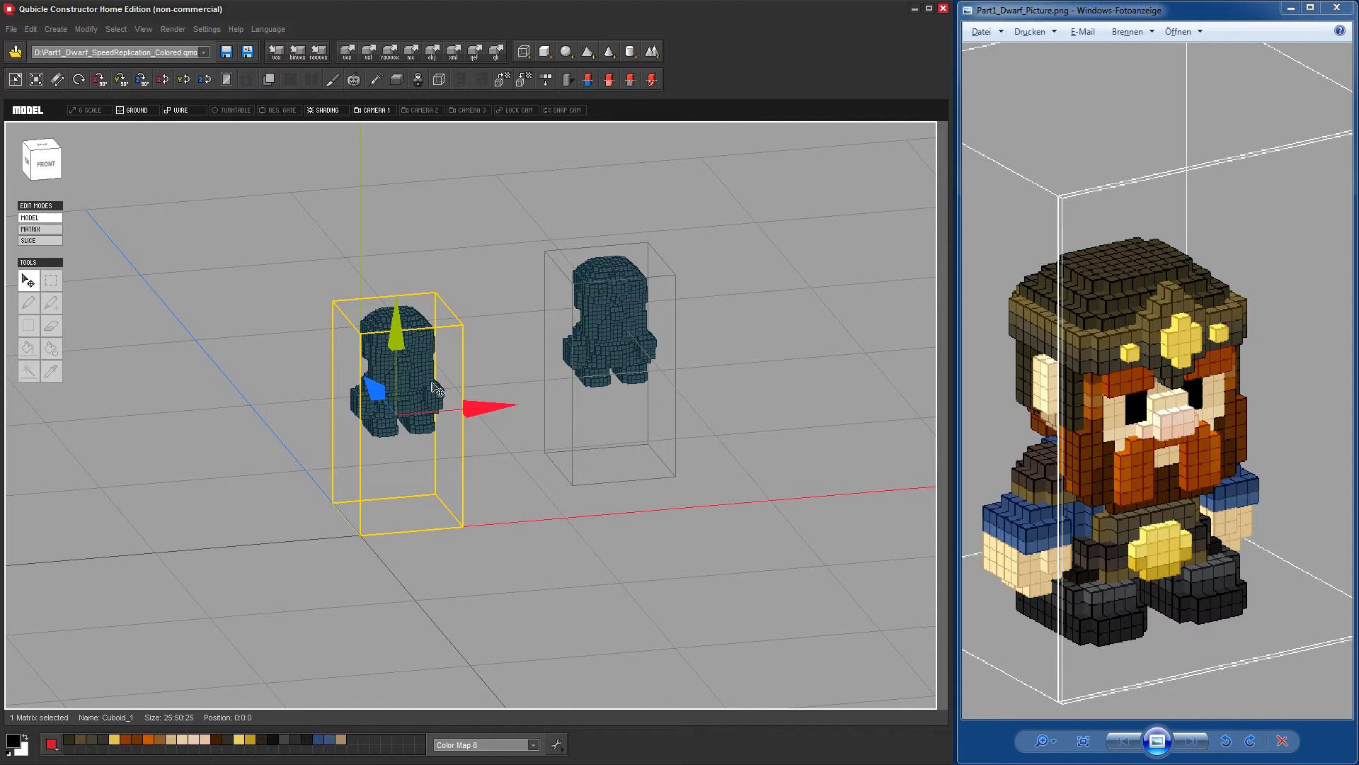
right_drag(461, 550, 491, 558)
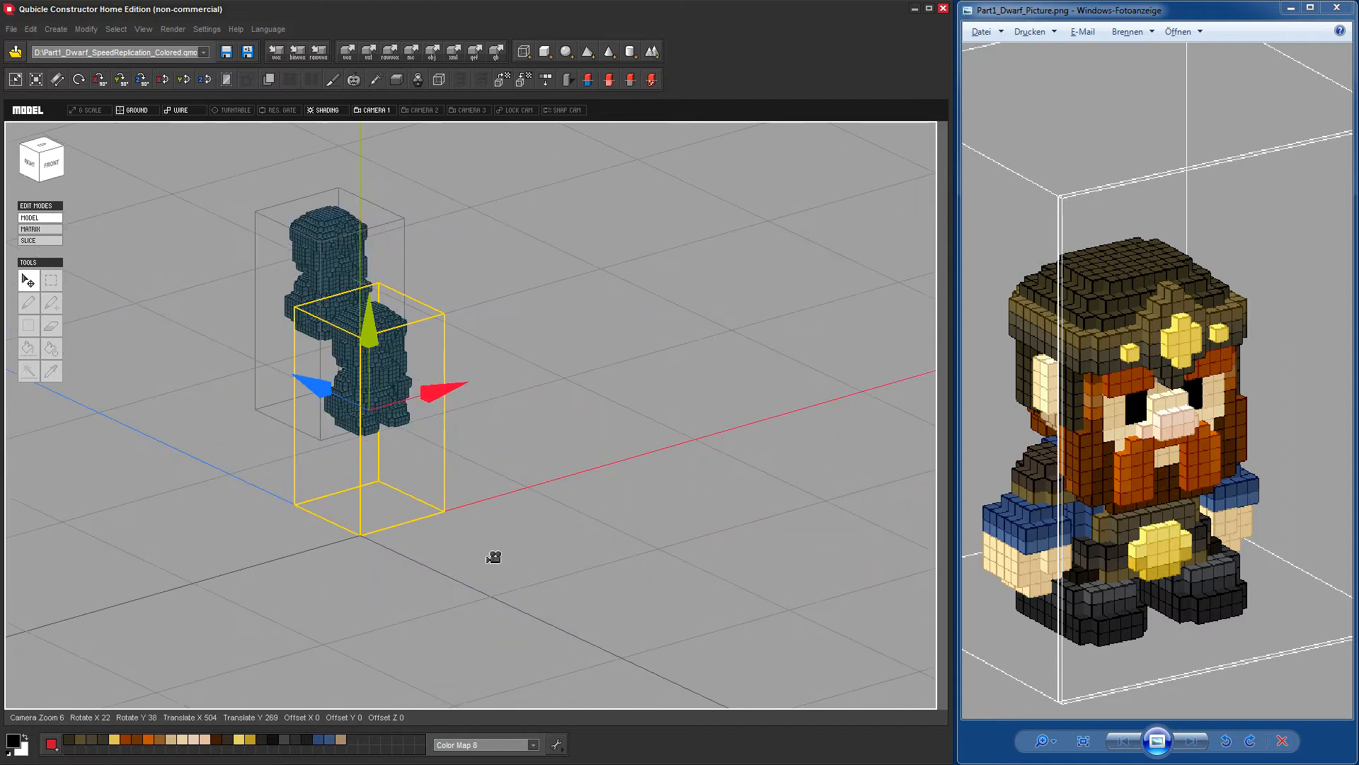
right_drag(591, 489, 516, 479)
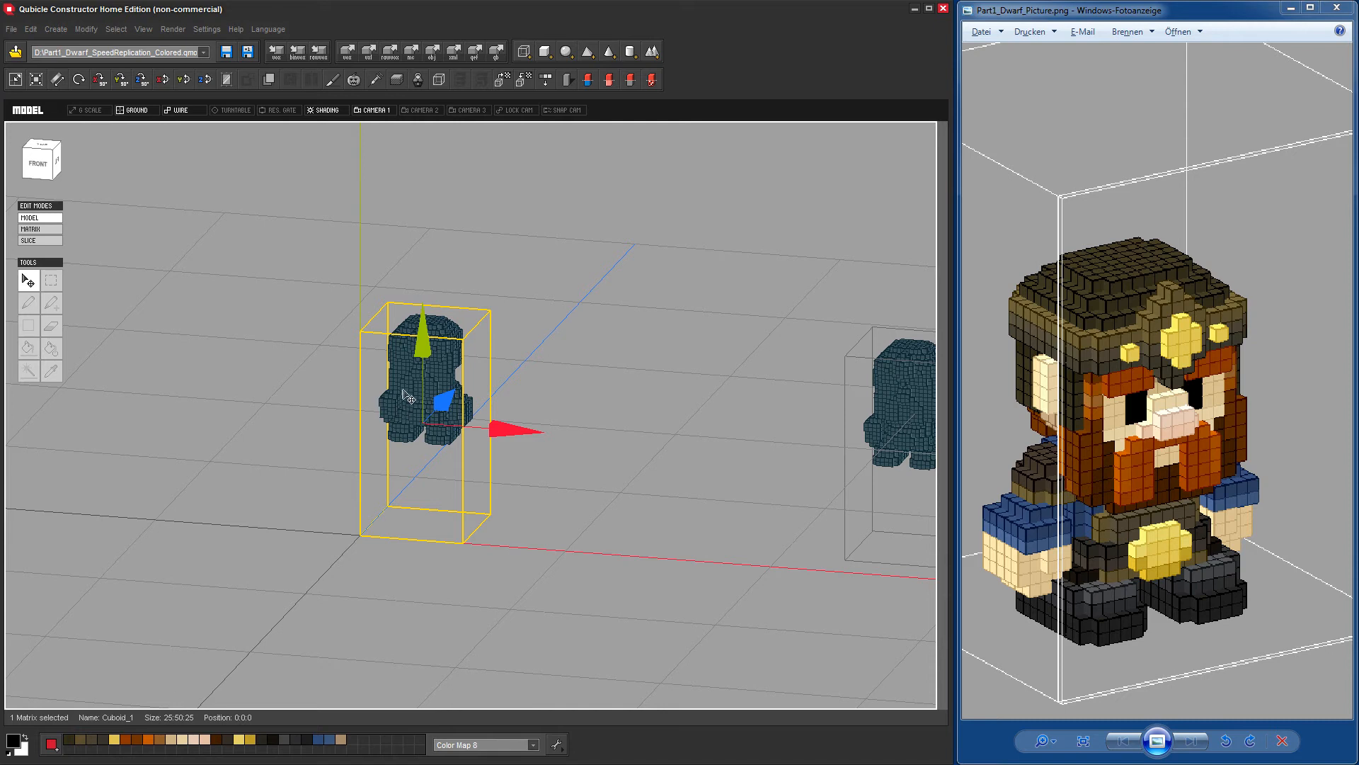
click(23, 231)
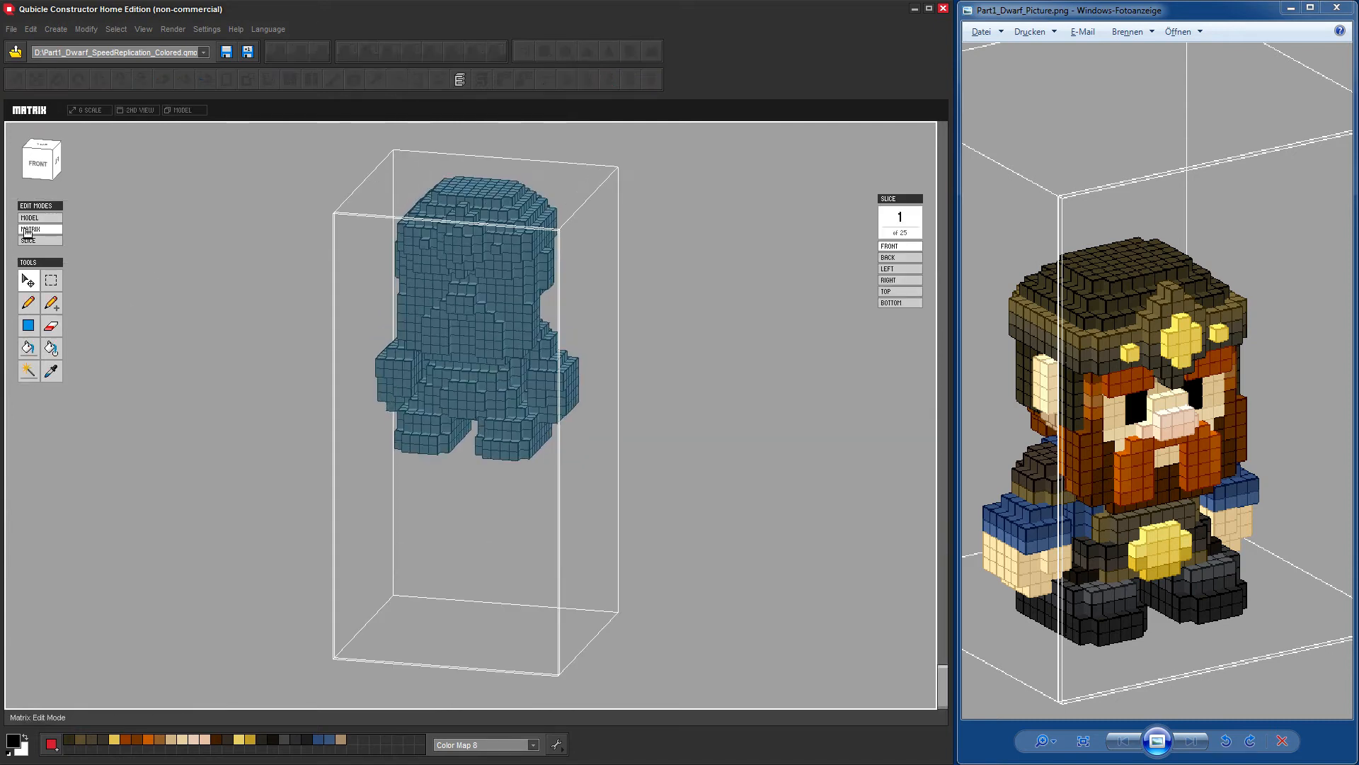
click(37, 220)
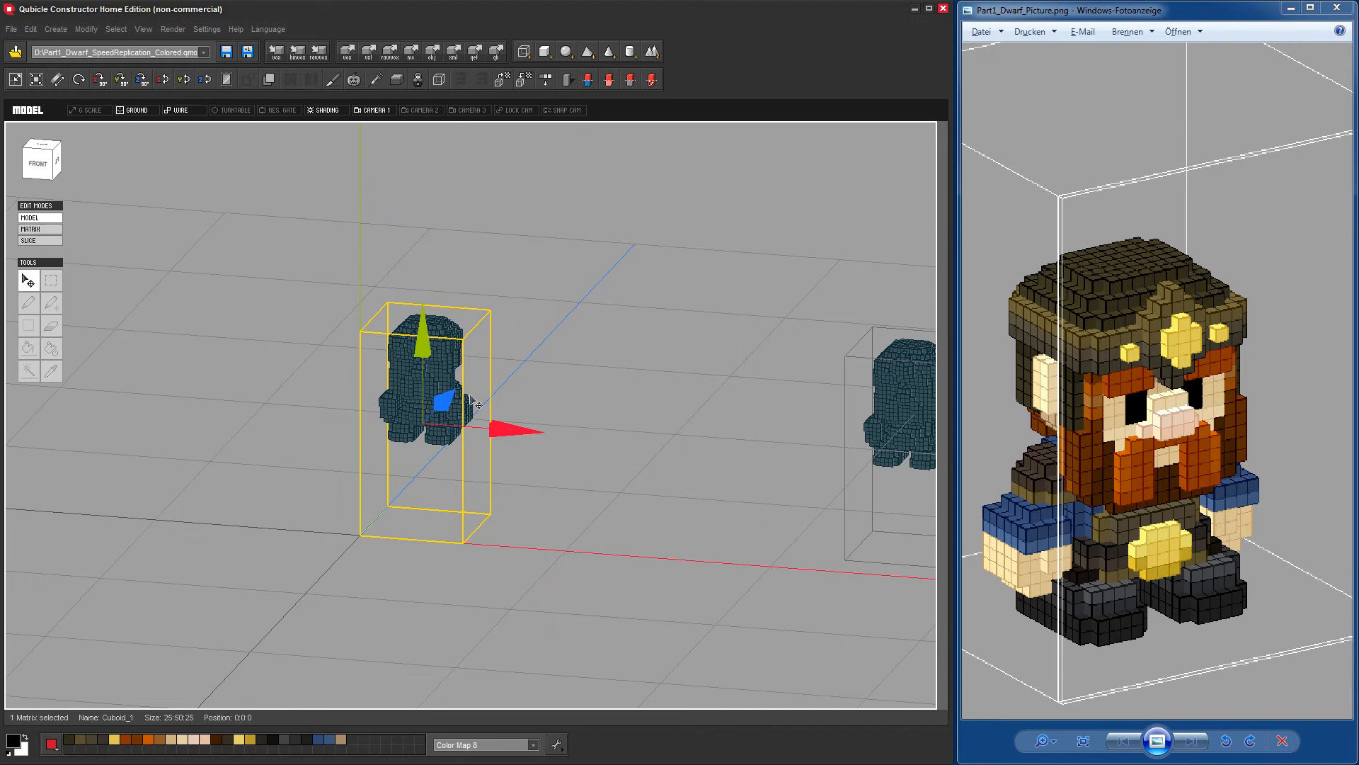
Open the dwarf at the origin in Matrix edit mode directly from the scene.
double_click(420, 380)
right_drag(632, 405, 774, 428)
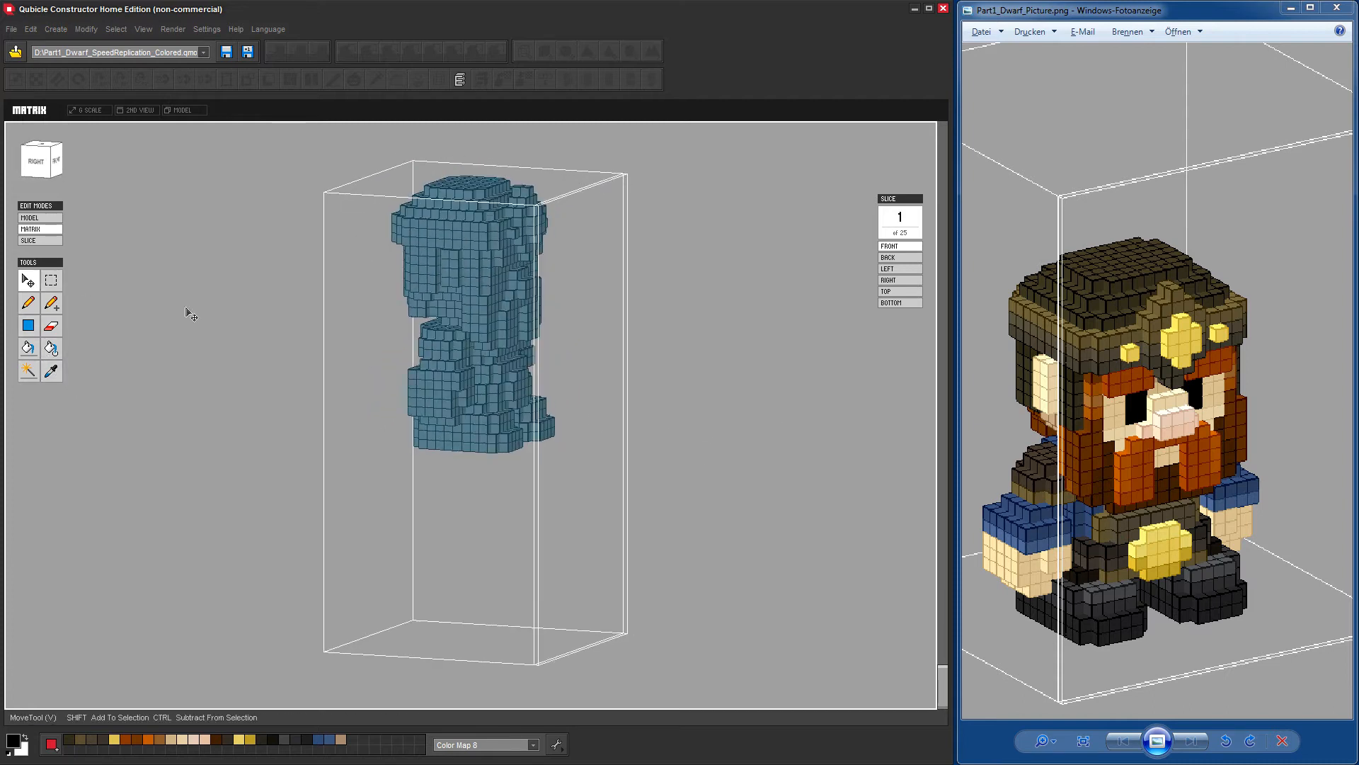
right_drag(692, 511, 637, 516)
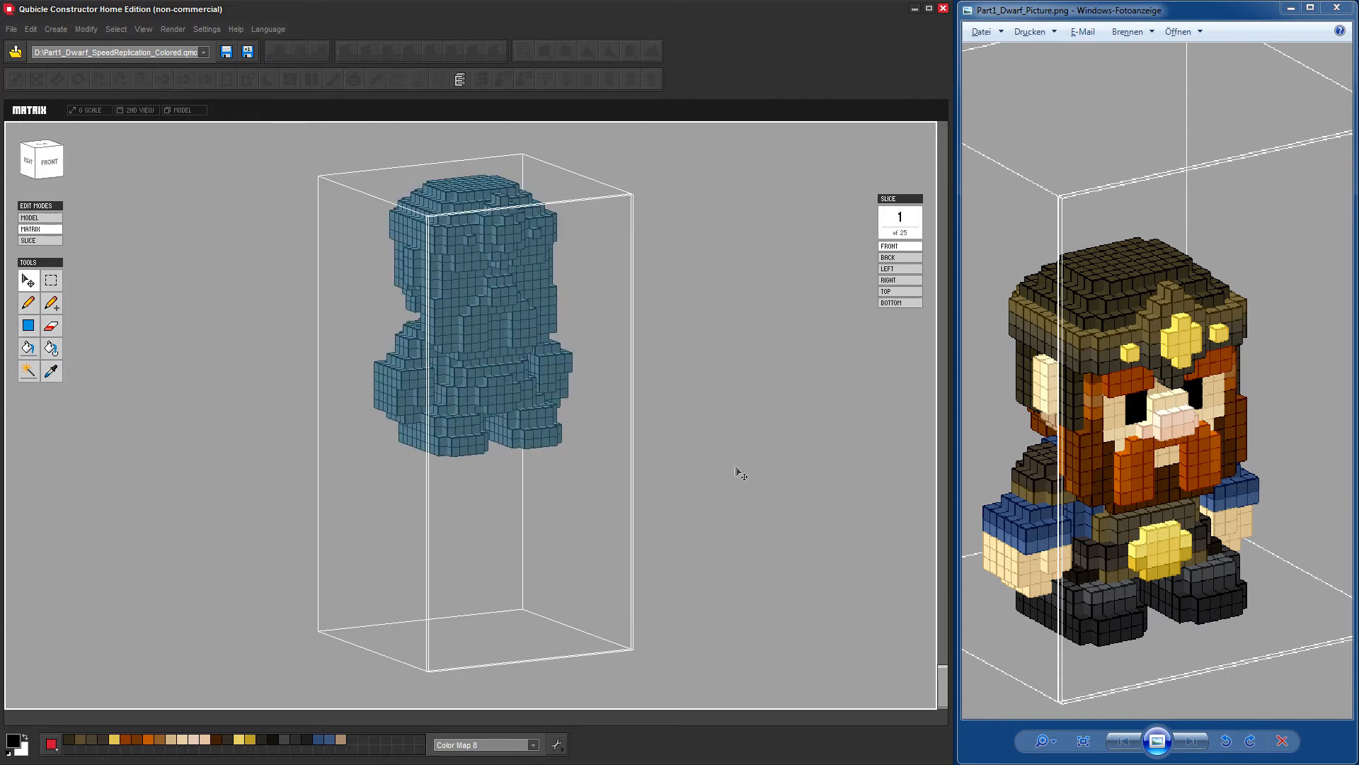
right_drag(740, 472, 621, 524)
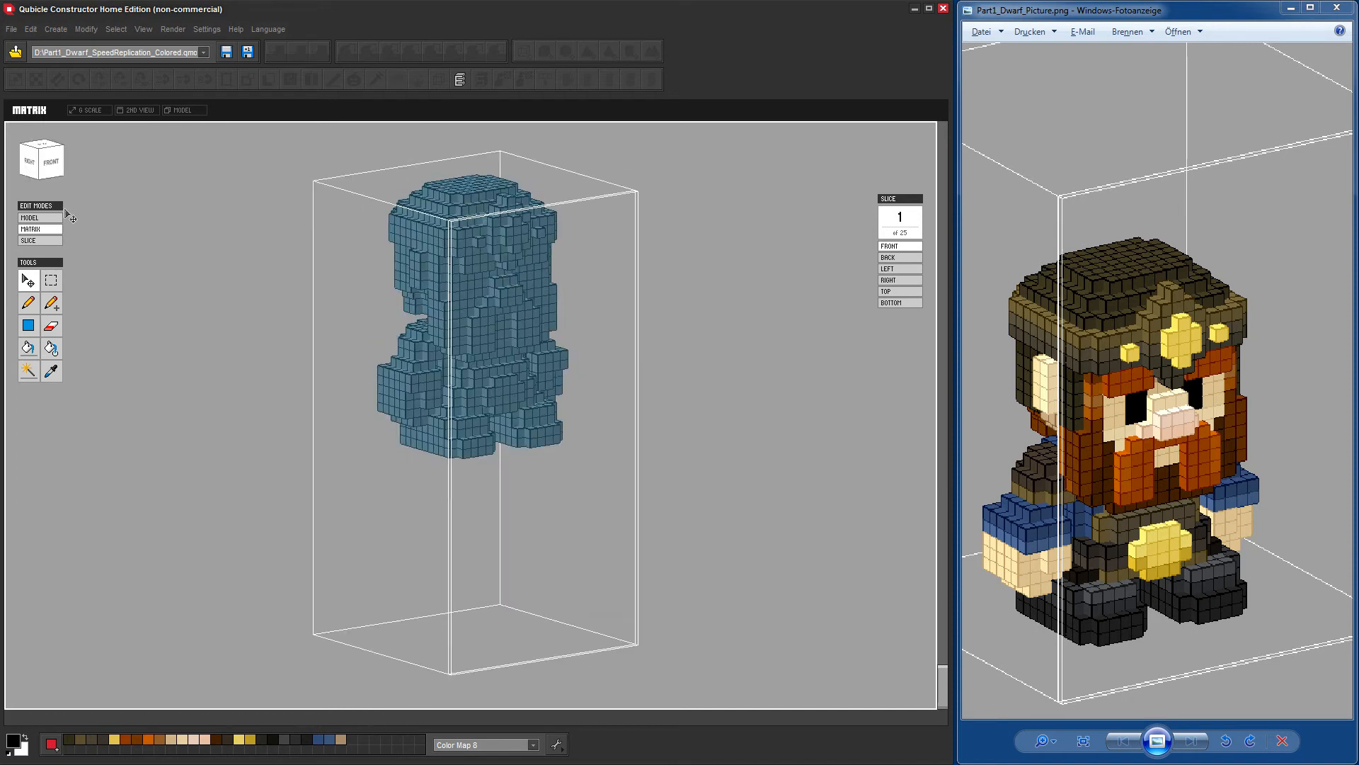
Examine the dwarf's front and right sides from several camera angles.
click(58, 161)
right_drag(155, 273, 231, 279)
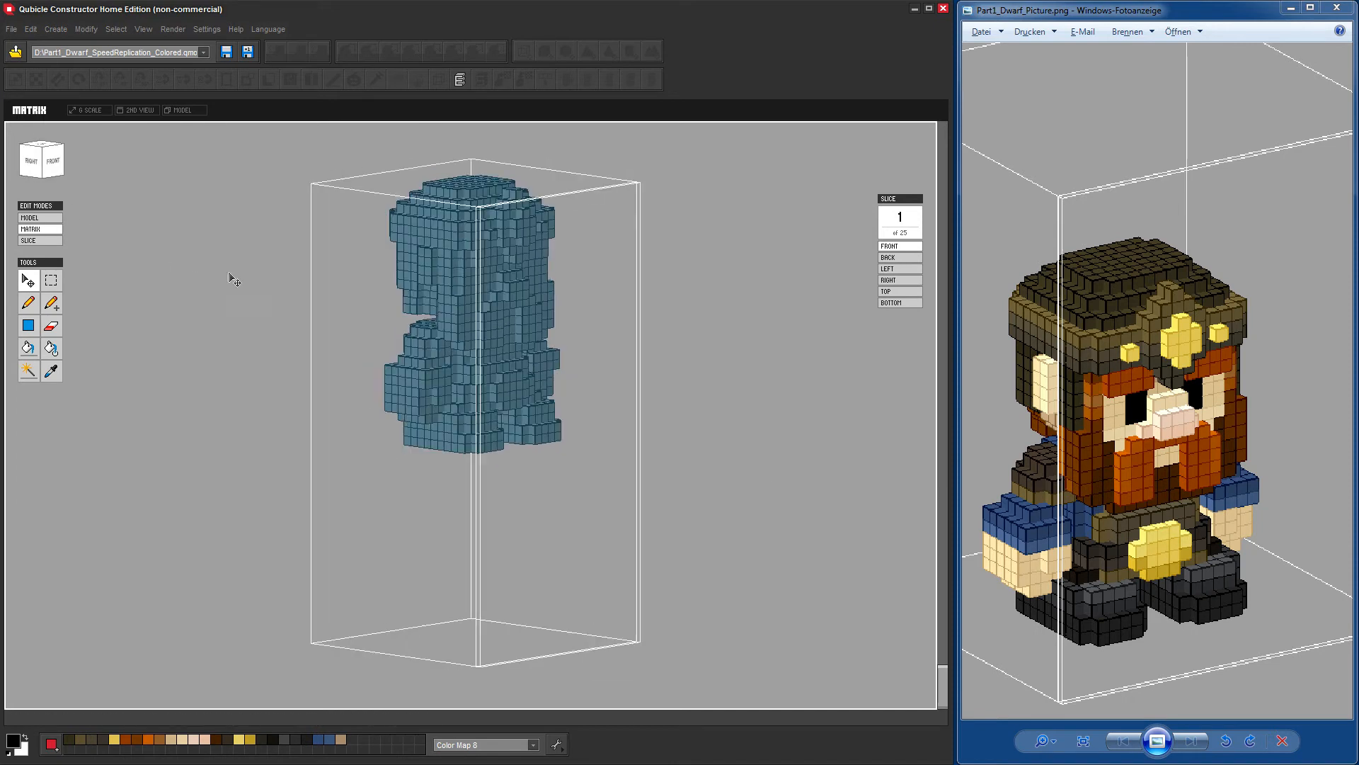
click(34, 163)
right_drag(309, 329, 805, 454)
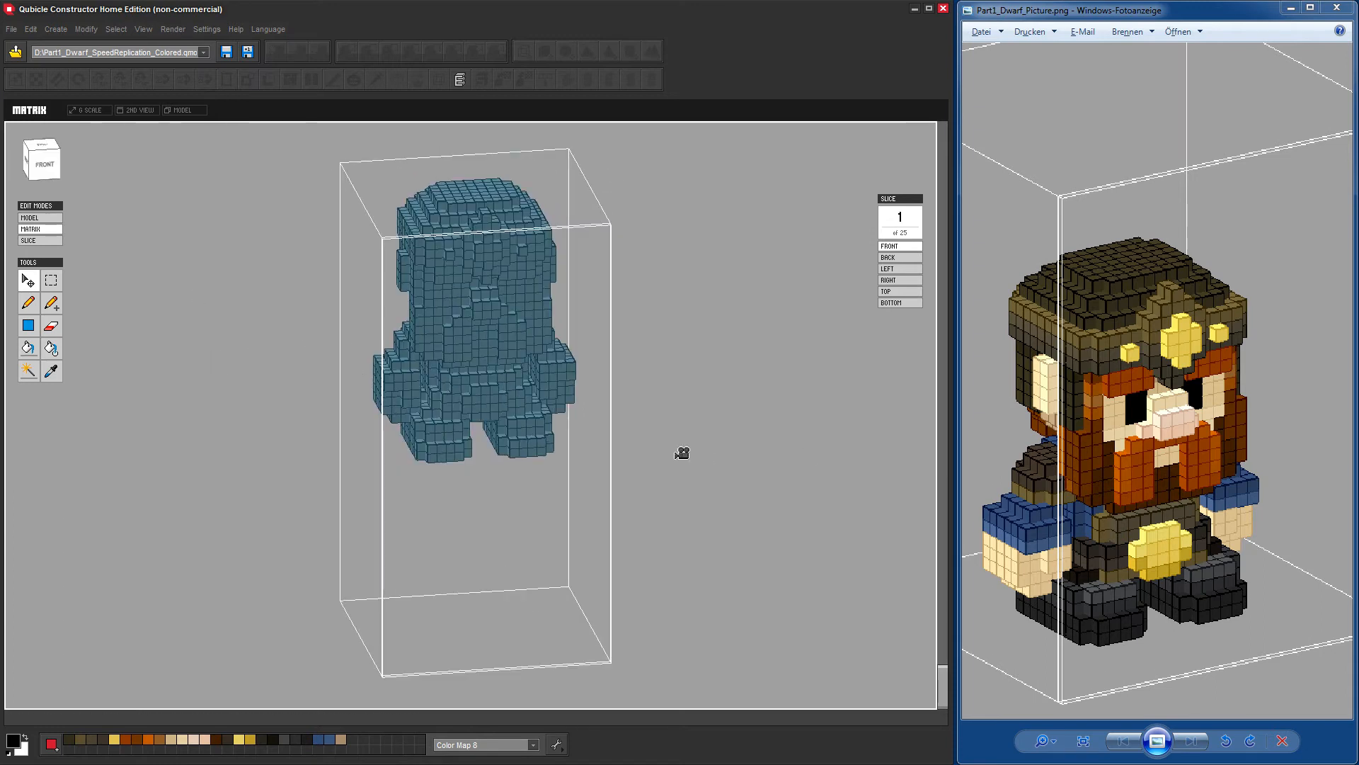
right_drag(681, 453, 766, 492)
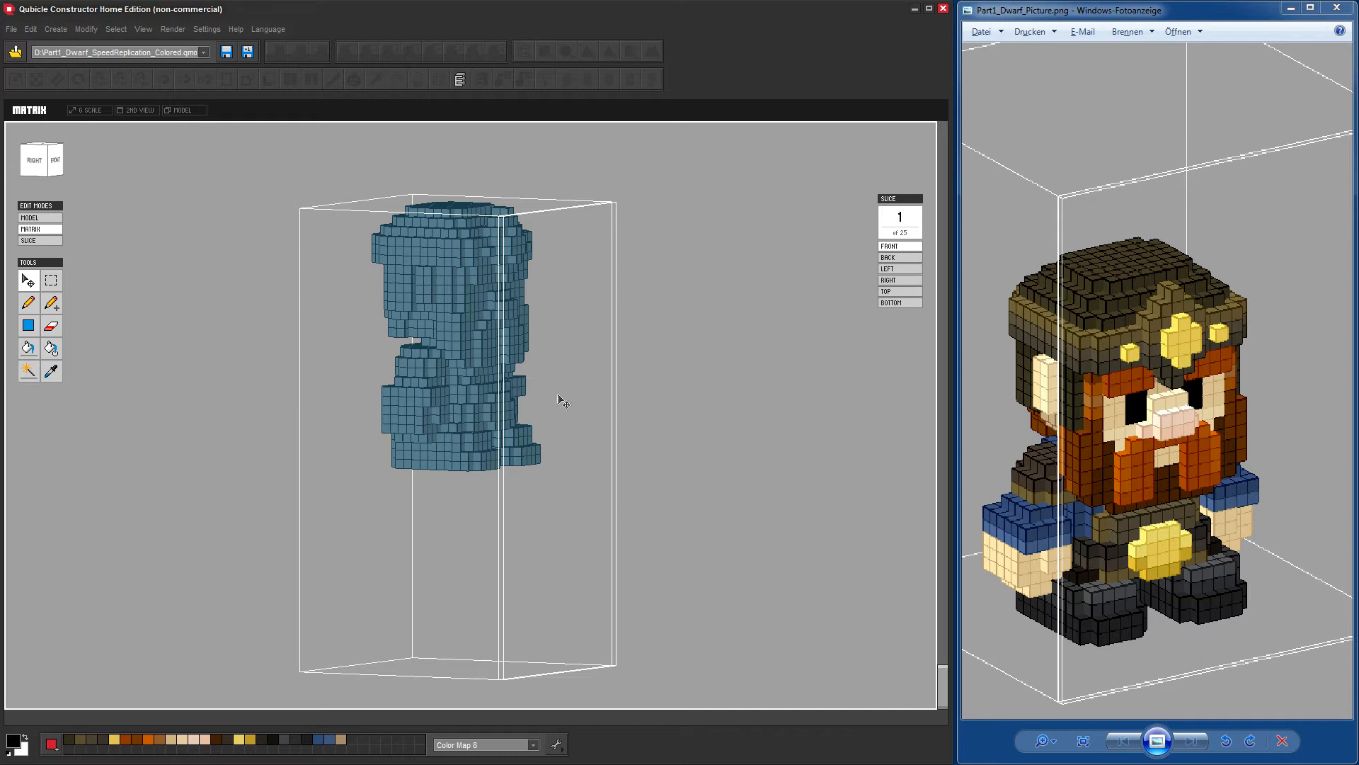
right_drag(561, 400, 704, 485)
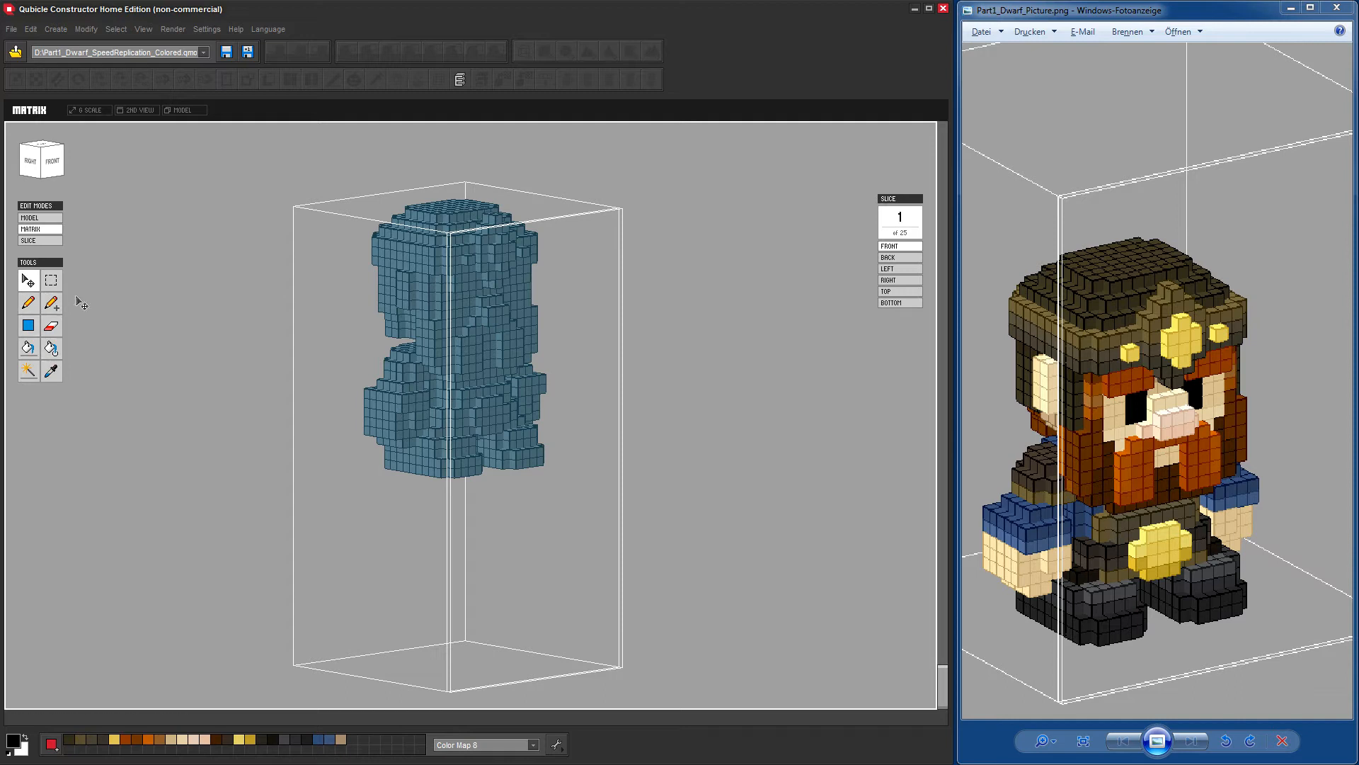
right_drag(673, 452, 704, 376)
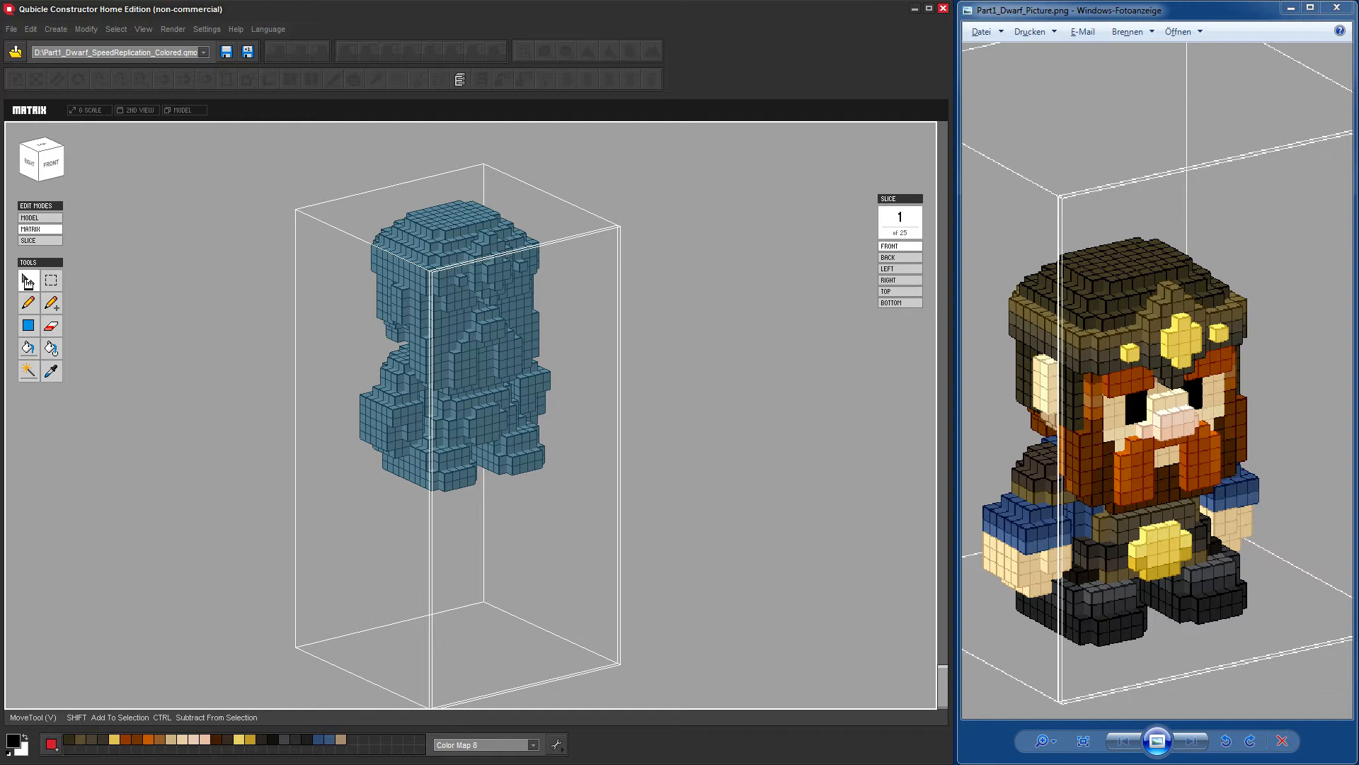
right_drag(726, 497, 698, 489)
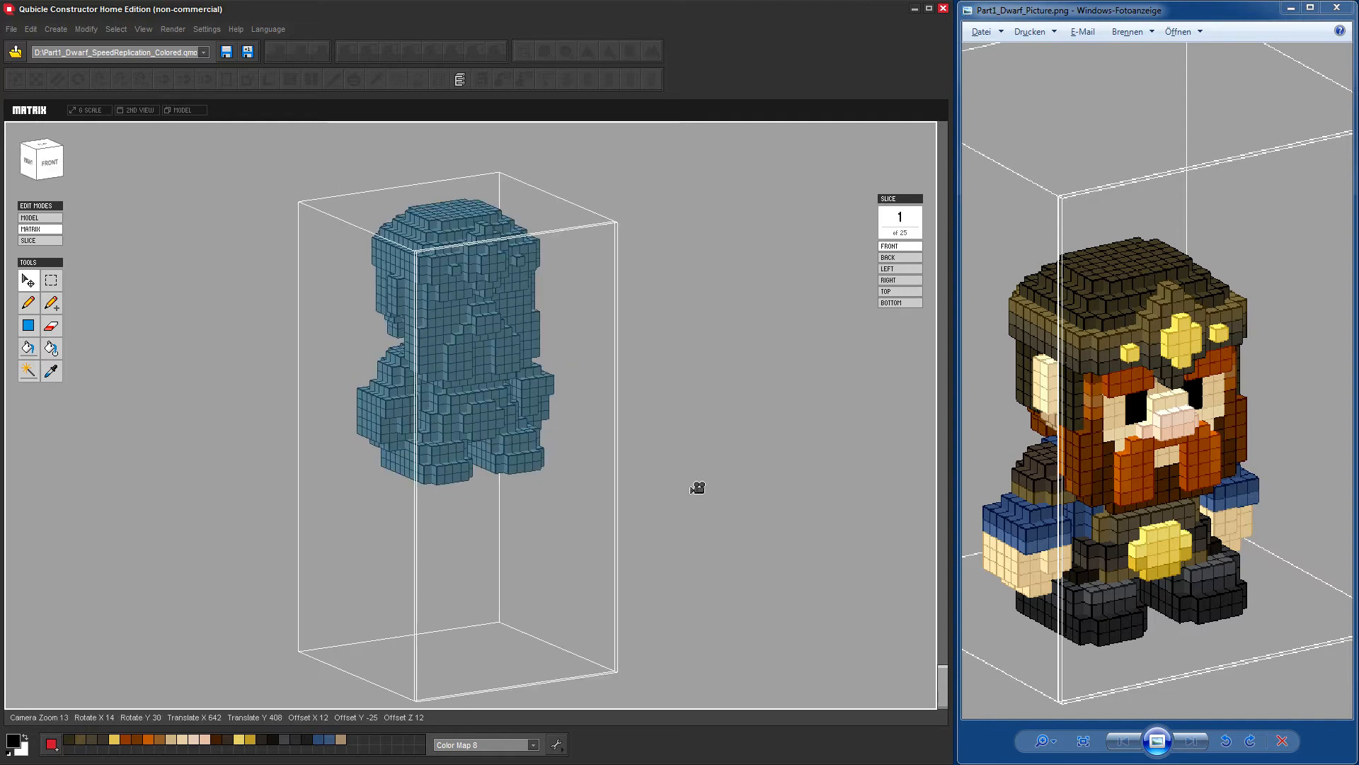
Select the band of voxels between the dwarf's cap and shoulders with the Rectangular Marquee tool in the front view.
click(49, 283)
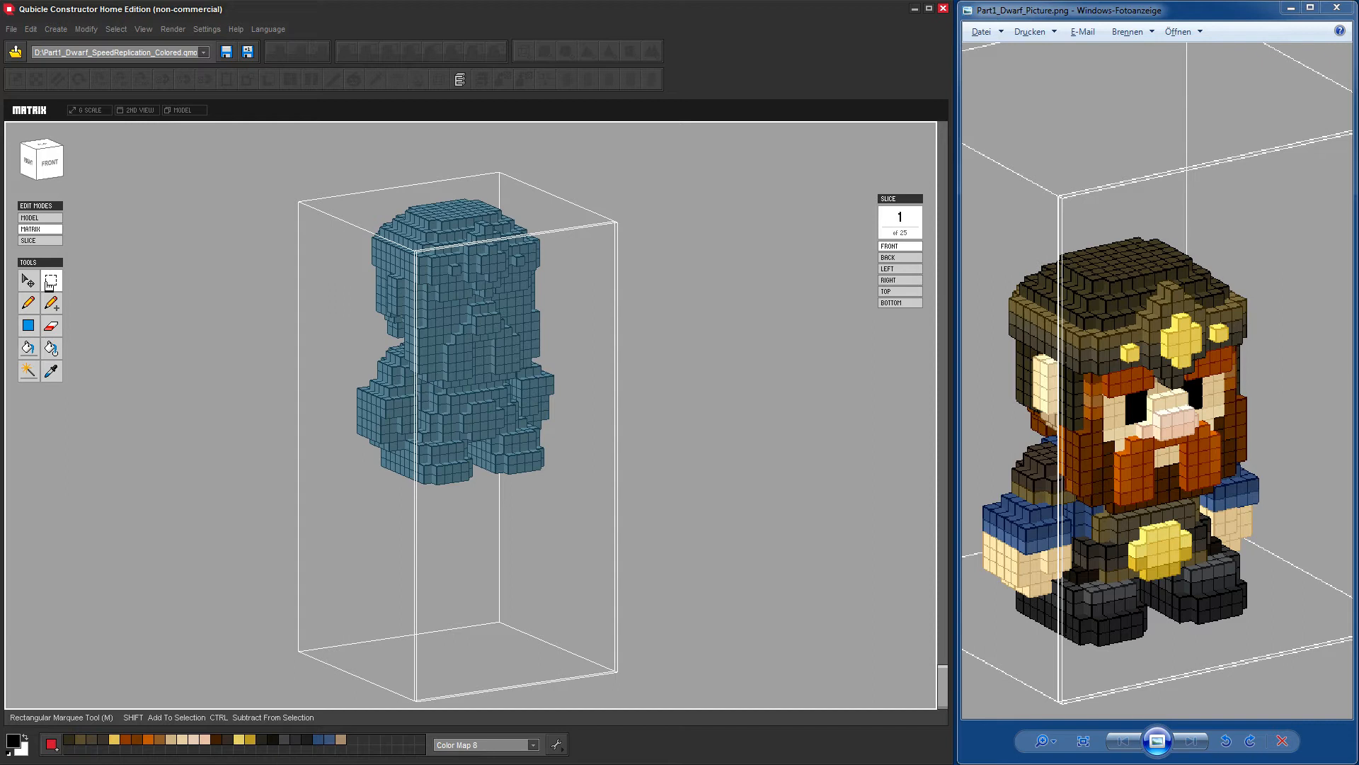
click(49, 163)
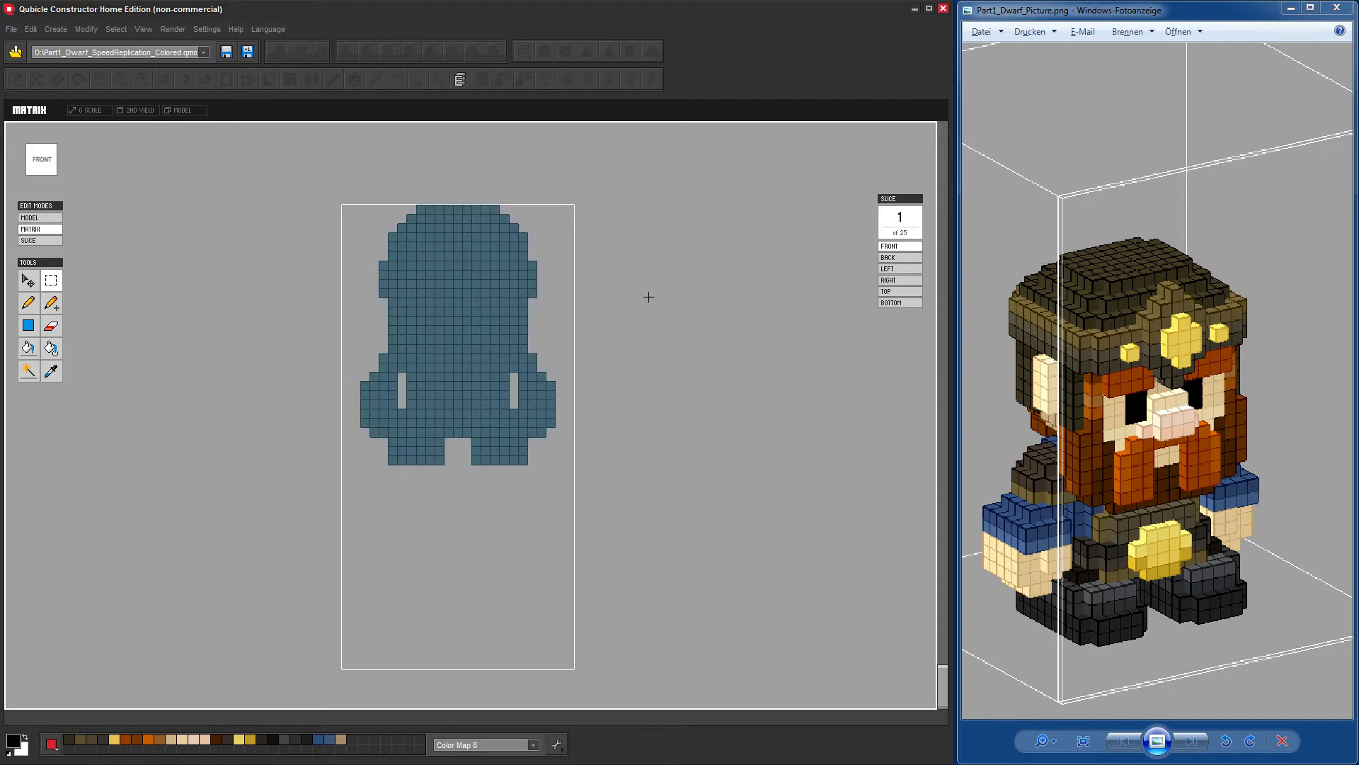
drag(641, 513, 340, 344)
drag(498, 419, 571, 555)
drag(646, 346, 291, 261)
right_drag(257, 333, 391, 339)
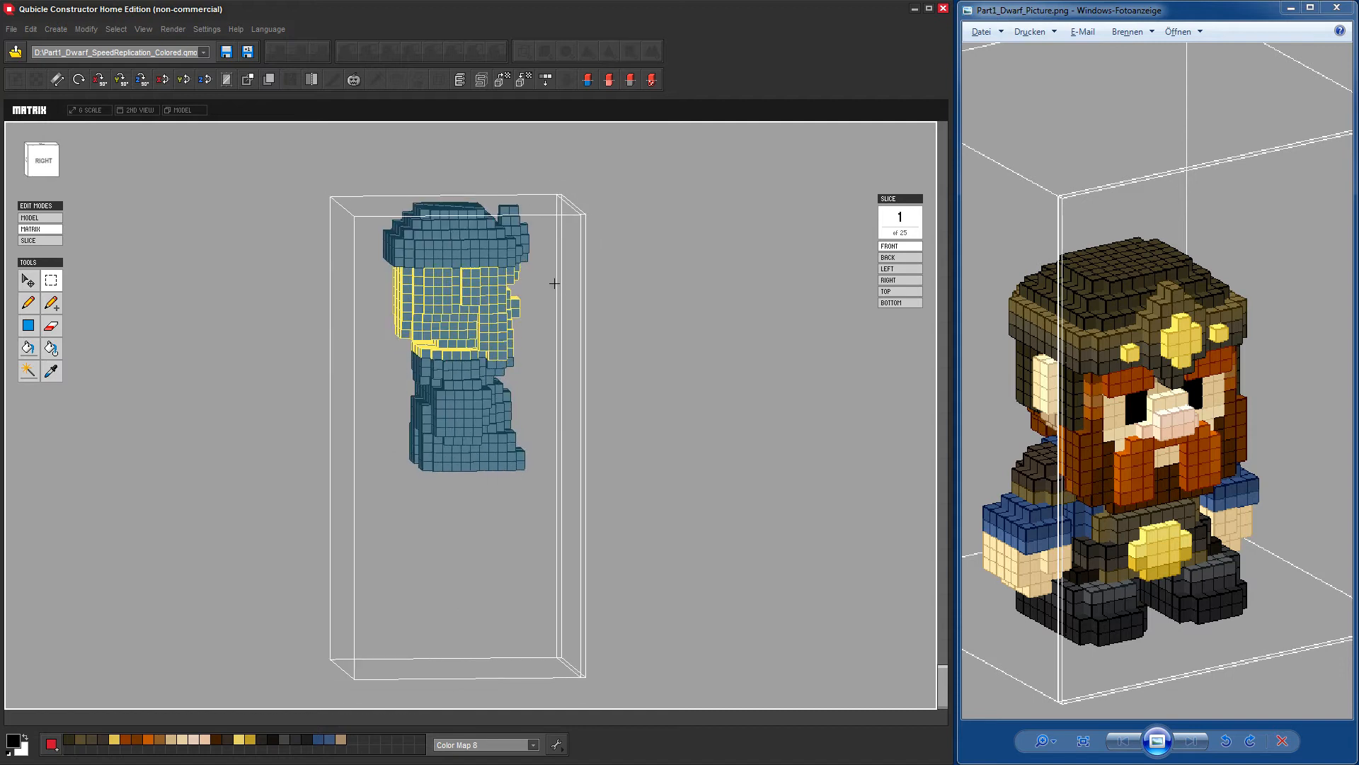
right_drag(739, 449, 606, 439)
Select one vertical half of the dwarf with the marquee in the front view, inspect it and clear the selection.
click(42, 158)
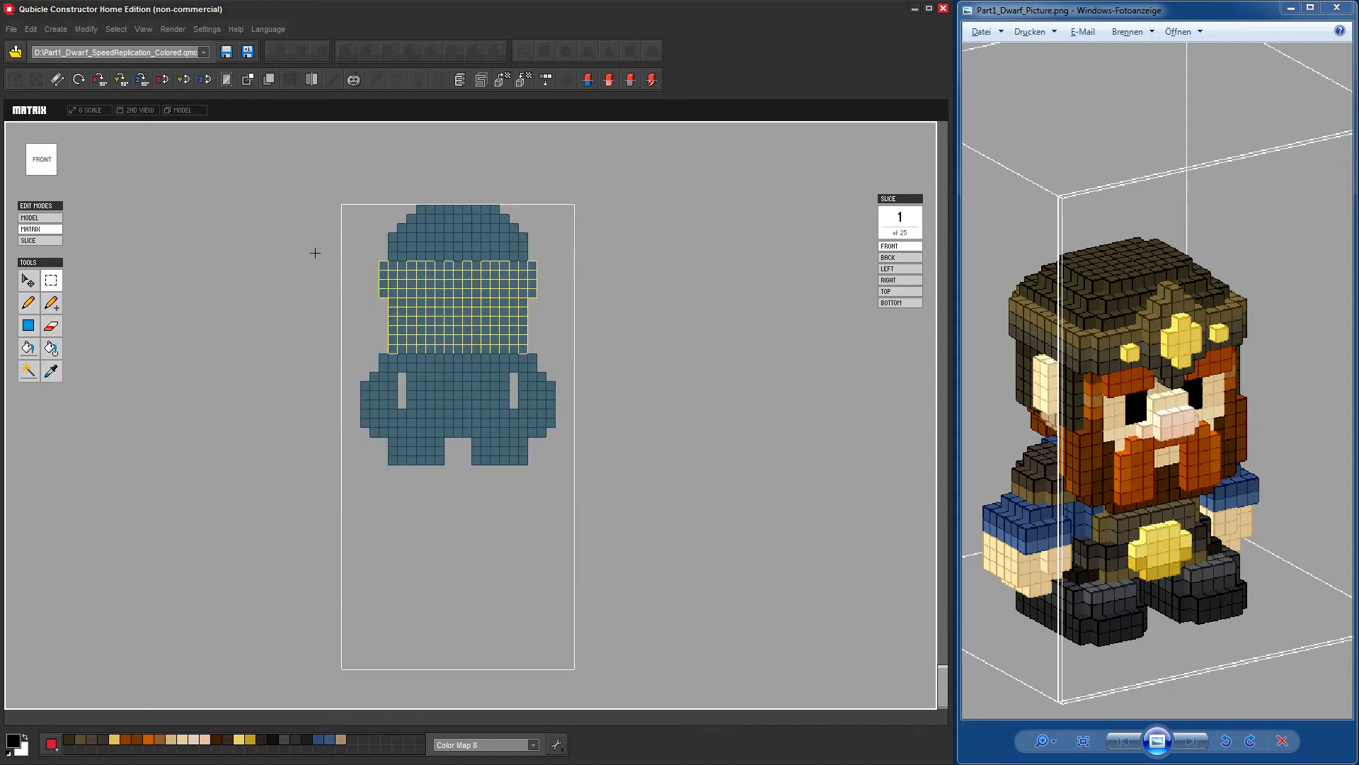
drag(465, 188, 609, 560)
right_drag(657, 463, 722, 495)
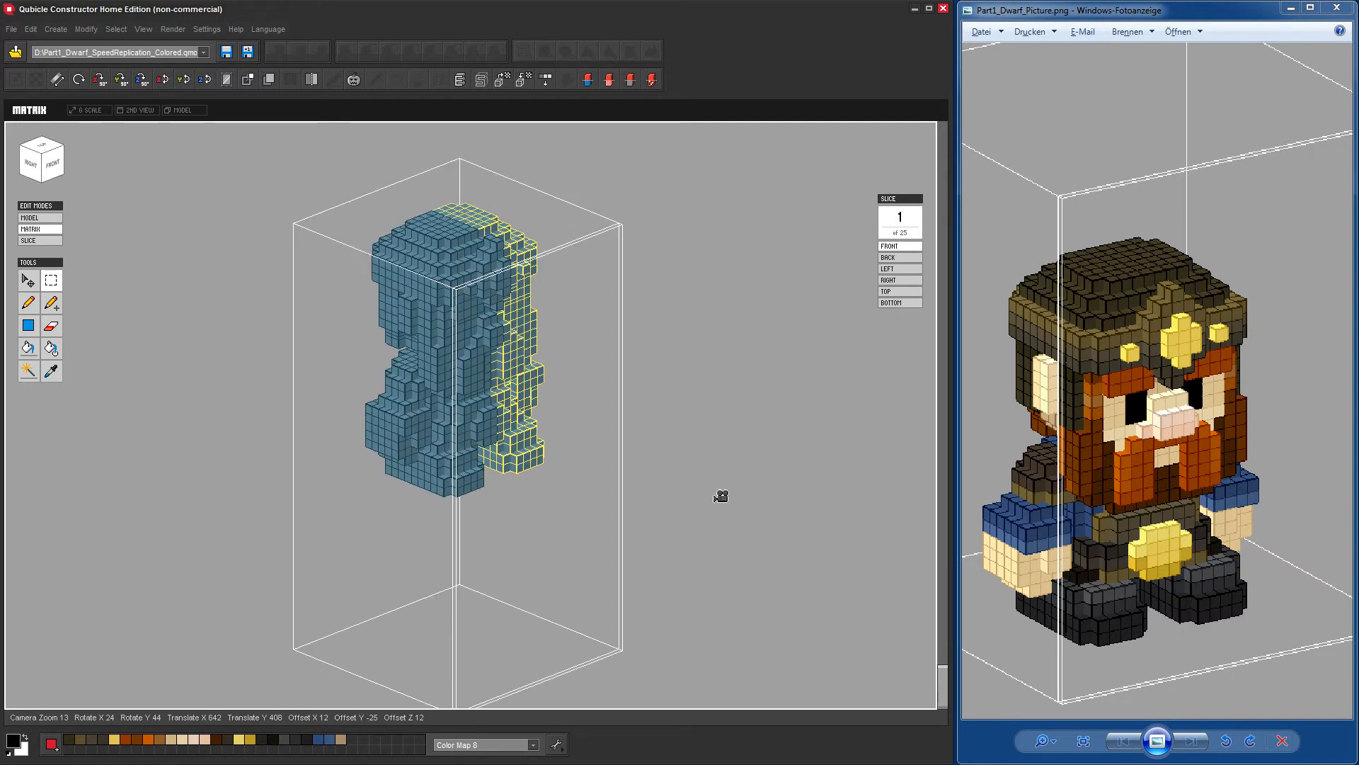
click(689, 472)
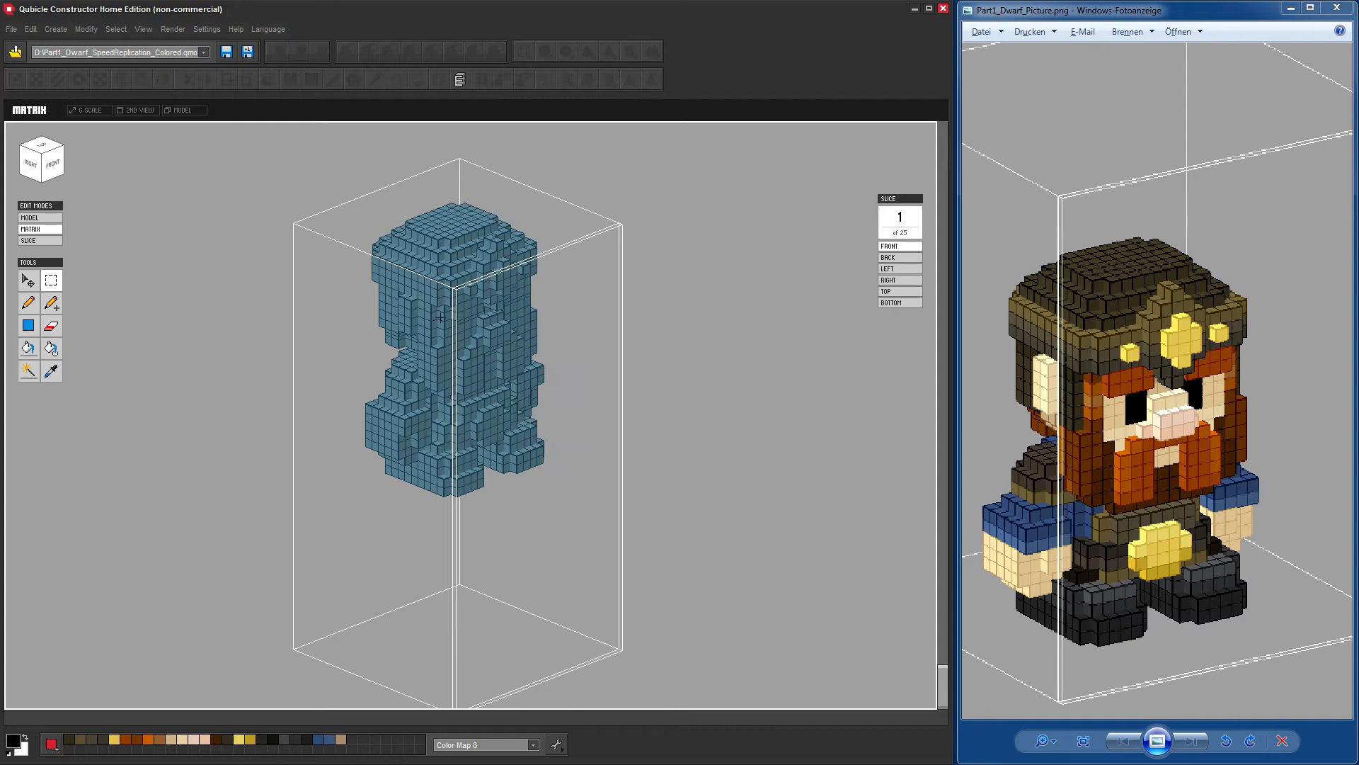
Add one black cube to the right side of the dwarf's head with the Add Cube tool.
click(51, 302)
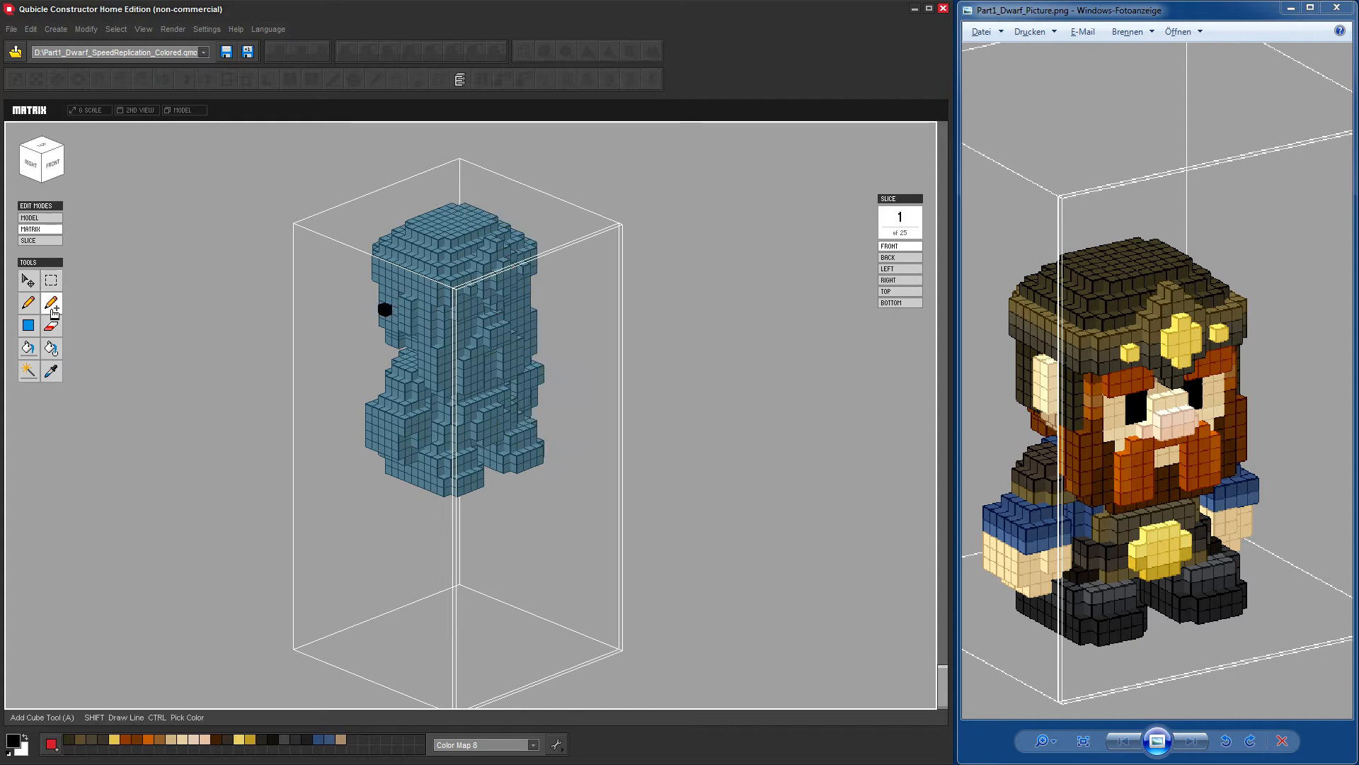
scroll(411, 383, up, 5)
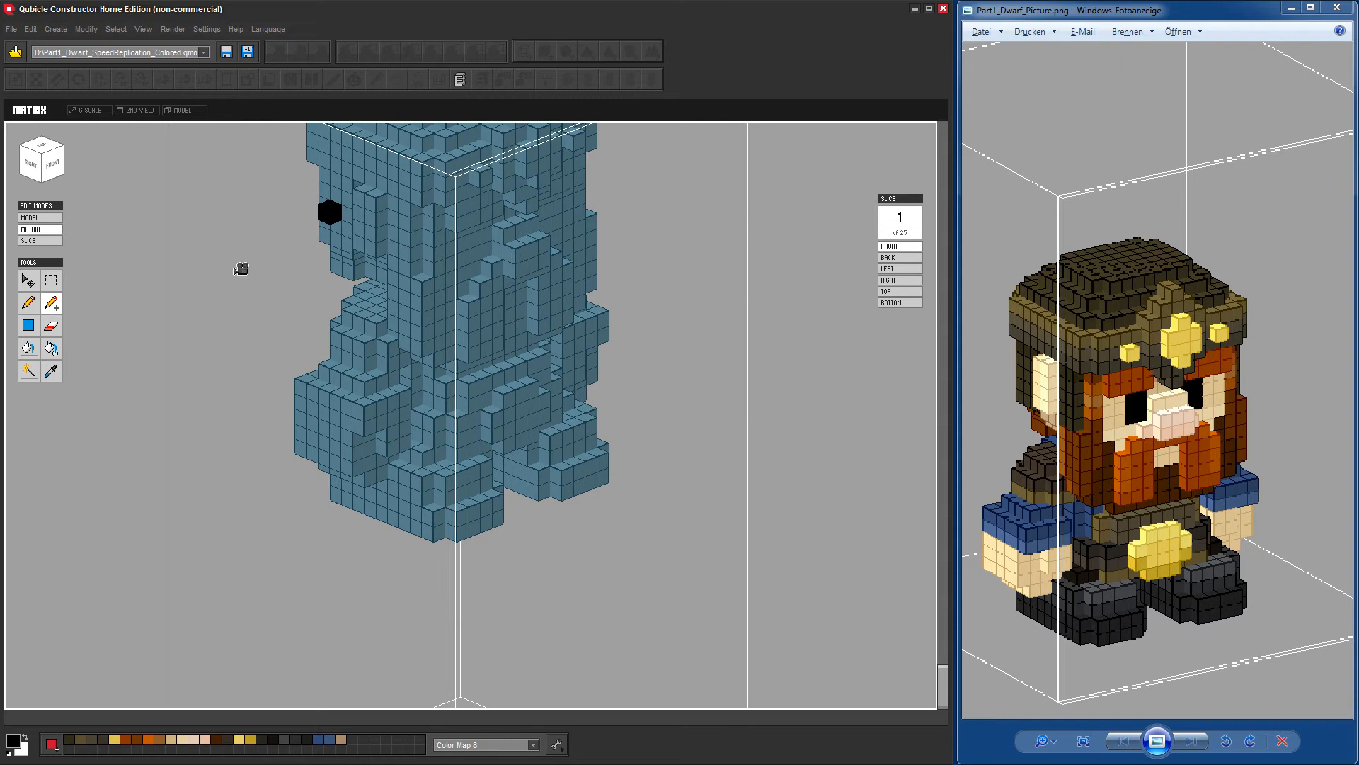
middle_drag(241, 269, 287, 407)
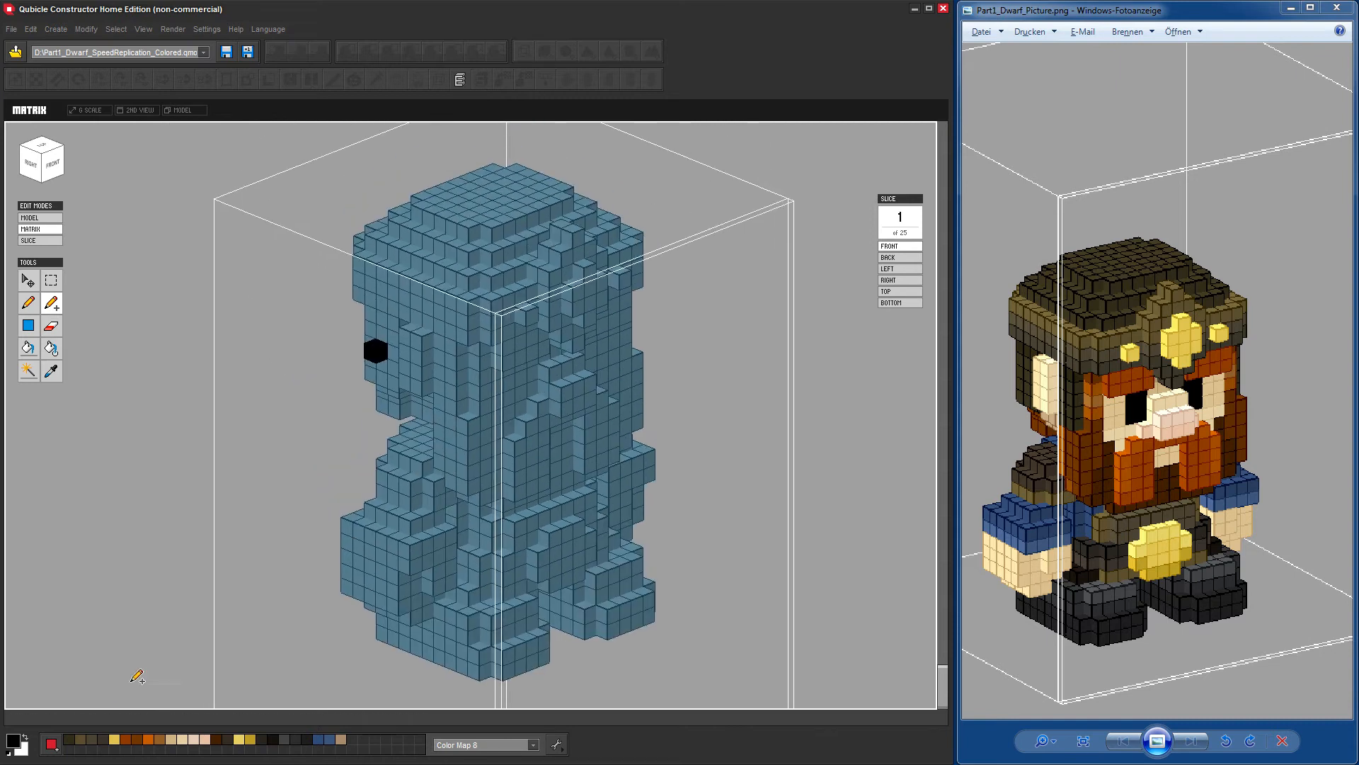
Set the drawing colour to red and add two red cubes in a row outward from the black cube.
click(16, 746)
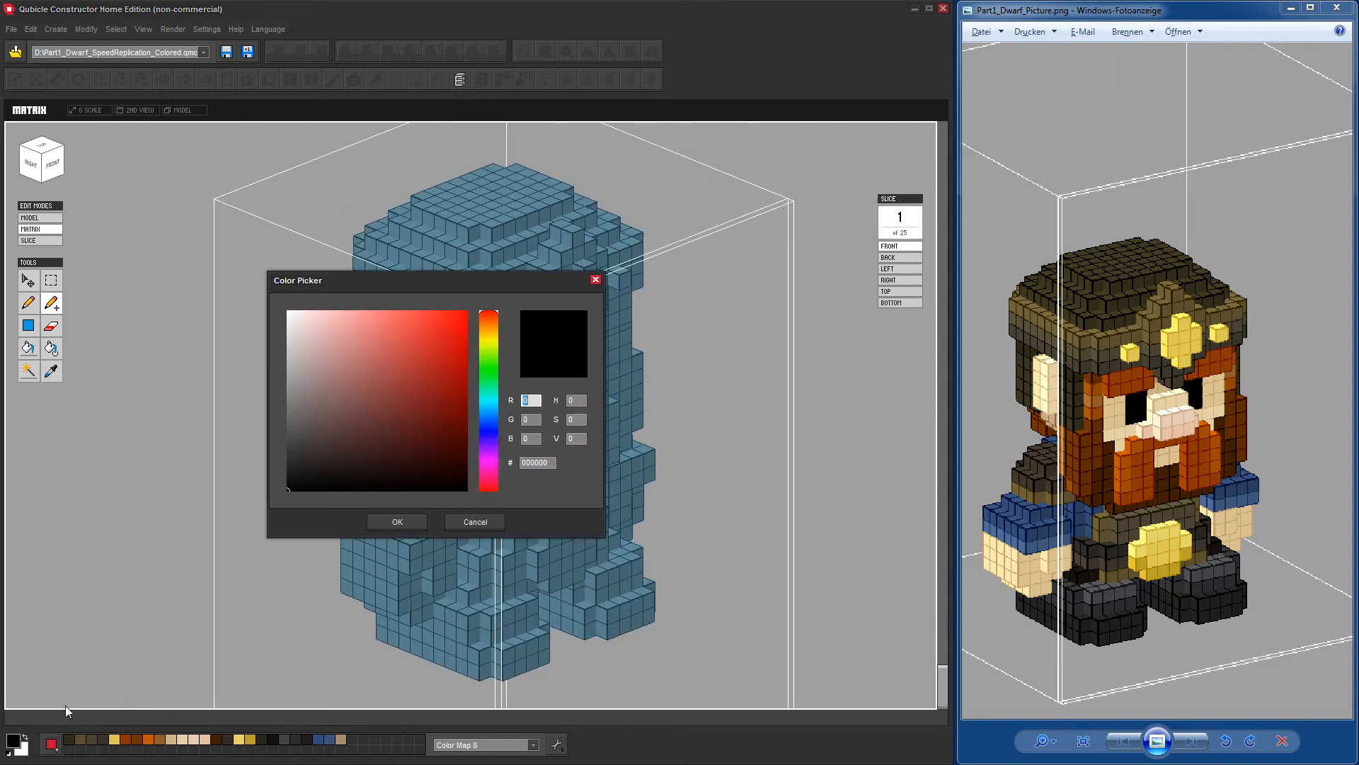
click(394, 357)
click(436, 362)
click(399, 522)
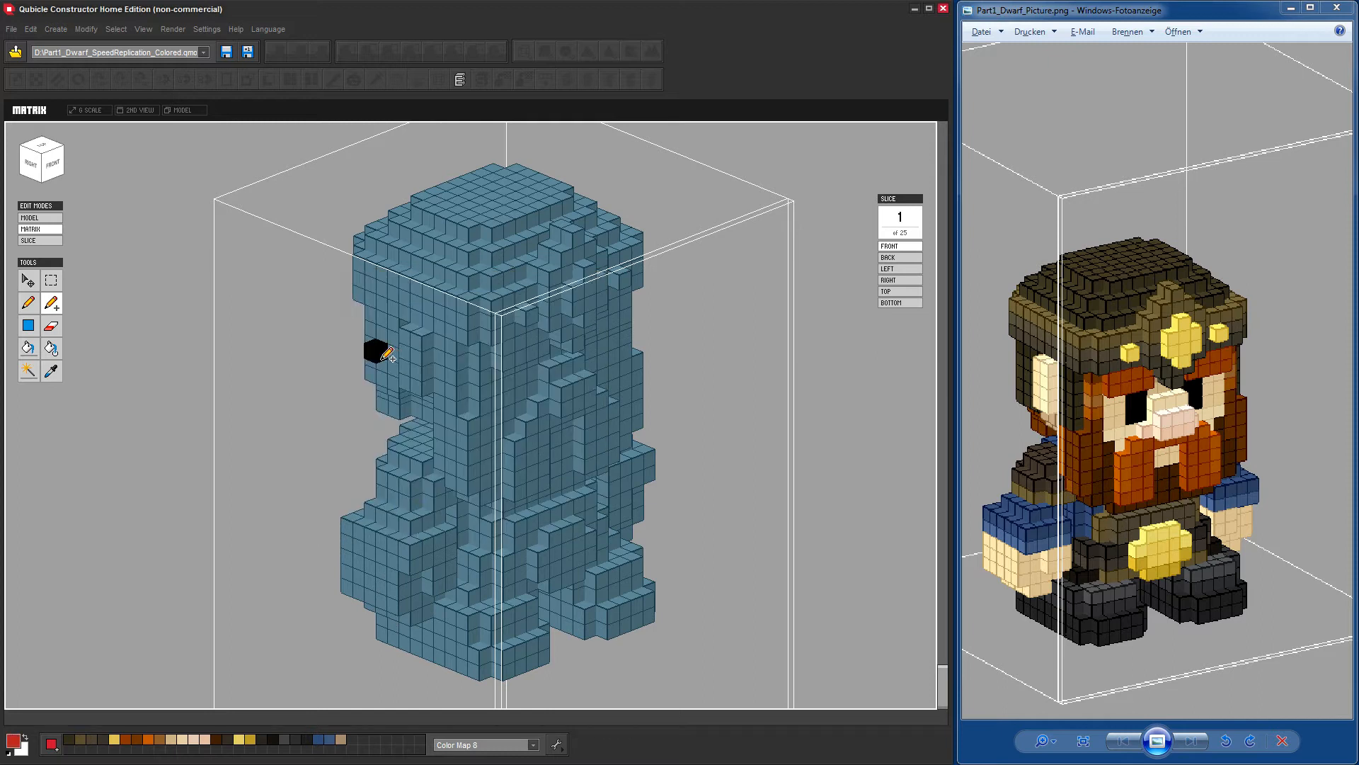
click(374, 351)
click(346, 358)
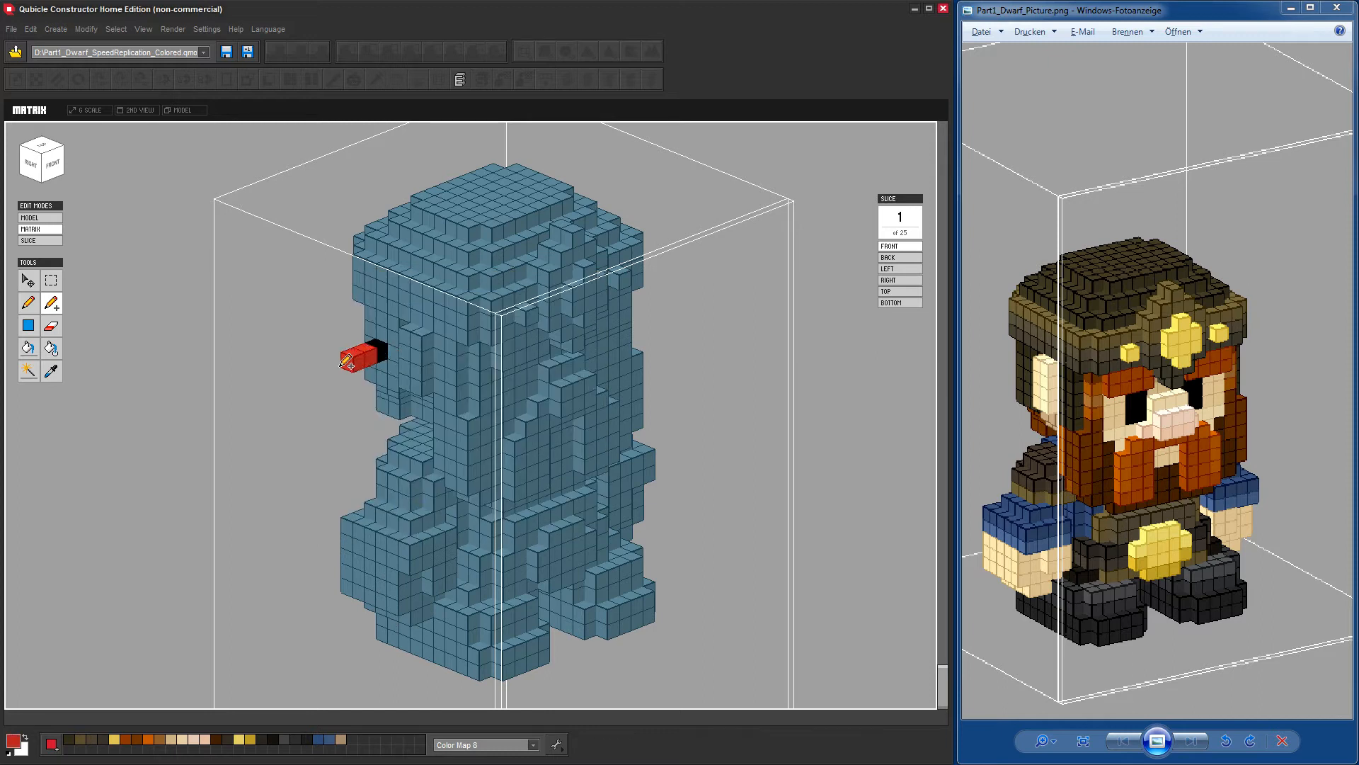
Extend the row of red cubes further outward from the dwarf's head and inspect it from the front.
click(343, 364)
click(346, 367)
click(347, 367)
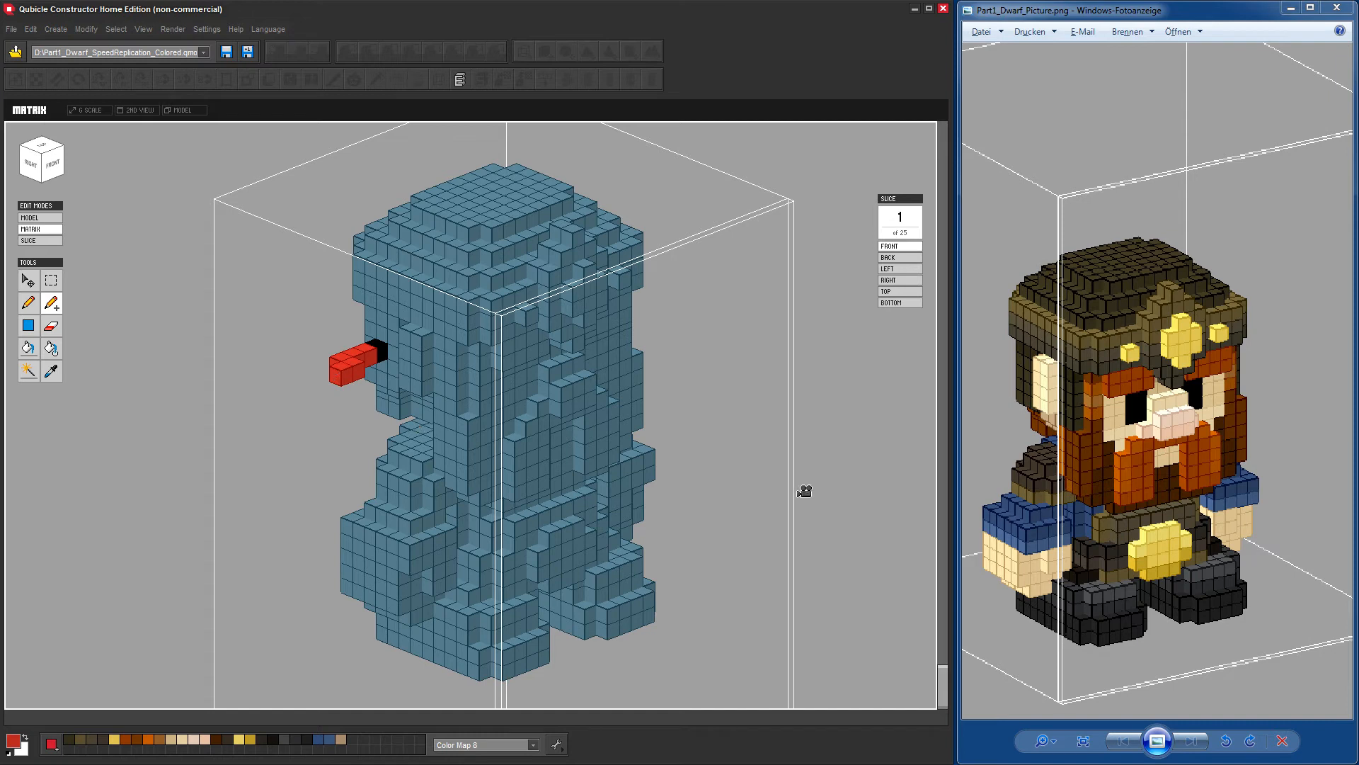
right_drag(804, 488, 754, 455)
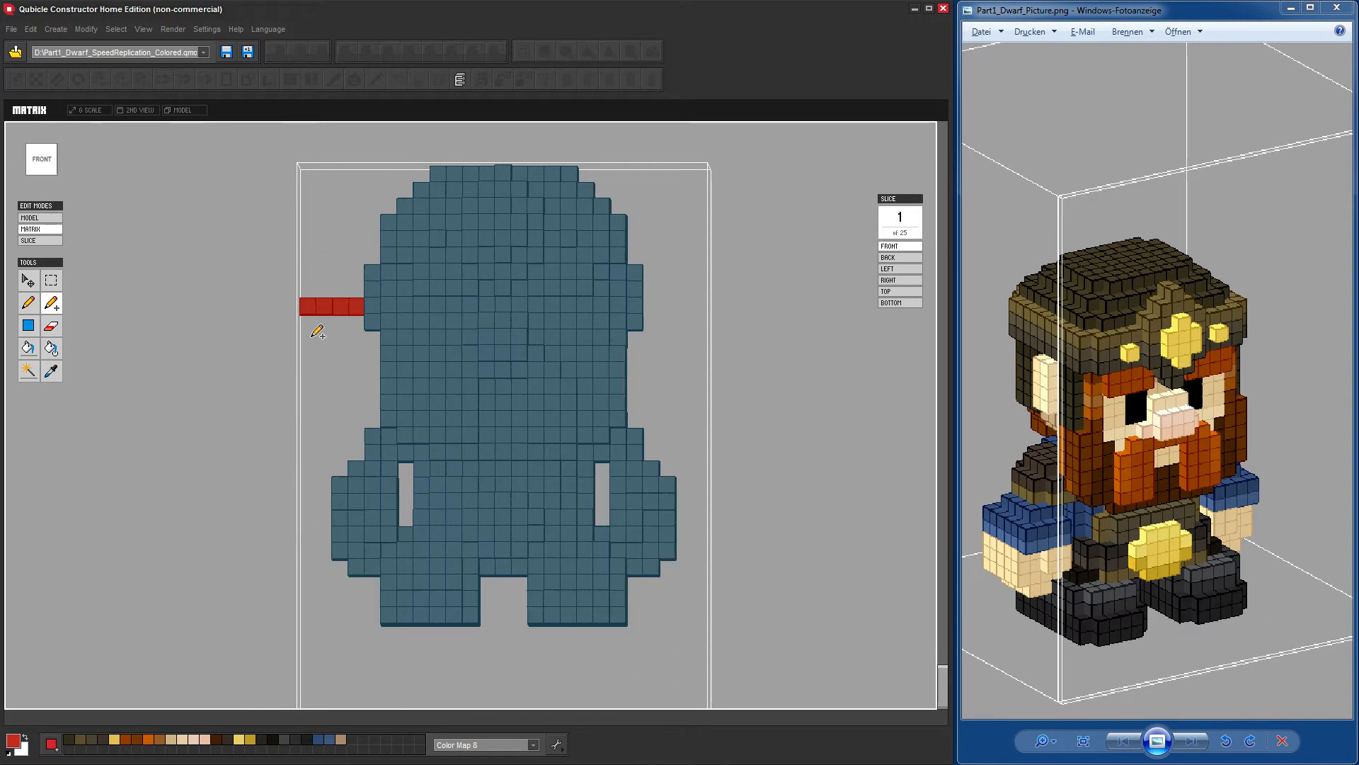
right_drag(226, 362, 243, 370)
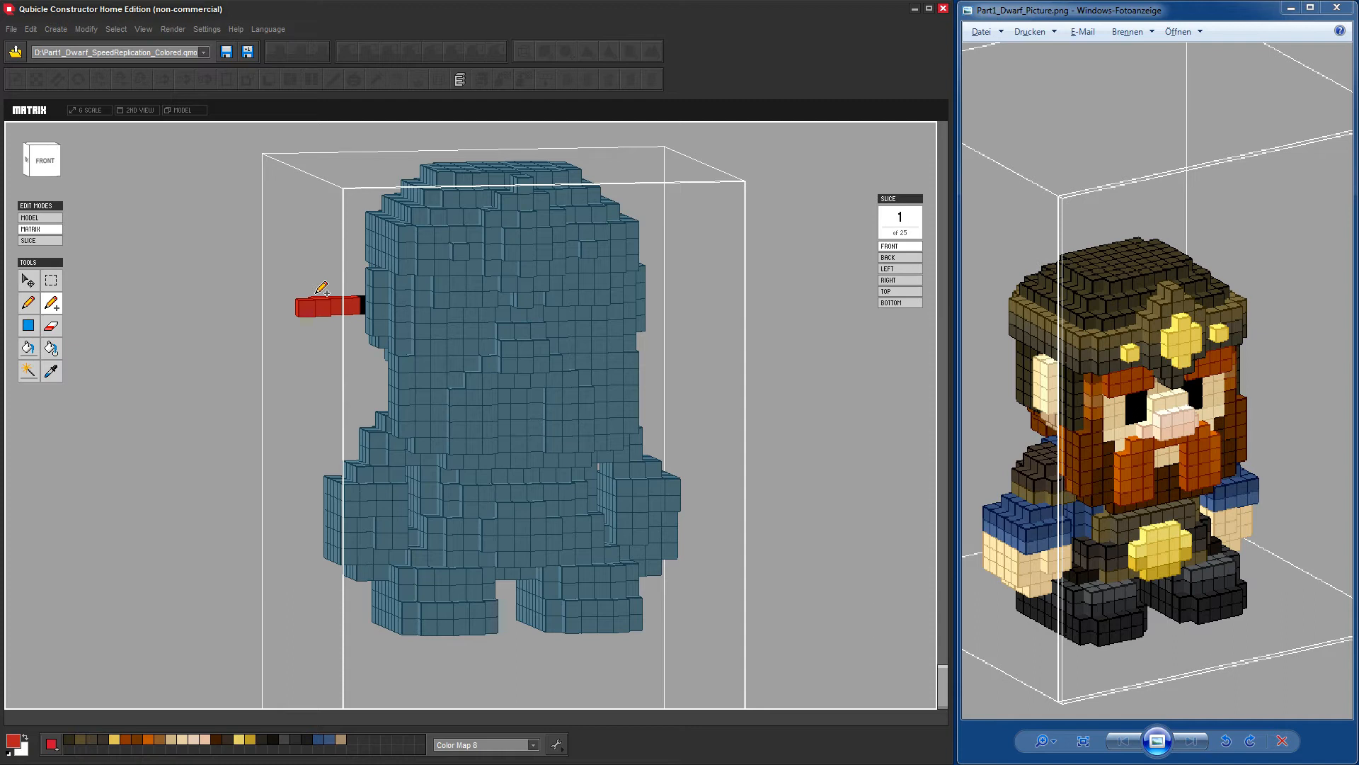
right_drag(185, 324, 206, 344)
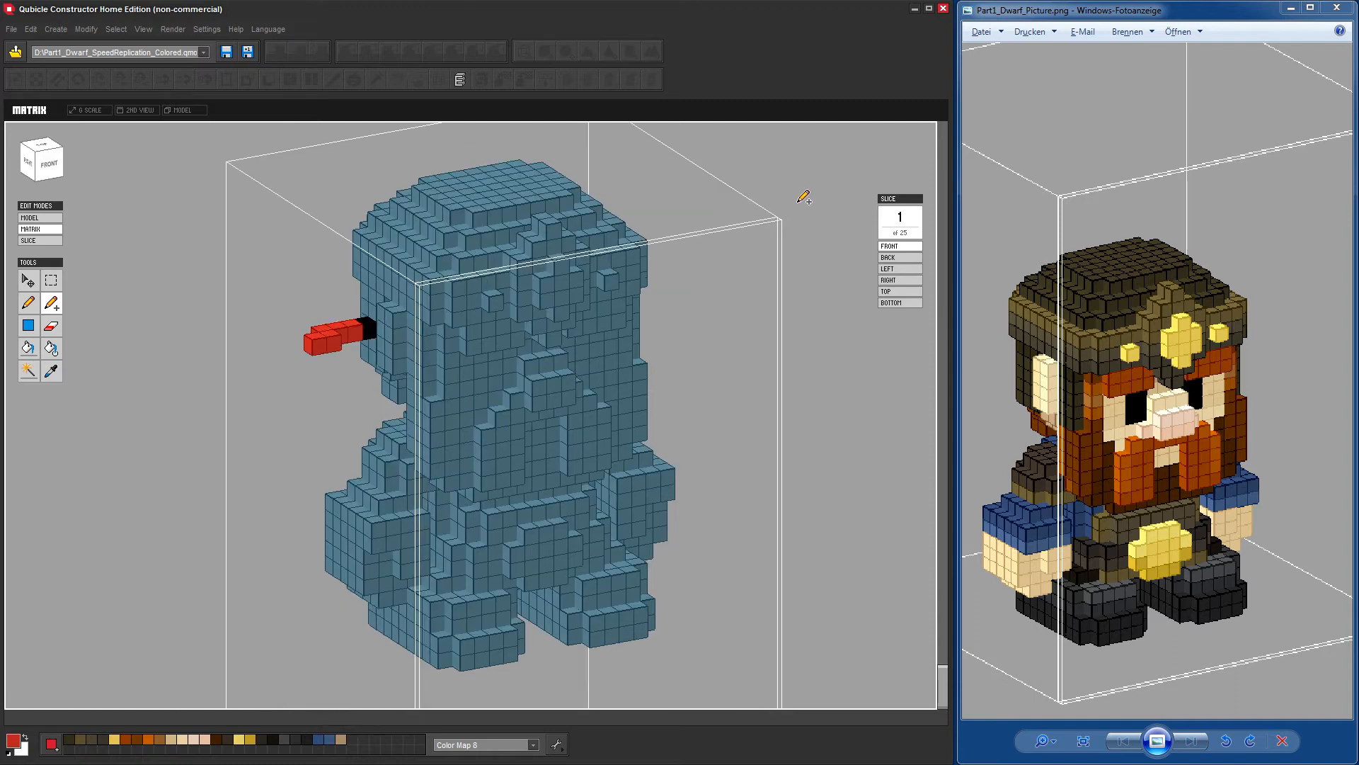
mouse_move(233, 421)
right_down()
mouse_move(206, 418)
mouse_move(219, 418)
right_up()
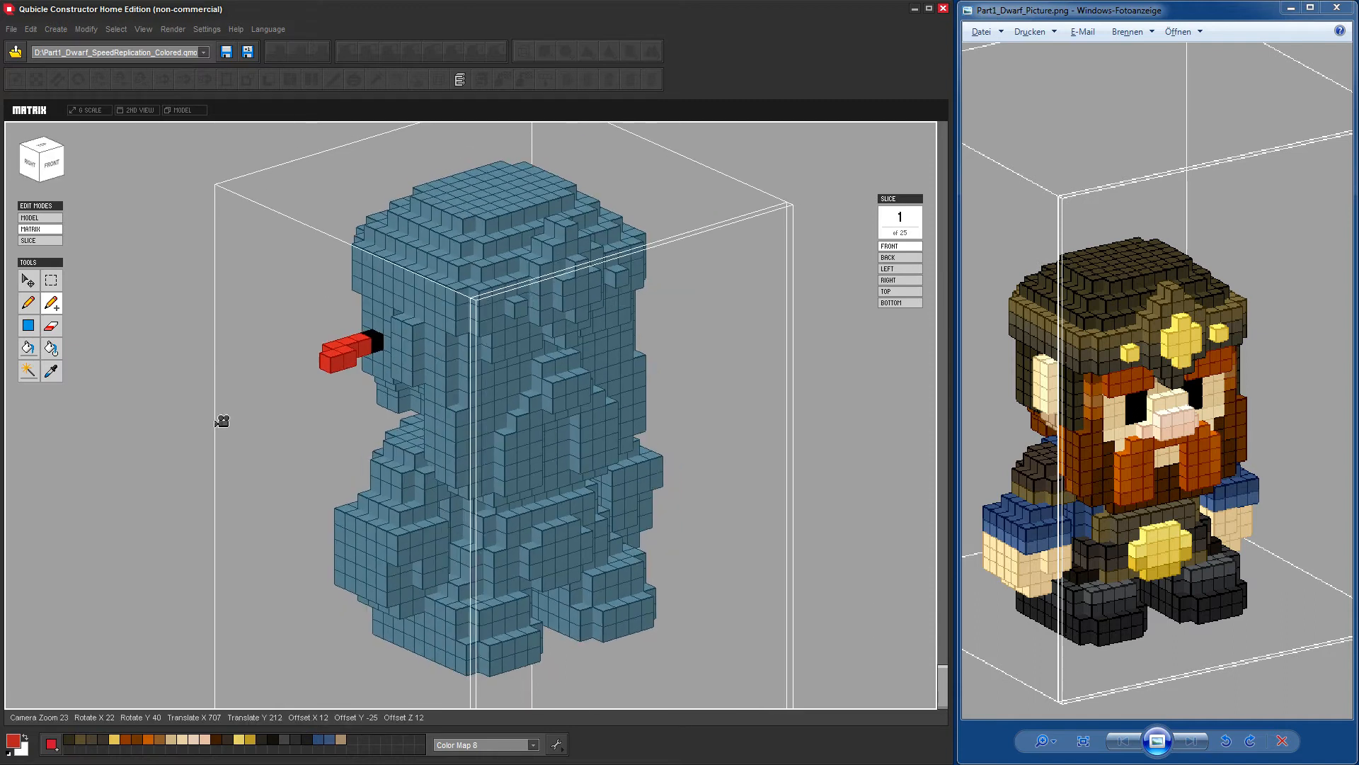
Erase the whole row of red cubes and the black cube from the side of the dwarf's head.
click(51, 327)
click(330, 362)
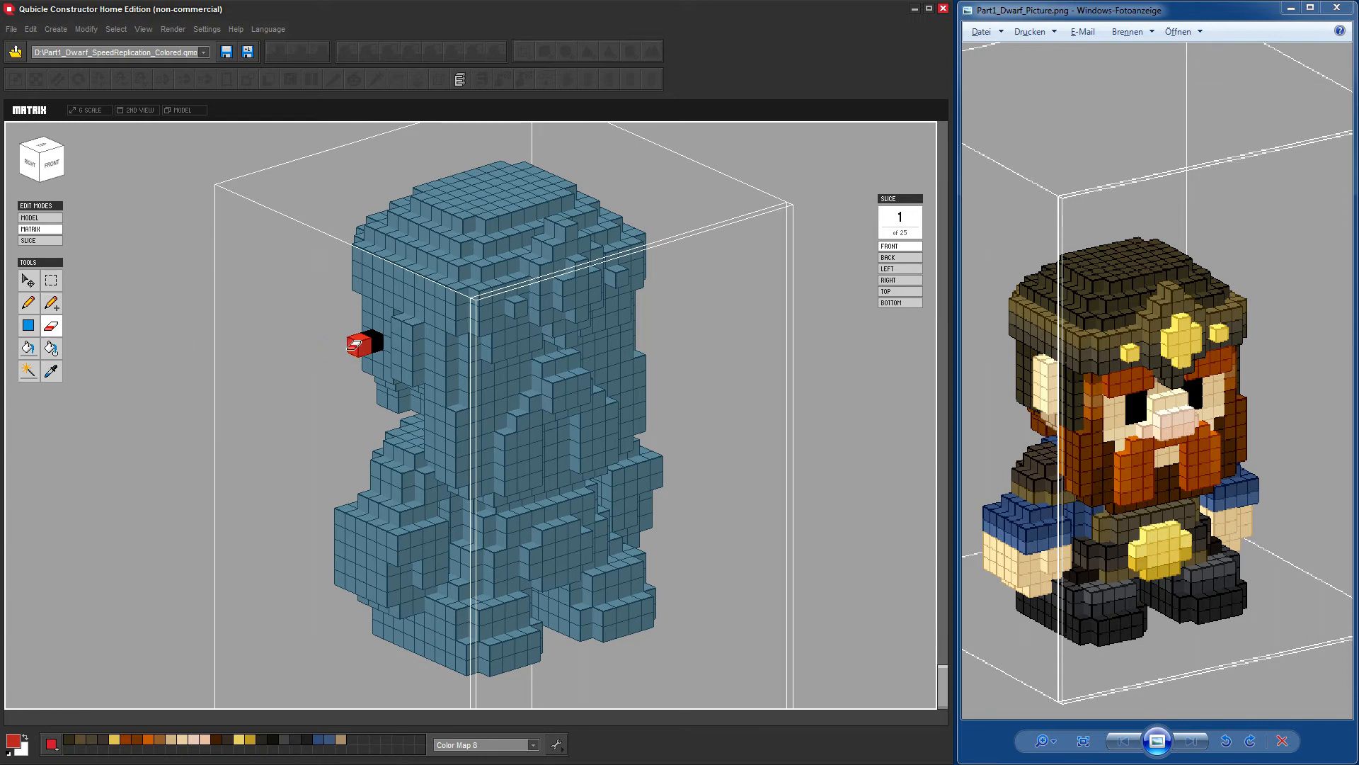
click(367, 340)
click(369, 341)
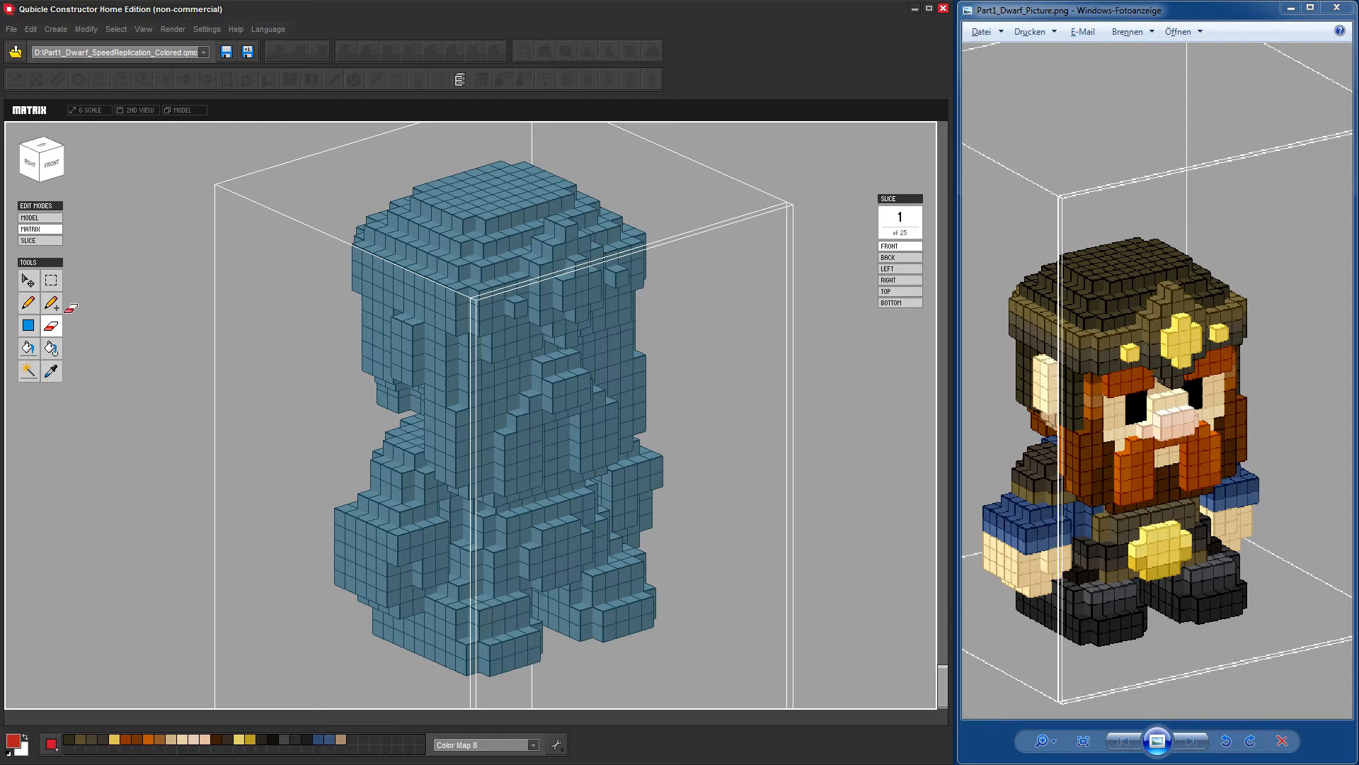
Add a straight row of three red cubes outward from the side of the dwarf's head.
click(51, 302)
click(371, 326)
click(363, 327)
click(358, 330)
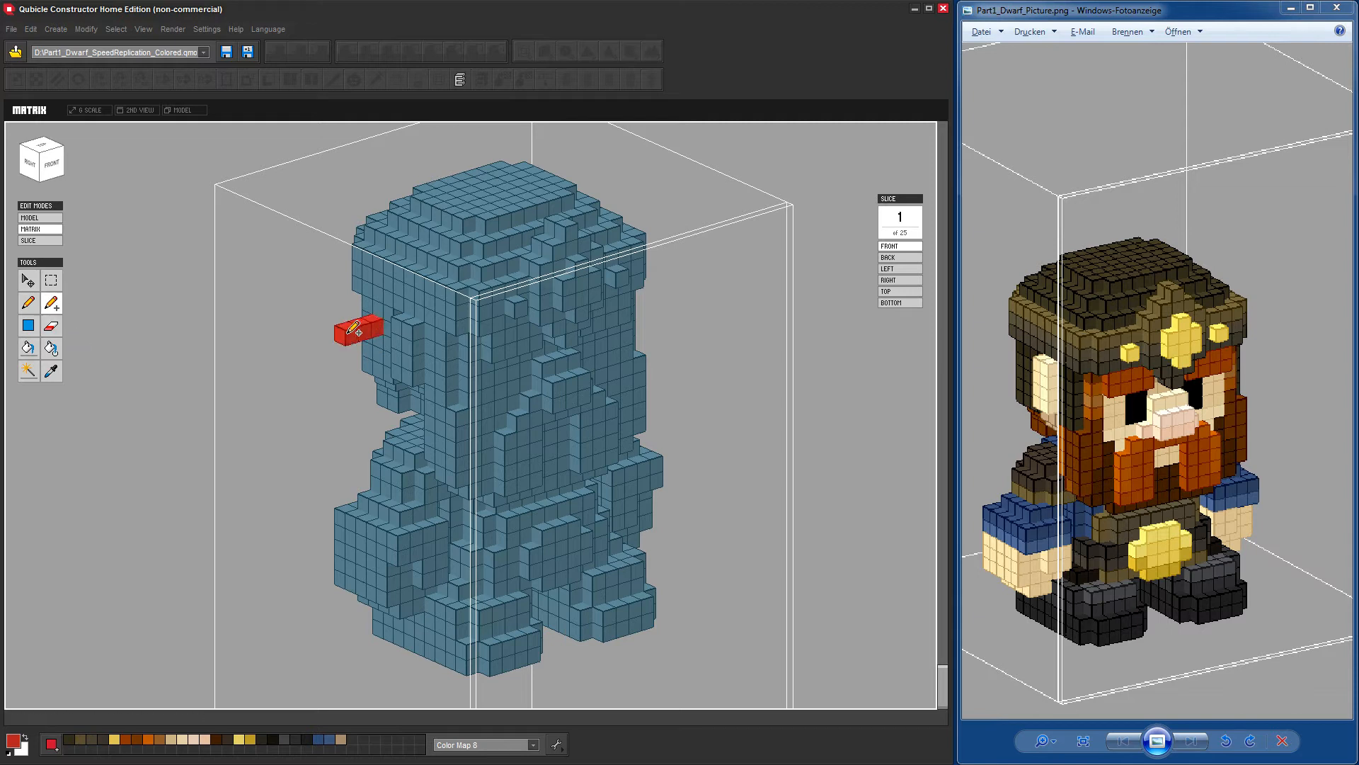
click(342, 335)
mouse_move(833, 485)
right_down()
mouse_move(800, 477)
mouse_move(853, 494)
right_up()
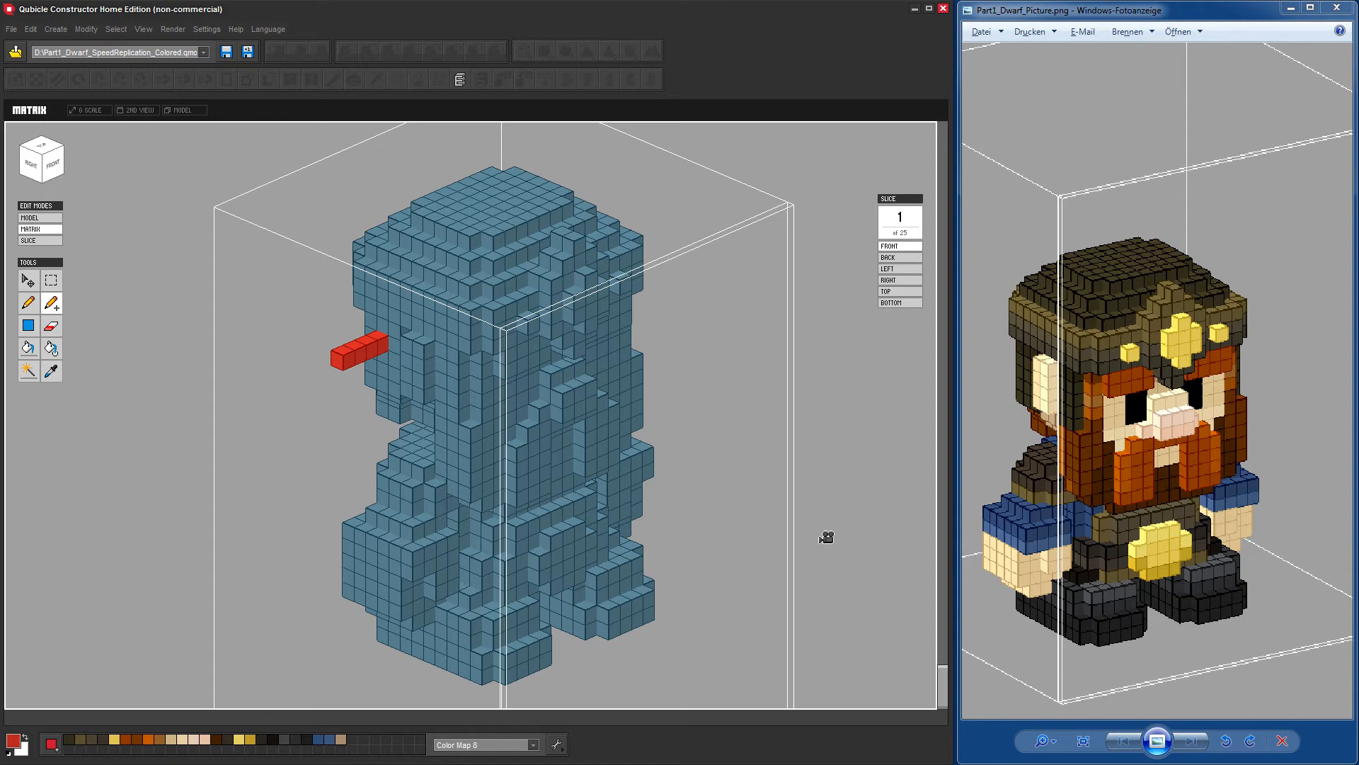
drag(827, 537, 774, 511)
click(50, 282)
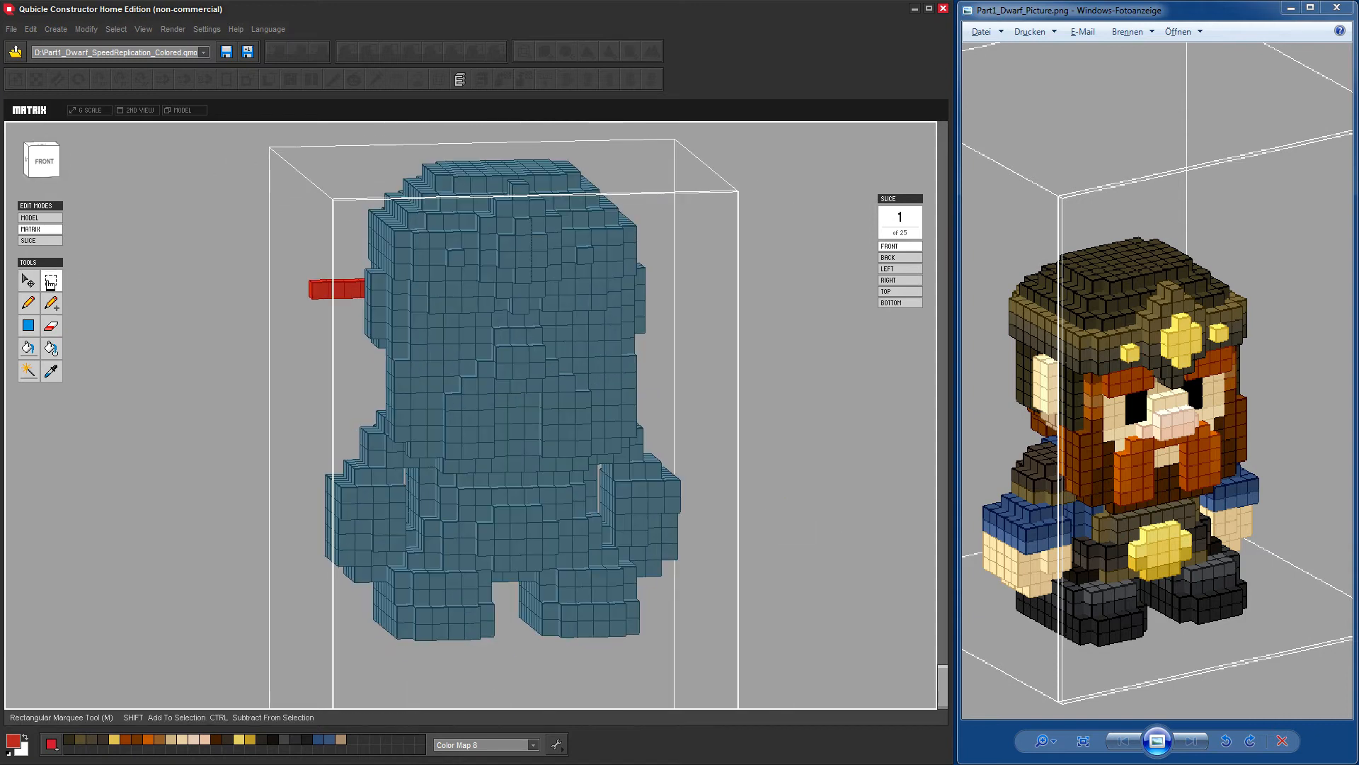
click(43, 161)
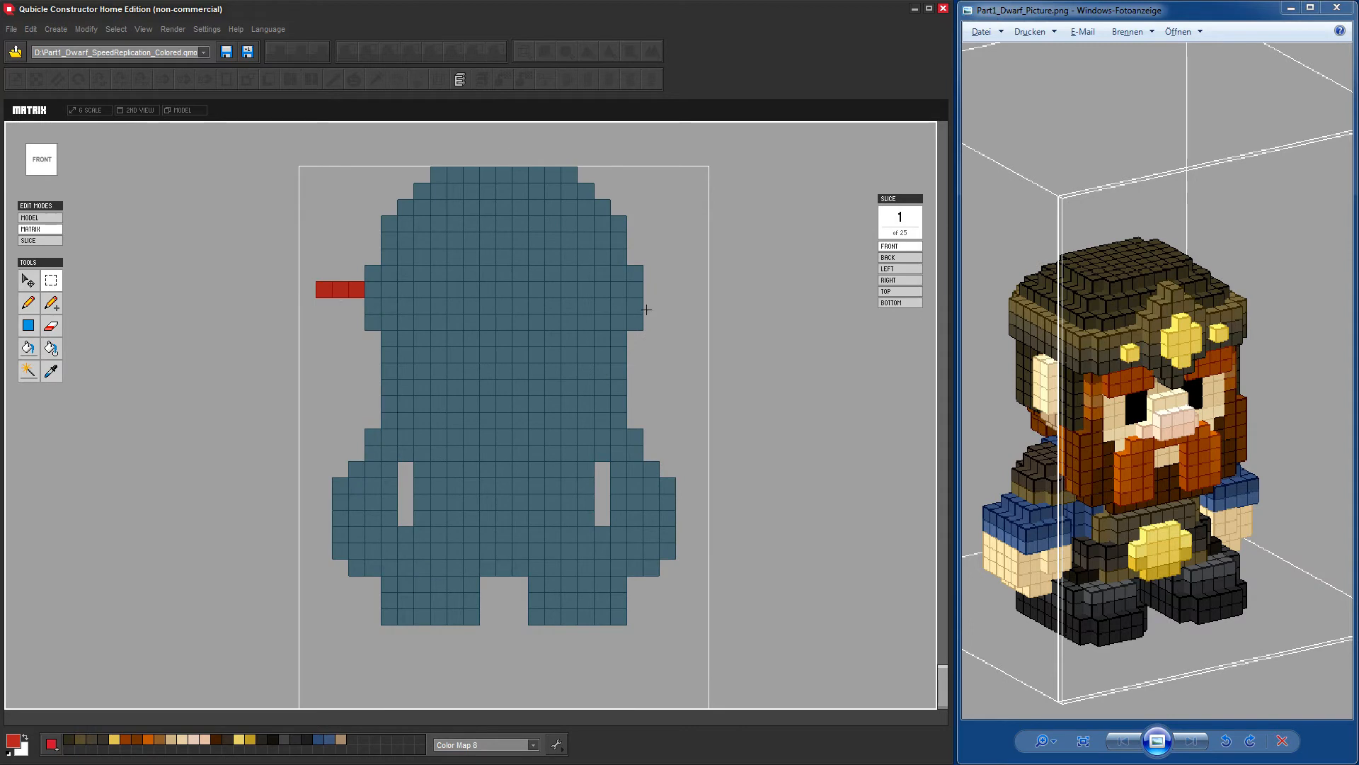
drag(764, 393, 842, 406)
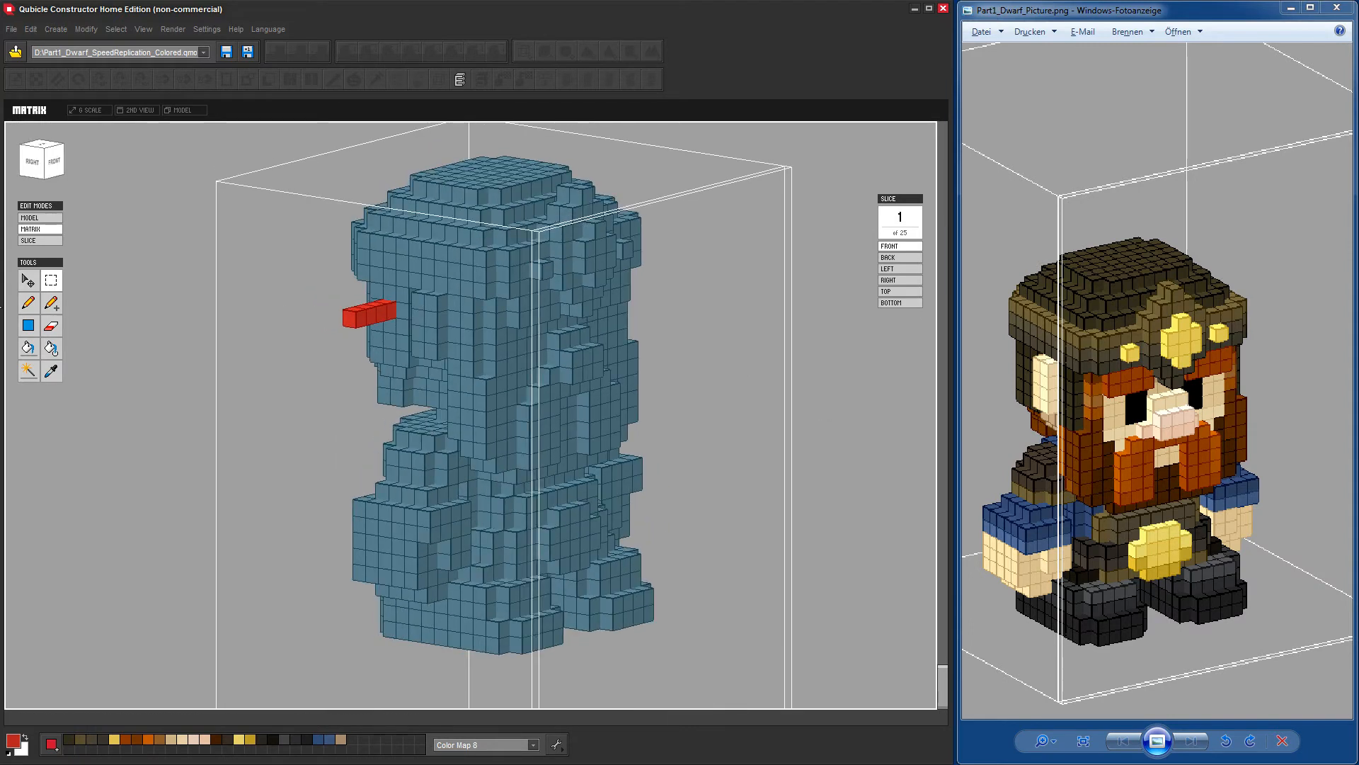
click(55, 323)
click(51, 302)
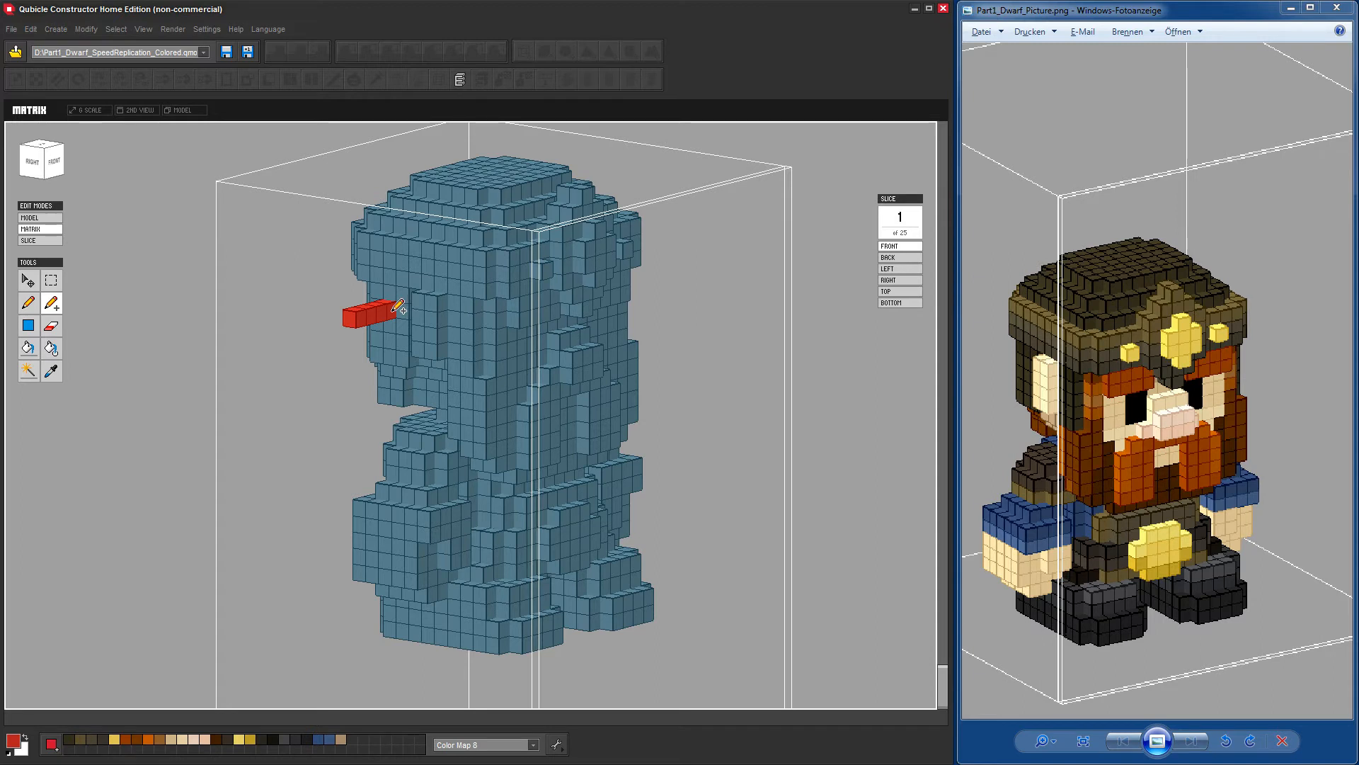
mouse_move(742, 426)
mouse_down()
mouse_move(571, 426)
mouse_move(720, 422)
mouse_up()
Select the vertical half of the dwarf opposite the red cubes in the front view and delete it.
click(49, 166)
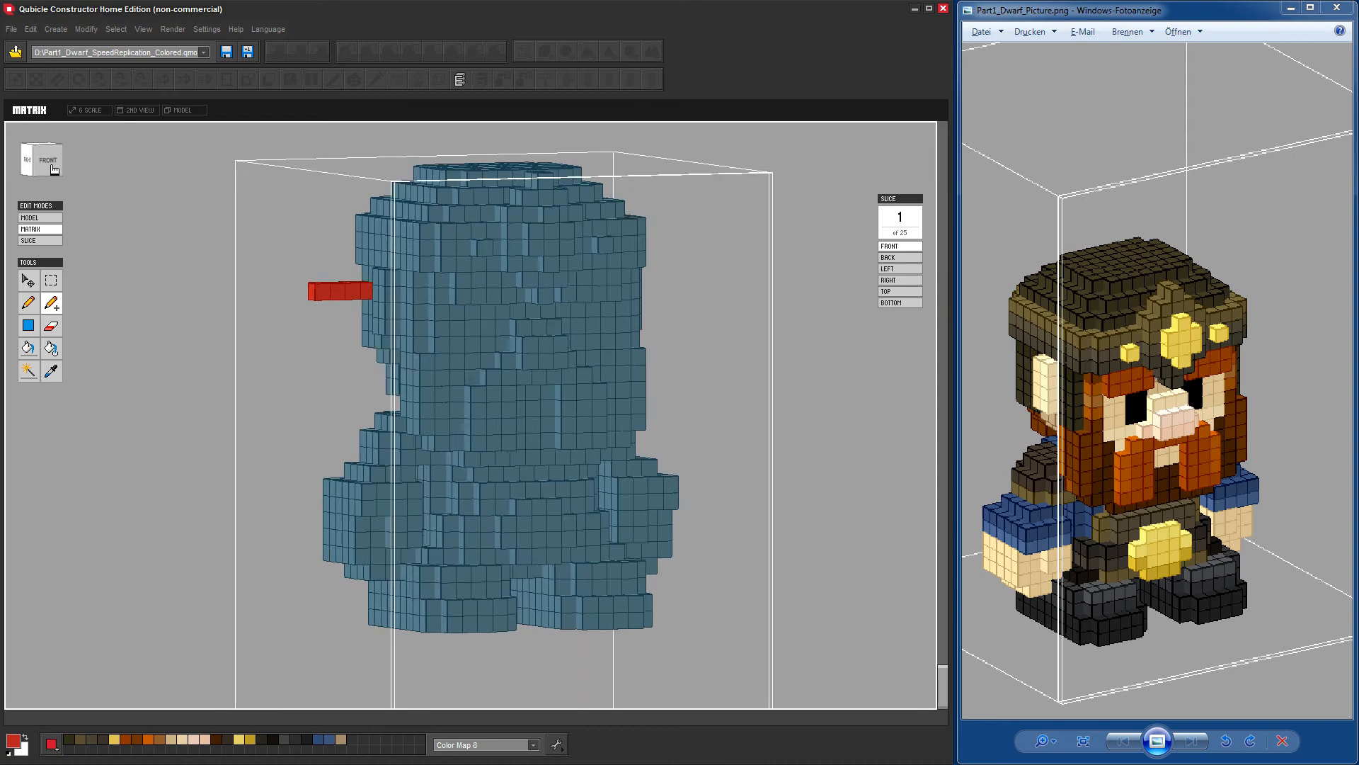
click(52, 283)
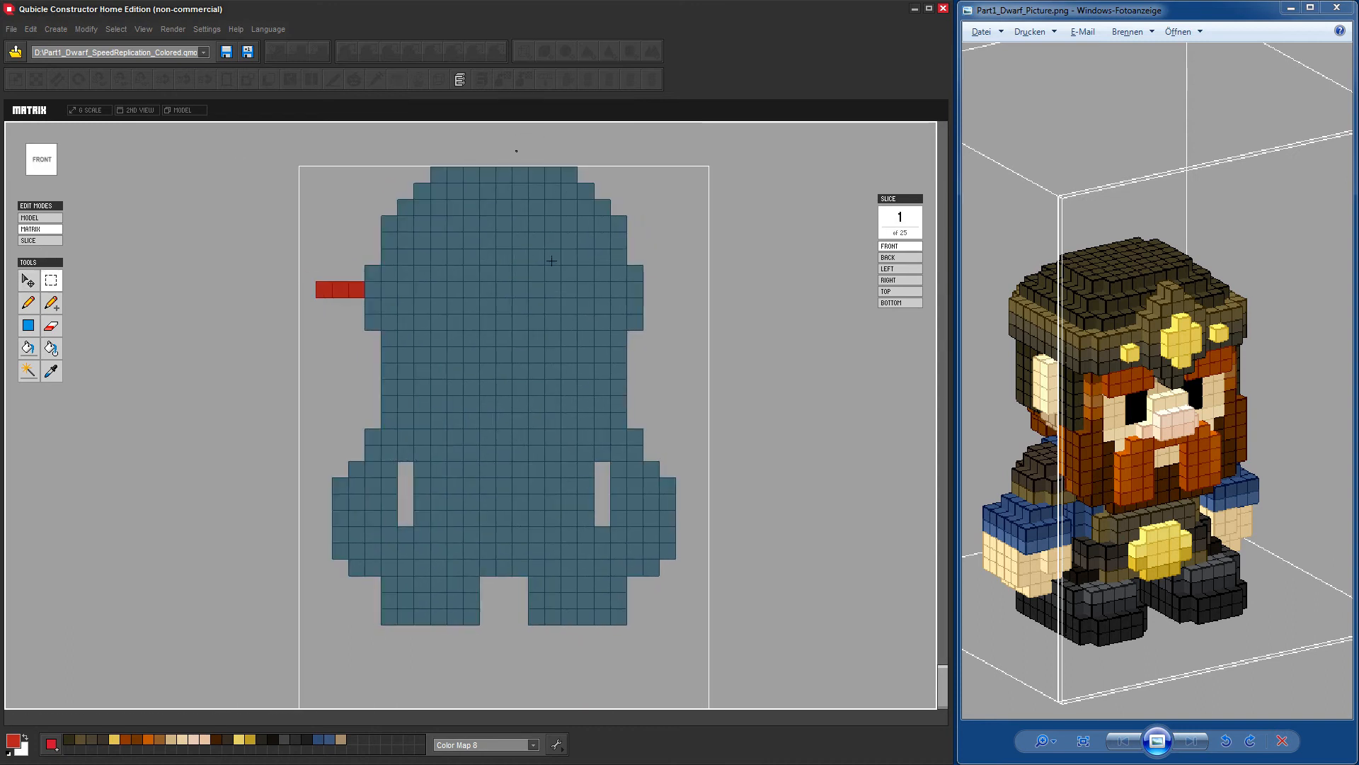
drag(516, 150, 711, 657)
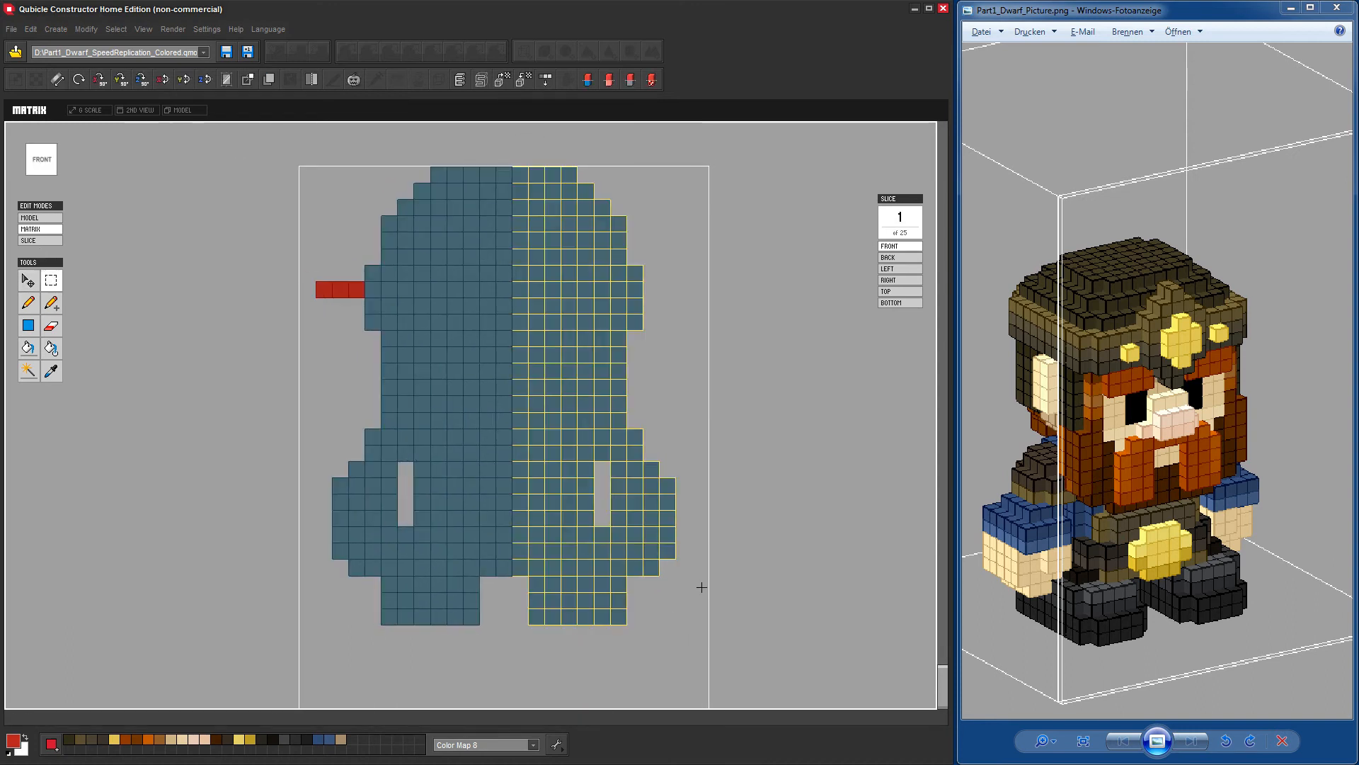
key(Delete)
Duplicate the remaining half with its red cubes and move the copy 12 cubes along the X axis into the empty side.
drag(253, 150, 557, 669)
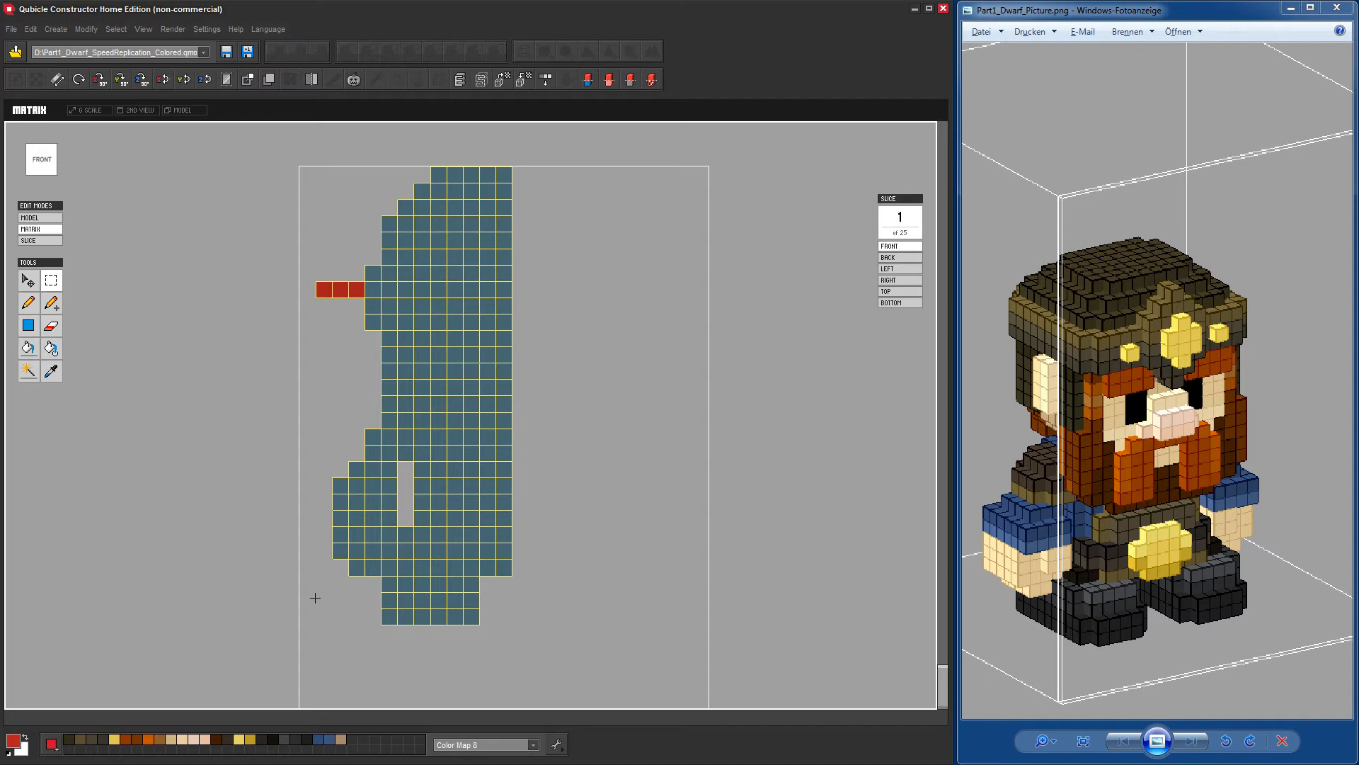
key(ctrl+v)
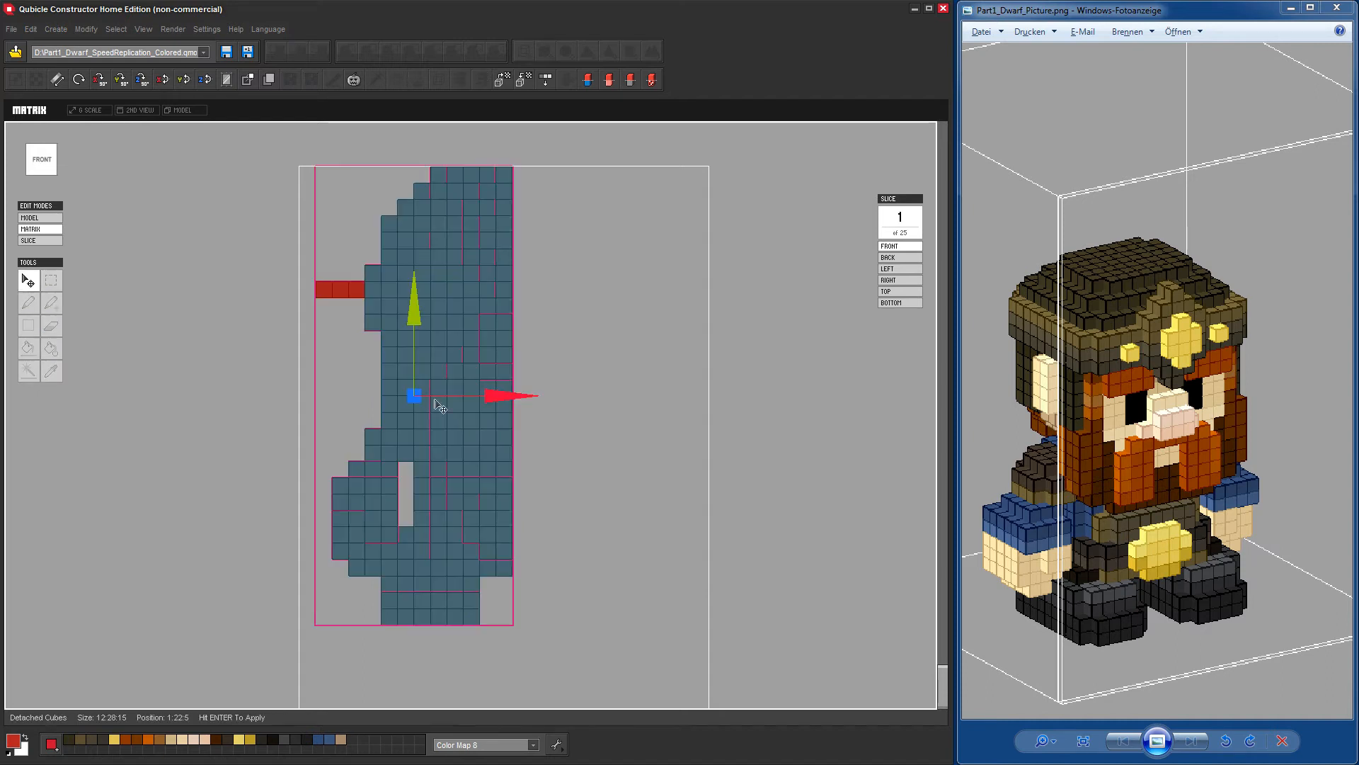
drag(499, 398, 685, 385)
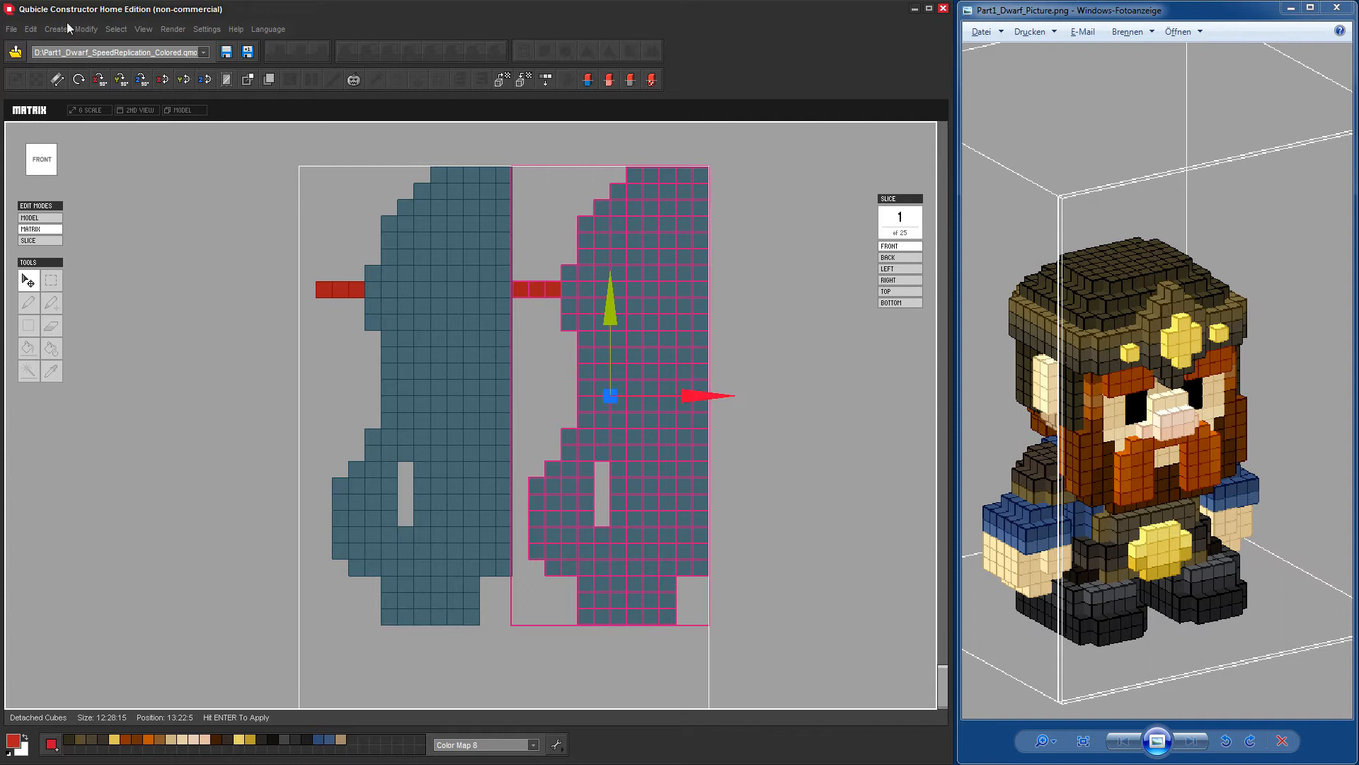
Flip the detached copy horizontally so that its red cubes point outward.
click(91, 29)
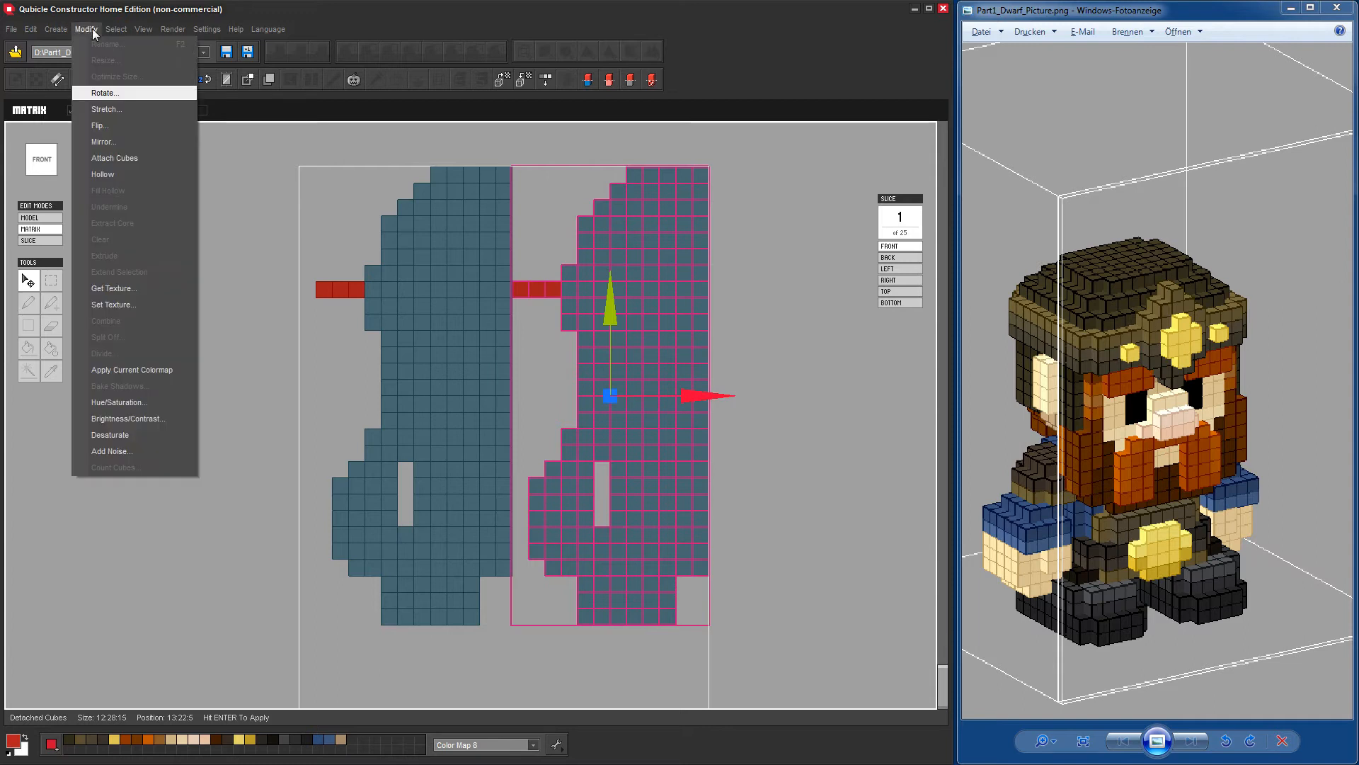
click(99, 126)
click(580, 344)
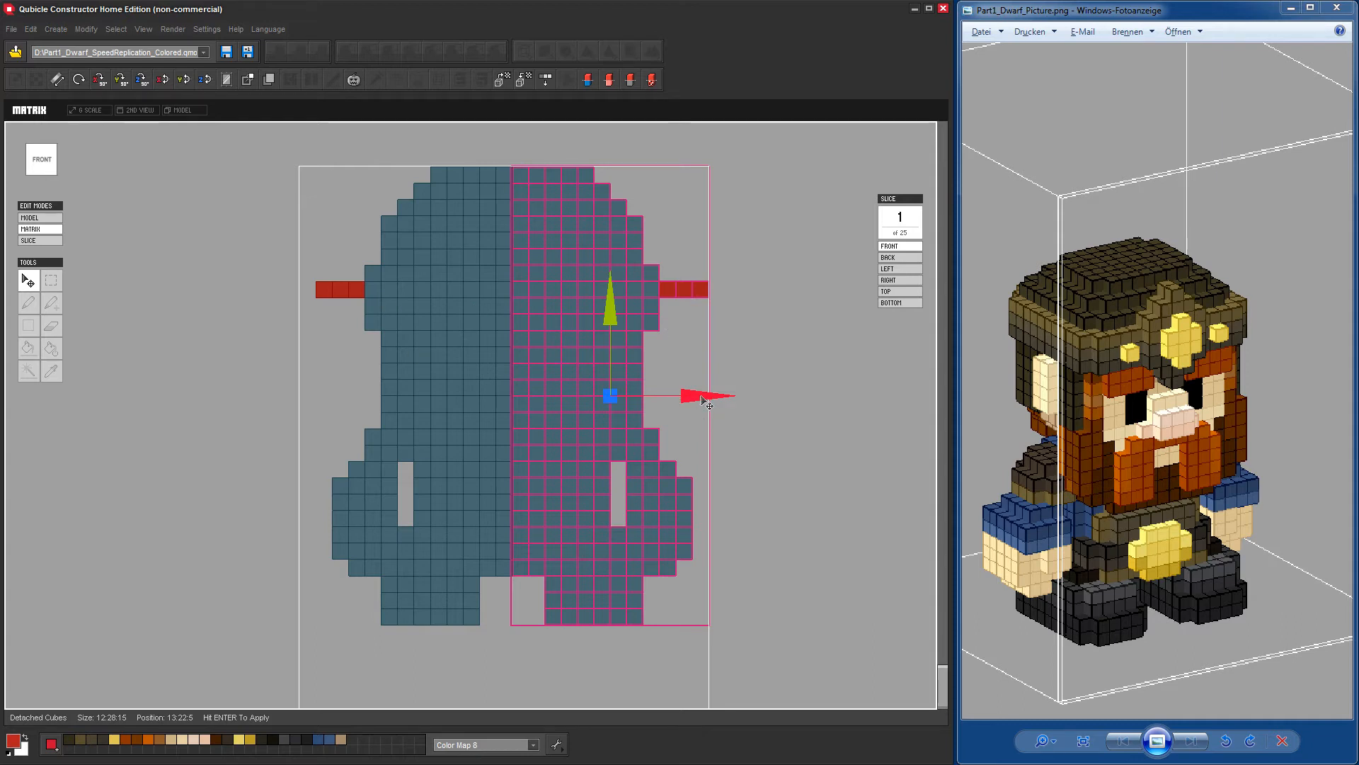
Shift the flipped half one cube inward to align both halves, attach its cubes and clear the selection.
right_drag(789, 449, 781, 303)
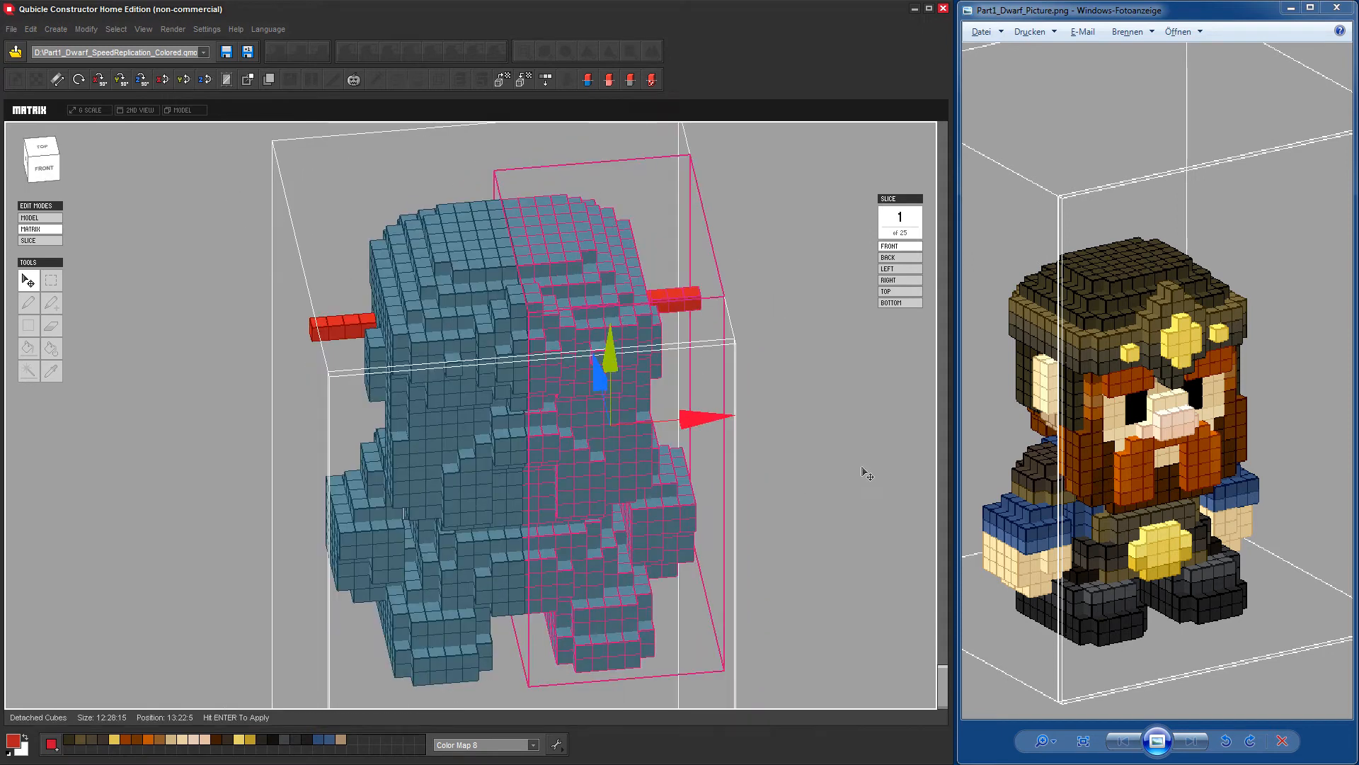
right_drag(851, 517, 835, 467)
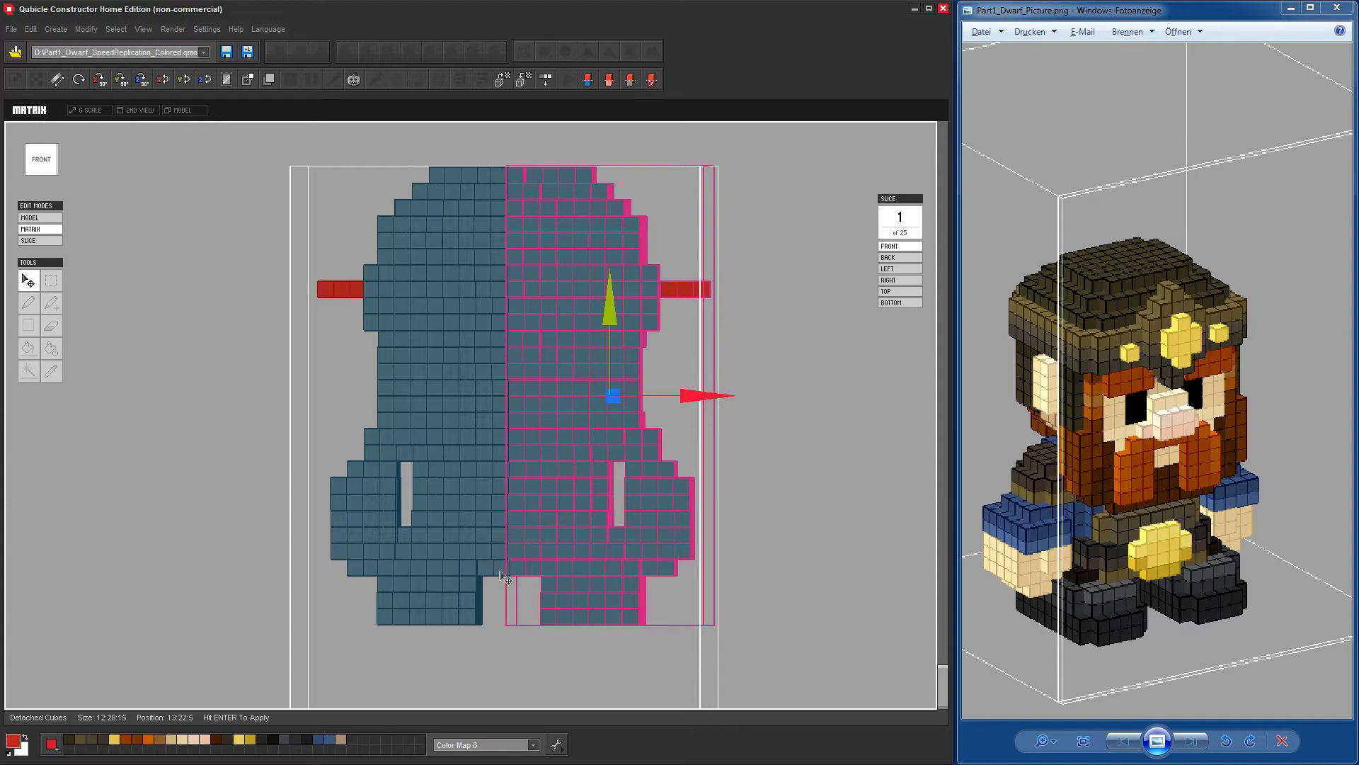
right_drag(761, 534, 773, 529)
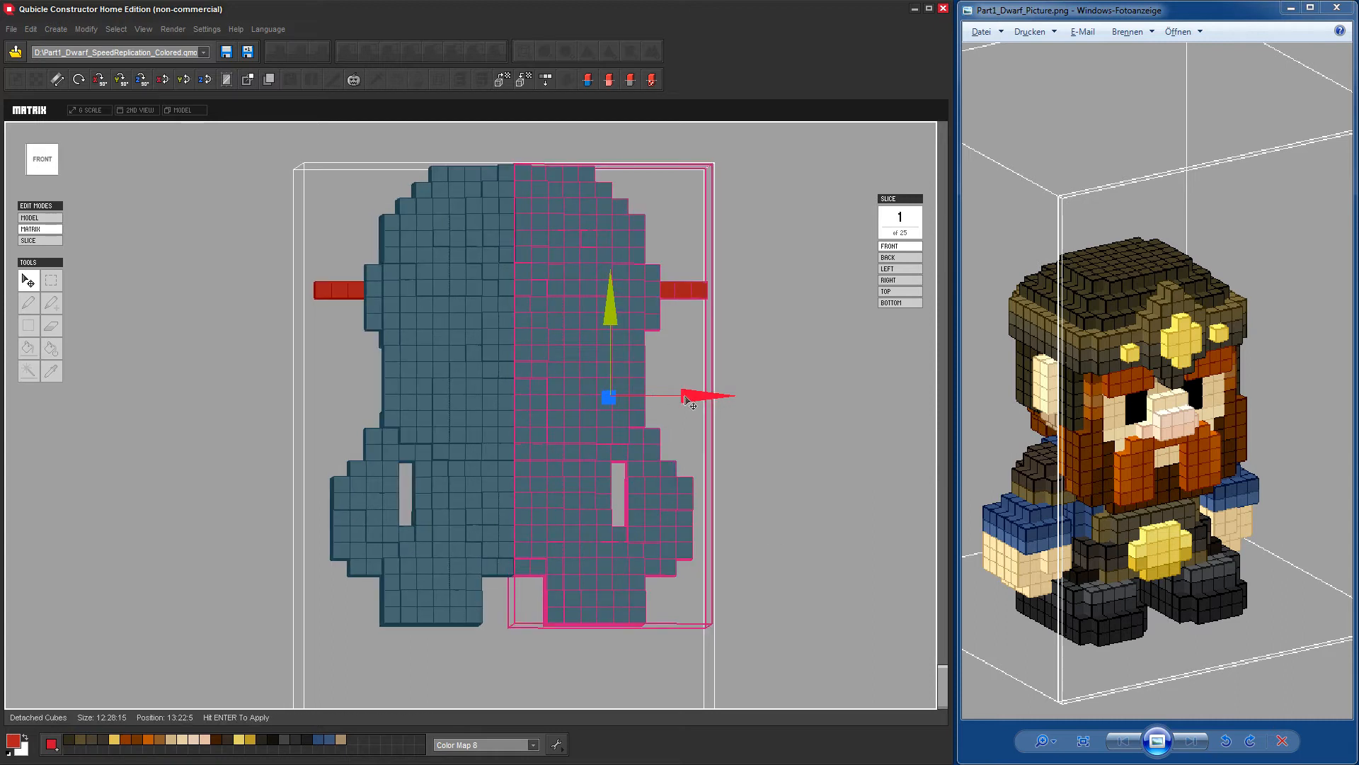
drag(690, 402, 694, 401)
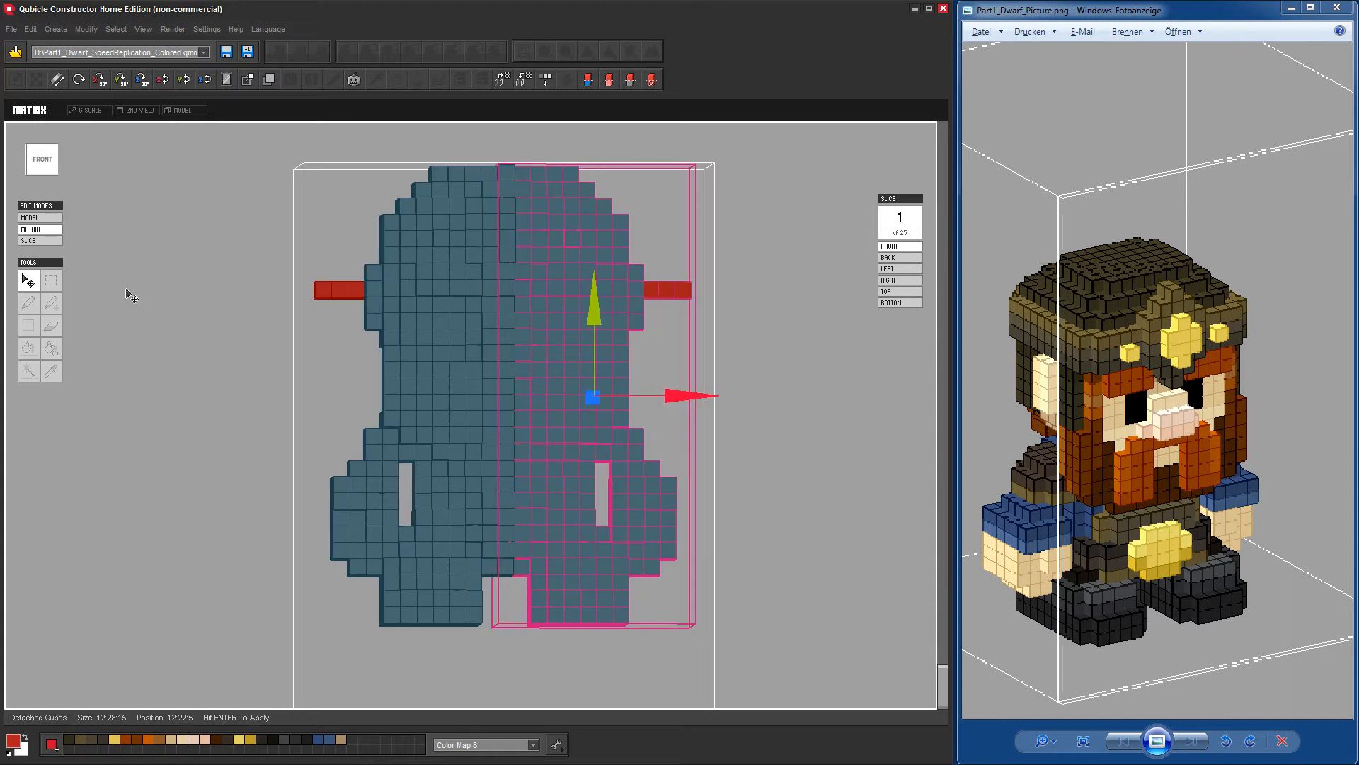
click(249, 79)
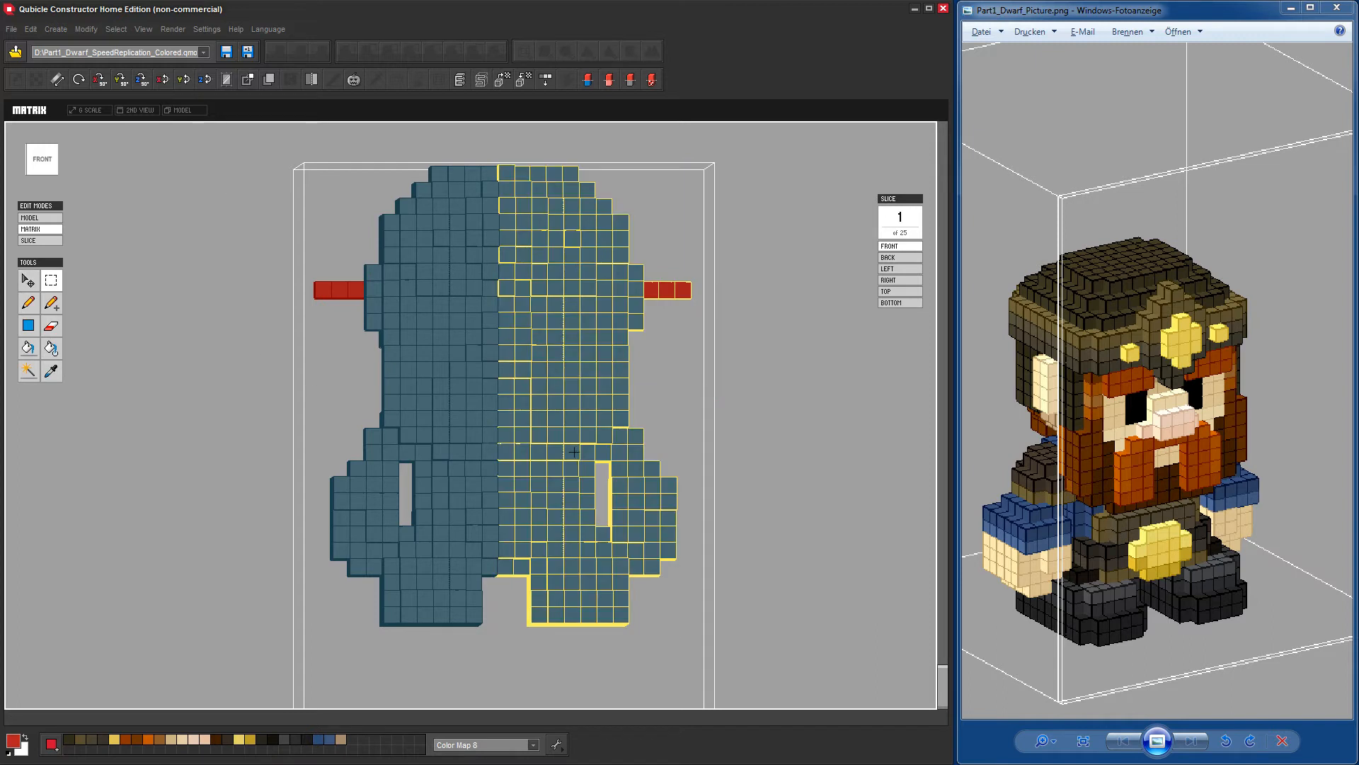
key(ctrl+d)
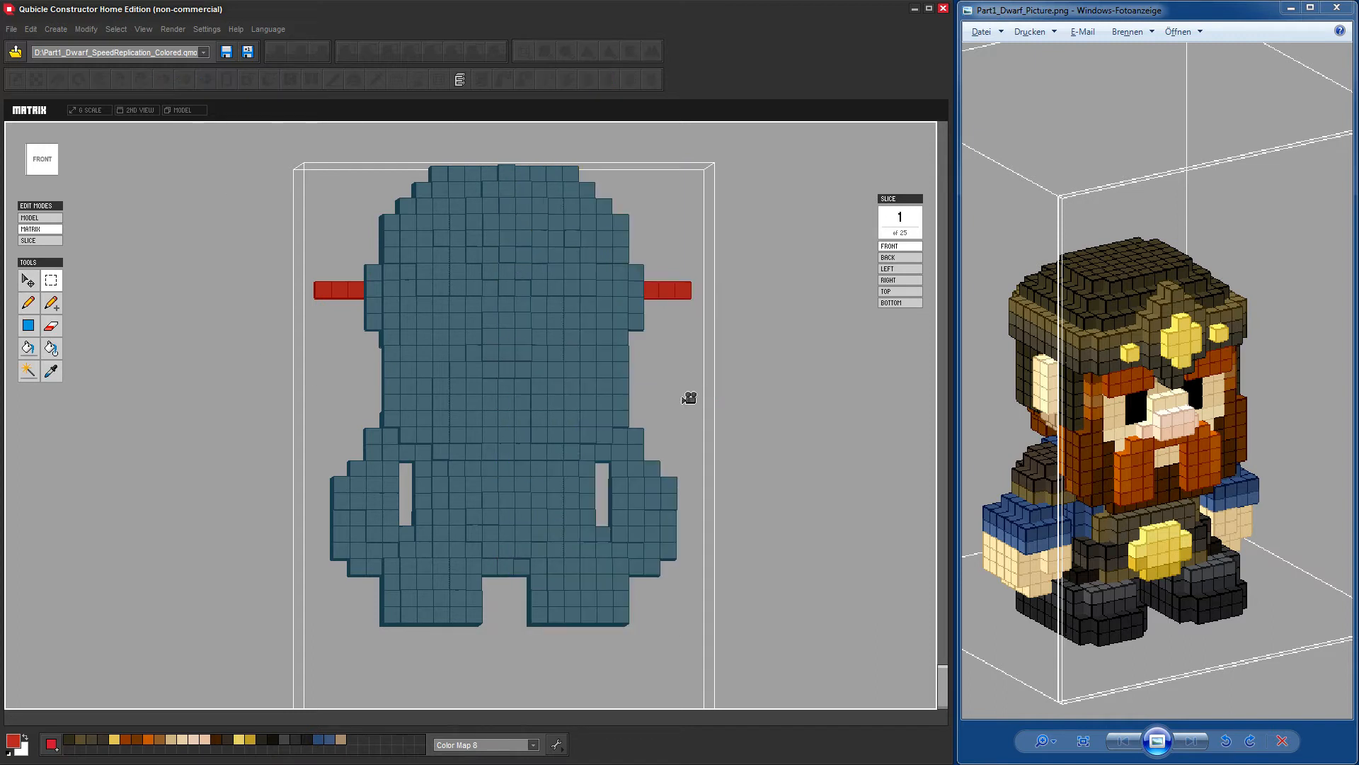
mouse_move(749, 372)
mouse_down()
mouse_move(796, 431)
mouse_move(694, 425)
mouse_move(773, 405)
mouse_move(503, 409)
mouse_move(506, 386)
mouse_move(567, 394)
mouse_up()
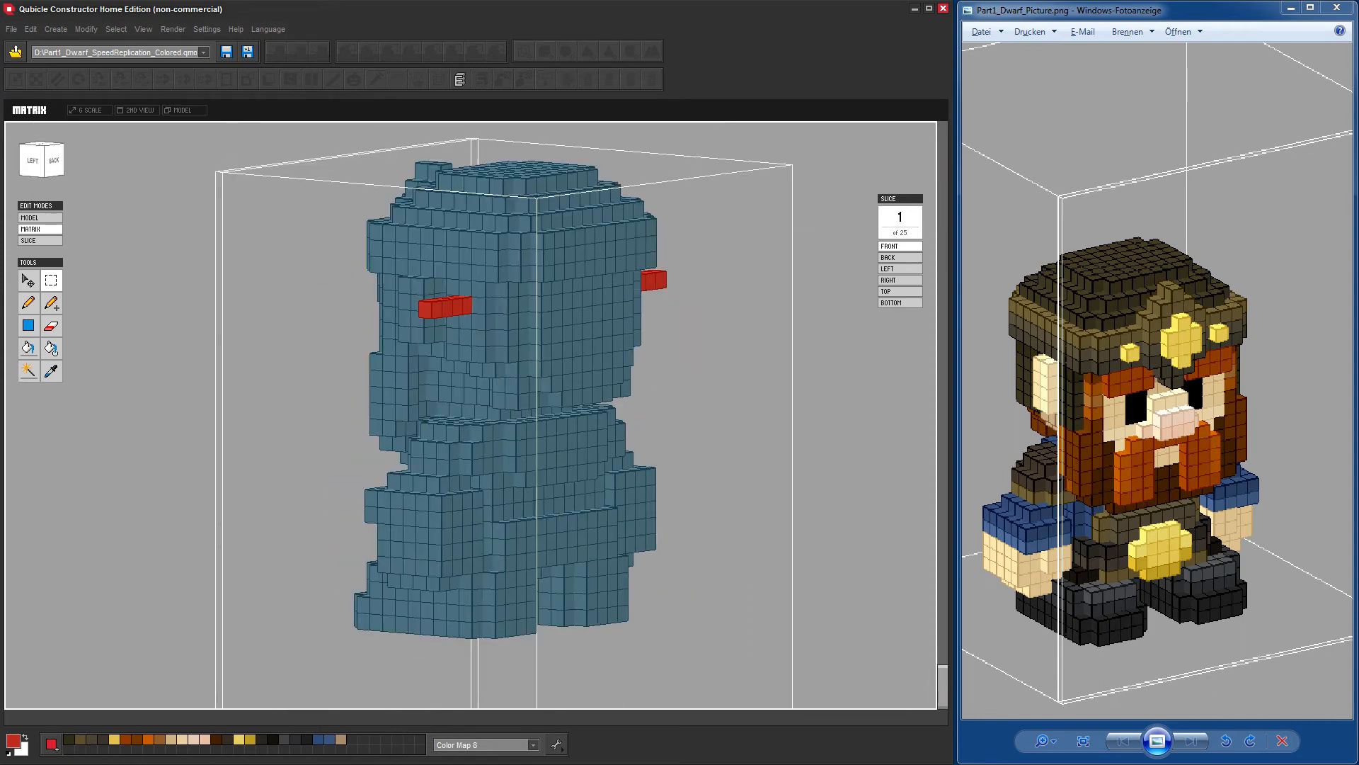
Erase the three red cubes on each side of the dwarf's head.
click(50, 333)
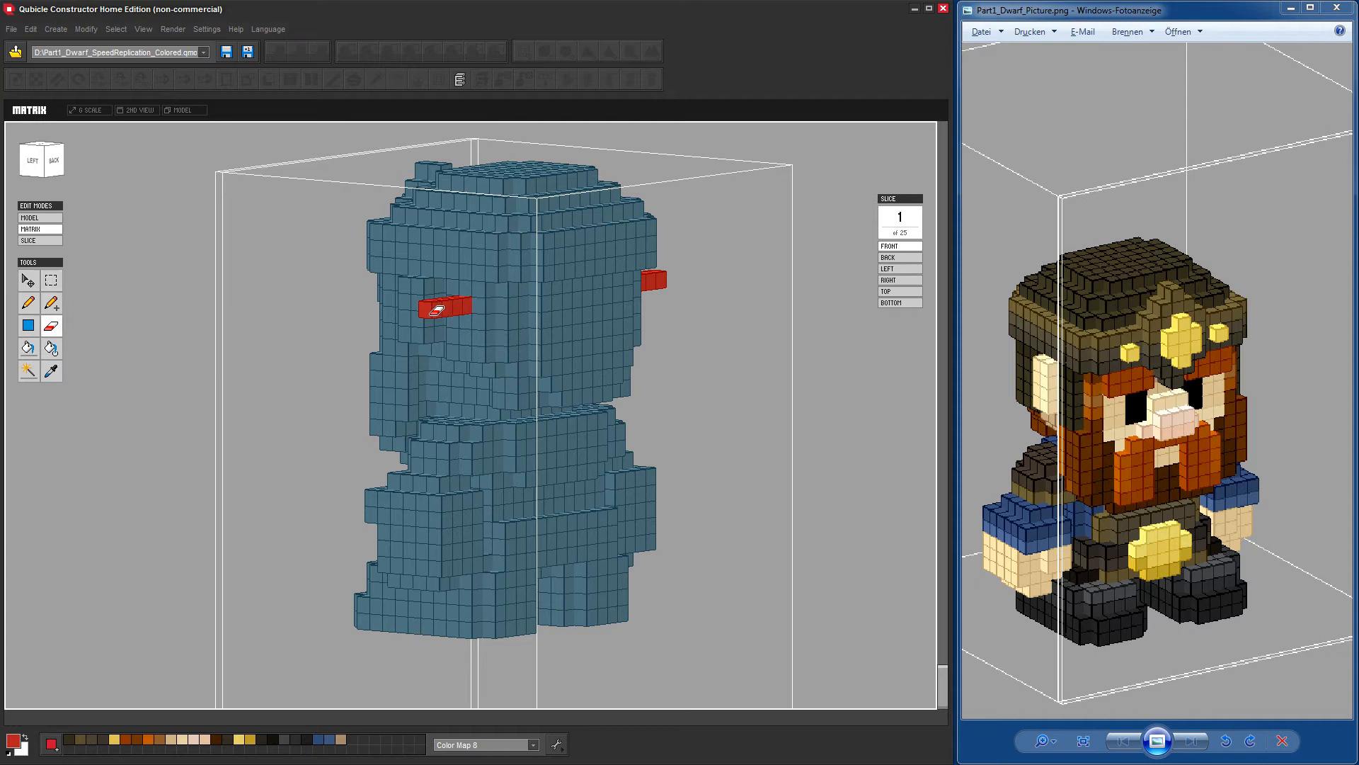
click(423, 308)
click(461, 305)
click(439, 306)
right_drag(785, 394, 625, 407)
click(578, 329)
click(569, 327)
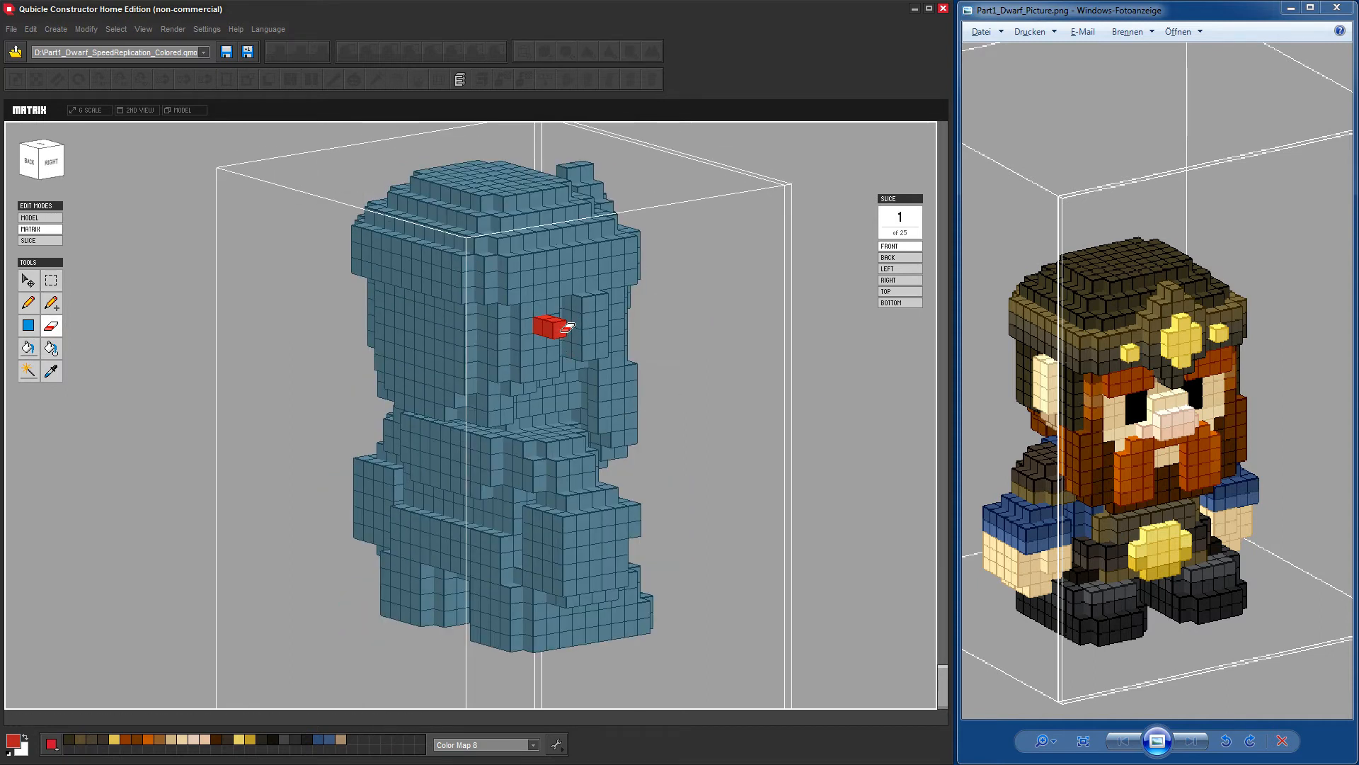
click(560, 326)
click(553, 324)
mouse_move(552, 324)
right_down()
mouse_move(704, 404)
mouse_move(637, 389)
mouse_move(701, 391)
mouse_move(738, 427)
mouse_move(760, 421)
mouse_move(750, 452)
mouse_move(710, 359)
mouse_move(712, 397)
mouse_move(711, 386)
right_up()
mouse_move(707, 334)
right_down()
mouse_move(706, 437)
mouse_move(703, 417)
right_up()
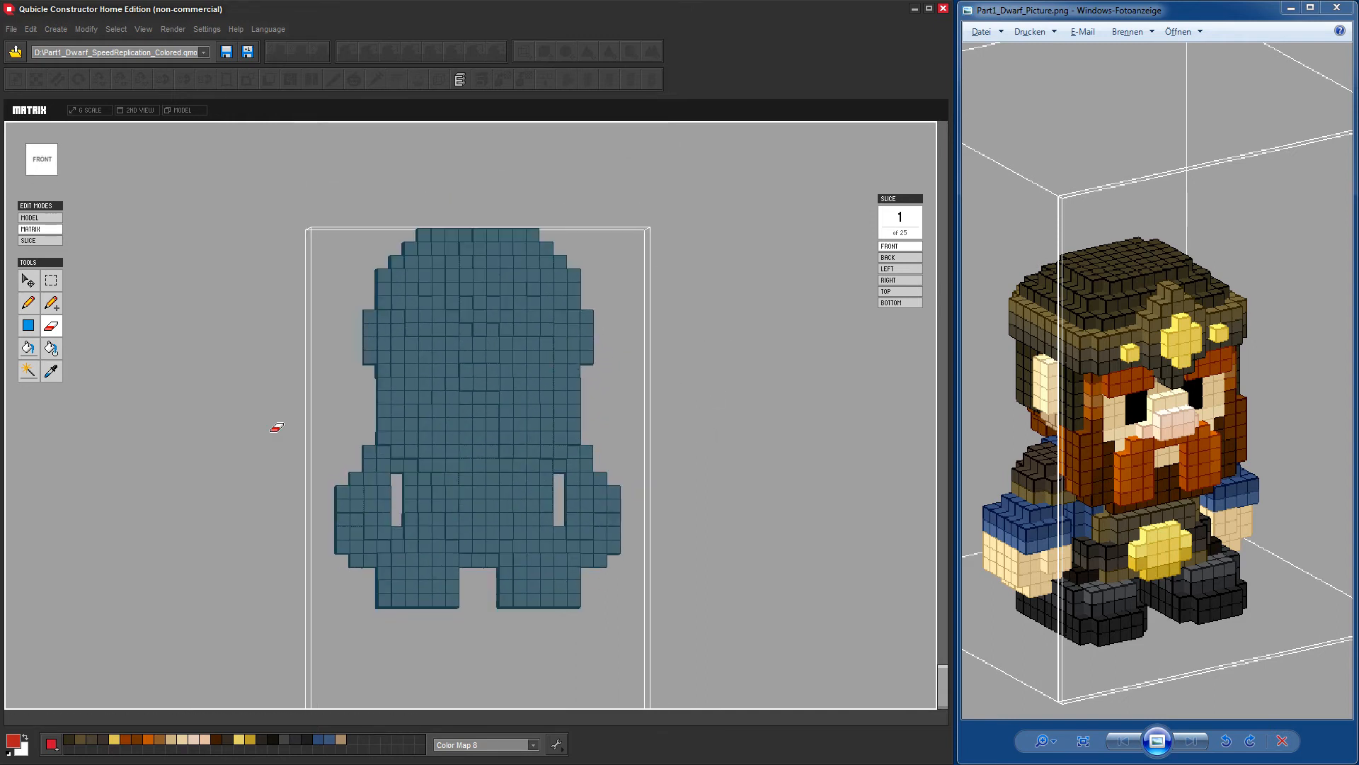
Return to Model mode and shrink the selected dwarf's matrix to fit its cubes.
click(24, 218)
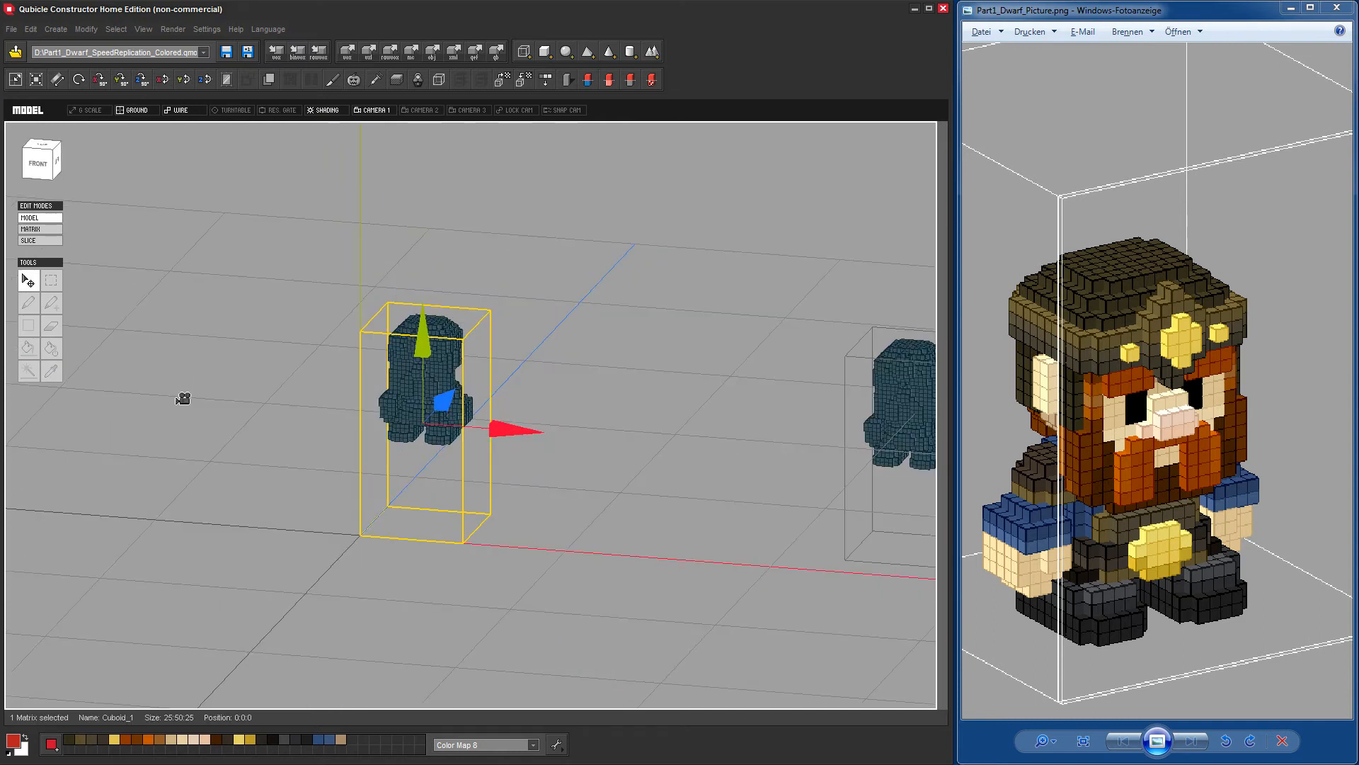
right_drag(183, 399, 471, 370)
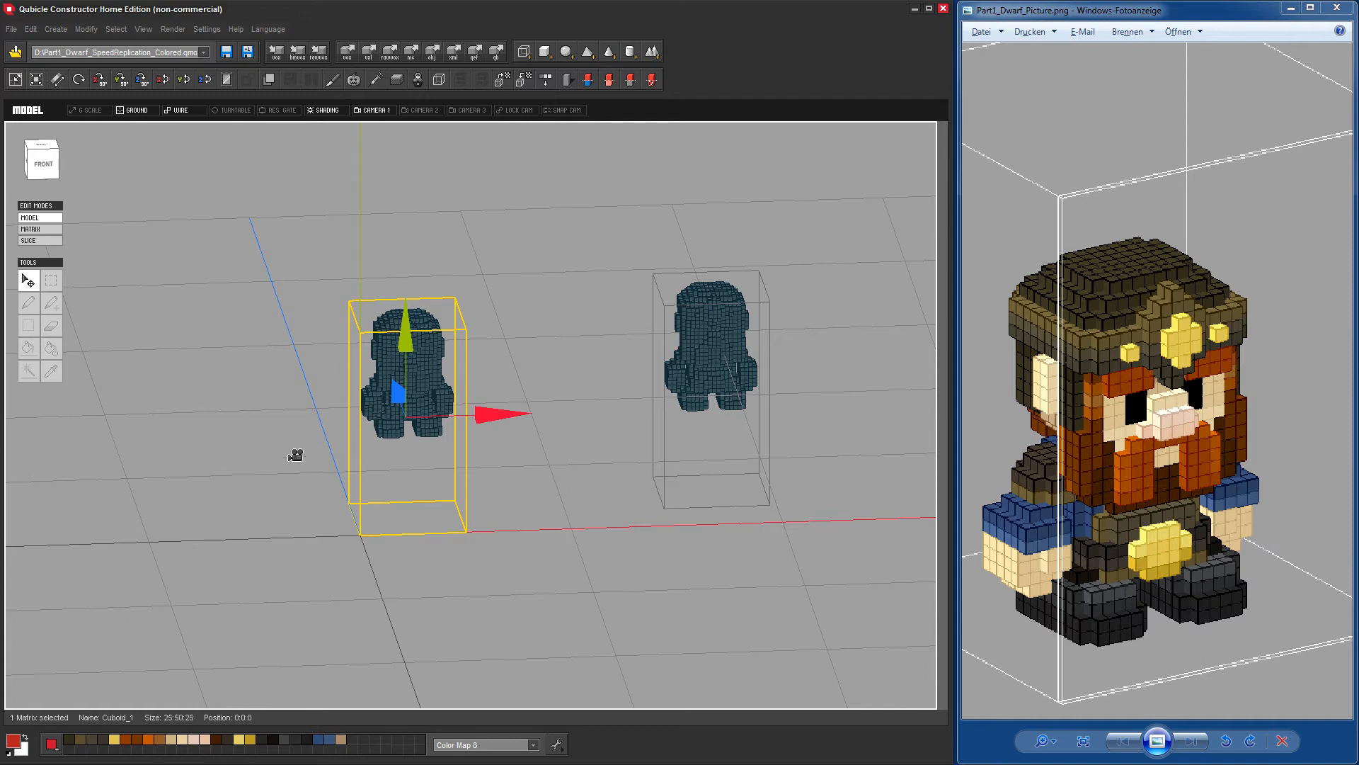
drag(296, 455, 291, 434)
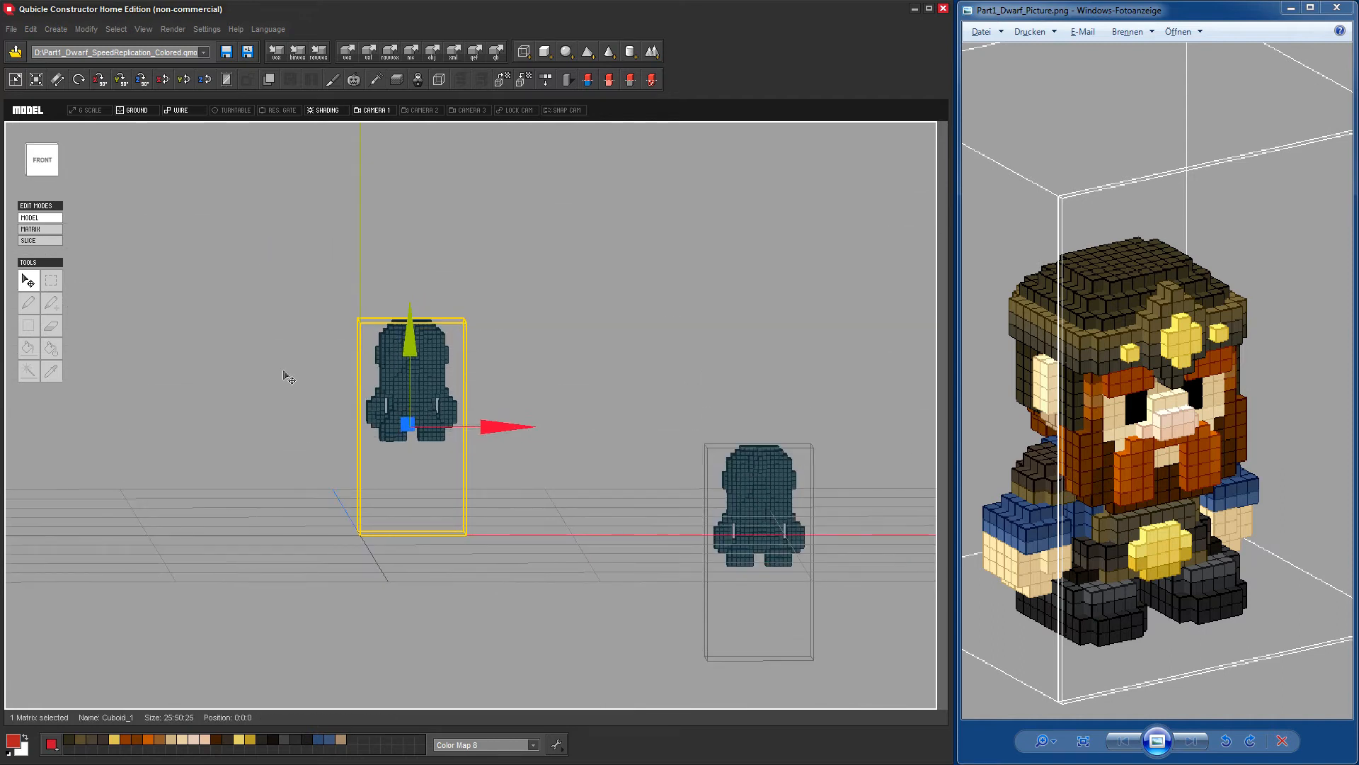
click(36, 79)
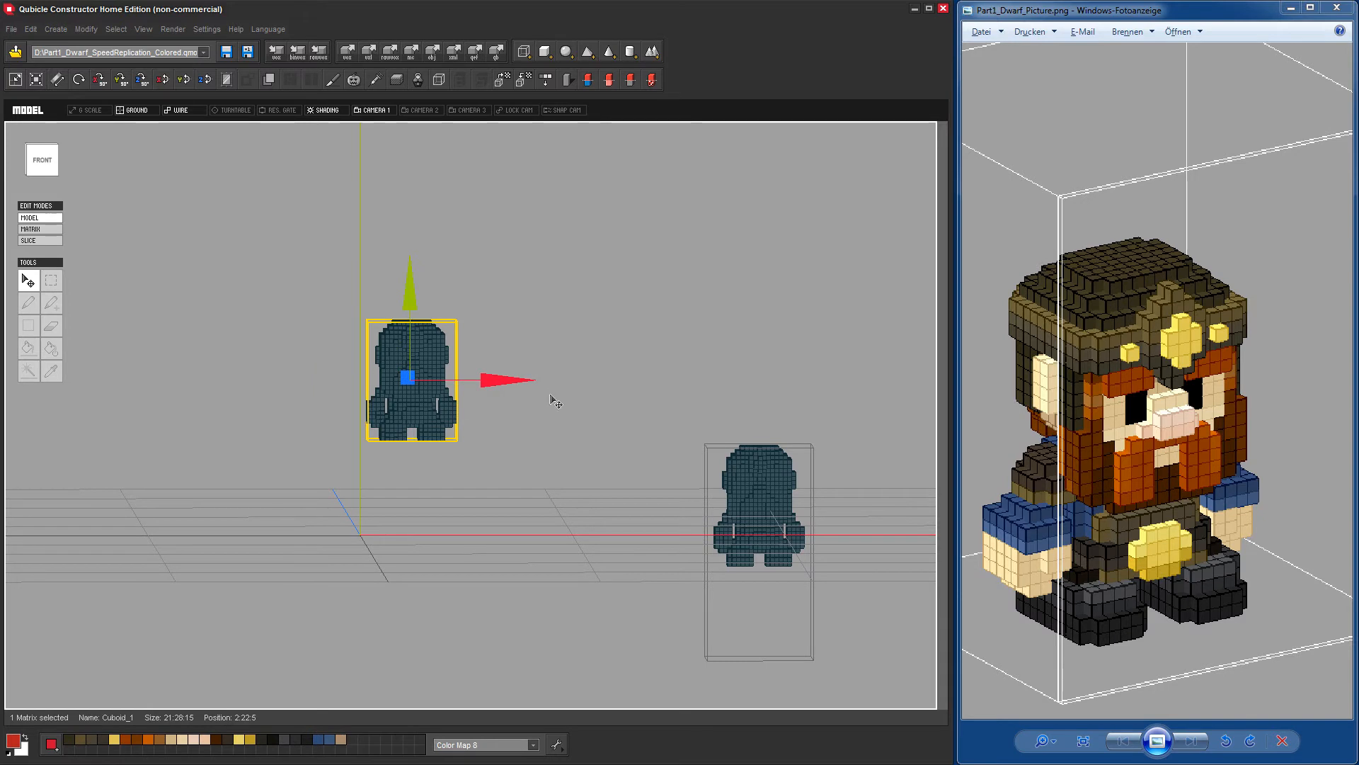
Resize the selected dwarf's matrix to a width of 35, a height of 35 and a depth of 20.
drag(540, 285, 551, 303)
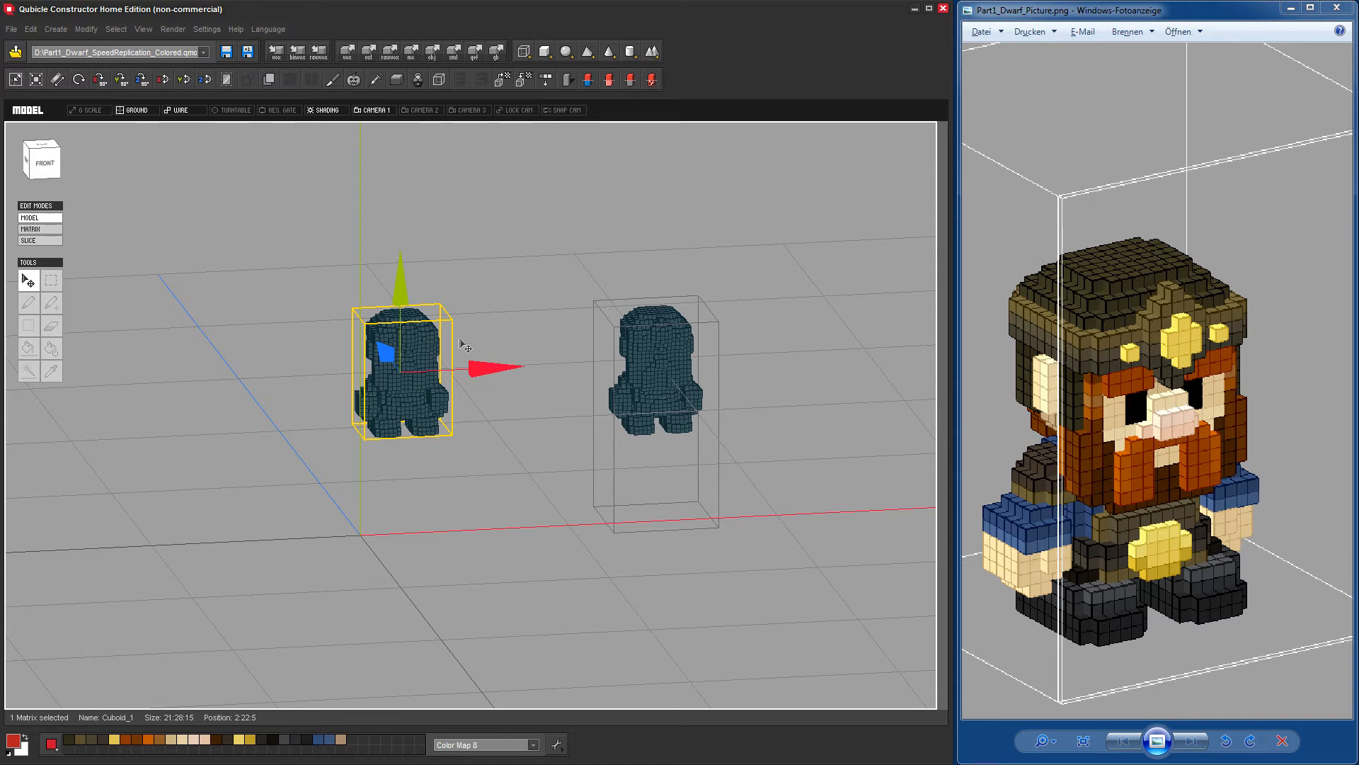
click(16, 80)
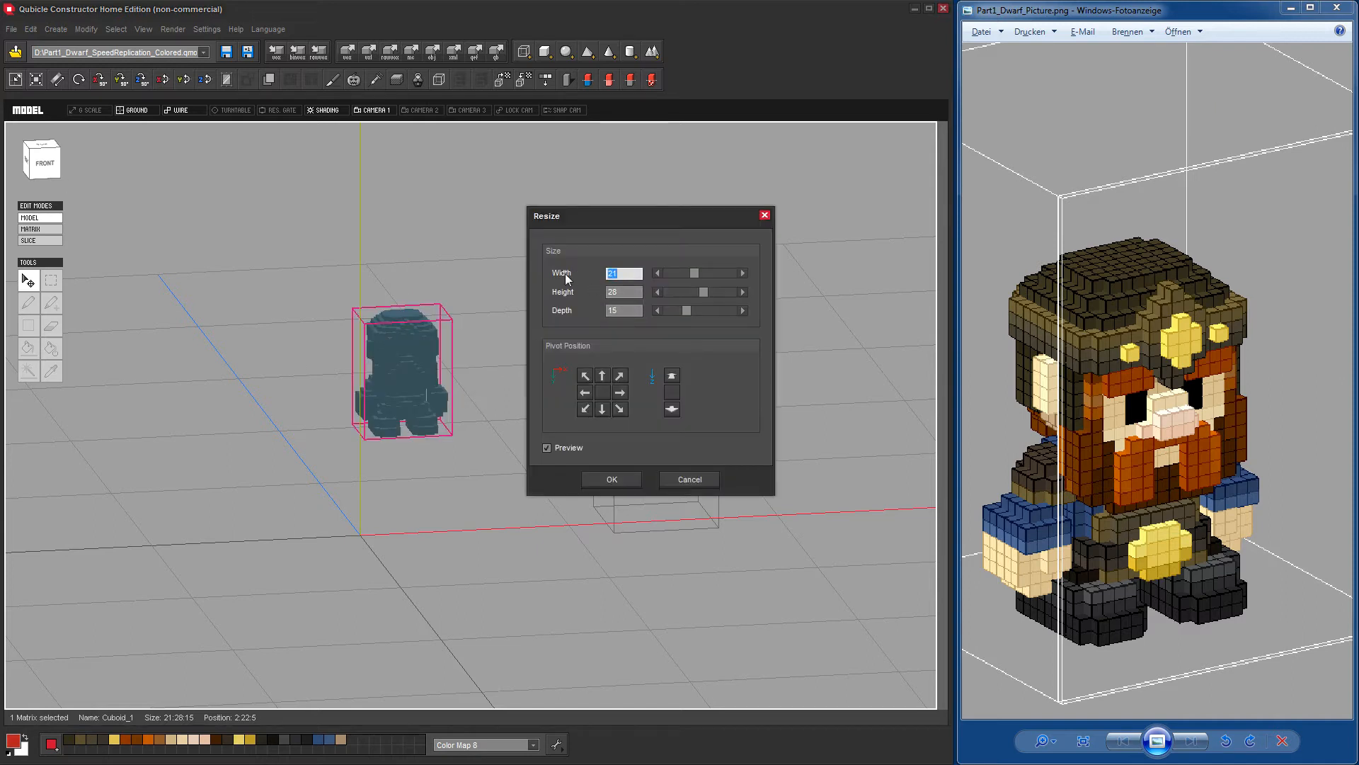
click(626, 276)
text(35)
double_click(623, 293)
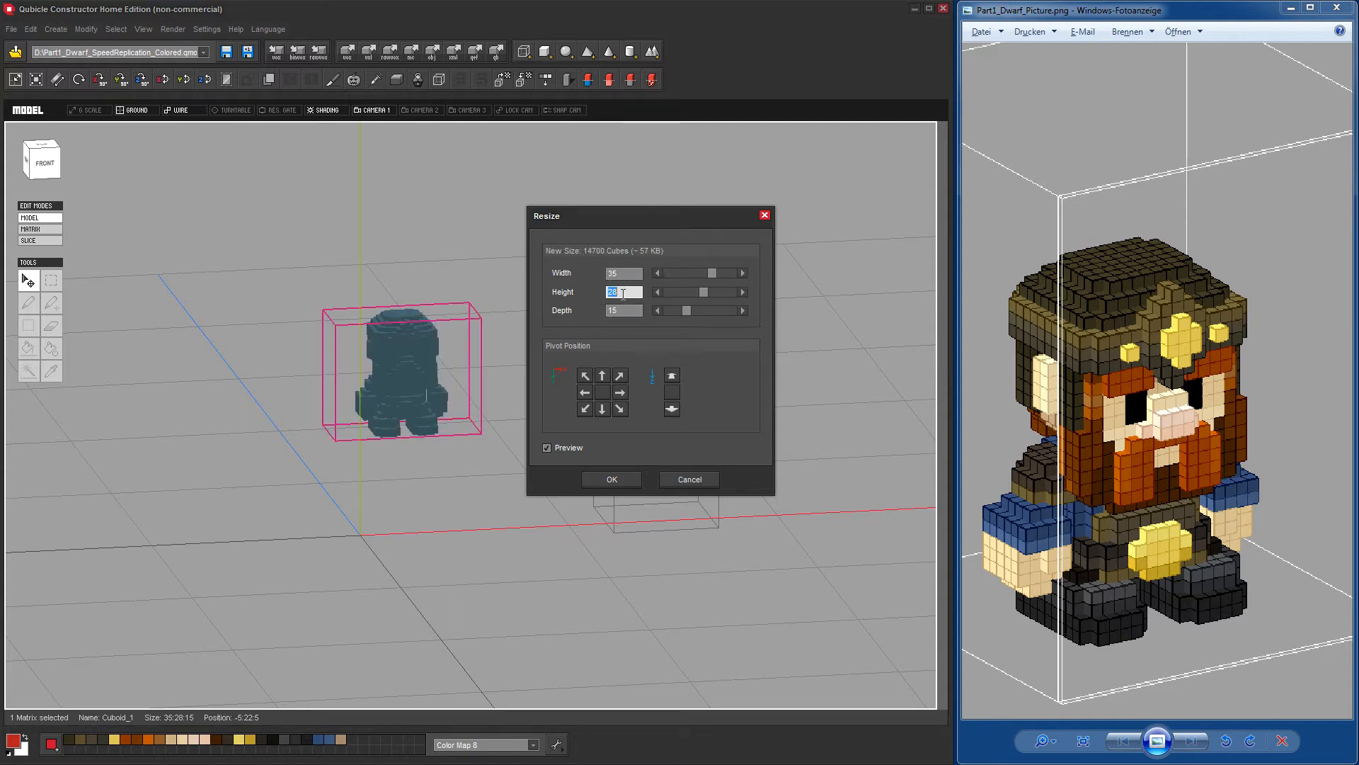
text(35)
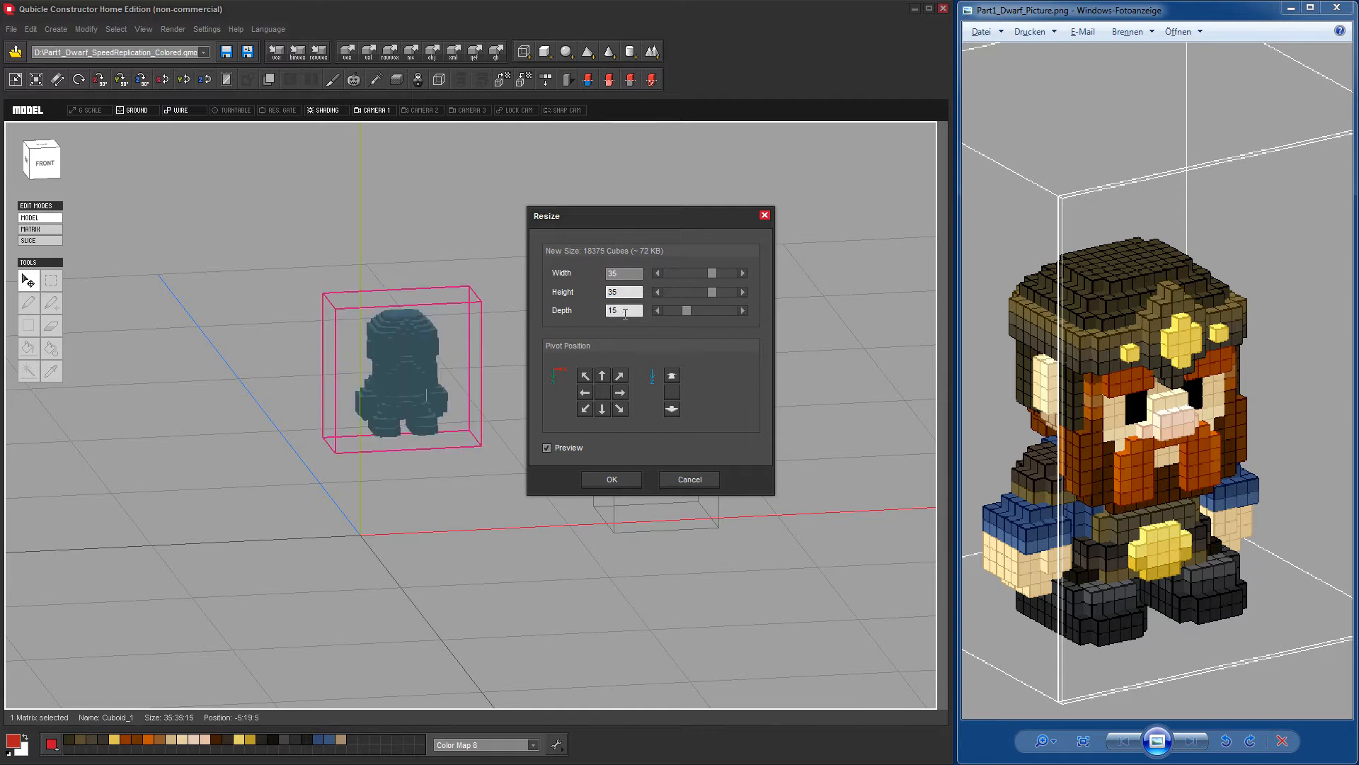
double_click(625, 311)
text(20)
click(611, 481)
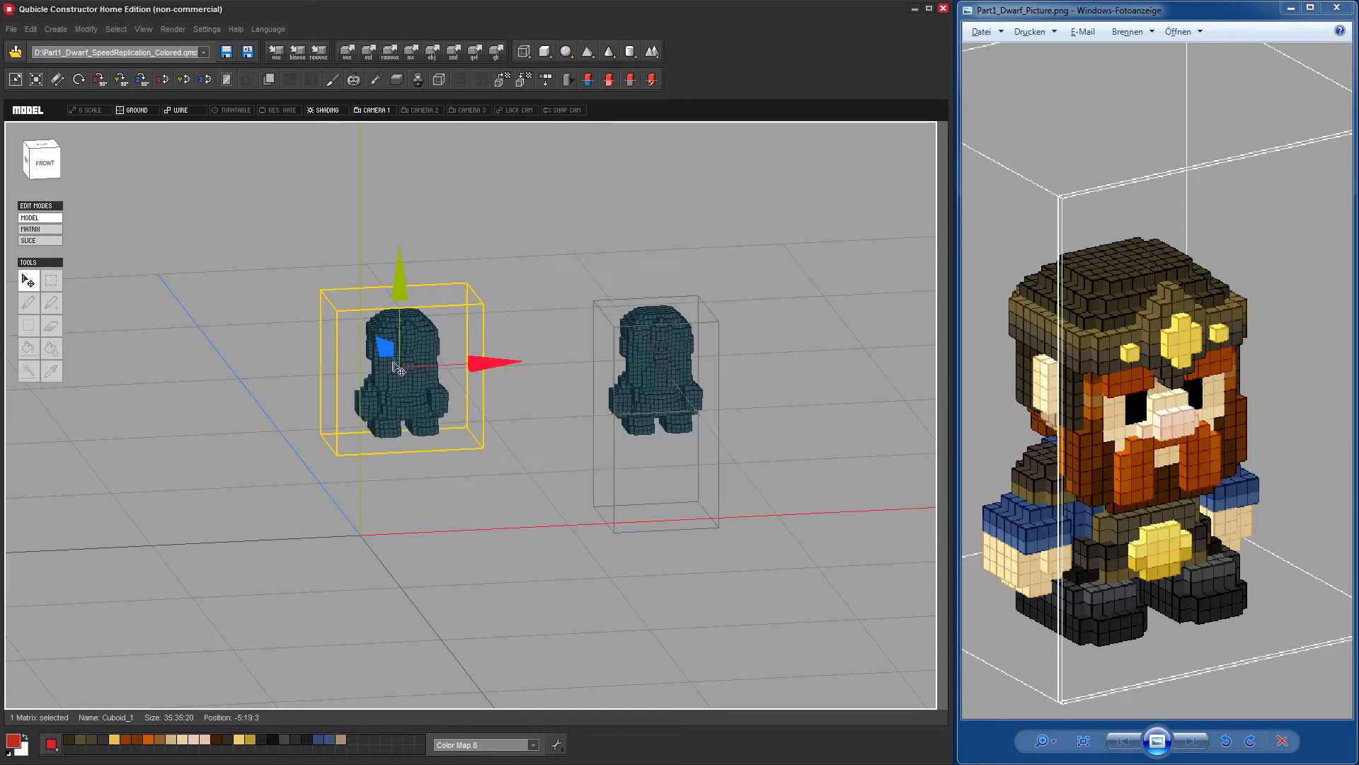
Shrink the enlarged matrix to the optimal size around the dwarf's cubes.
right_drag(393, 474, 419, 486)
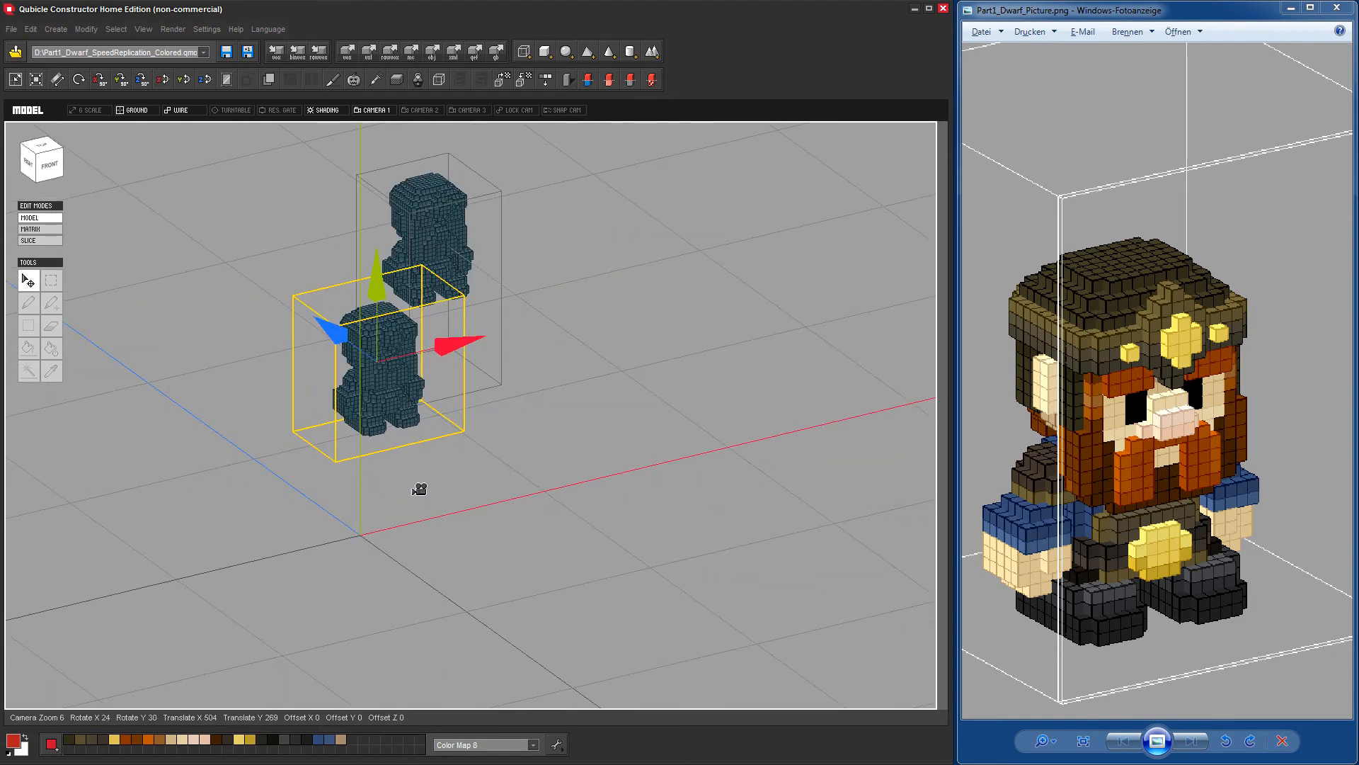
click(36, 79)
right_drag(607, 425, 588, 427)
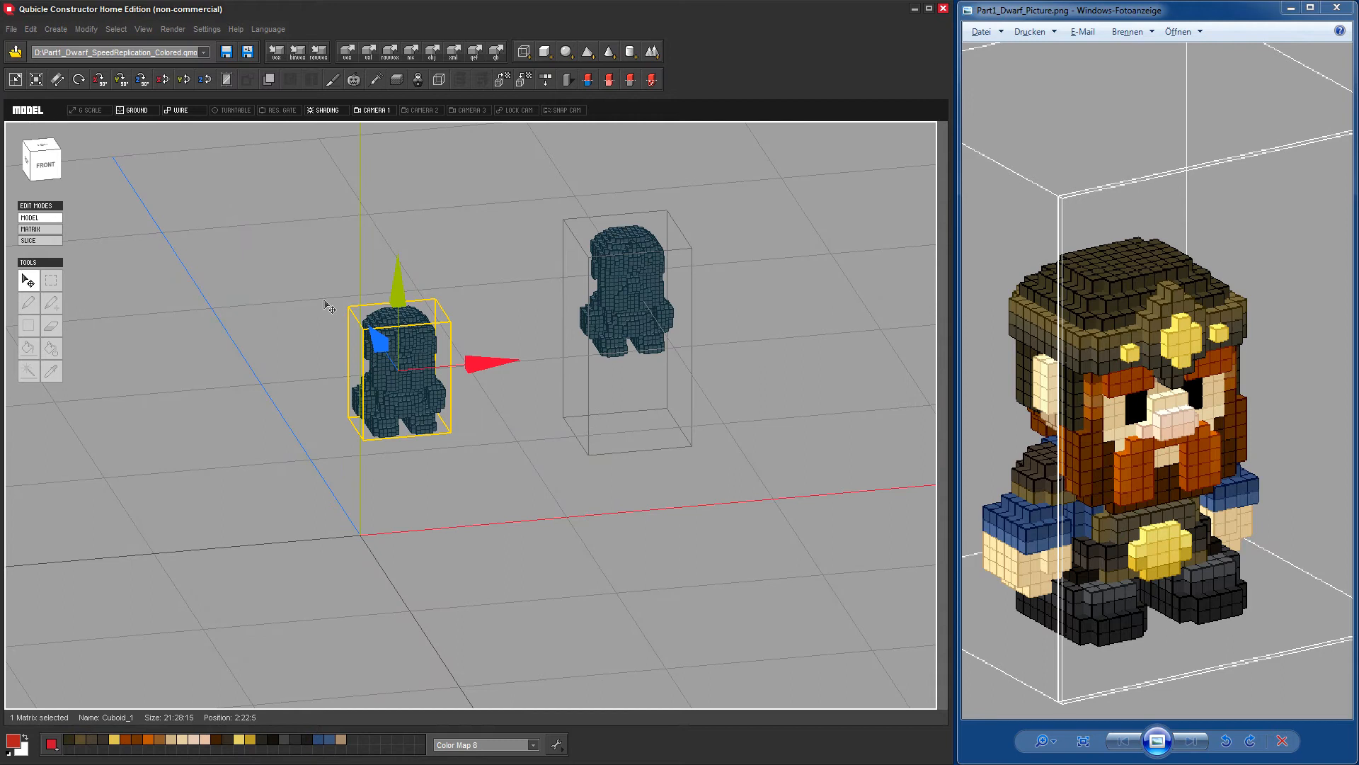
click(57, 79)
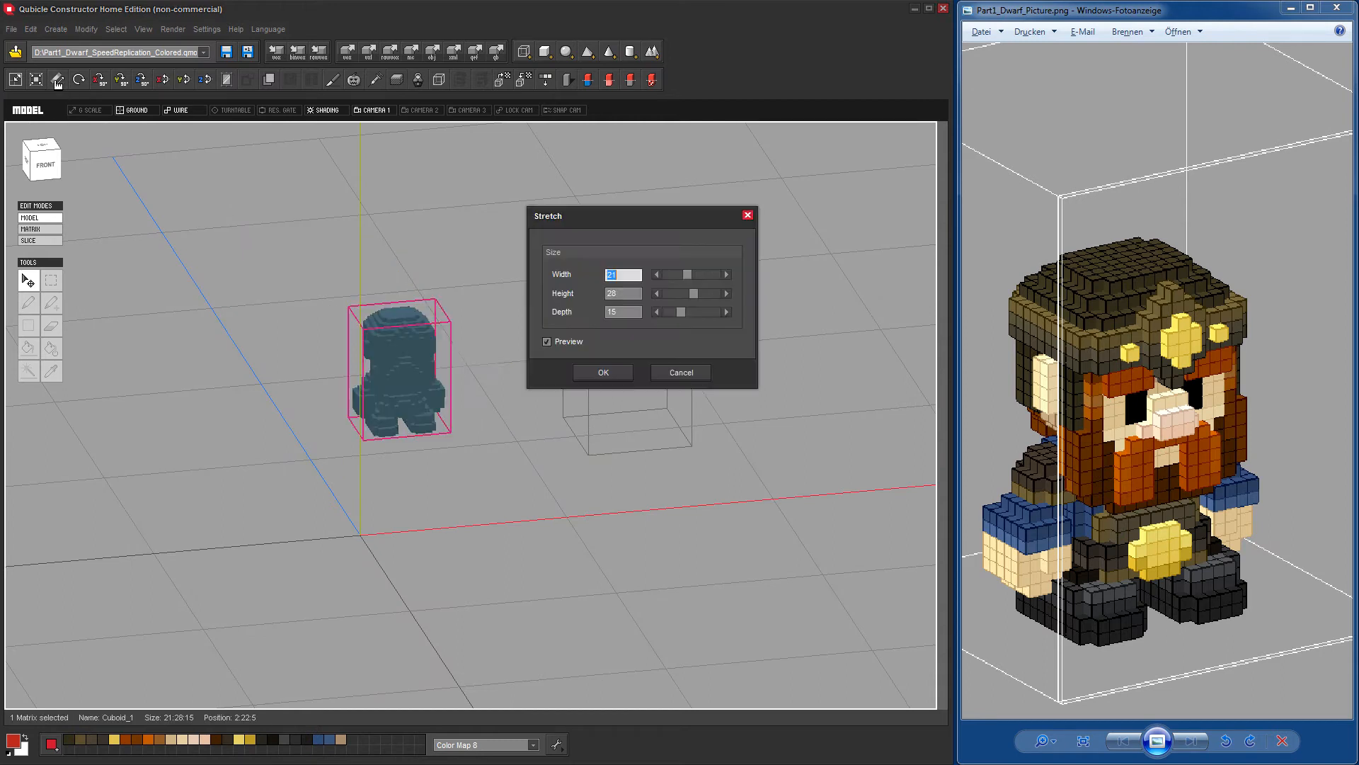
drag(661, 212, 245, 258)
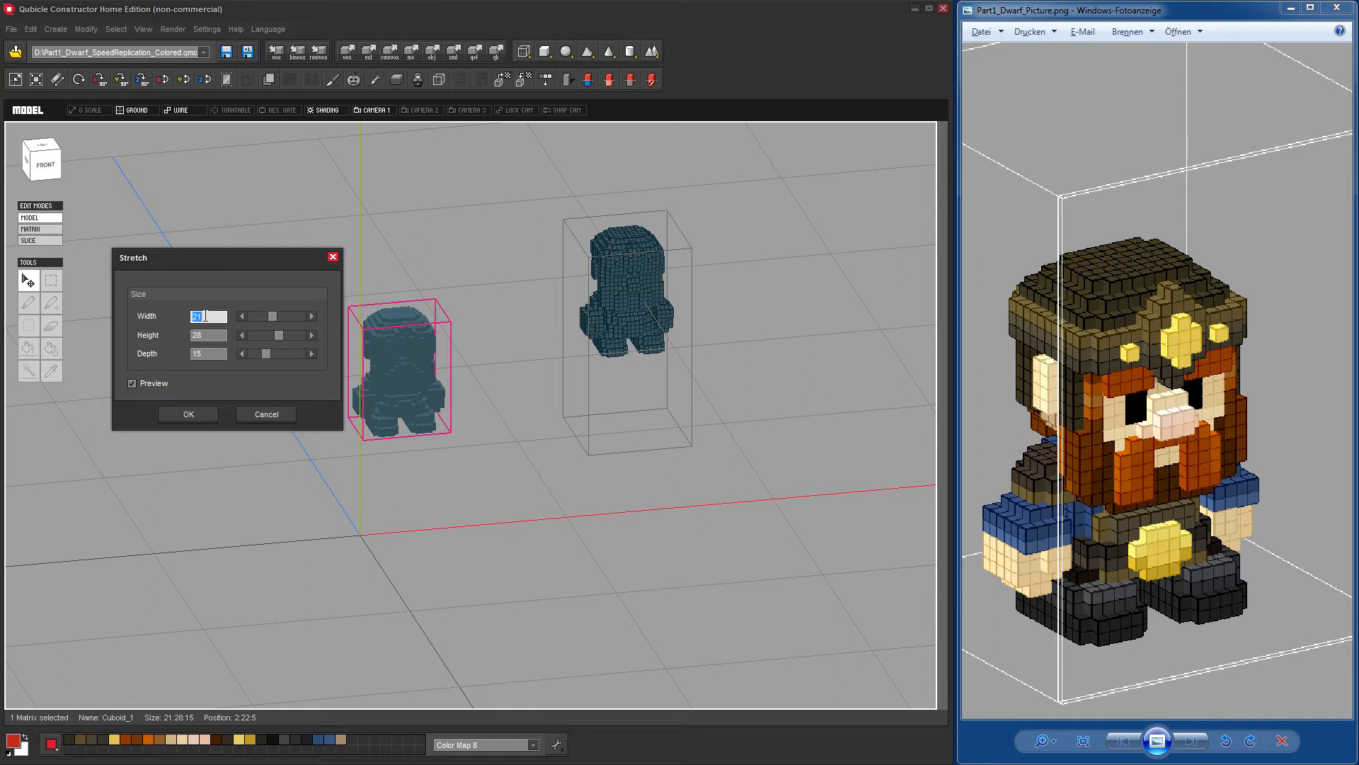
click(266, 414)
click(15, 79)
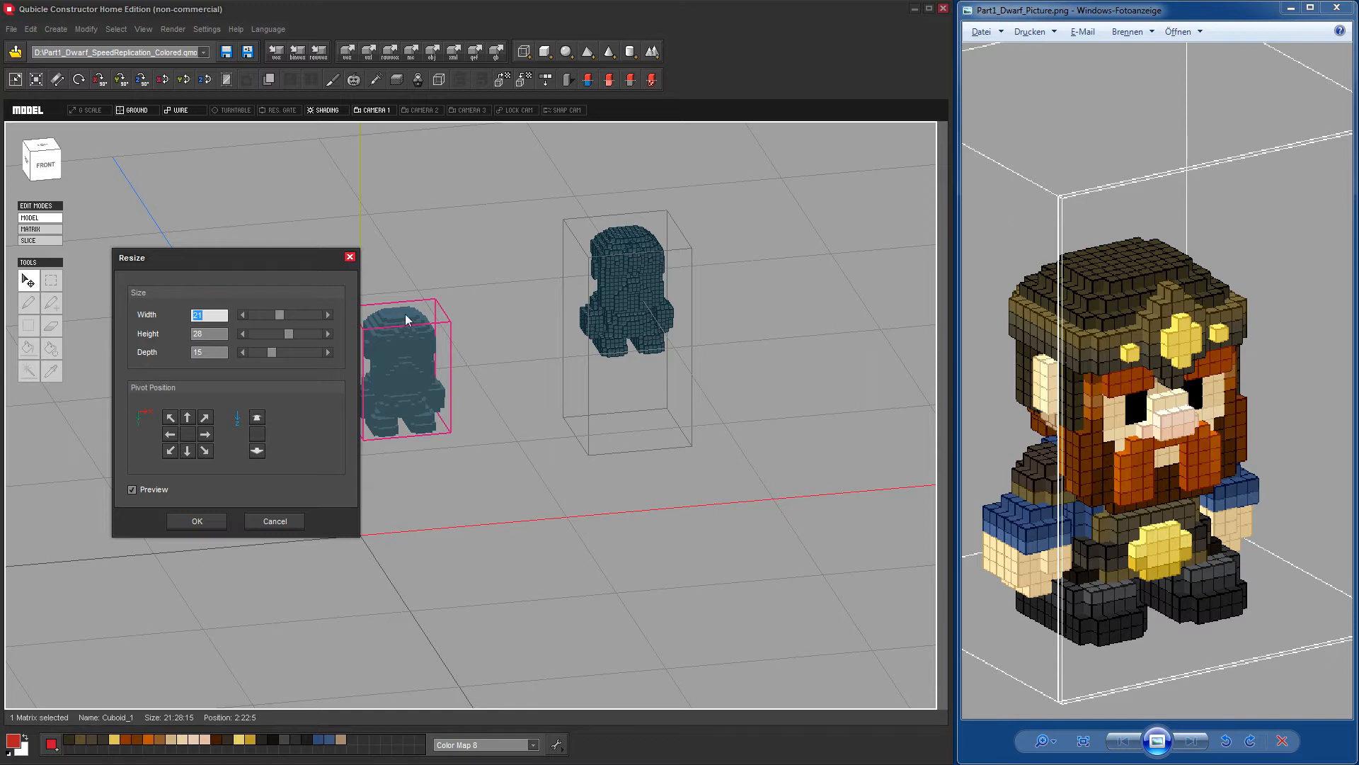
click(351, 258)
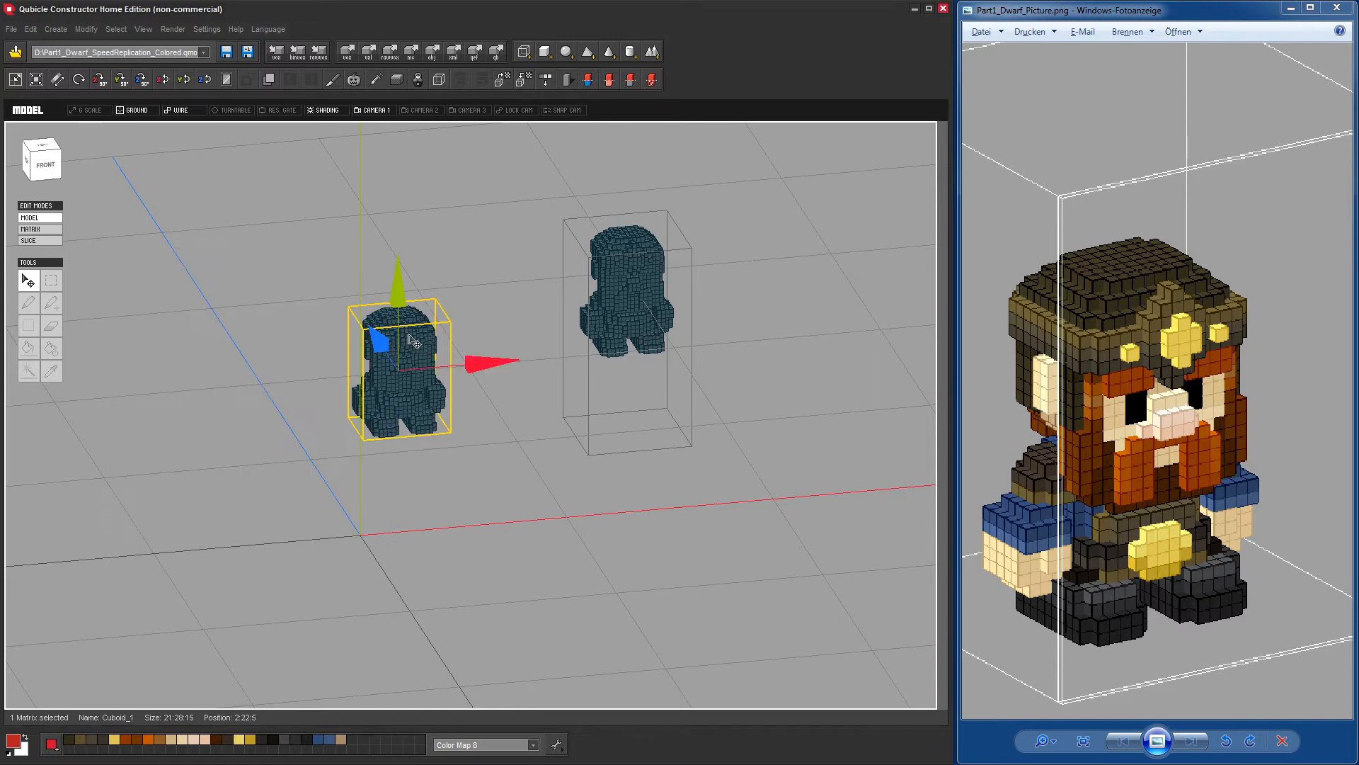
Stretch the selected dwarf to 45 cubes in width, height and depth, and undo the stretch.
click(60, 80)
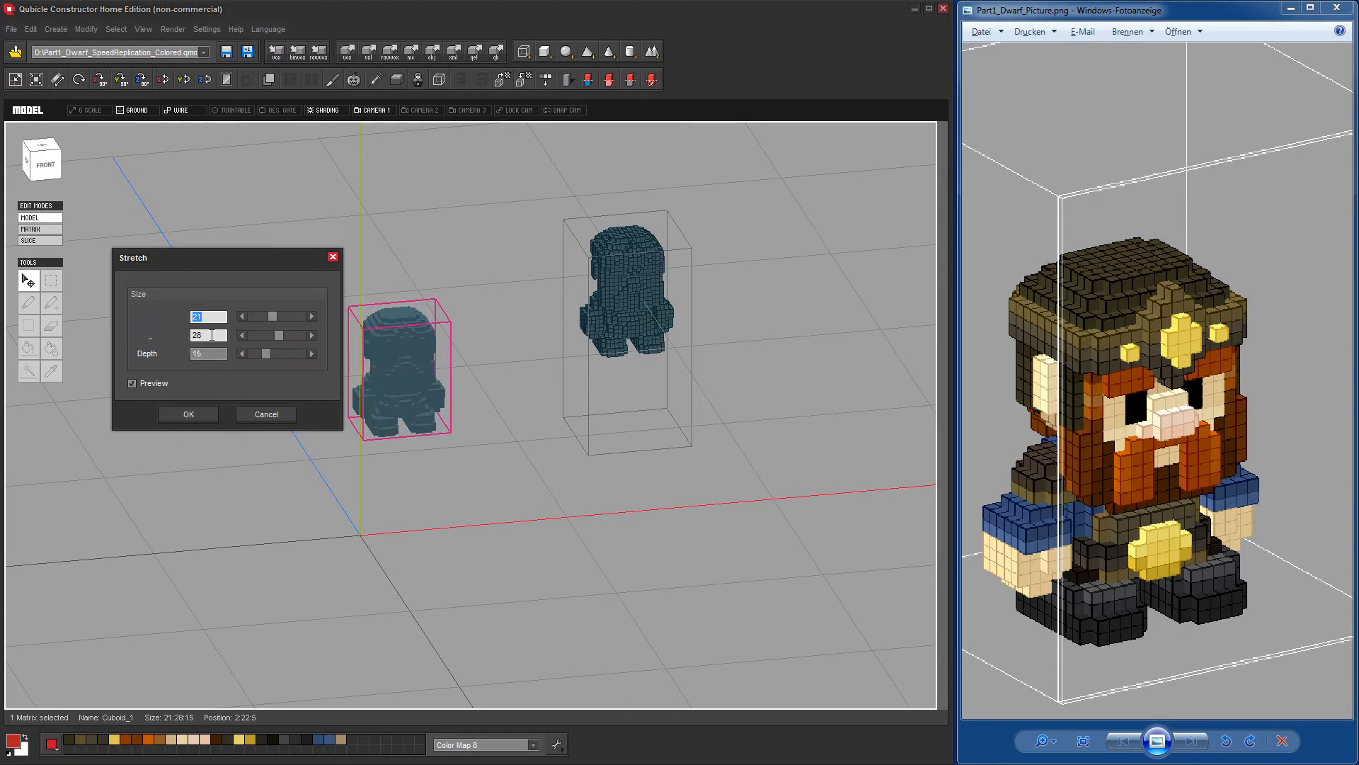
text(45)
key(Tab)
text(45)
key(Tab)
text(45)
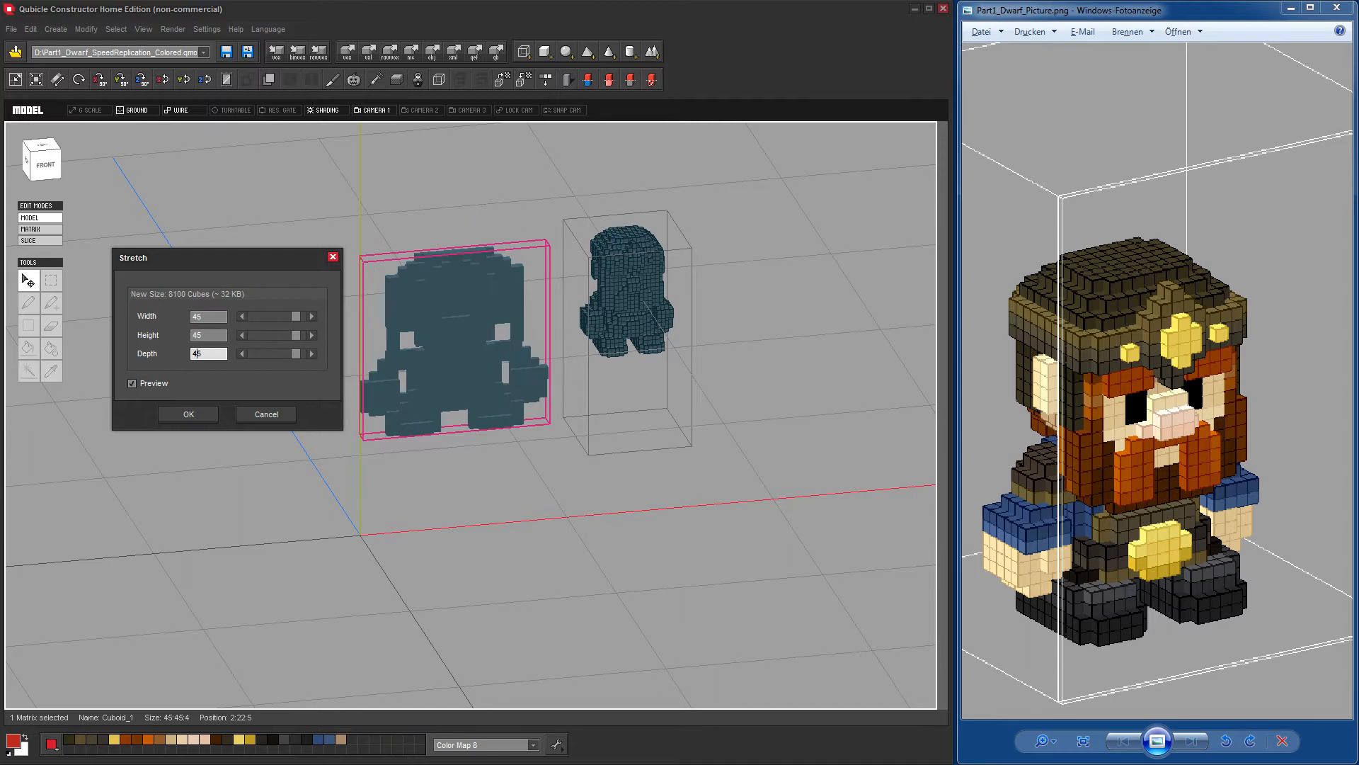
click(190, 416)
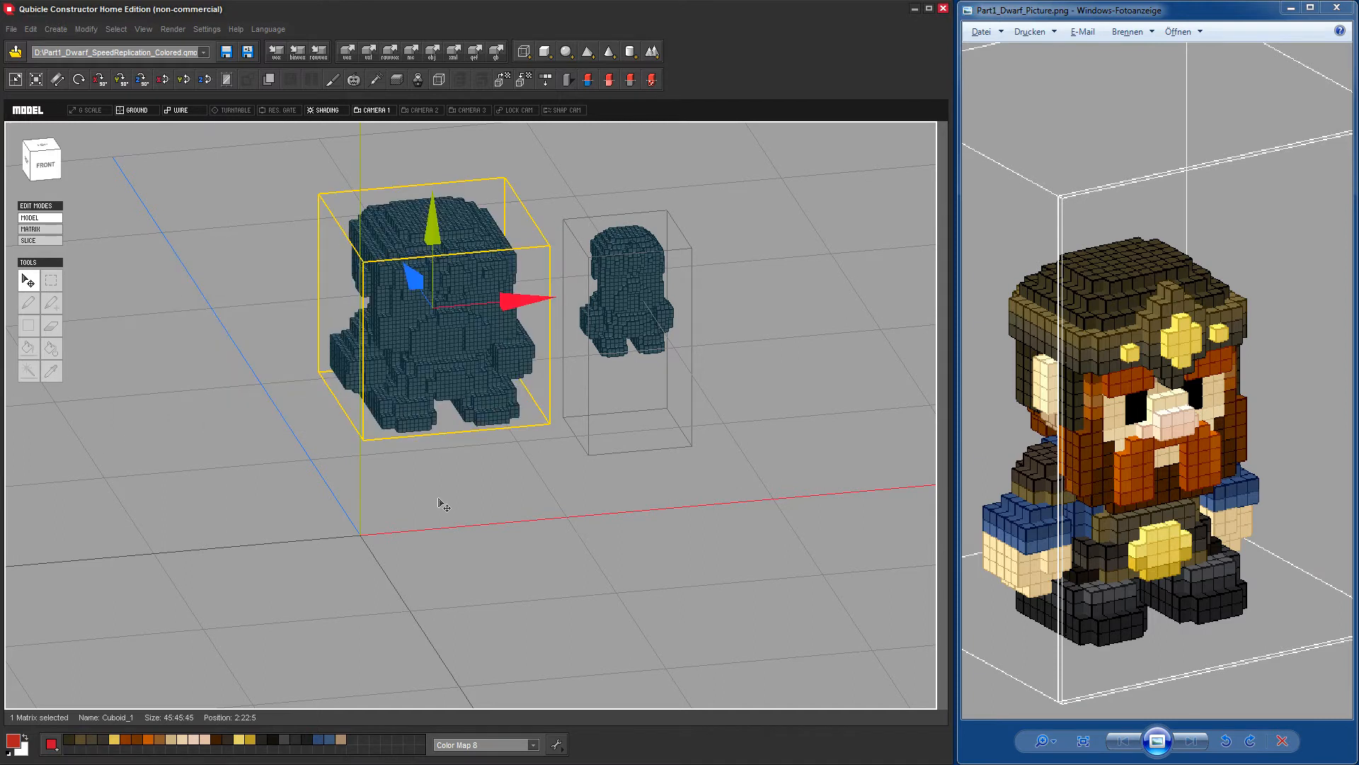
mouse_move(410, 522)
right_down()
mouse_move(489, 521)
mouse_move(512, 503)
mouse_move(470, 493)
mouse_move(367, 519)
mouse_move(413, 525)
mouse_move(399, 525)
right_up()
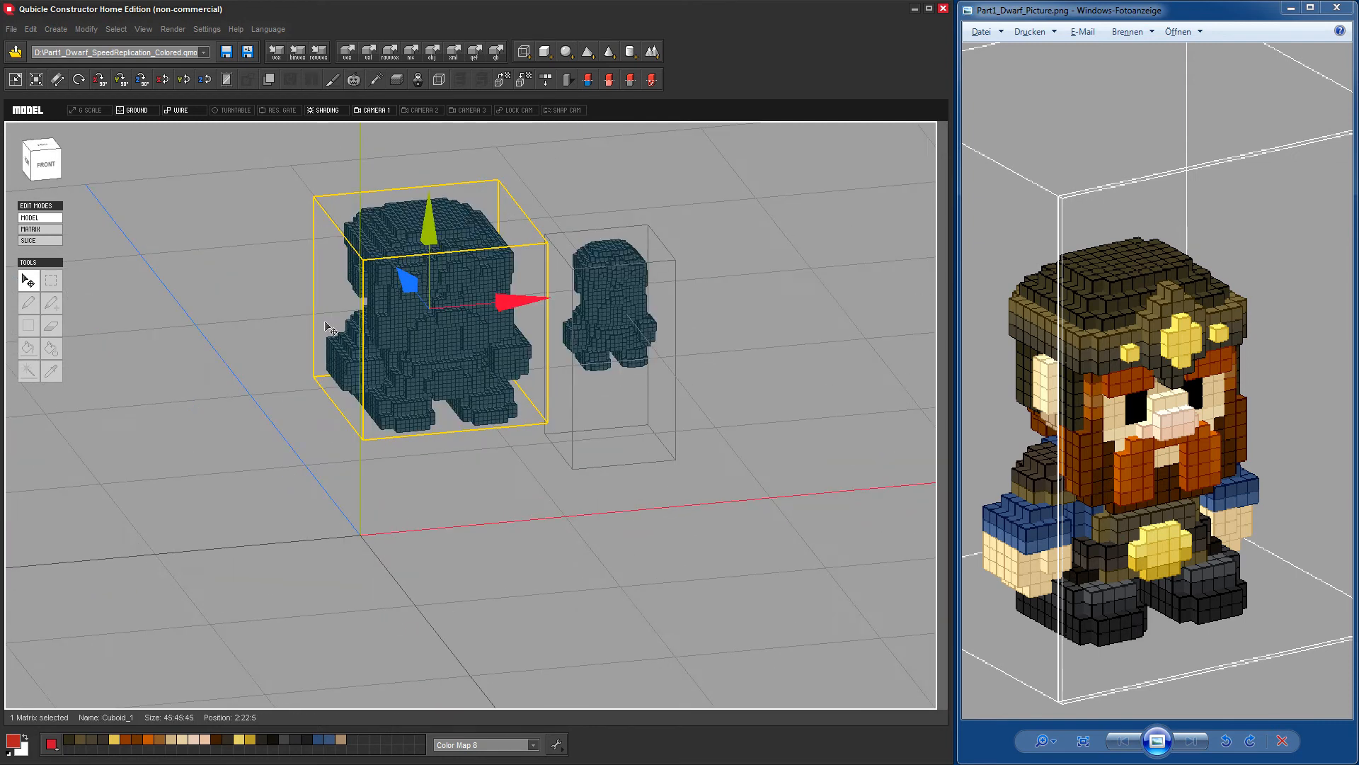
key(ctrl+z)
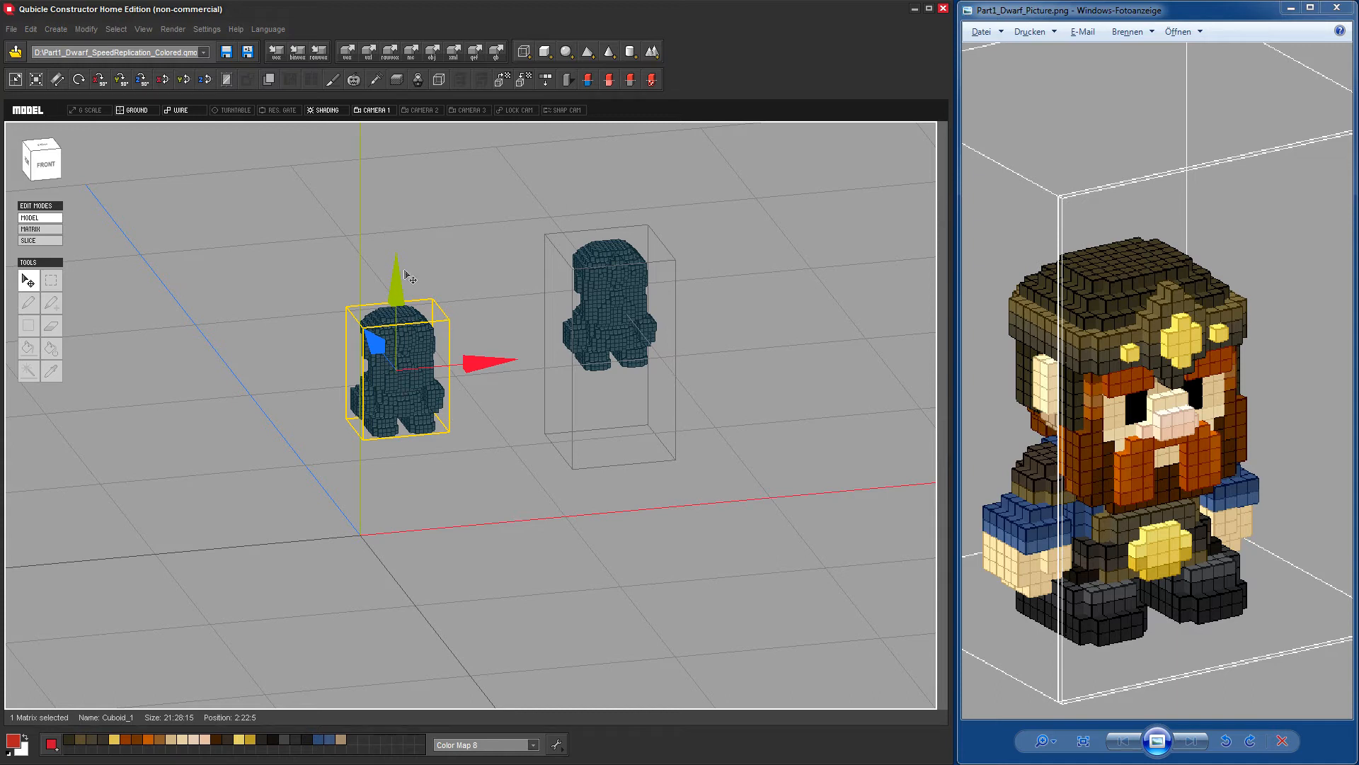
Move the selected dwarf vertically down to the ground and raise it high above the grid.
drag(400, 287, 400, 388)
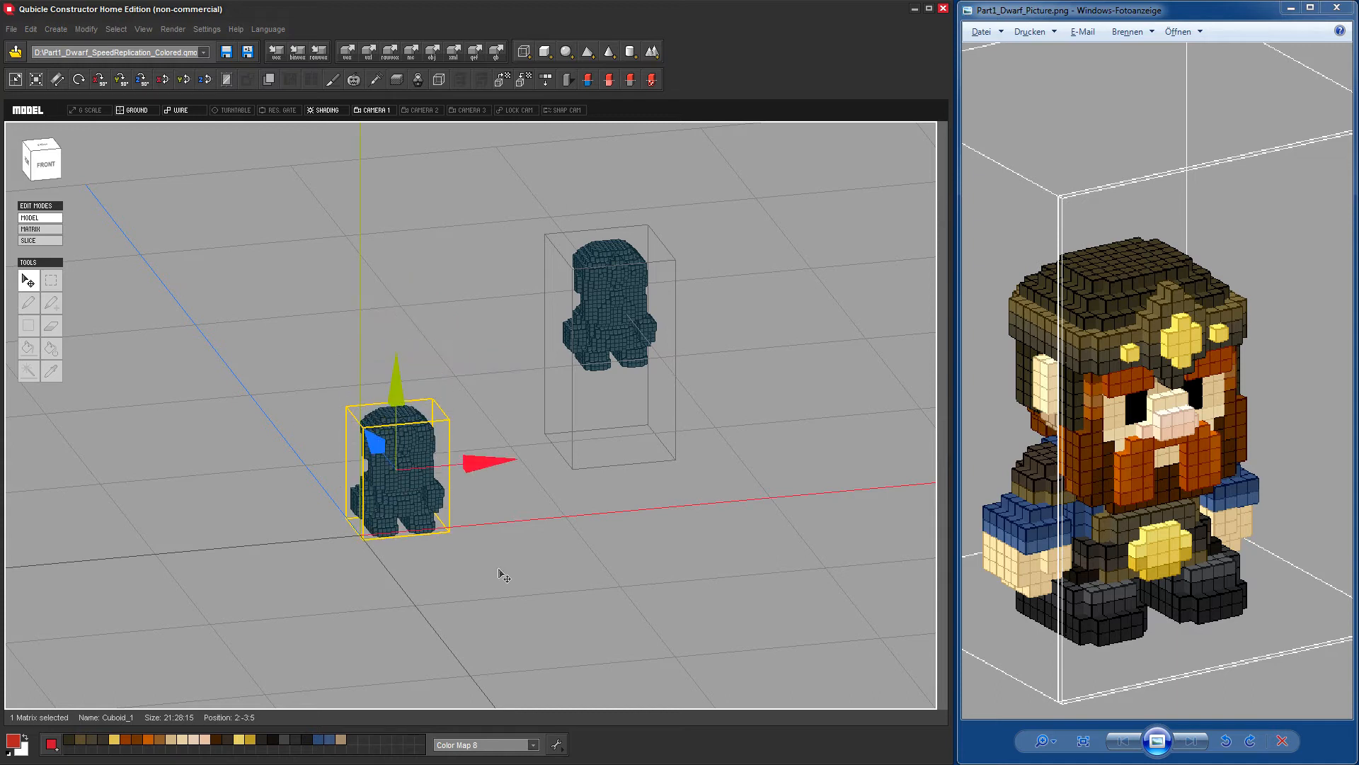
mouse_move(486, 533)
mouse_down()
mouse_move(479, 512)
mouse_move(482, 533)
mouse_up()
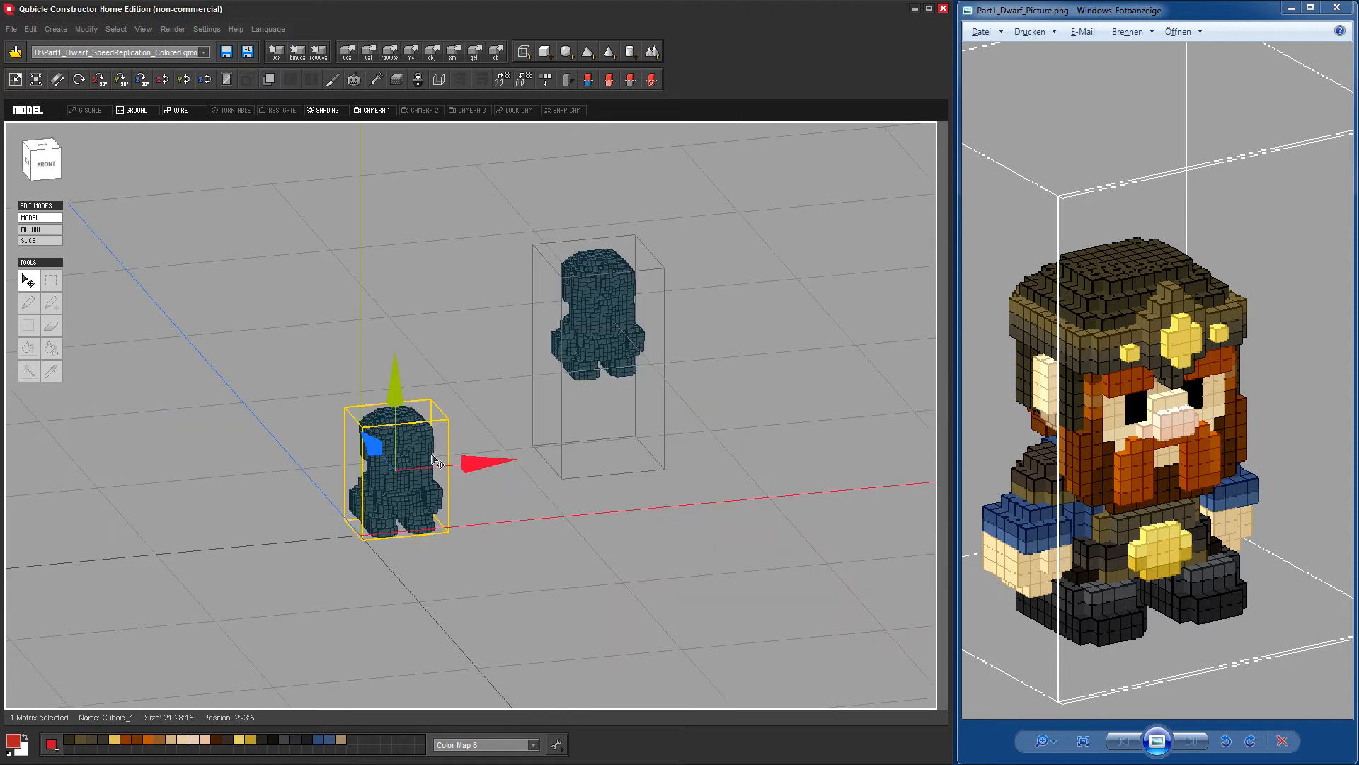
drag(400, 402, 413, 239)
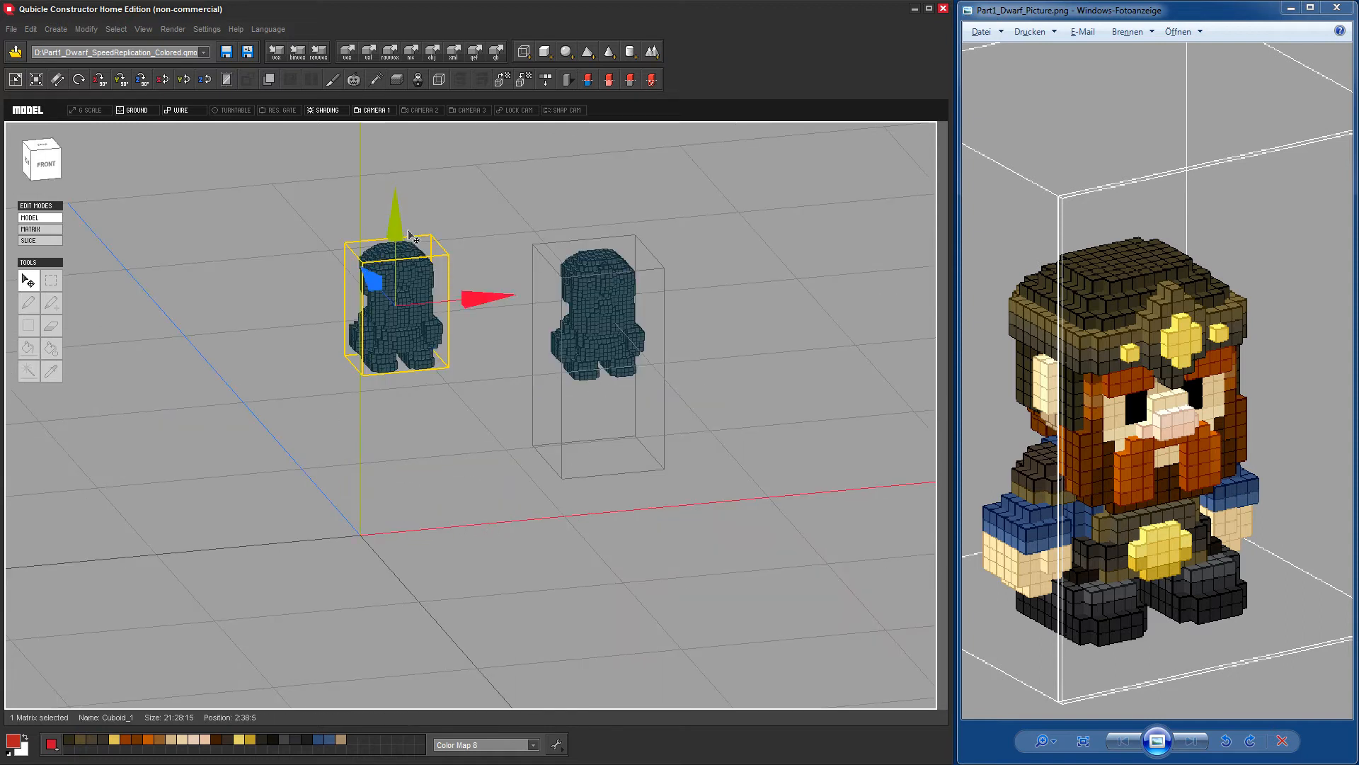
Paste a copy of the dwarf at the grid origin and delete the raised original.
key(ctrl+v)
click(397, 309)
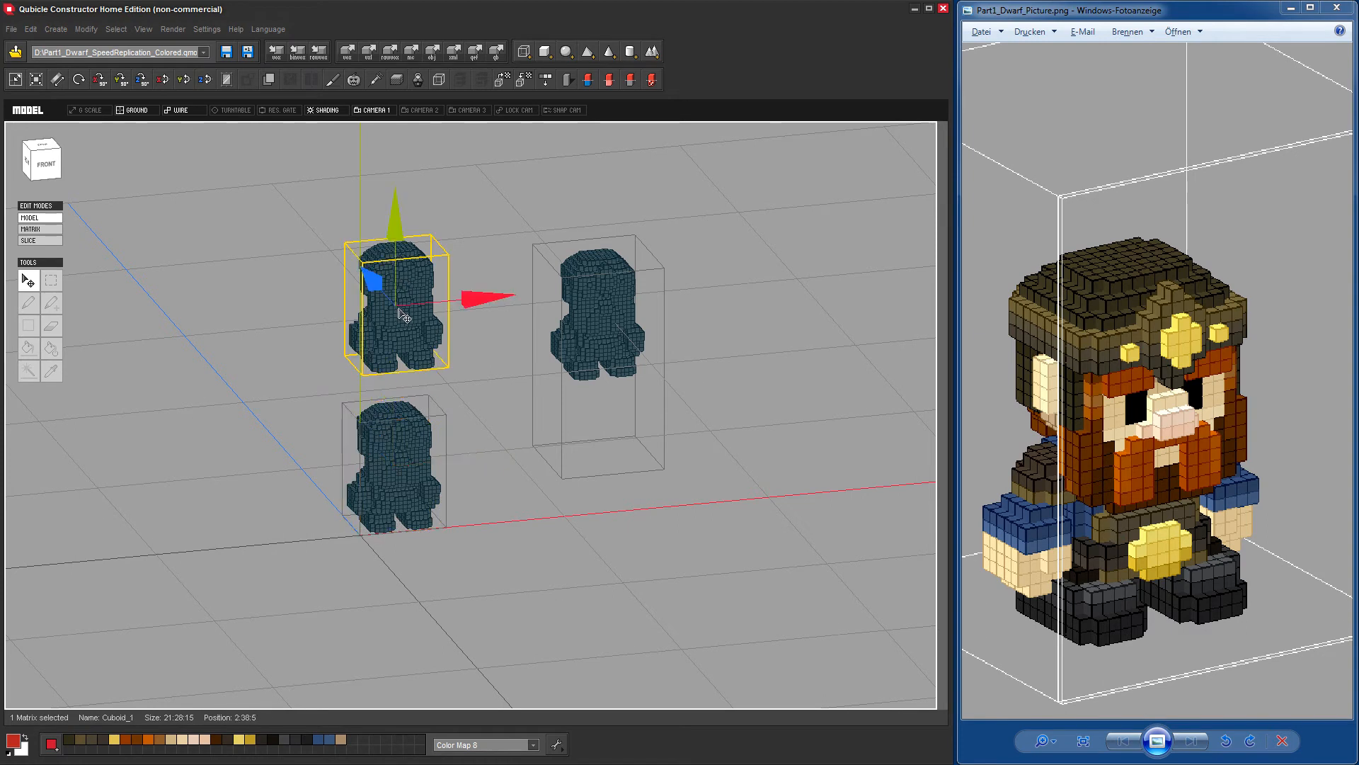
key(Delete)
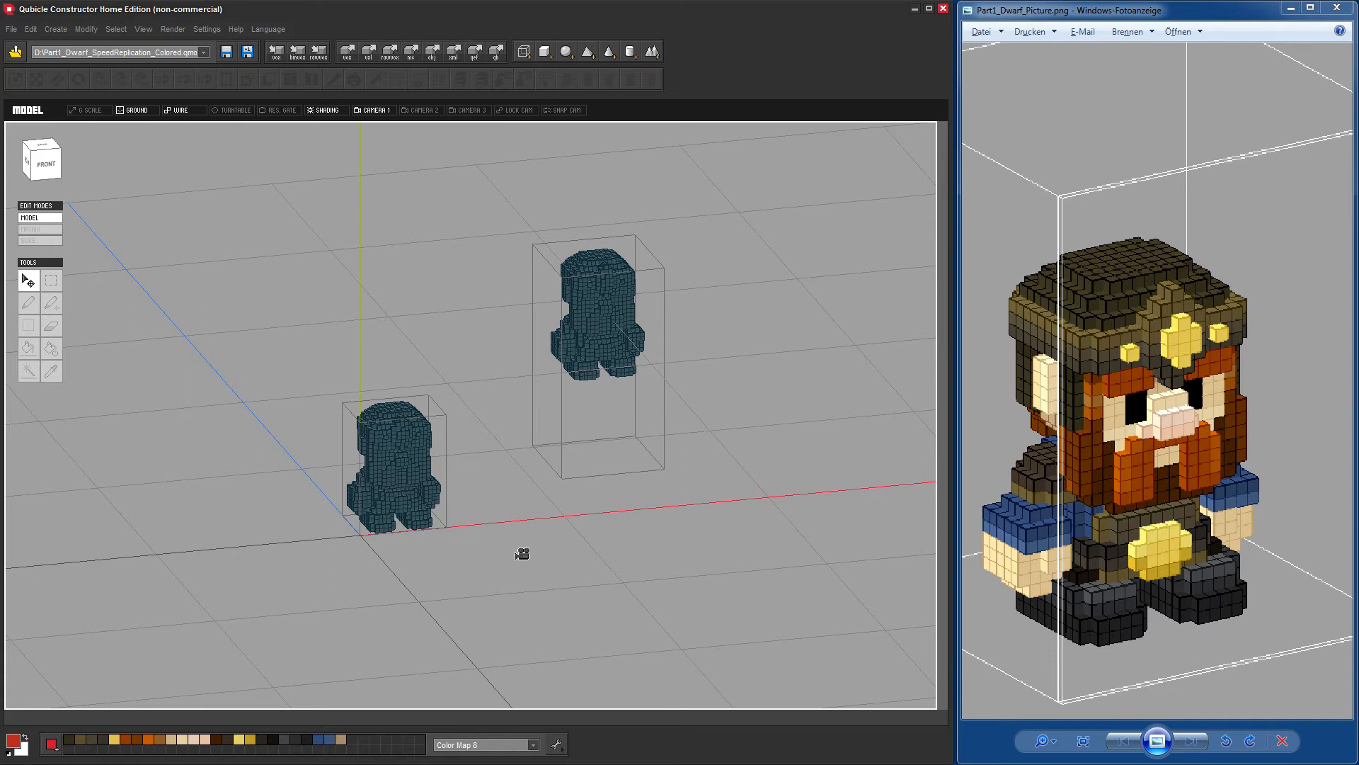
Select the dwarf copy at the origin and open its matrix for editing in Matrix mode.
right_drag(515, 548, 430, 520)
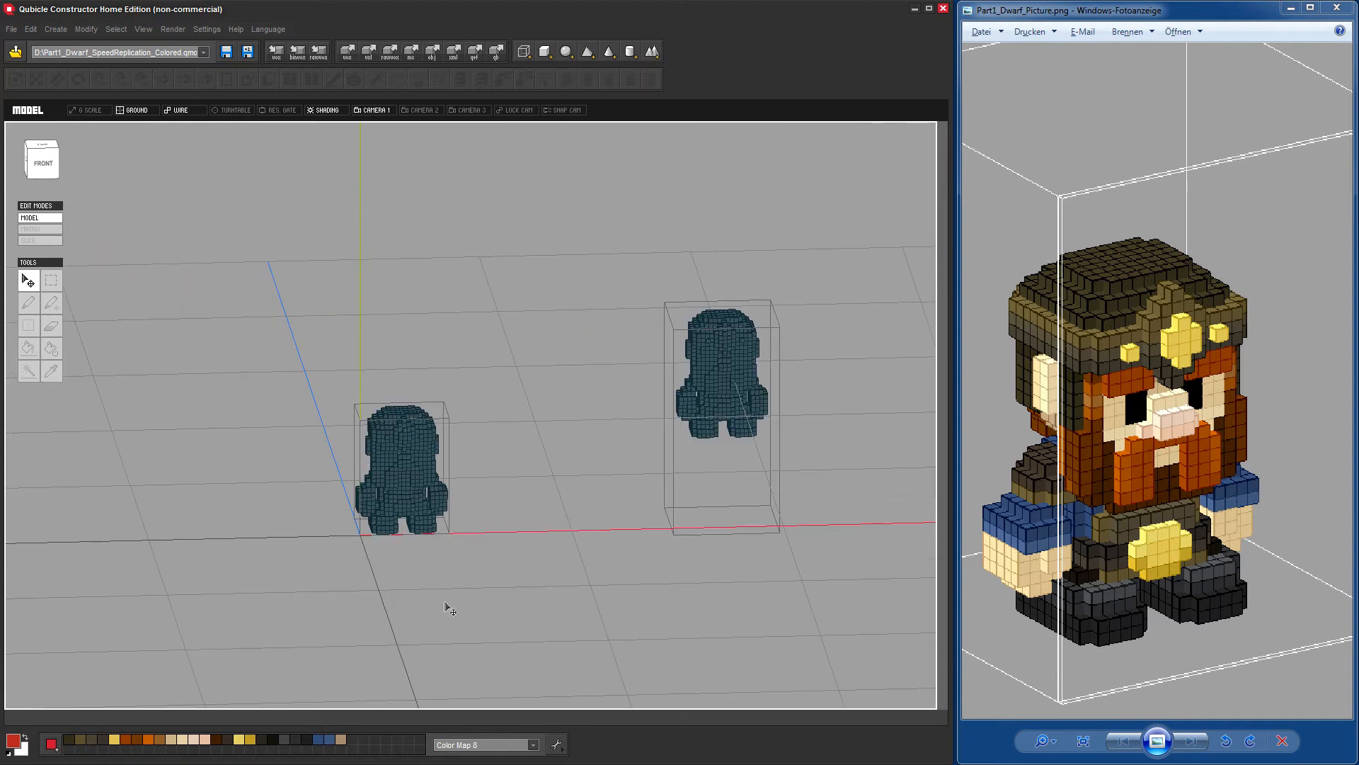
scroll(460, 586, up, 2)
right_drag(287, 559, 305, 574)
click(409, 408)
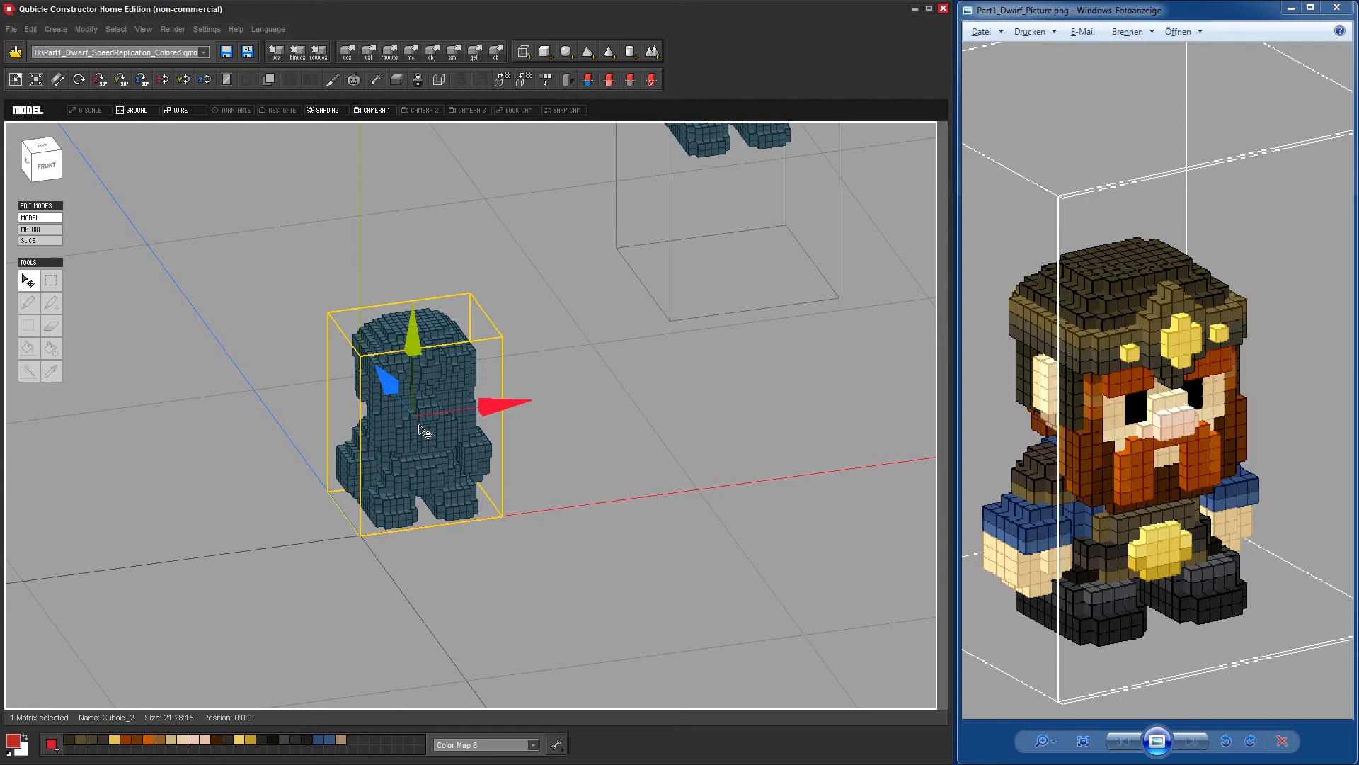
double_click(418, 429)
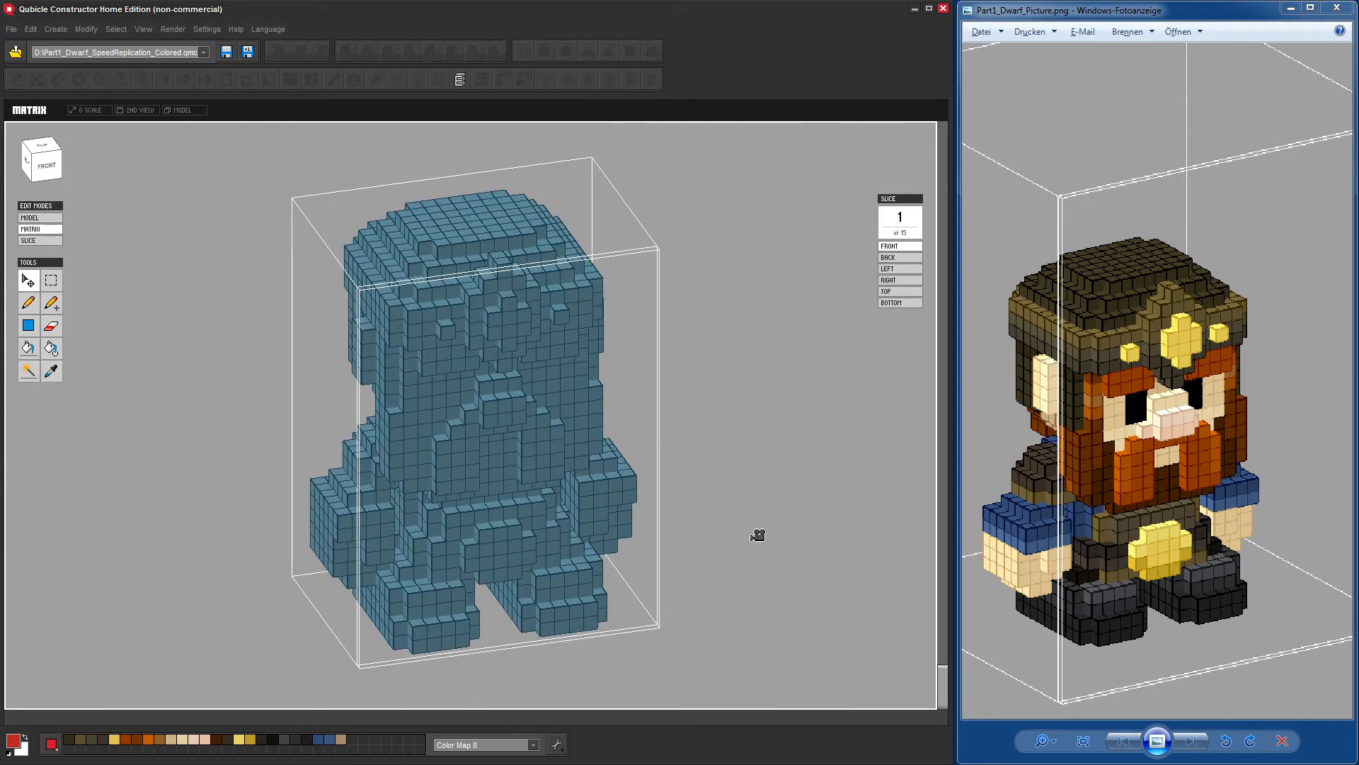
Paint the flat top of the dwarf's helmet and the front of its next tier with the Pencil in the darkest brown palette colour.
right_drag(758, 536, 758, 507)
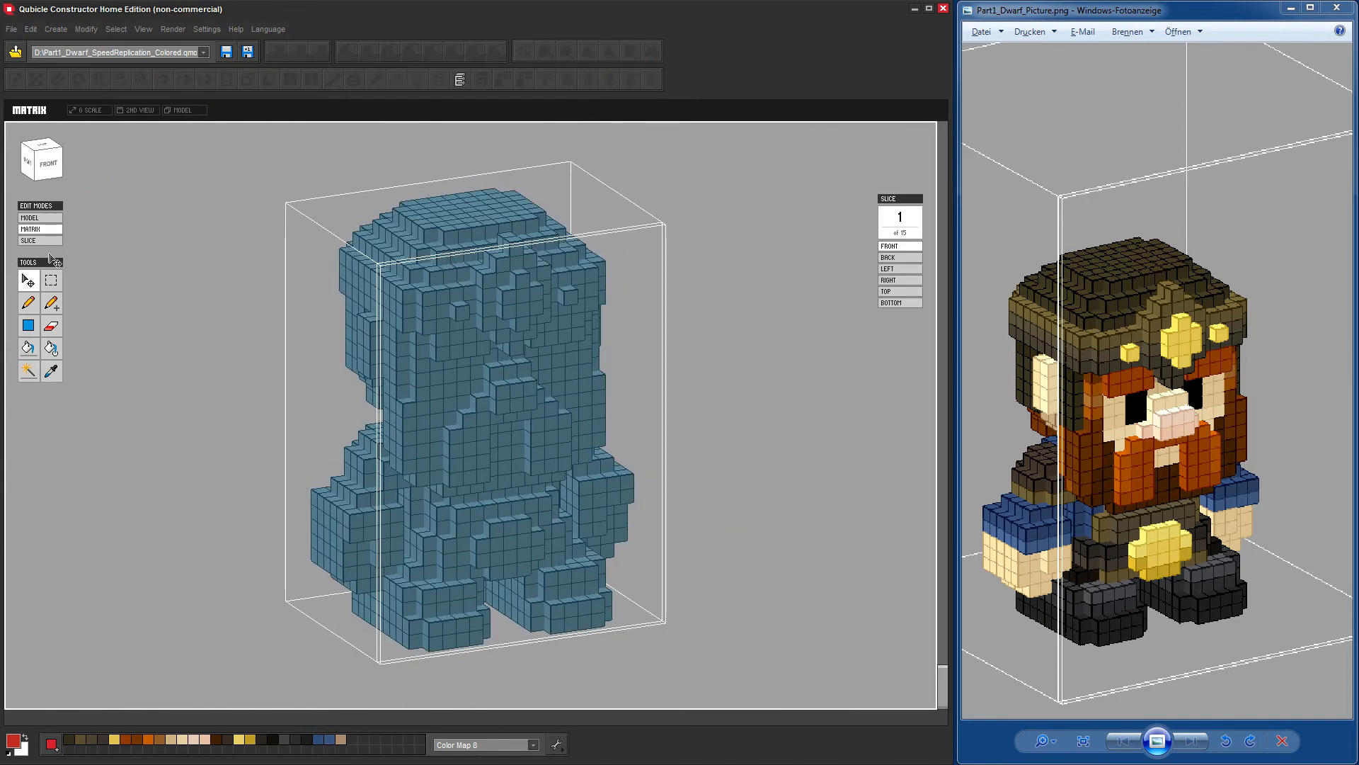
click(32, 303)
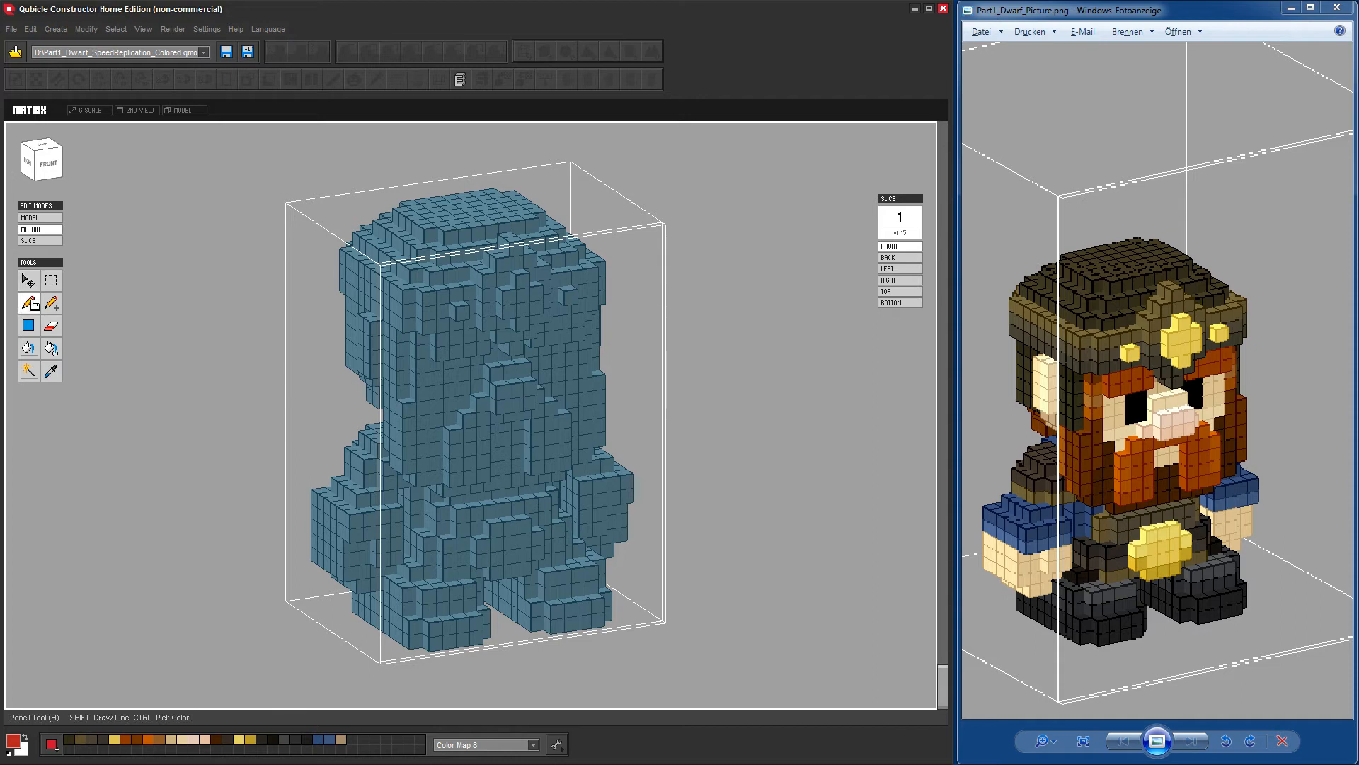
right_drag(777, 402, 783, 416)
click(71, 739)
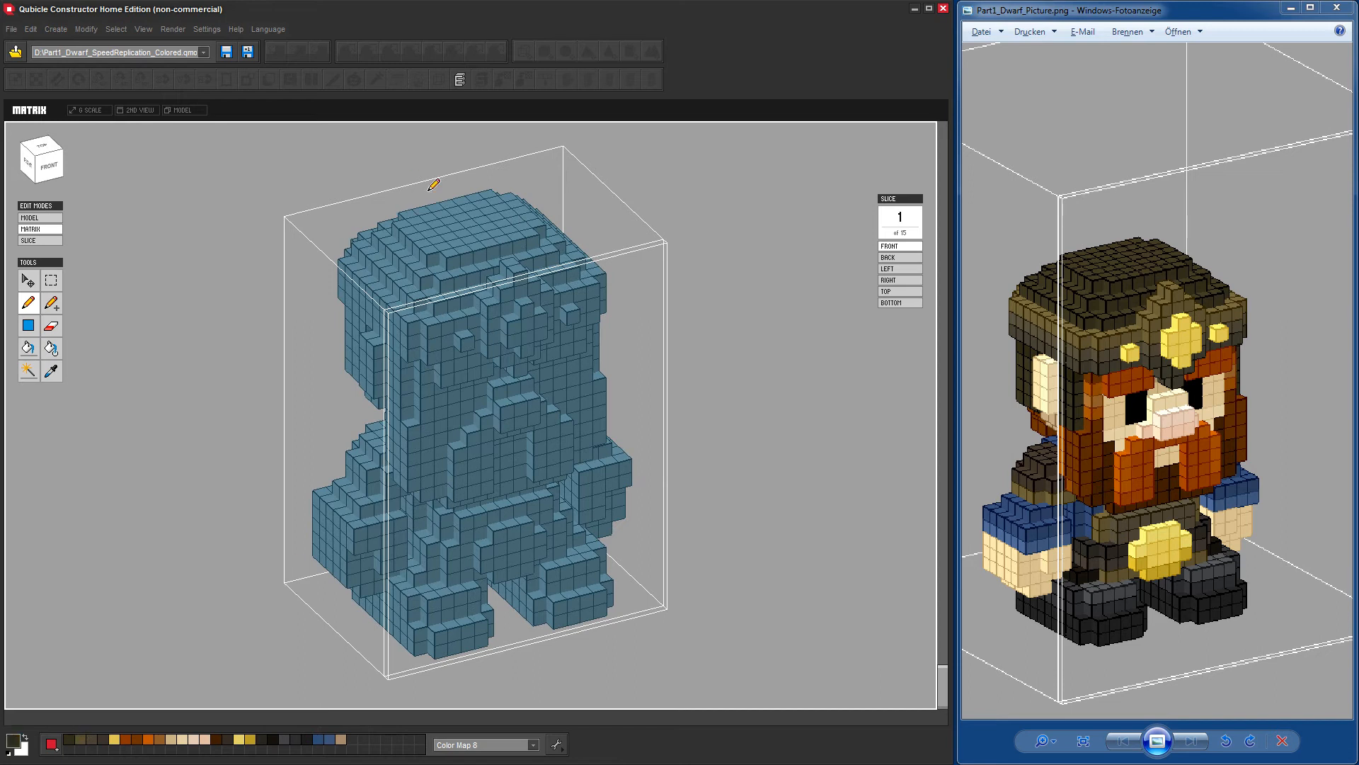
mouse_move(402, 212)
mouse_down()
mouse_move(497, 197)
mouse_move(485, 245)
mouse_move(457, 252)
mouse_up()
mouse_move(415, 212)
mouse_down()
mouse_move(442, 252)
mouse_move(456, 235)
mouse_up()
click(448, 217)
click(481, 216)
click(450, 239)
click(428, 254)
click(408, 228)
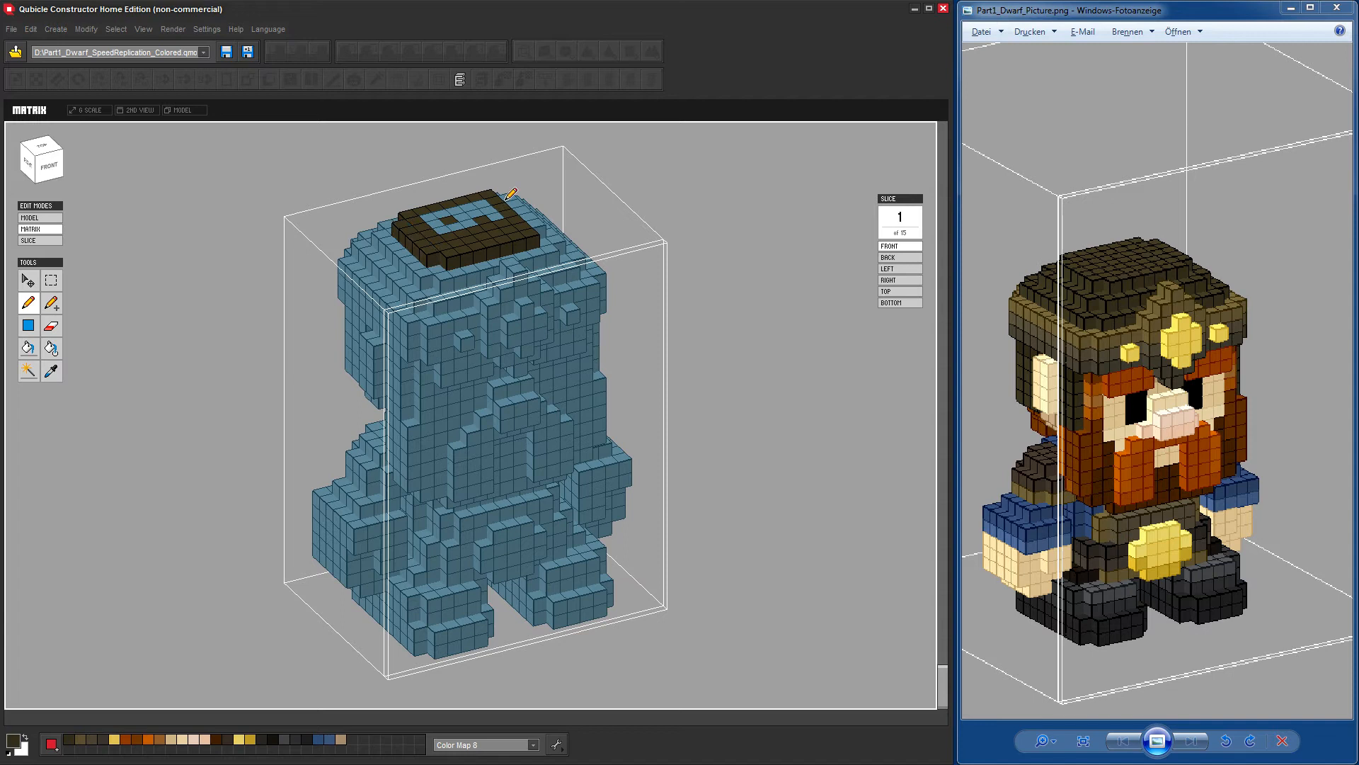
drag(509, 199, 536, 222)
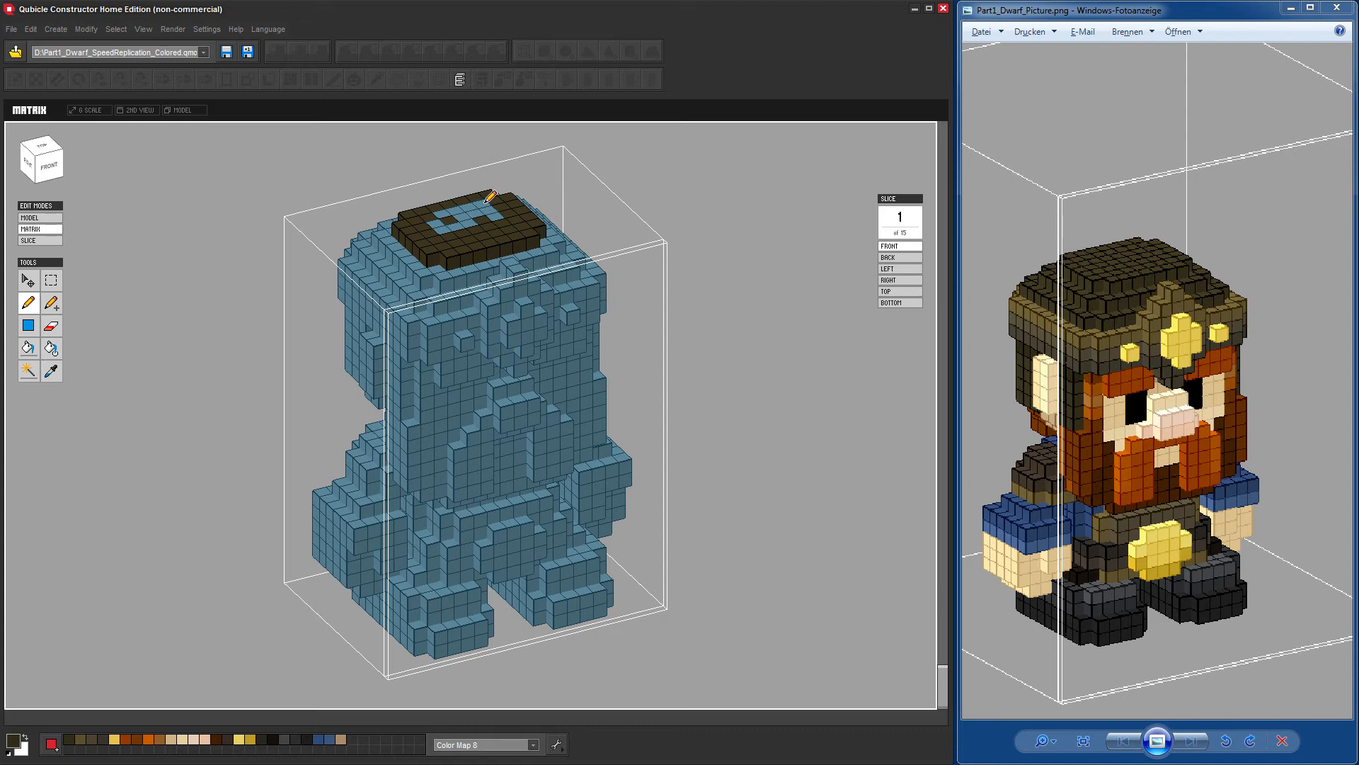
mouse_move(442, 214)
mouse_down()
mouse_move(485, 202)
mouse_move(381, 240)
mouse_move(451, 274)
mouse_move(561, 250)
mouse_up()
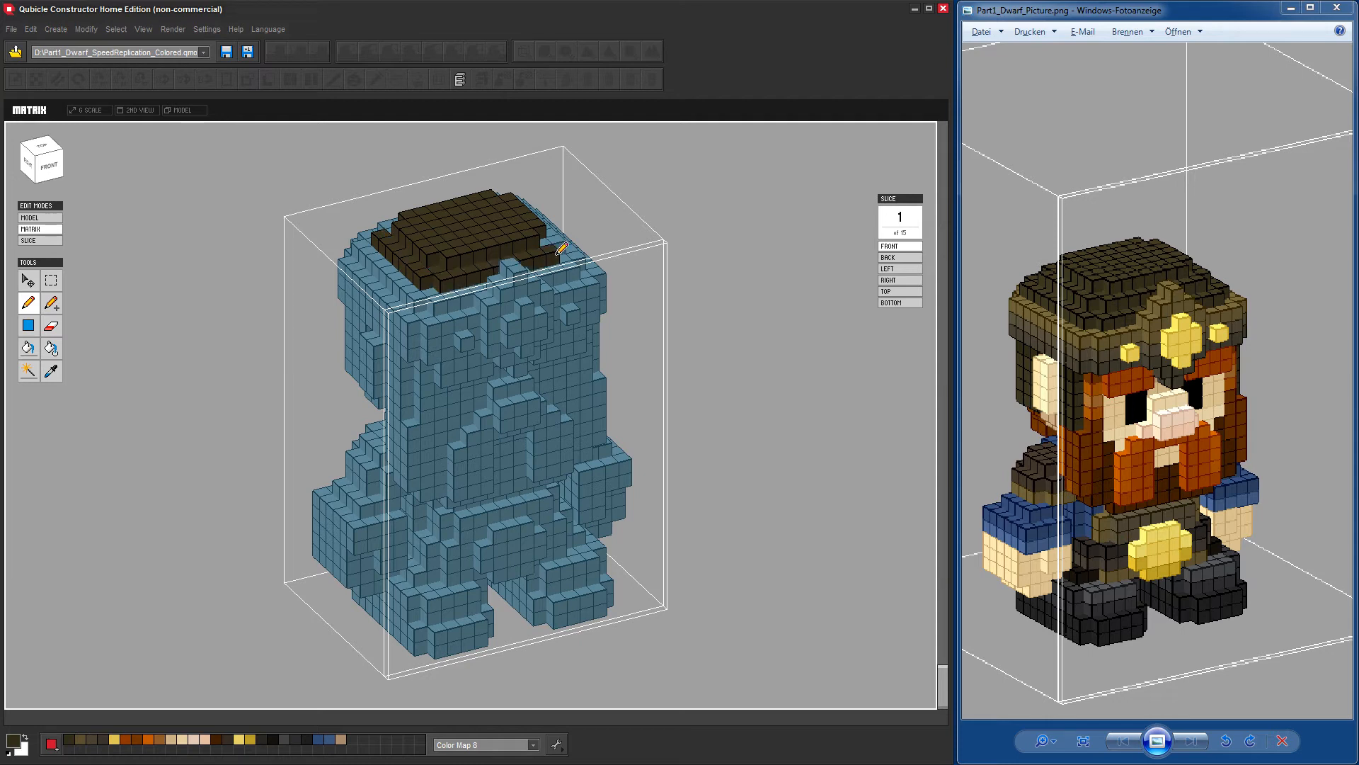
Extend the dark brown colour along the helmet's second tier on one side and across the back.
right_drag(761, 317, 630, 365)
drag(482, 323, 563, 302)
right_drag(753, 321, 602, 341)
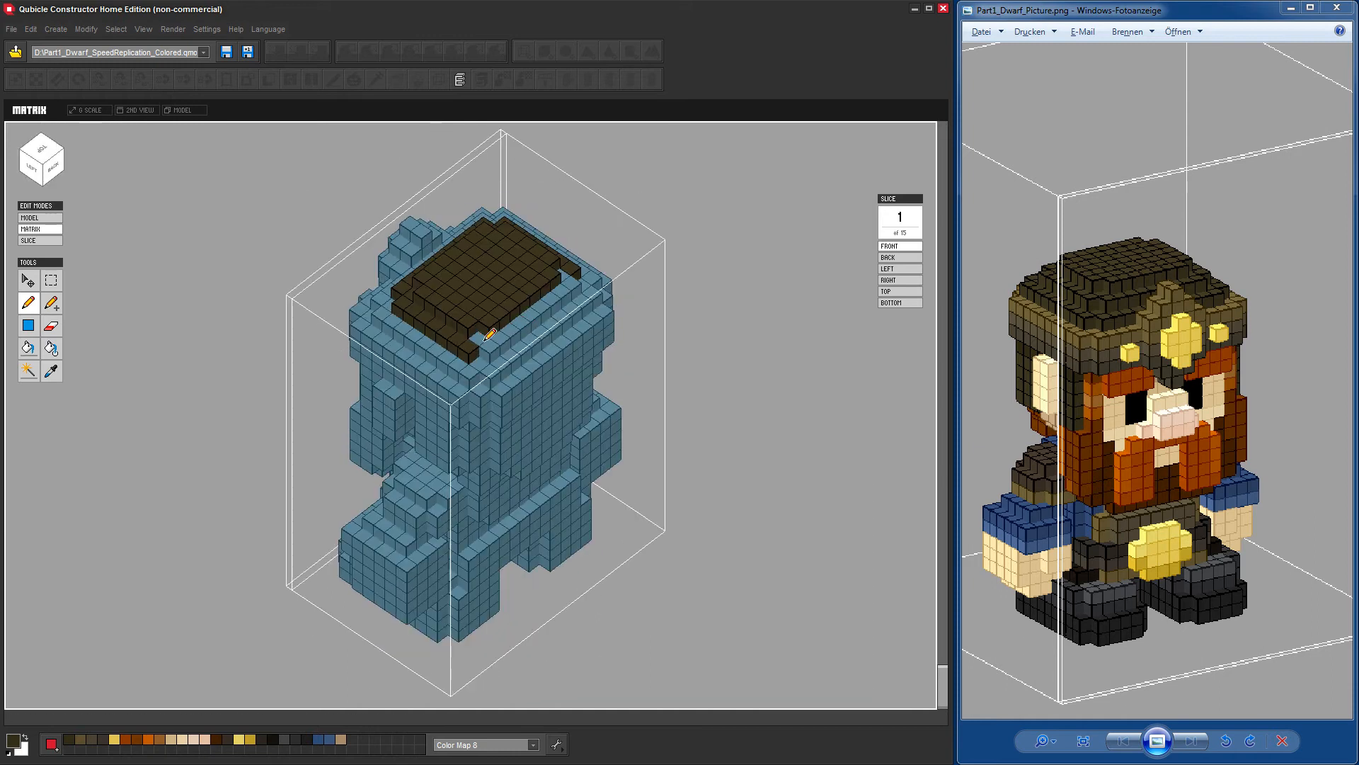
drag(483, 341, 488, 348)
shift+click(569, 286)
Paint the remaining side of the helmet's second tier and one side and the front of its third tier in dark brown.
right_drag(783, 375, 481, 362)
click(426, 352)
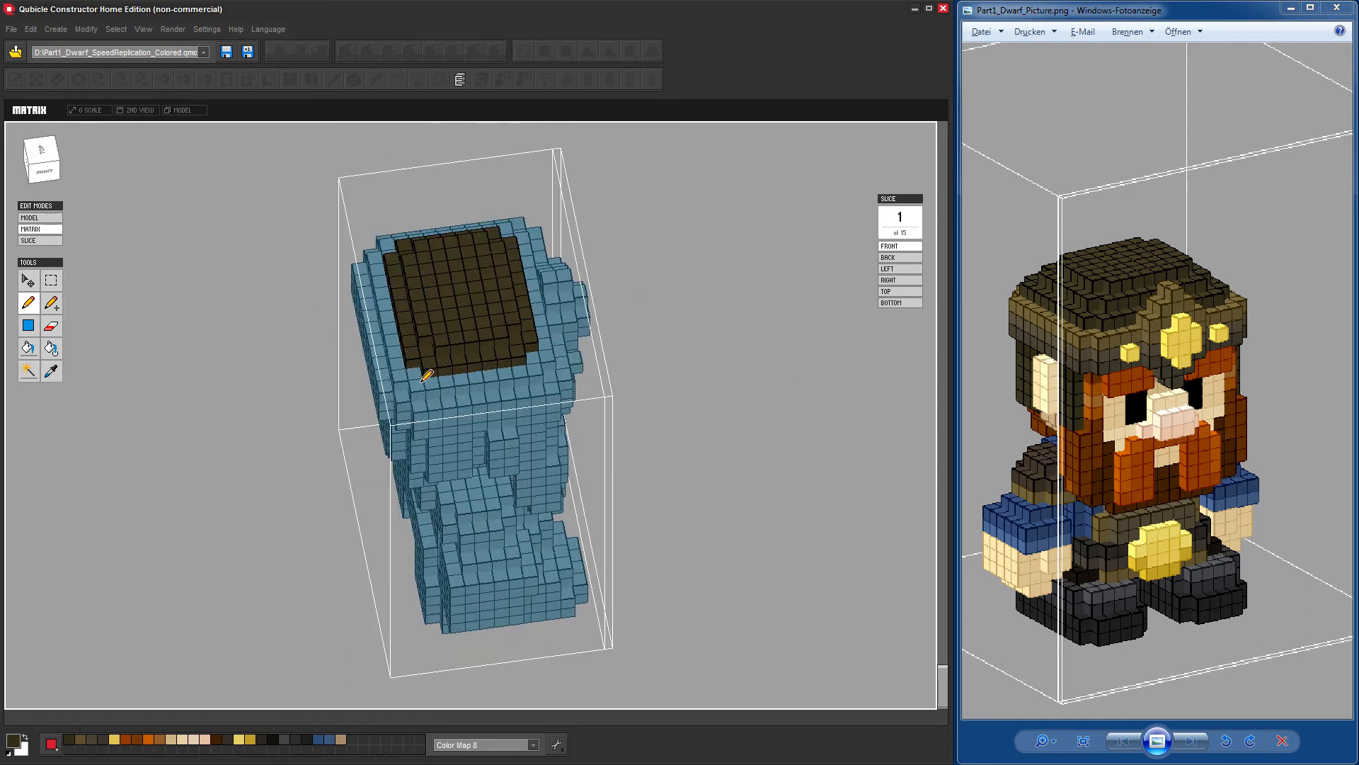
click(421, 383)
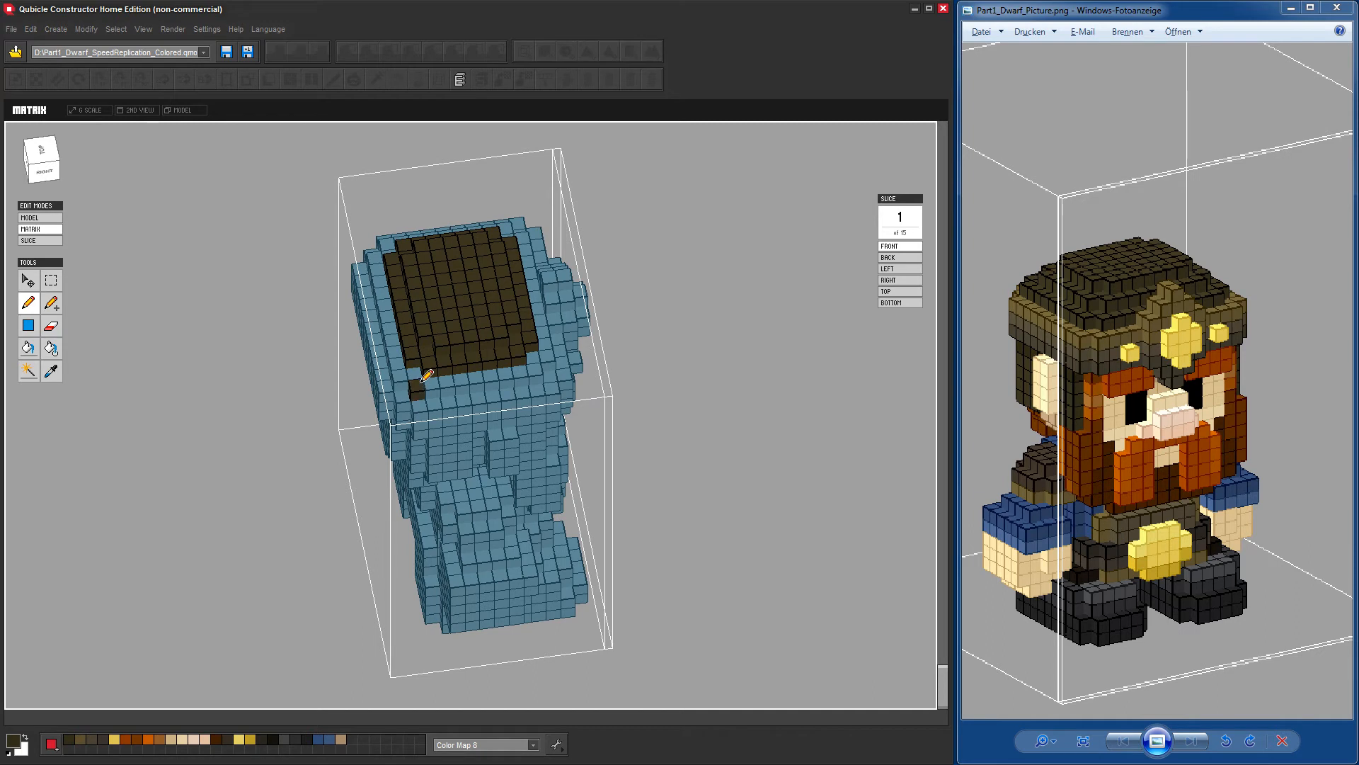
shift+click(537, 366)
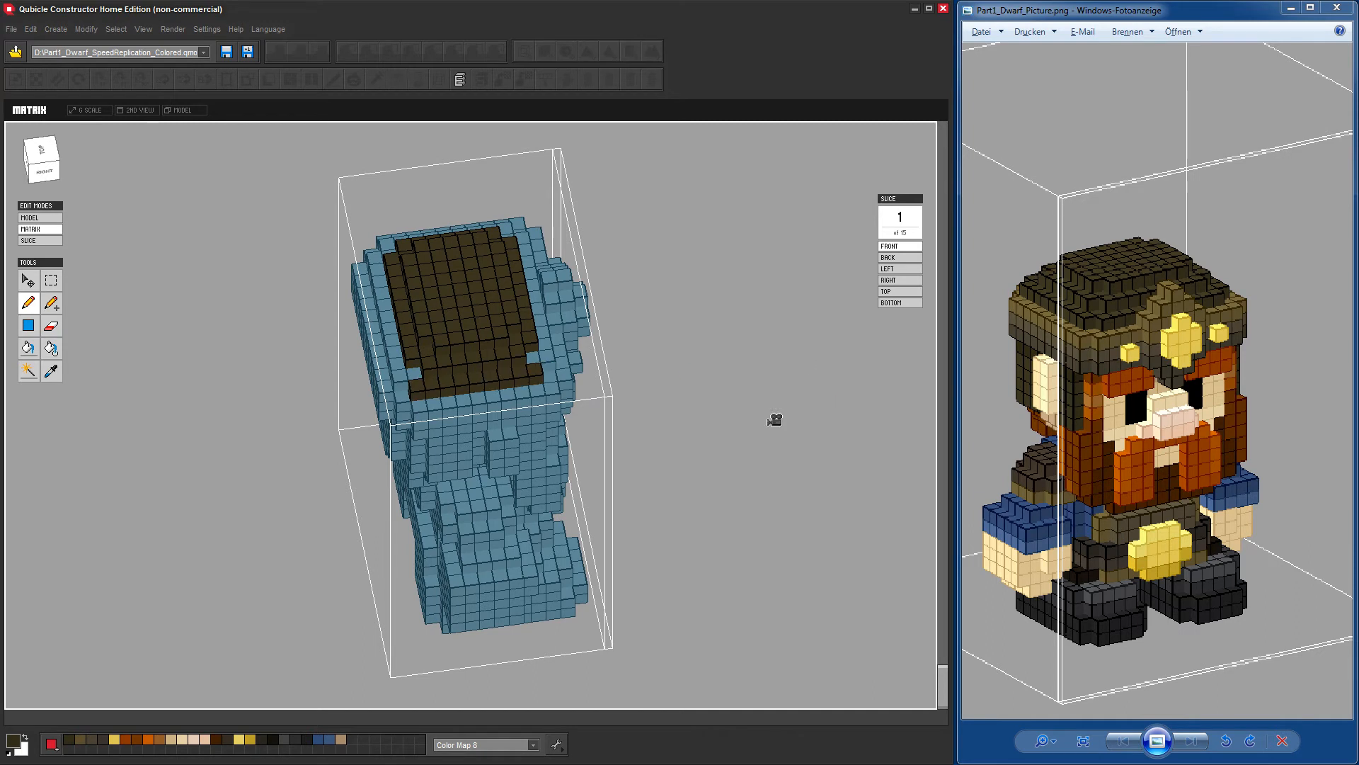
right_drag(774, 418, 394, 307)
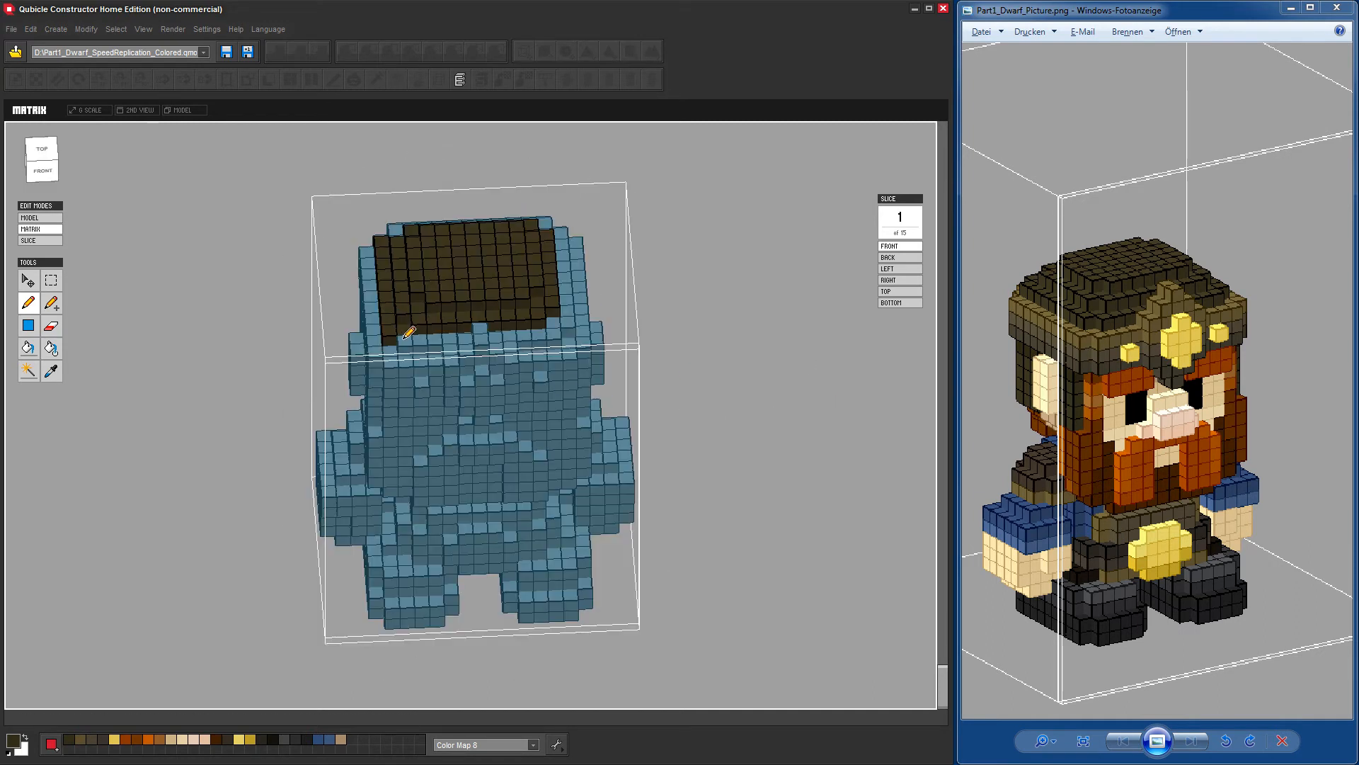
shift+click(553, 337)
Extend the dark brown colour along the other side and the back of the helmet's third tier.
right_drag(786, 364, 457, 368)
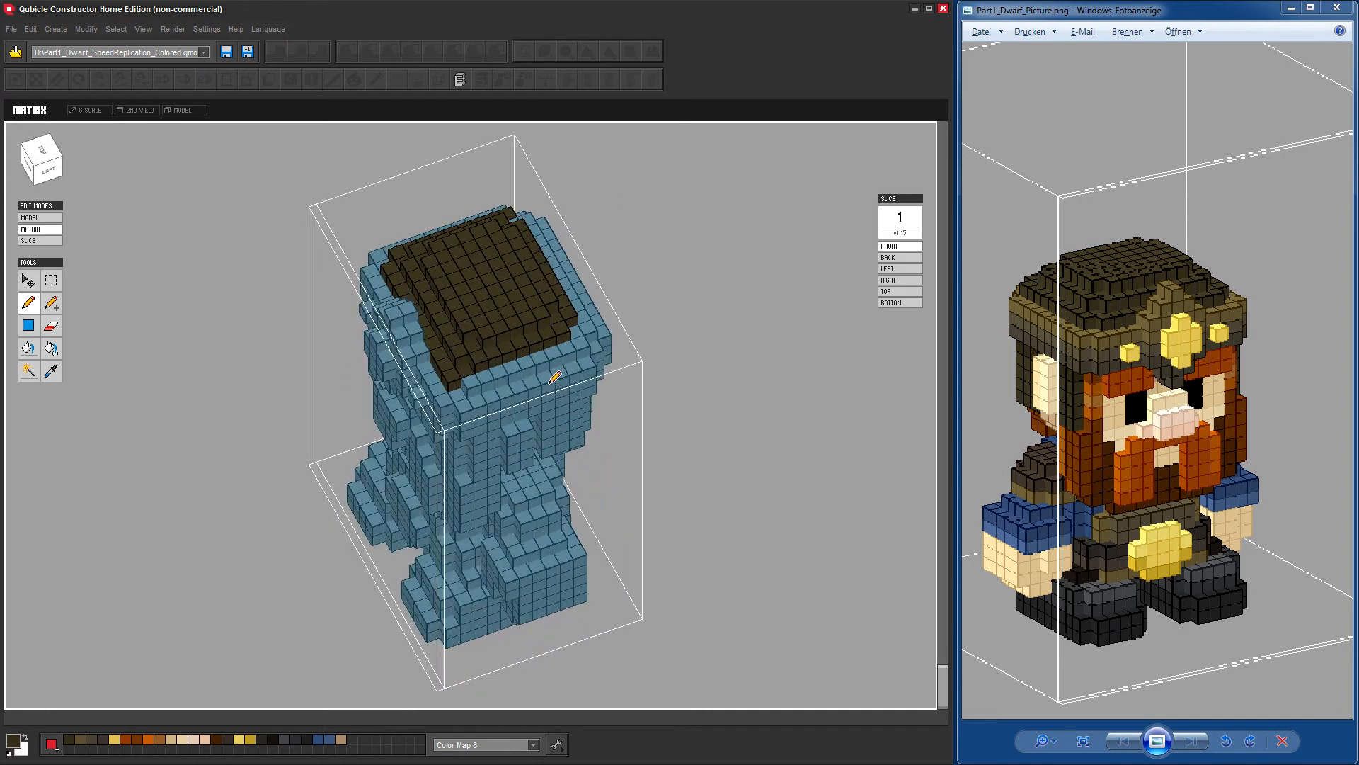
shift+click(588, 344)
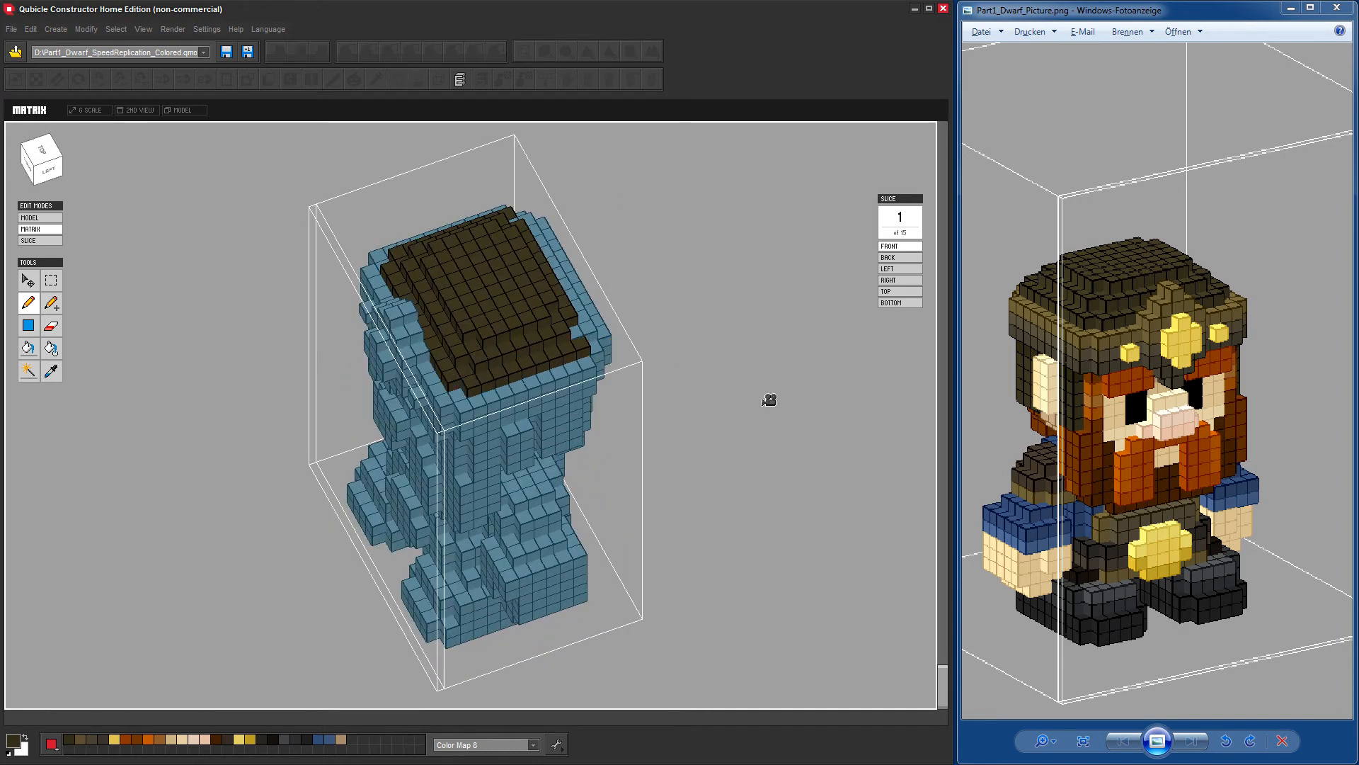
right_drag(767, 397, 498, 377)
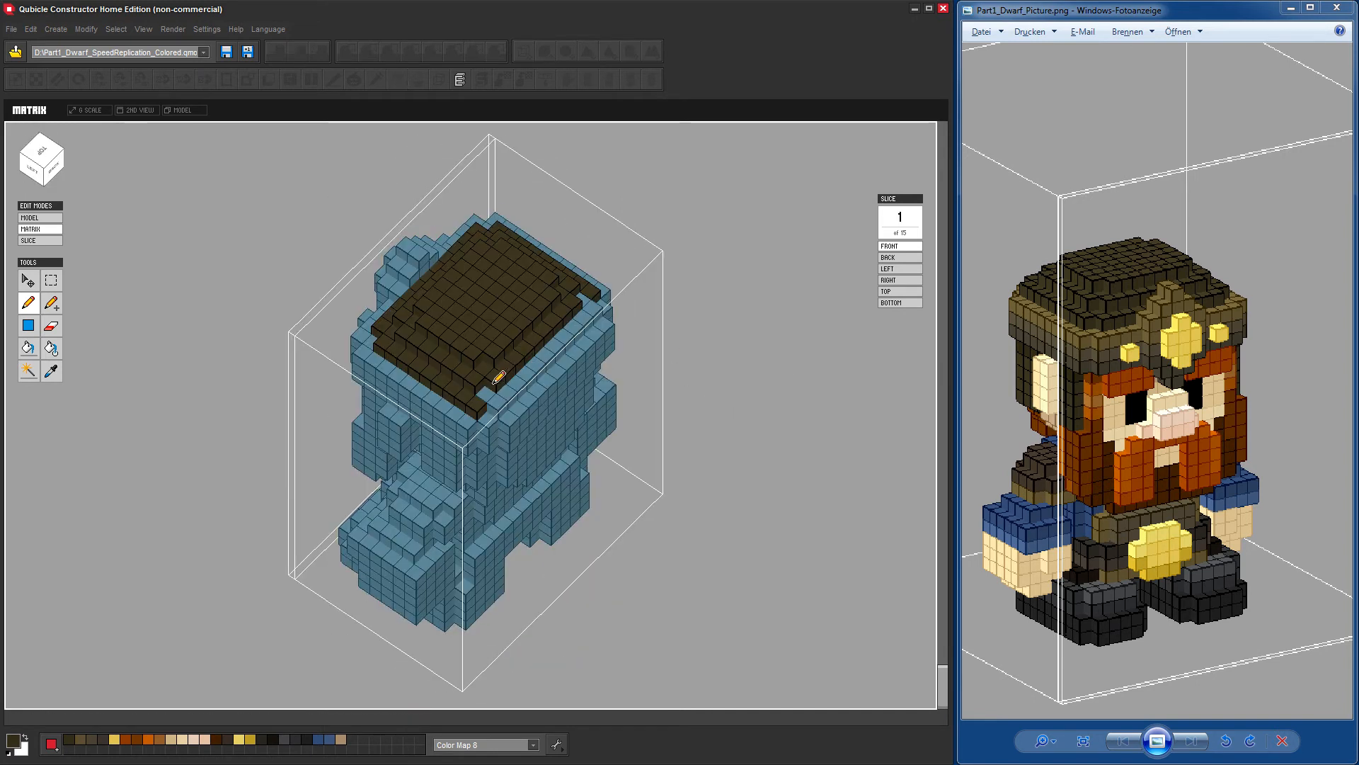
shift+click(597, 308)
right_drag(803, 389, 582, 362)
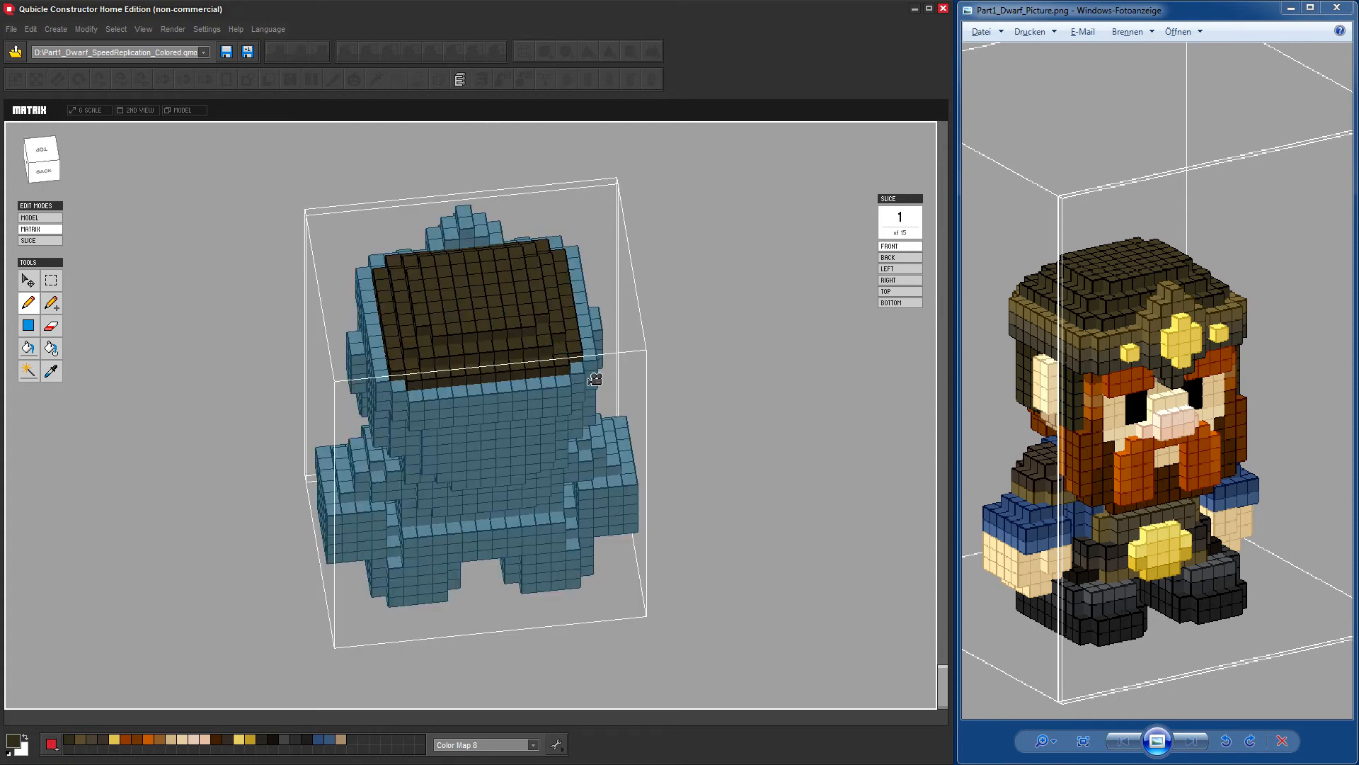
mouse_move(695, 439)
right_down()
mouse_move(779, 406)
mouse_move(756, 412)
mouse_move(841, 422)
right_up()
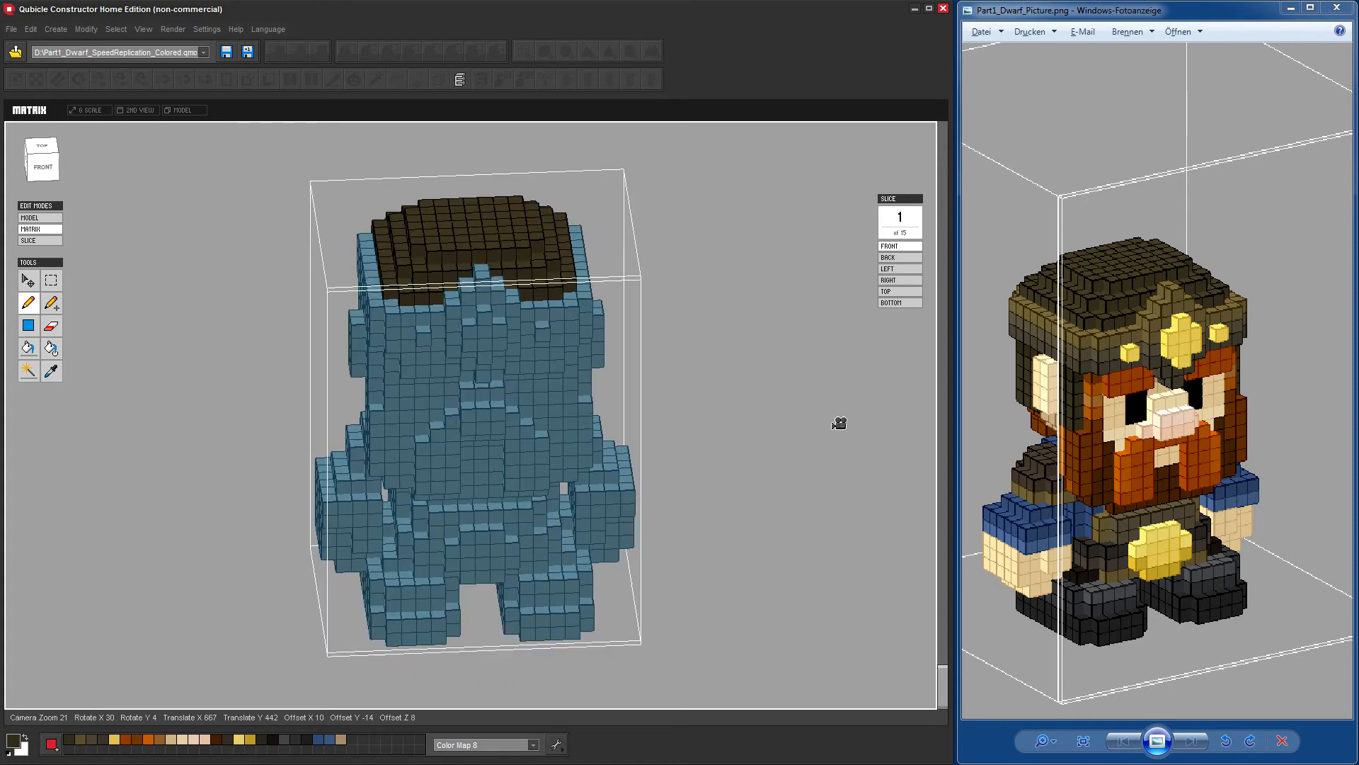
Choose the second, lighter brown palette colour as the painting colour for the helmet's rim.
click(82, 738)
right_drag(664, 337, 704, 342)
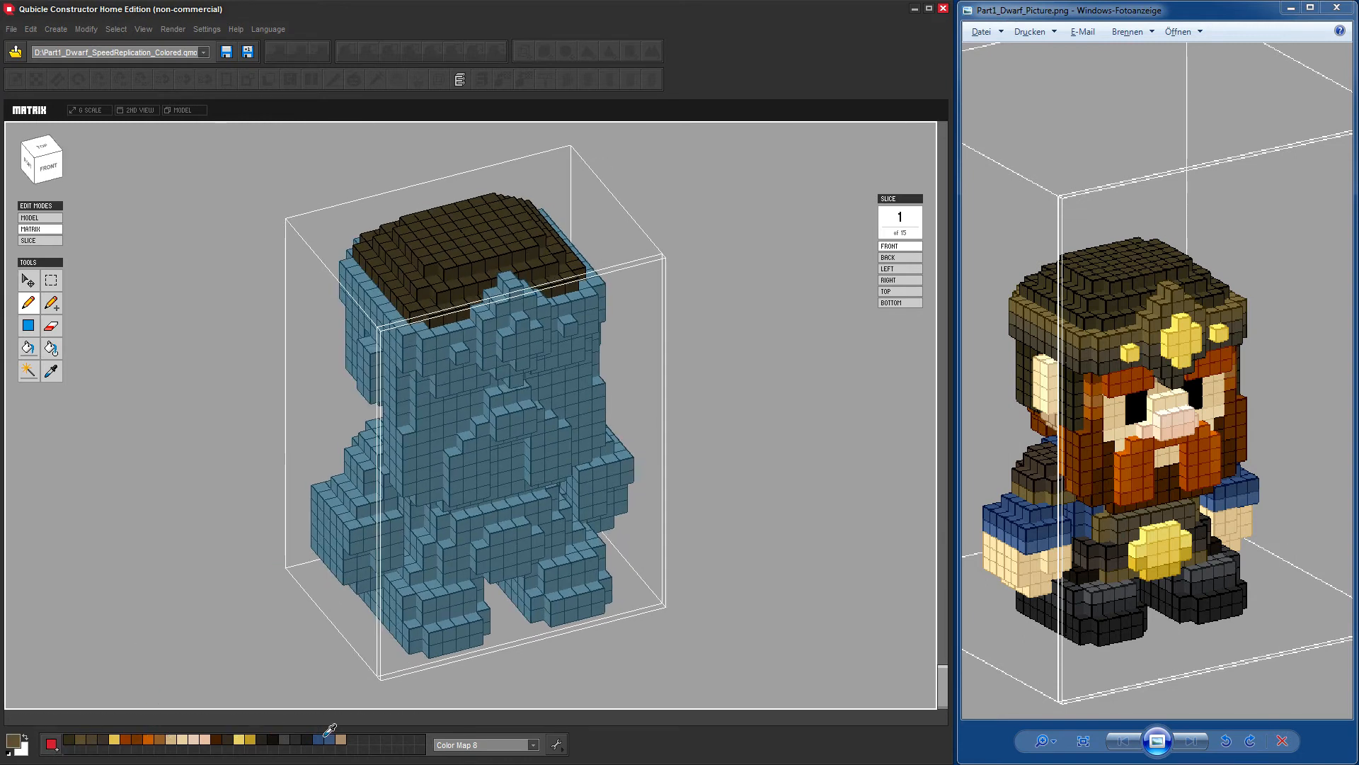
drag(1118, 470, 1137, 469)
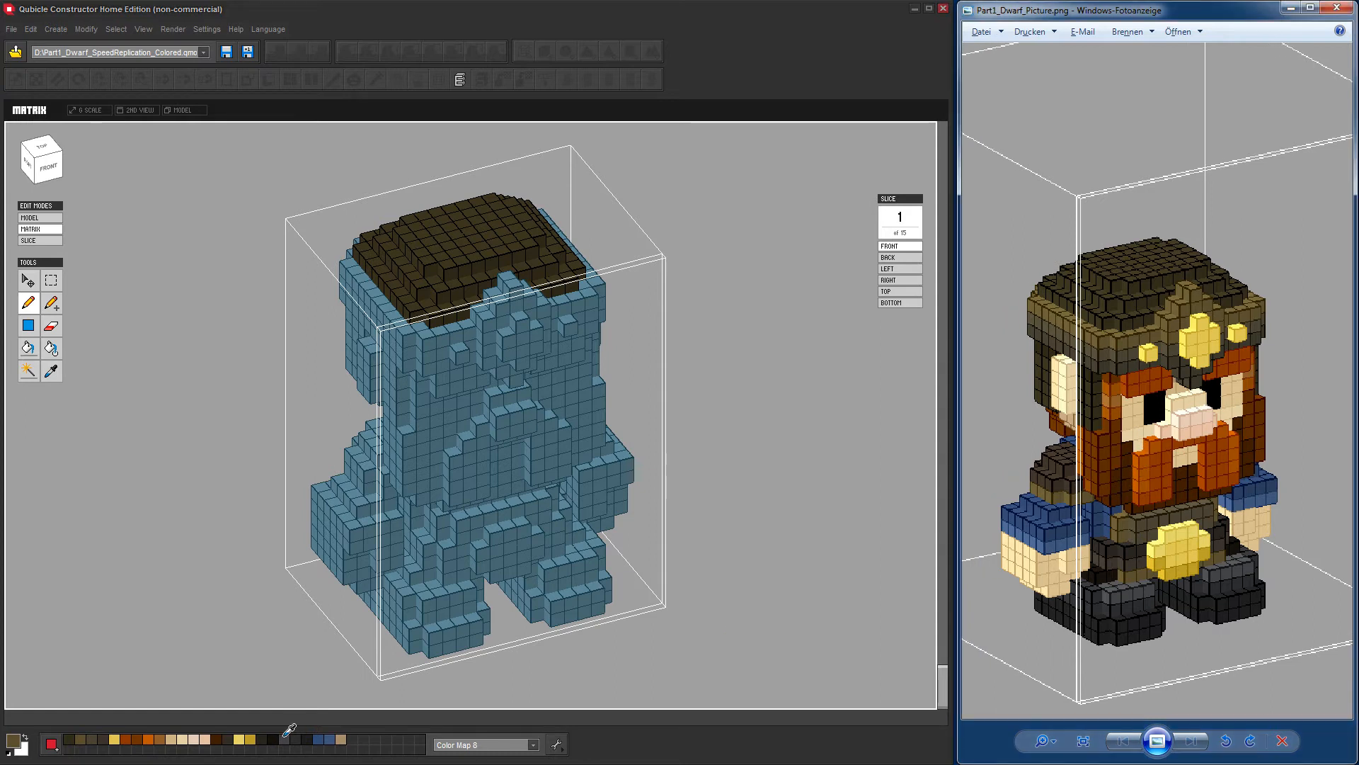
Fill Color Map 8 with the standard colours.
click(556, 744)
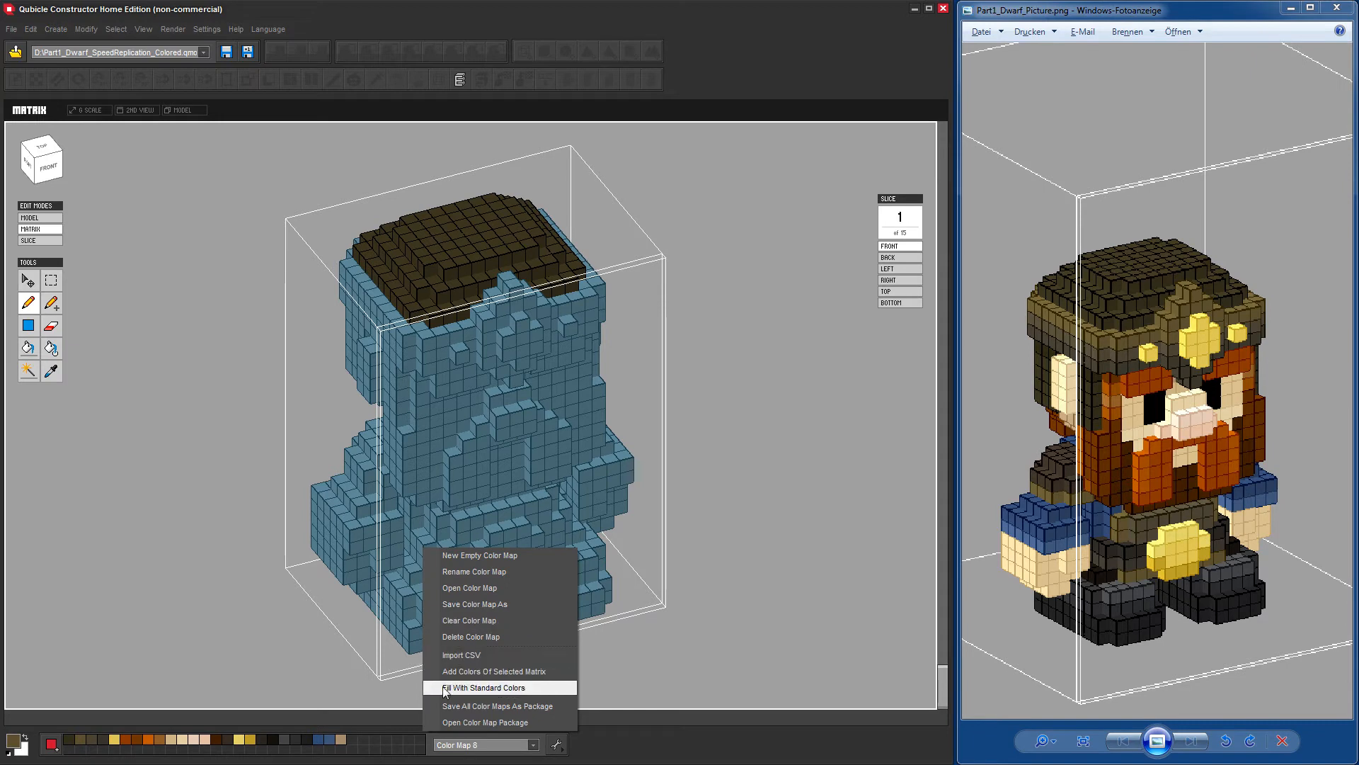
click(557, 744)
click(556, 744)
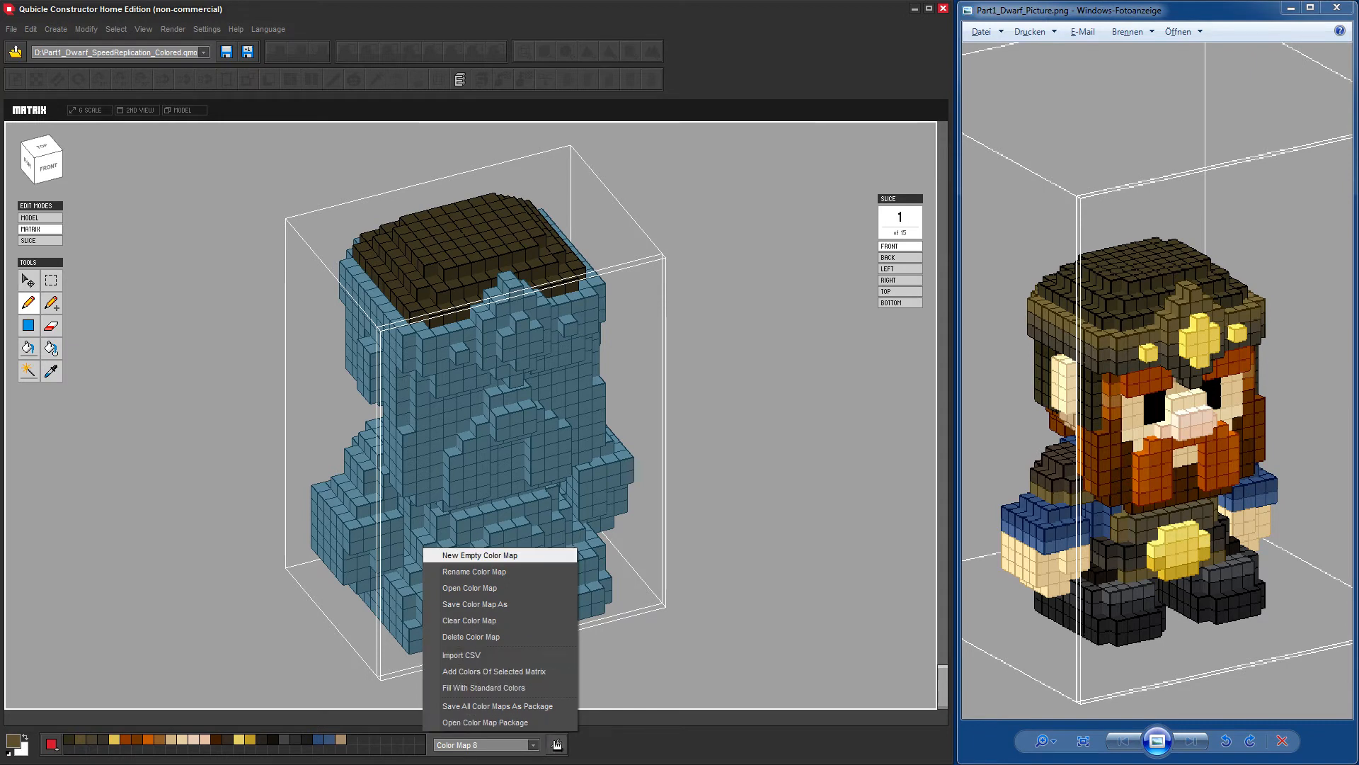
click(499, 687)
click(434, 453)
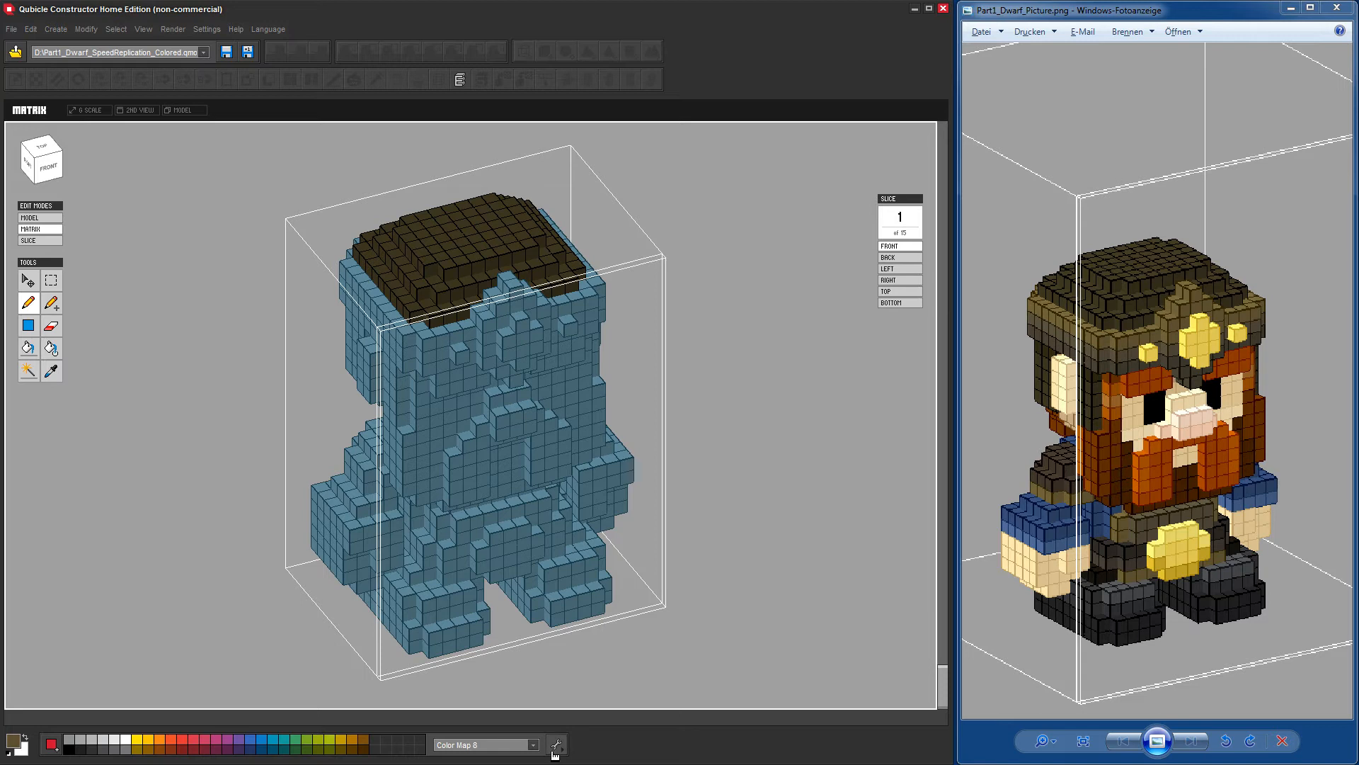
click(15, 745)
mouse_move(409, 351)
mouse_down()
mouse_move(417, 324)
mouse_move(428, 341)
mouse_move(363, 358)
mouse_move(443, 318)
mouse_up()
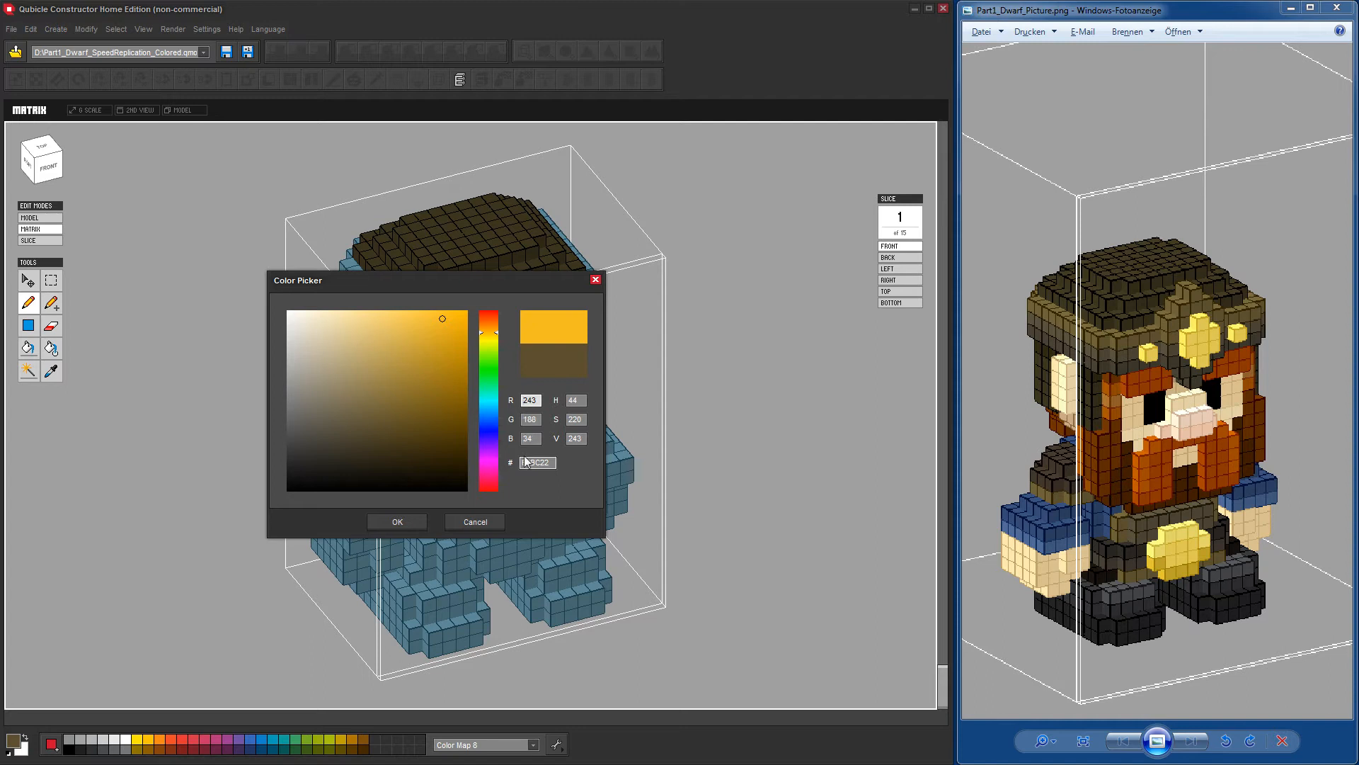
click(475, 522)
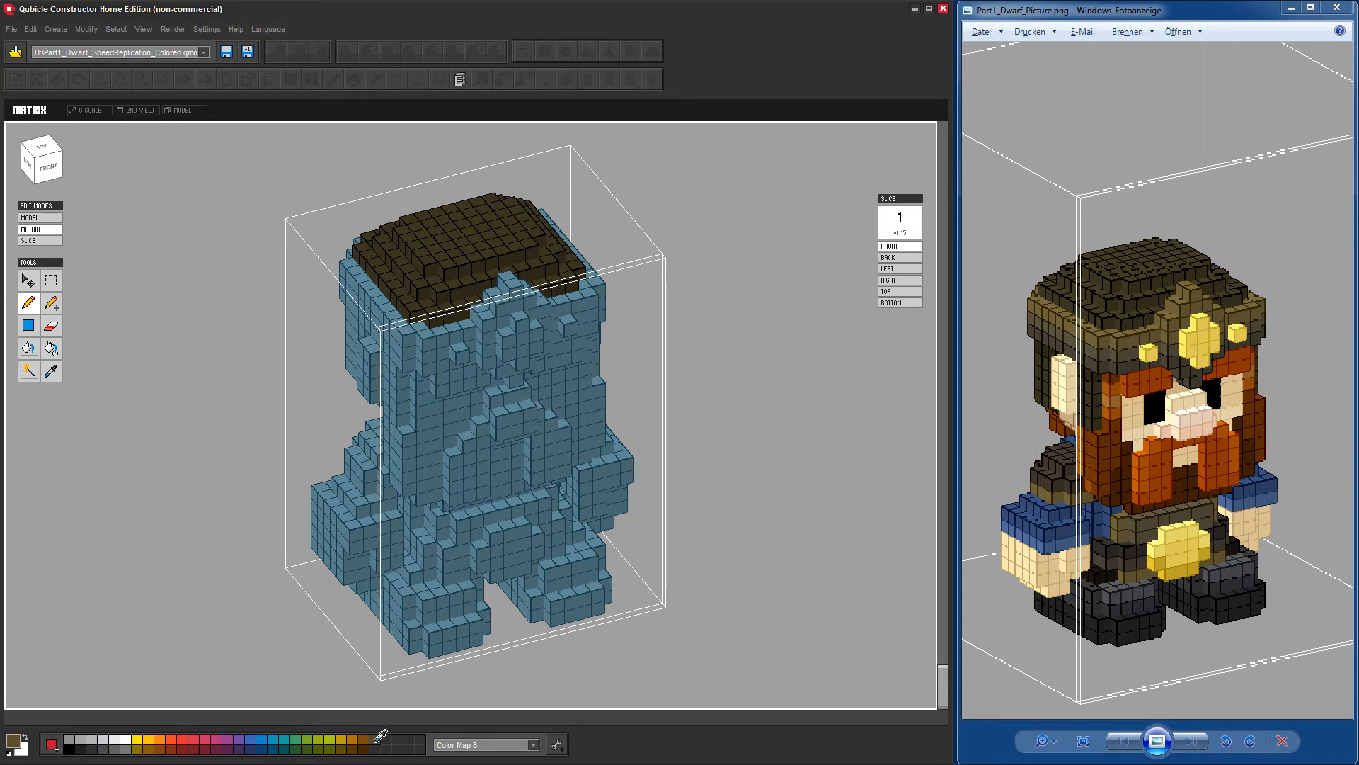
Open the saved colour map Part1_Dwarf_SpeedReplication.qcm to bring back the dwarf's palette.
click(557, 744)
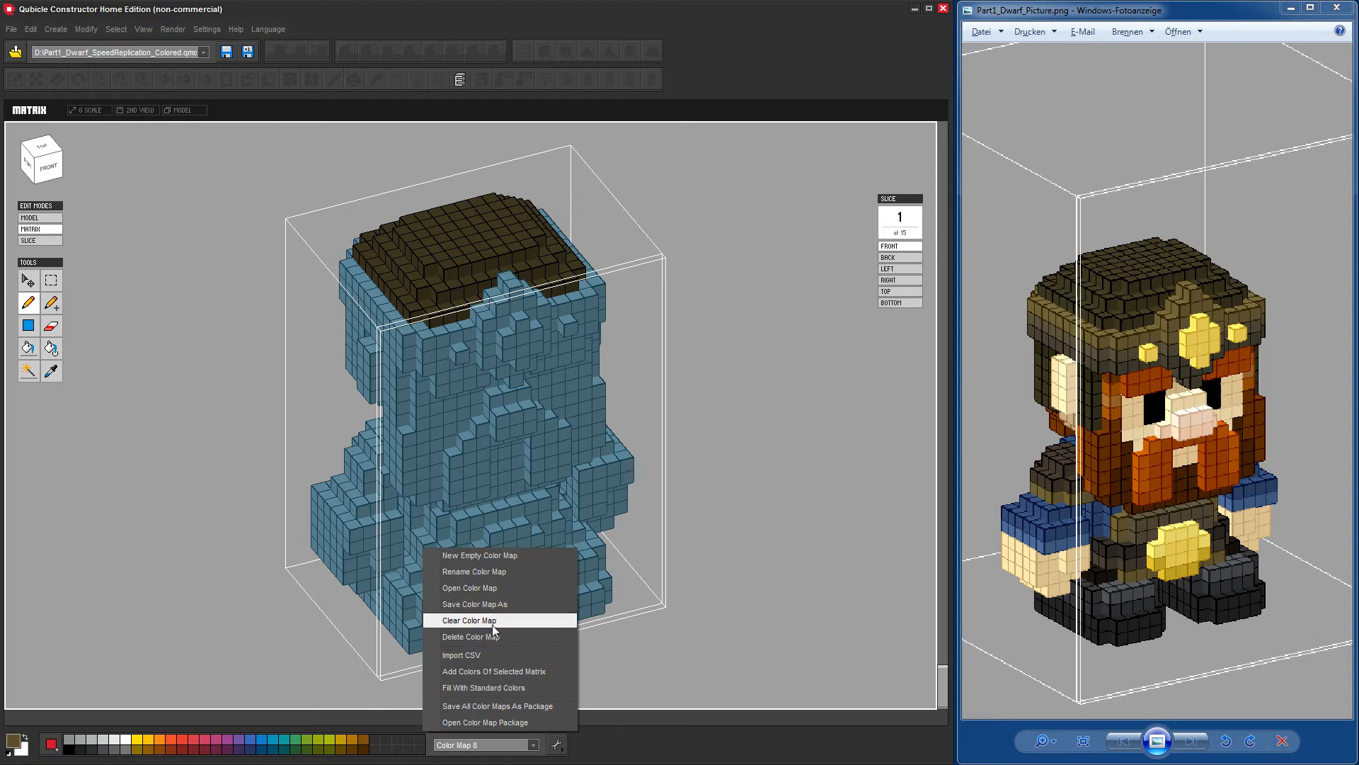
click(483, 589)
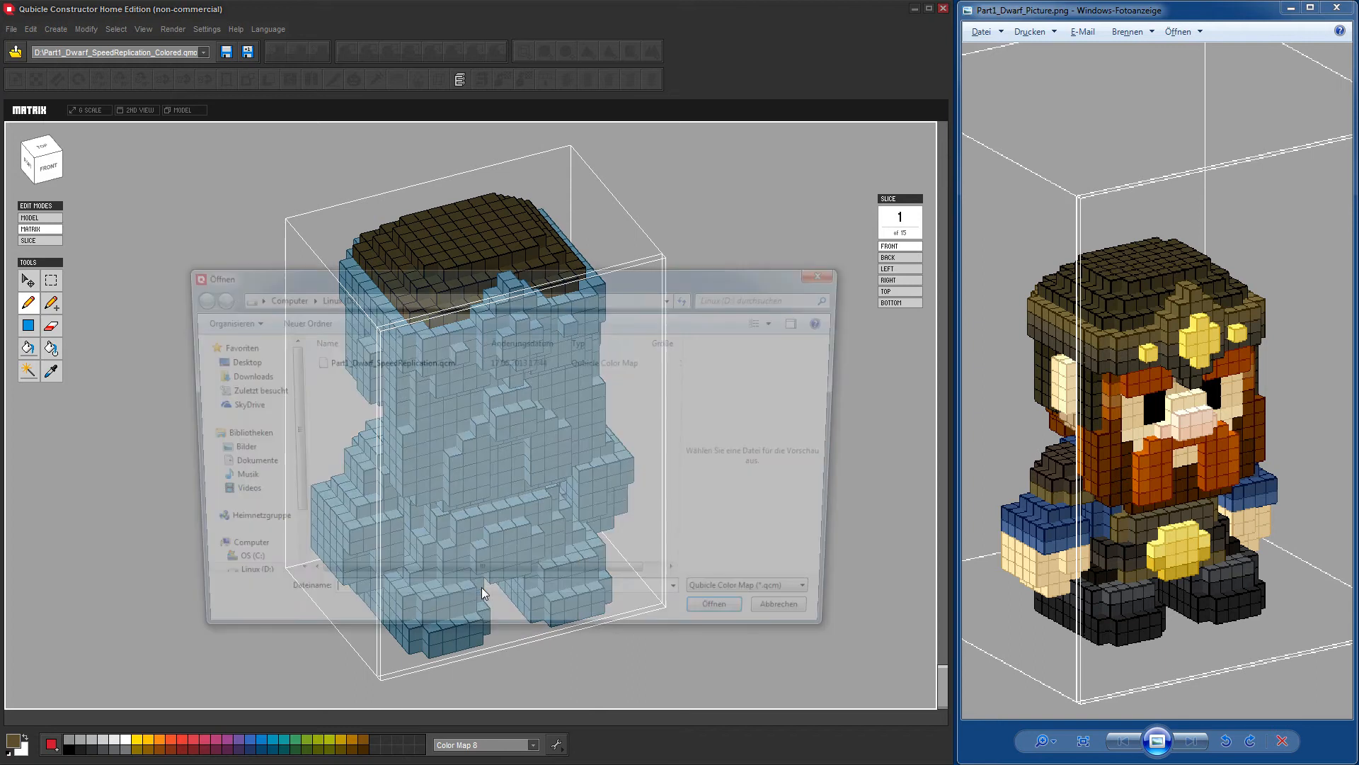
double_click(351, 361)
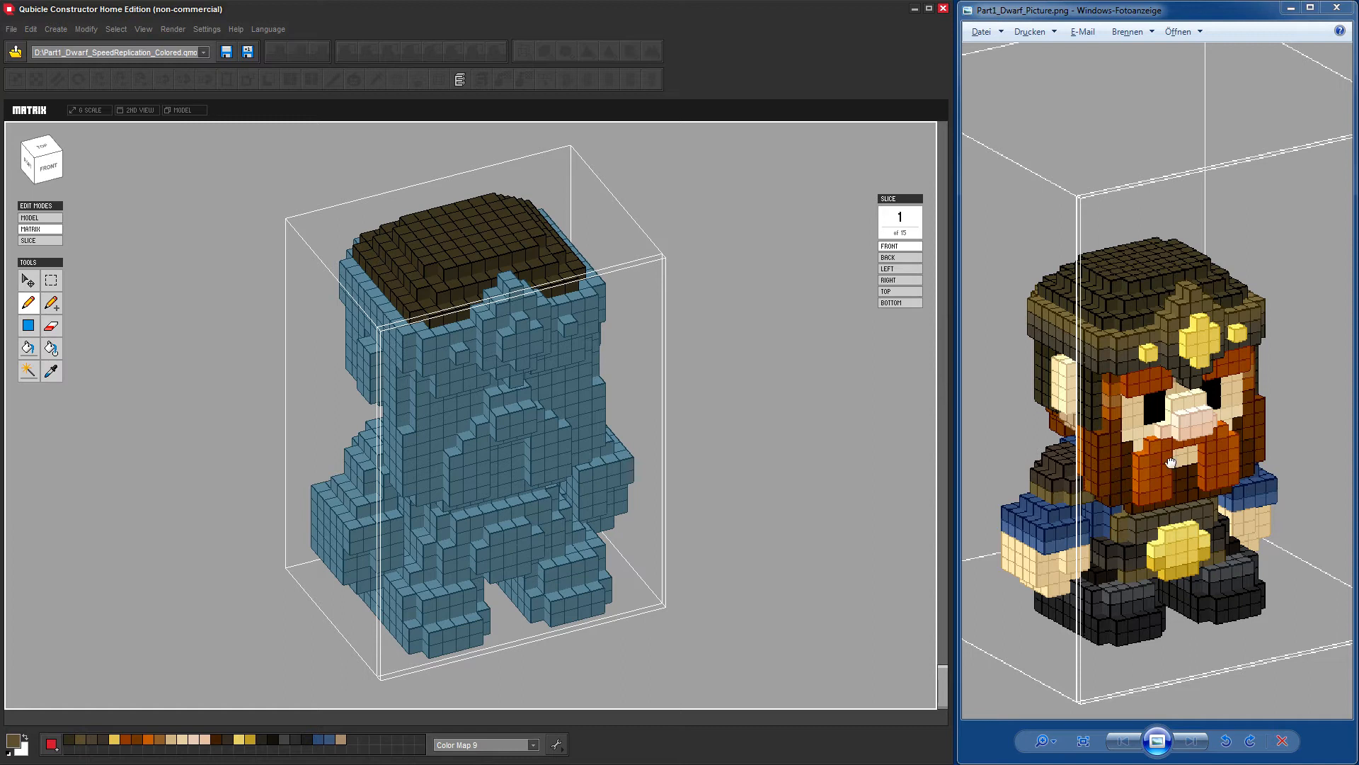
Paint the upper row of the helmet's rim along one side and across the front in the lighter brown.
mouse_move(1172, 463)
mouse_down()
mouse_move(1142, 461)
mouse_move(1195, 458)
mouse_up()
drag(1120, 480, 1087, 469)
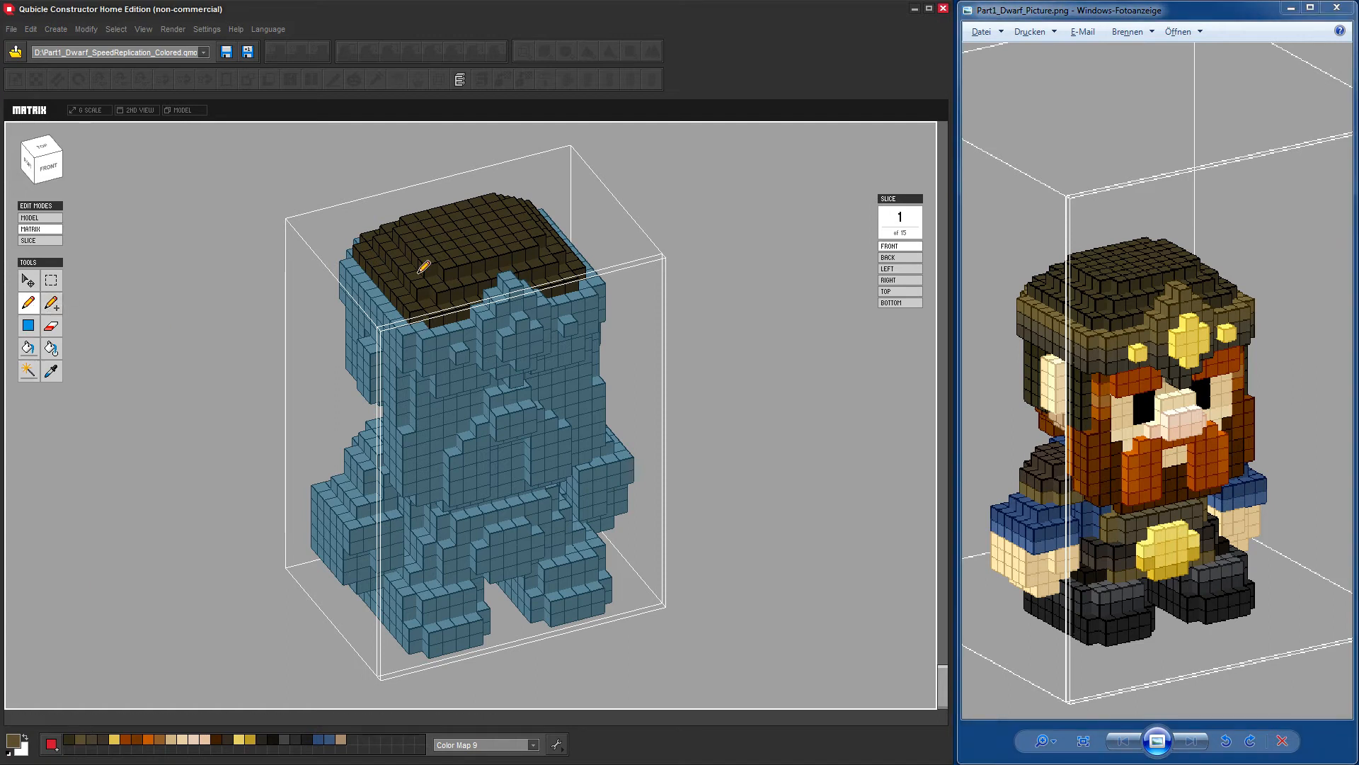
mouse_move(357, 254)
mouse_down()
mouse_move(423, 320)
mouse_move(409, 331)
mouse_up()
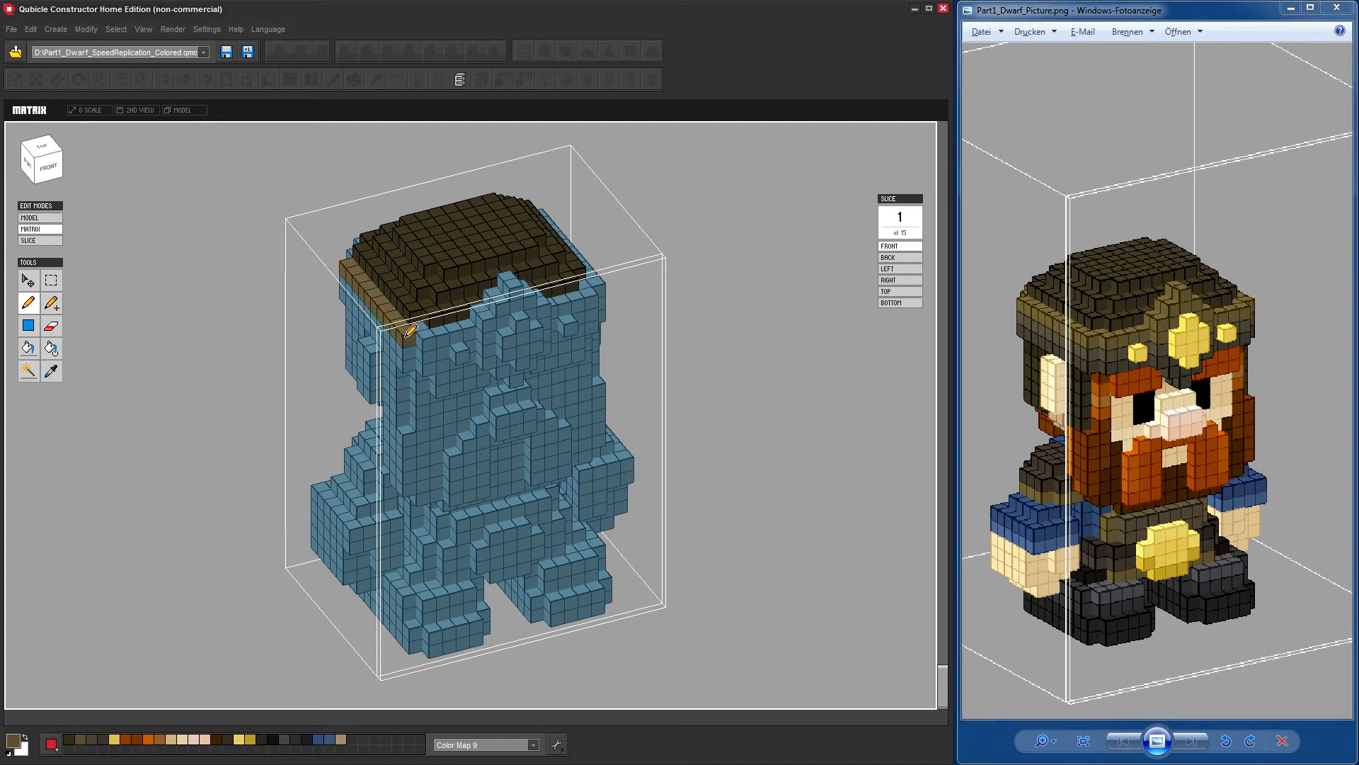
click(427, 341)
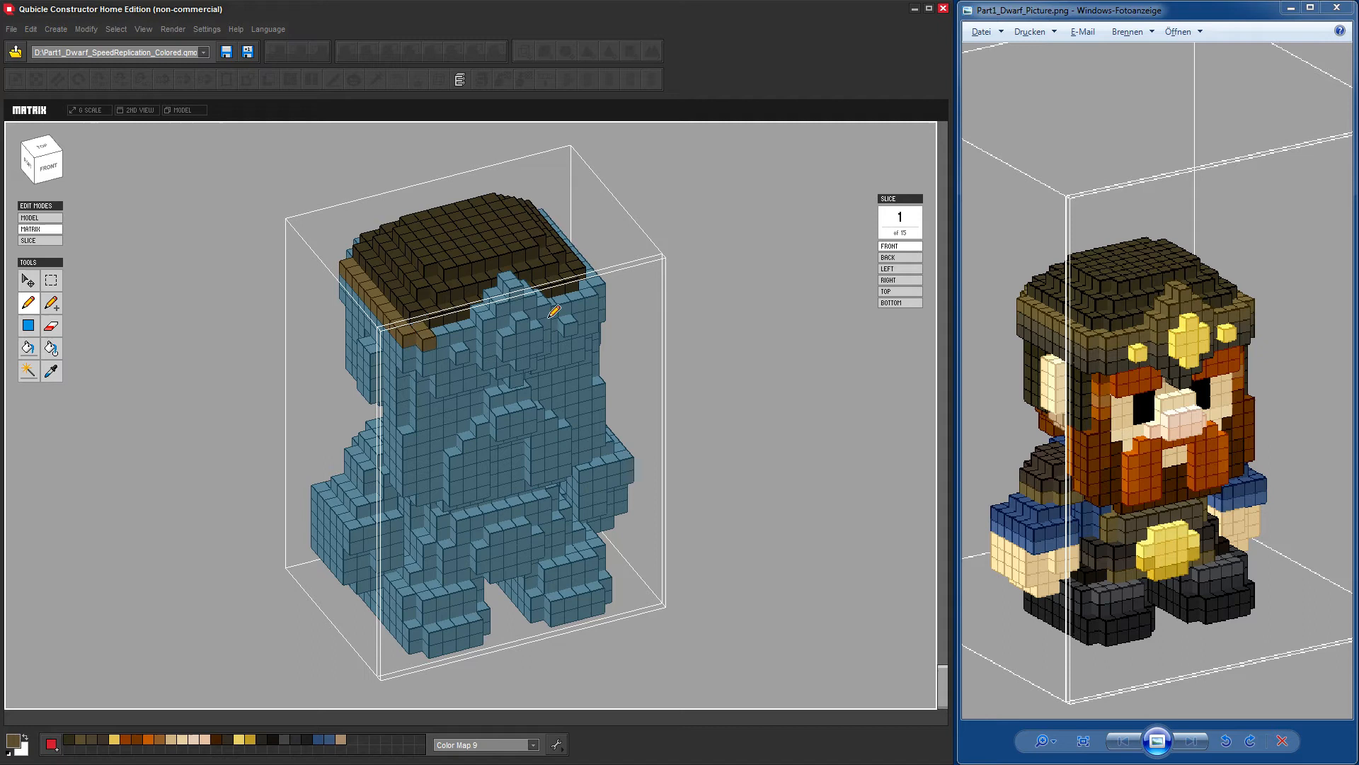
shift+click(593, 301)
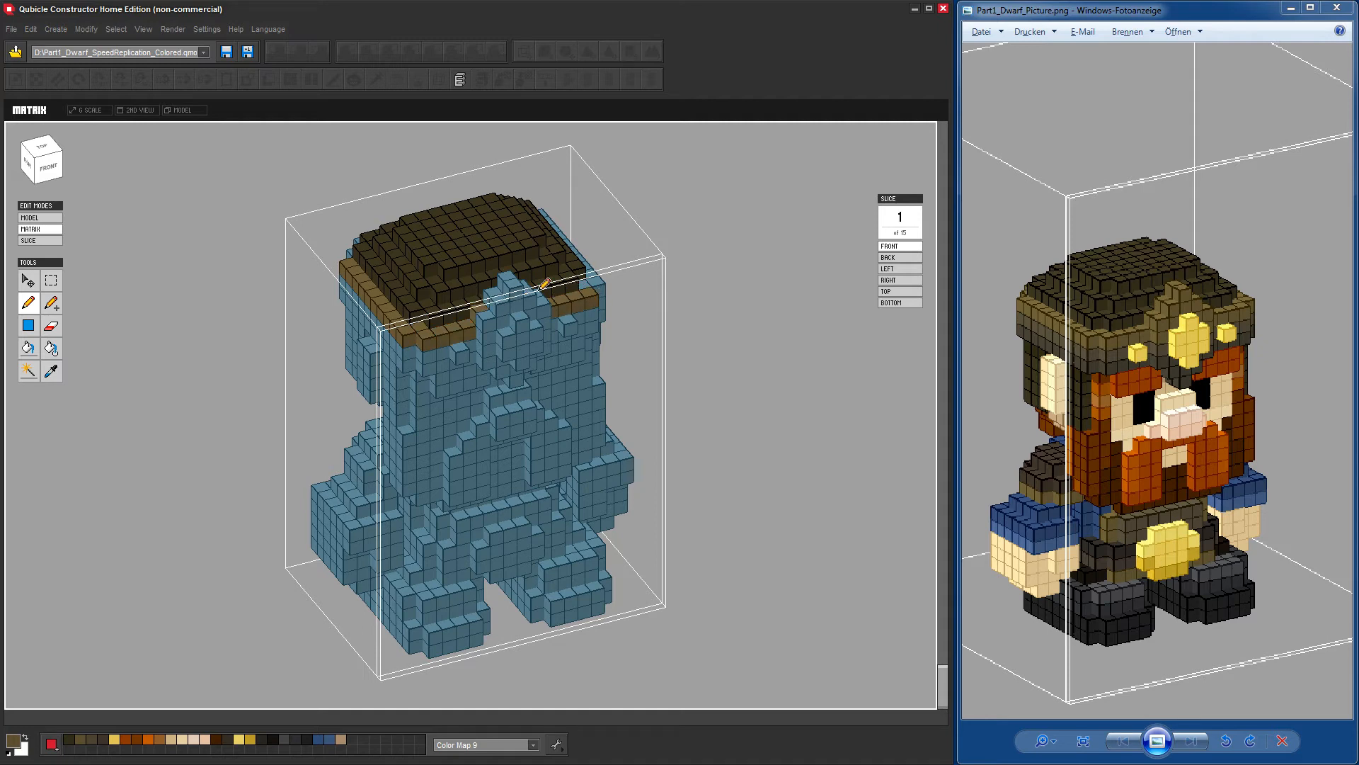
Paint the raised stepped peak at the front centre of the helmet's rim in the lighter brown.
right_drag(762, 465, 719, 481)
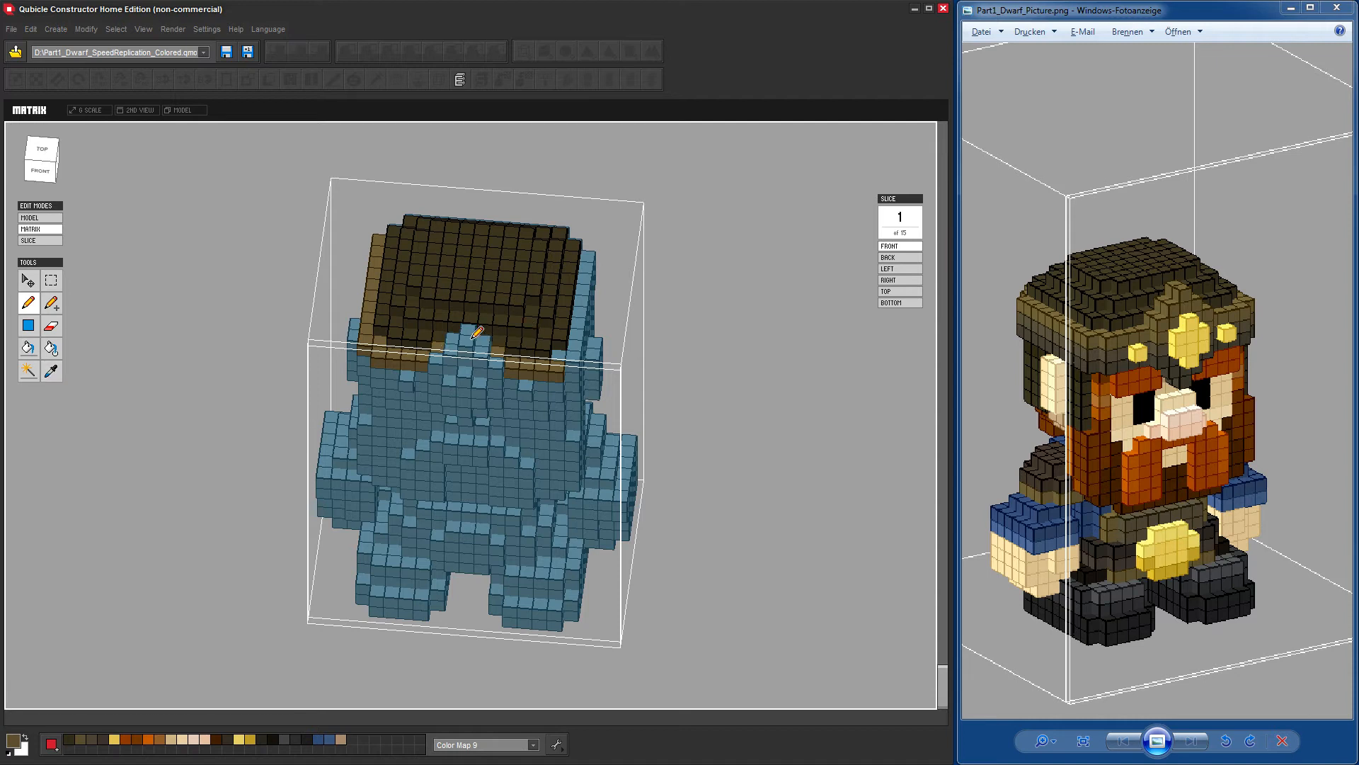
click(479, 340)
click(468, 330)
click(494, 356)
click(494, 367)
click(432, 365)
click(451, 353)
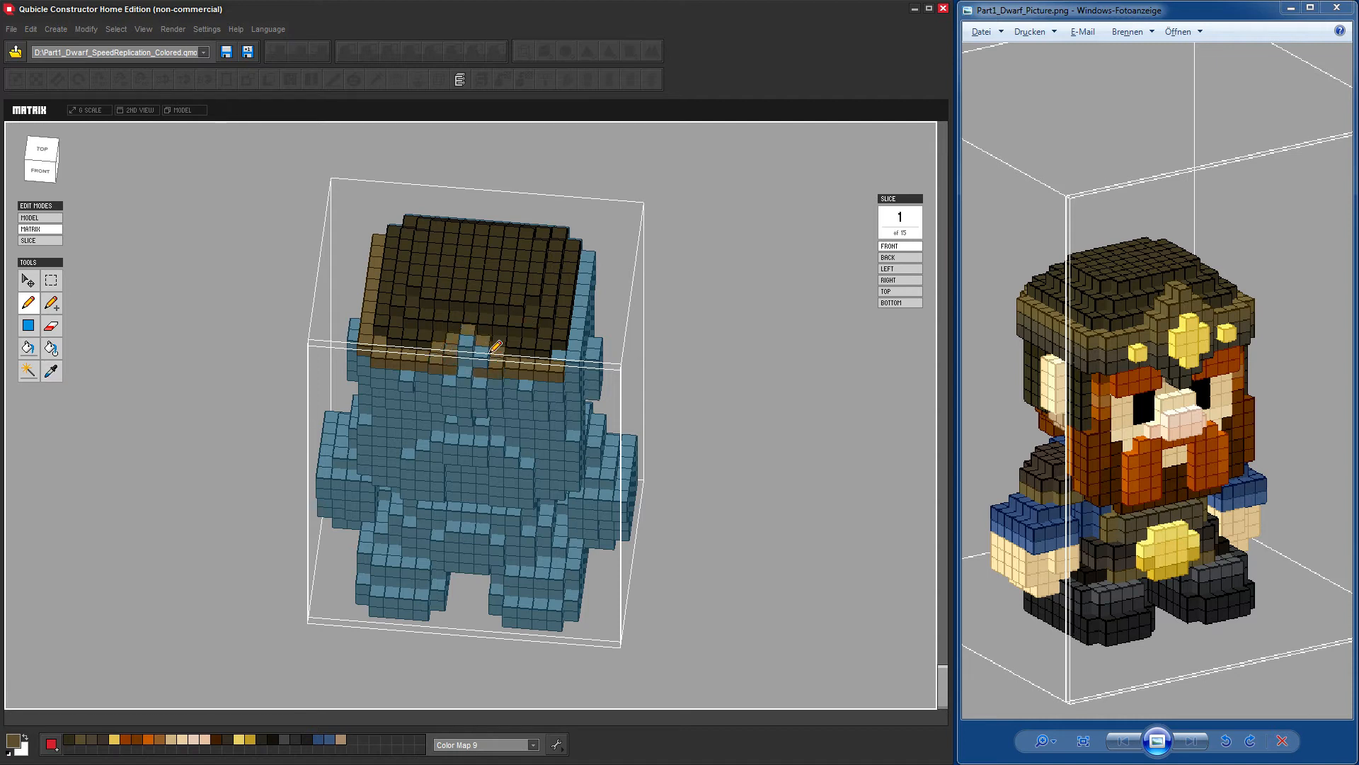
click(483, 353)
click(464, 349)
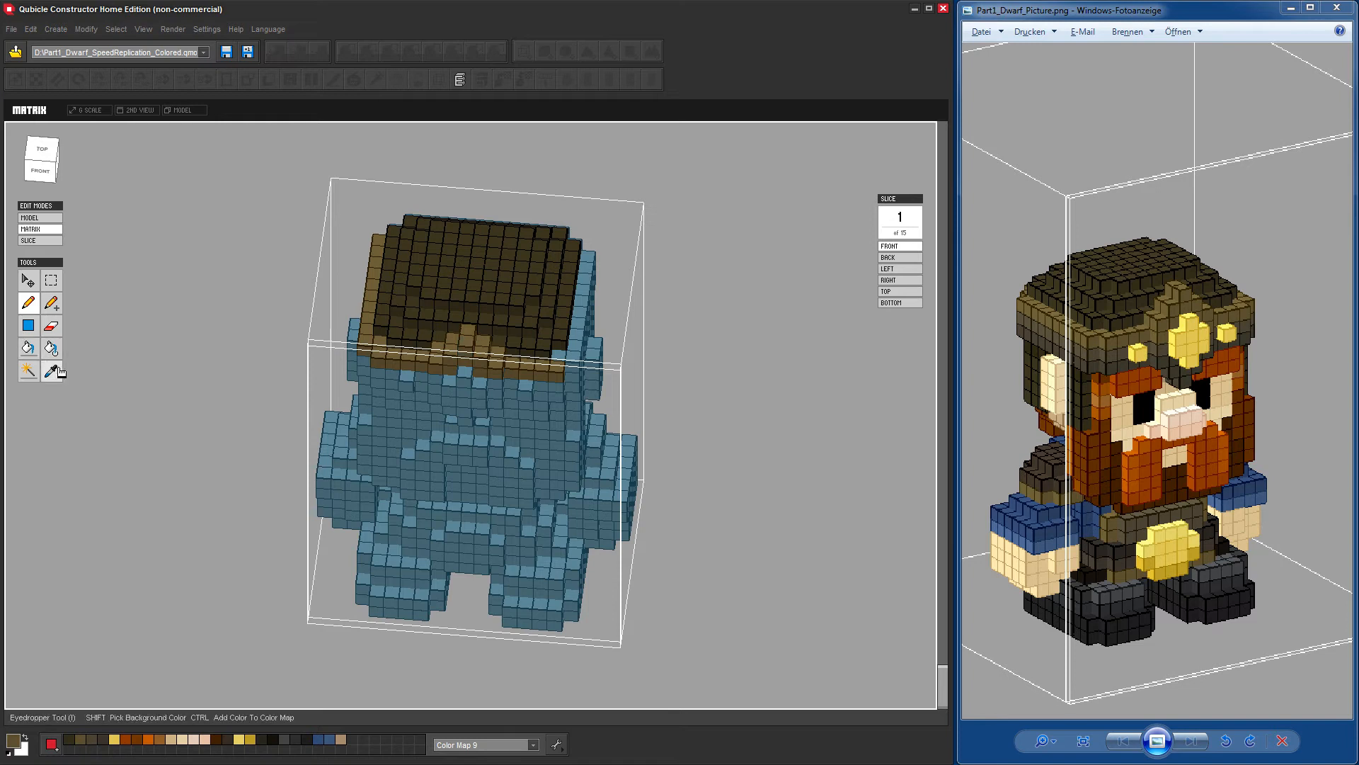
Sample the helmet top's dark brown, dab it on the unpainted rim side, and sample the rim's lighter brown again.
click(51, 370)
click(28, 302)
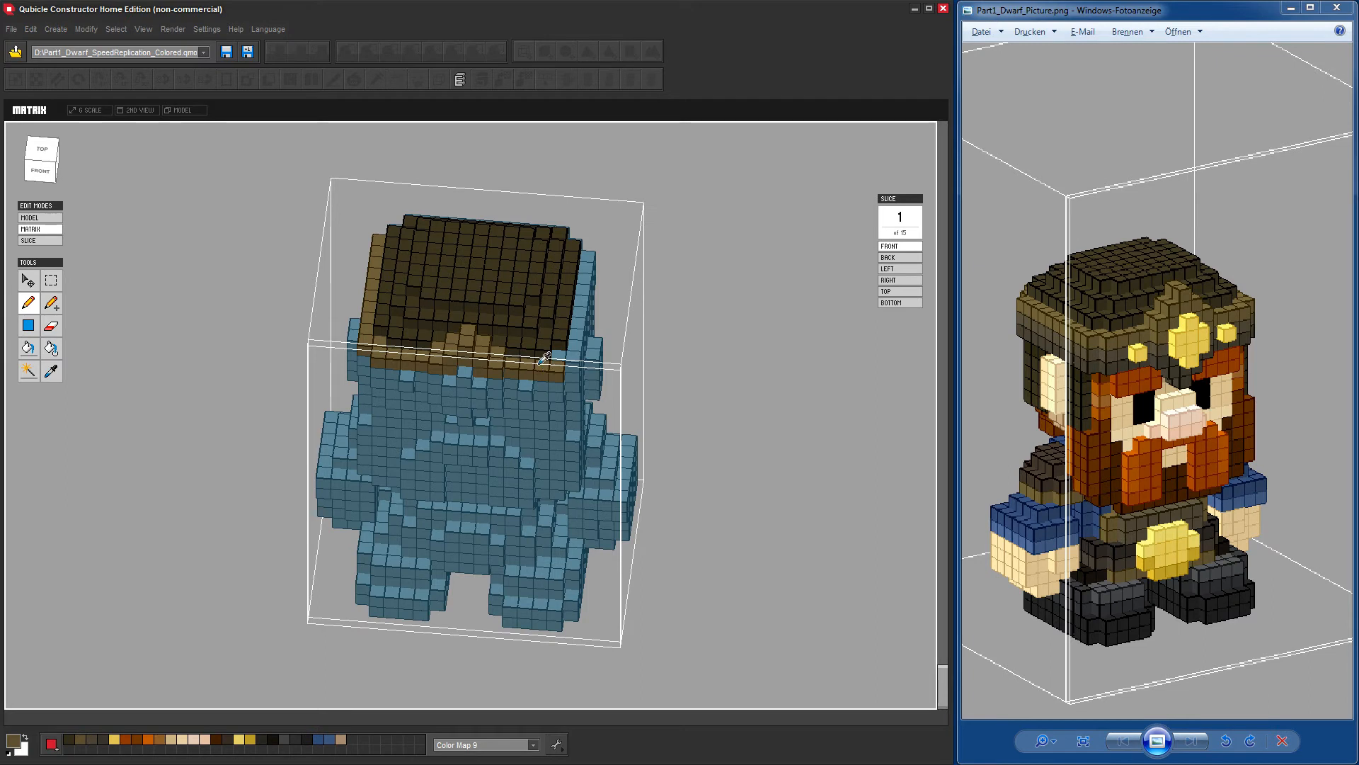
alt+click(524, 291)
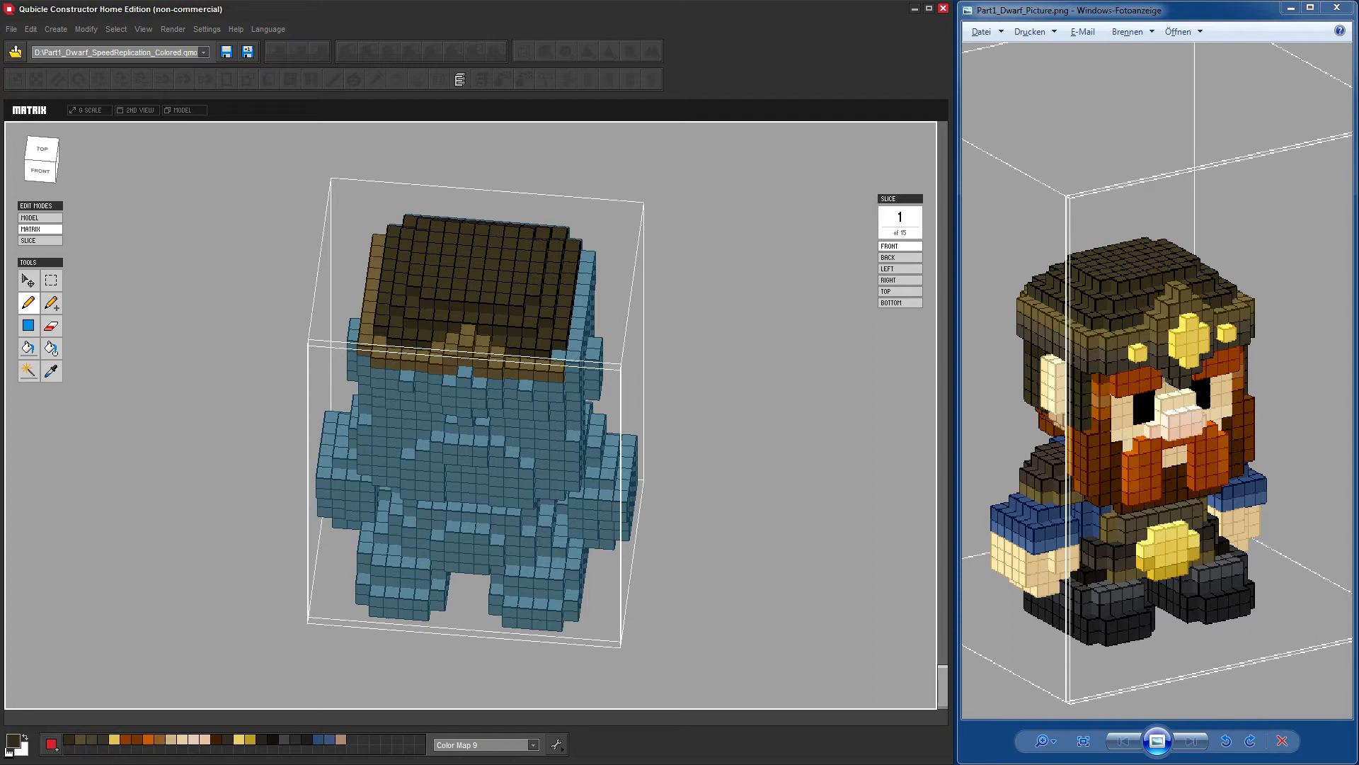
mouse_move(550, 269)
mouse_down()
mouse_move(588, 283)
mouse_move(581, 324)
mouse_up()
click(529, 372)
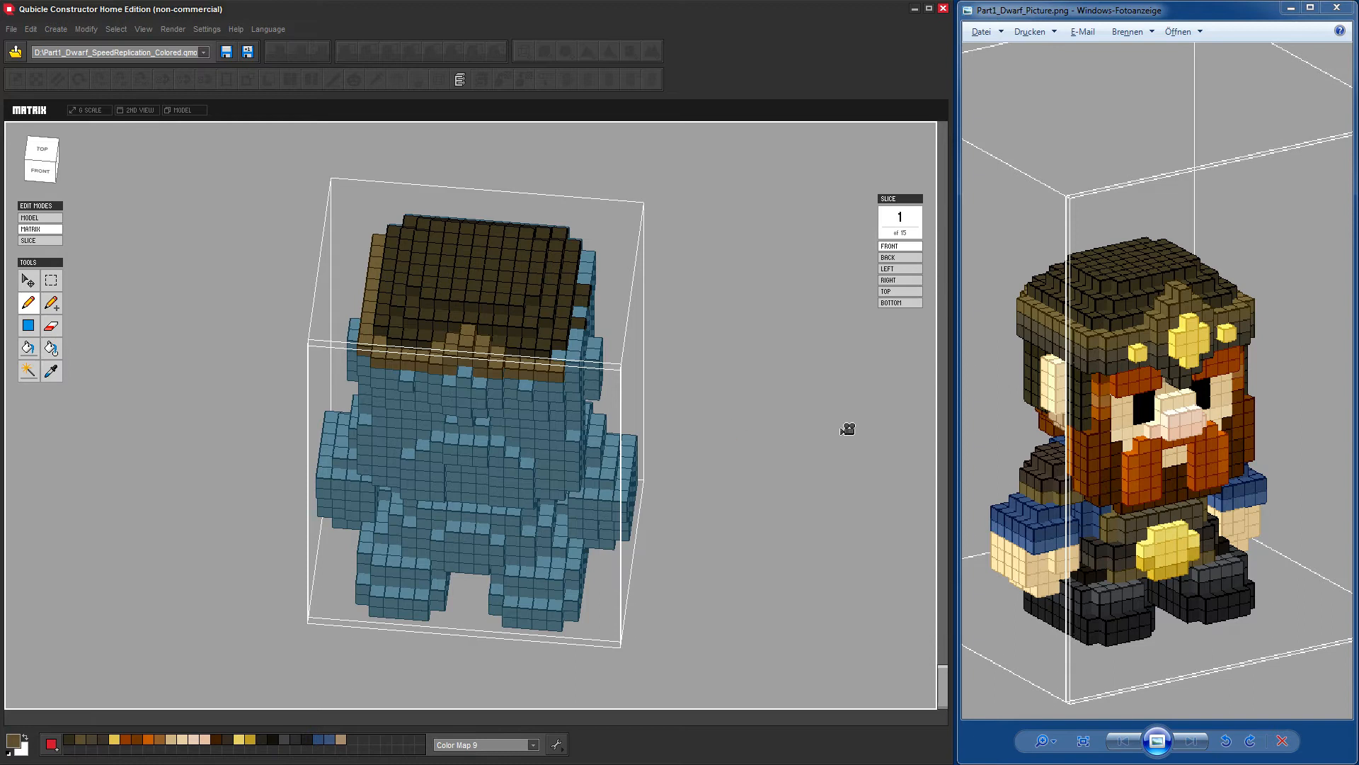
Paint the remaining side and the back of the helmet's rim in the lighter brown.
right_drag(846, 428, 579, 404)
click(446, 409)
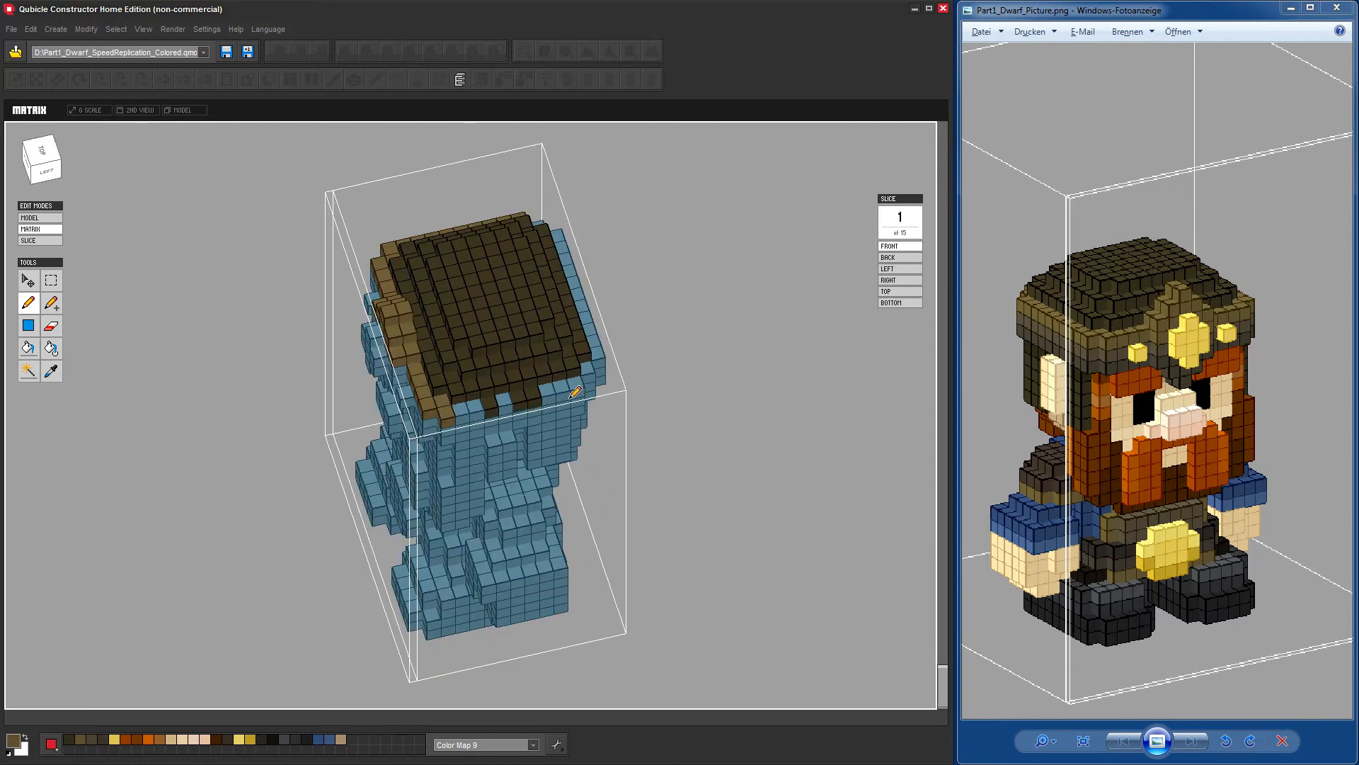
right_drag(730, 414, 574, 400)
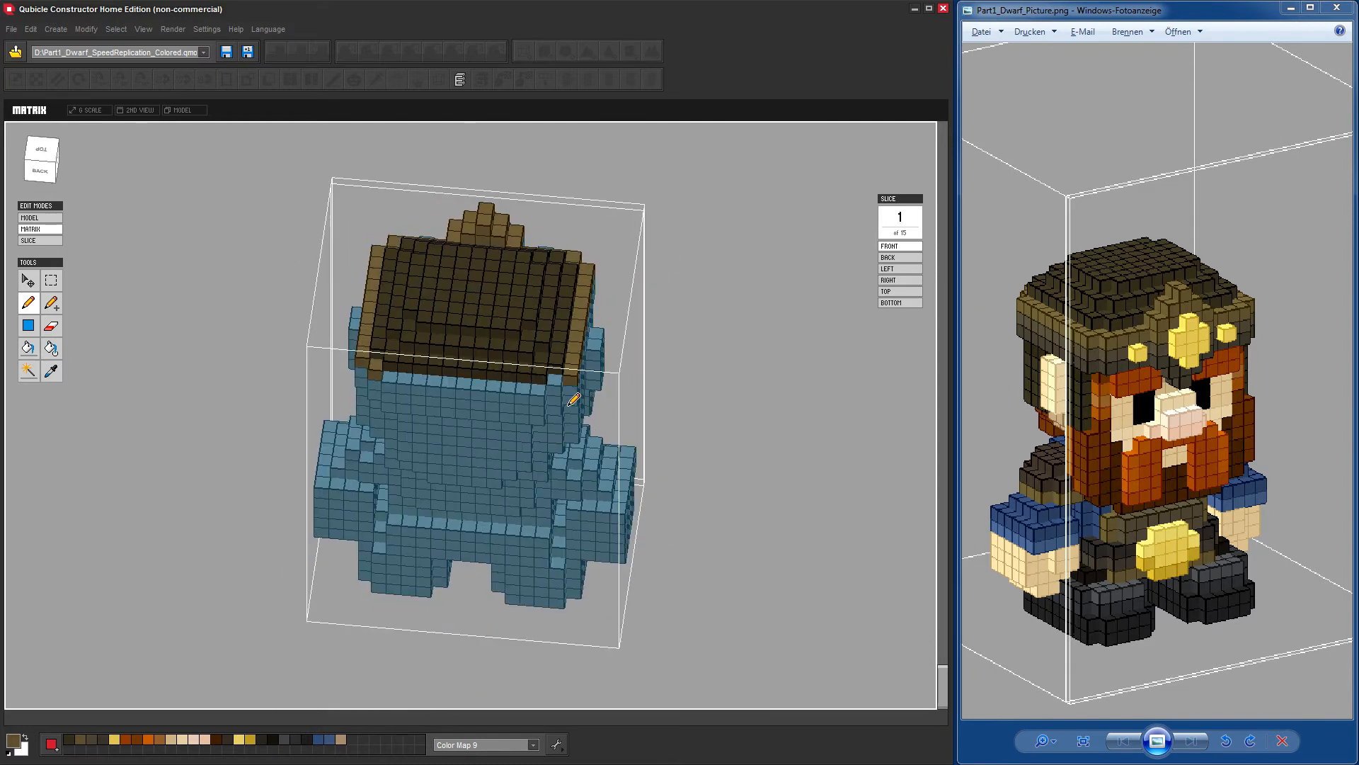
drag(394, 371, 562, 380)
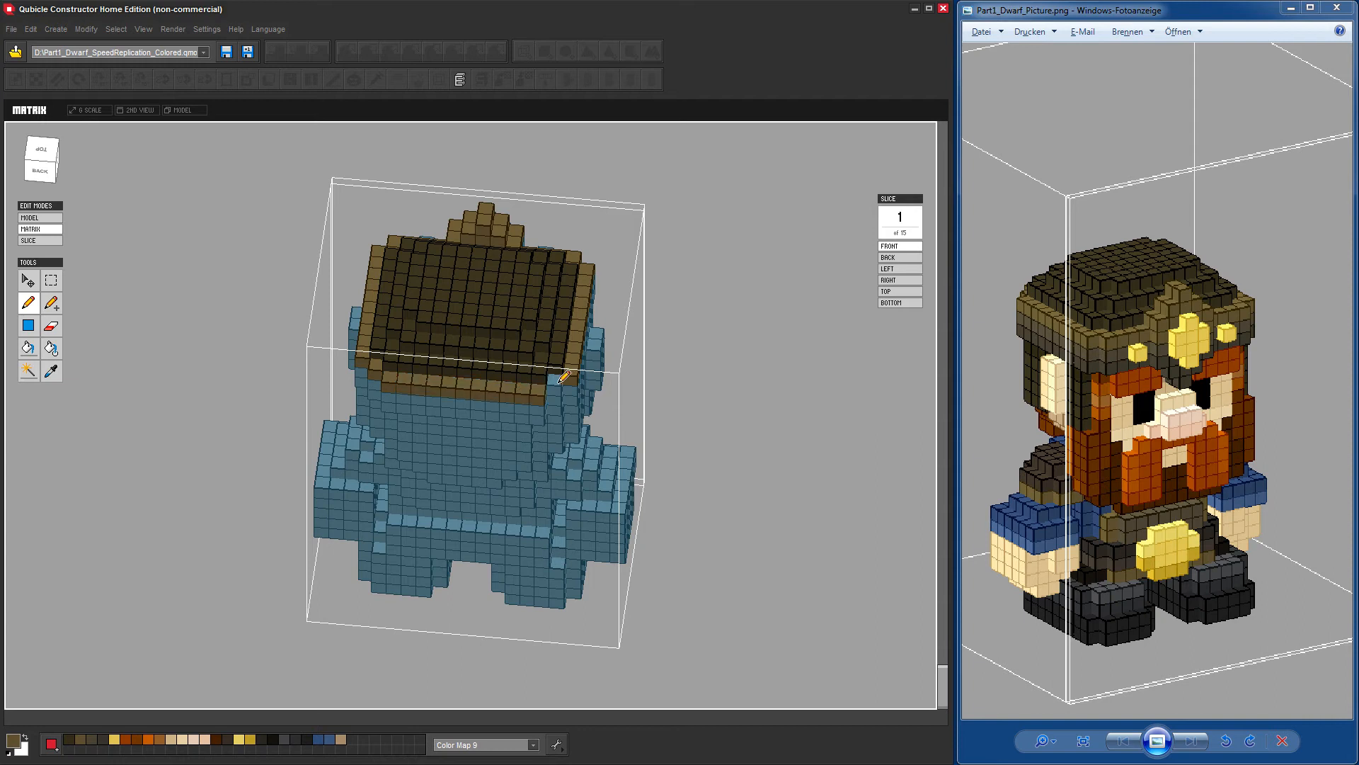
Choose the next darker brown of Color Map 9 as the painting colour for the helmet's rim.
right_drag(754, 473, 542, 431)
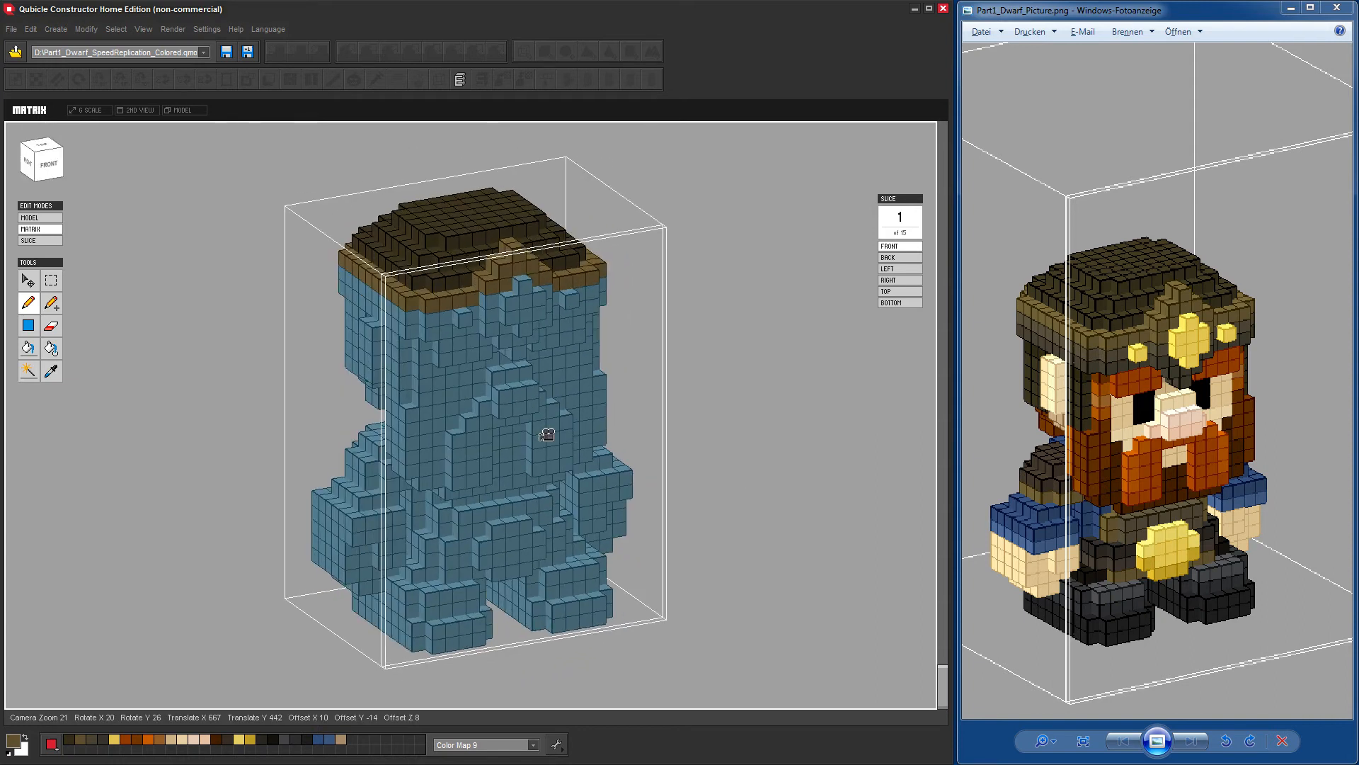
click(94, 739)
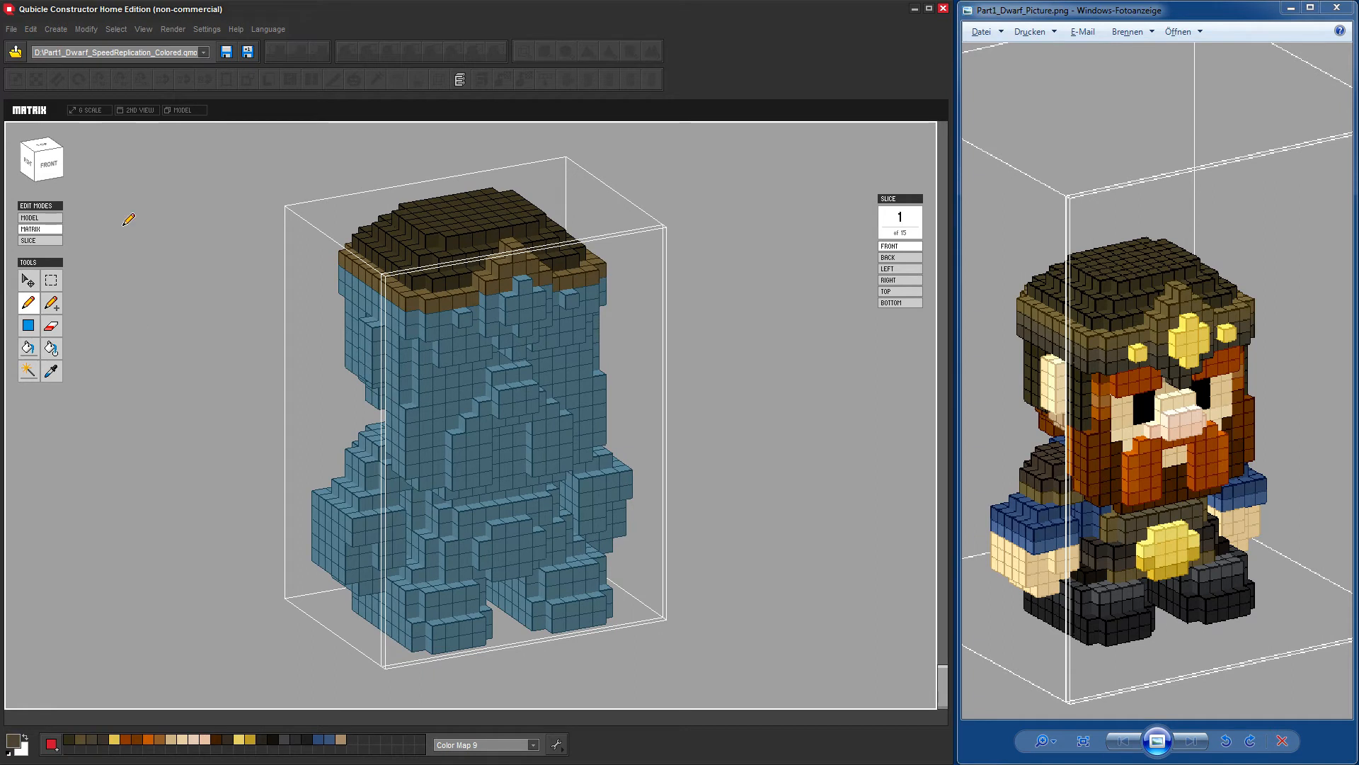
Try adding voxels beside the helmet's rim with the attaching pencil, undo the addition and return to the plain painting pencil.
click(53, 311)
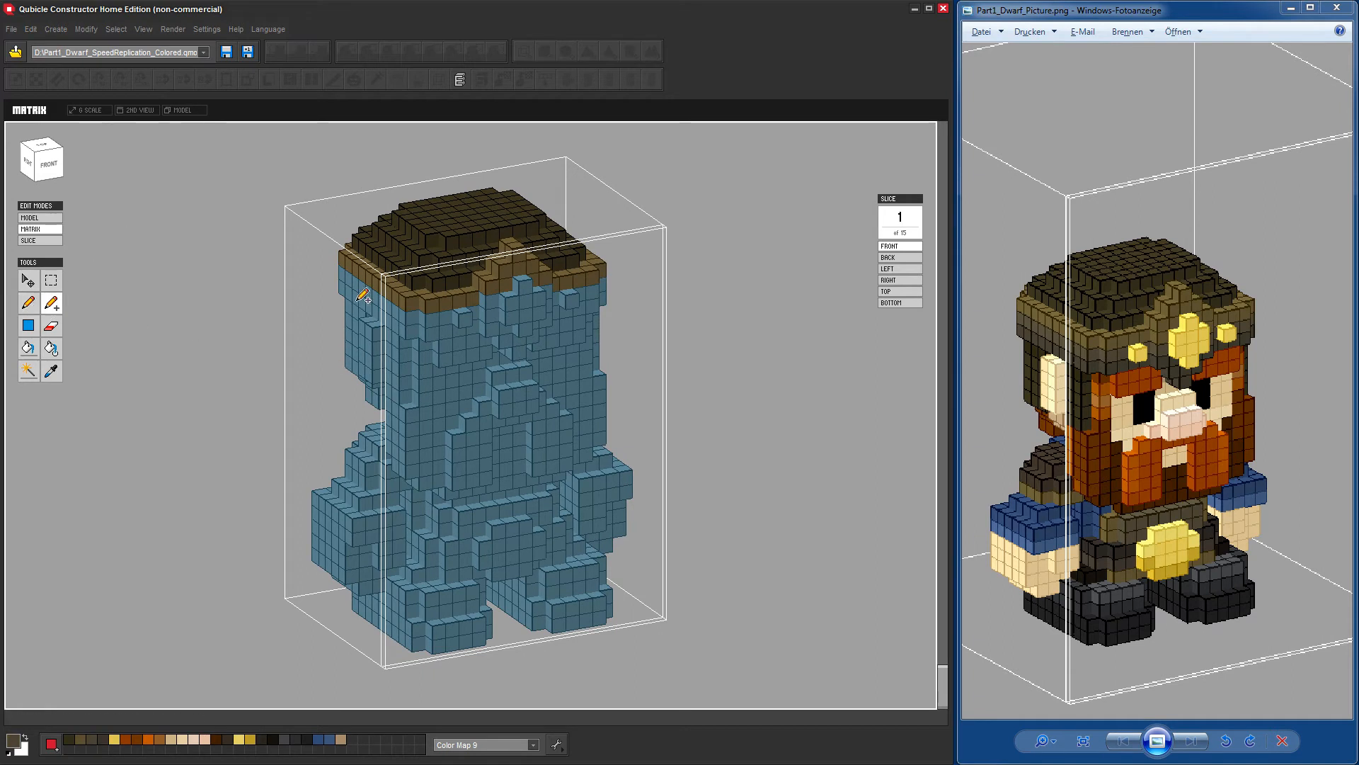
click(344, 296)
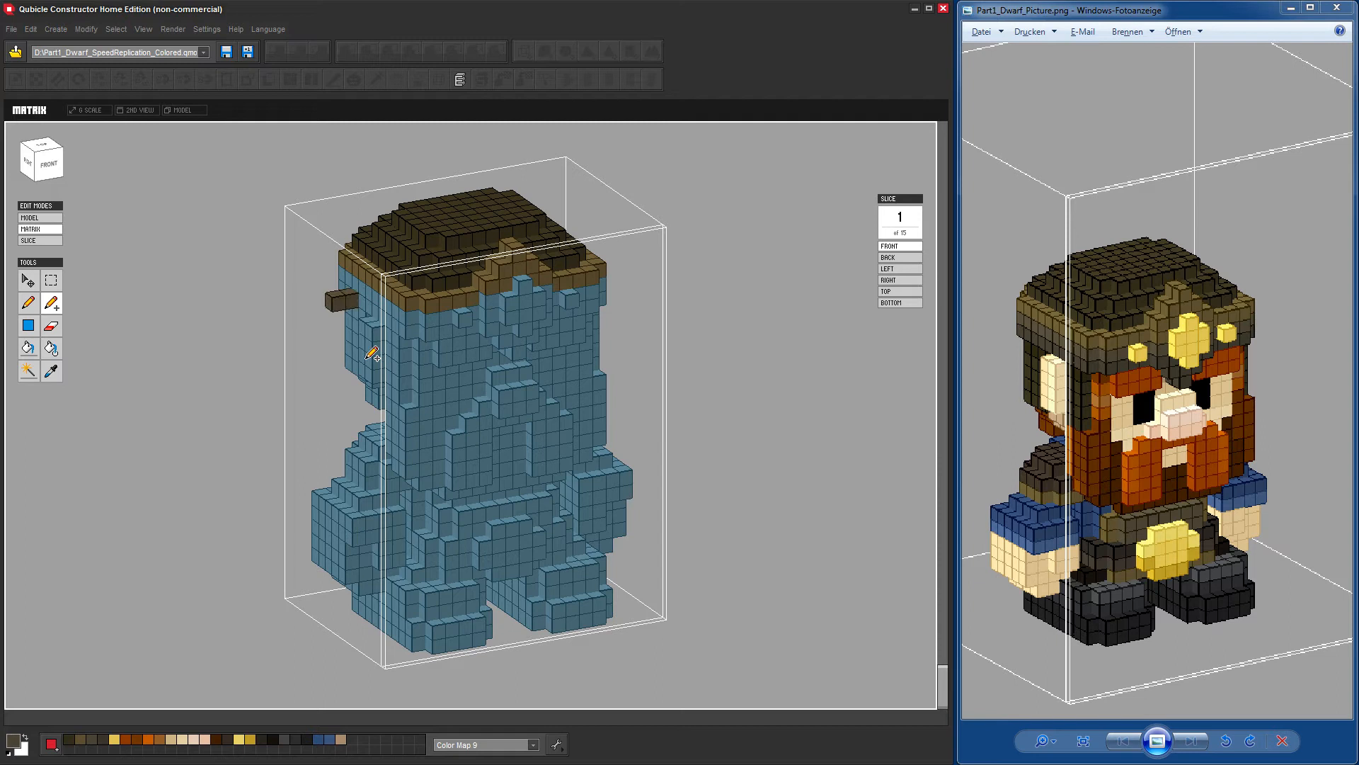
key(ctrl+z)
click(34, 306)
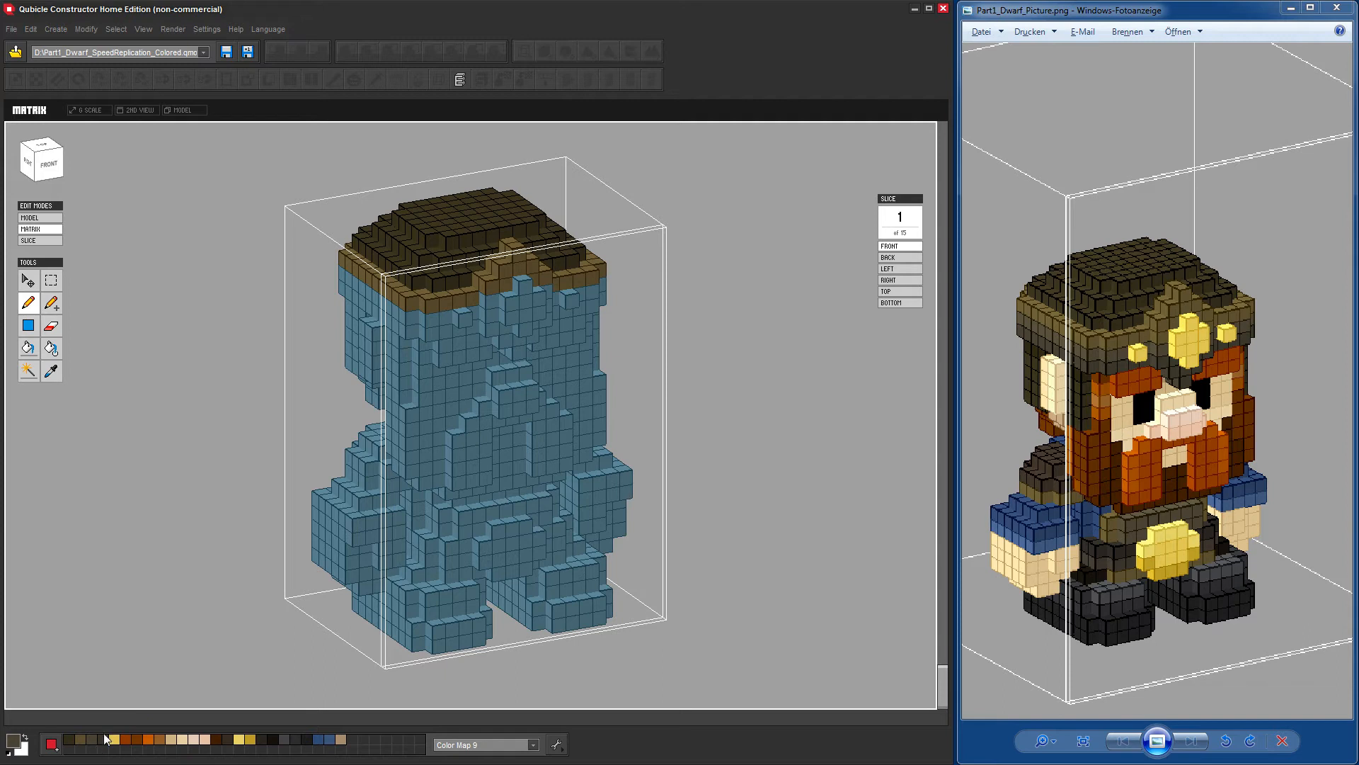
Paint the second row of the helmet's rim in the medium brown along the dwarf's right side to the rear corner.
click(406, 317)
right_drag(751, 356, 777, 358)
drag(777, 358, 828, 358)
drag(370, 300, 487, 316)
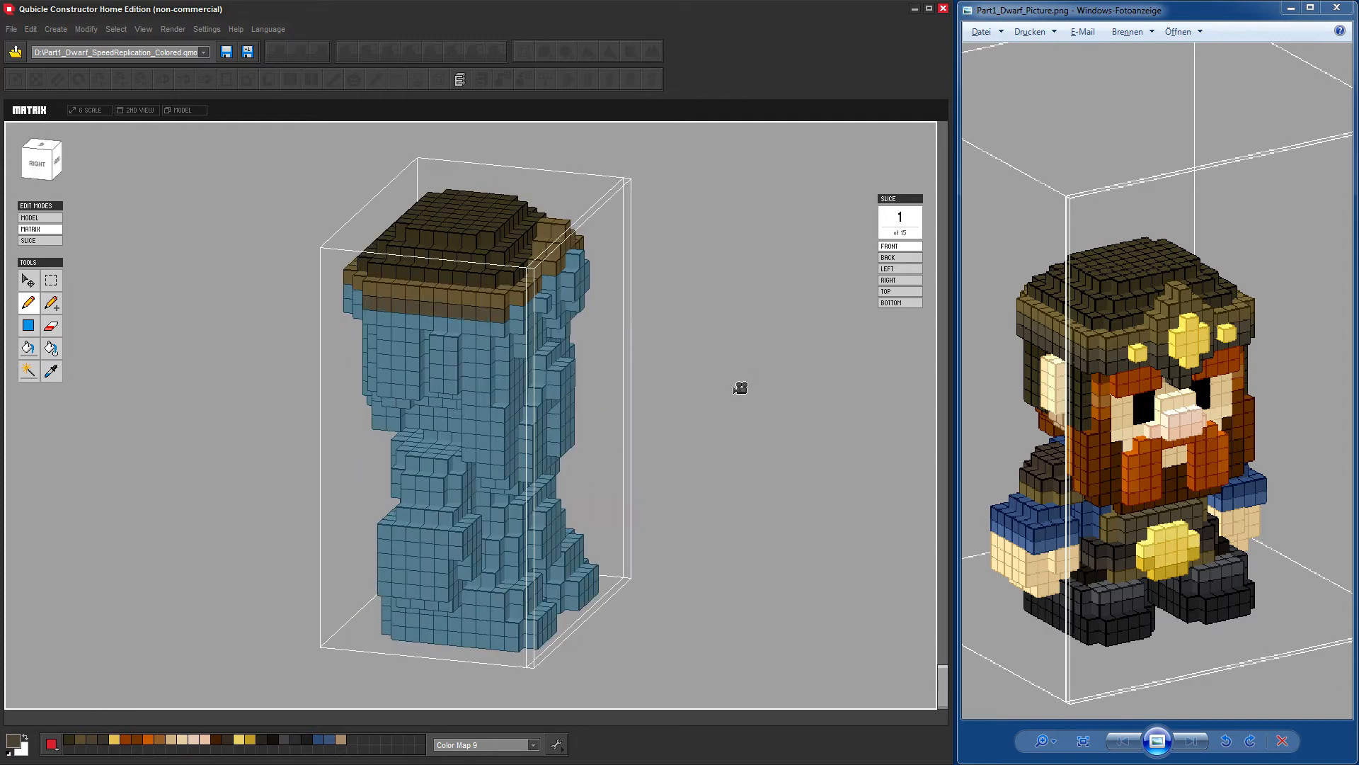
drag(740, 387, 807, 375)
drag(473, 297, 445, 291)
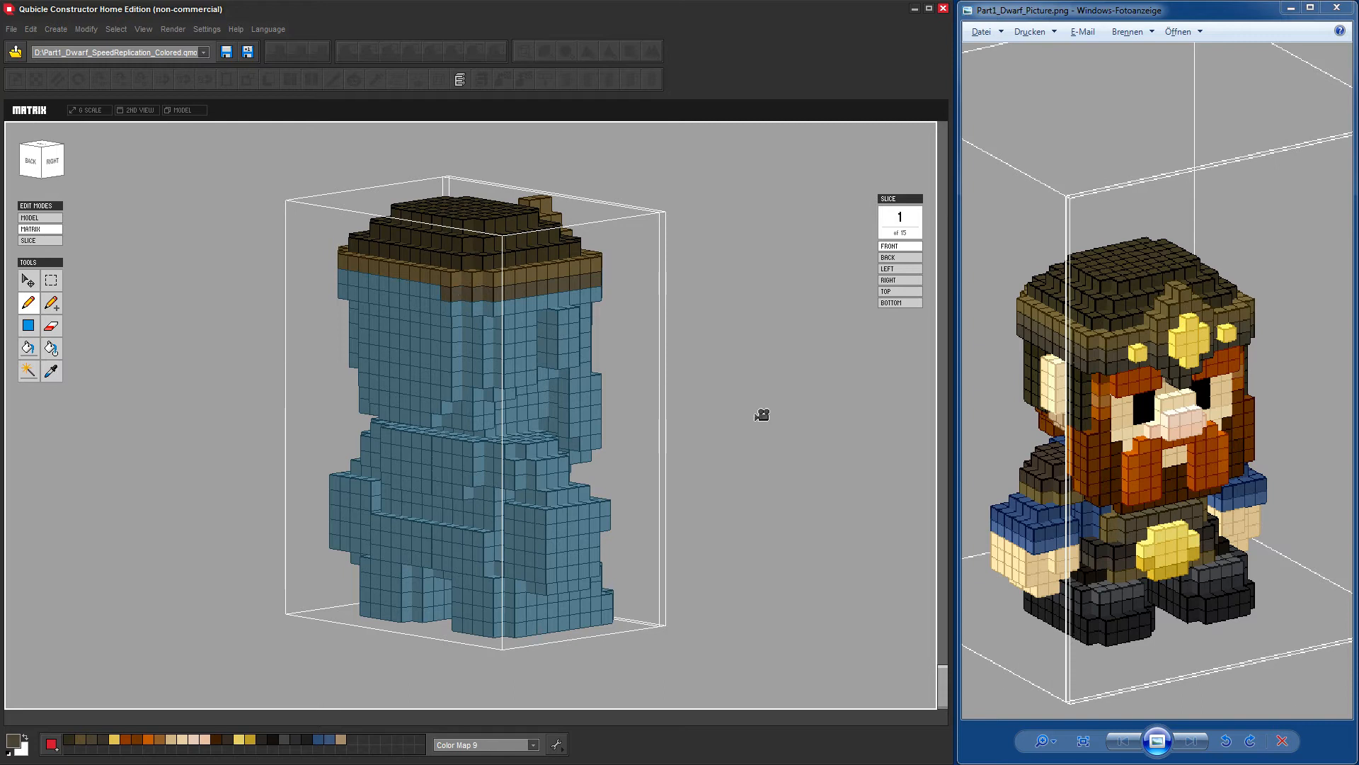
Continue the medium brown second row of the rim across the back, the dwarf's left side and the front around the ornaments.
drag(763, 416, 794, 410)
drag(424, 275, 558, 276)
mouse_move(819, 352)
right_down()
mouse_move(853, 351)
mouse_move(859, 382)
right_up()
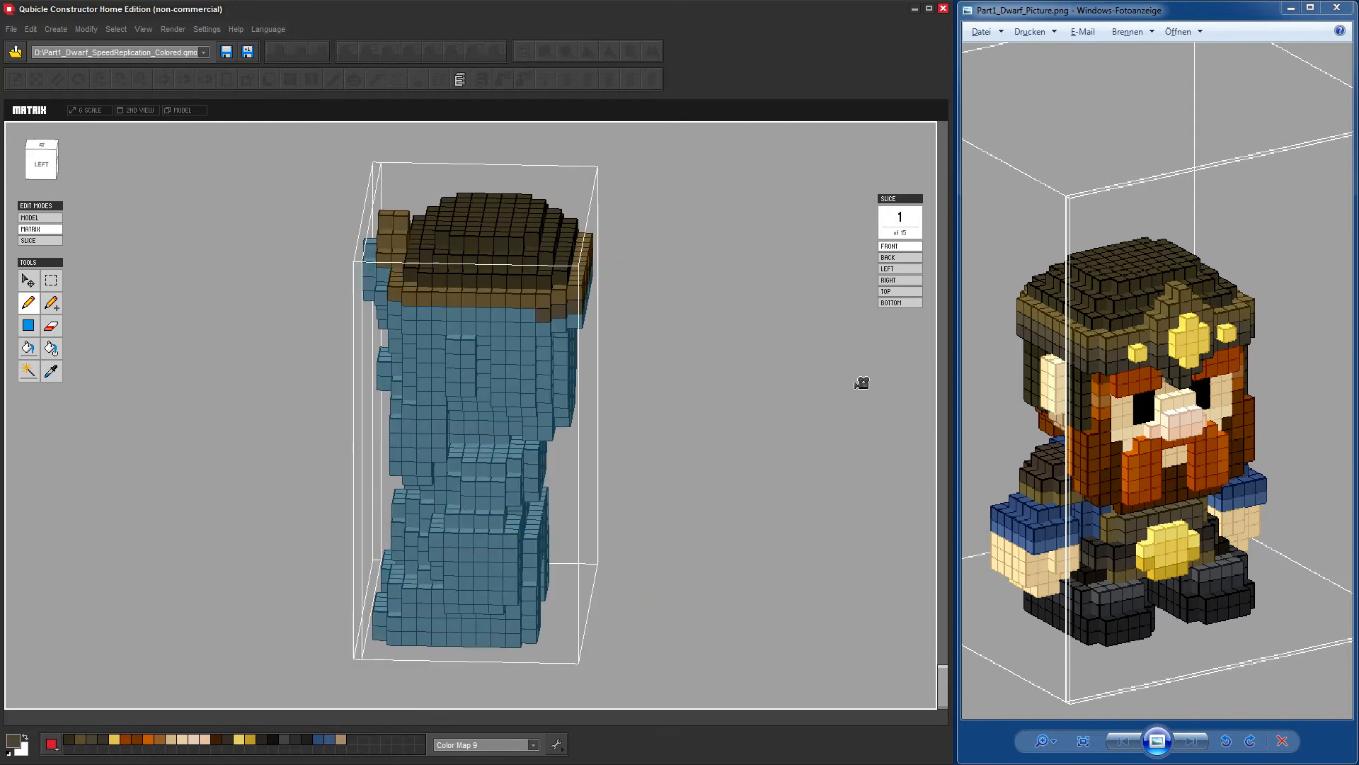
drag(439, 312, 442, 322)
right_drag(752, 375, 874, 361)
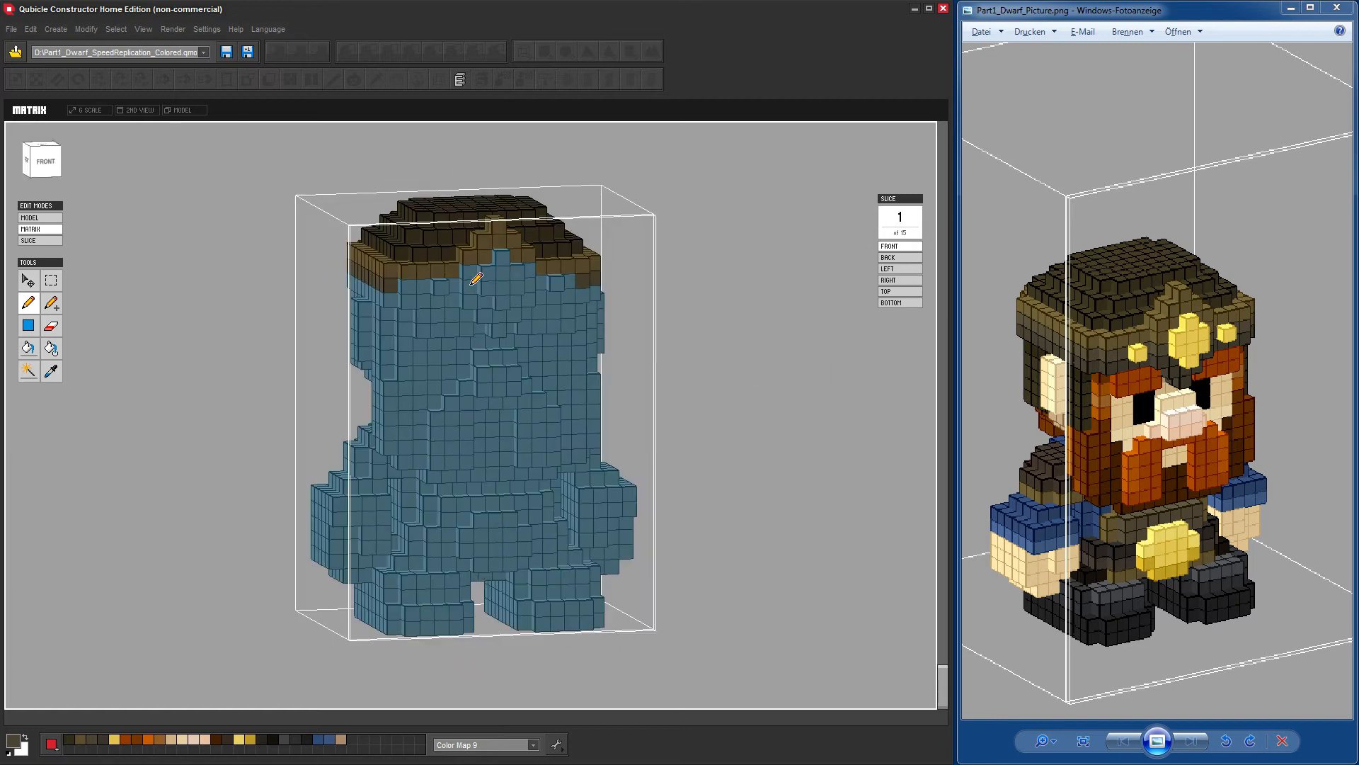
click(417, 278)
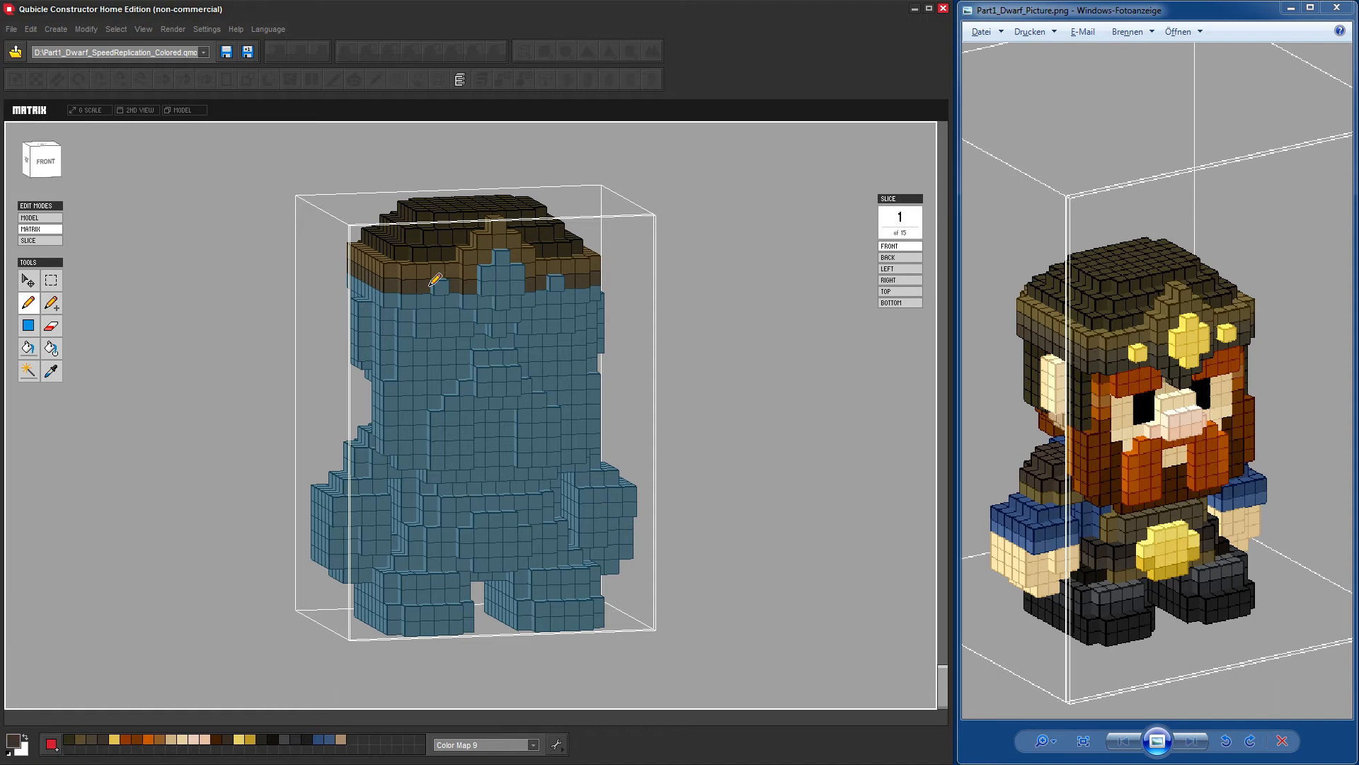
Paint the rim's lowest row in the darkest brown beneath the front ornament and along the dwarf's left side.
drag(458, 298, 544, 292)
right_drag(704, 349, 646, 349)
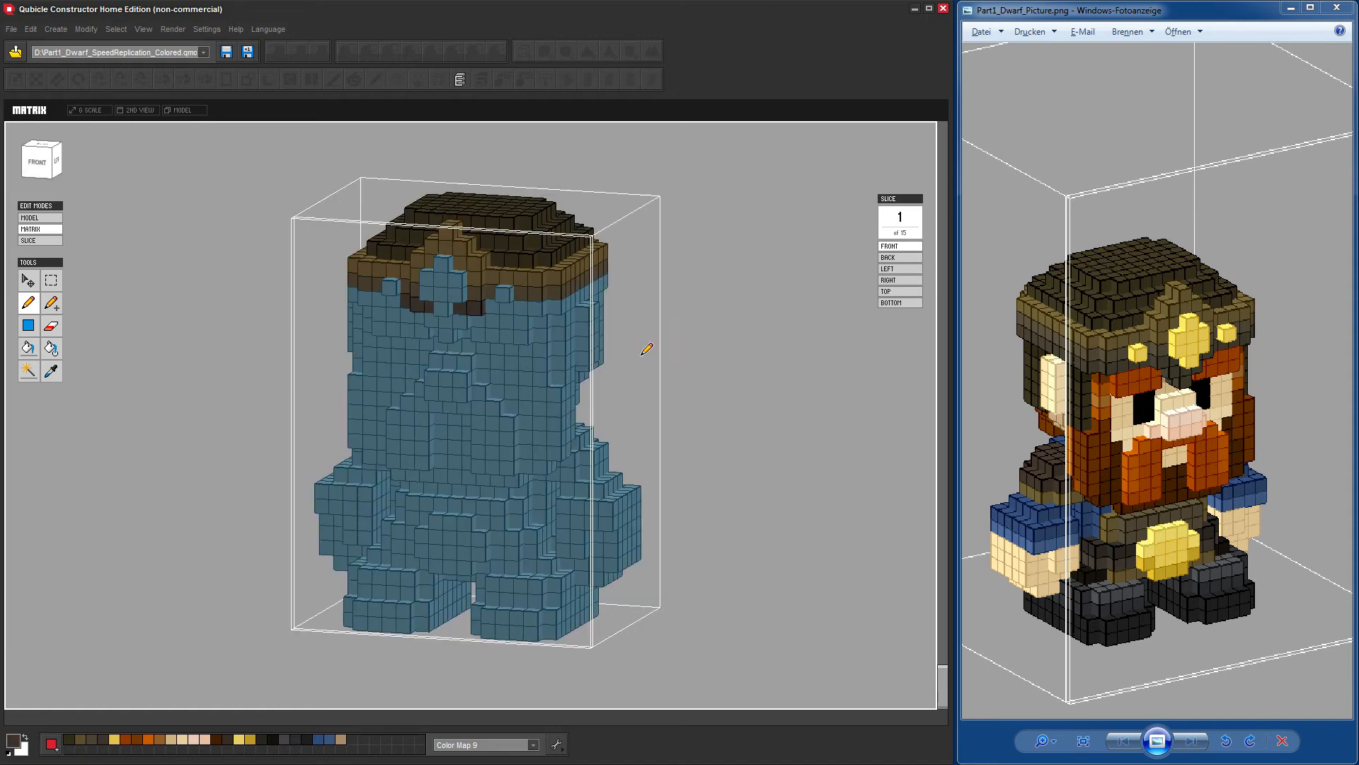
drag(489, 311, 544, 297)
right_drag(761, 349, 656, 343)
click(447, 330)
shift+click(581, 316)
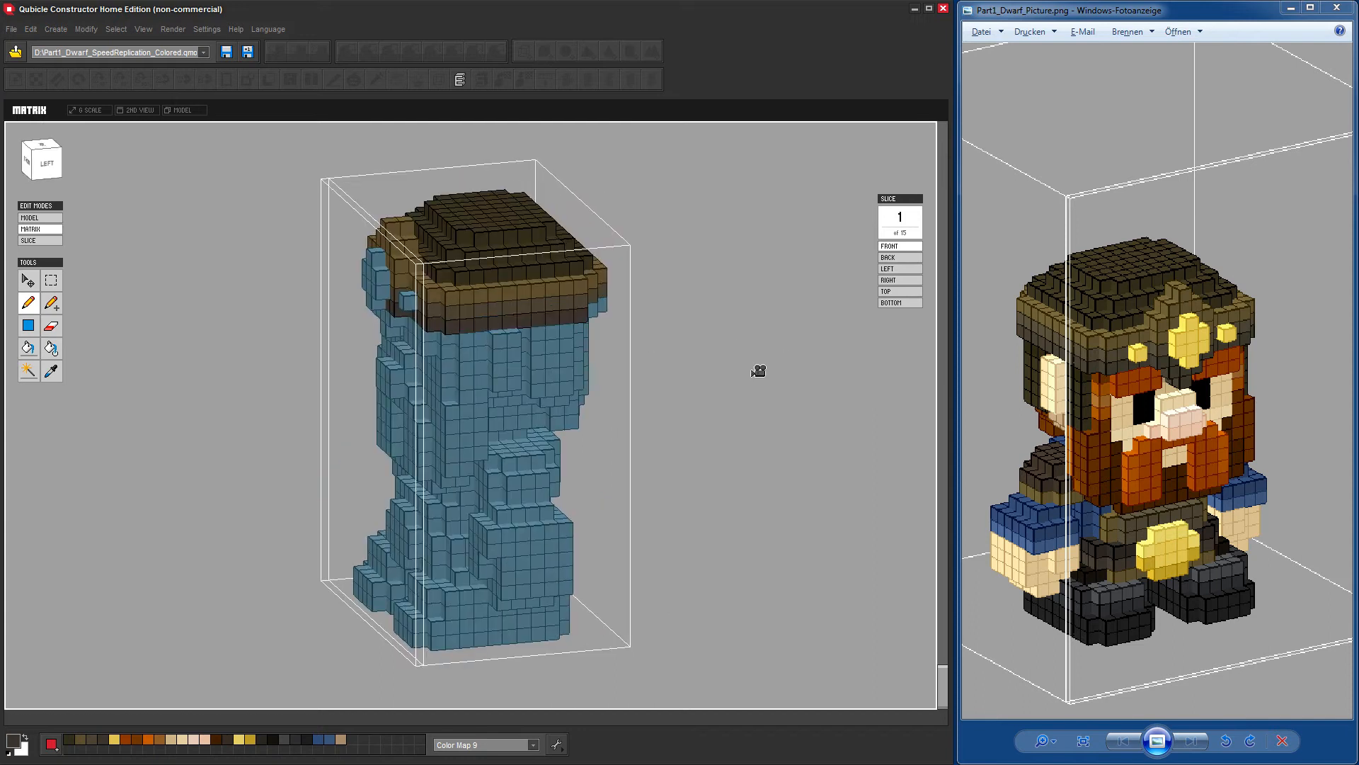
Paint the rim's lowest row in the darkest brown across the back of the helmet and around both rear corners.
right_drag(753, 377, 648, 358)
mouse_move(493, 313)
mouse_down()
mouse_move(483, 309)
mouse_move(530, 310)
mouse_up()
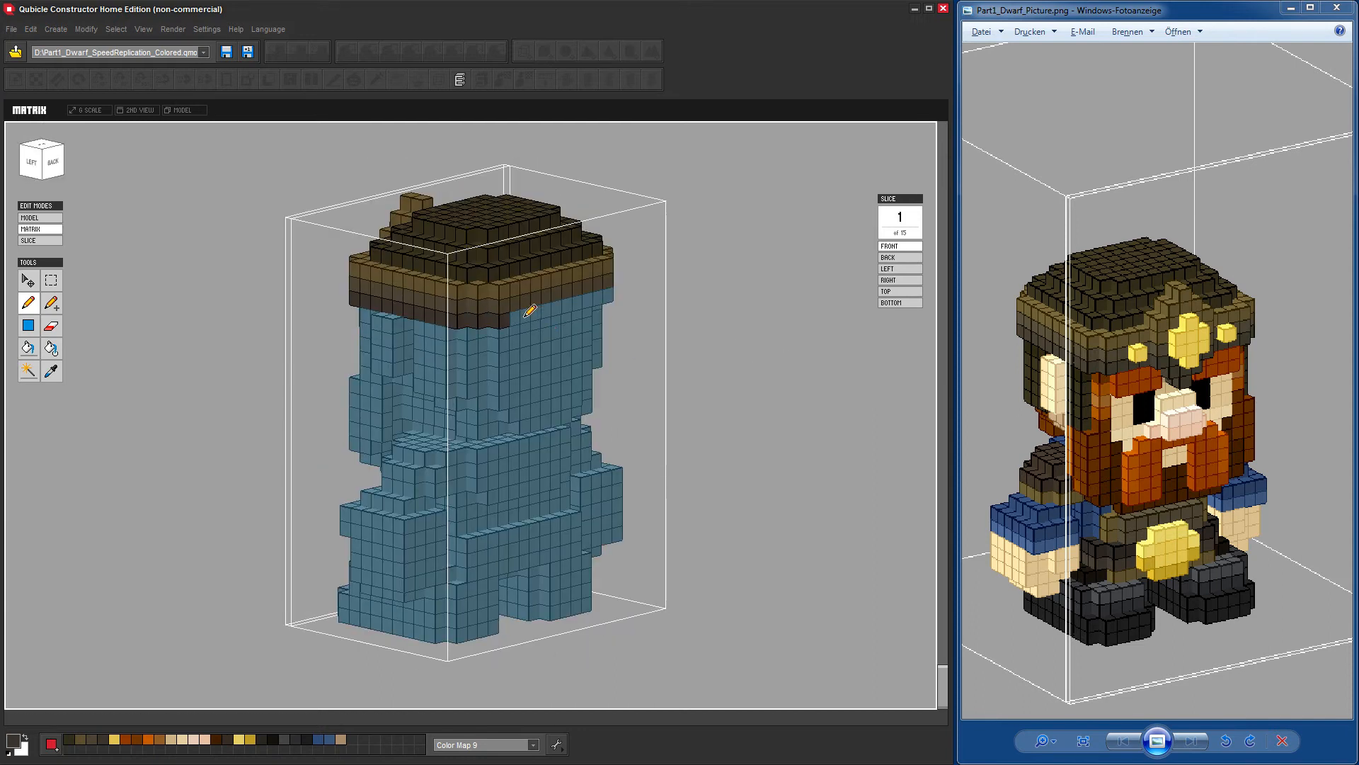
shift+click(594, 298)
right_drag(746, 400, 698, 390)
click(544, 309)
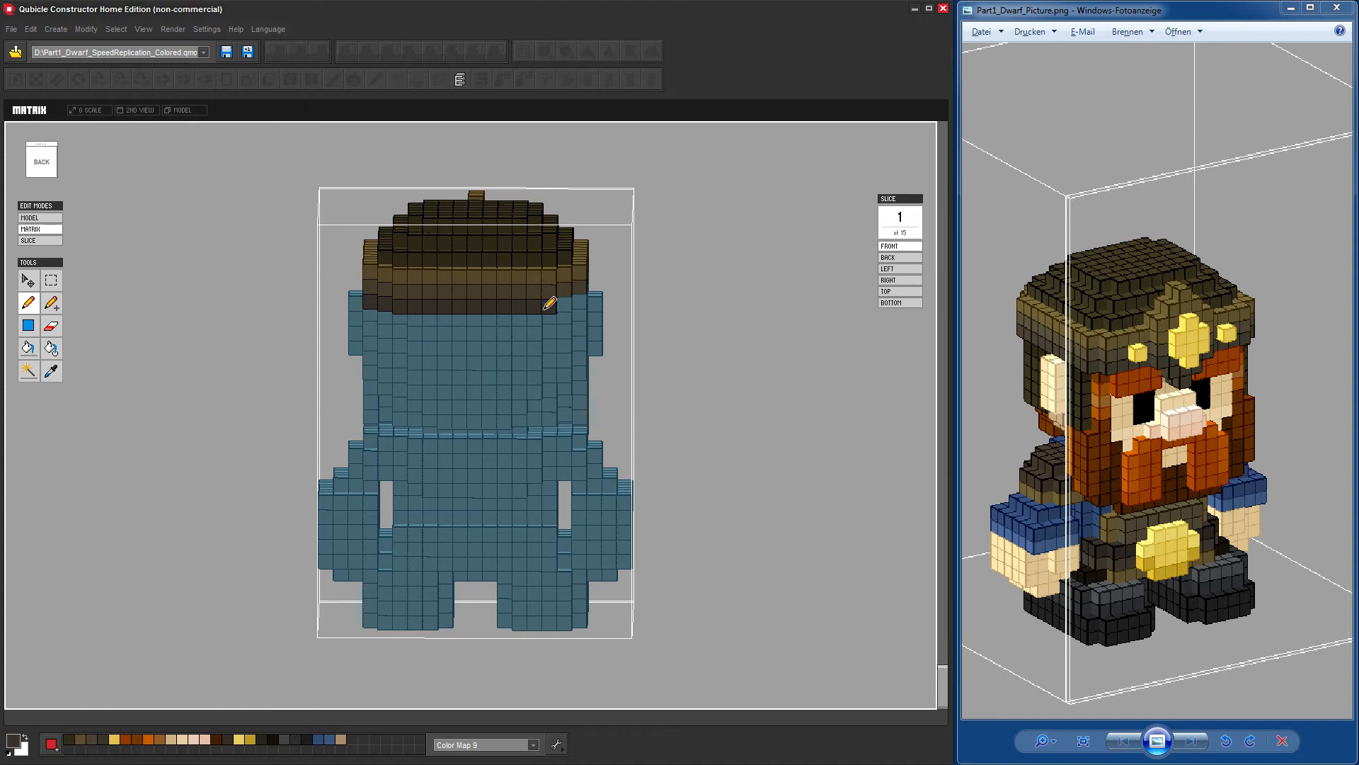
click(578, 298)
Paint the rim's lowest row in the darkest brown along the dwarf's right side and up to the front ornament.
right_drag(810, 400, 642, 400)
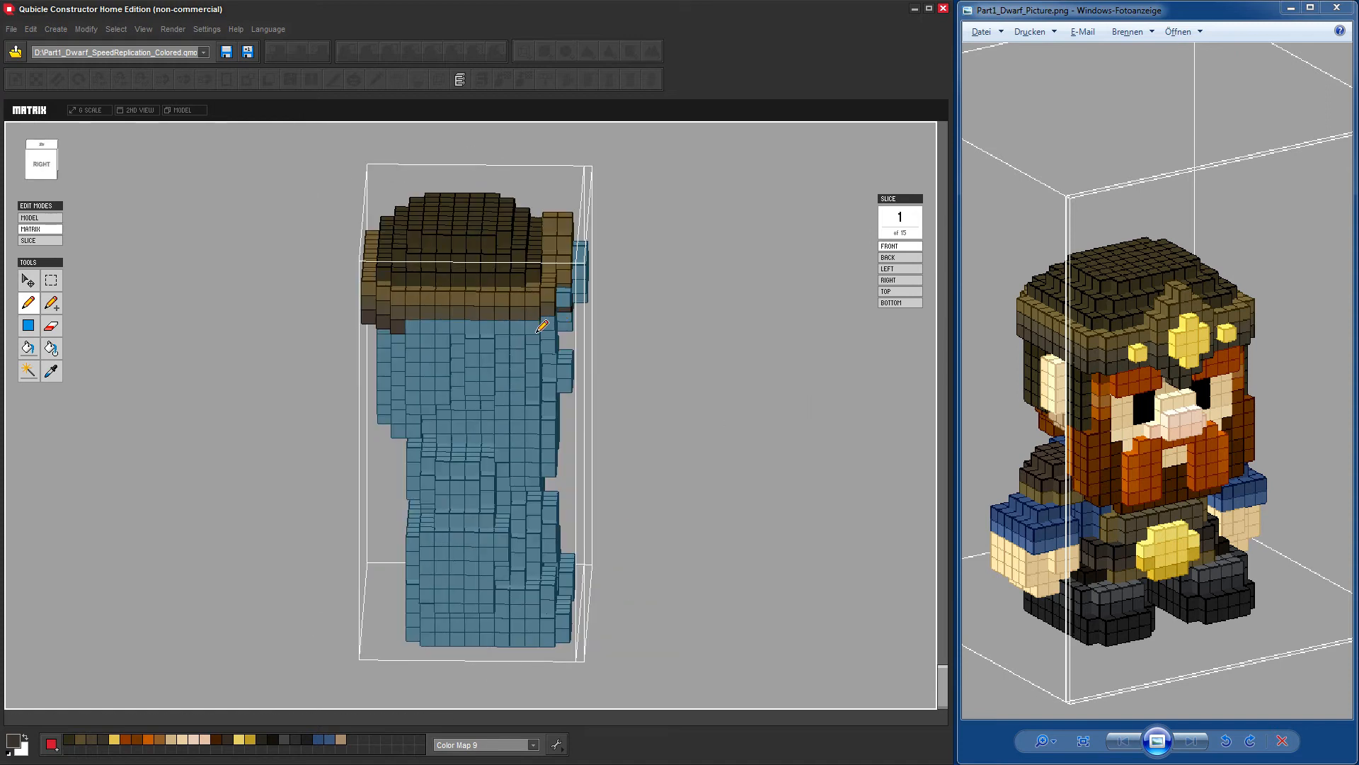
shift+click(536, 326)
right_drag(738, 394, 629, 367)
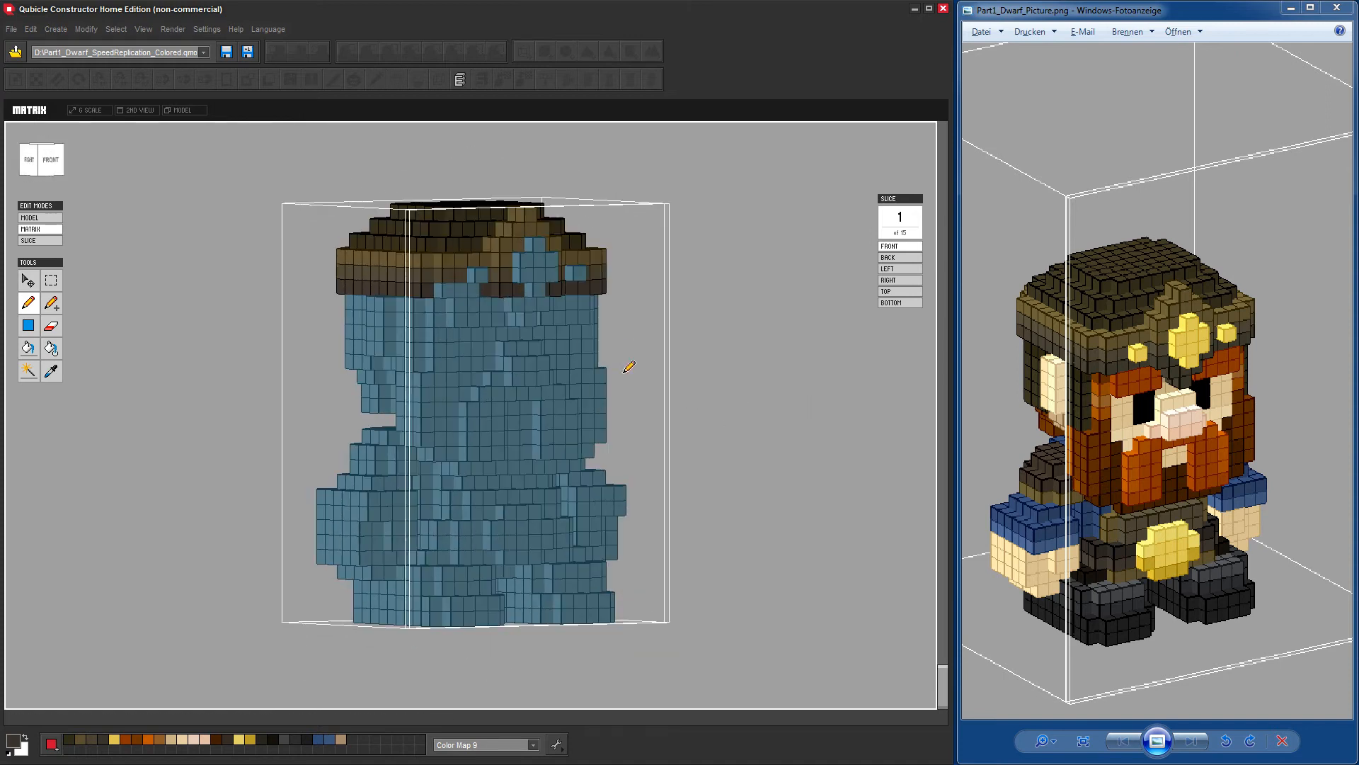
click(453, 284)
click(486, 289)
Paint the small downward point beneath the helmet's central ornament in the darkest brown, including the voxels reachable from below.
right_drag(724, 430, 543, 220)
click(480, 284)
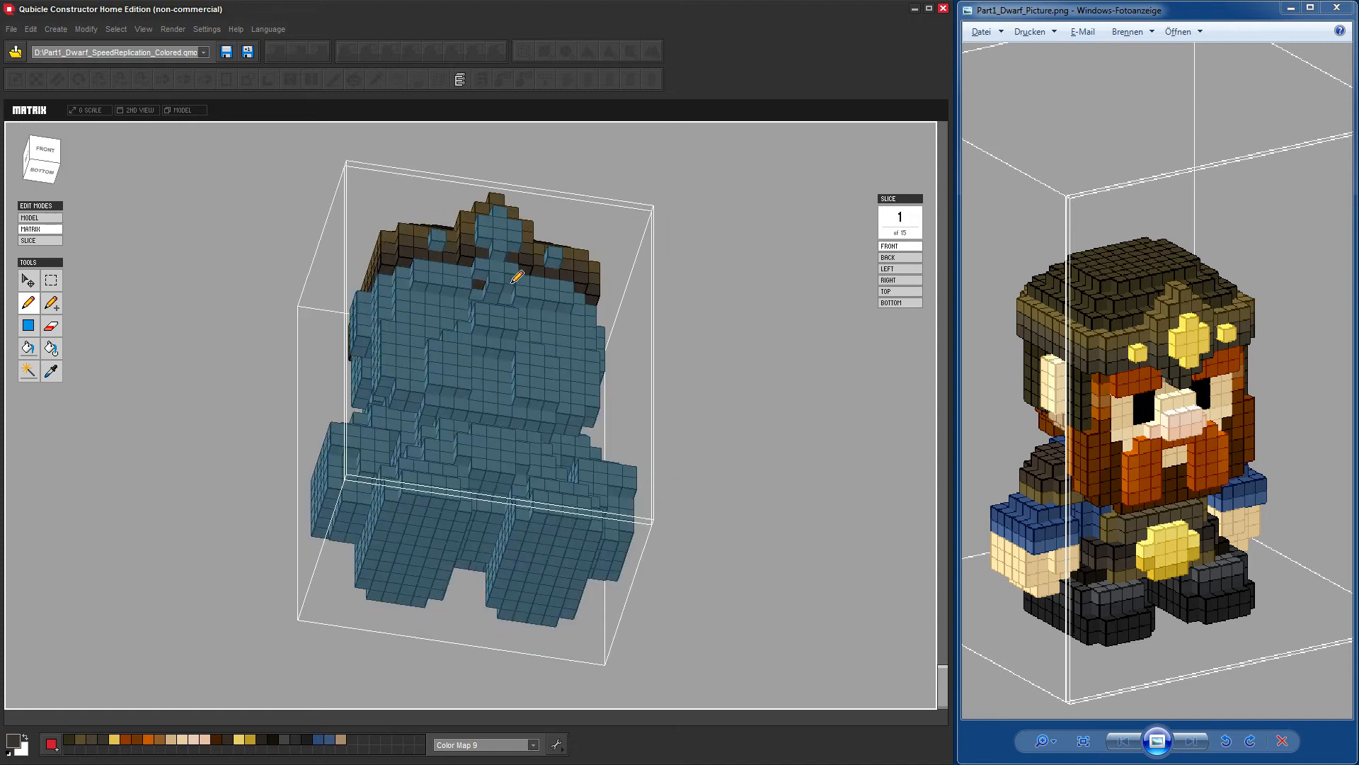
click(512, 272)
click(479, 272)
click(493, 267)
click(495, 281)
right_drag(687, 350, 704, 394)
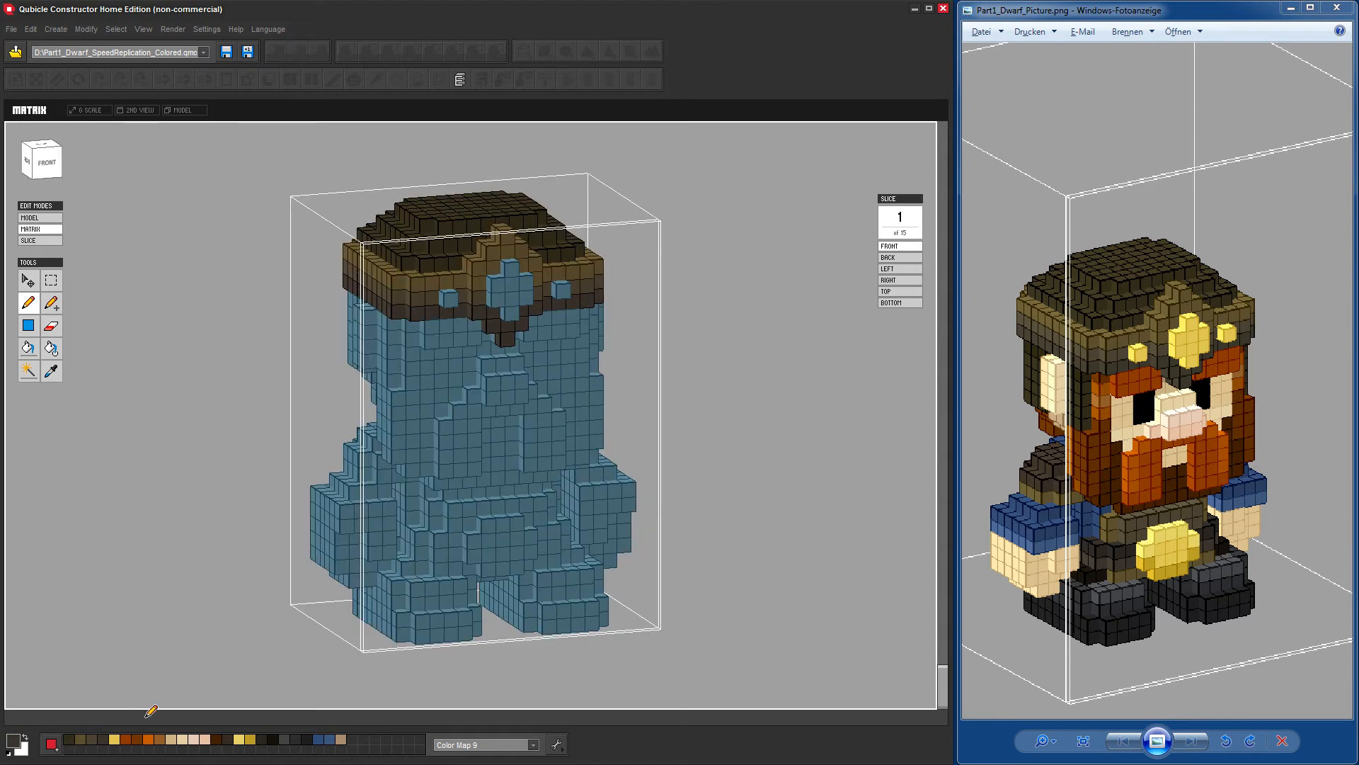
Paint the raised cross-shaped ornament and the two studs on the front of the helmet's rim in yellow.
click(115, 739)
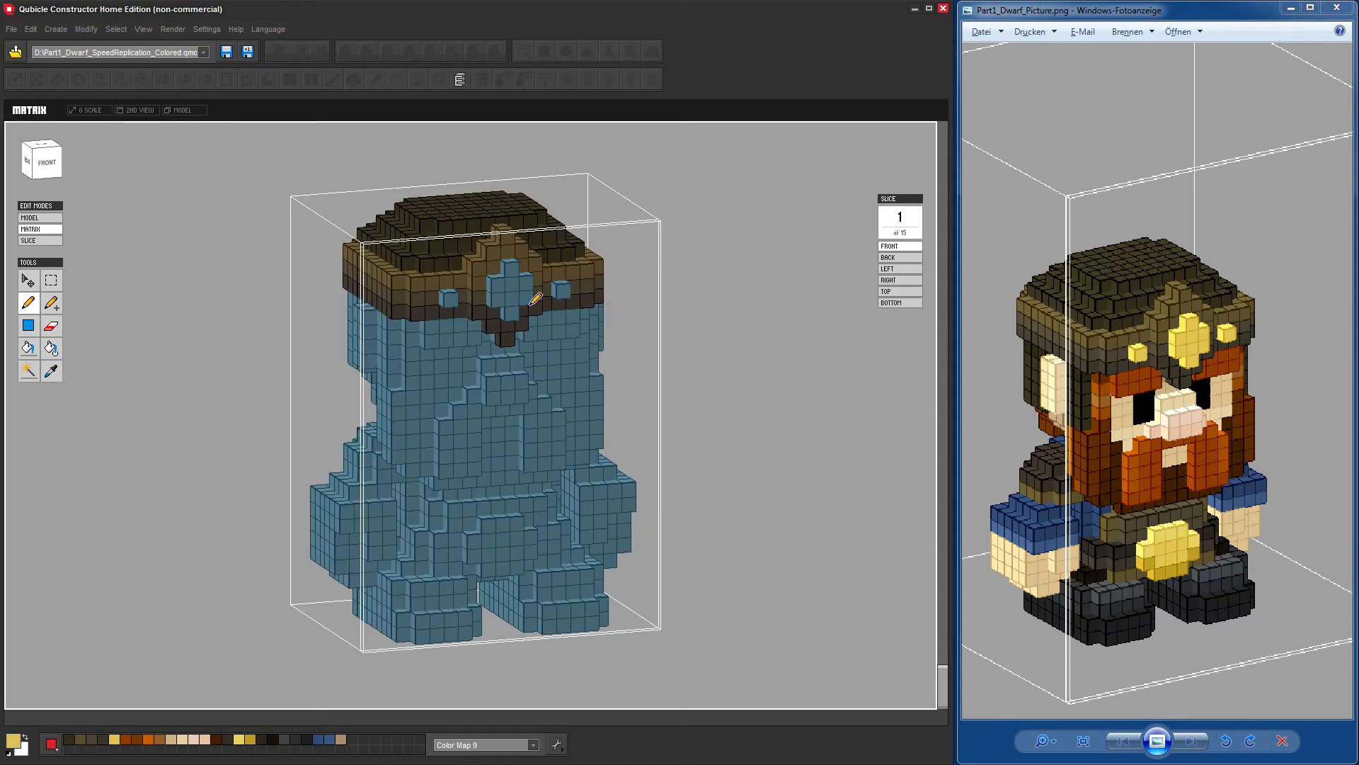
click(509, 267)
drag(516, 310, 510, 310)
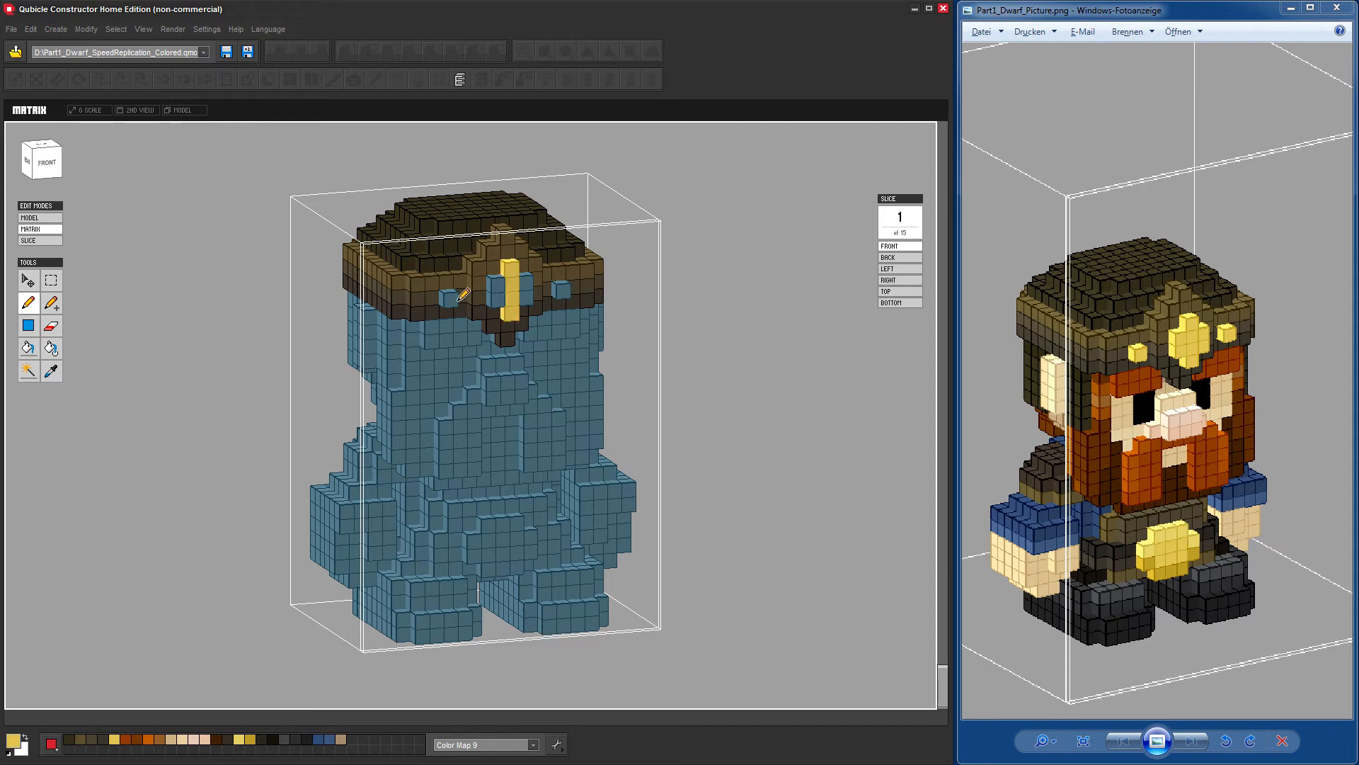
click(453, 302)
click(499, 296)
click(500, 287)
click(526, 283)
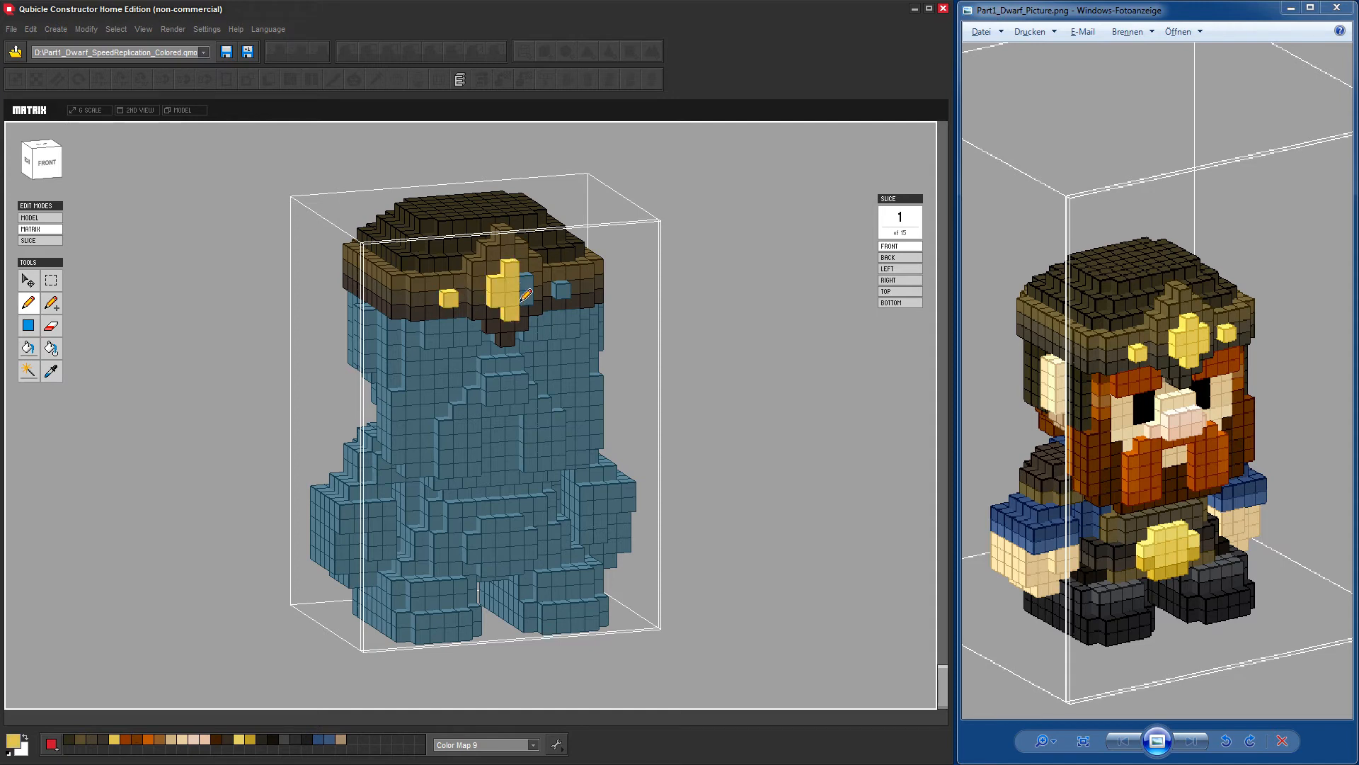
click(563, 289)
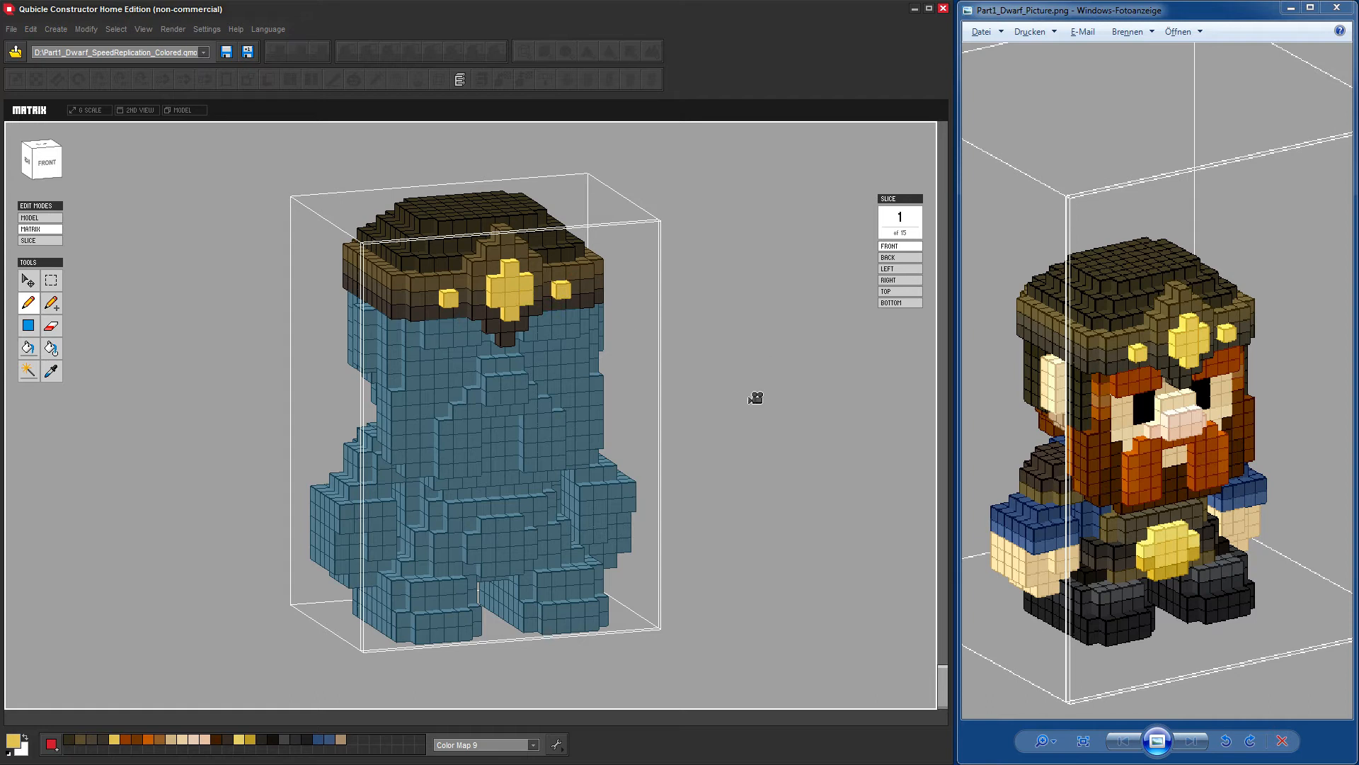
Paint the central block of the belt buckle, three voxels wide and two high, in the same yellow.
right_drag(756, 397, 766, 397)
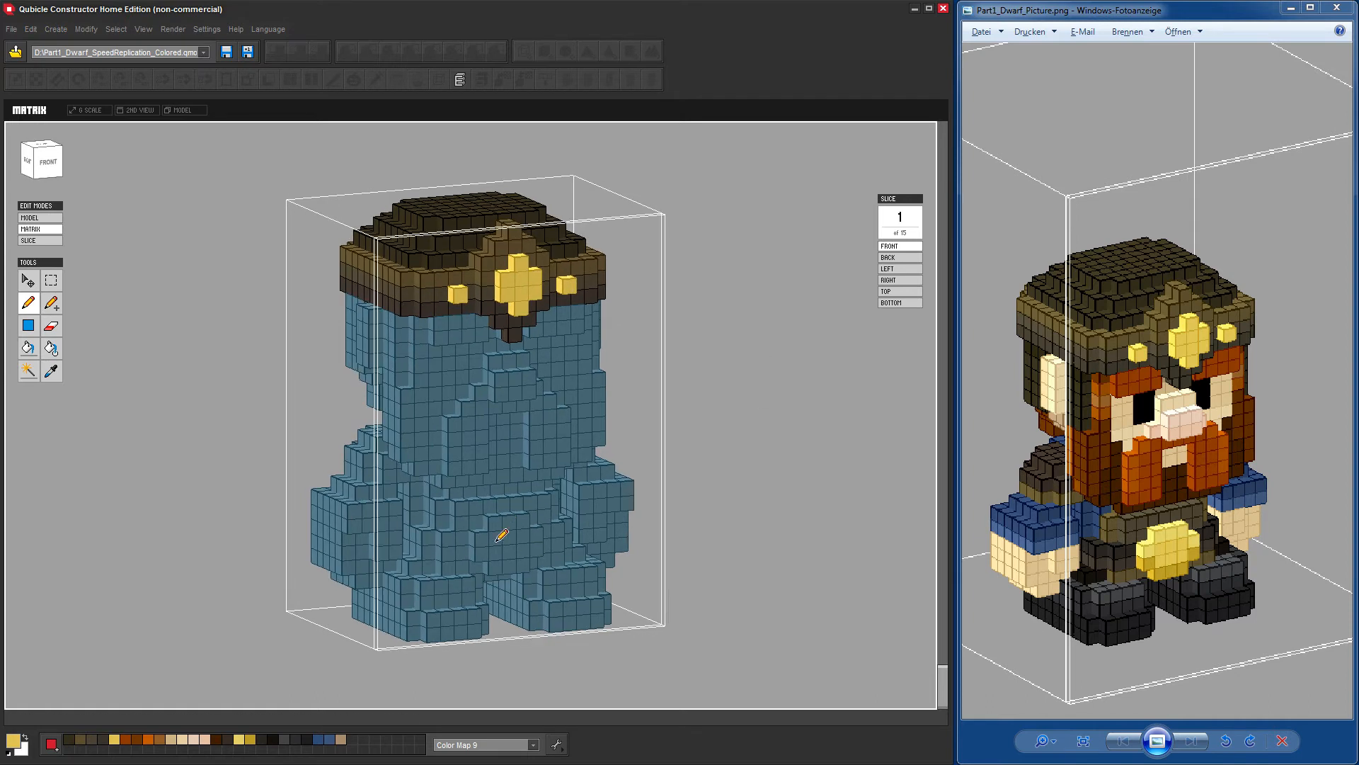
click(496, 540)
click(495, 553)
click(510, 551)
click(511, 538)
click(524, 552)
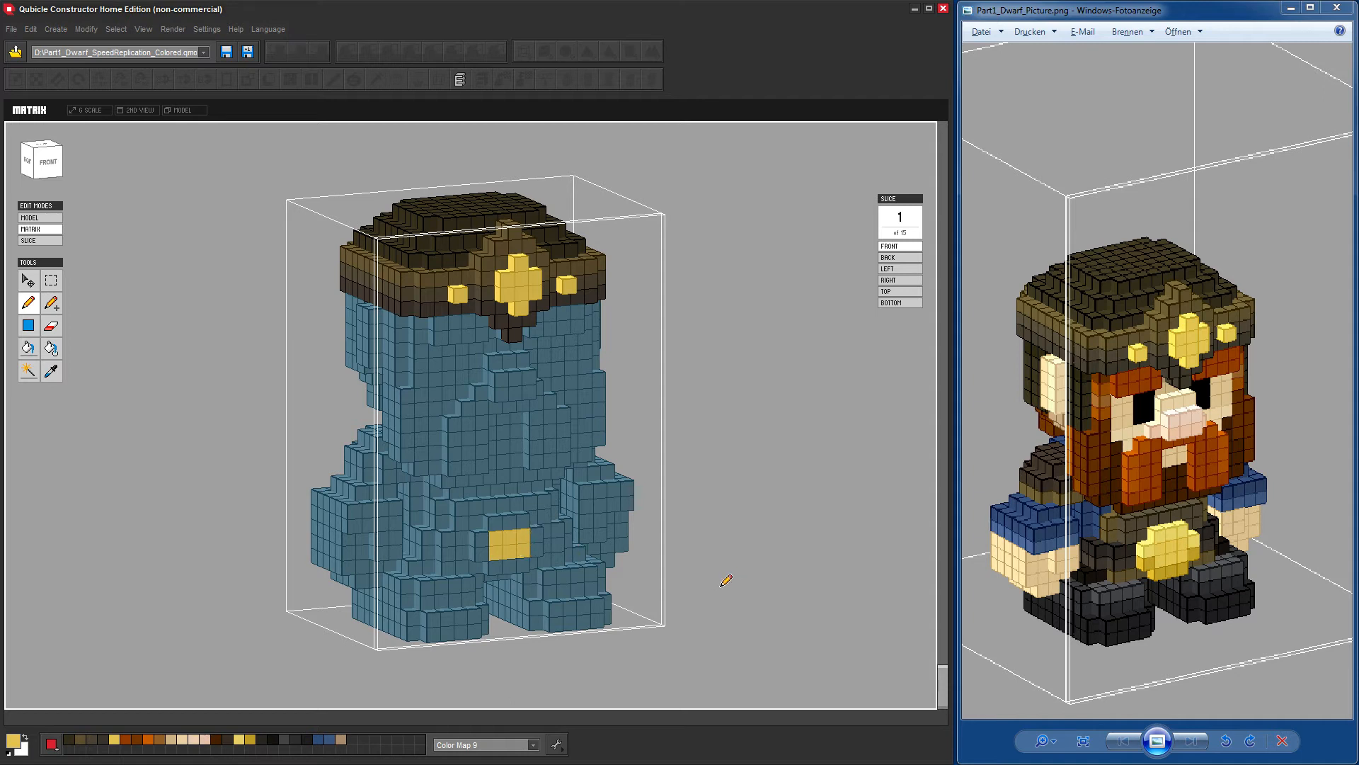
Paint the belt buckle's top row and upper side voxels in the lighter yellow.
mouse_move(746, 512)
right_down()
mouse_move(776, 519)
mouse_move(764, 519)
right_up()
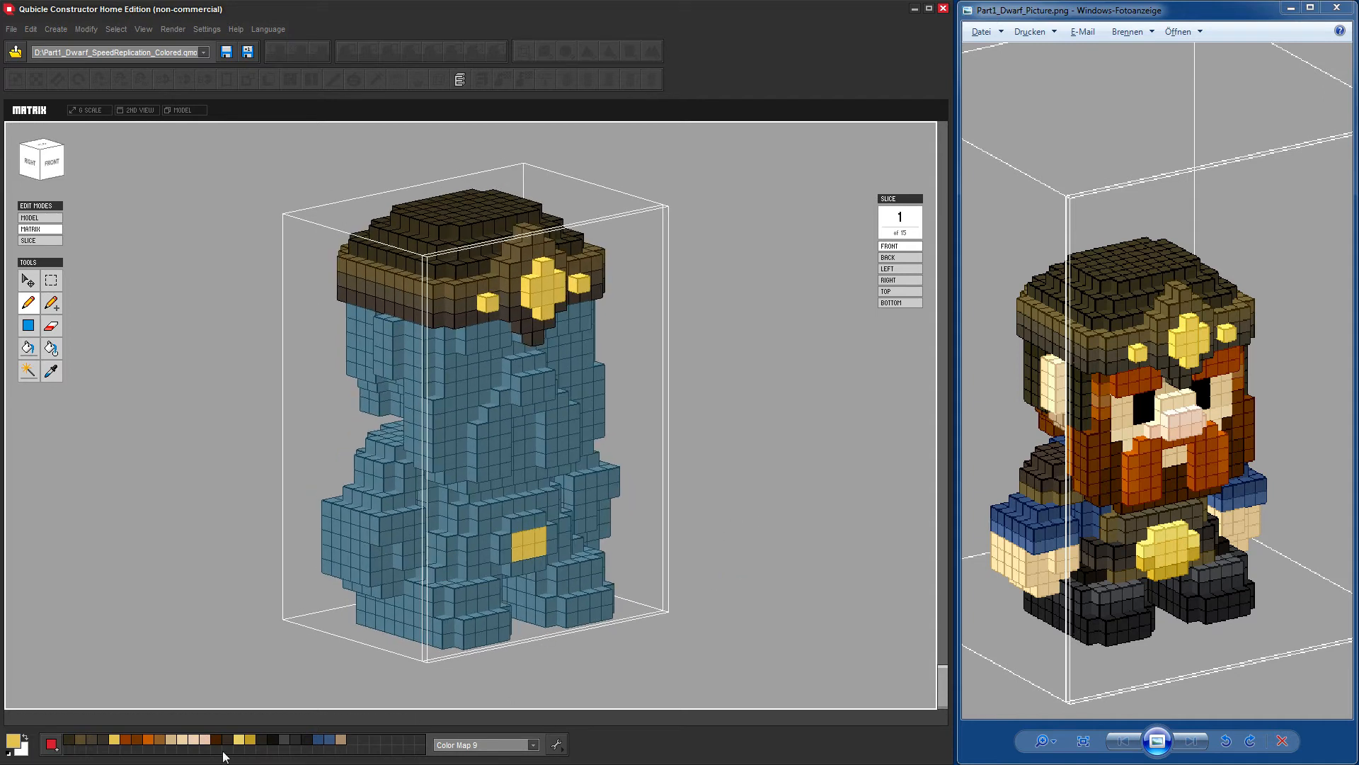
click(500, 541)
click(511, 524)
click(536, 523)
click(553, 534)
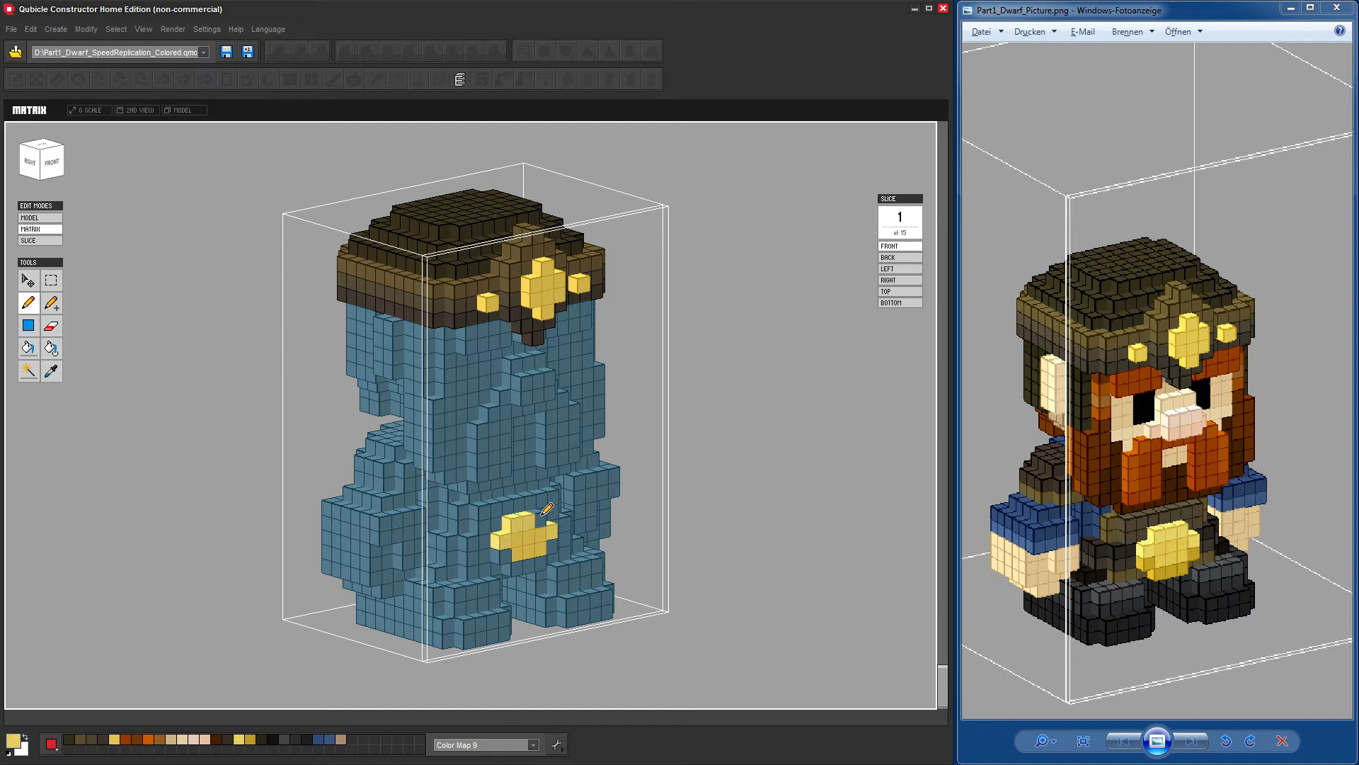
click(541, 518)
Paint the belt buckle's bottom row and lower side voxels in the darker gold.
click(503, 561)
click(509, 570)
click(533, 570)
click(539, 568)
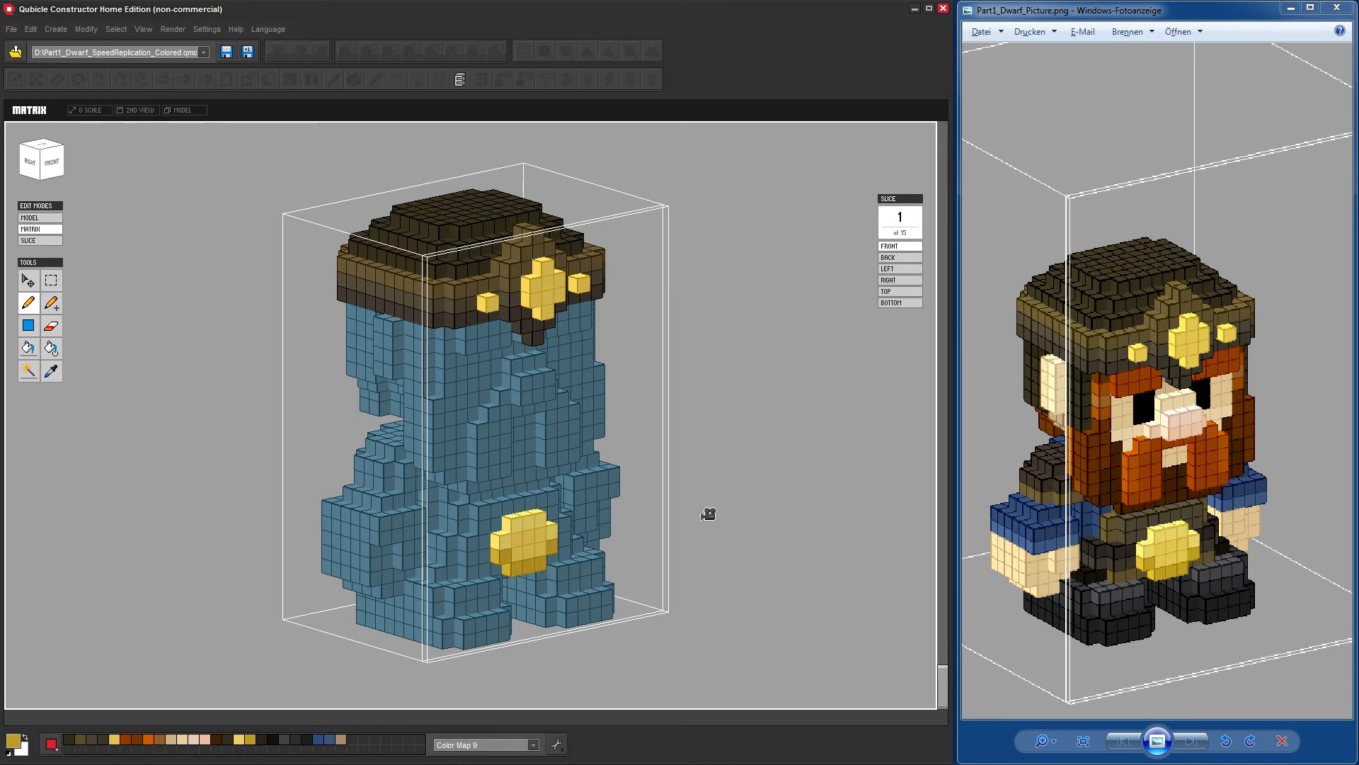
Try the Rectangle tool by filling a gold band across the head in the front view, inspect it all around and undo it.
right_drag(713, 470, 703, 471)
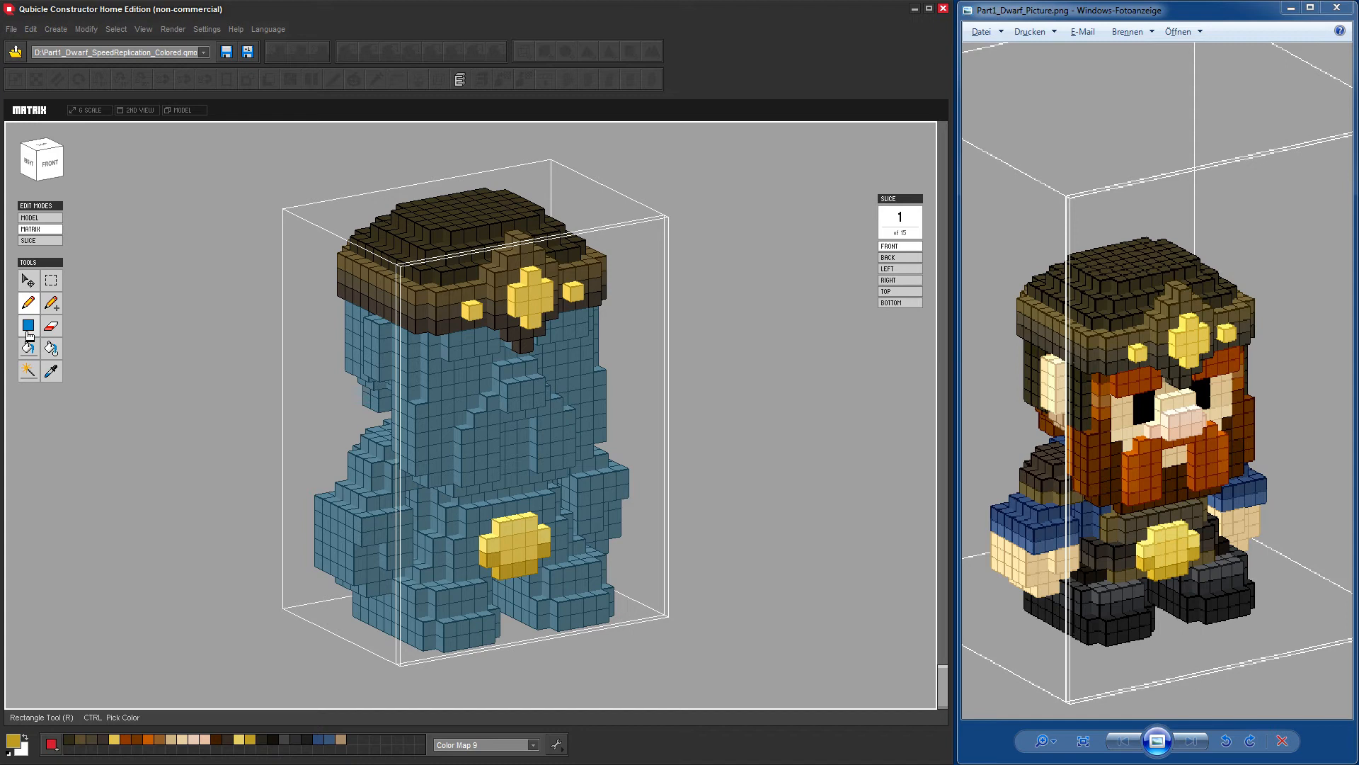
click(29, 327)
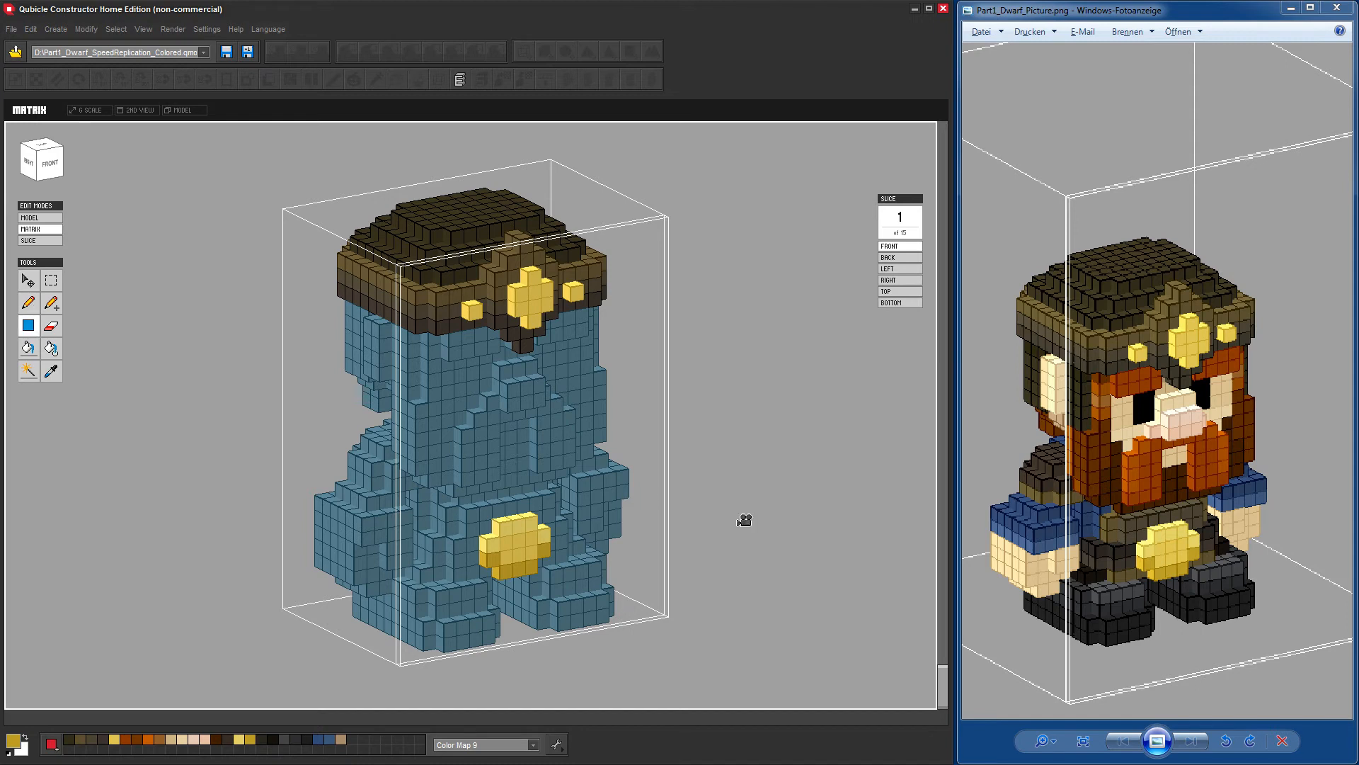
right_drag(745, 521, 710, 507)
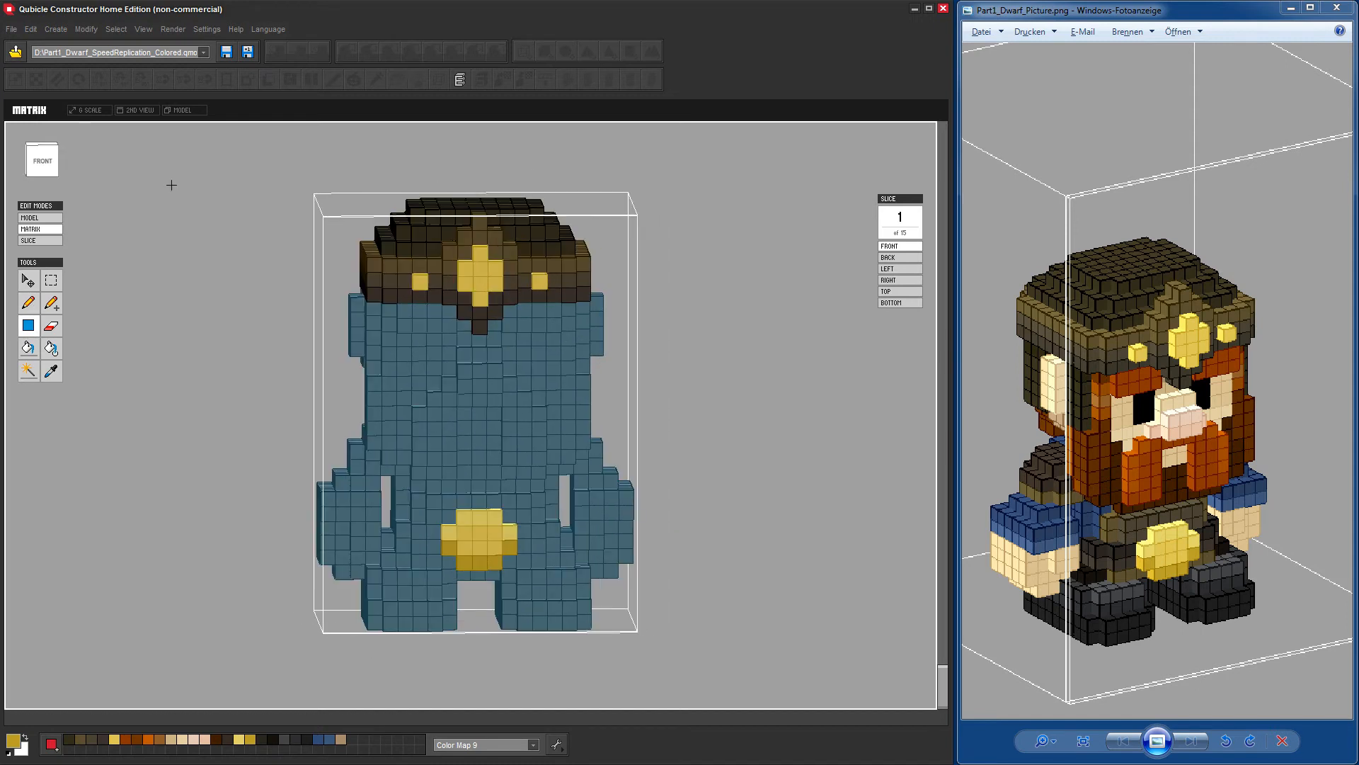
click(55, 162)
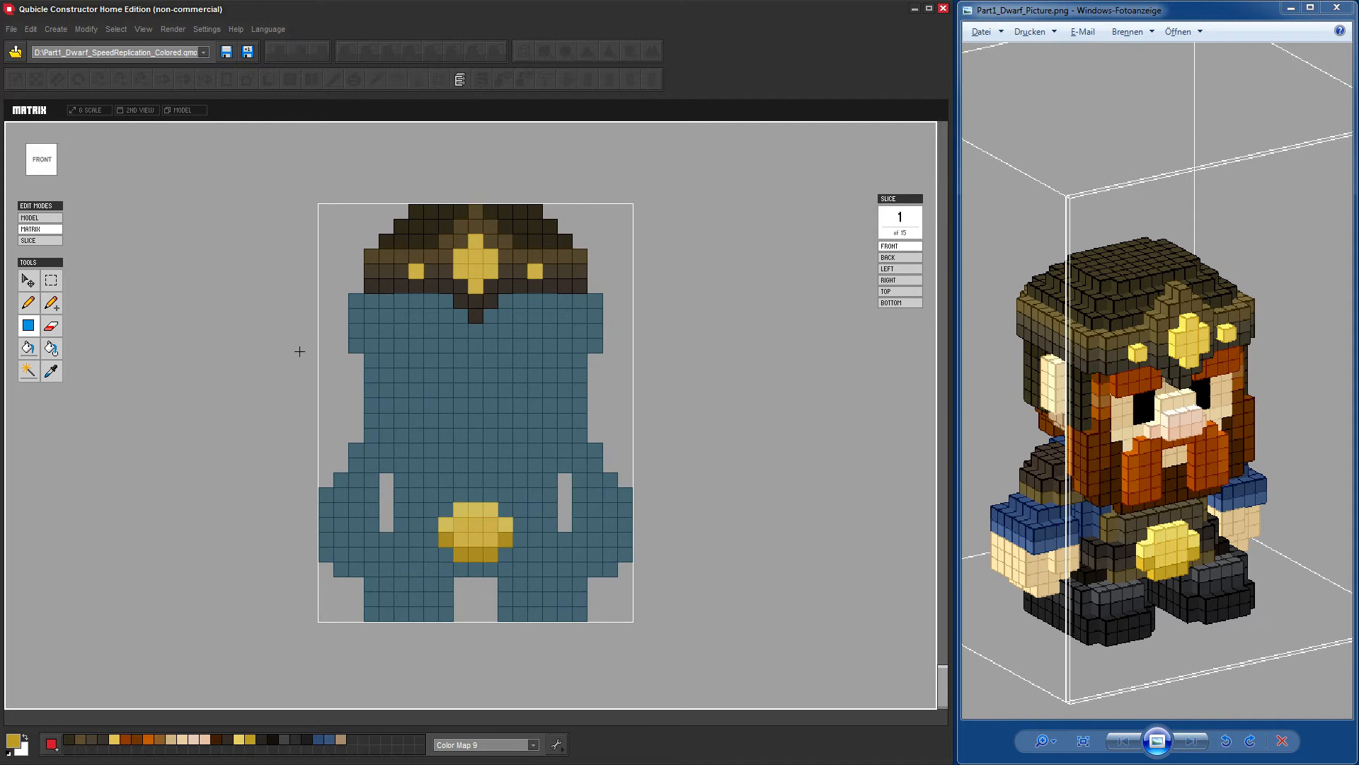
drag(300, 351, 670, 447)
right_drag(732, 440, 913, 446)
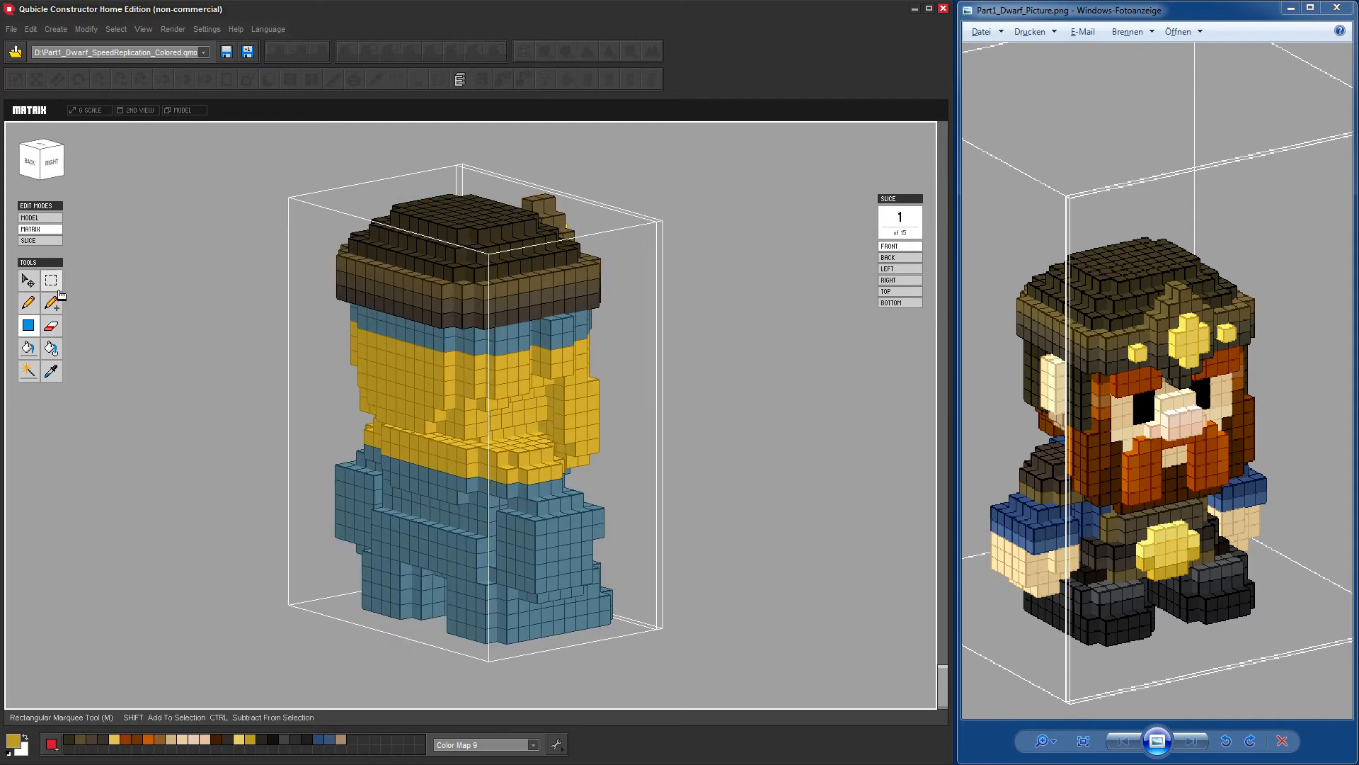
right_drag(822, 437, 605, 453)
key(ctrl+z)
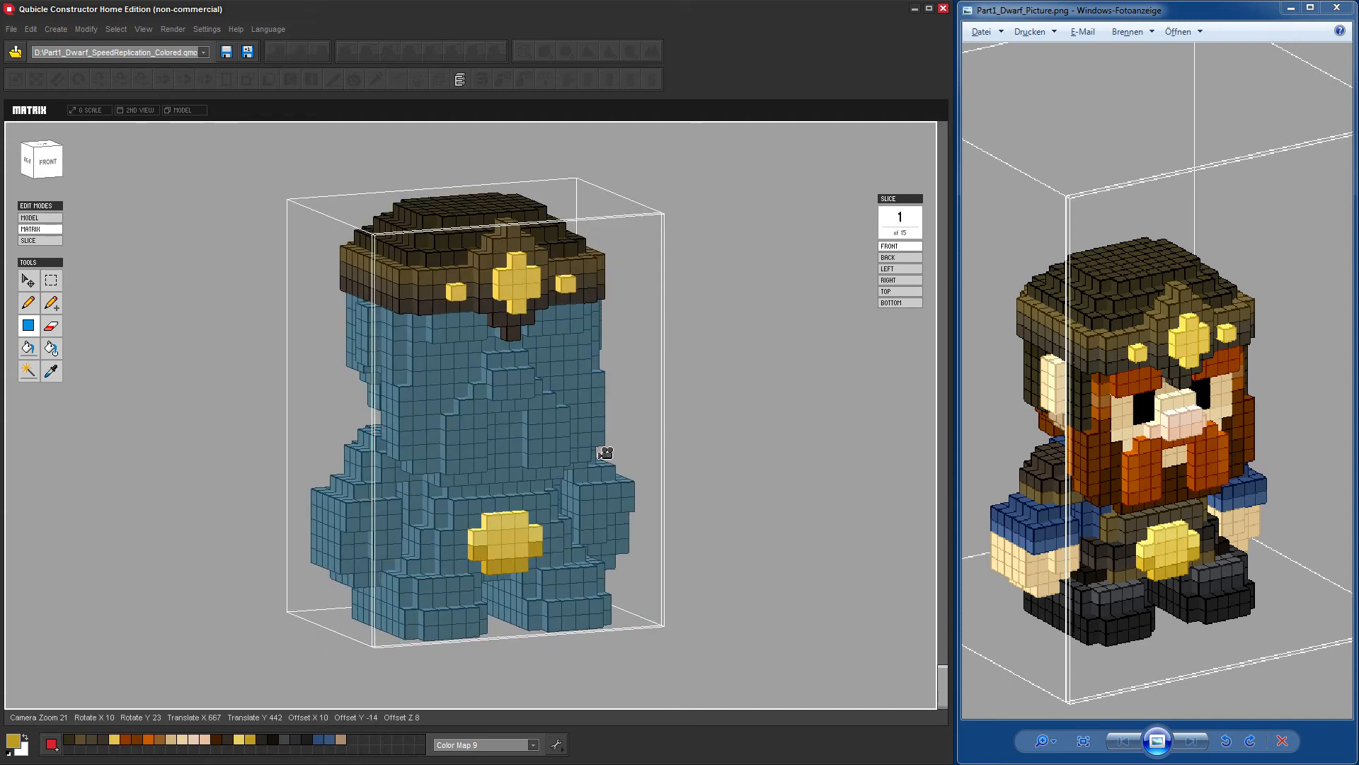
Try the Paint Bucket by filling the uncoloured body with dark blue and undo the fill.
click(33, 350)
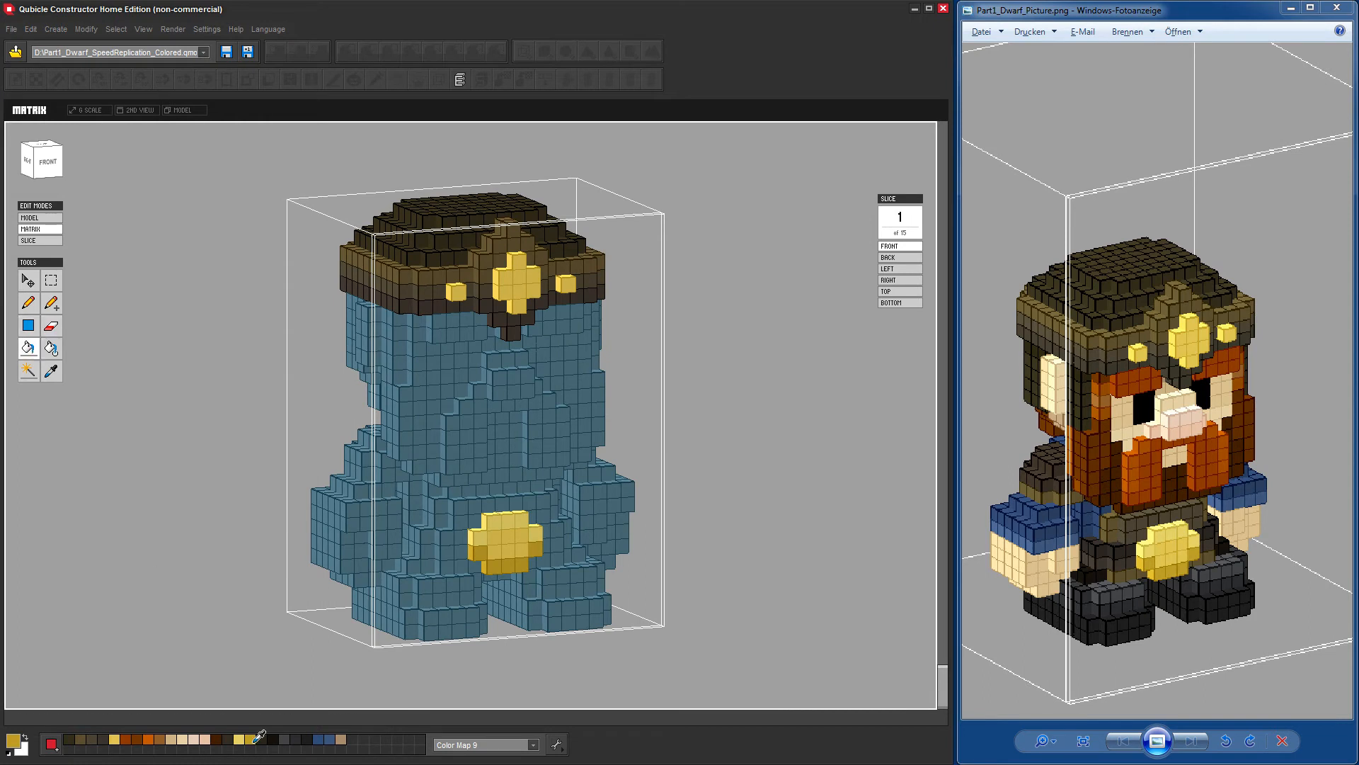
click(322, 739)
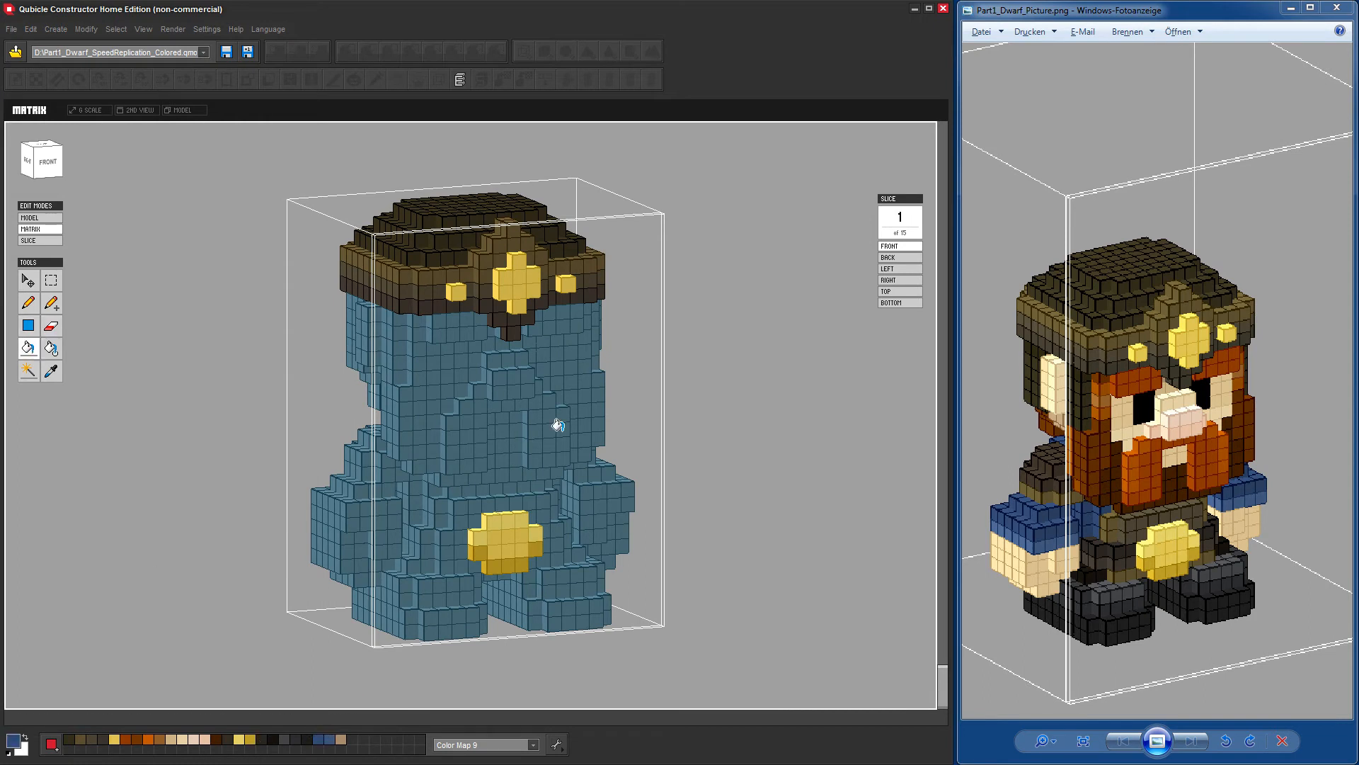
click(455, 436)
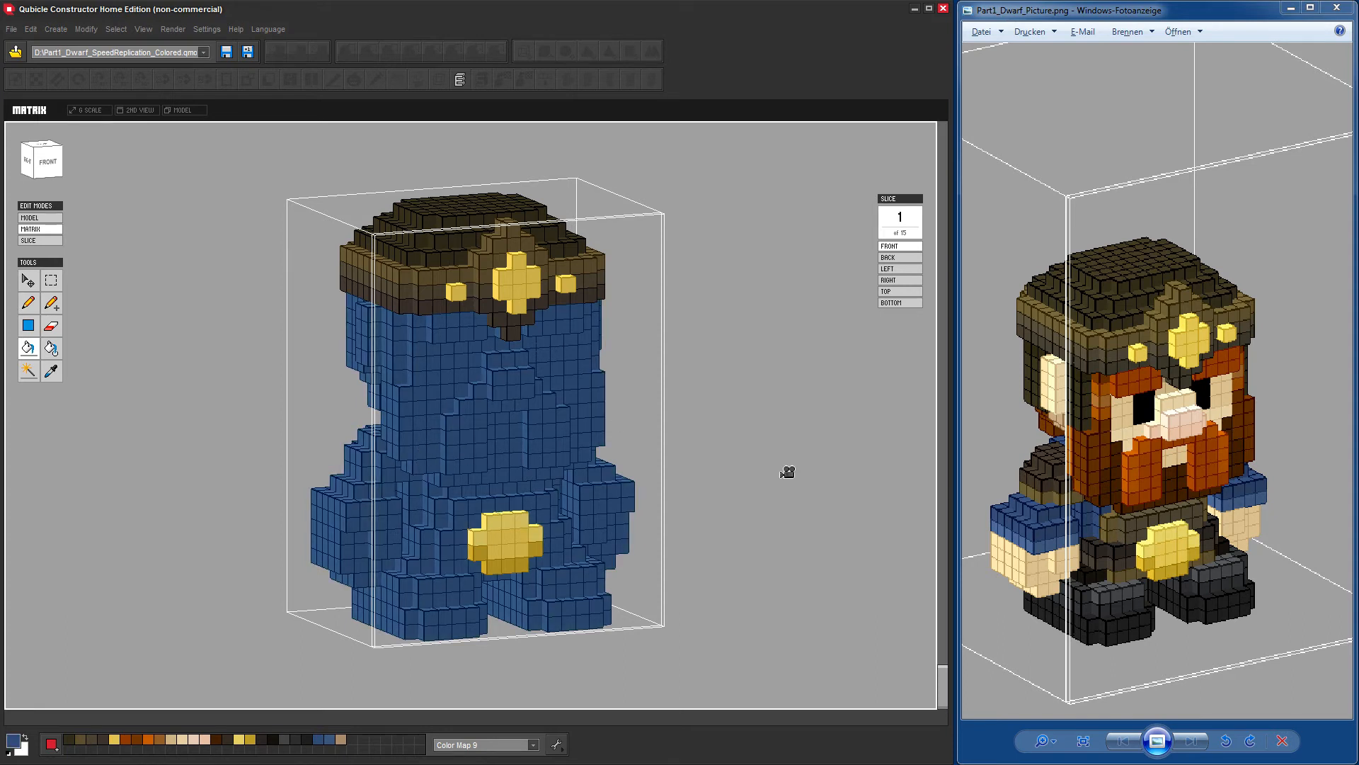
right_drag(786, 470, 797, 457)
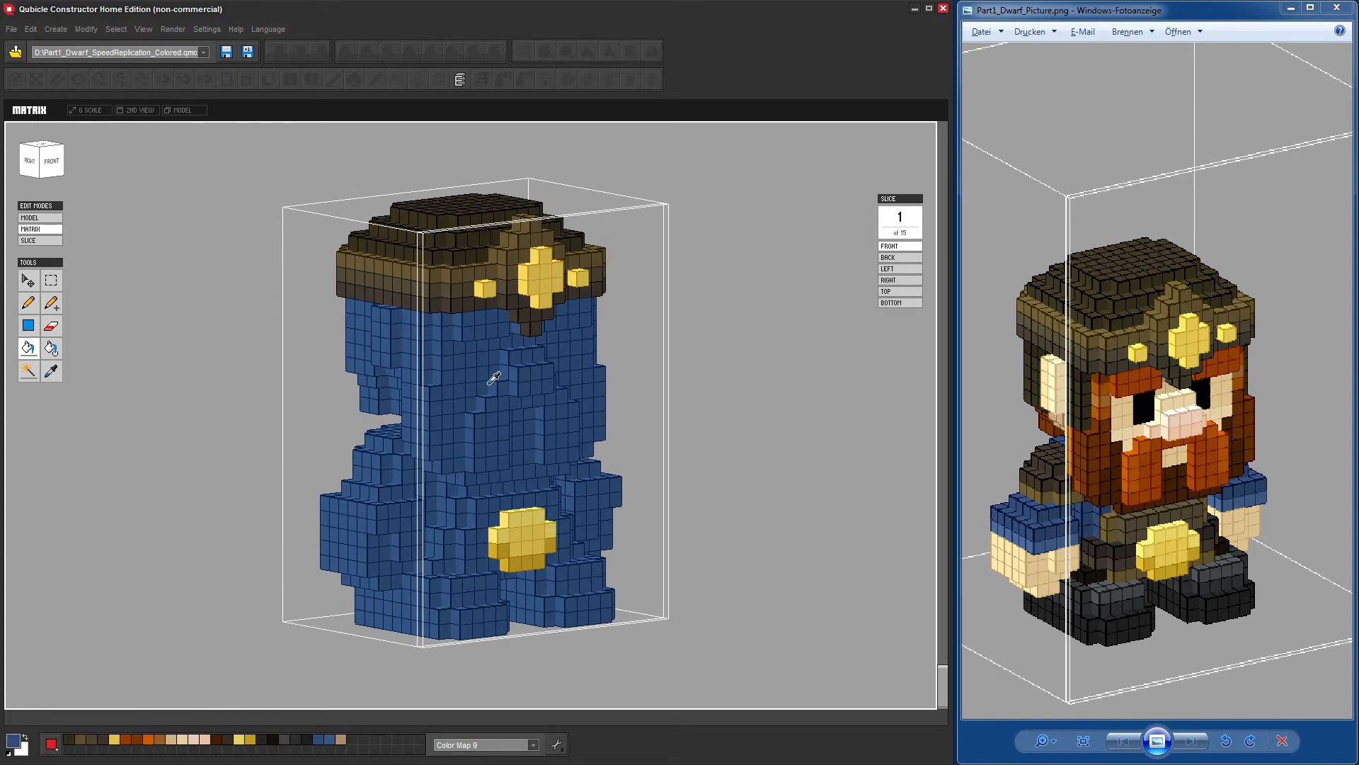
key(ctrl+z)
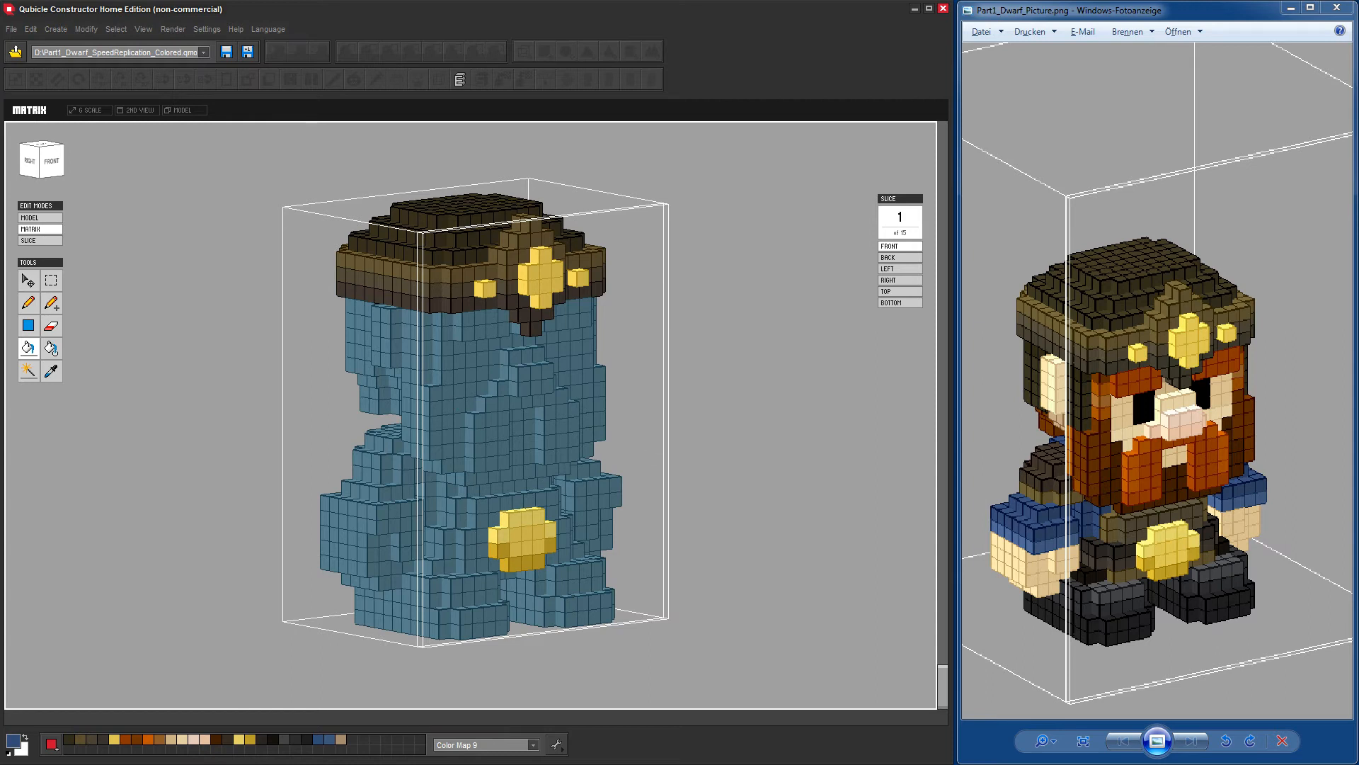
Paint the dwarf's right sleeve cuff dark blue with the Pencil, covering the forearm's top row and the stepped row above it.
click(32, 304)
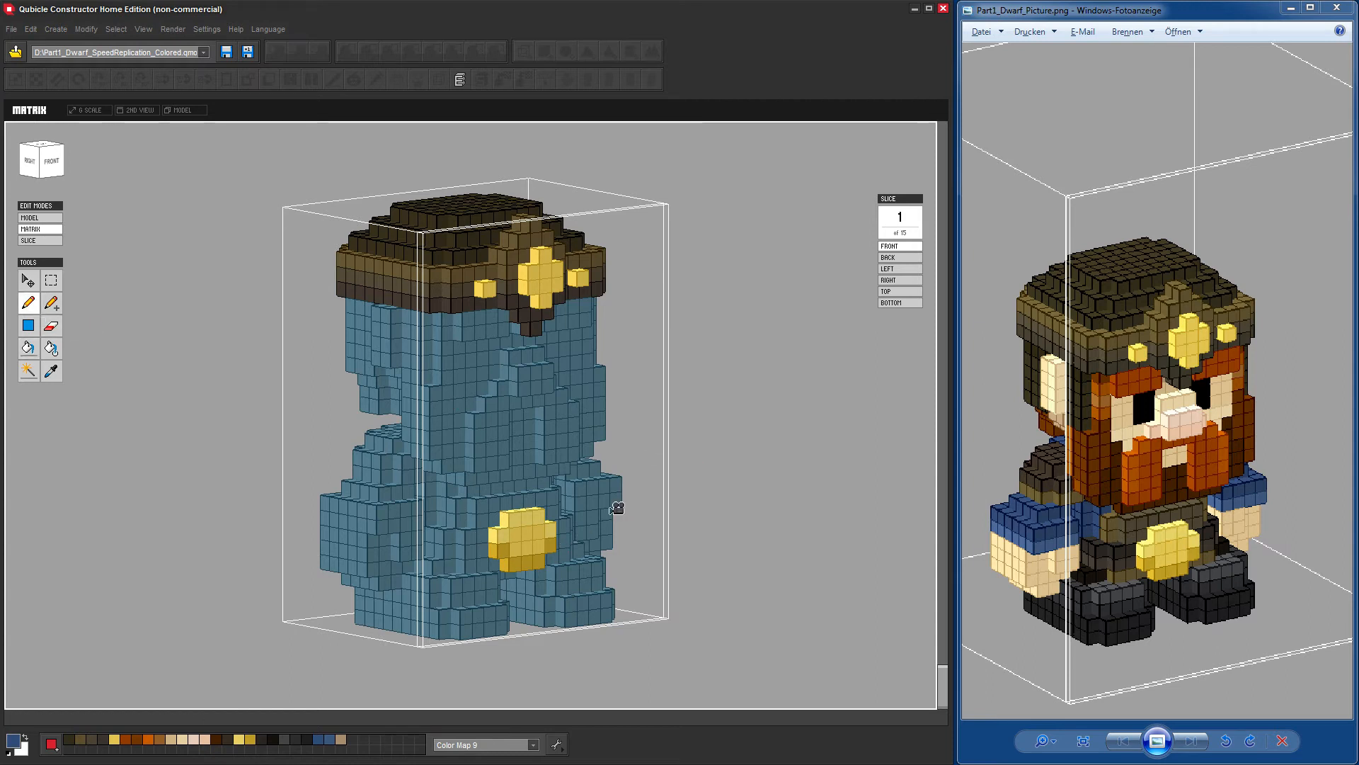
mouse_move(710, 520)
right_down()
mouse_move(756, 482)
mouse_move(636, 522)
right_up()
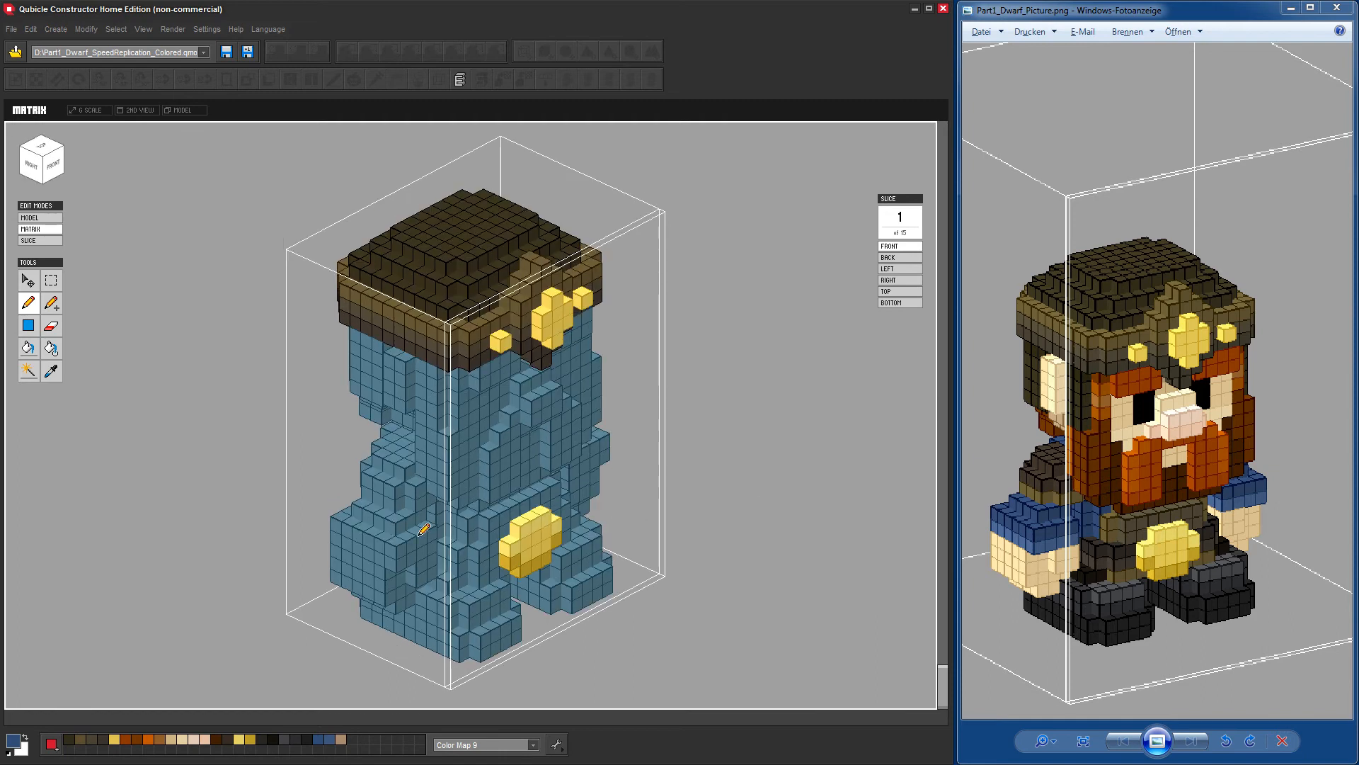
right_drag(748, 562, 708, 547)
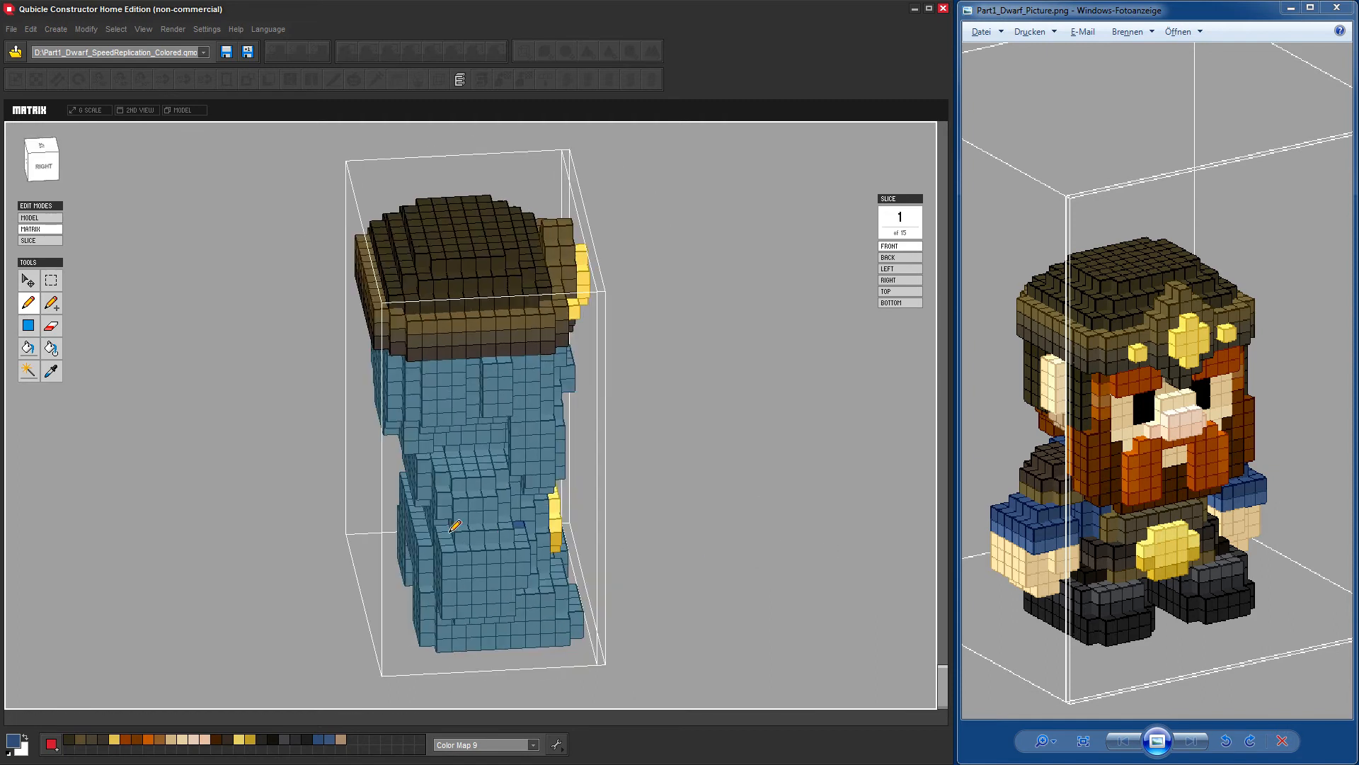
mouse_move(449, 524)
mouse_down()
mouse_move(467, 549)
mouse_move(519, 530)
mouse_up()
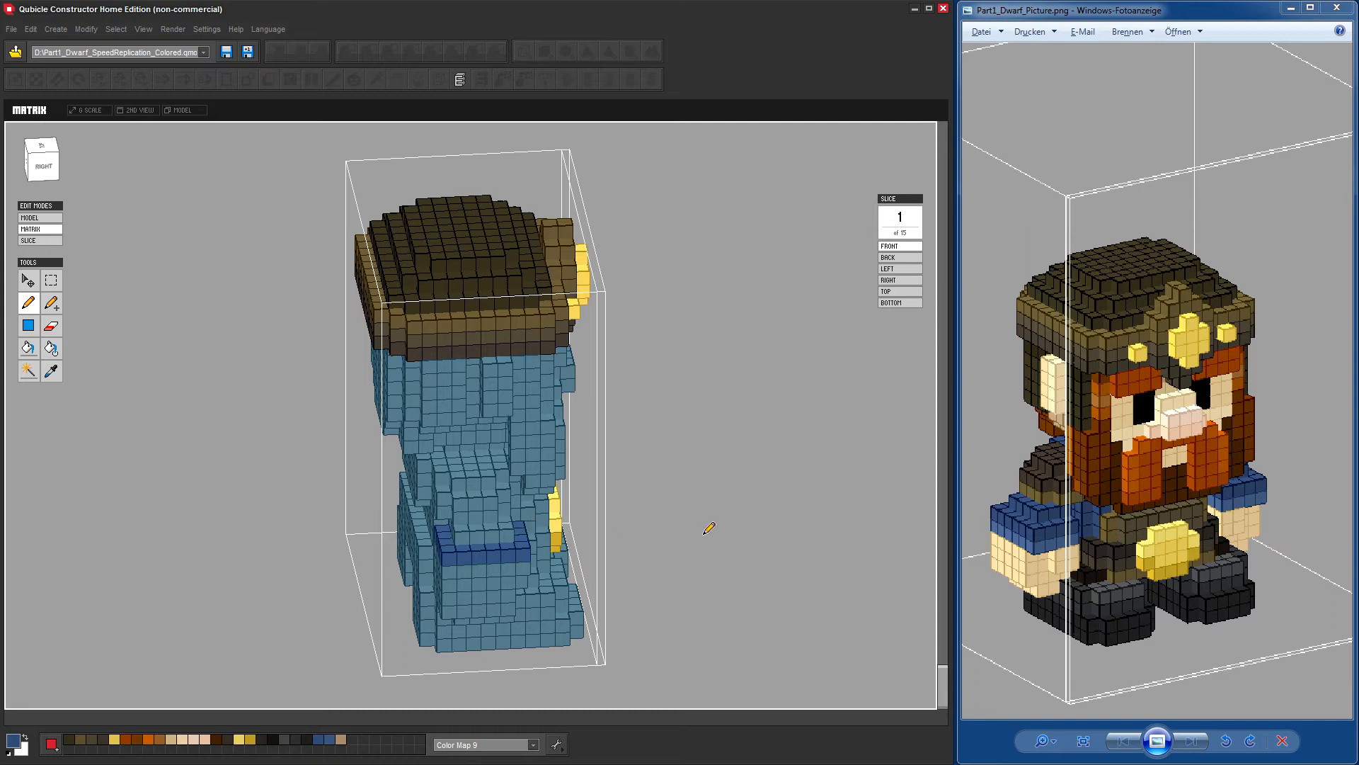
right_drag(707, 525, 598, 541)
click(421, 521)
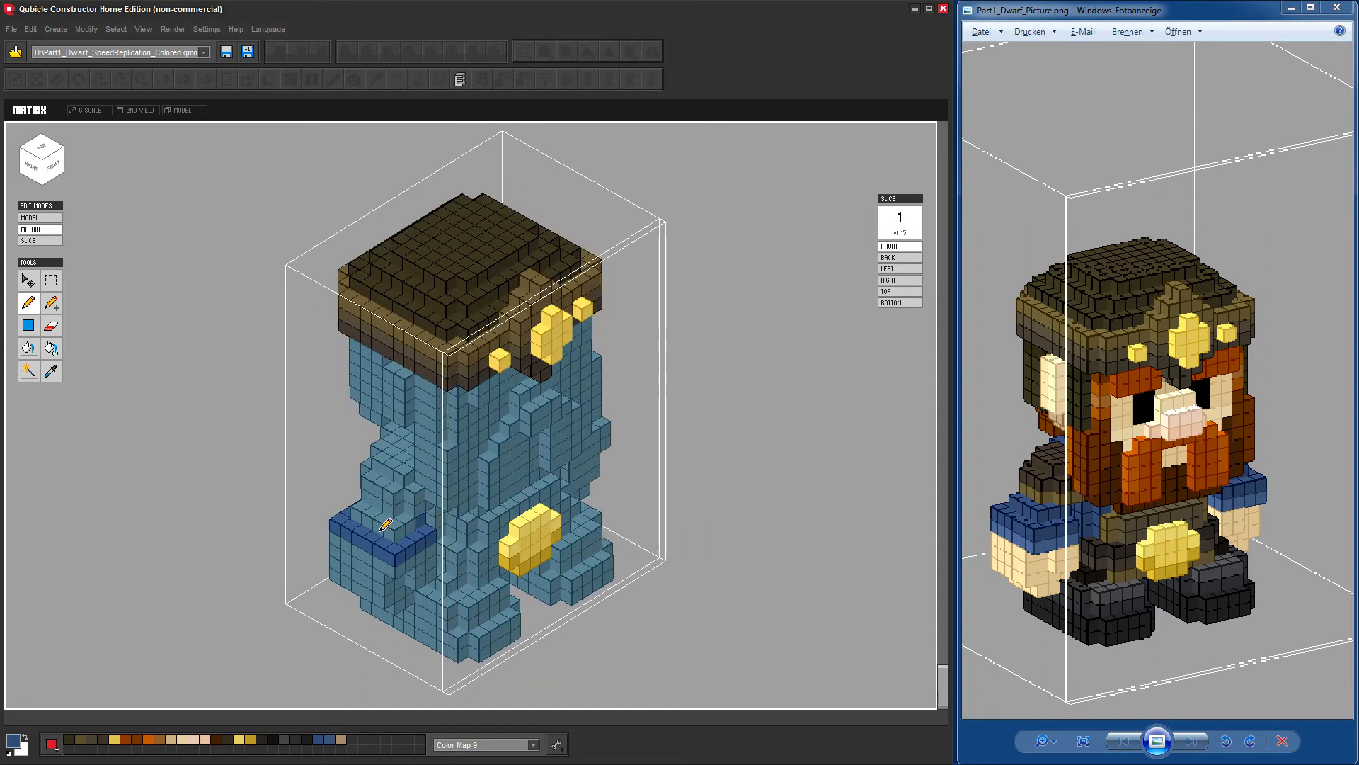
shift+click(387, 533)
shift+click(362, 513)
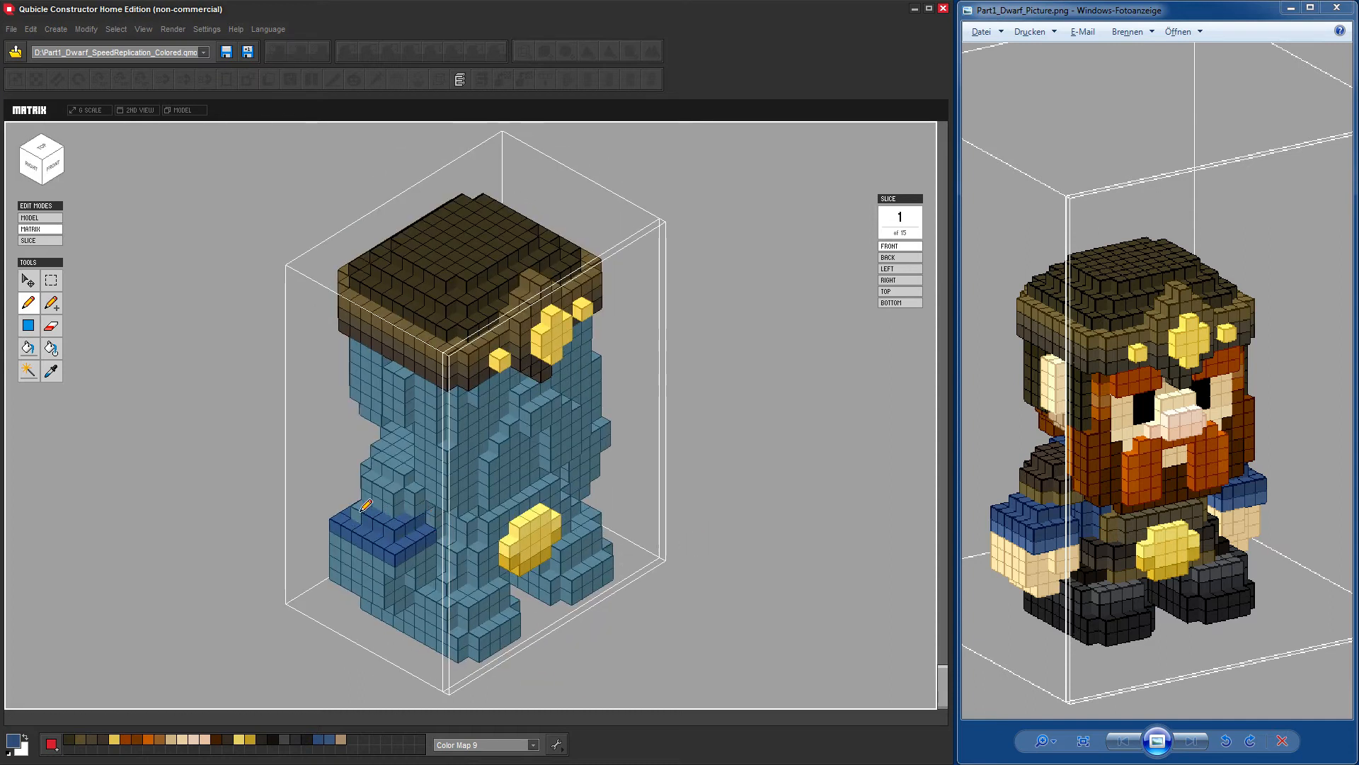
Inspect the blue right sleeve from the back, side and front of the dwarf.
right_drag(679, 640, 850, 604)
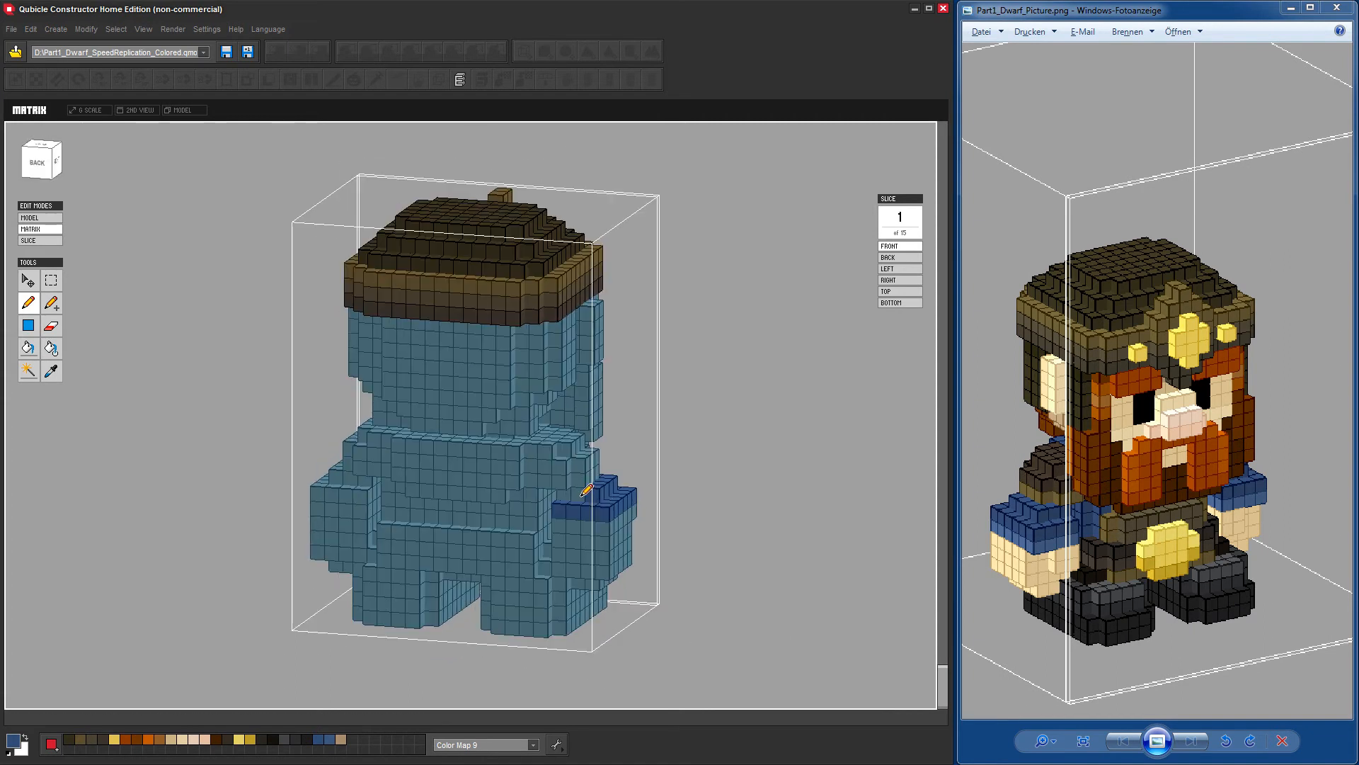
right_drag(744, 564, 539, 543)
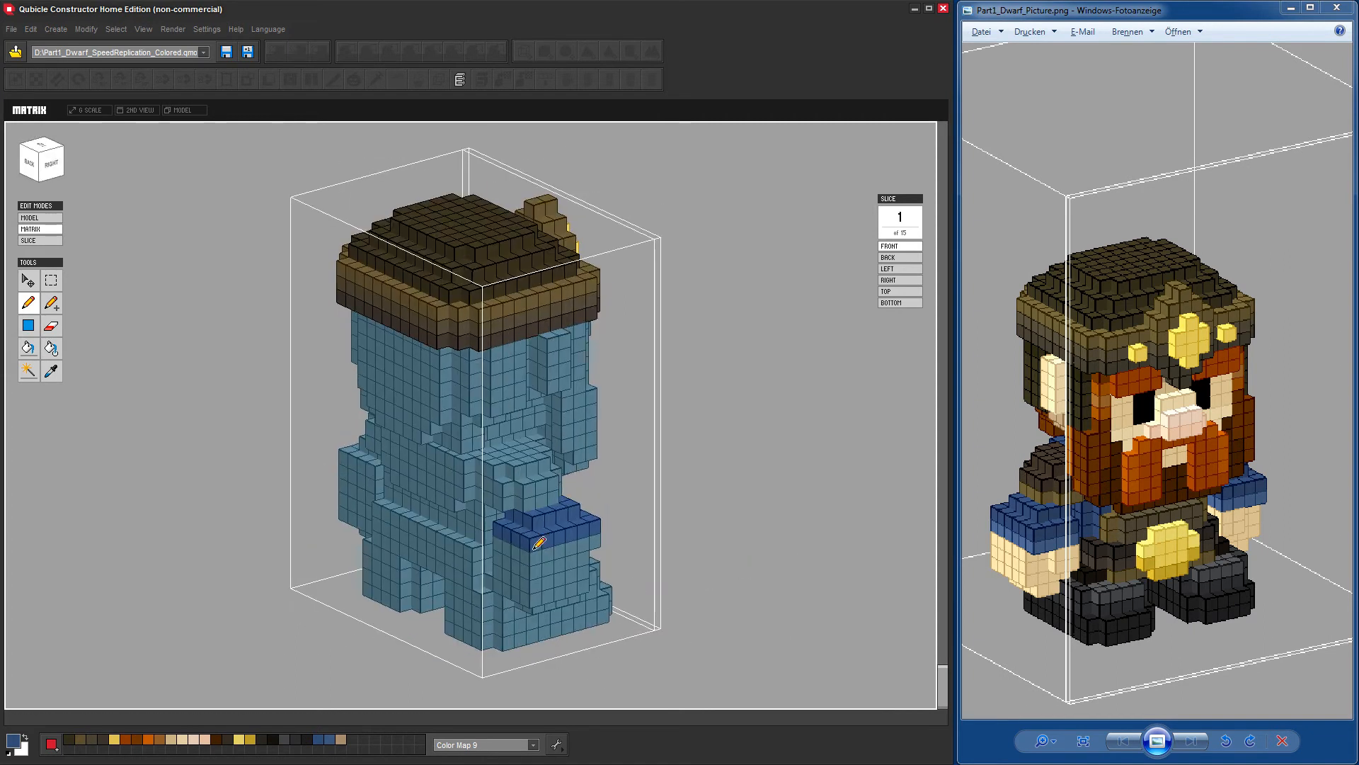
scroll(538, 543, up, 5)
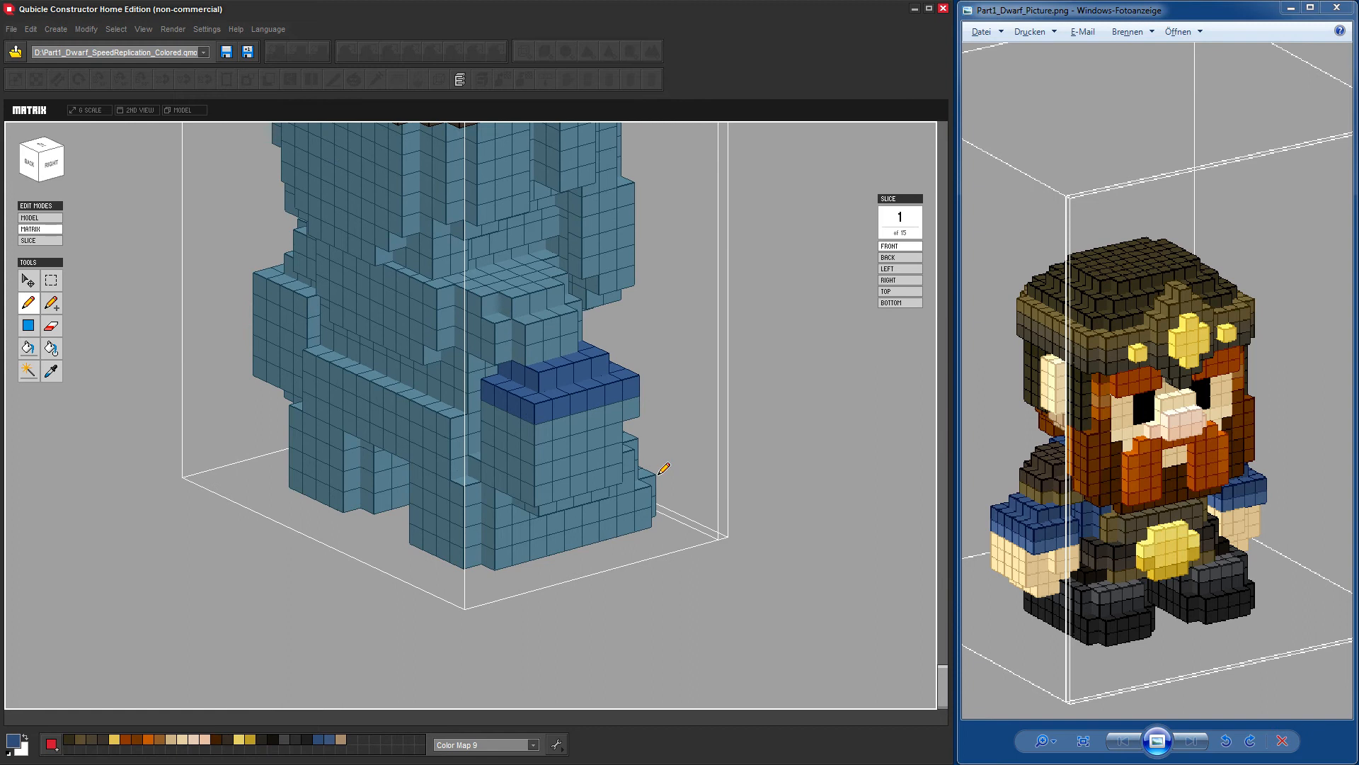
scroll(664, 468, up, 2)
right_drag(646, 510, 740, 472)
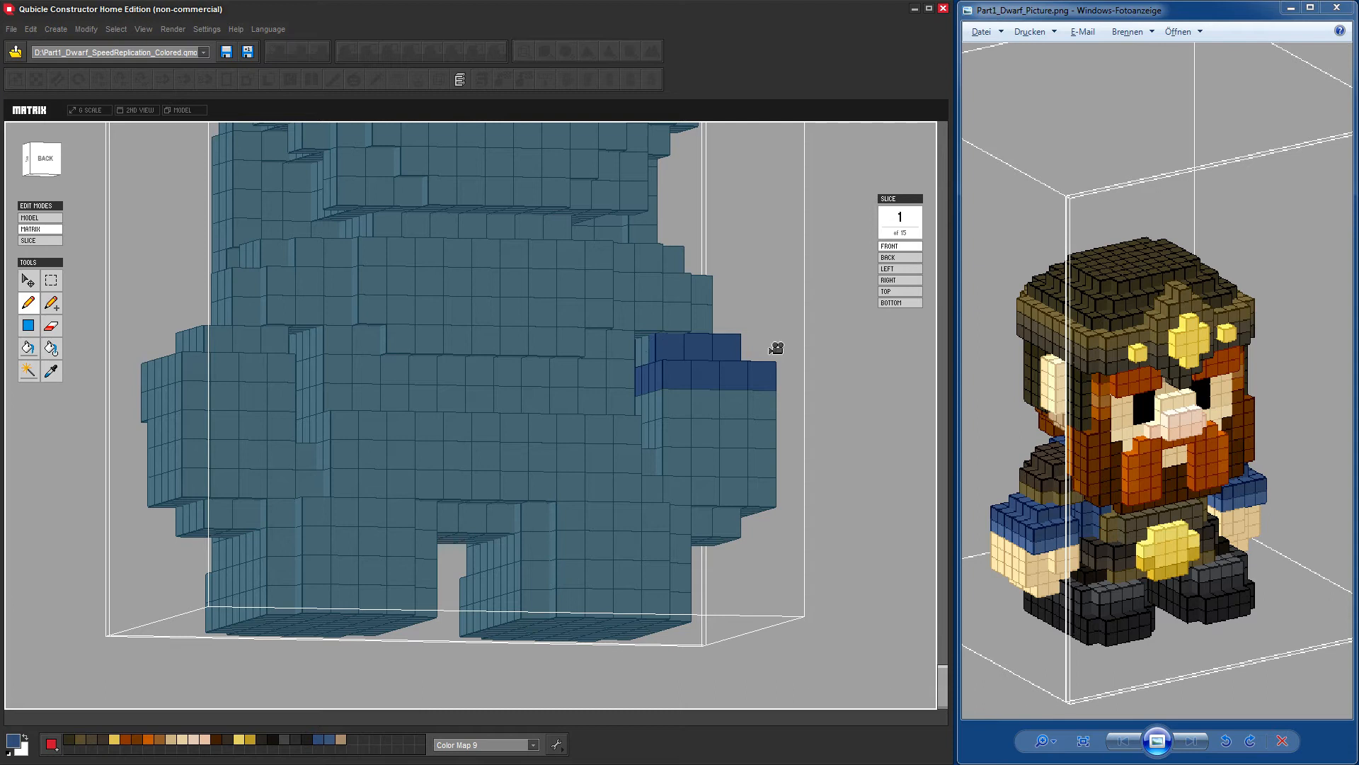
right_drag(777, 349, 810, 366)
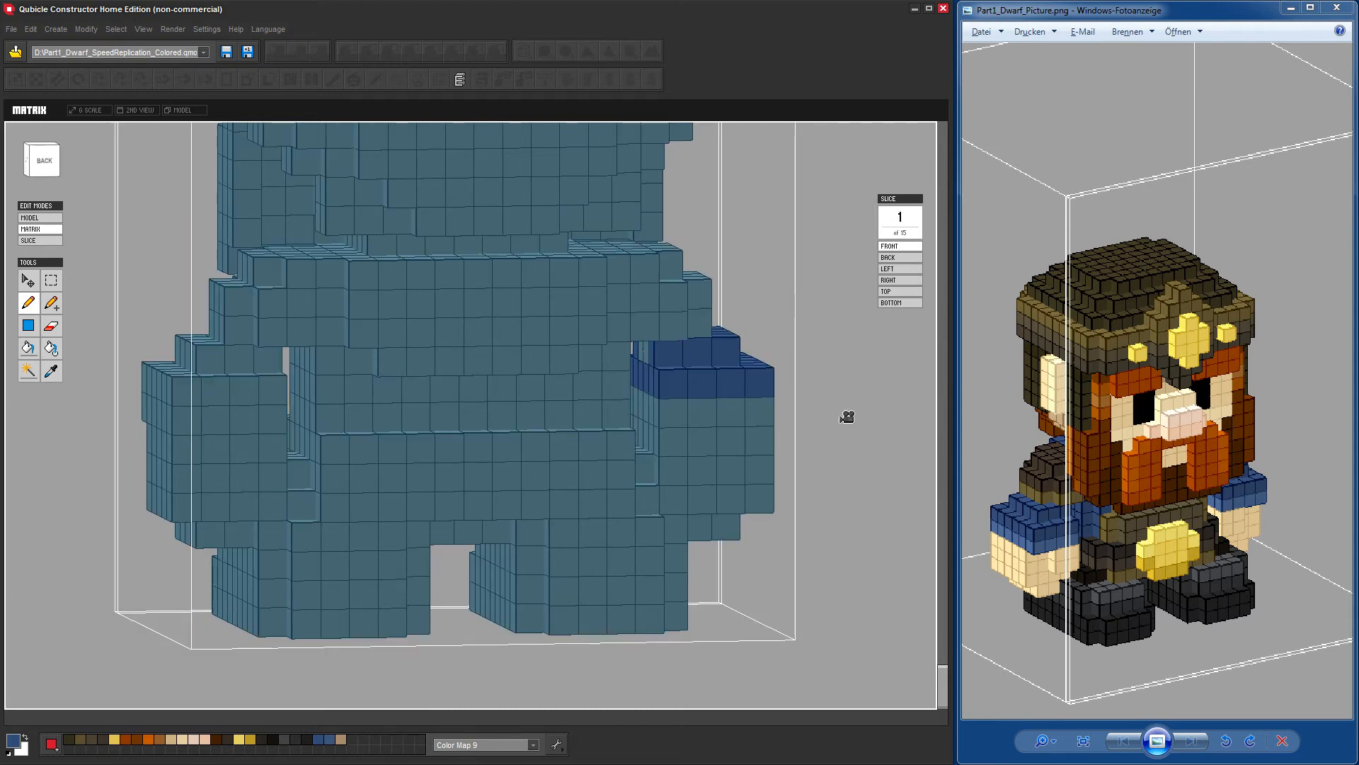
right_drag(846, 415, 587, 432)
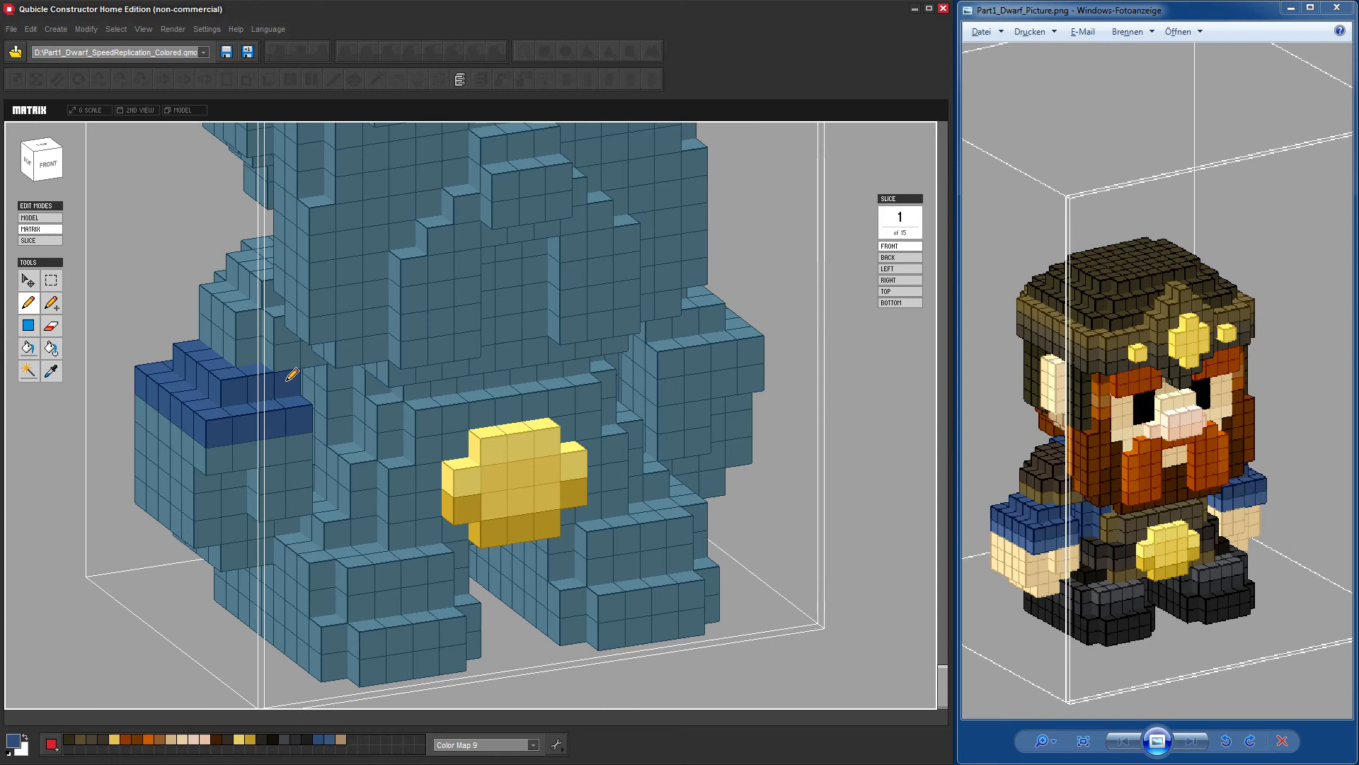
right_drag(291, 373, 652, 461)
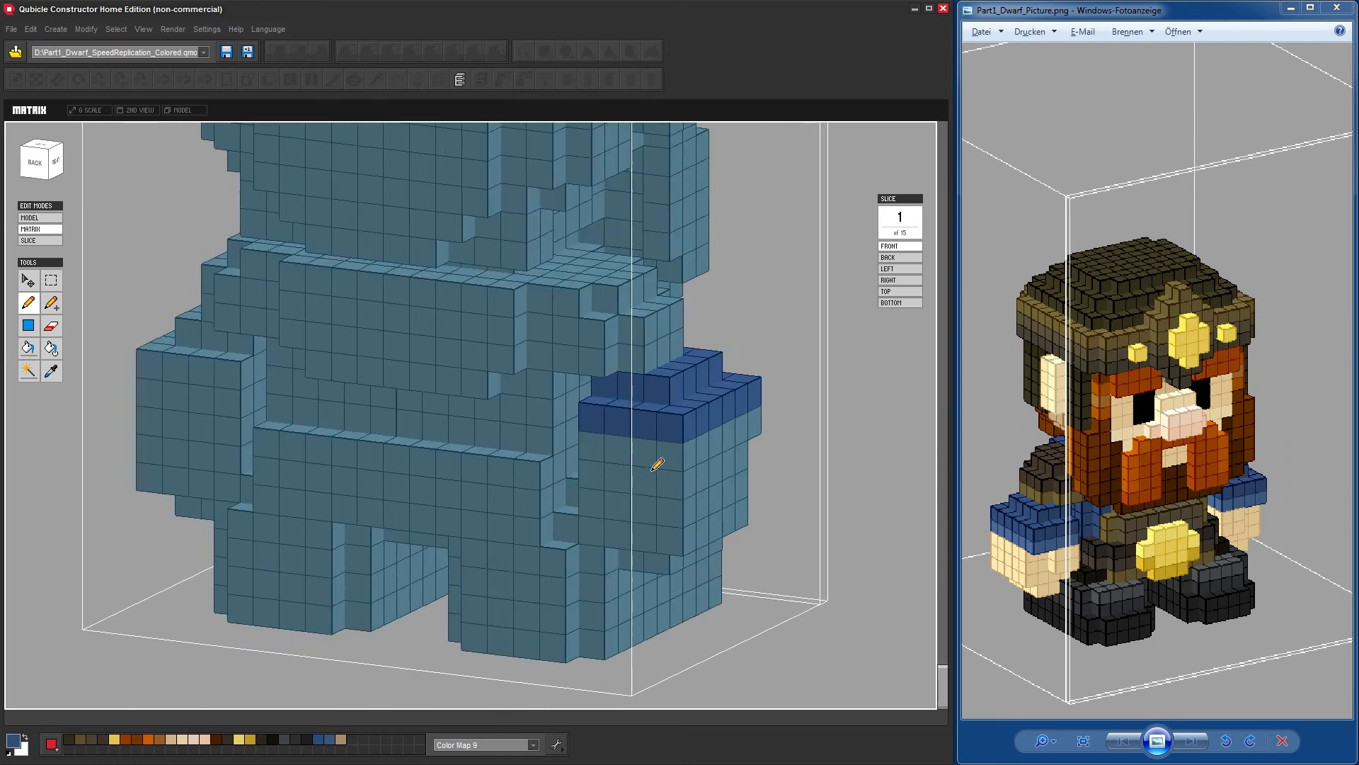
Paint a two-voxel-high dark blue band around the side and rear corner of the dwarf's left upper arm.
right_drag(785, 483, 537, 487)
mouse_move(279, 425)
right_down()
mouse_move(254, 434)
mouse_move(279, 439)
right_up()
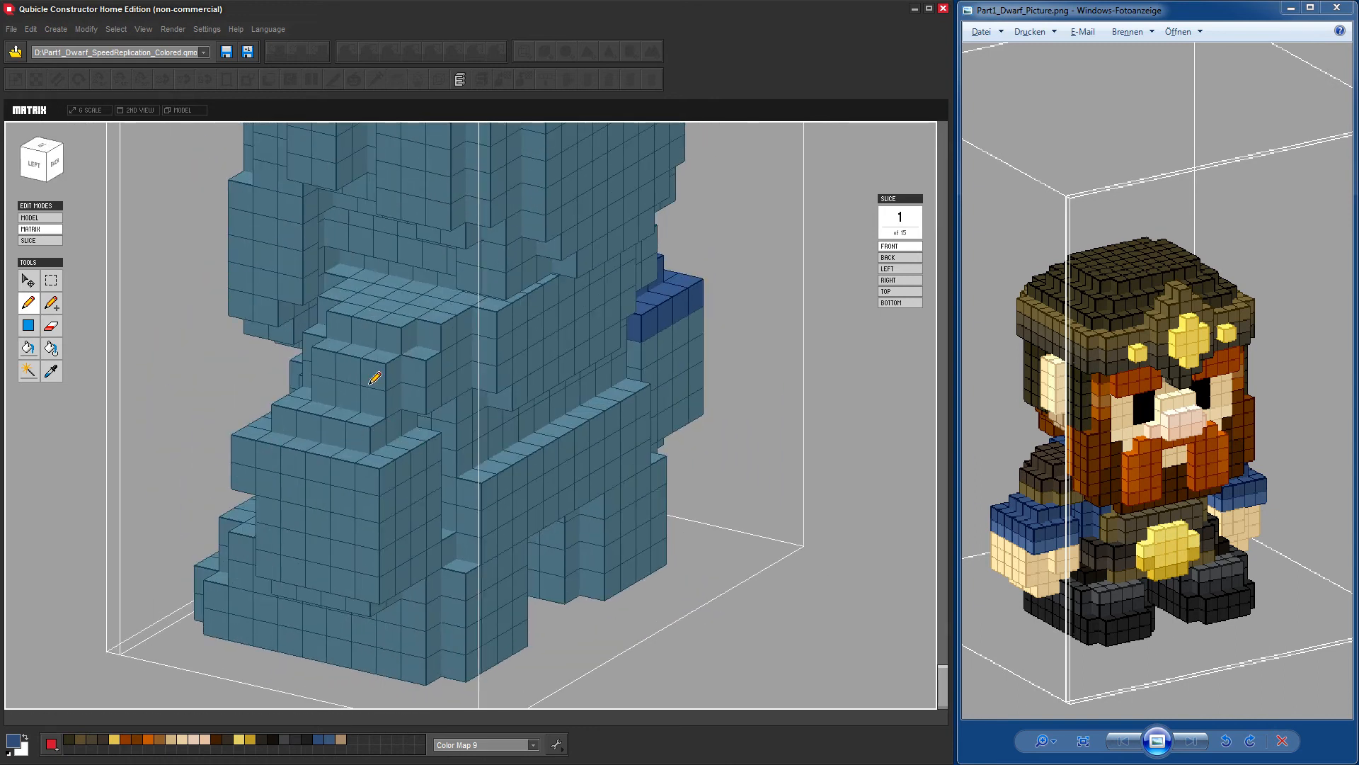
drag(418, 366, 427, 395)
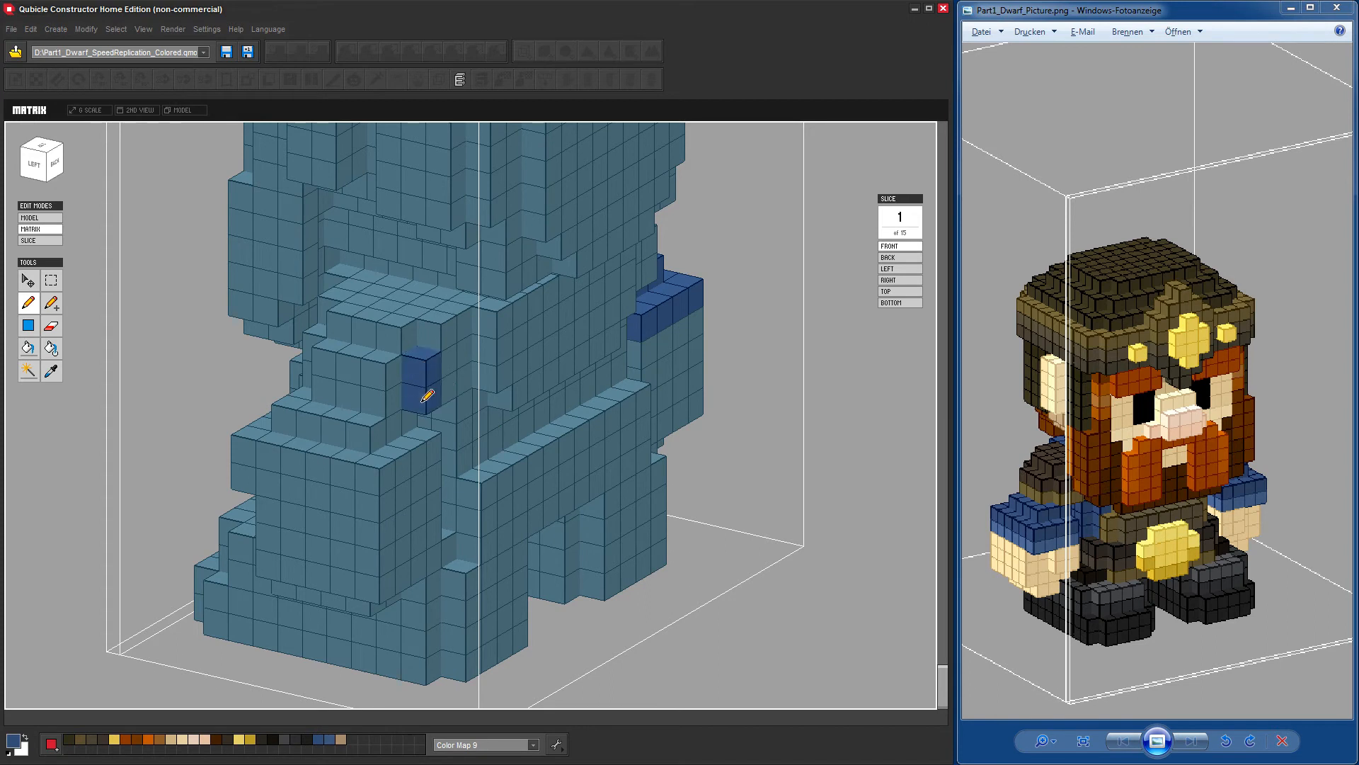
mouse_move(391, 354)
mouse_down()
mouse_move(338, 348)
mouse_move(327, 388)
mouse_move(412, 395)
mouse_move(420, 419)
mouse_up()
drag(793, 539, 764, 516)
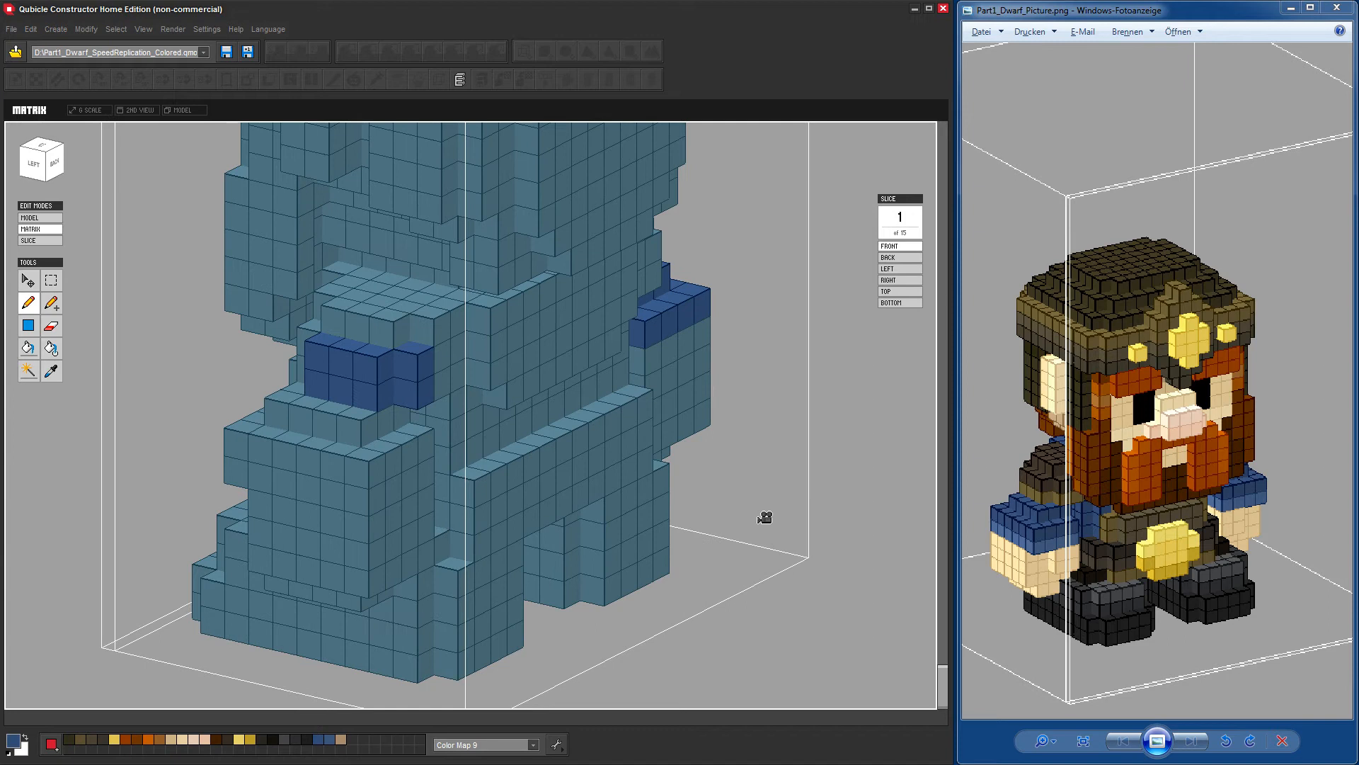
Fill both parts of the blue band on the left upper arm with light yellow using the Paint Bucket.
click(32, 352)
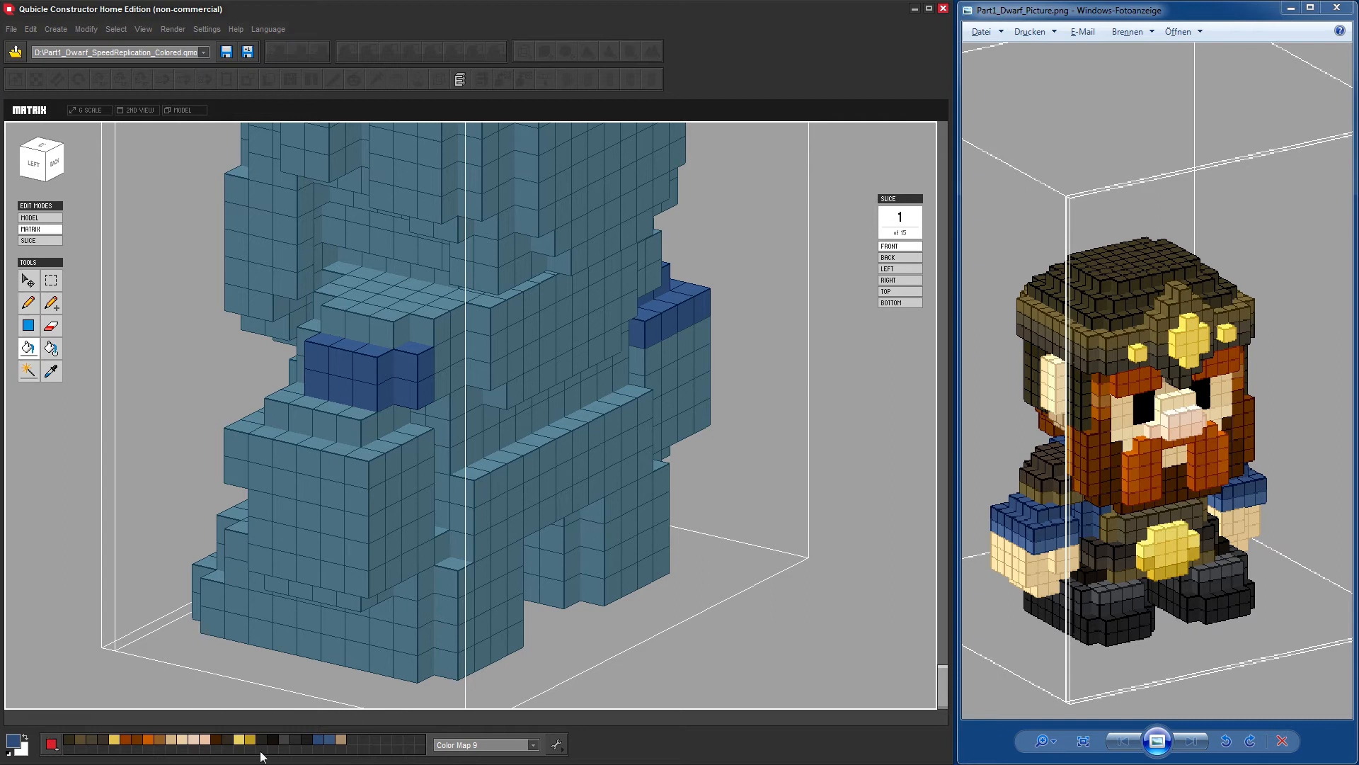
click(239, 738)
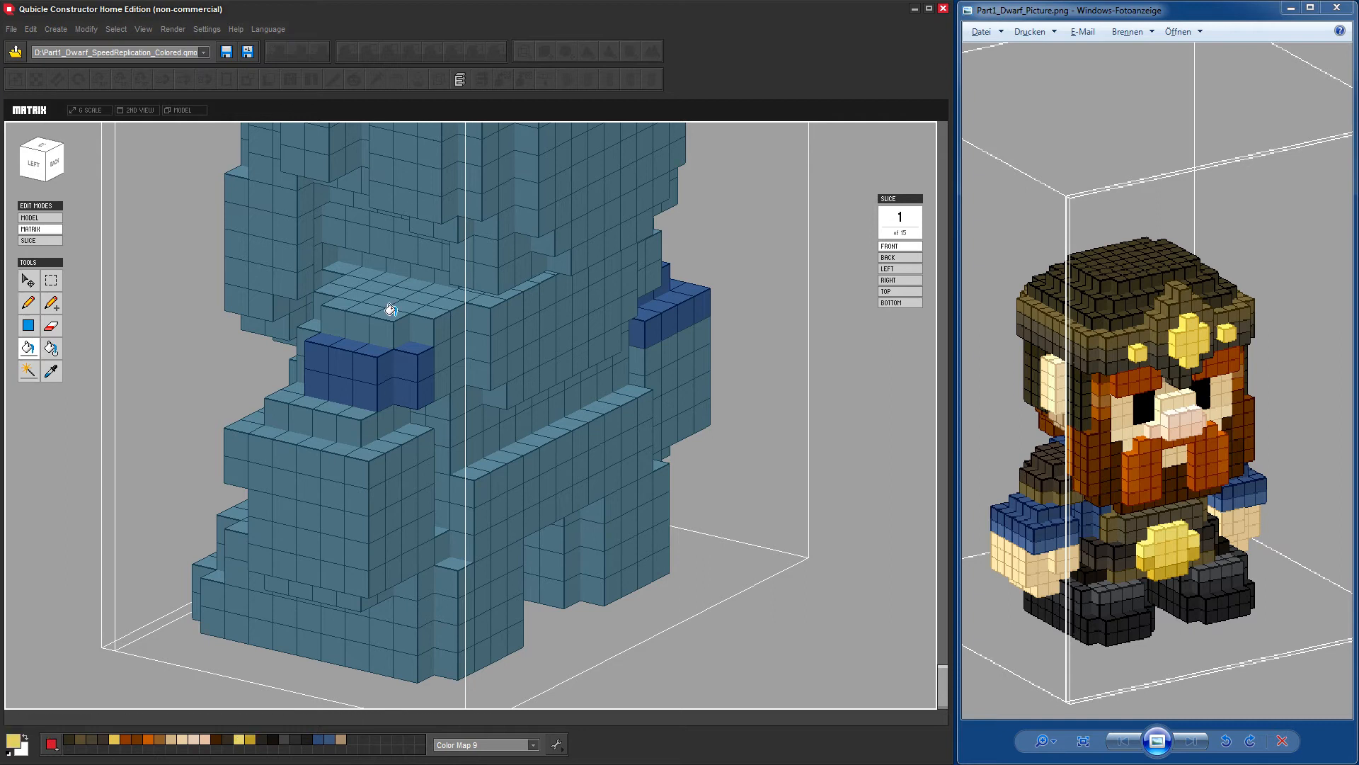
click(327, 367)
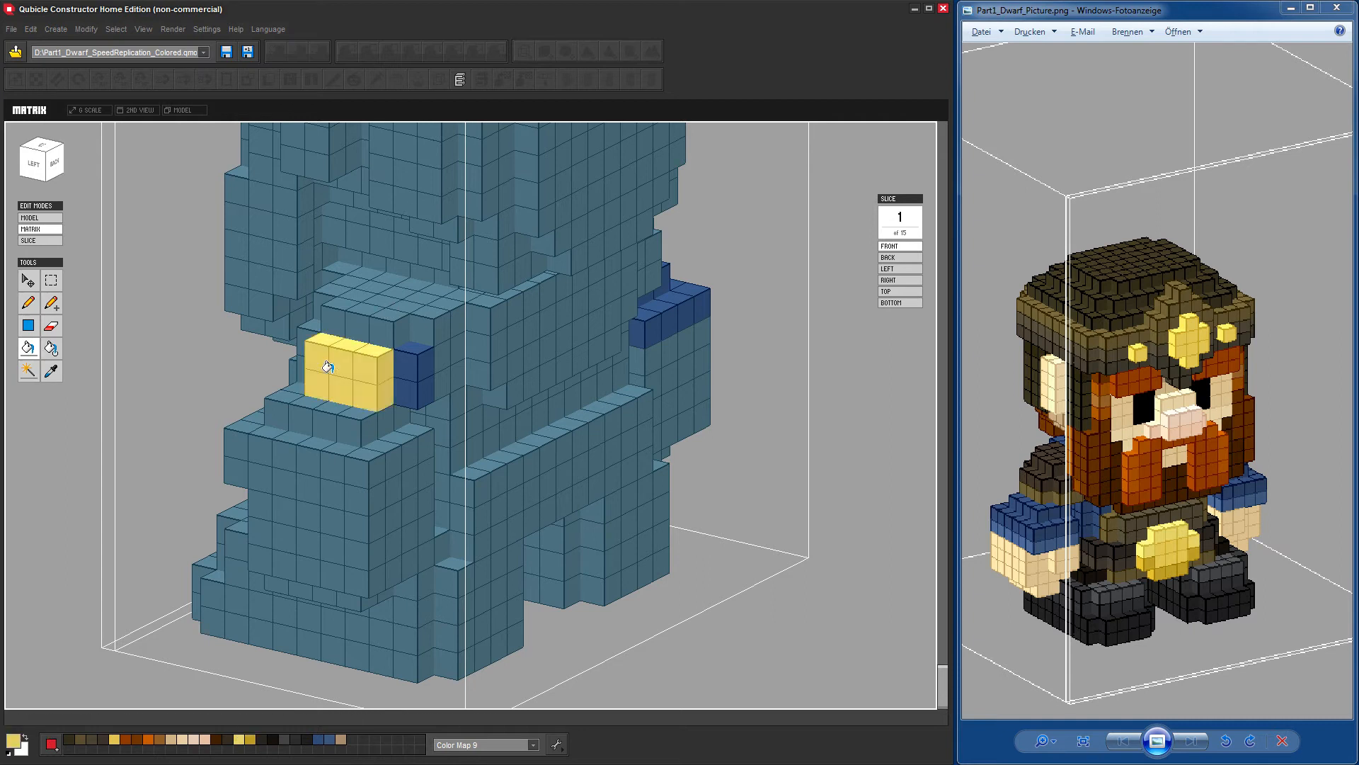
click(414, 356)
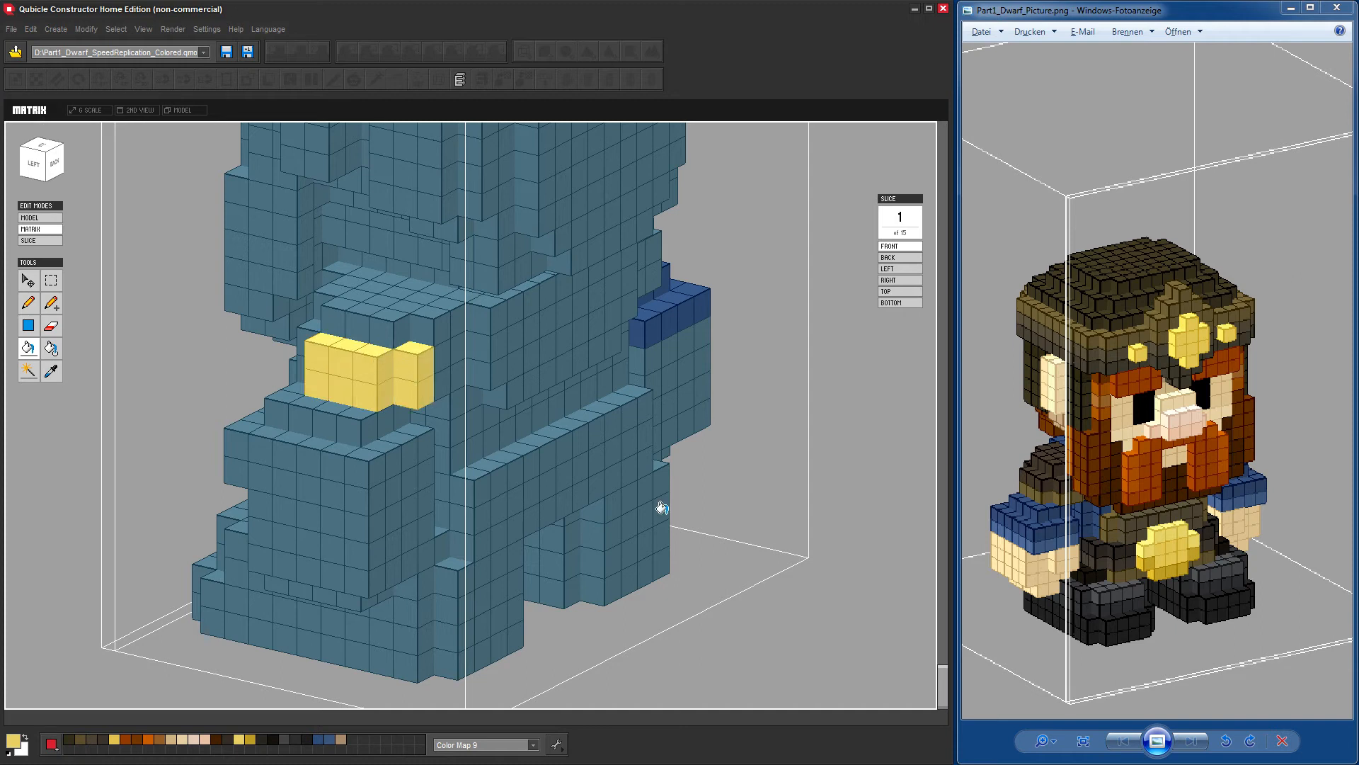
right_drag(822, 589, 833, 595)
Try the Add Cube tool at the corner between the yellow arm blocks and sample the body's teal.
click(48, 337)
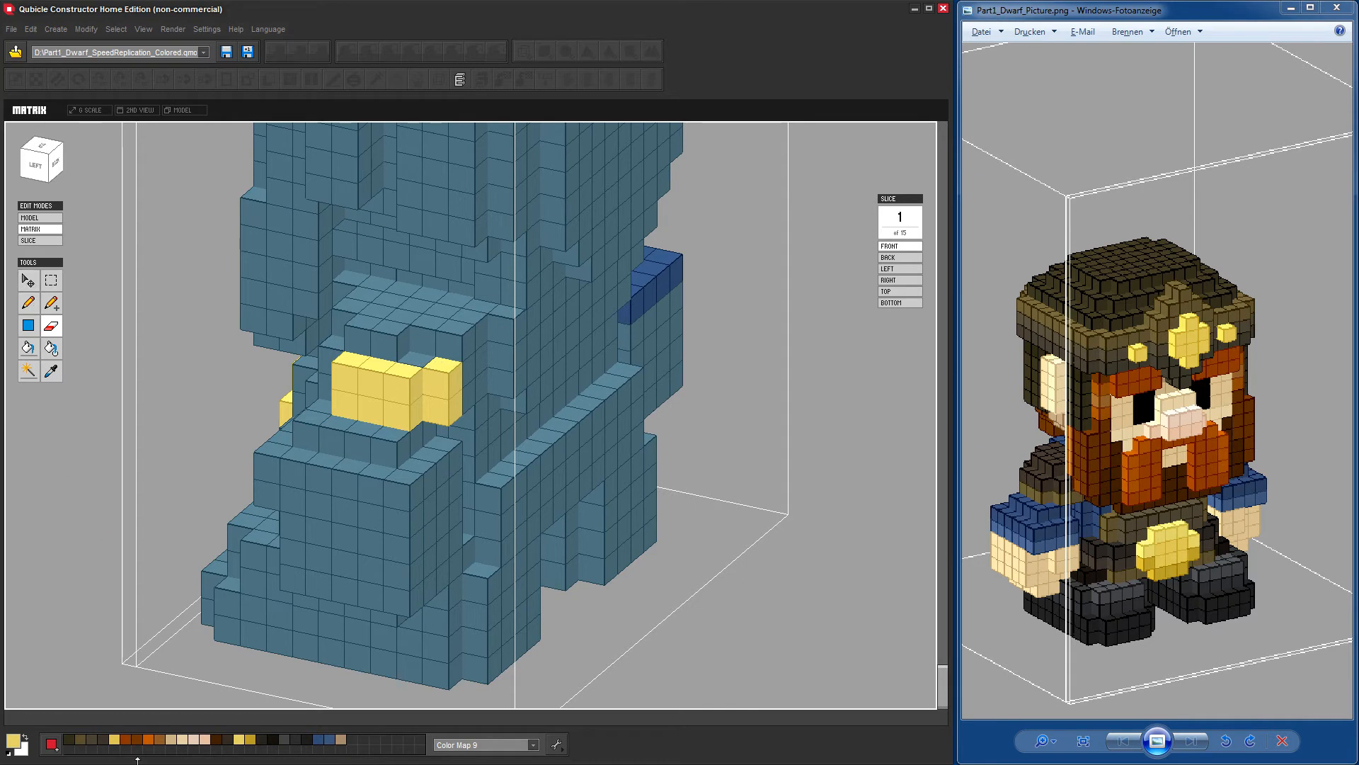
click(28, 307)
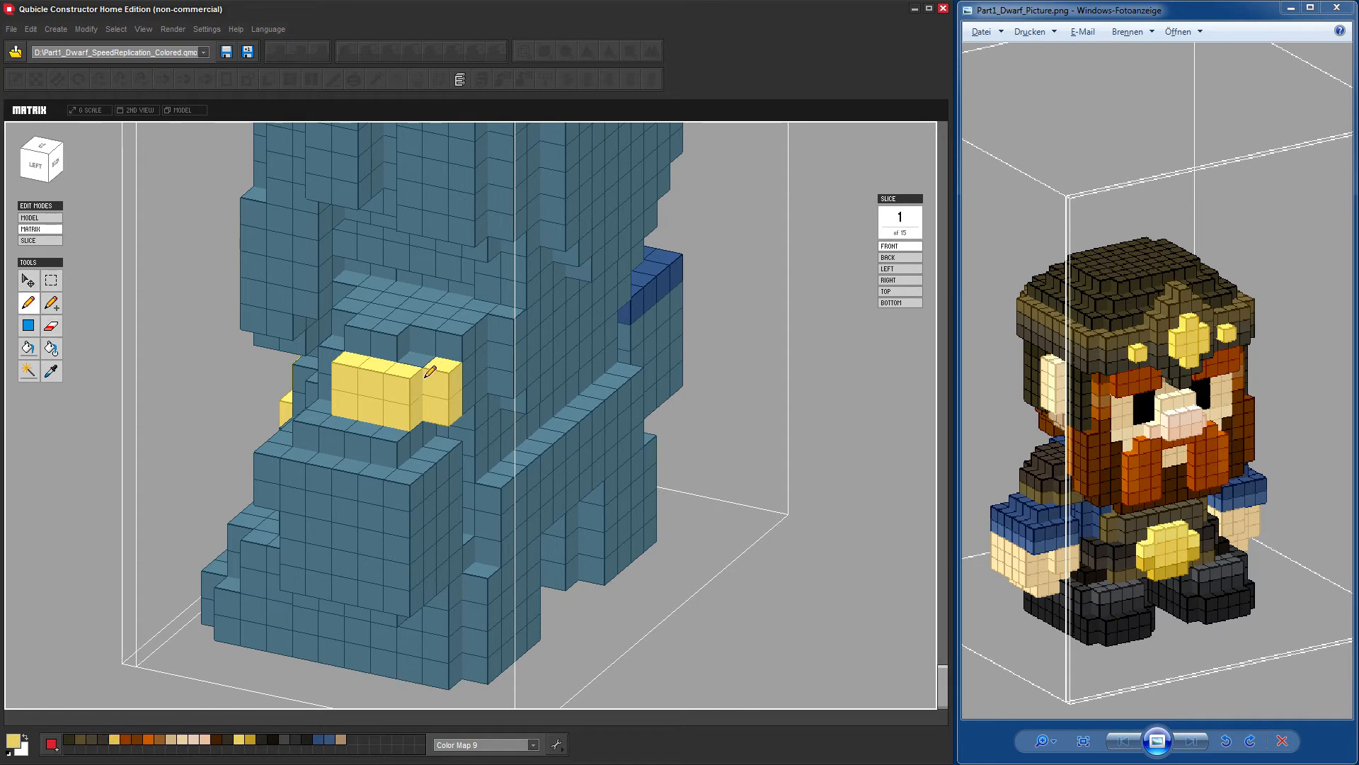
click(51, 302)
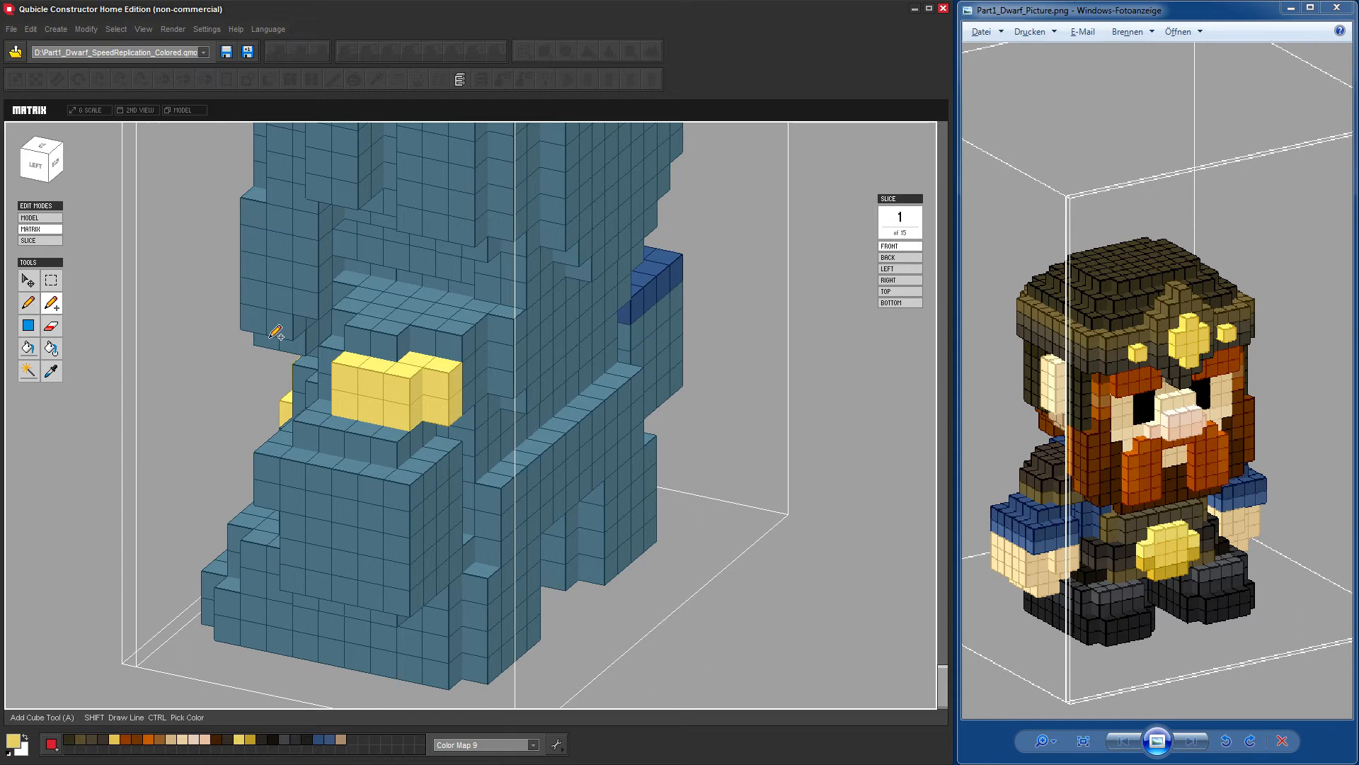
alt+click(410, 320)
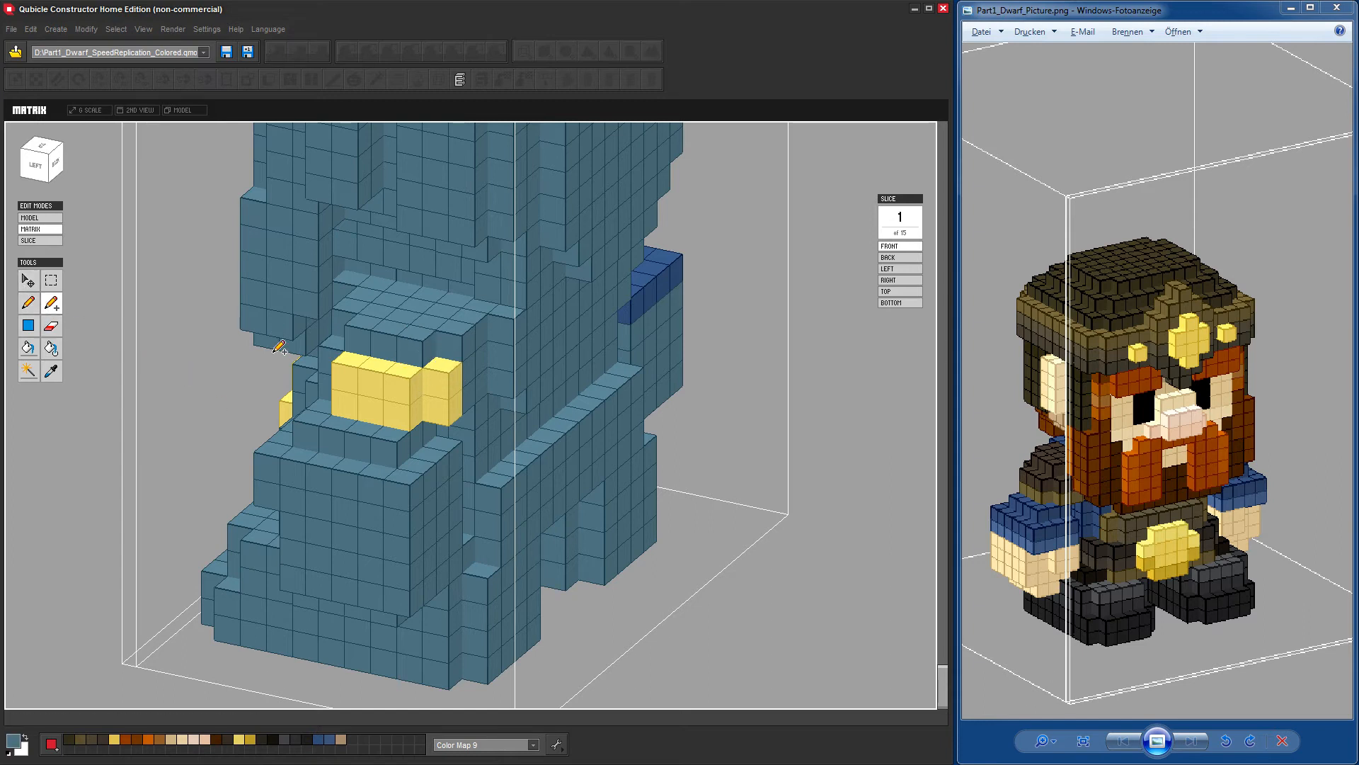
Refill the yellow blocks on the left upper arm with dark blue using the Paint Bucket.
click(32, 348)
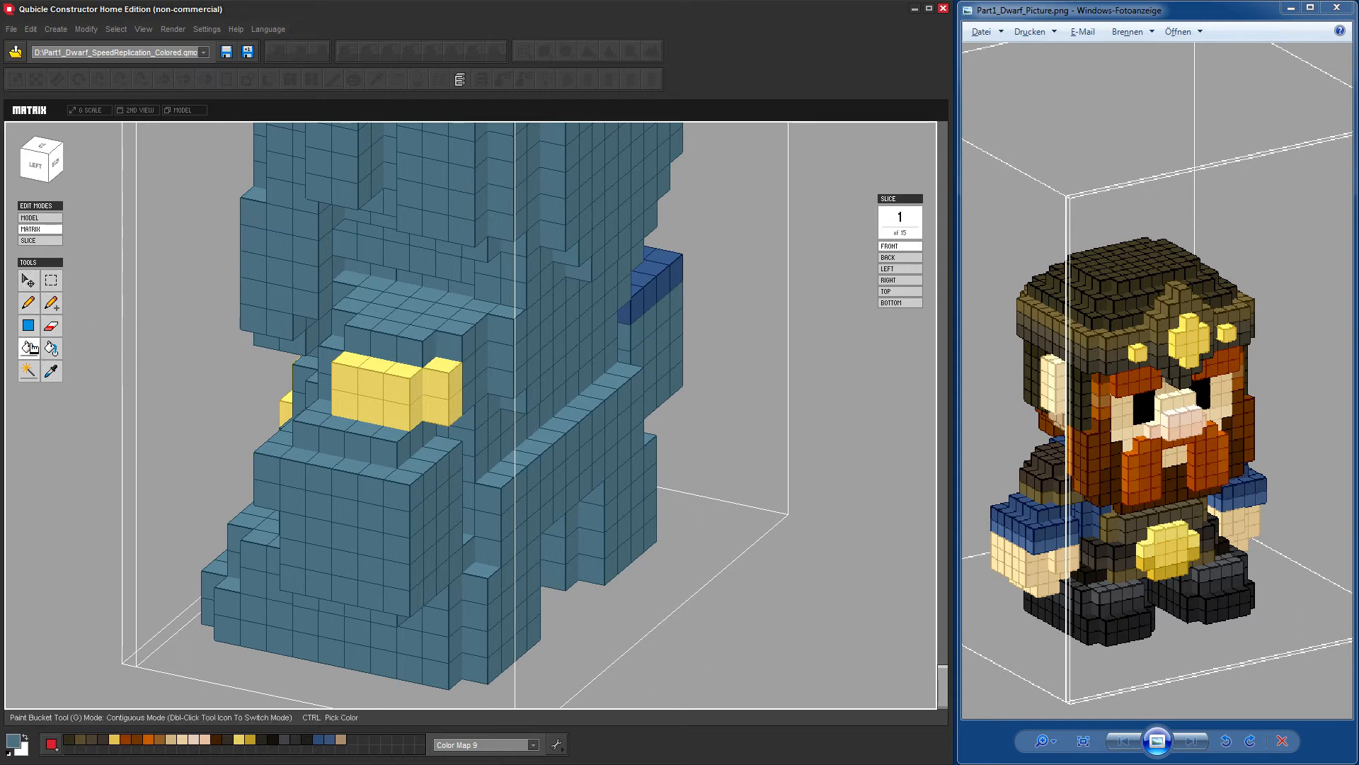
click(324, 738)
click(416, 389)
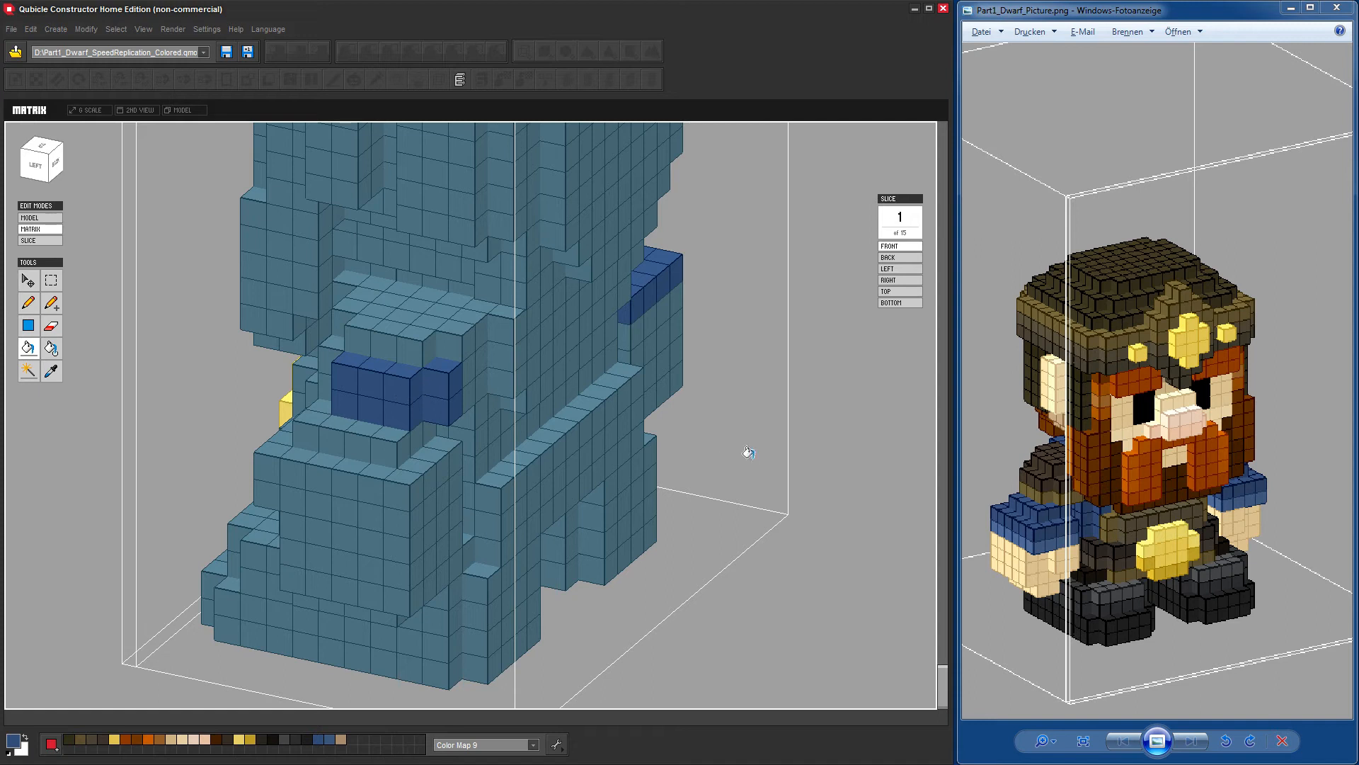
Sample the body's teal and repaint the misplaced dark blue band on the left upper arm with the Pencil.
right_drag(722, 452, 379, 352)
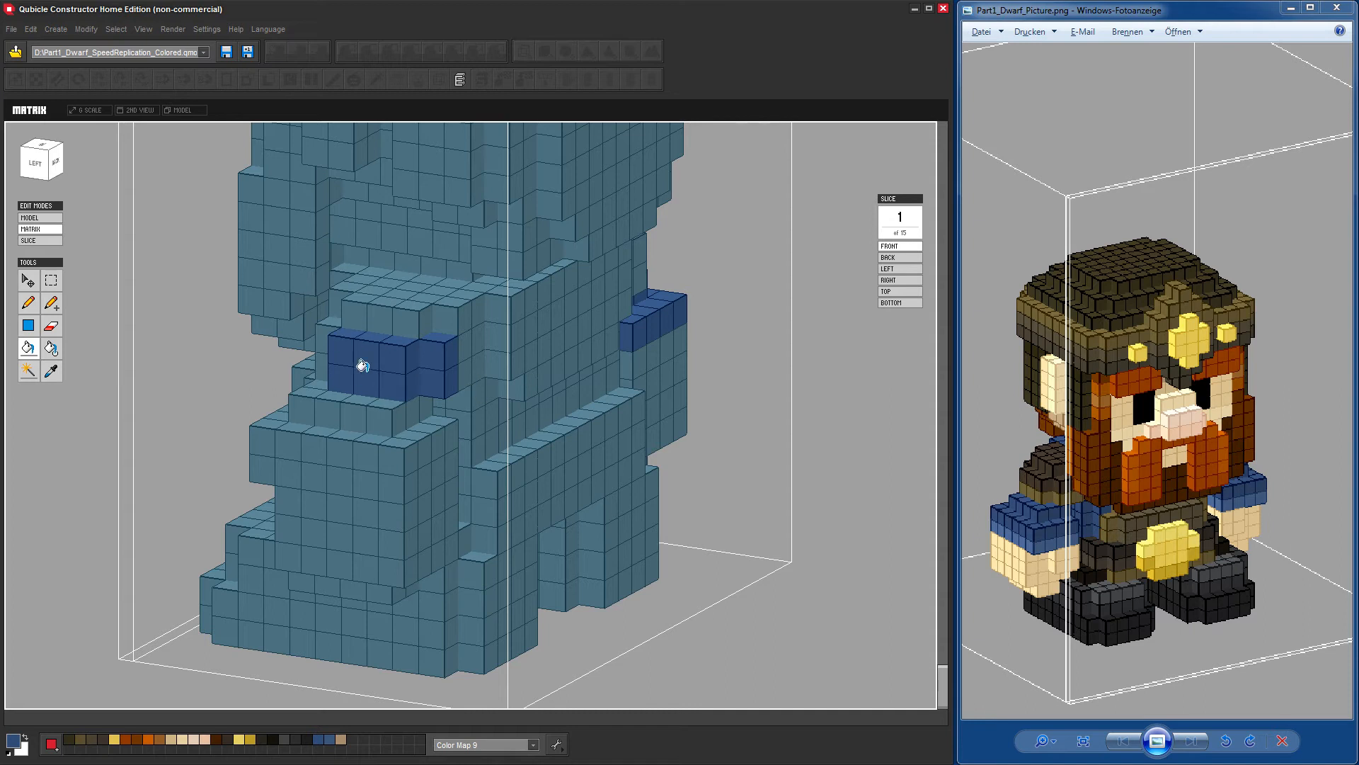
right_drag(779, 364, 737, 389)
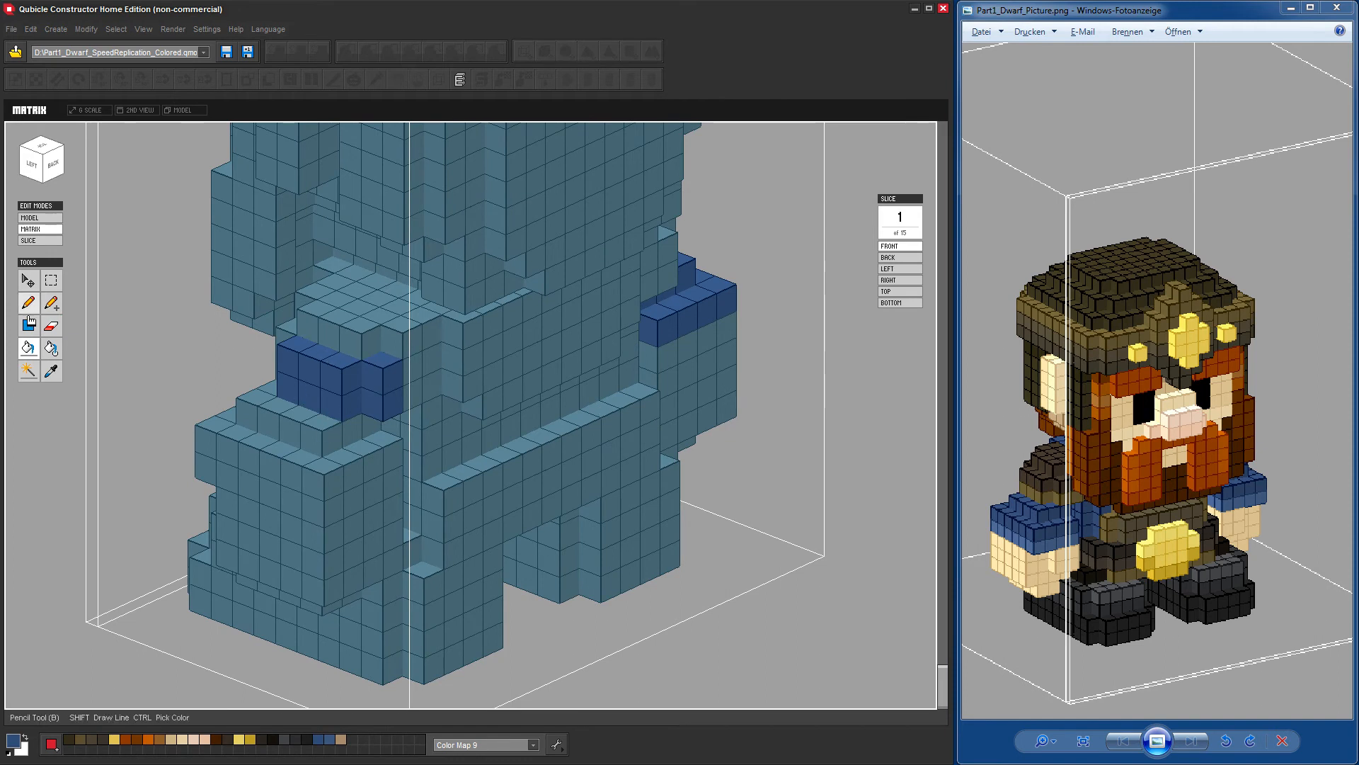
click(51, 325)
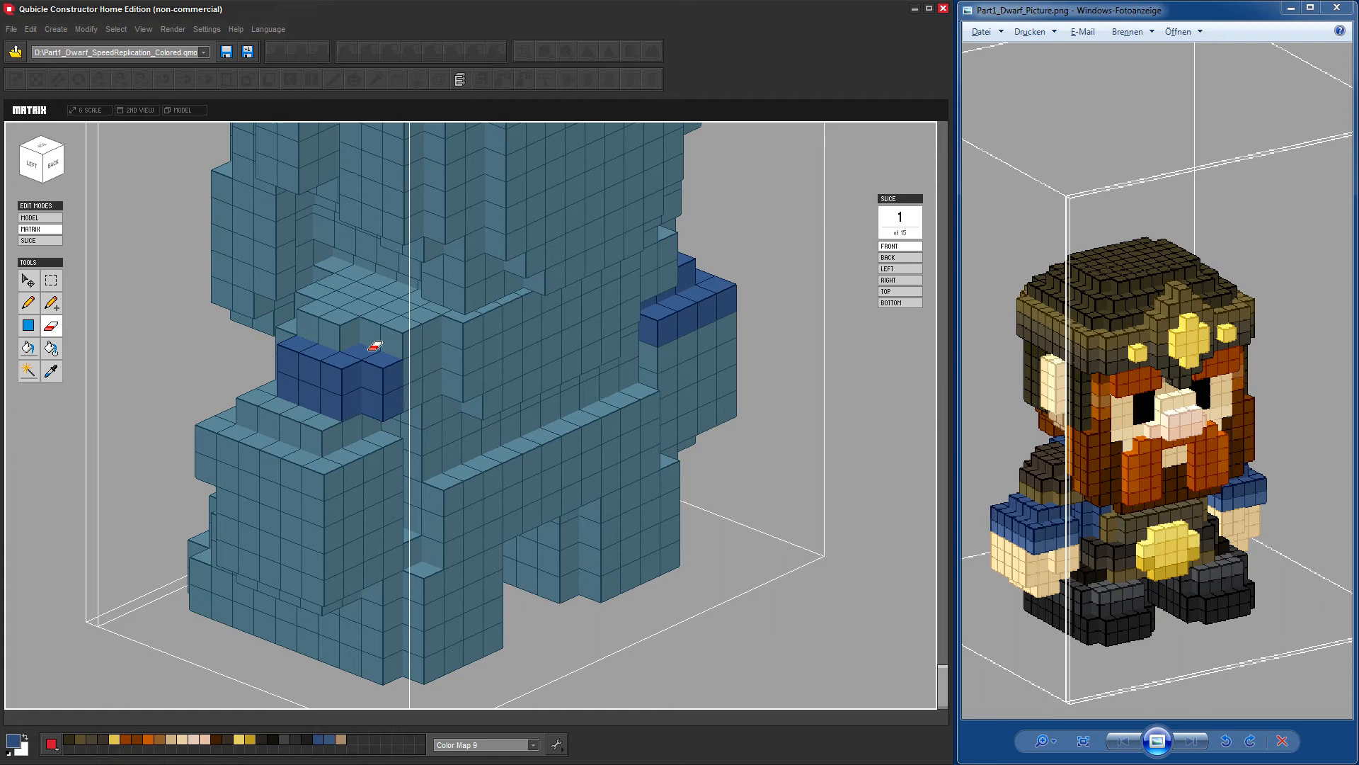
click(50, 301)
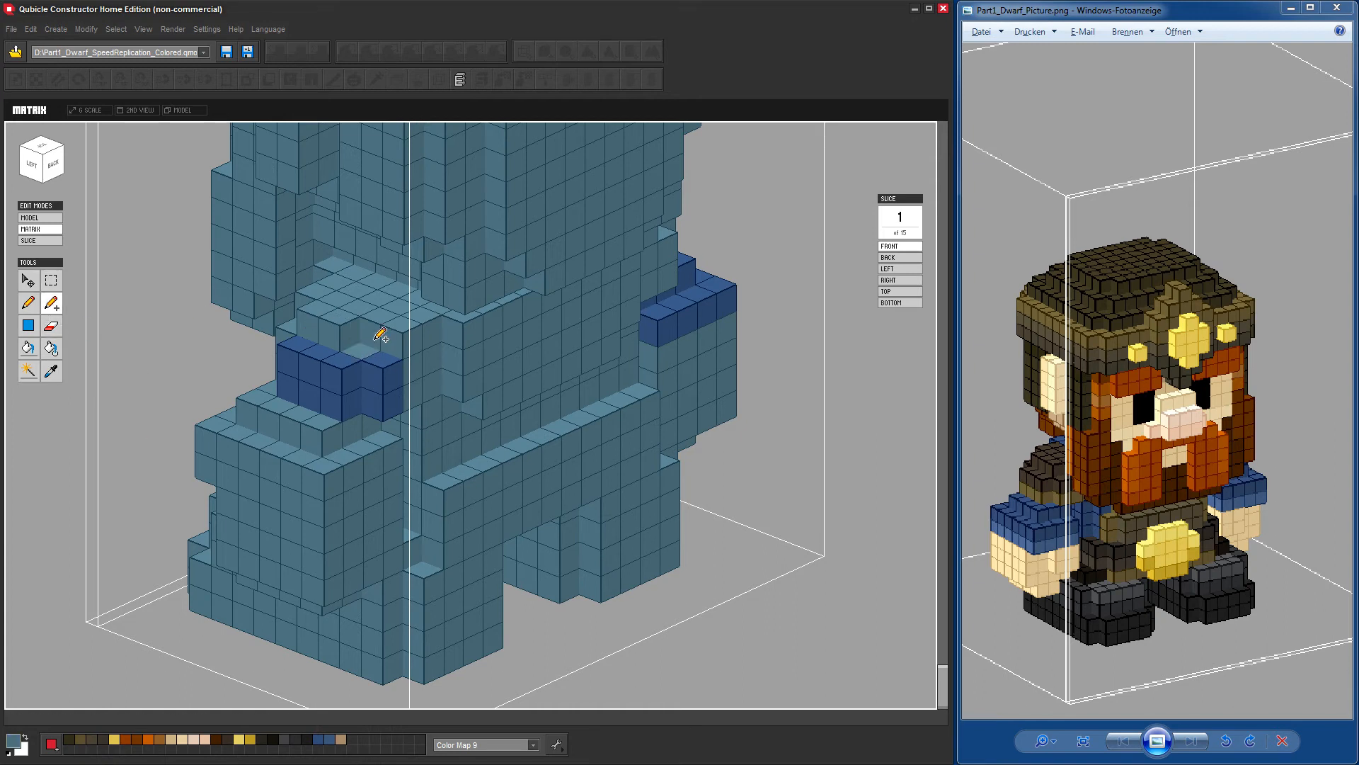
click(28, 303)
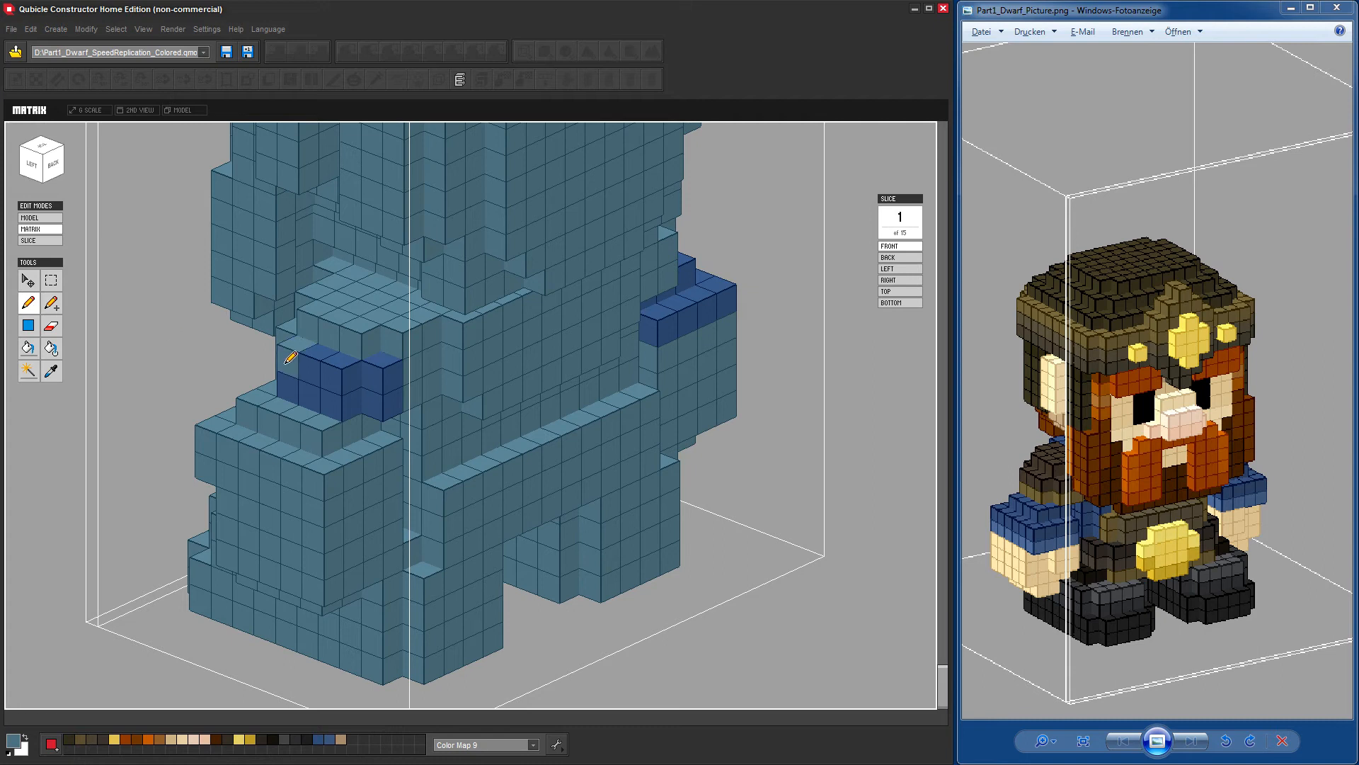
mouse_move(290, 357)
mouse_down()
mouse_move(349, 372)
mouse_move(339, 397)
mouse_move(396, 375)
mouse_up()
Sample the dark blue of the finished cuff and paint a matching stepped two-voxel-high cuff around the top of the left forearm.
click(51, 303)
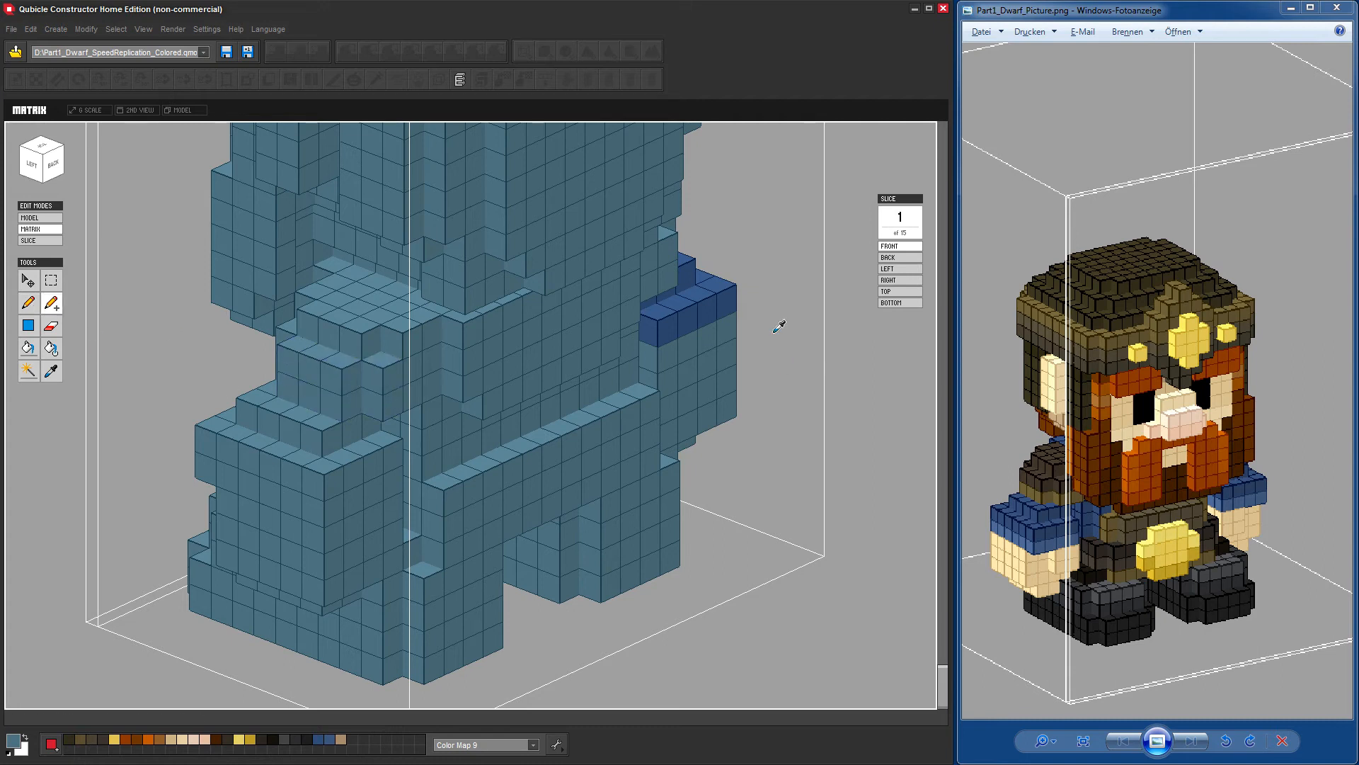
alt+click(686, 300)
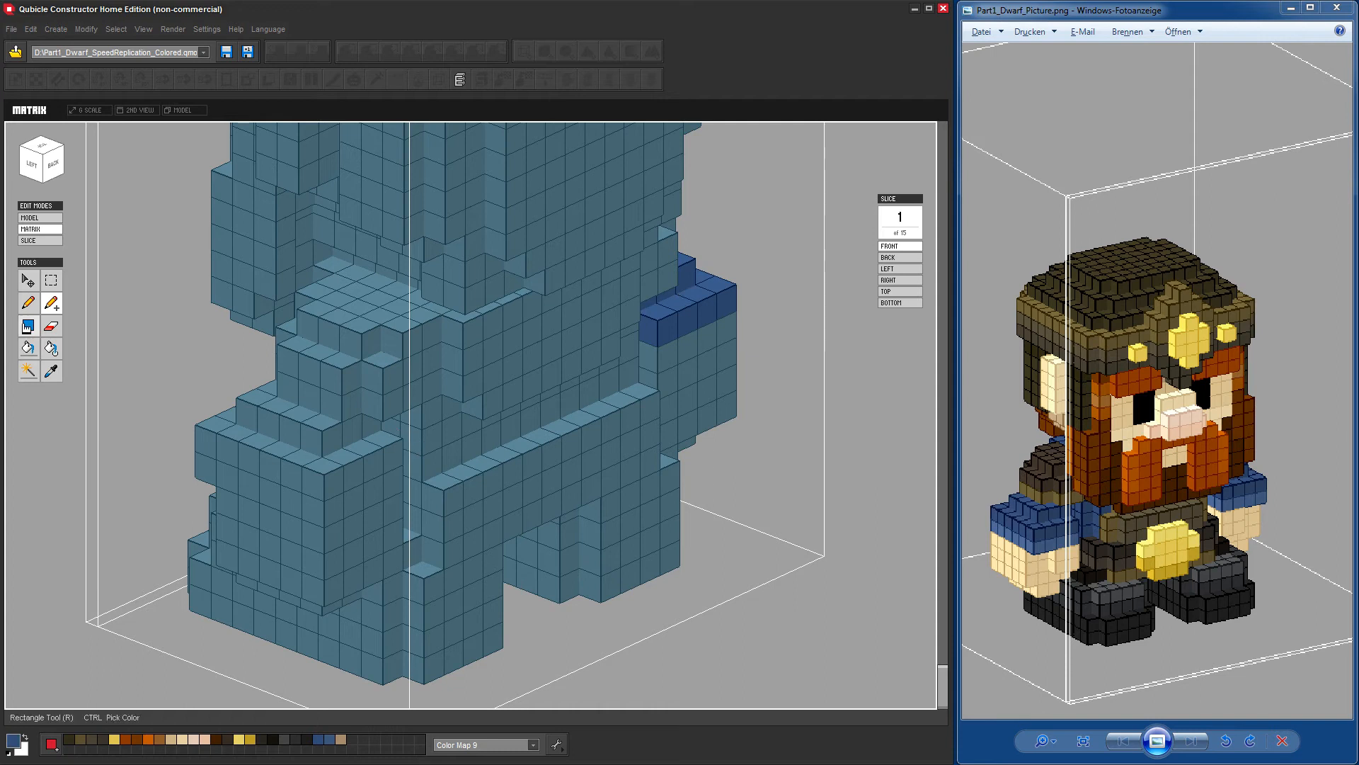
click(29, 303)
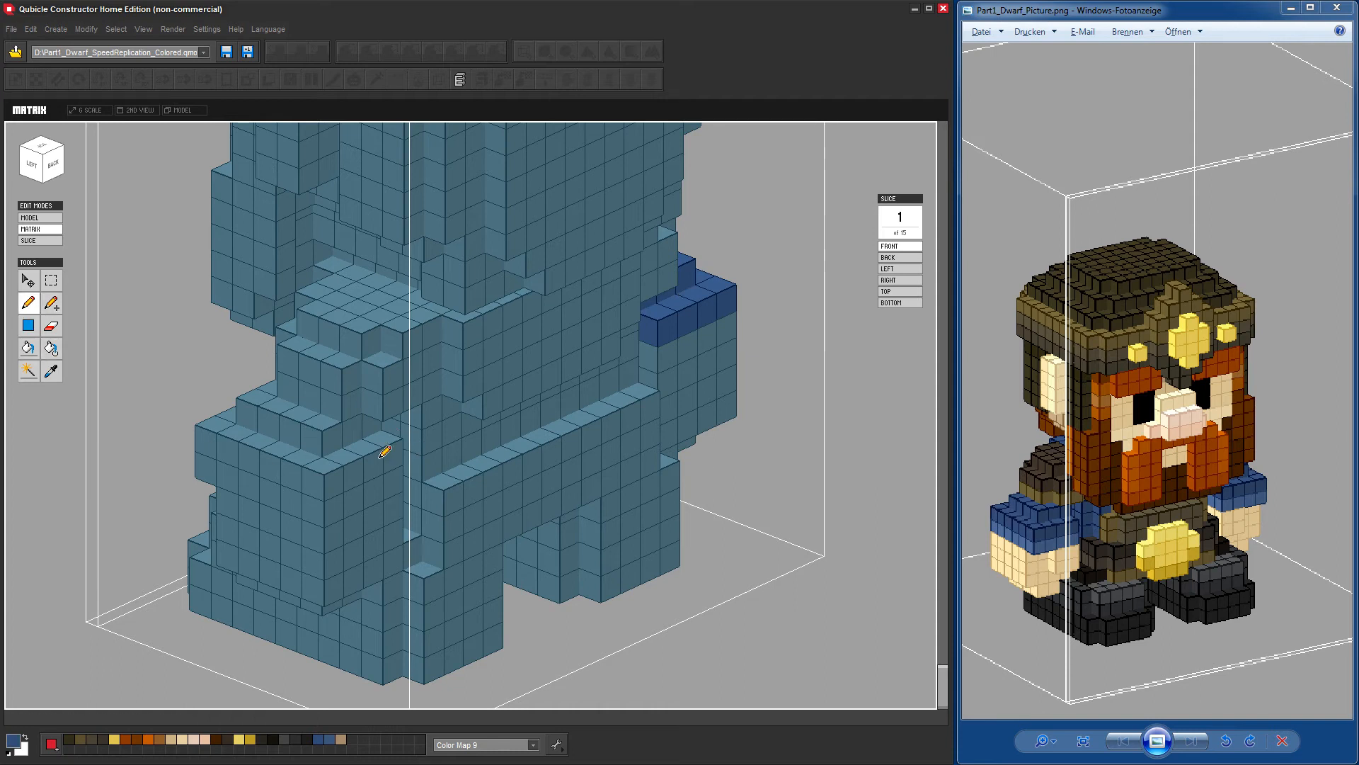
click(366, 426)
drag(707, 633, 880, 613)
drag(646, 374, 710, 373)
right_drag(843, 522, 559, 489)
mouse_move(319, 412)
mouse_down()
mouse_move(357, 402)
mouse_move(346, 404)
mouse_up()
click(379, 418)
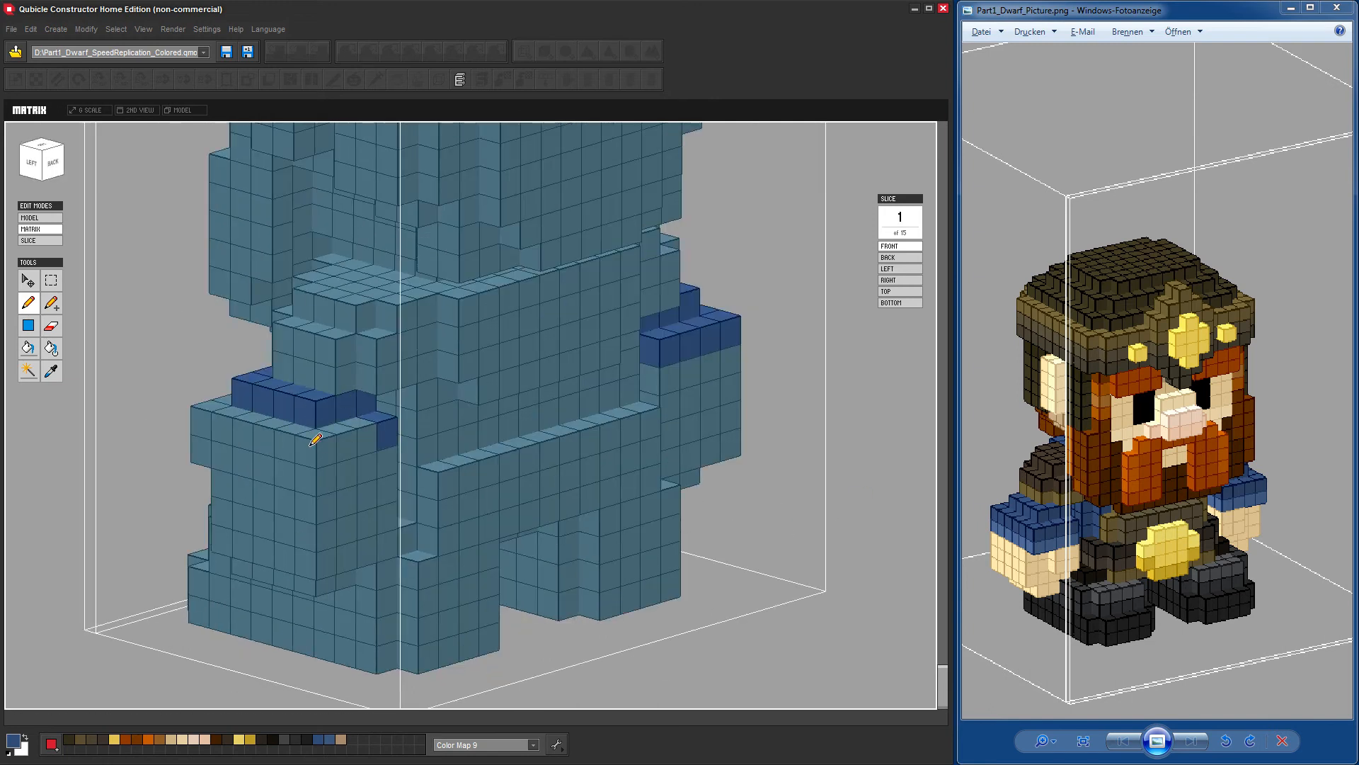
mouse_move(316, 440)
right_down()
mouse_move(631, 637)
mouse_move(577, 502)
right_up()
mouse_move(570, 473)
mouse_down()
mouse_move(520, 423)
mouse_move(502, 446)
mouse_up()
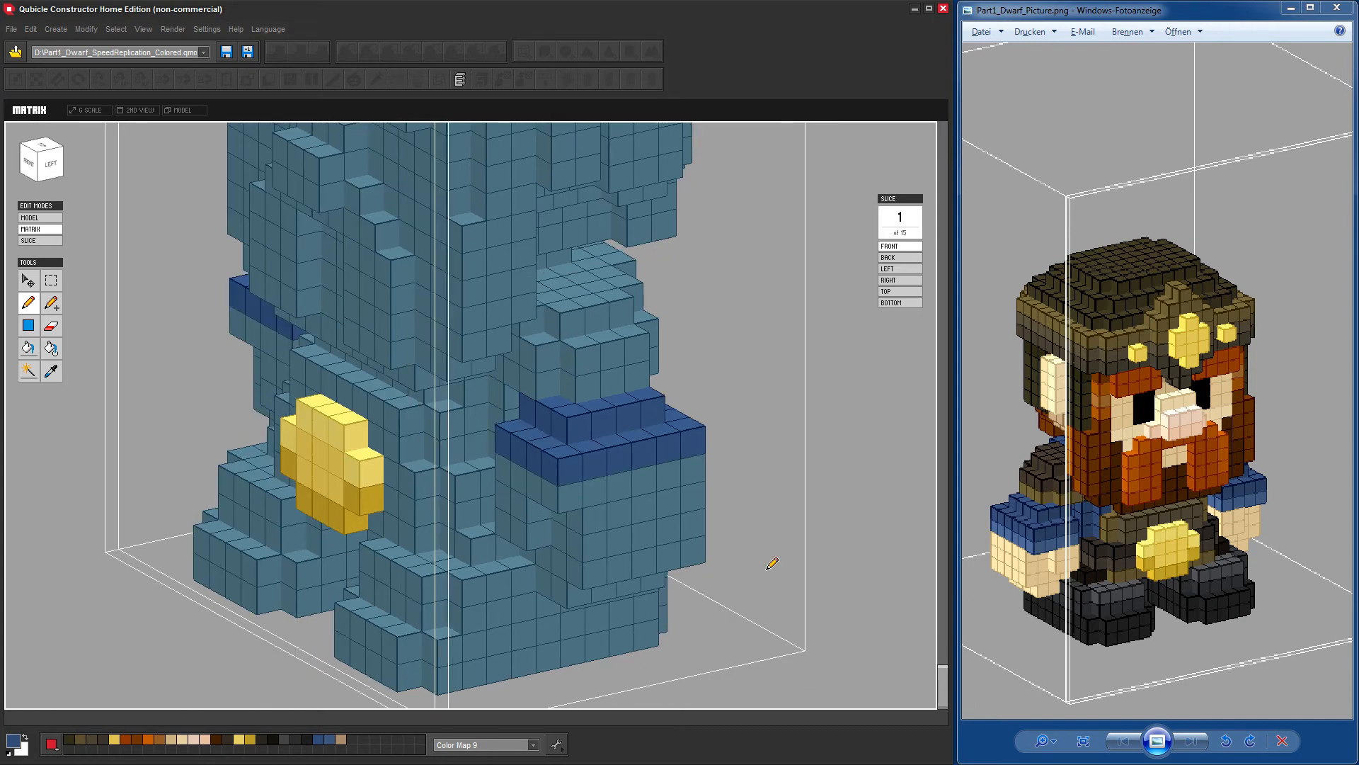
Paint a three-row dark blue panel across the upper back between the shoulders with straight Pencil lines, matching the reference picture's rear view.
right_drag(772, 563, 717, 392)
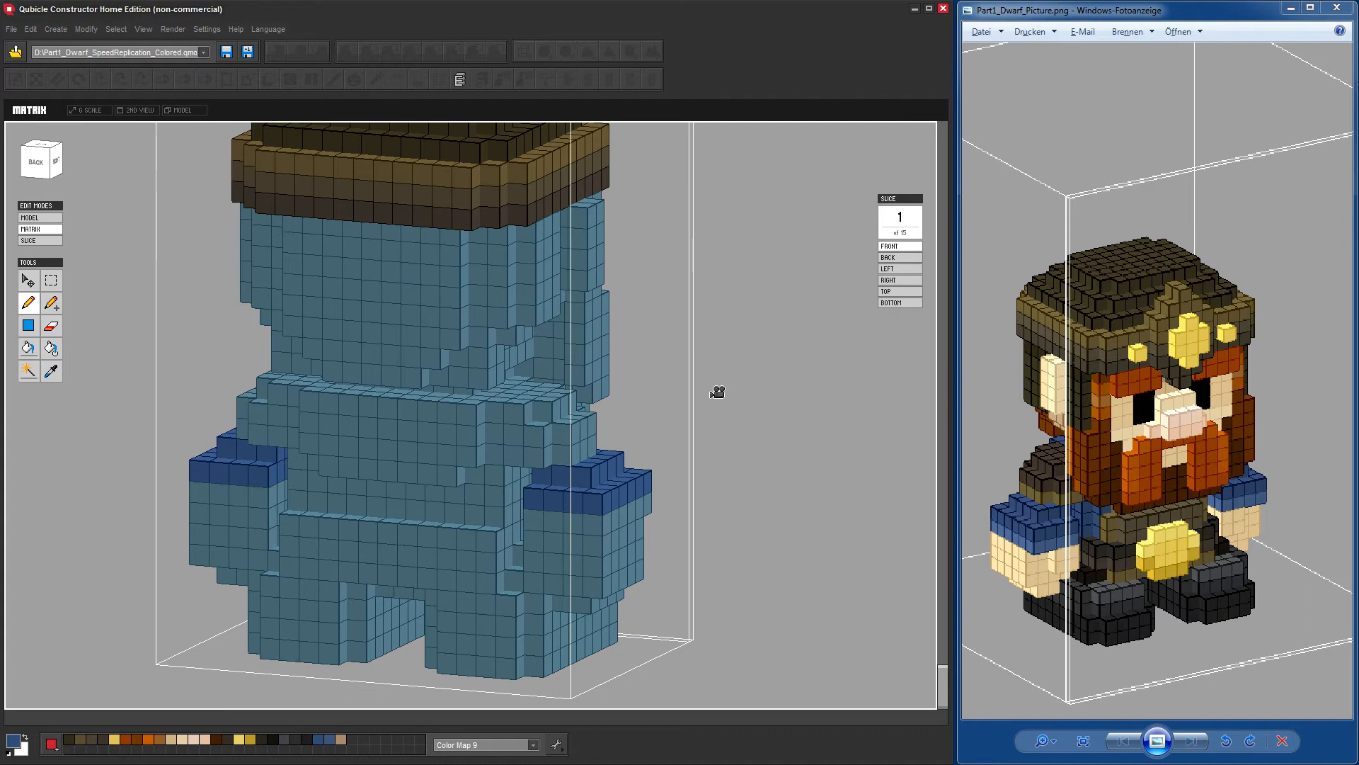
right_drag(731, 507, 731, 495)
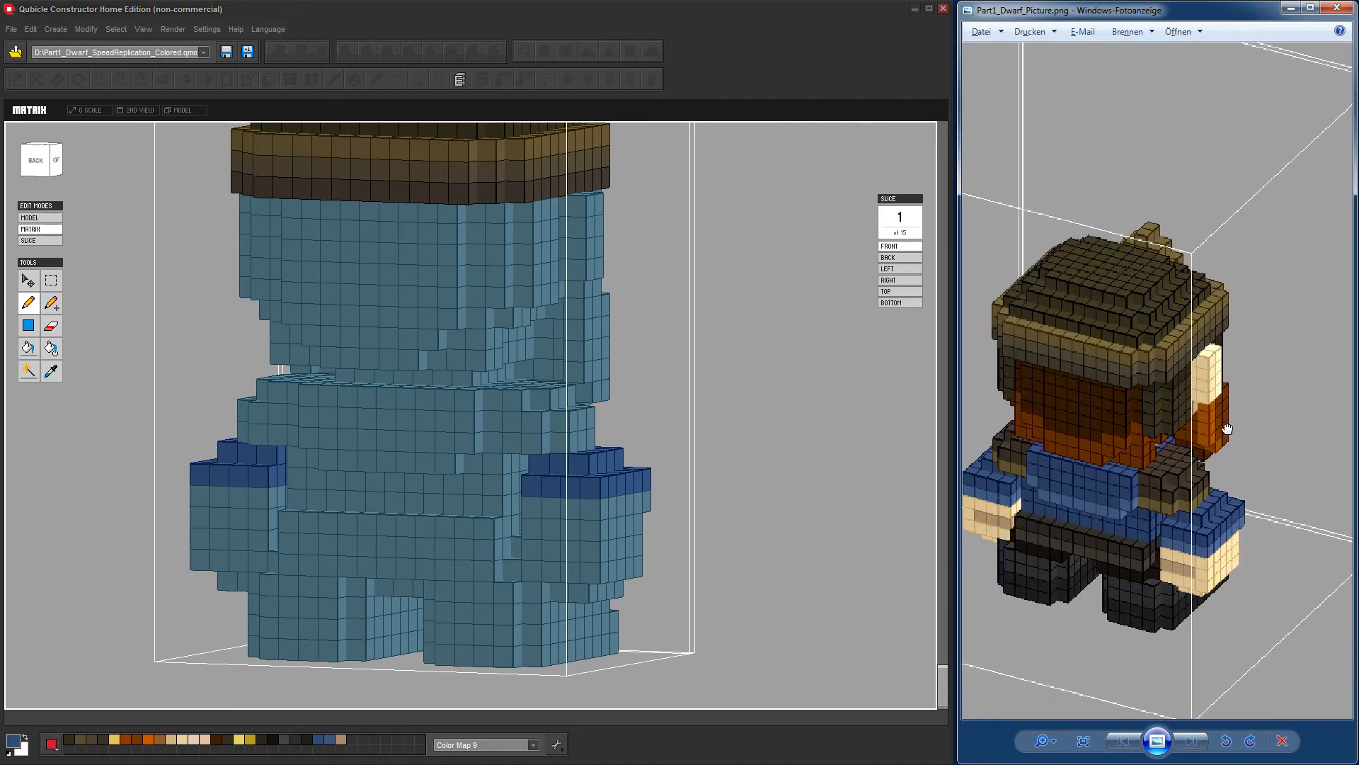
right_drag(732, 456, 307, 403)
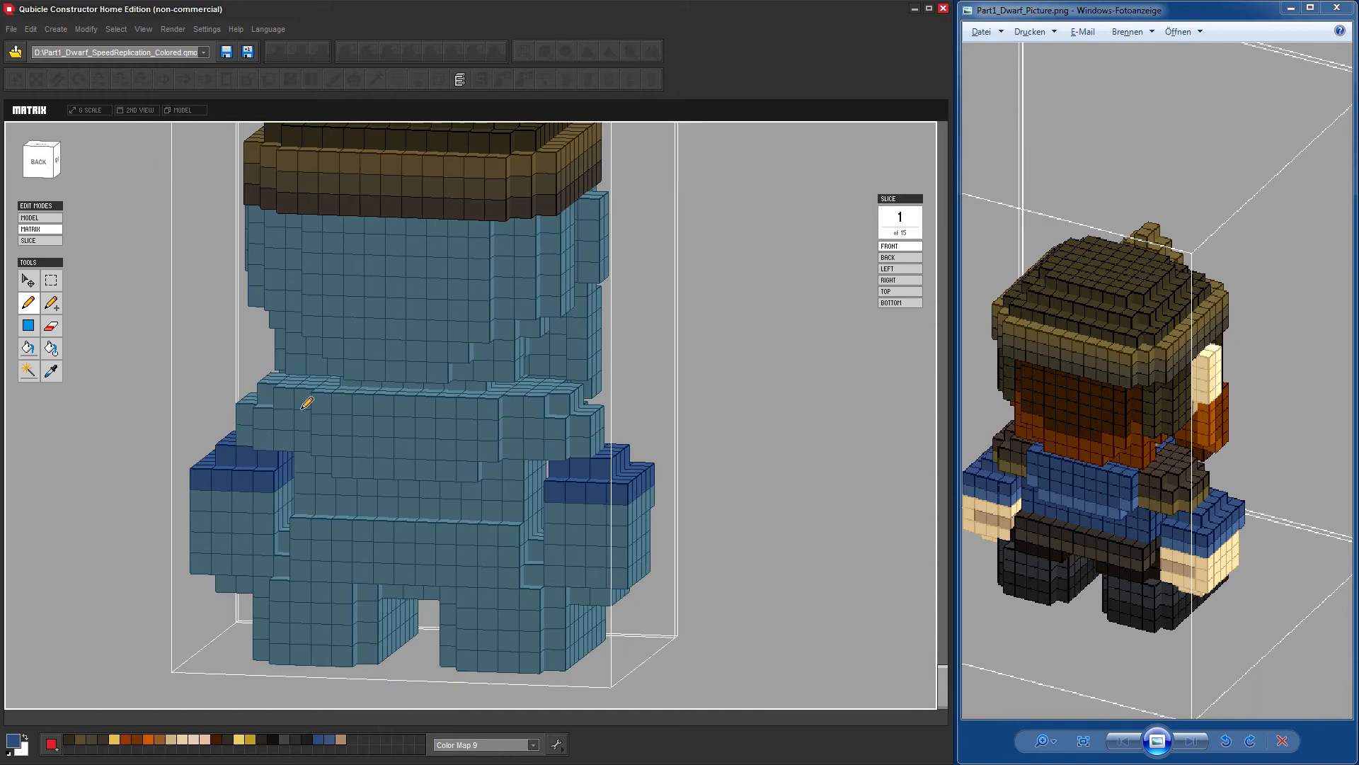
click(322, 403)
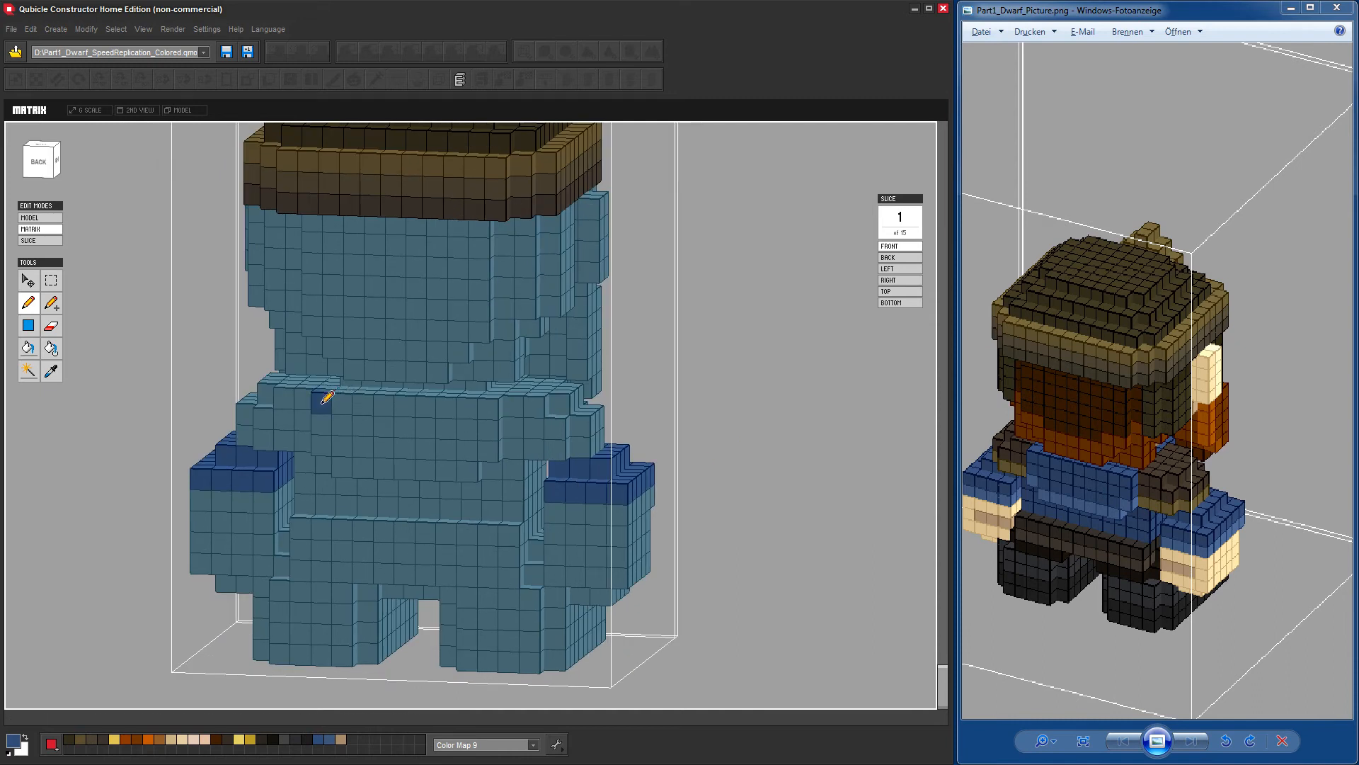
shift+click(491, 405)
click(491, 430)
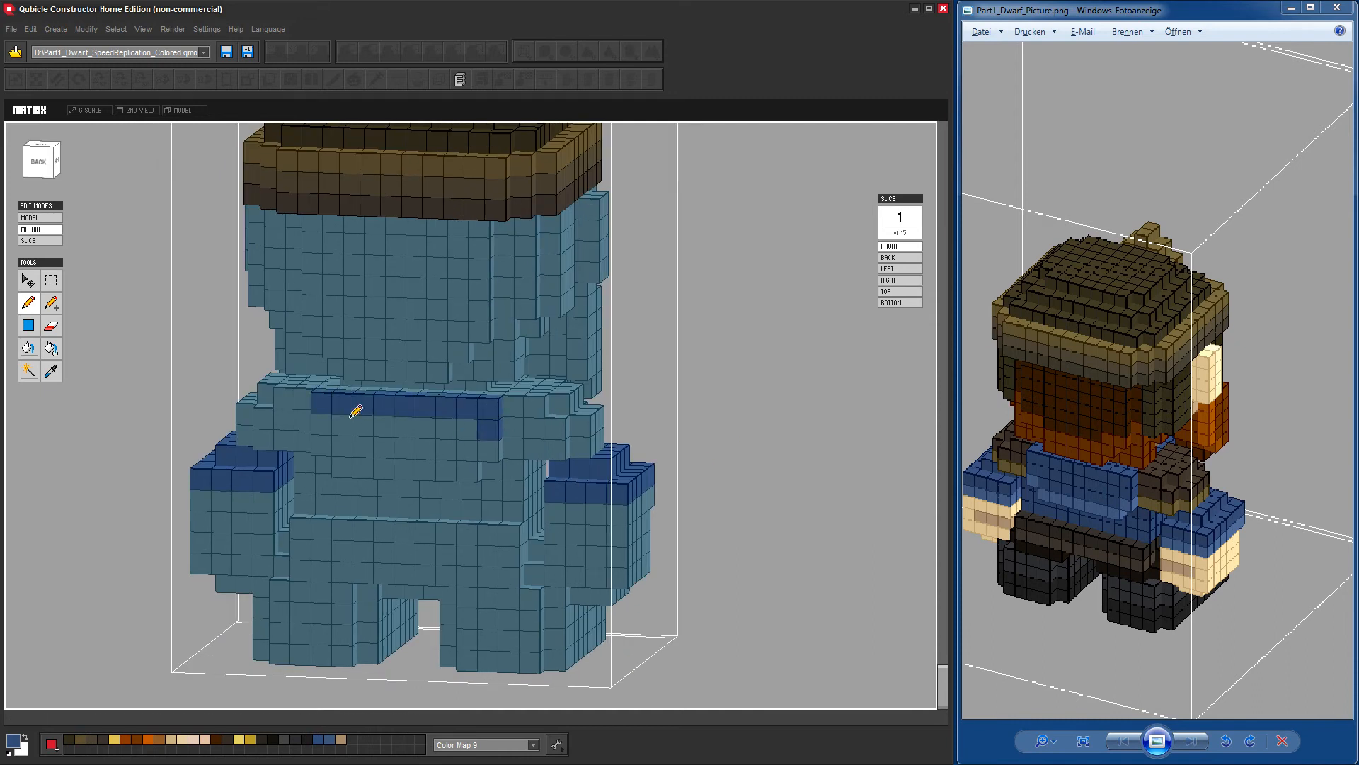
shift+click(324, 425)
click(350, 446)
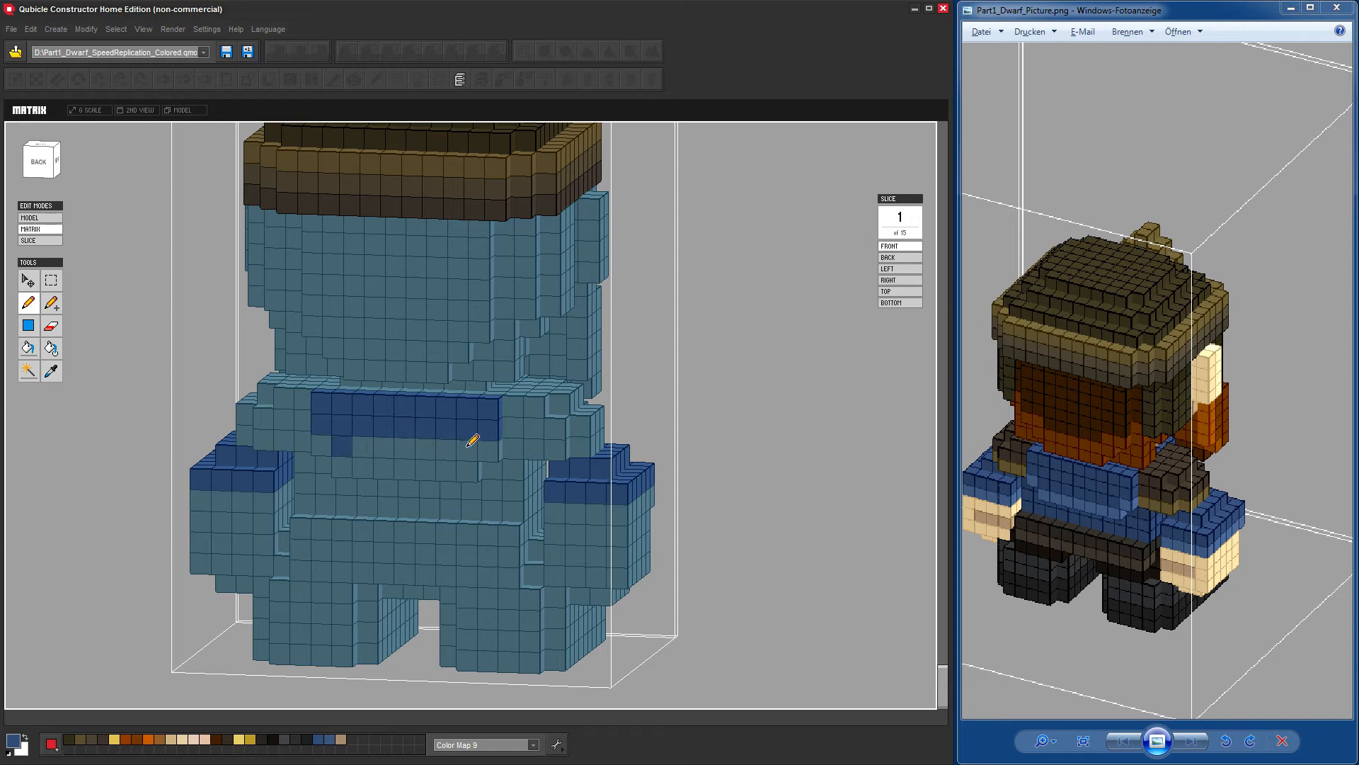
shift+click(468, 446)
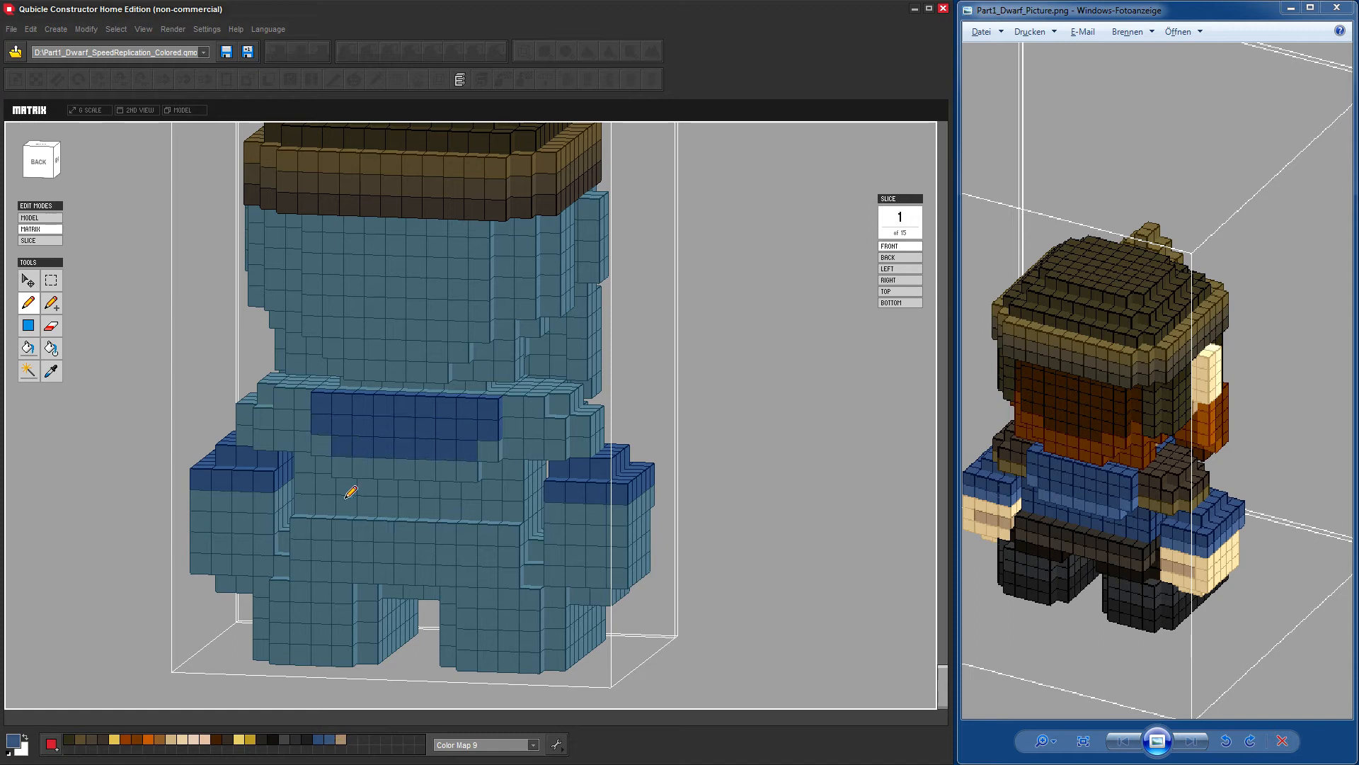
Paint a lighter blue row beneath the dark blue back panel and recolour the panel's two lower corners to match.
click(345, 468)
shift+click(478, 467)
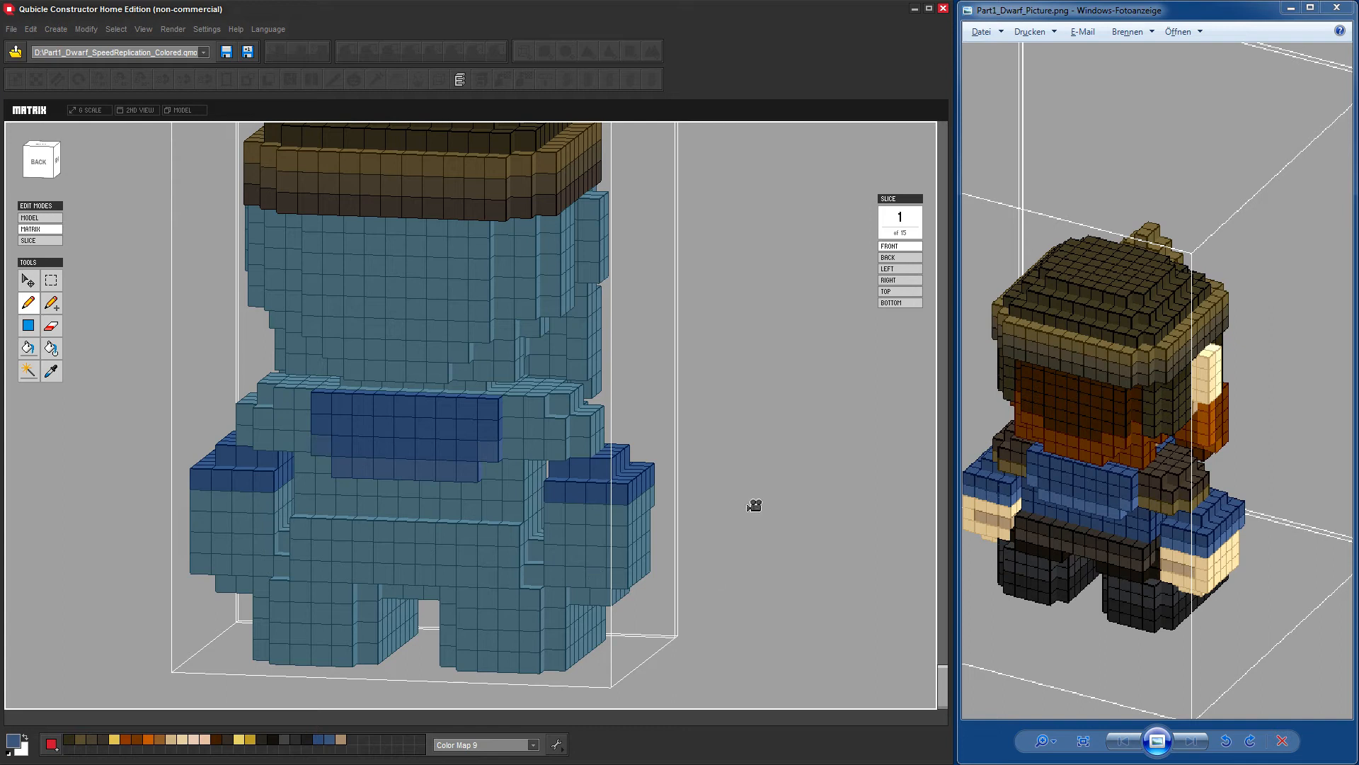
drag(750, 530, 739, 511)
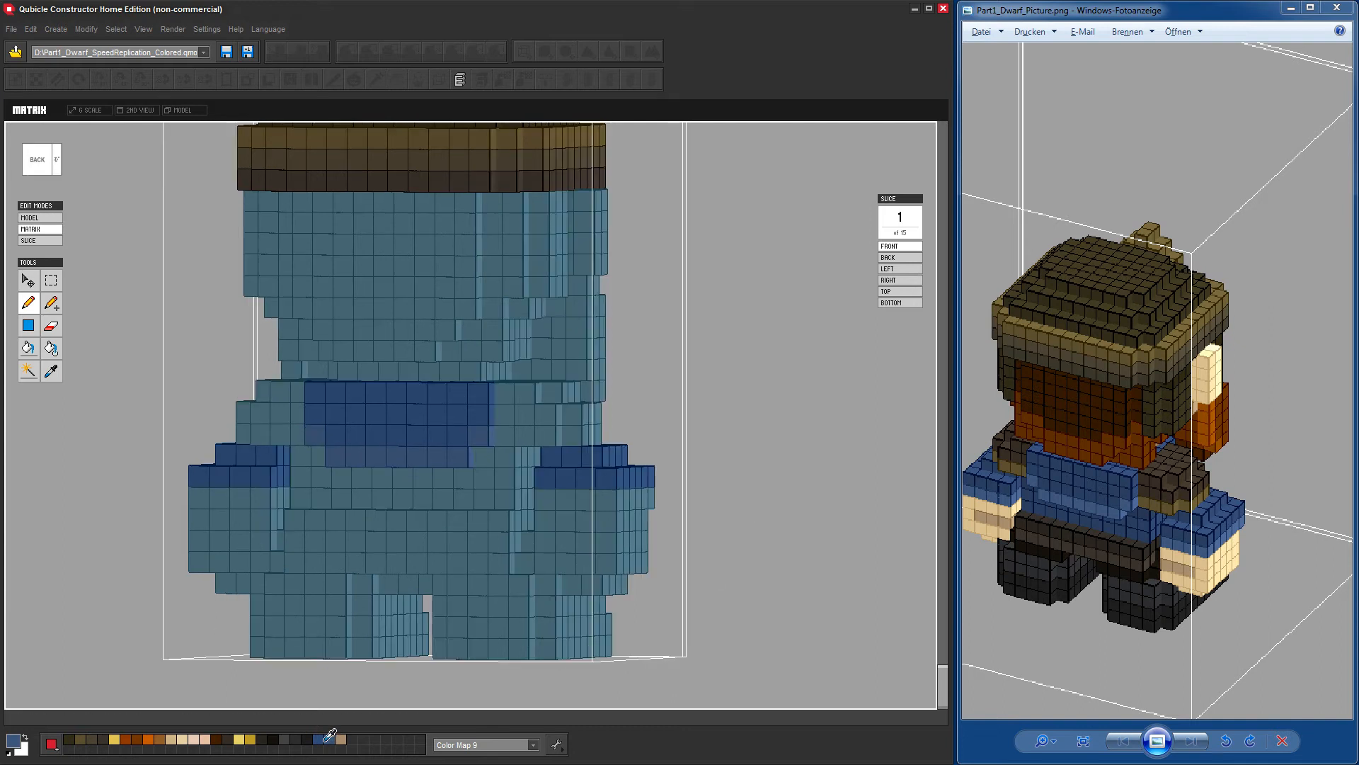
Paint a one-voxel-high dark blue row around the back and both sides of the torso just above the waist ledge.
click(512, 497)
drag(774, 565, 572, 568)
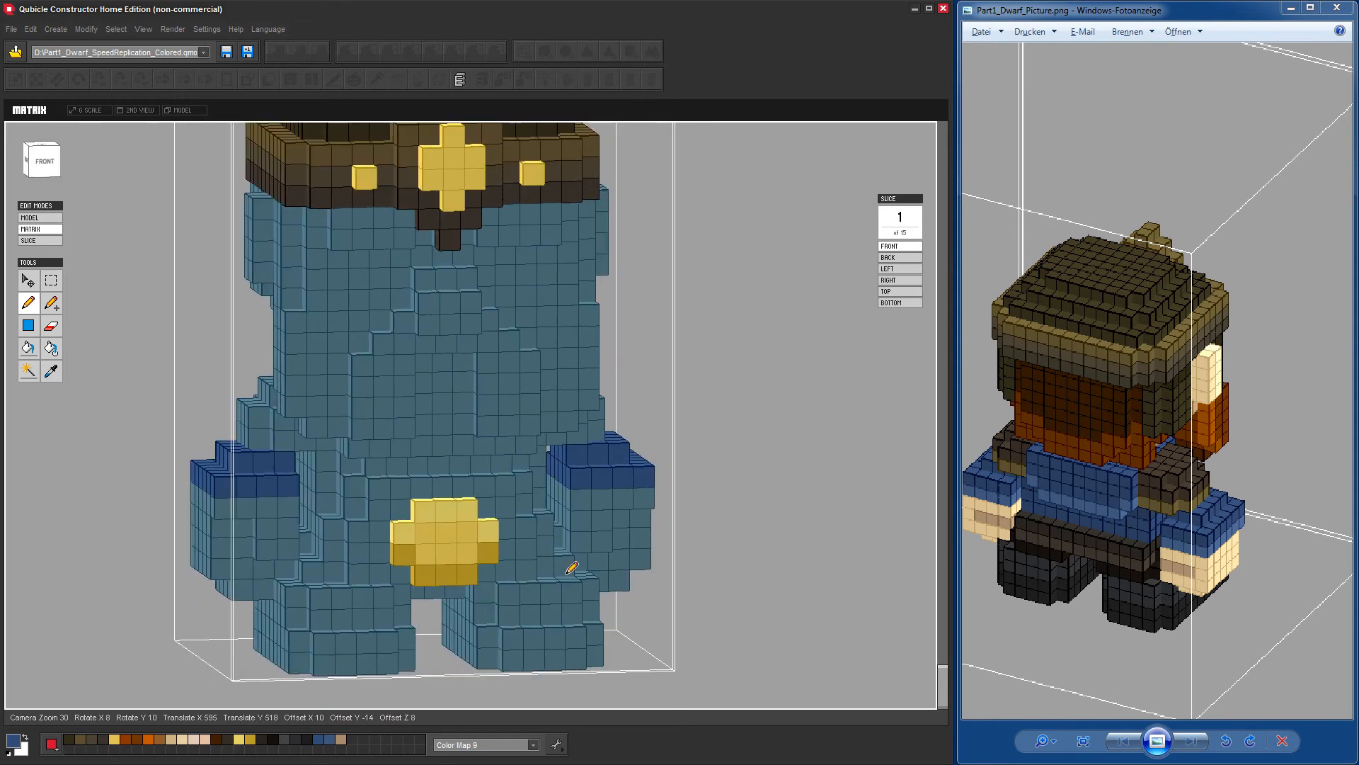
click(330, 496)
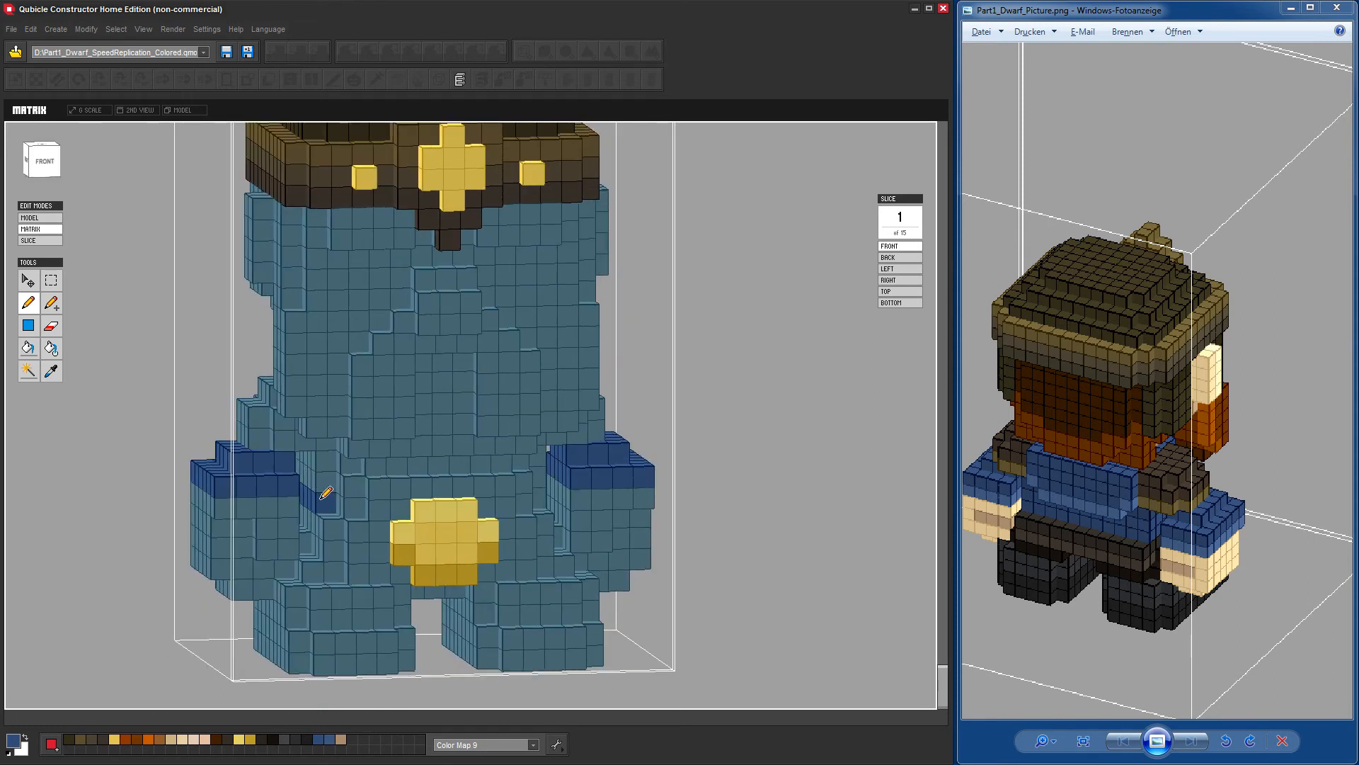
right_drag(574, 620, 640, 549)
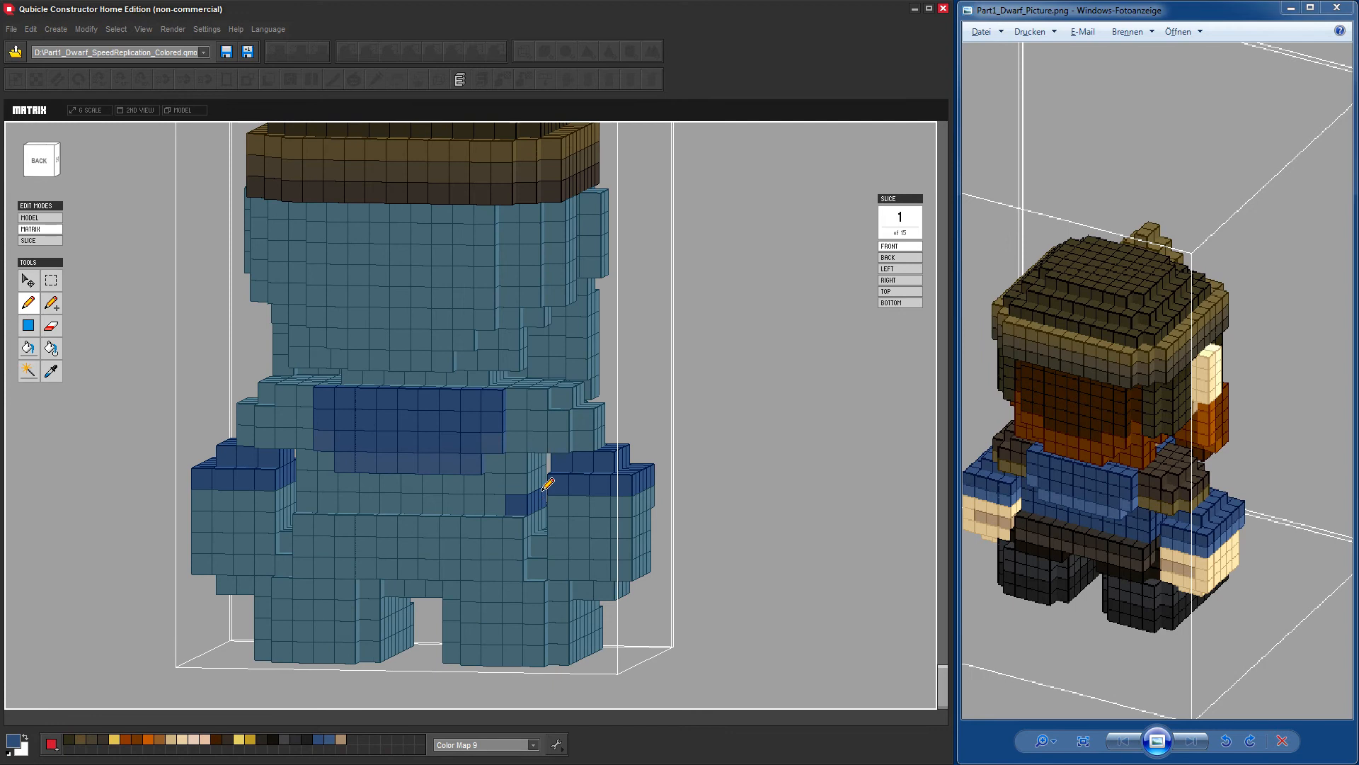
scroll(547, 485, up, 5)
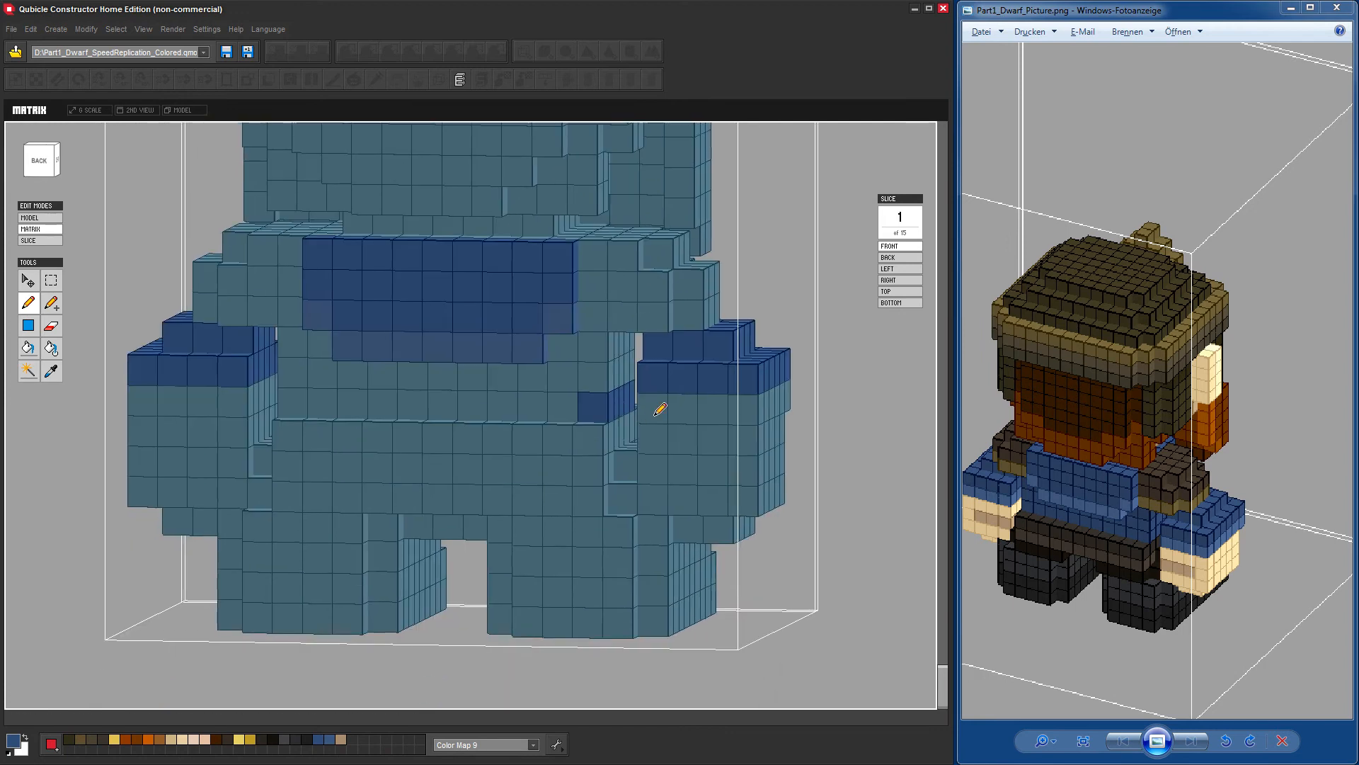
right_drag(466, 508, 488, 437)
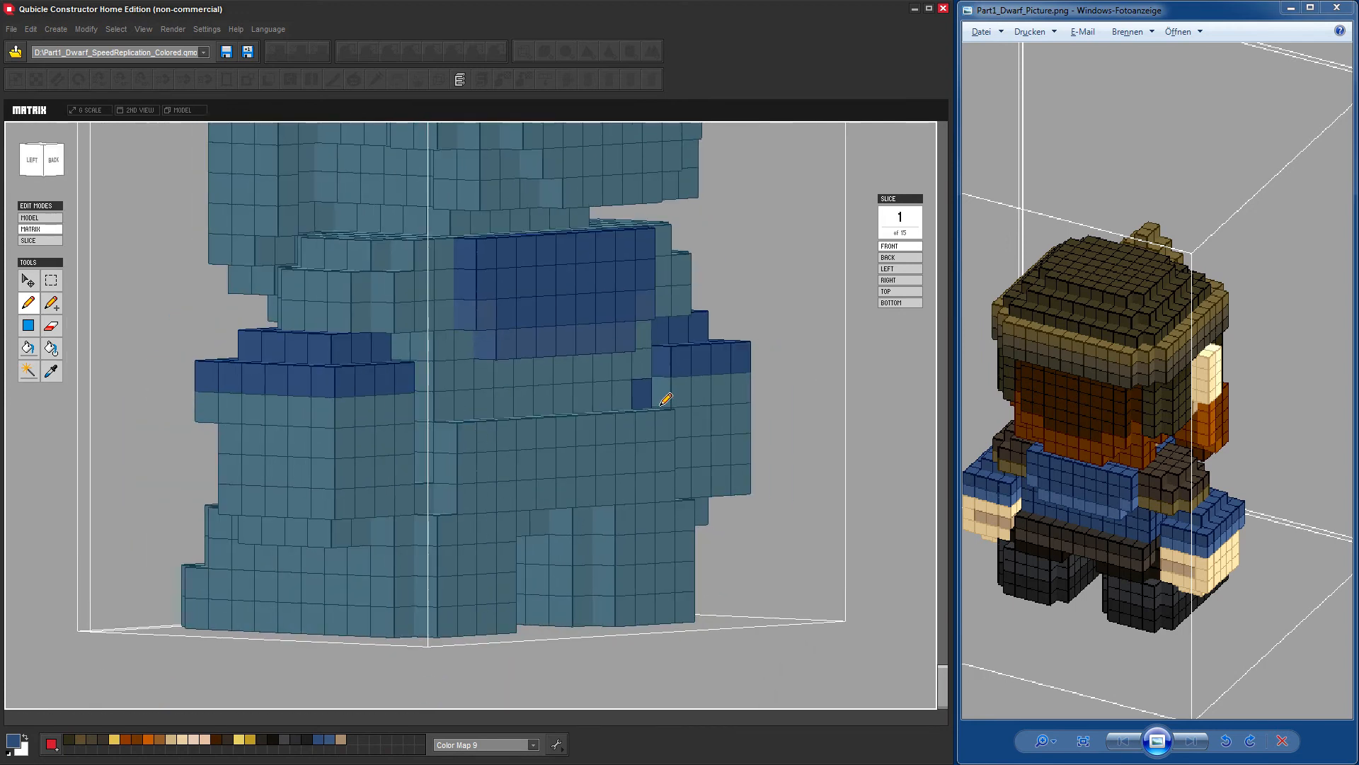
mouse_move(446, 516)
right_down()
mouse_move(591, 553)
mouse_move(640, 549)
mouse_move(618, 542)
mouse_move(618, 359)
right_up()
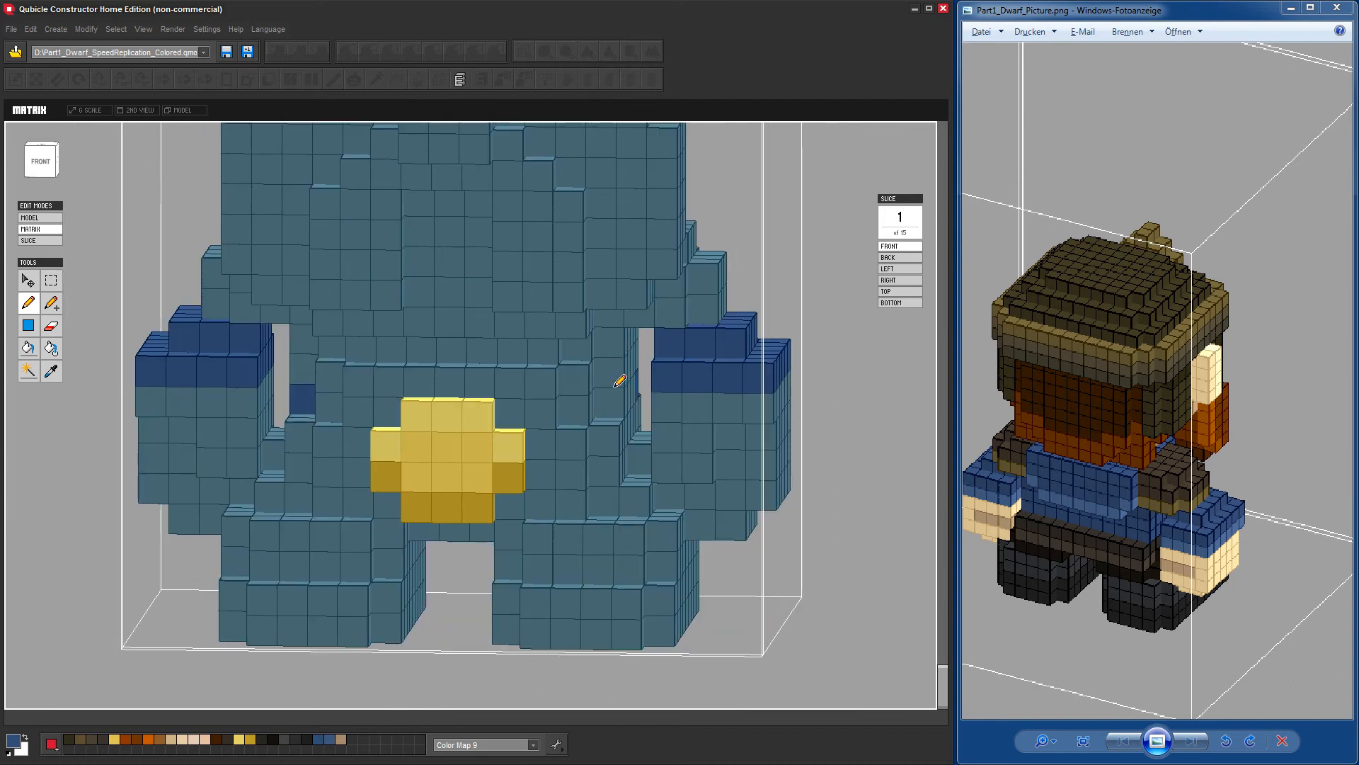
scroll(692, 449, up, 6)
middle_drag(652, 476, 572, 451)
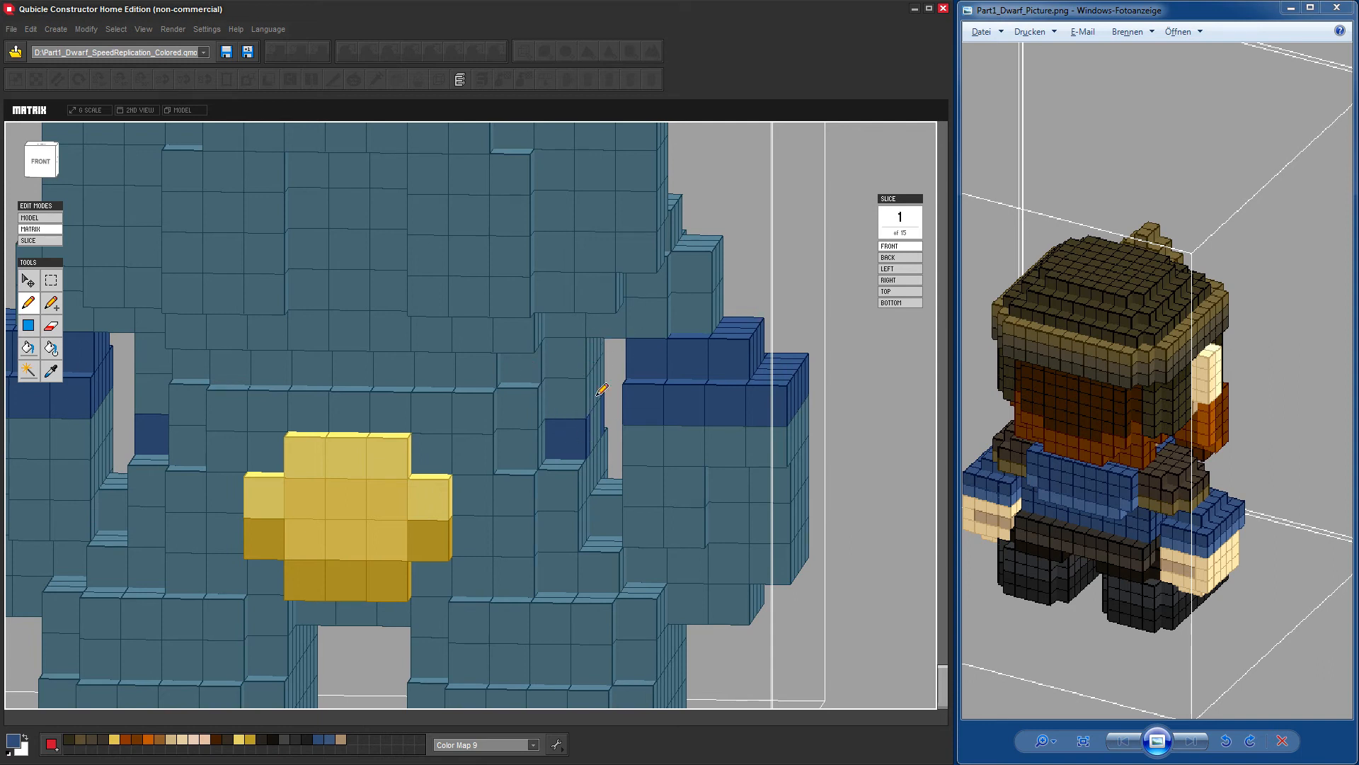
mouse_move(635, 484)
right_down()
mouse_move(707, 552)
mouse_move(722, 538)
mouse_move(716, 561)
mouse_move(758, 522)
mouse_move(746, 567)
mouse_move(717, 559)
mouse_move(728, 549)
right_up()
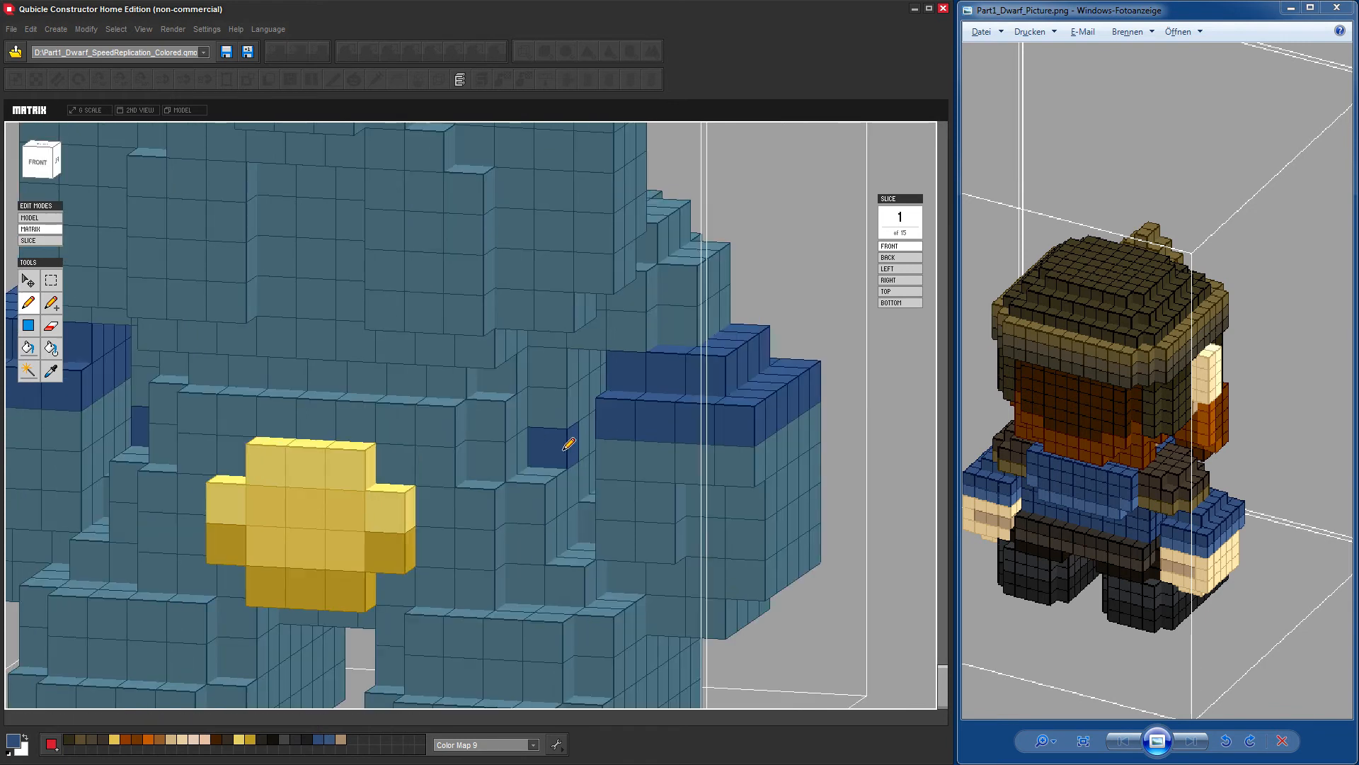
mouse_move(742, 532)
right_down()
mouse_move(576, 522)
mouse_move(290, 438)
right_up()
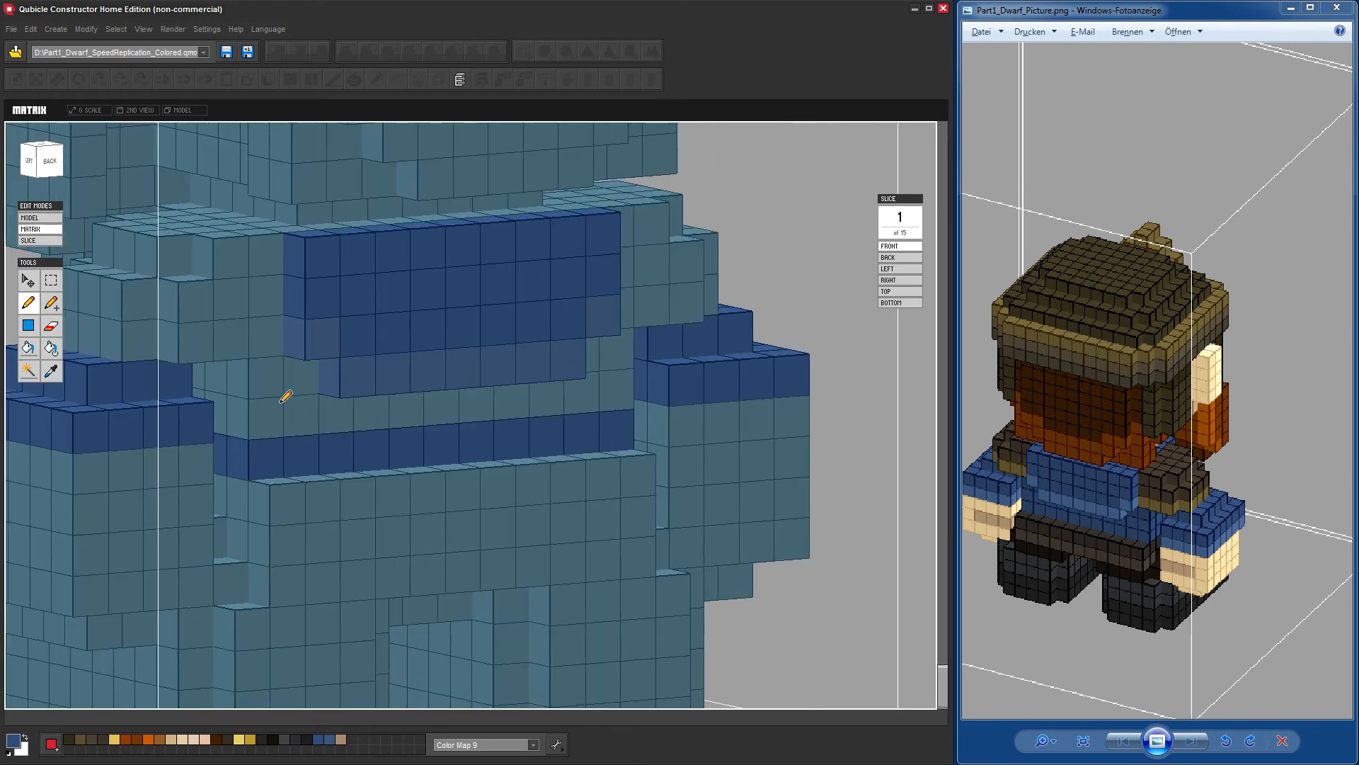
Extend the dark blue shirt upward along the side of the torso beside the lighter blue back row.
mouse_move(441, 523)
right_down()
mouse_move(640, 540)
mouse_move(562, 409)
right_up()
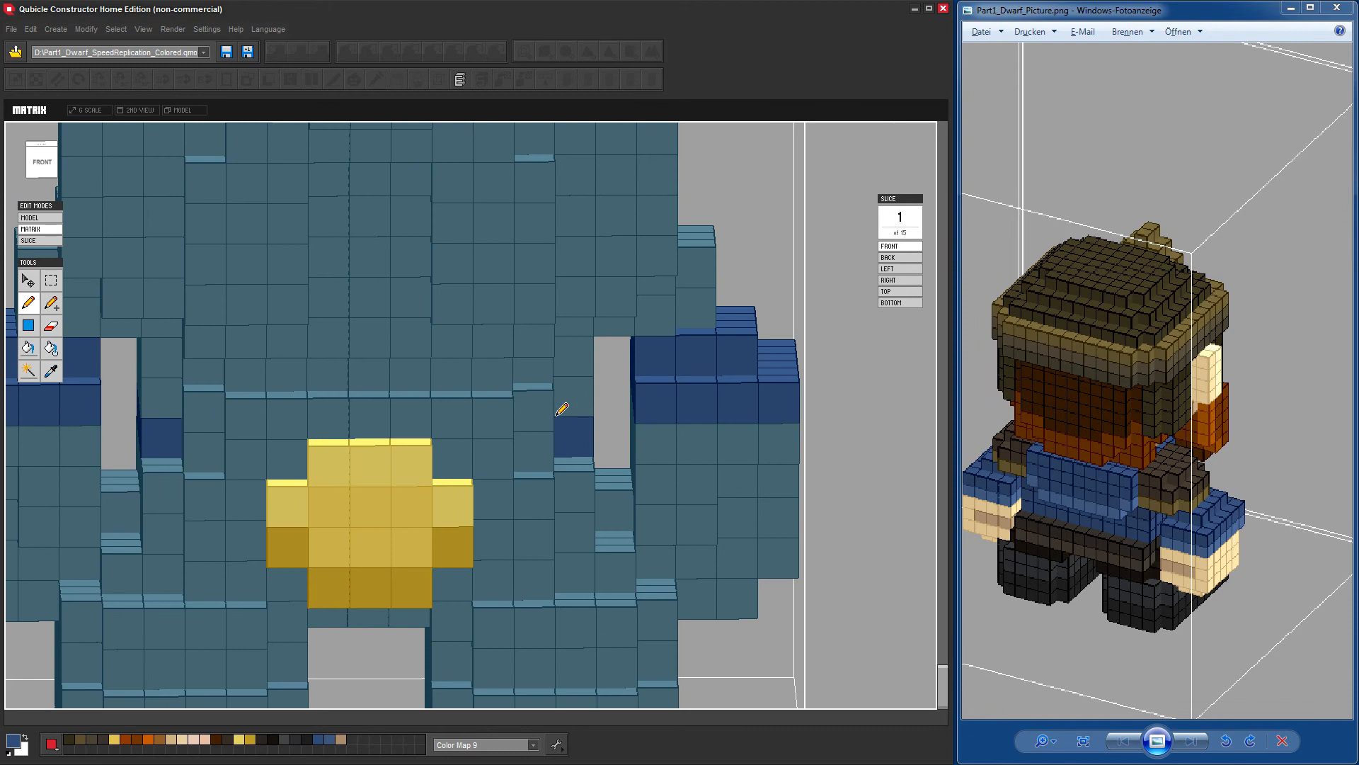
mouse_move(783, 525)
right_down()
mouse_move(637, 519)
mouse_move(410, 392)
mouse_move(564, 528)
mouse_move(511, 530)
right_up()
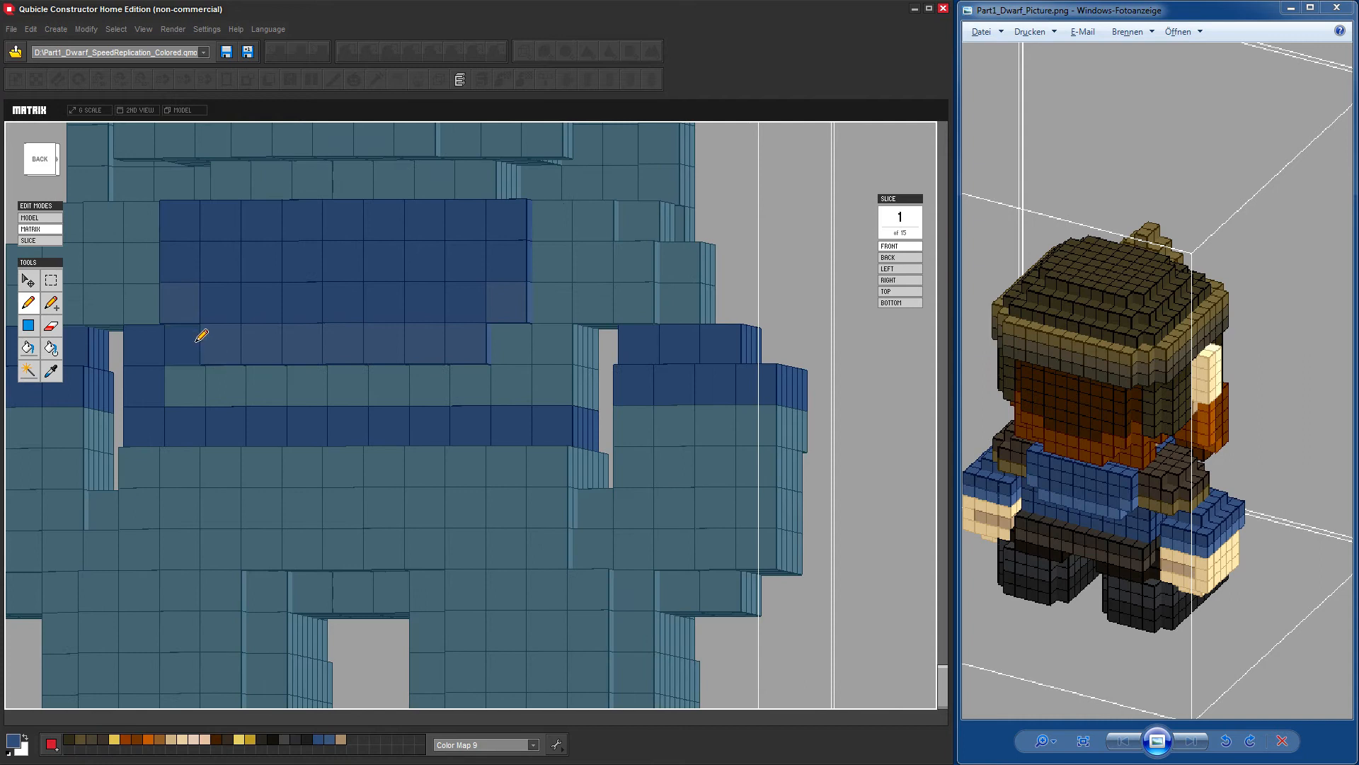
right_drag(869, 474, 737, 516)
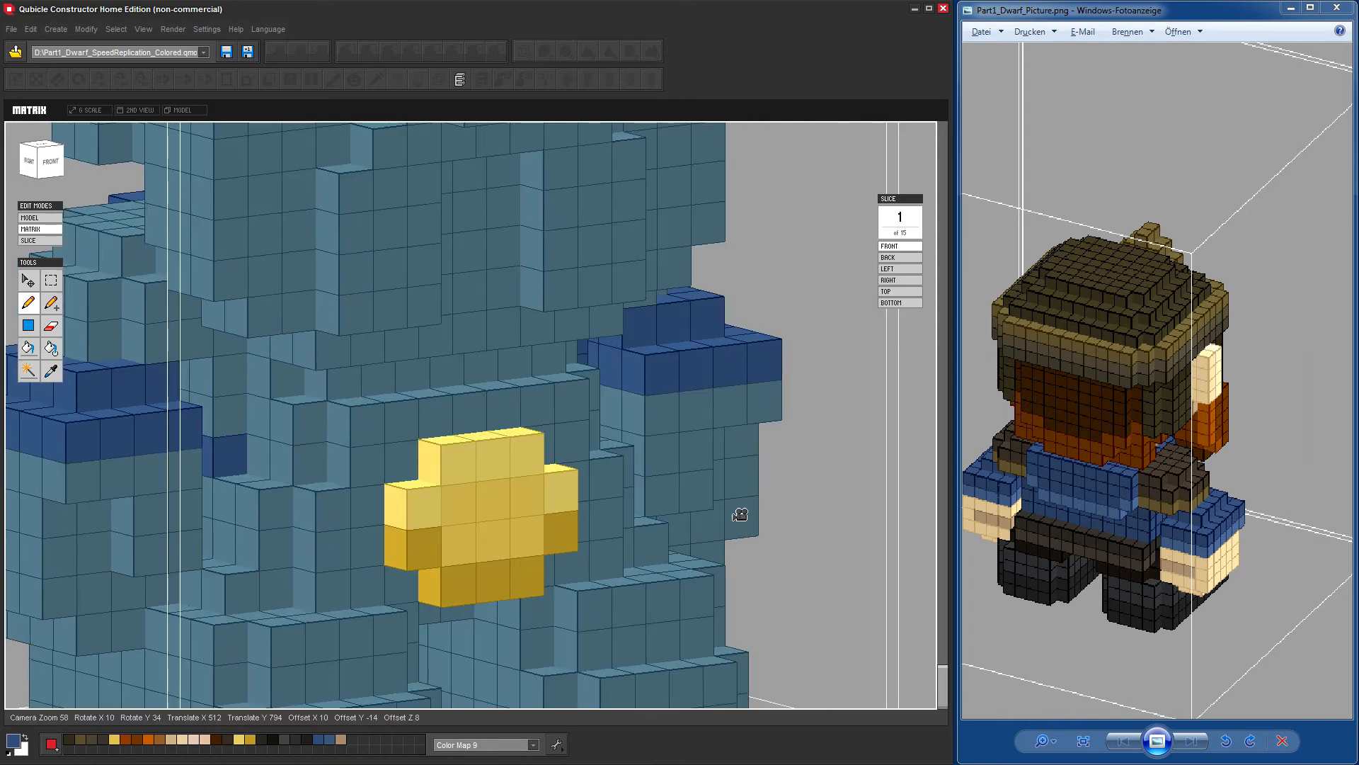
Paint the remaining uncolored row of voxels across the dwarf's lower back in the shirt blue.
right_drag(239, 403, 646, 492)
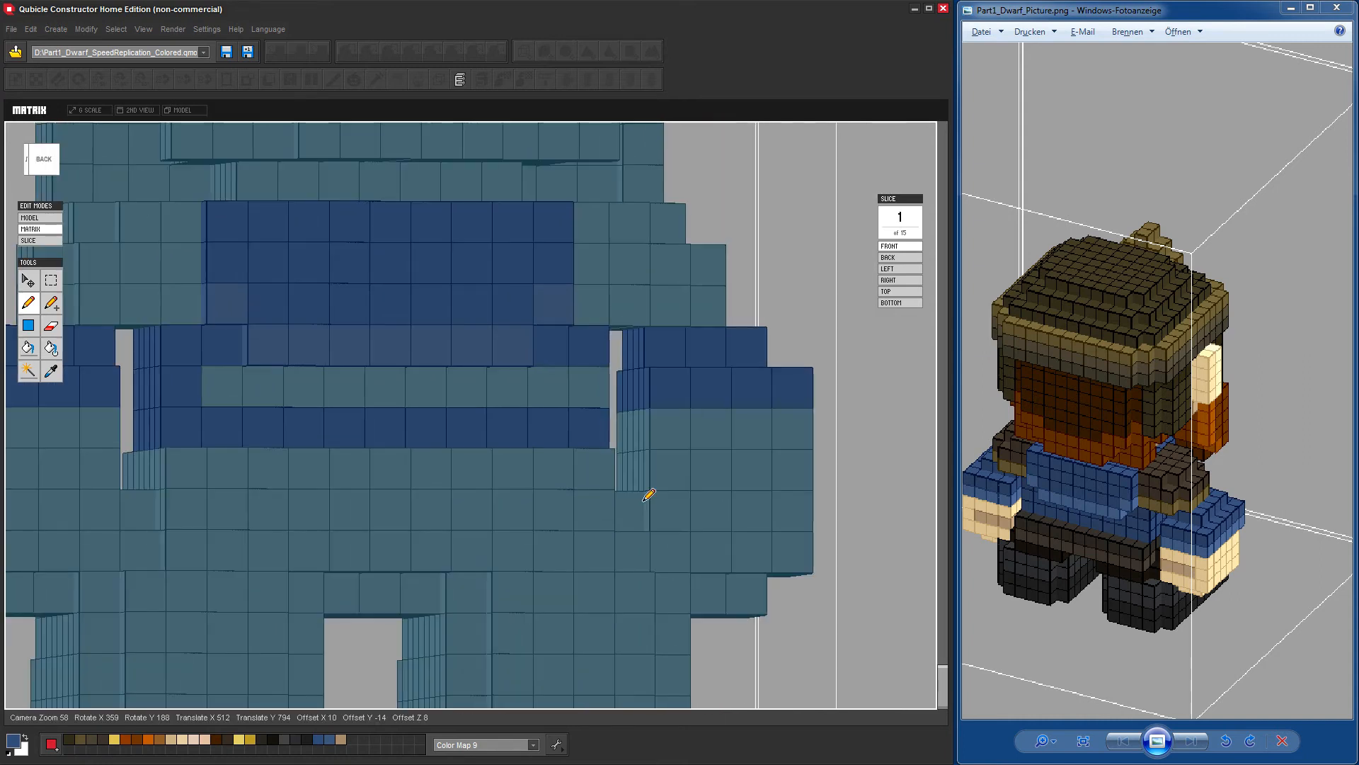
scroll(431, 476, down, 5)
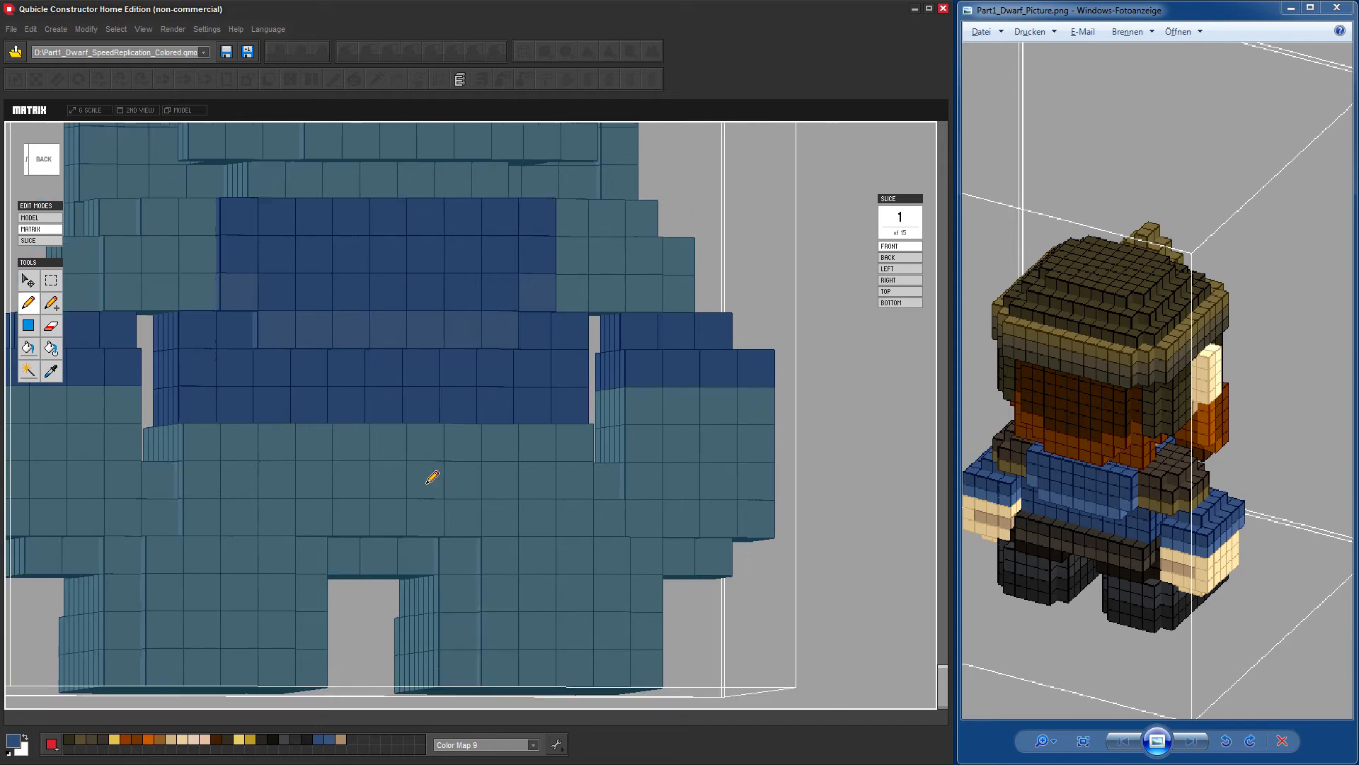
Move the reference picture to show the dwarf's front view for comparison with the model.
right_drag(443, 462, 418, 415)
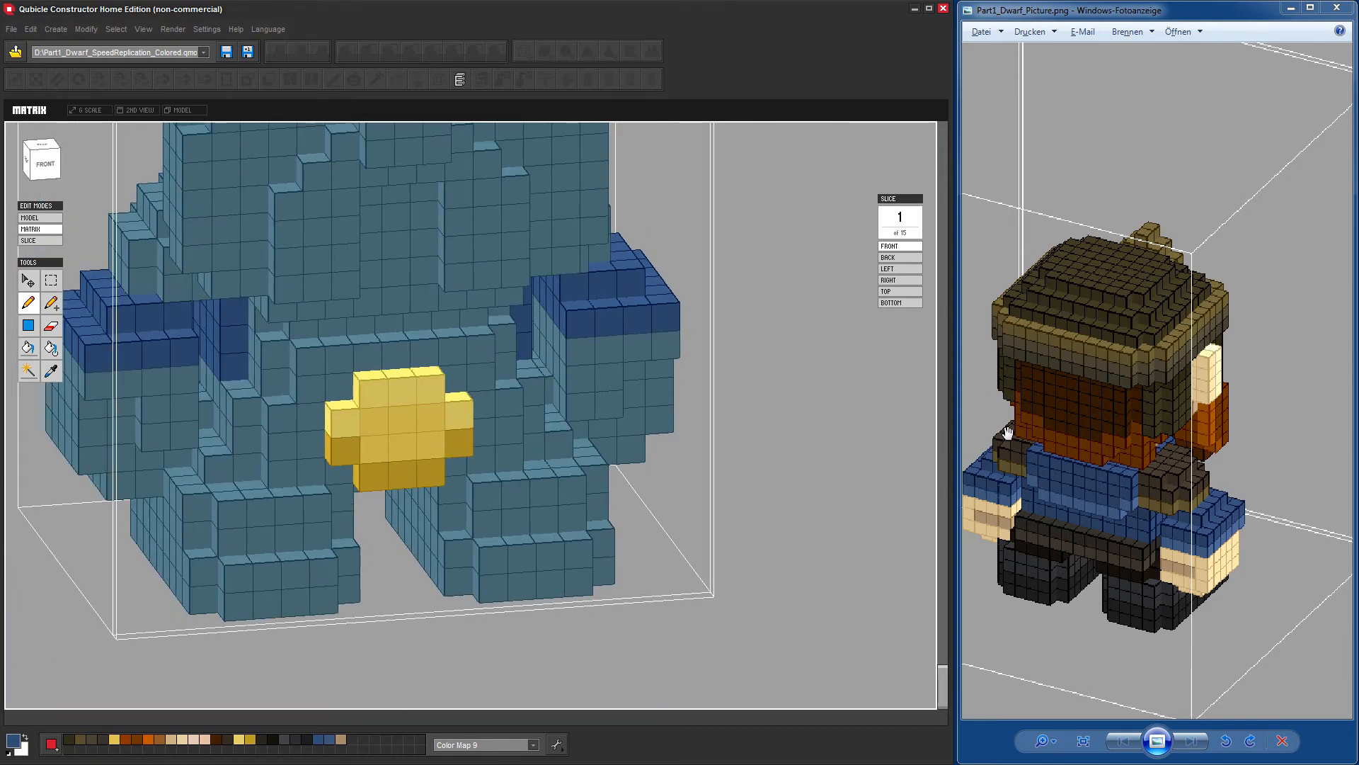
drag(994, 467, 1357, 443)
drag(1010, 382, 1287, 382)
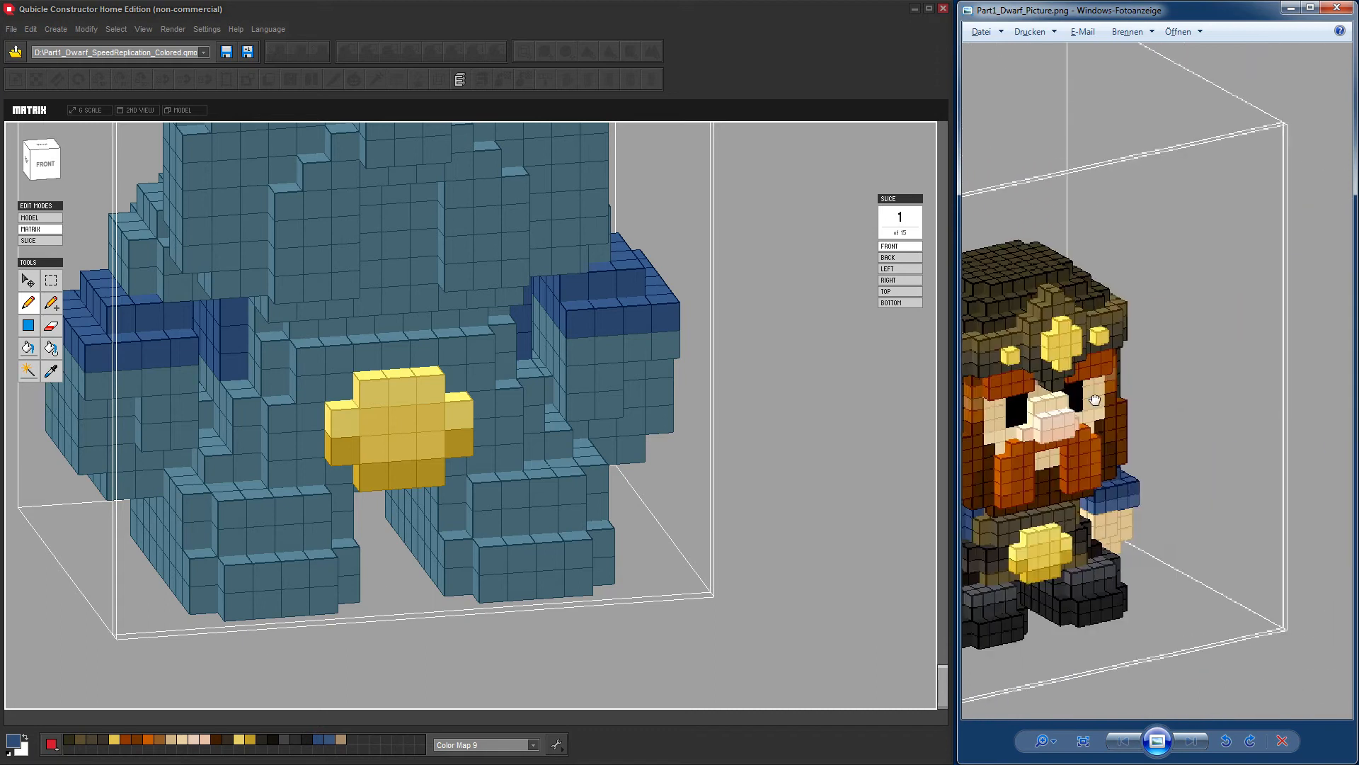
drag(1095, 385, 1240, 381)
click(783, 490)
scroll(783, 489, down, 4)
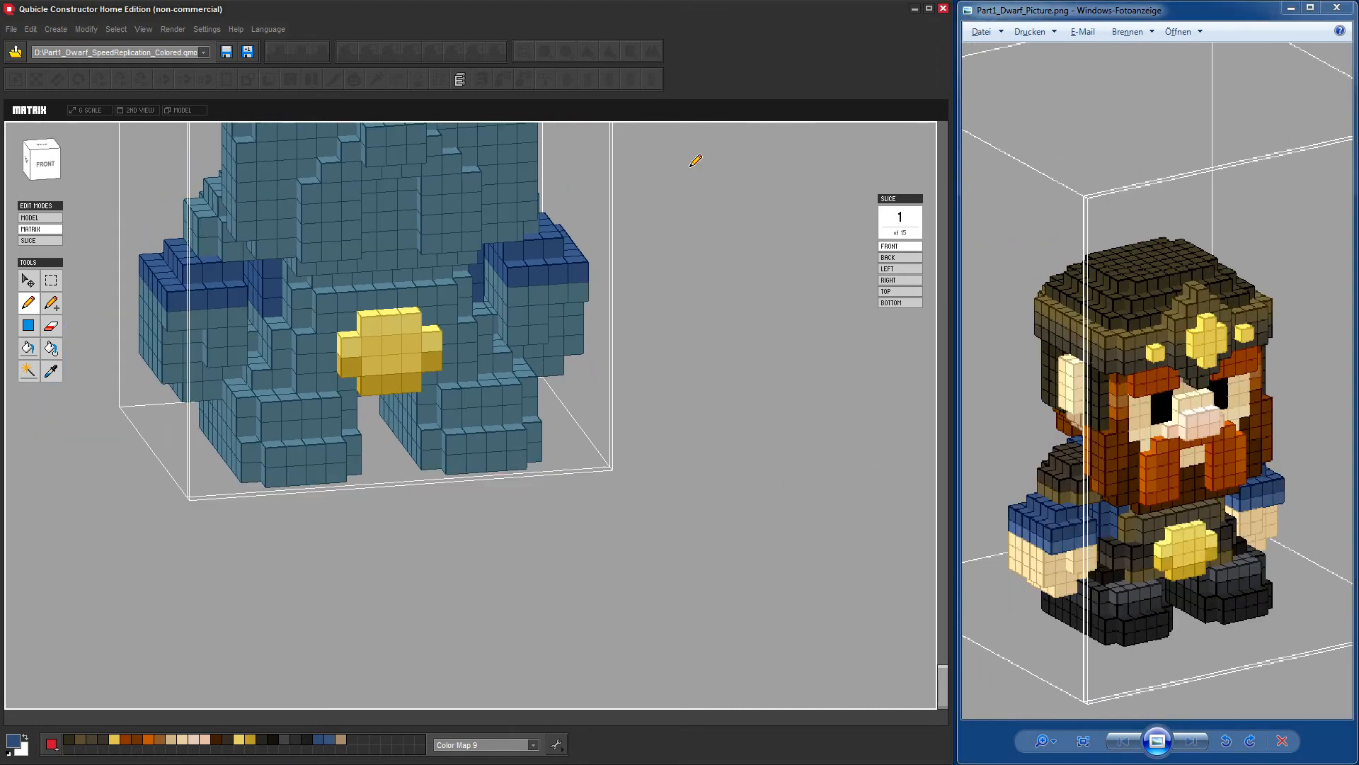
Examine the whole dwarf model from the front, sides and back to check the blue shirt areas.
middle_drag(691, 165, 773, 407)
right_drag(694, 442, 680, 412)
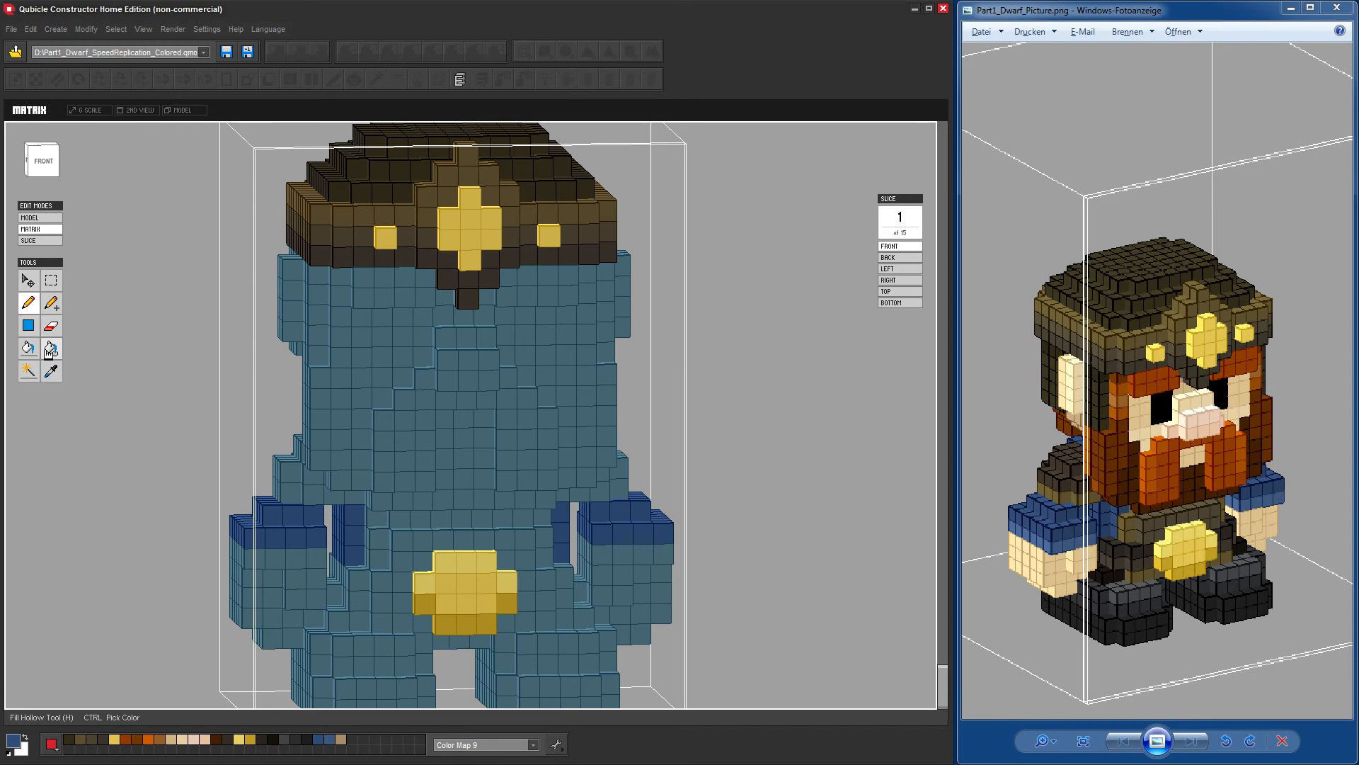
scroll(704, 428, down, 5)
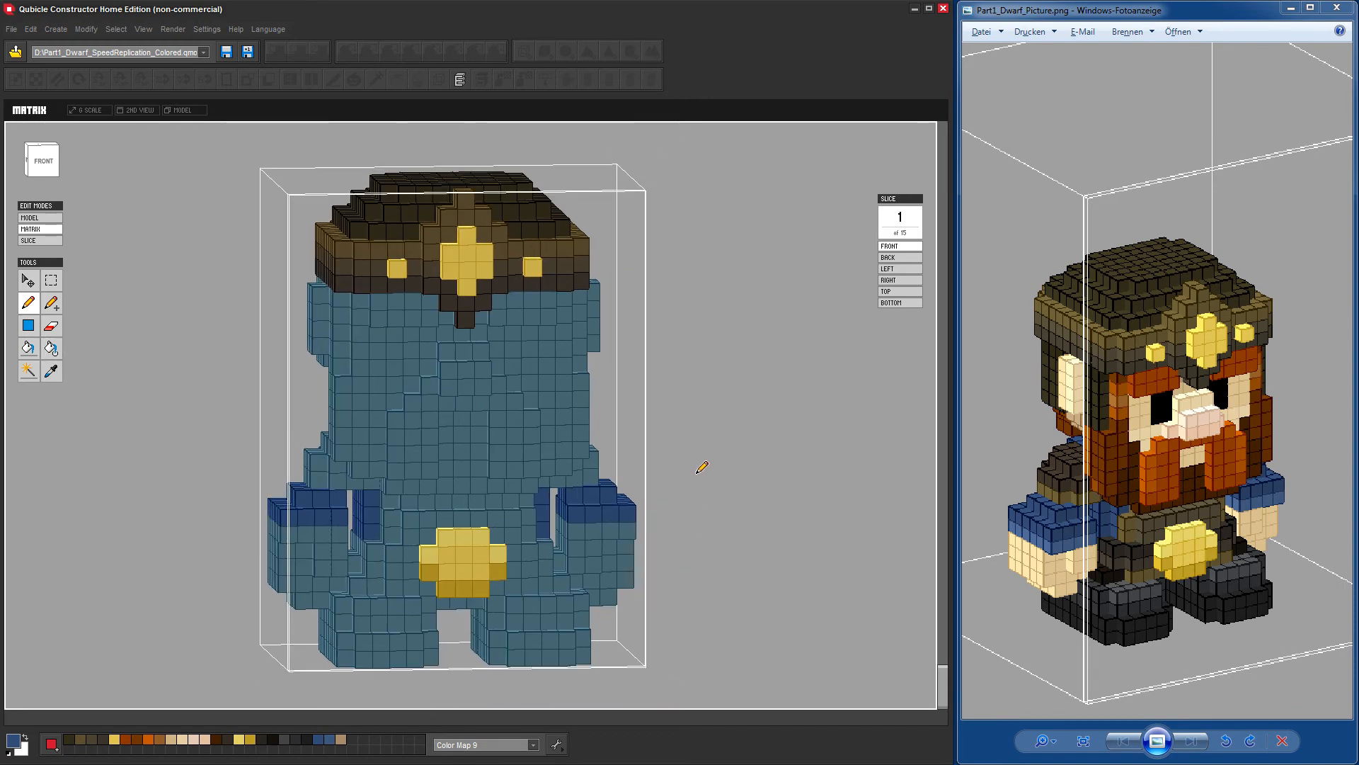
right_drag(717, 471, 75, 332)
right_drag(219, 458, 112, 344)
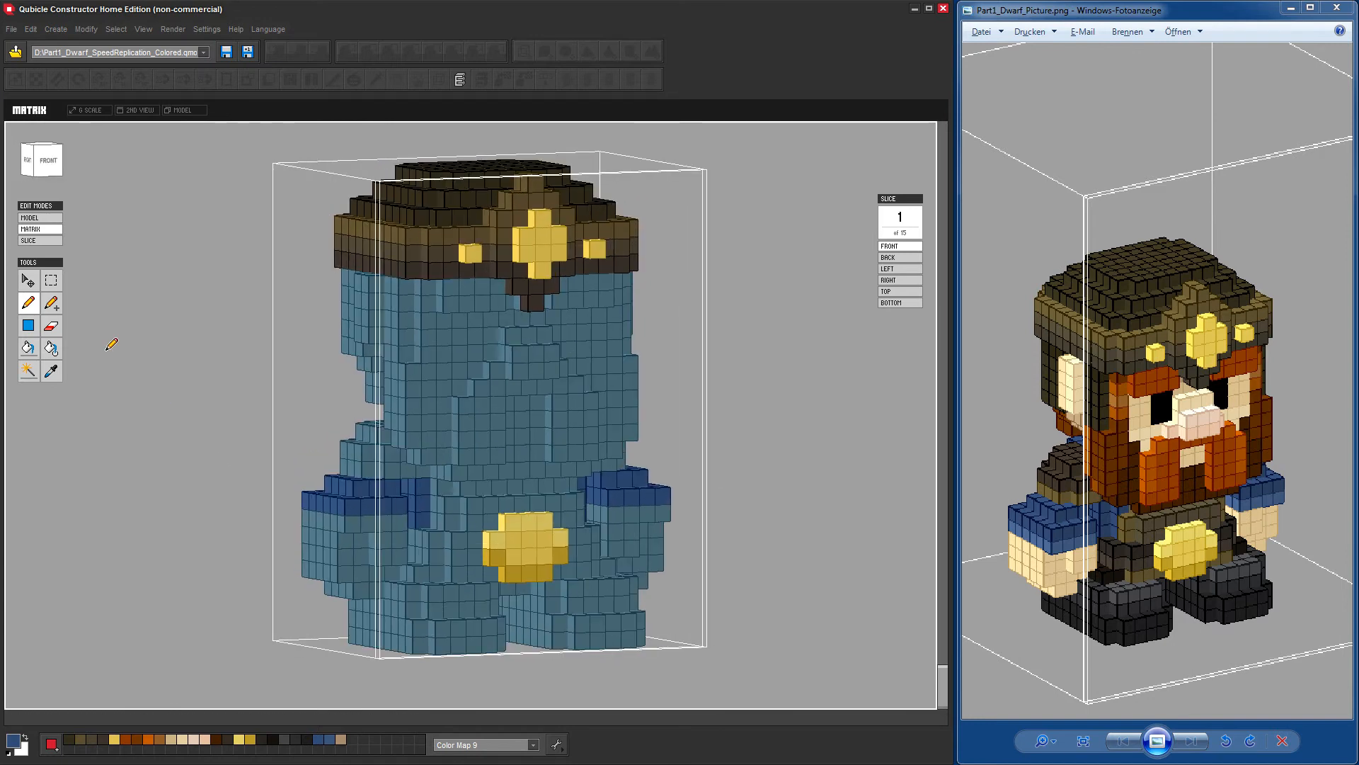
click(28, 348)
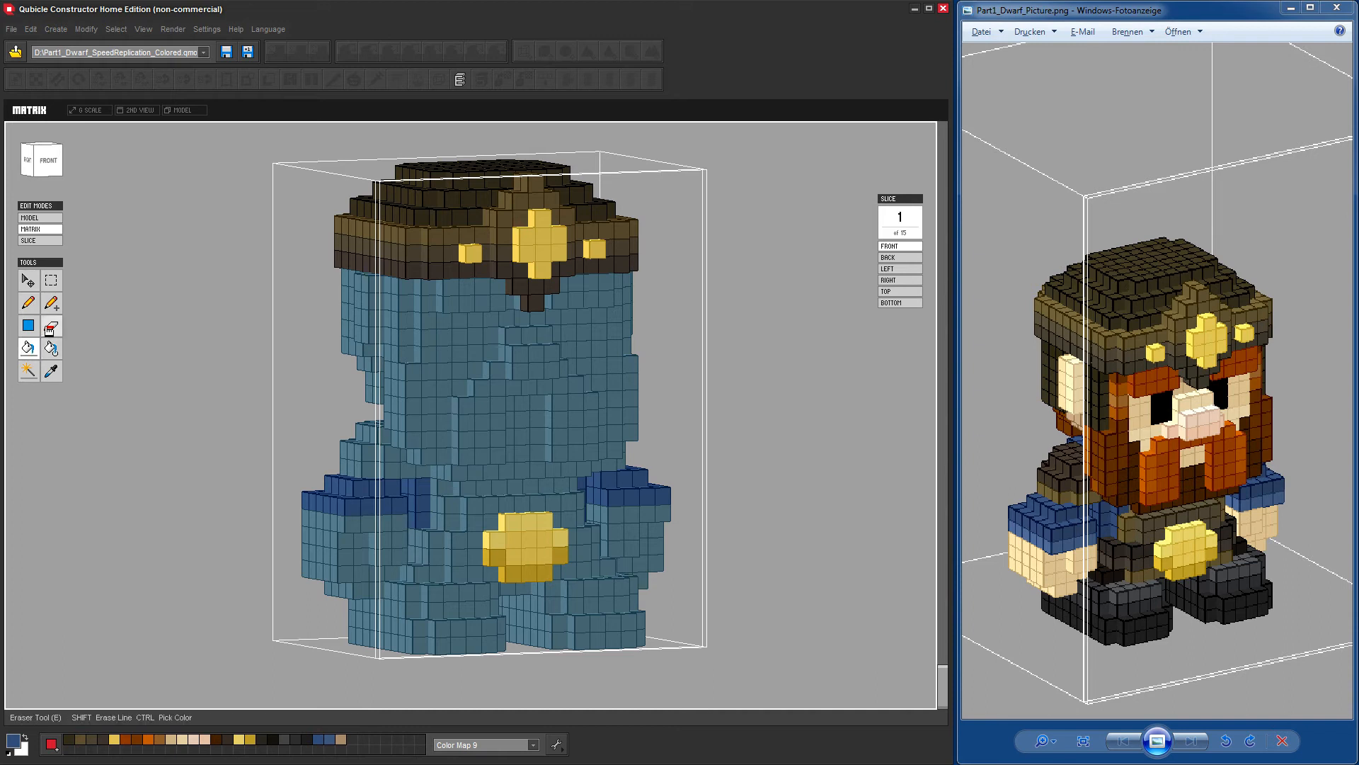
click(29, 302)
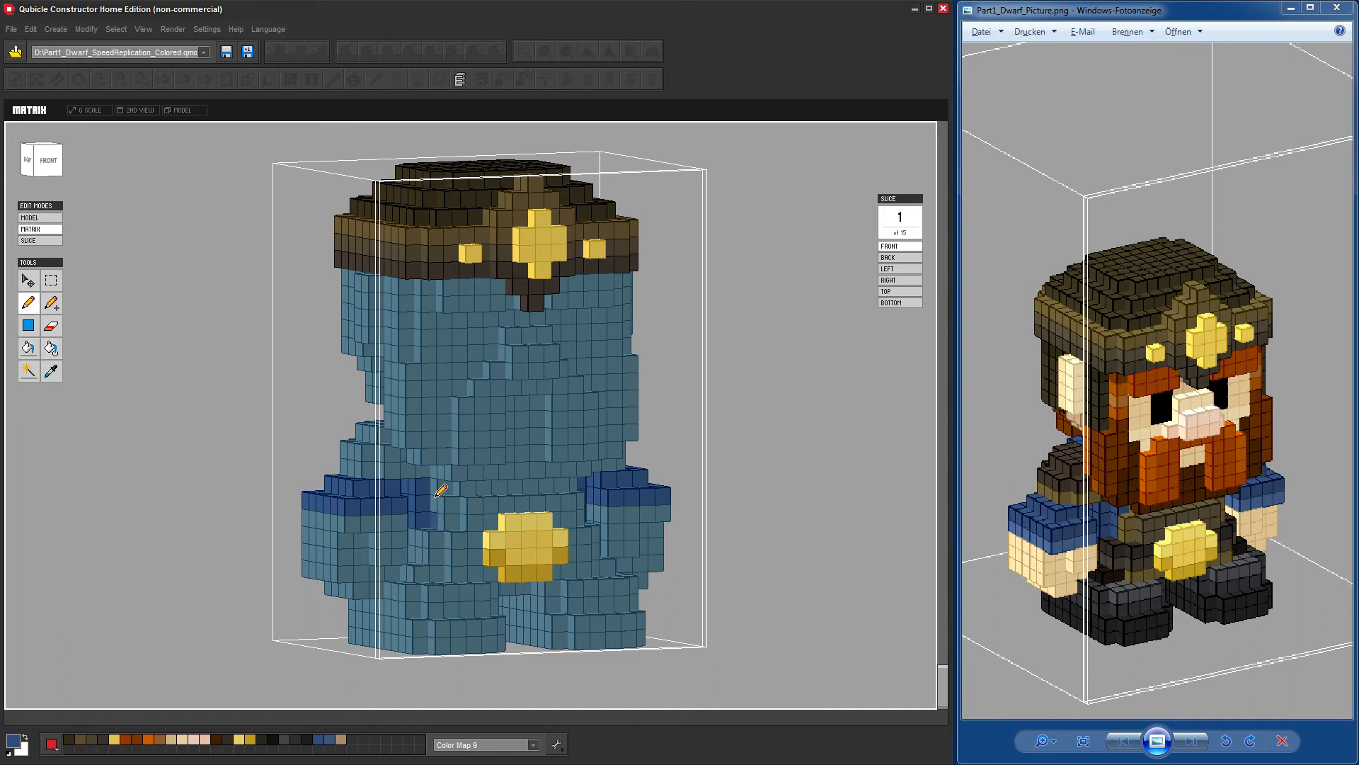
right_drag(460, 491, 712, 551)
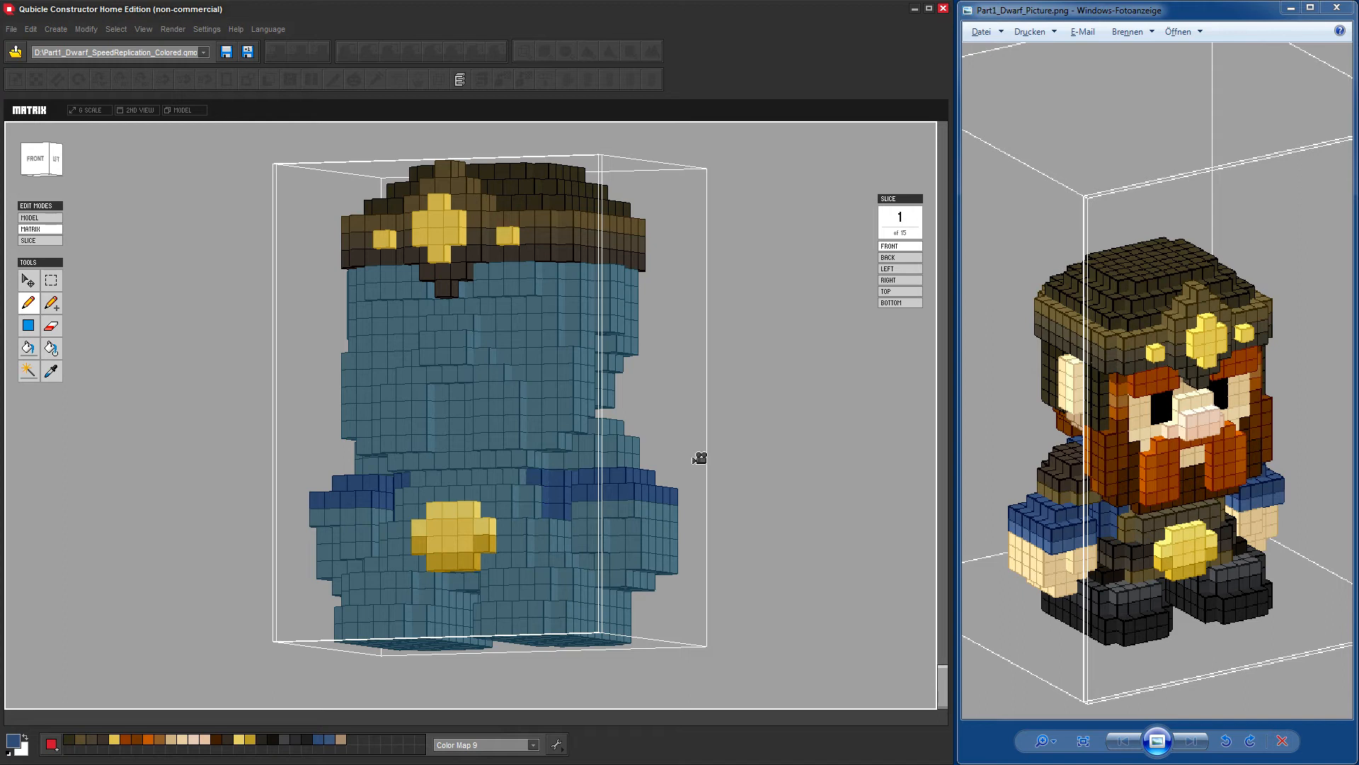
right_drag(698, 455, 776, 510)
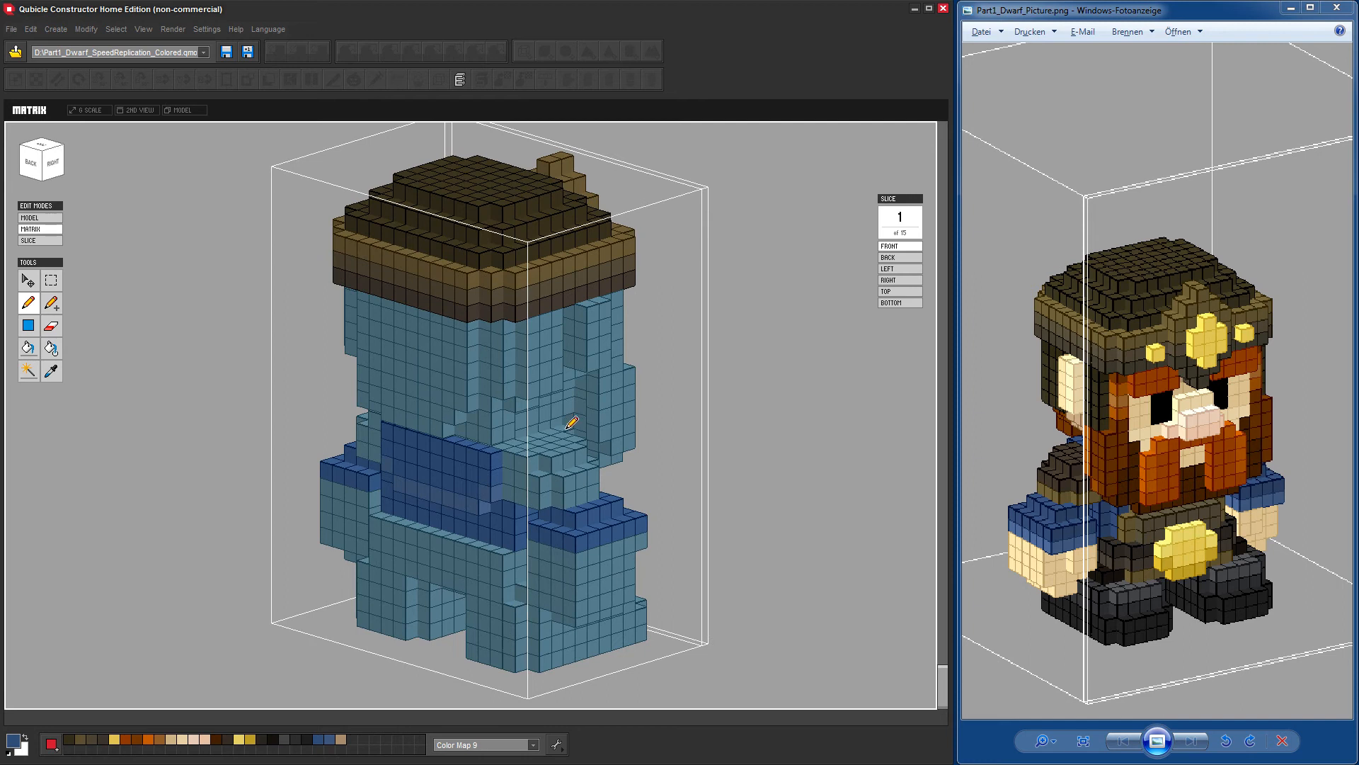
right_drag(739, 546, 860, 548)
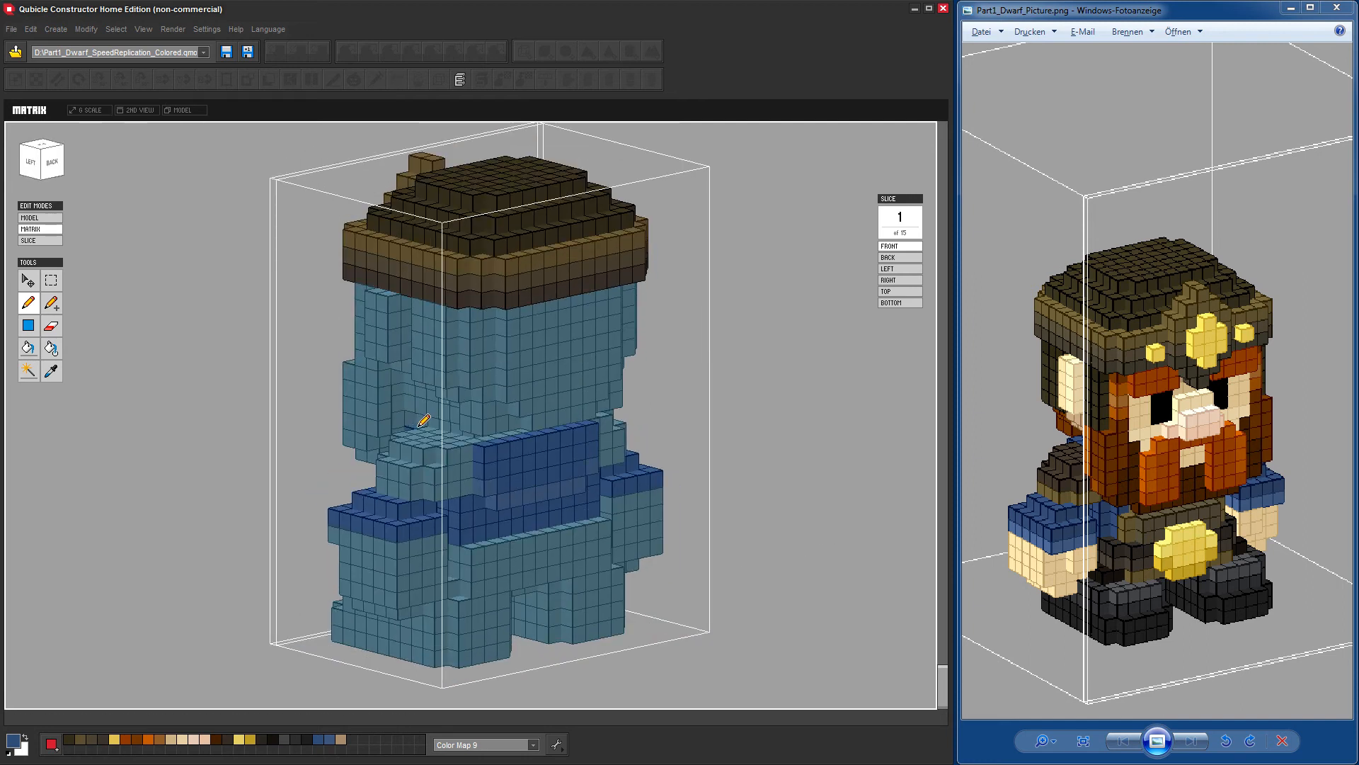
mouse_move(797, 501)
right_down()
mouse_move(795, 516)
mouse_move(791, 492)
right_up()
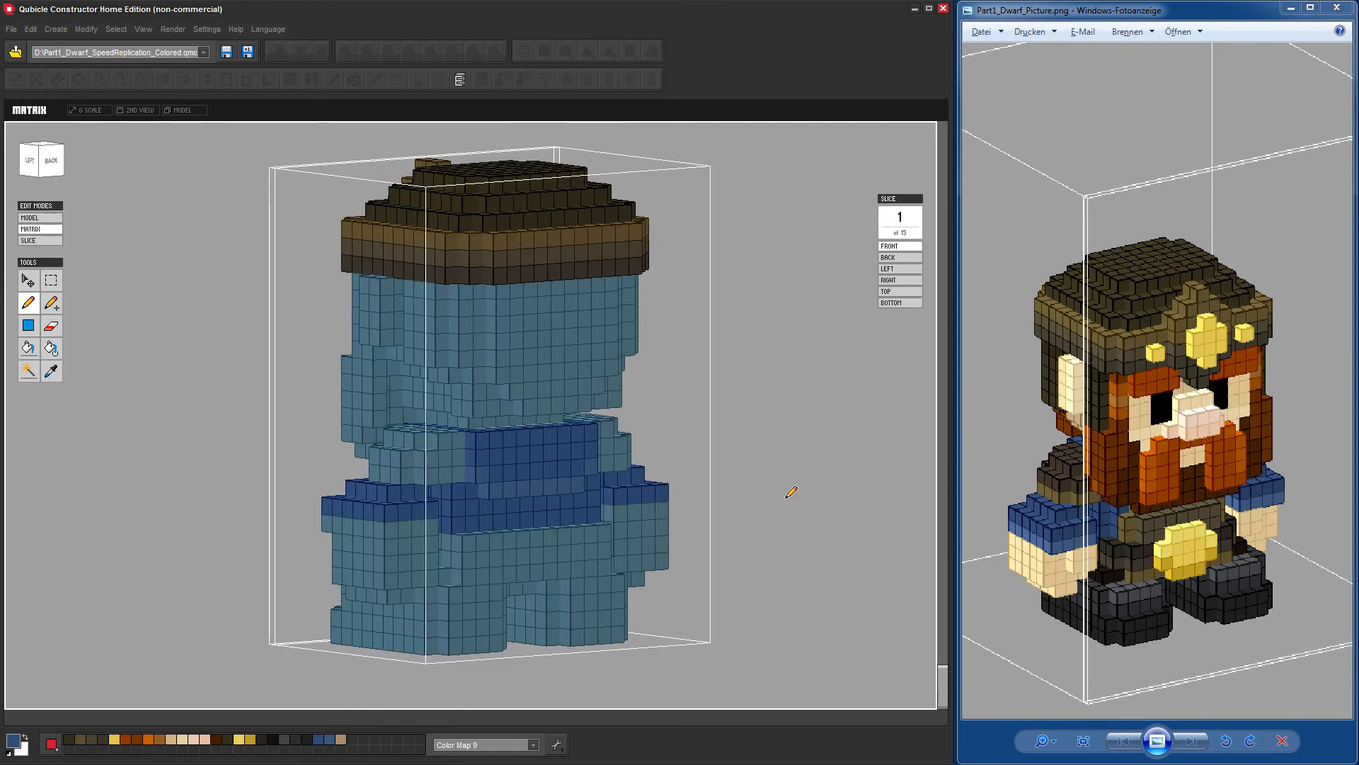
click(28, 370)
click(510, 519)
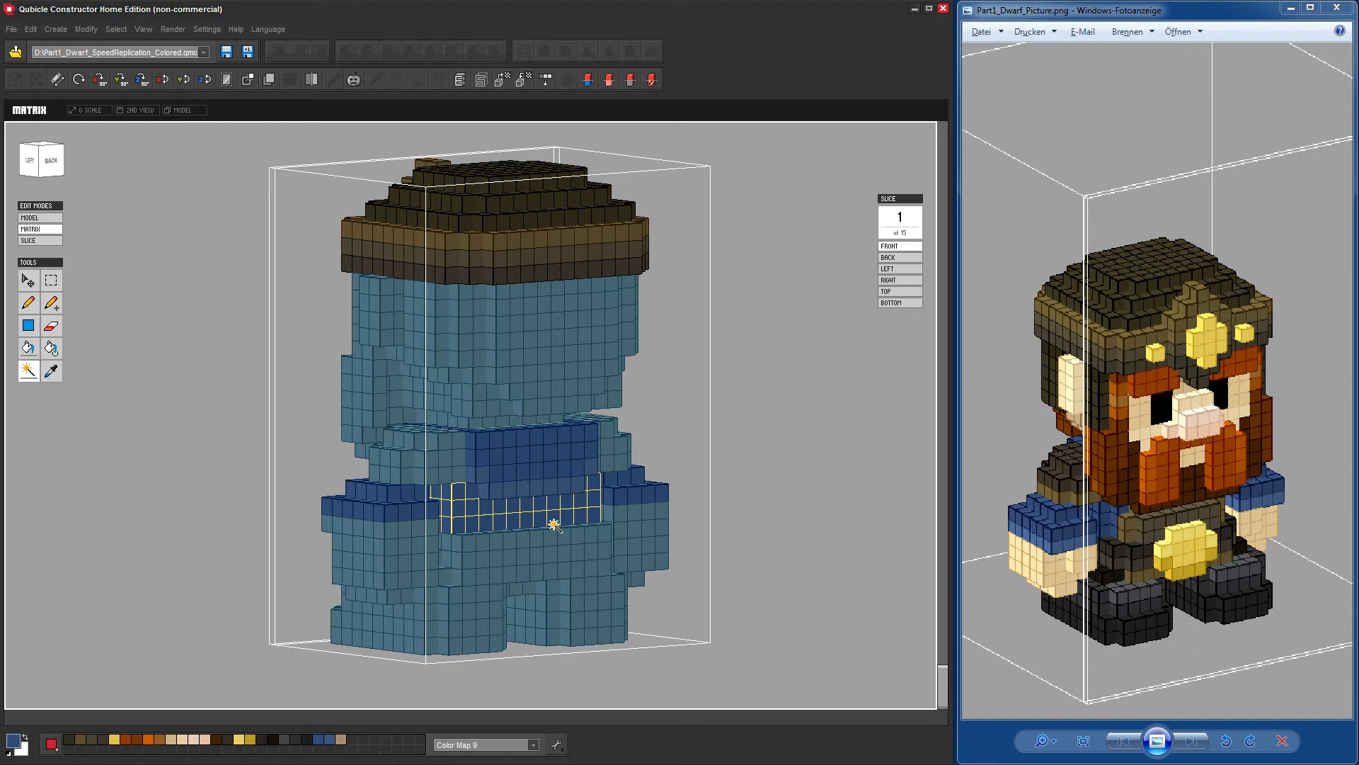
right_drag(801, 596, 765, 587)
key(ctrl+d)
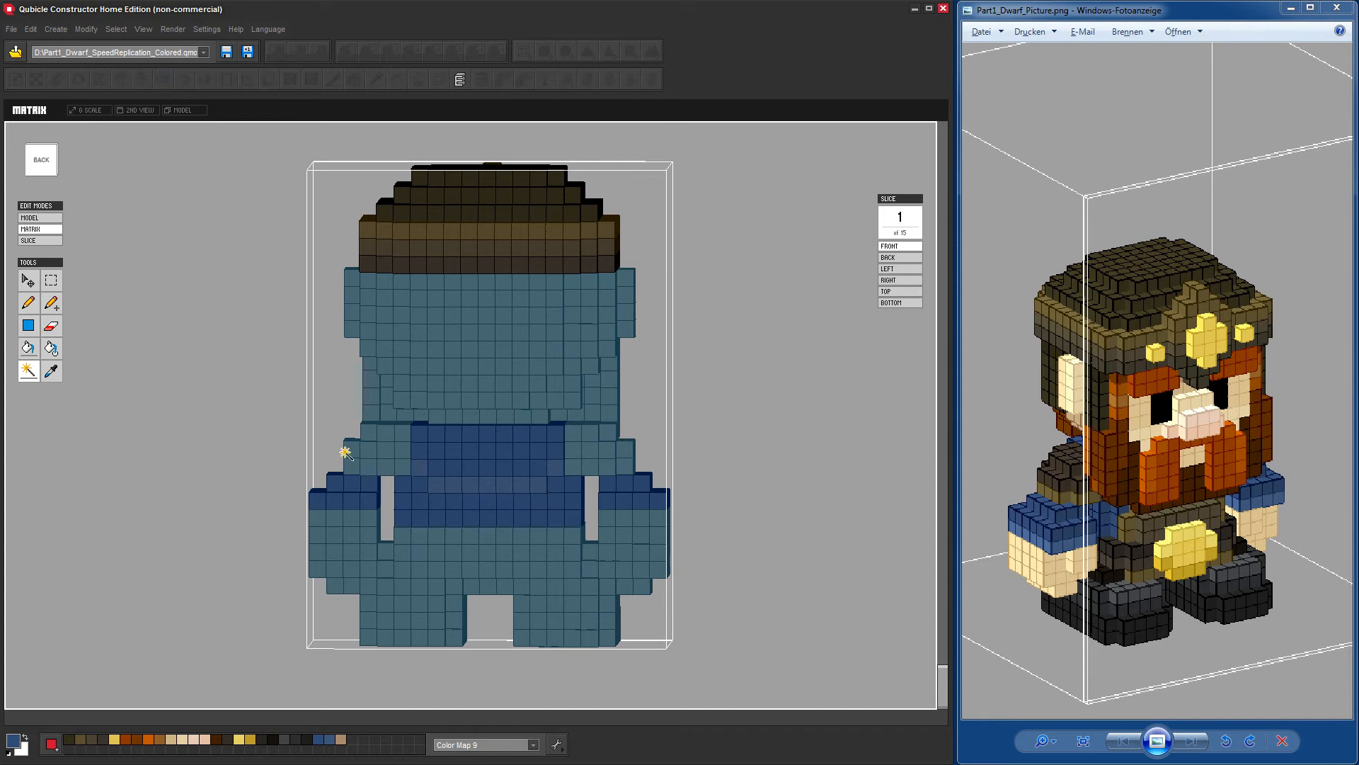
Paint the top edge of the shirt's back panel blue with the pencil, just below the head.
click(29, 303)
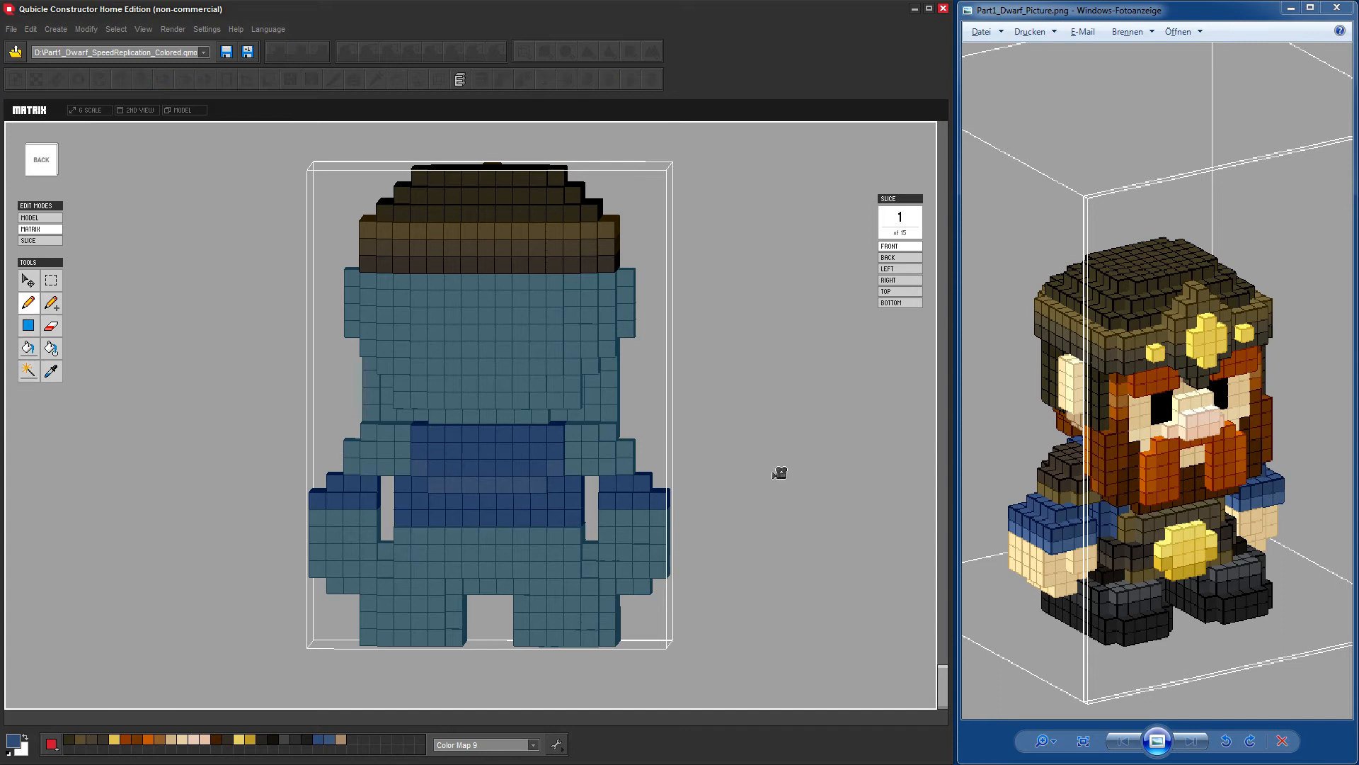
right_drag(779, 473, 757, 515)
scroll(585, 490, up, 2)
right_drag(609, 522, 621, 517)
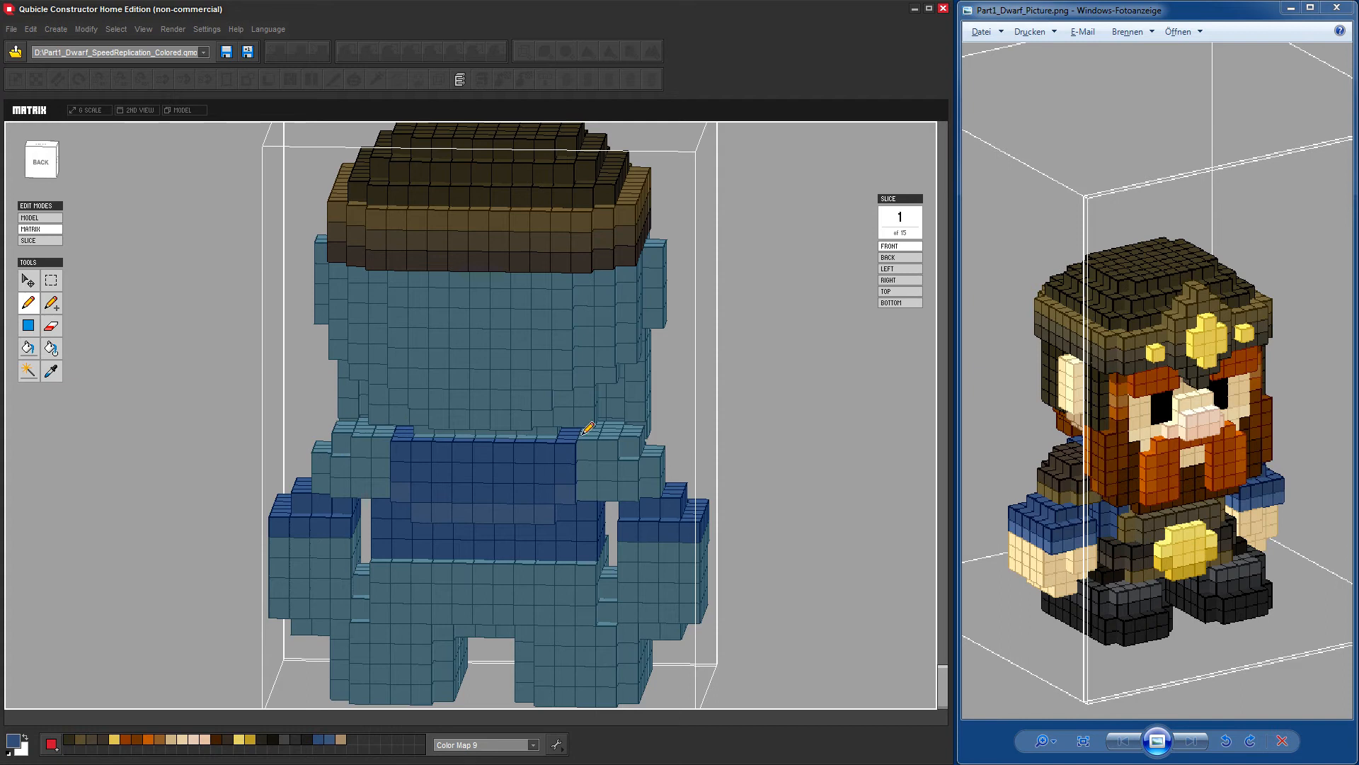
shift+click(572, 436)
Paint both eyebrows directly under the helmet rim in the reddish-orange color from the color map.
right_drag(820, 467, 622, 472)
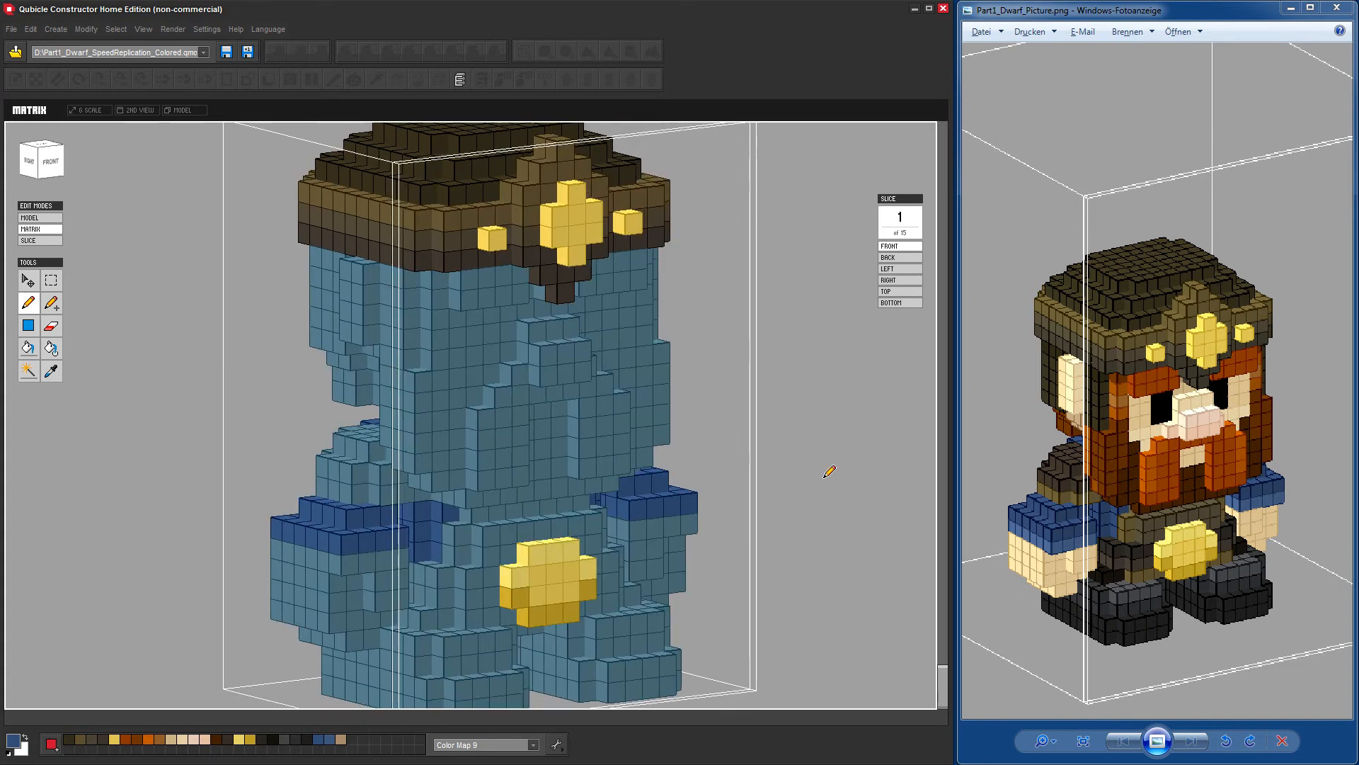
scroll(1244, 489, down, 2)
scroll(825, 502, down, 2)
scroll(784, 492, down, 1)
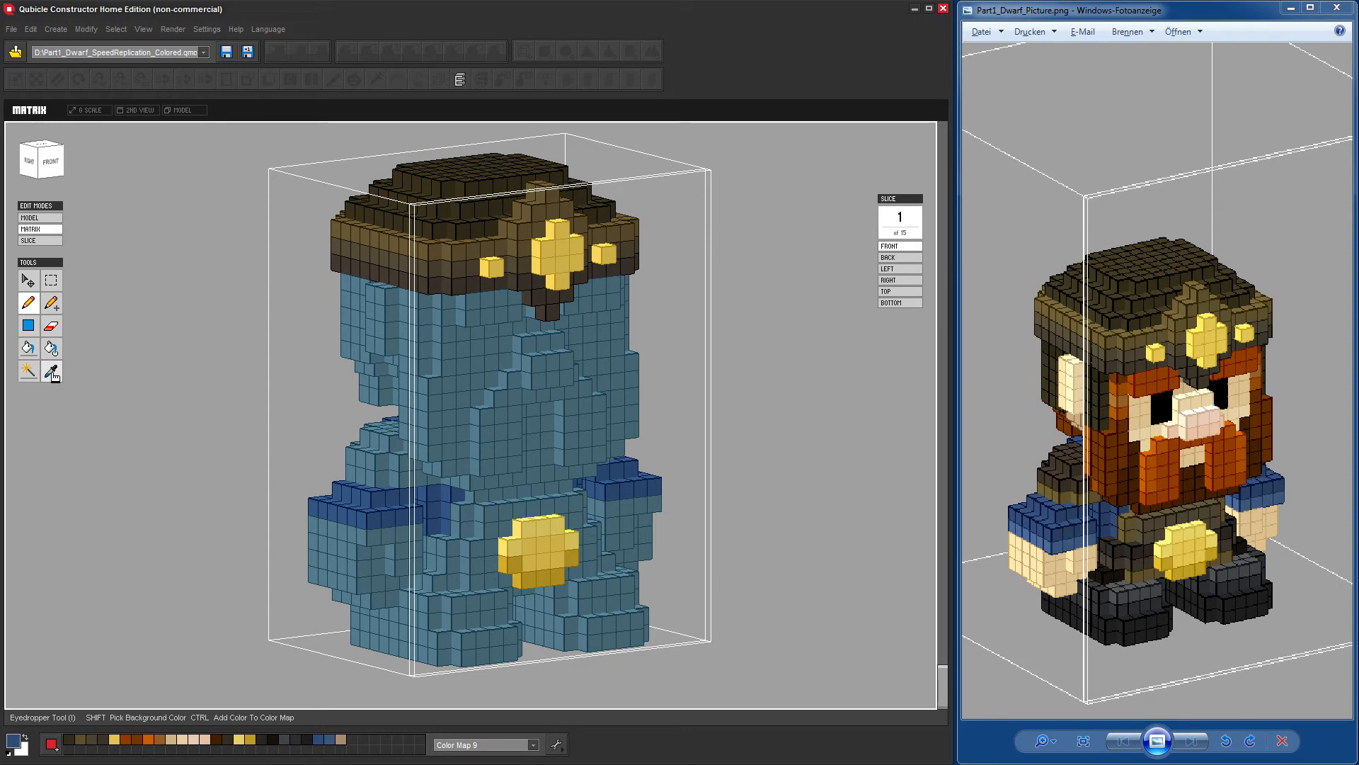
right_drag(816, 524, 795, 531)
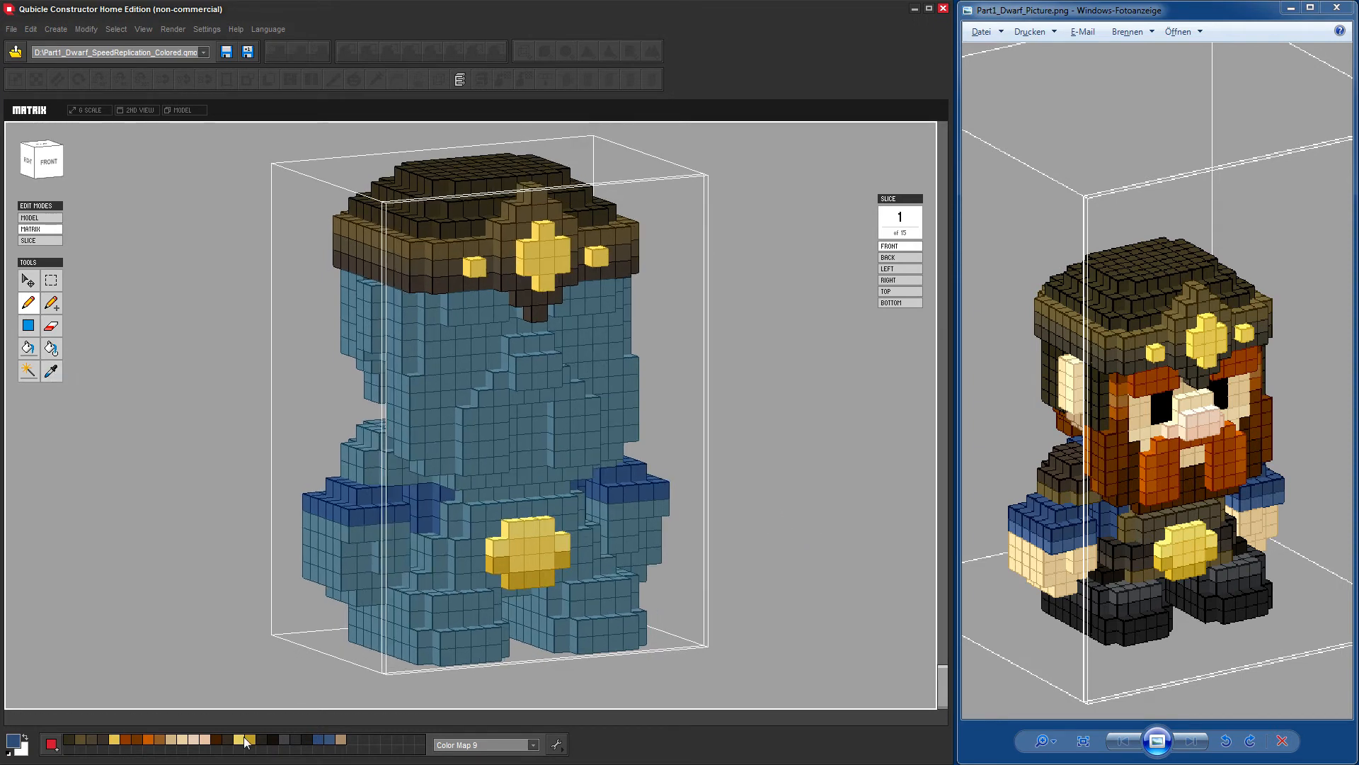
scroll(561, 340, up, 4)
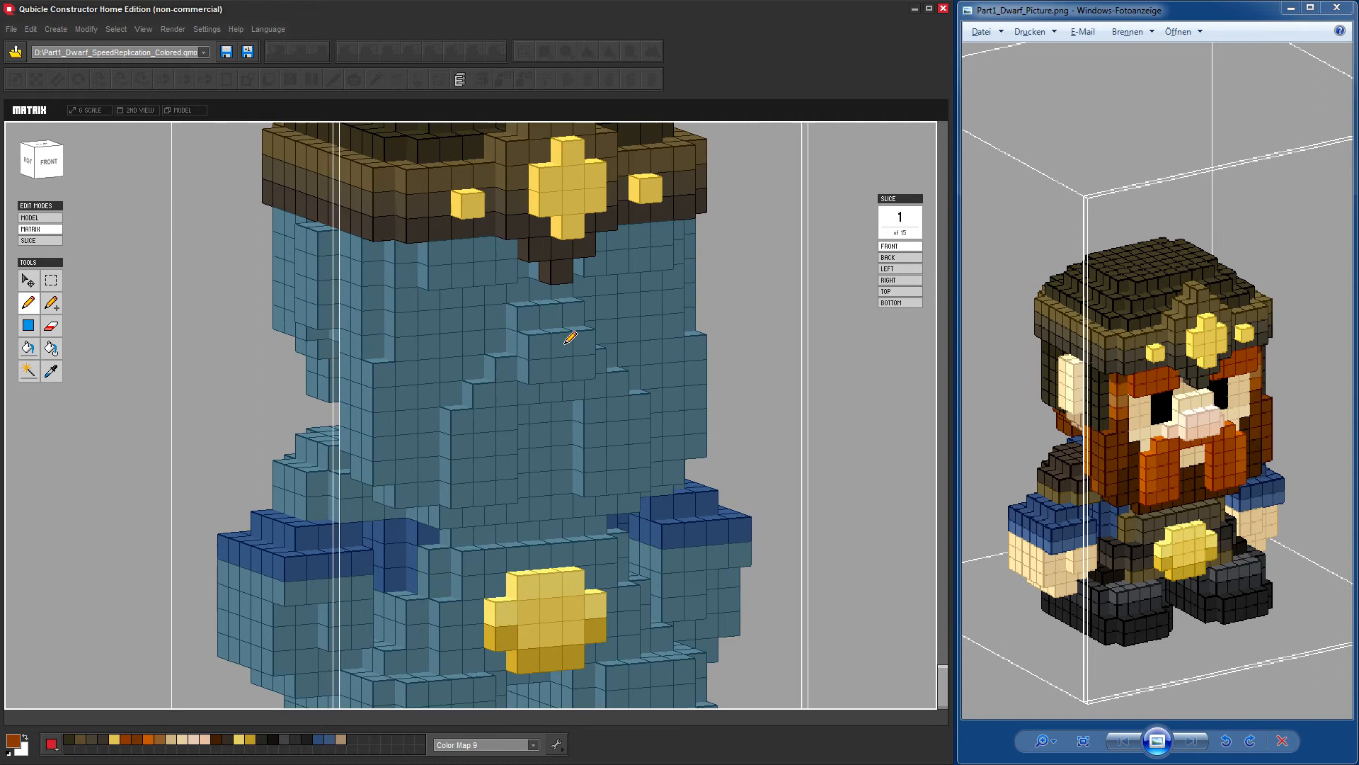
middle_drag(848, 234, 791, 316)
mouse_move(395, 320)
mouse_down()
mouse_move(467, 312)
mouse_move(464, 333)
mouse_move(432, 335)
mouse_up()
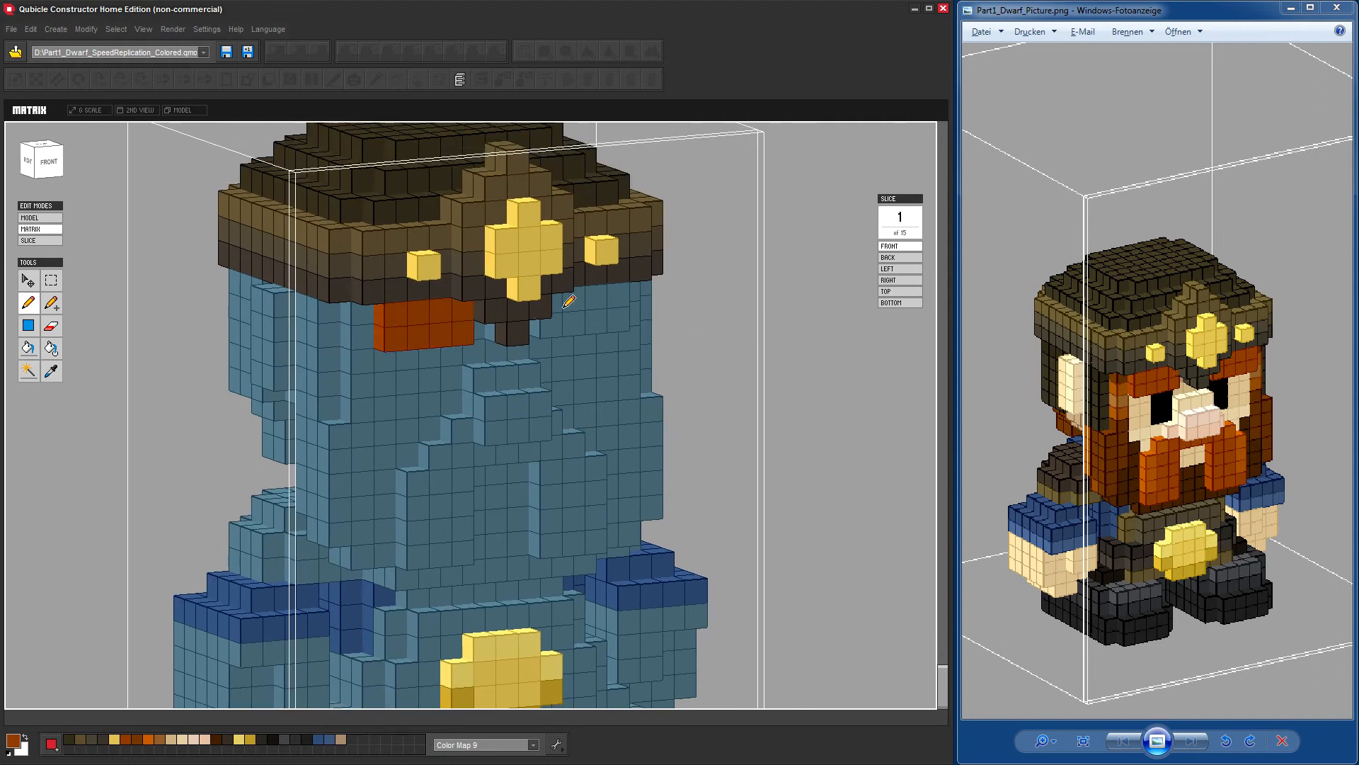
mouse_move(627, 296)
mouse_down()
mouse_move(628, 332)
mouse_move(602, 323)
mouse_up()
click(622, 314)
Paint the voxel beside the helmet's nose guard in its sampled dark brown, and pick up the eyebrow orange again.
right_drag(758, 442, 773, 415)
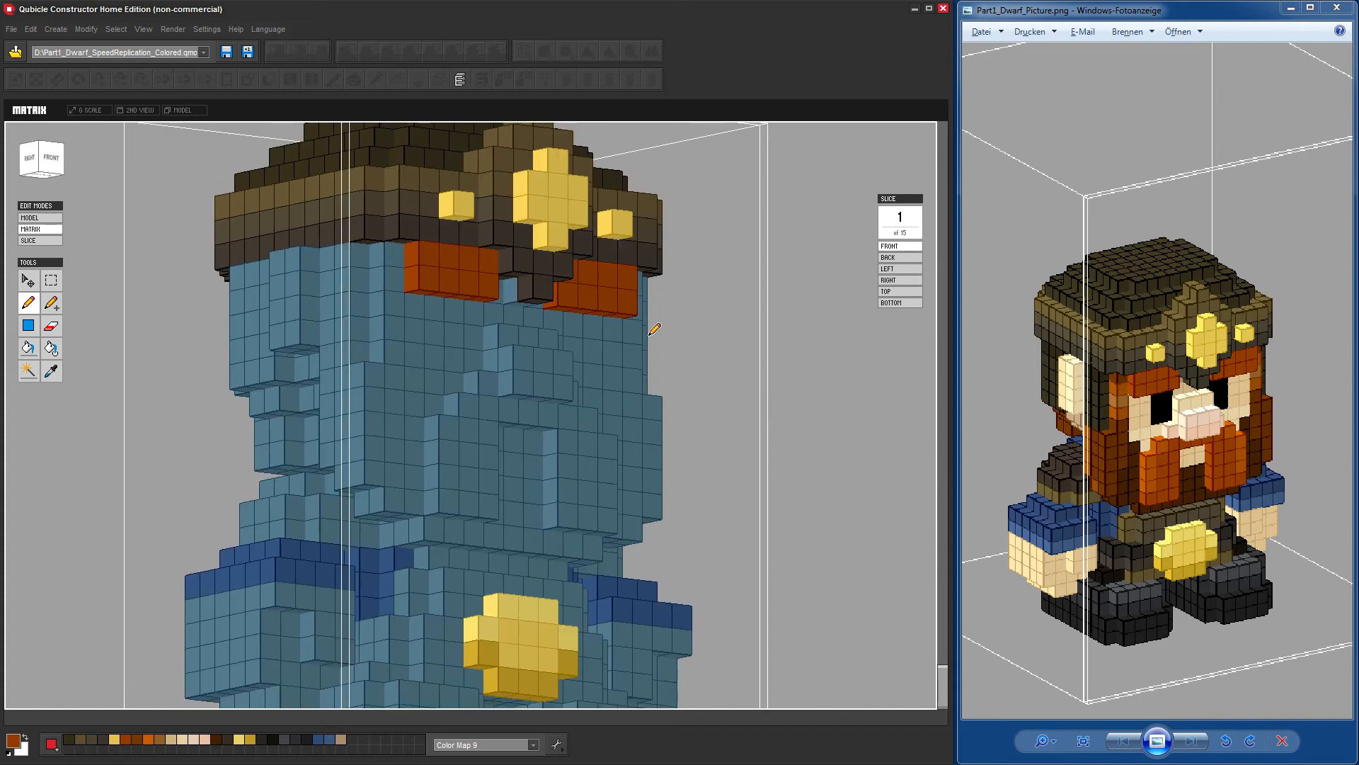
alt+click(528, 287)
click(511, 291)
alt+click(452, 279)
Paint the moustache orange: a bar under the nose, two hanging strands and their outward-pointing lower tips.
right_drag(673, 384, 689, 521)
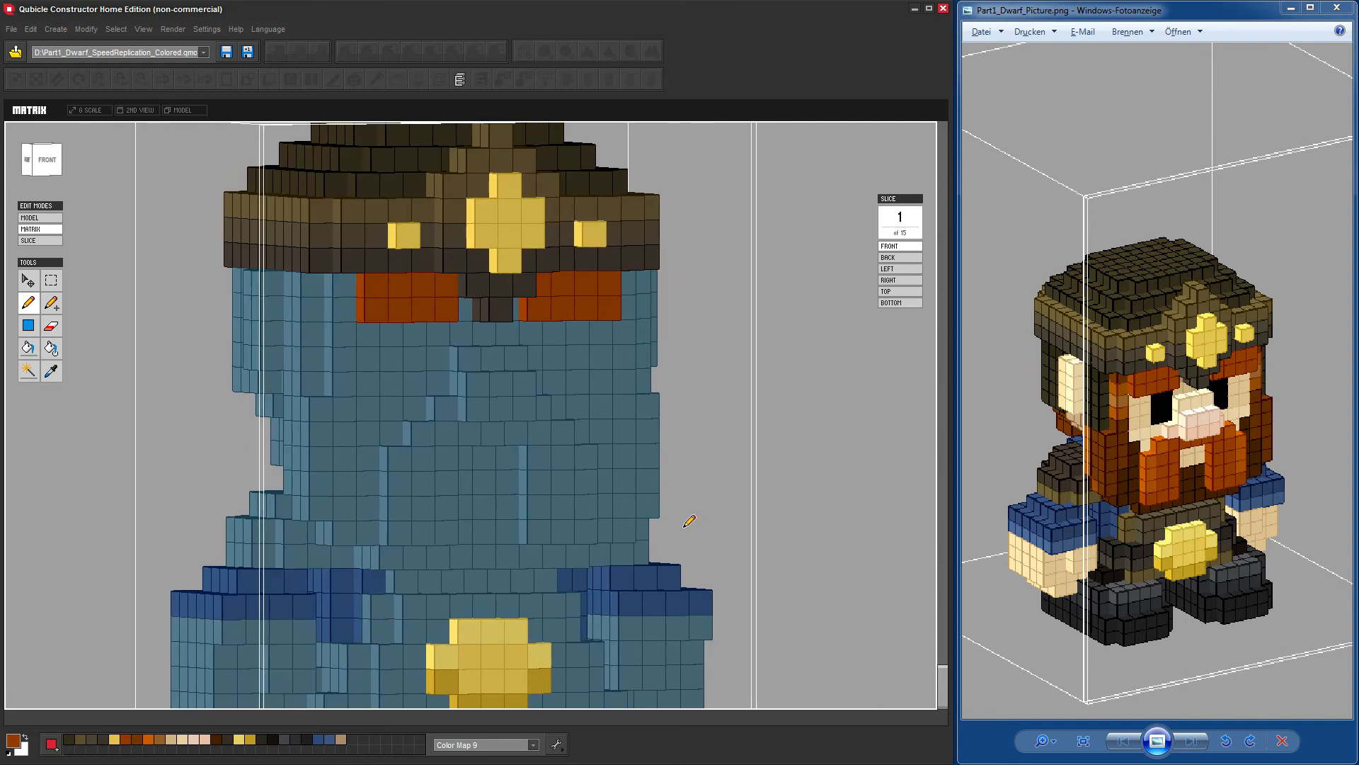
click(447, 435)
drag(532, 428, 546, 431)
mouse_move(551, 524)
mouse_down()
mouse_move(564, 526)
mouse_move(566, 459)
mouse_up()
click(564, 532)
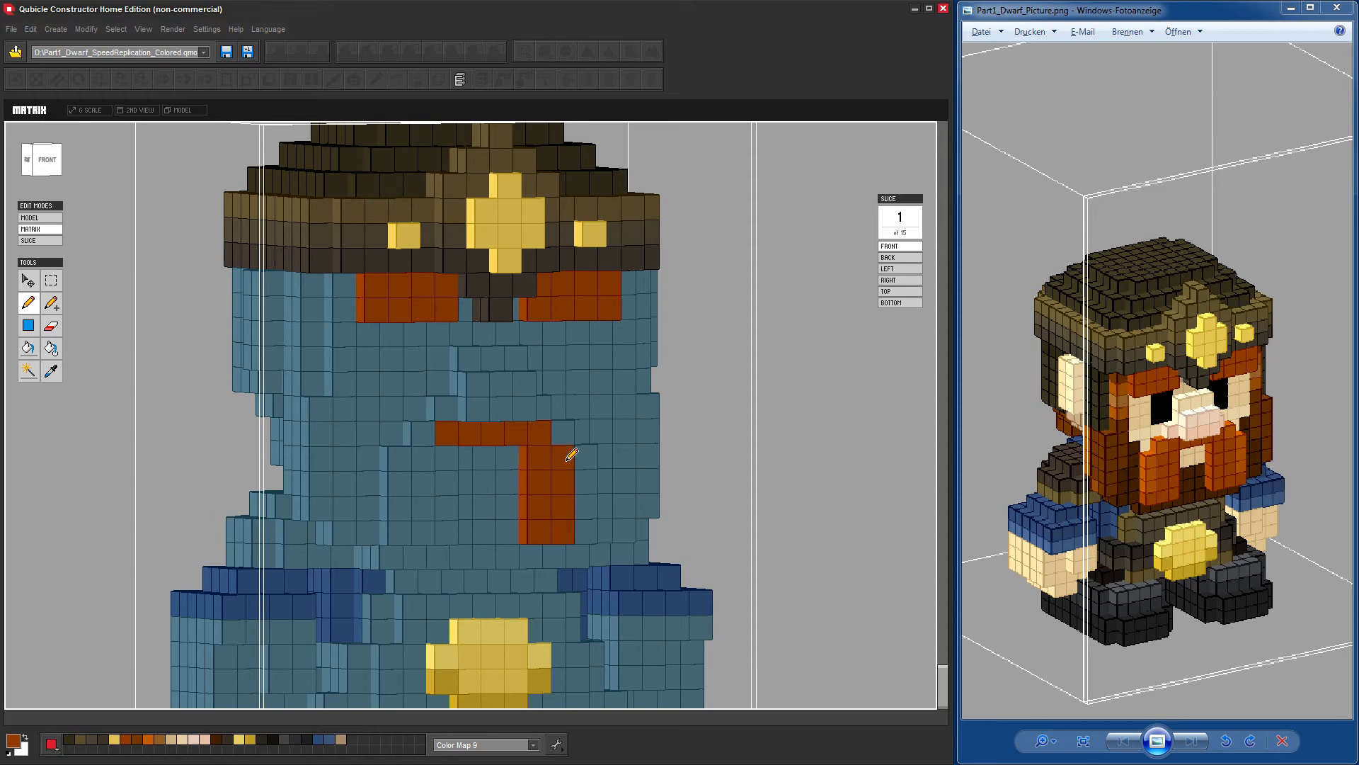
mouse_move(559, 547)
right_down()
mouse_move(710, 500)
mouse_move(674, 485)
right_up()
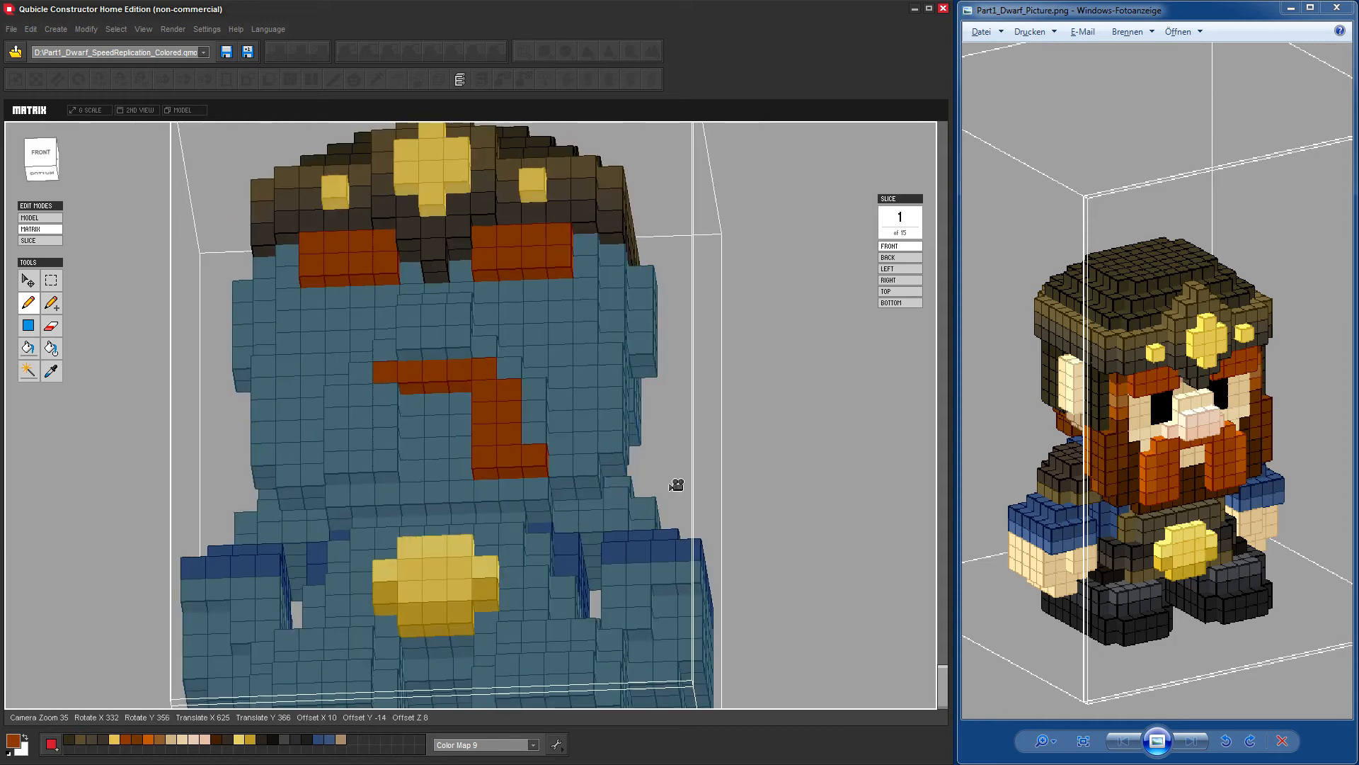
mouse_move(394, 469)
mouse_down()
mouse_move(390, 396)
mouse_move(359, 469)
mouse_up()
click(339, 466)
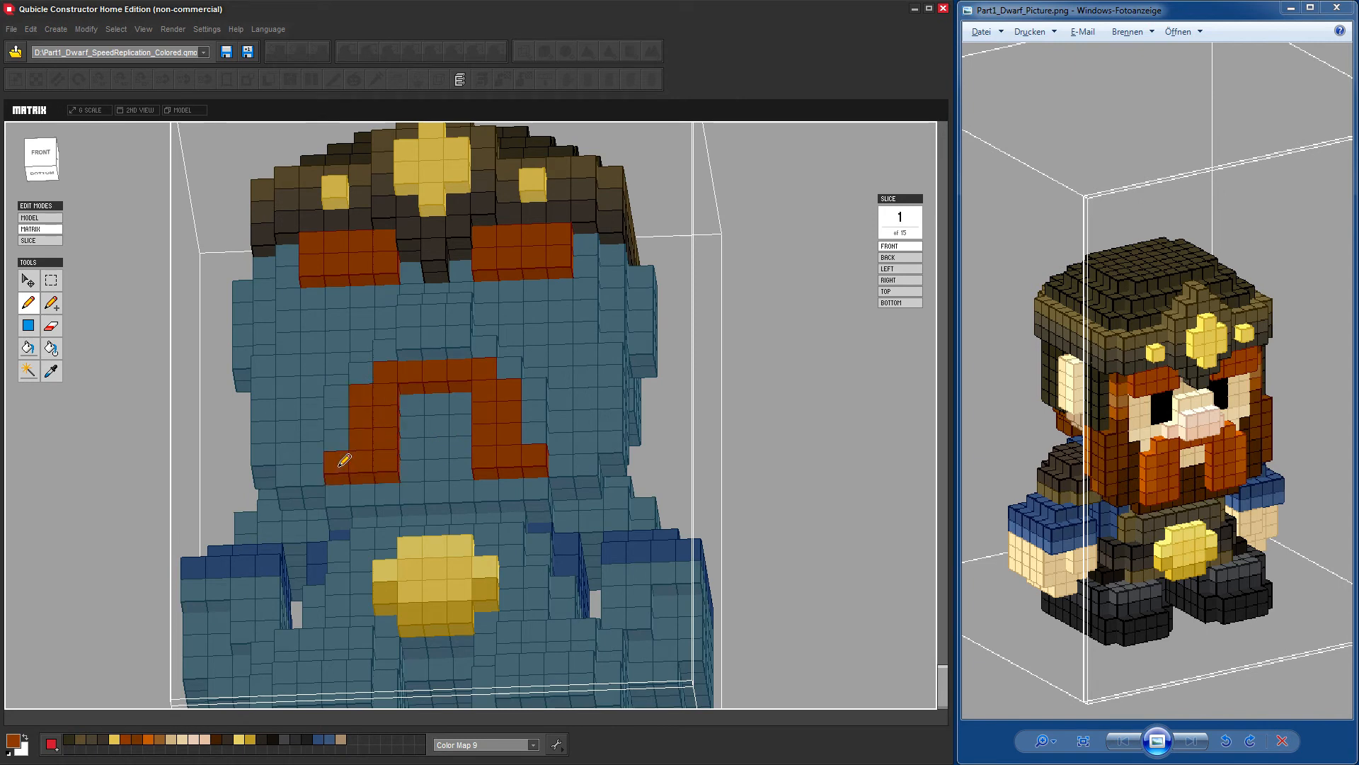
Choose the darker brown and paint the voxels beside the dwarf's right eyebrow and down the front edge of the beard.
mouse_move(794, 464)
right_down()
mouse_move(825, 486)
mouse_move(820, 506)
right_up()
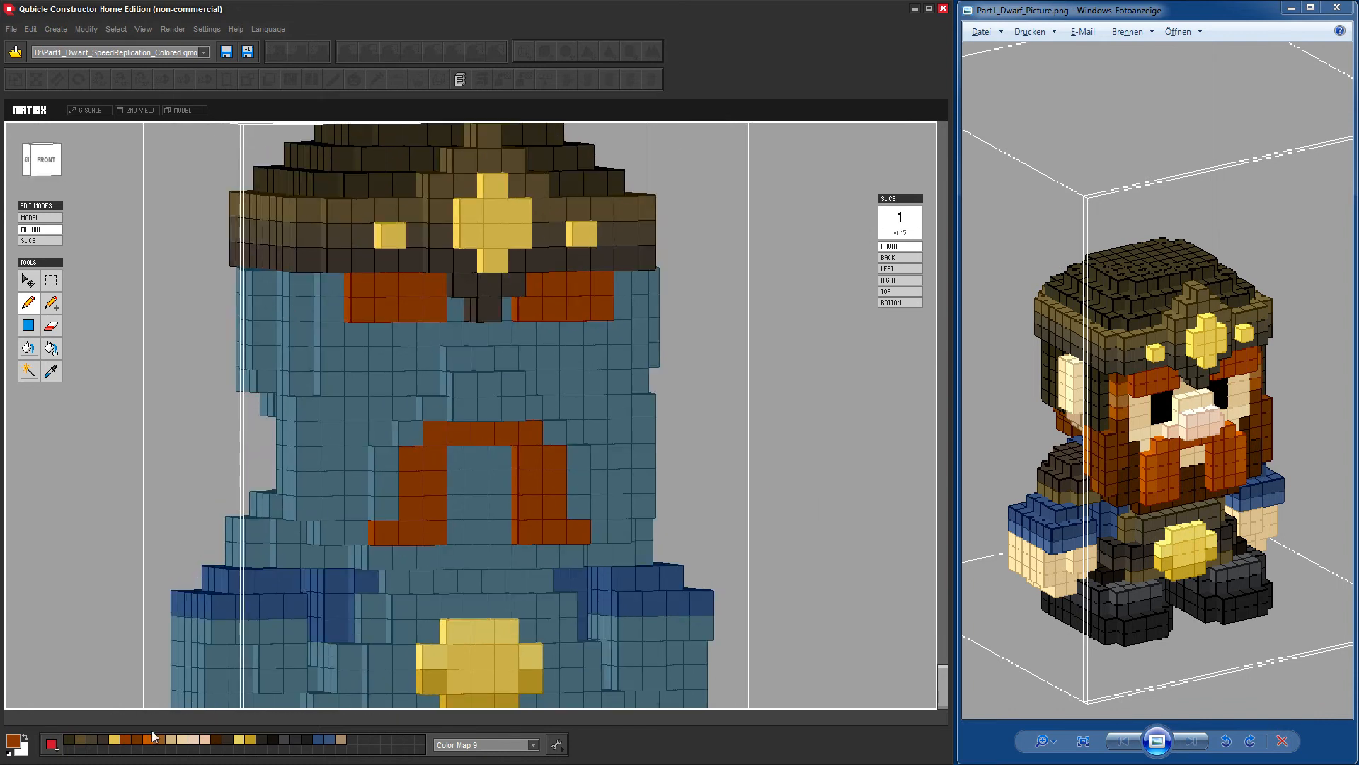
click(322, 284)
right_drag(801, 441, 804, 445)
right_drag(814, 452, 722, 461)
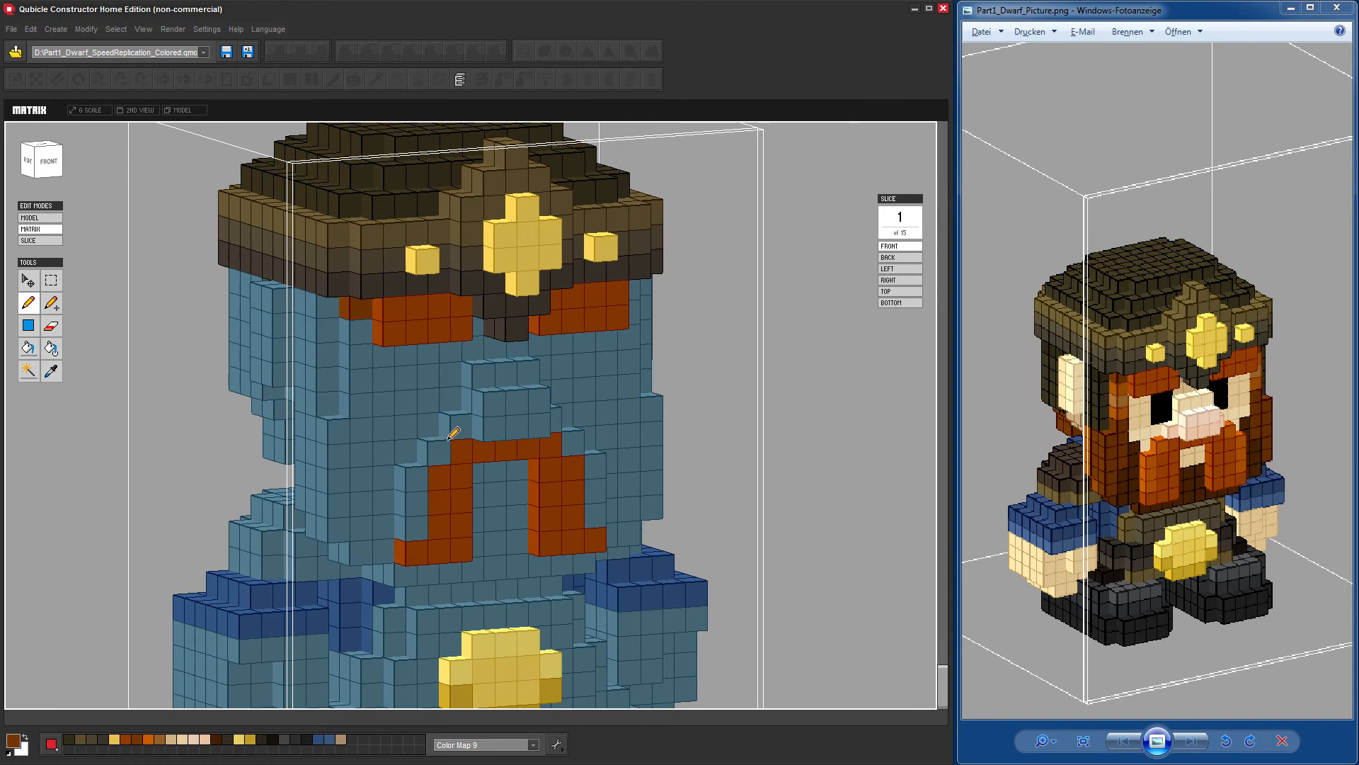
drag(363, 398, 364, 399)
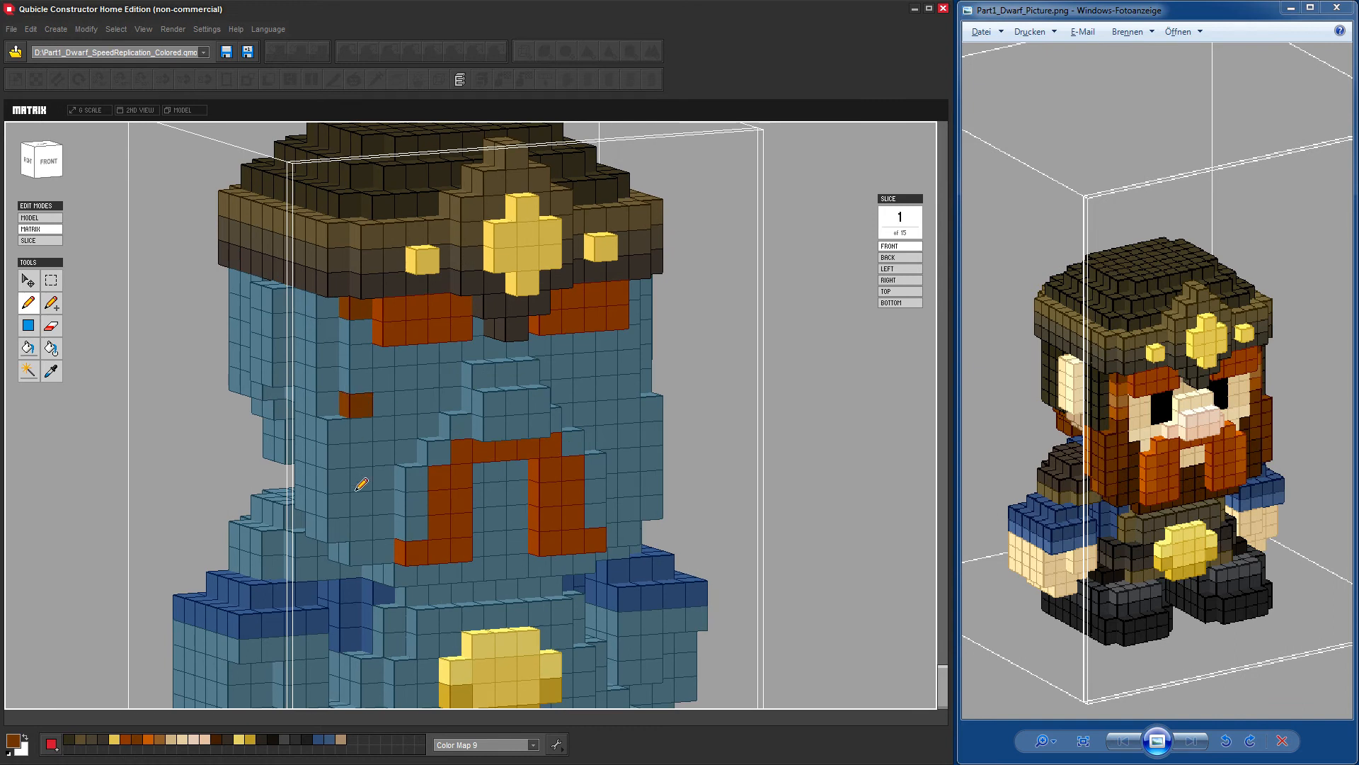
mouse_move(363, 490)
mouse_down()
mouse_move(364, 477)
mouse_move(341, 526)
mouse_up()
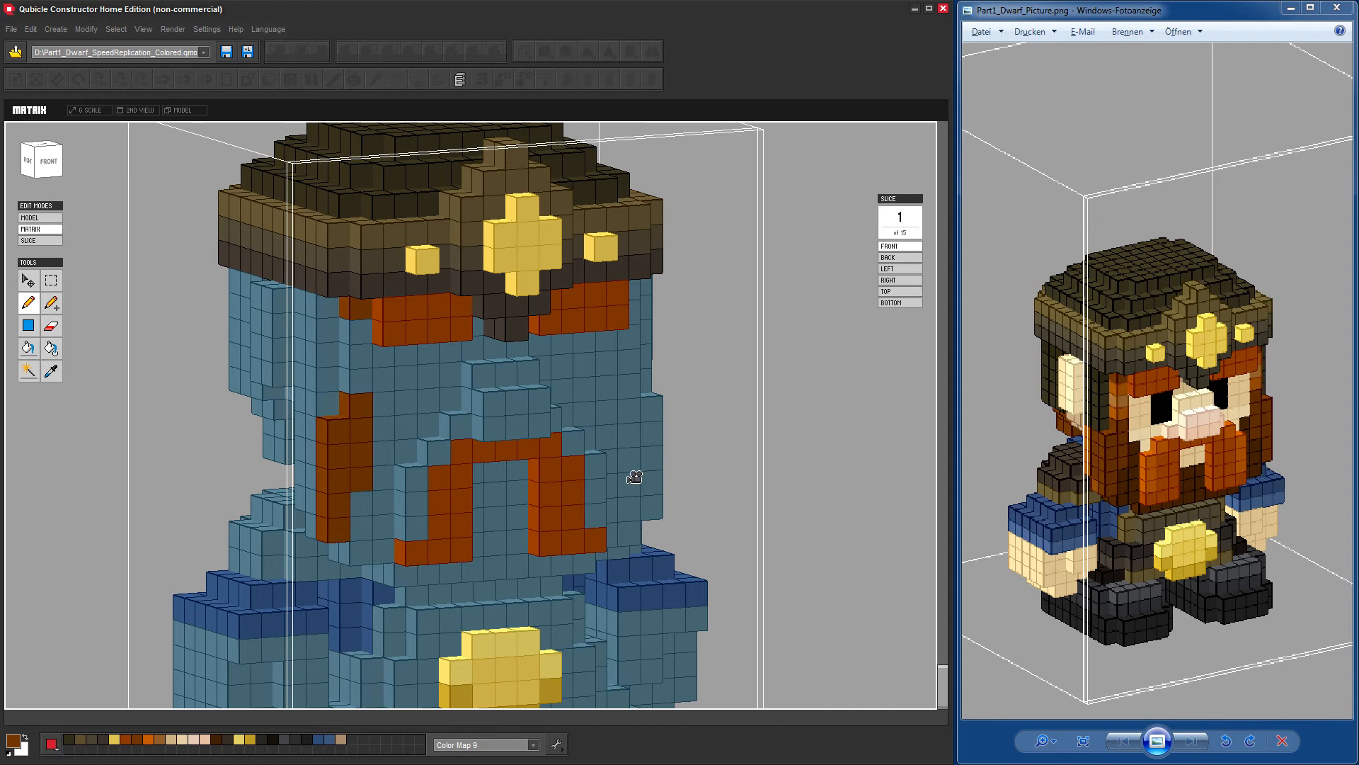
Extend the dark brown beard around the right side of the face with another vertical column of voxels.
right_drag(631, 477, 717, 476)
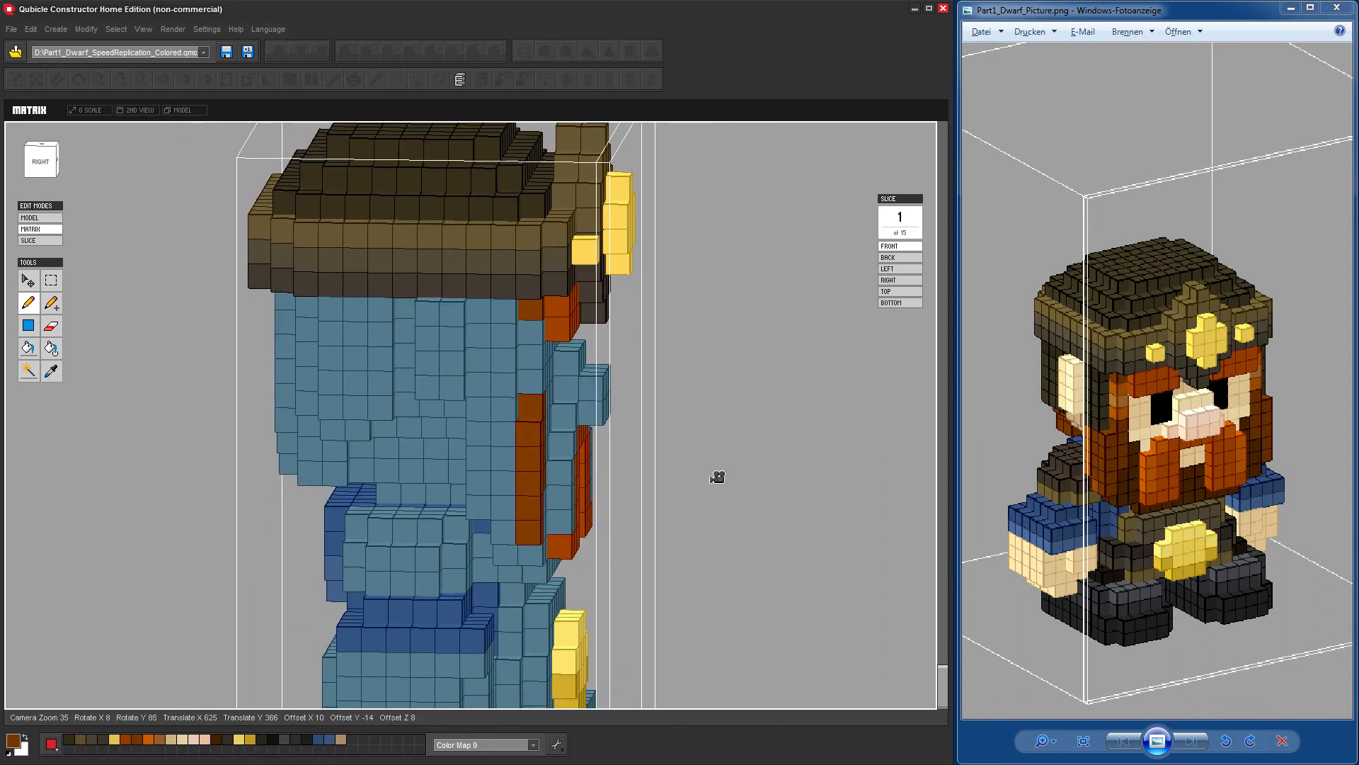
click(503, 507)
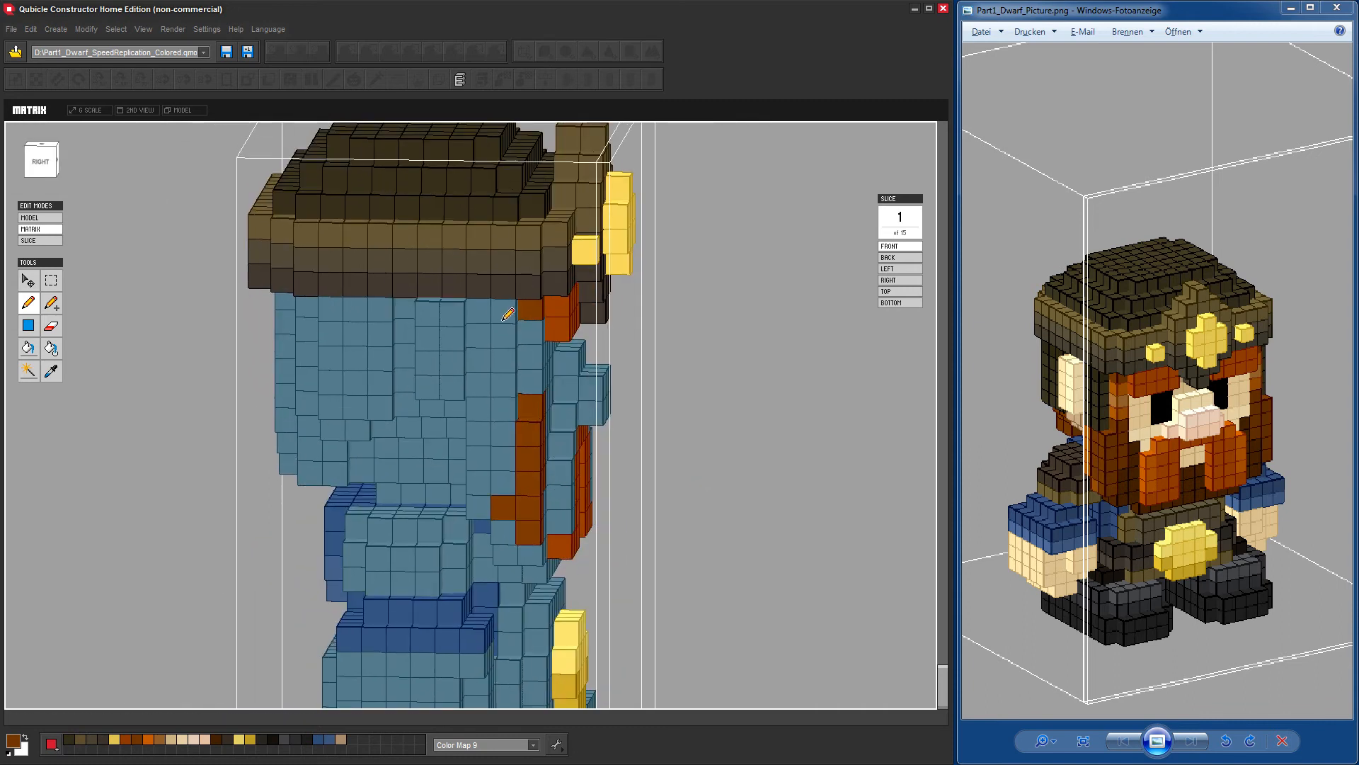
drag(509, 408, 504, 413)
right_drag(716, 489, 672, 477)
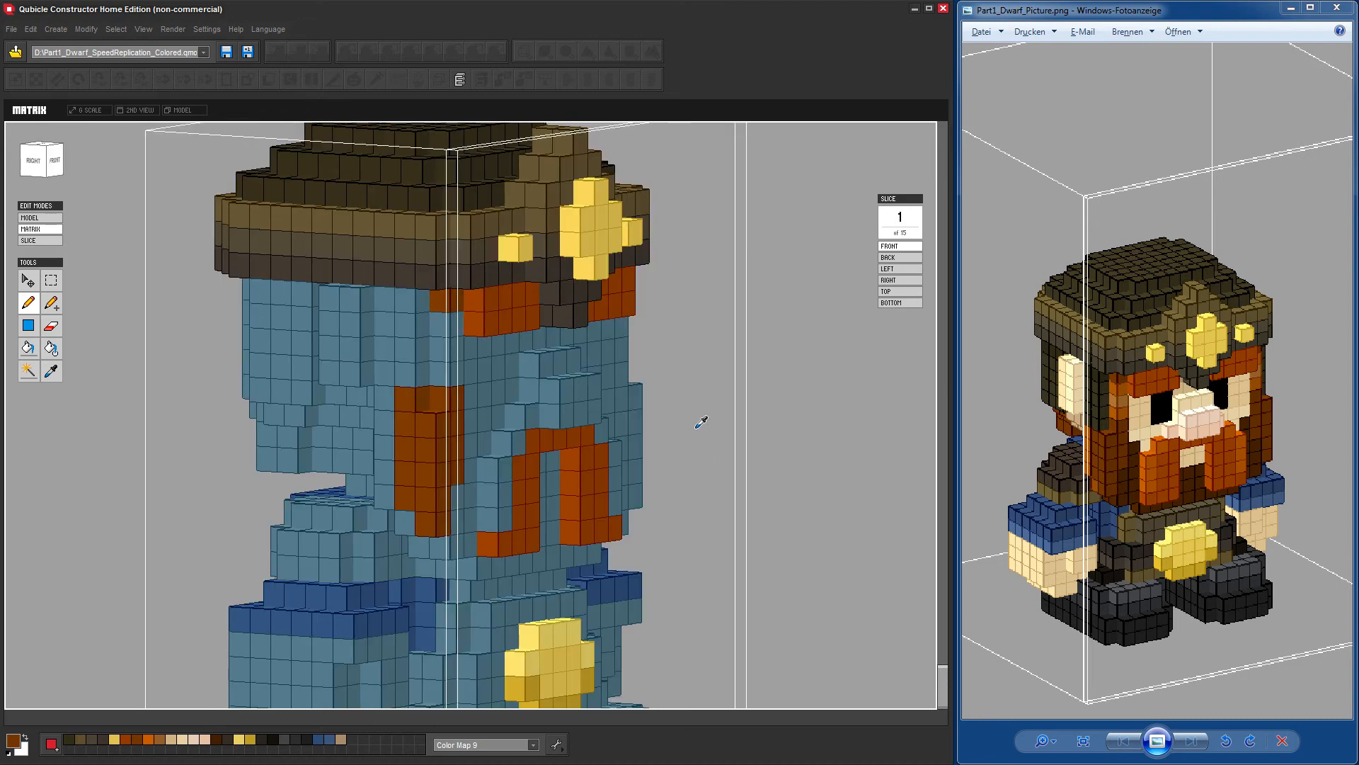
Undo the last beard stroke, repaint that brown column one voxel shorter, and add another column behind it on the dwarf's right side.
key(ctrl+z)
click(416, 427)
click(405, 472)
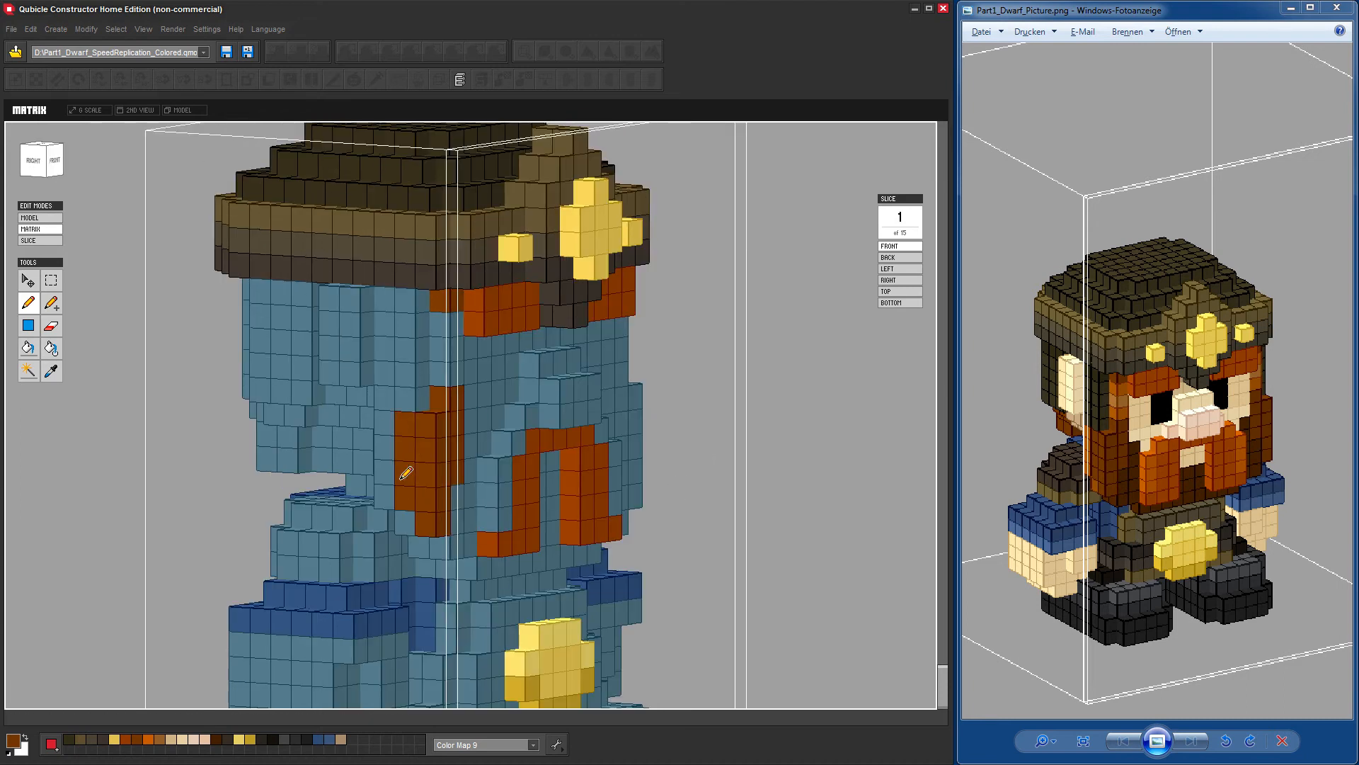
click(386, 488)
drag(391, 424, 387, 478)
Paint the matching brown beard block on the dwarf's left side, from the front edge of the face back across the cheek.
mouse_move(734, 491)
right_down()
mouse_move(646, 494)
mouse_move(620, 452)
right_up()
click(571, 398)
mouse_move(572, 421)
mouse_down()
mouse_move(572, 481)
mouse_move(602, 524)
mouse_up()
mouse_move(673, 501)
right_down()
mouse_move(654, 474)
mouse_move(460, 400)
right_up()
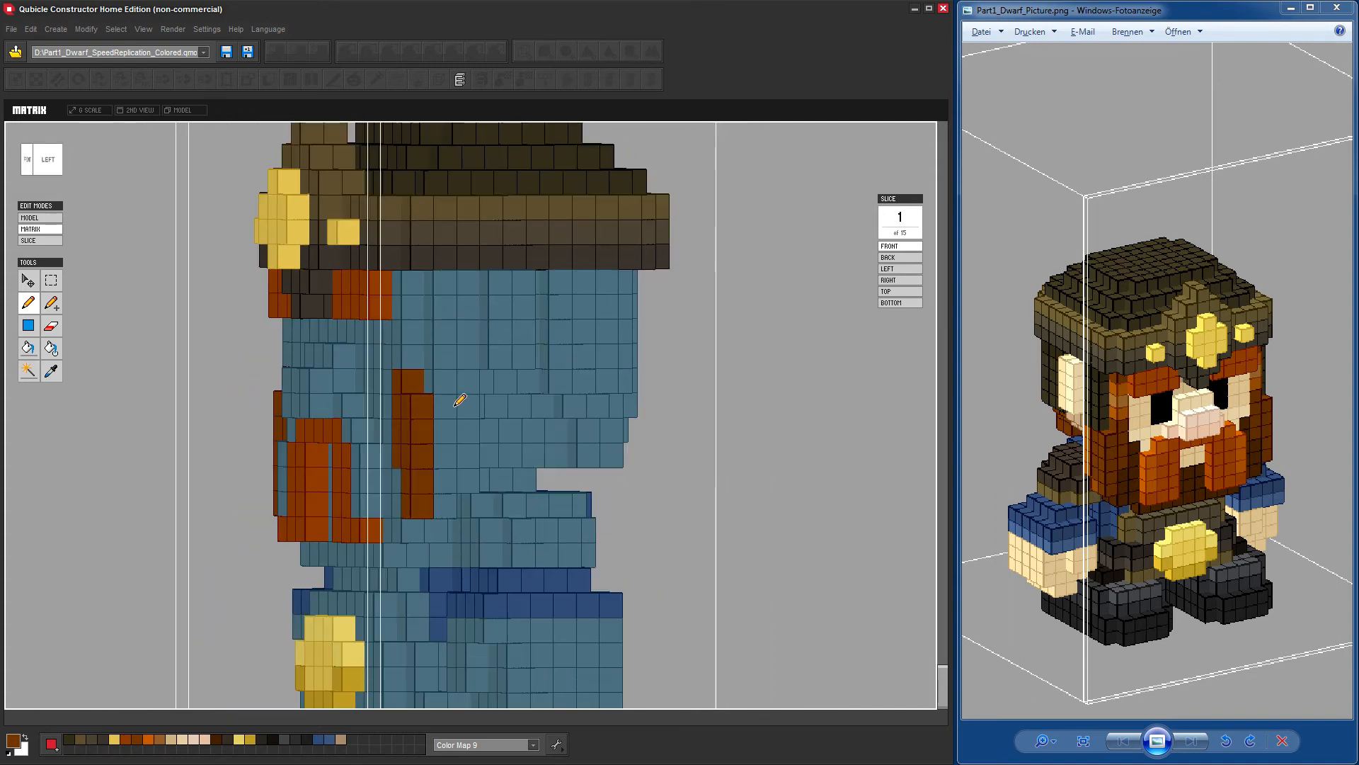
drag(447, 421, 450, 480)
mouse_move(640, 450)
right_down()
mouse_move(877, 439)
mouse_move(676, 445)
right_up()
drag(440, 435, 446, 509)
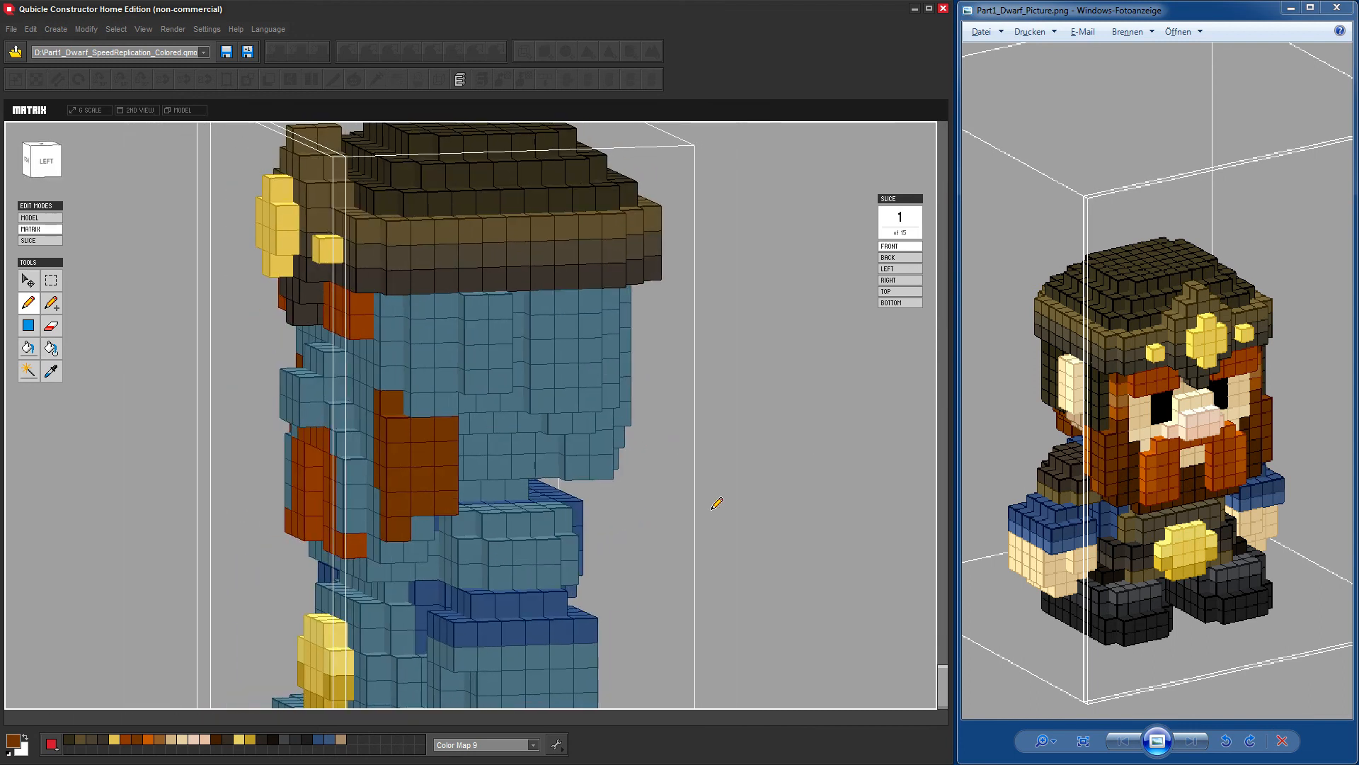
right_drag(710, 511, 770, 482)
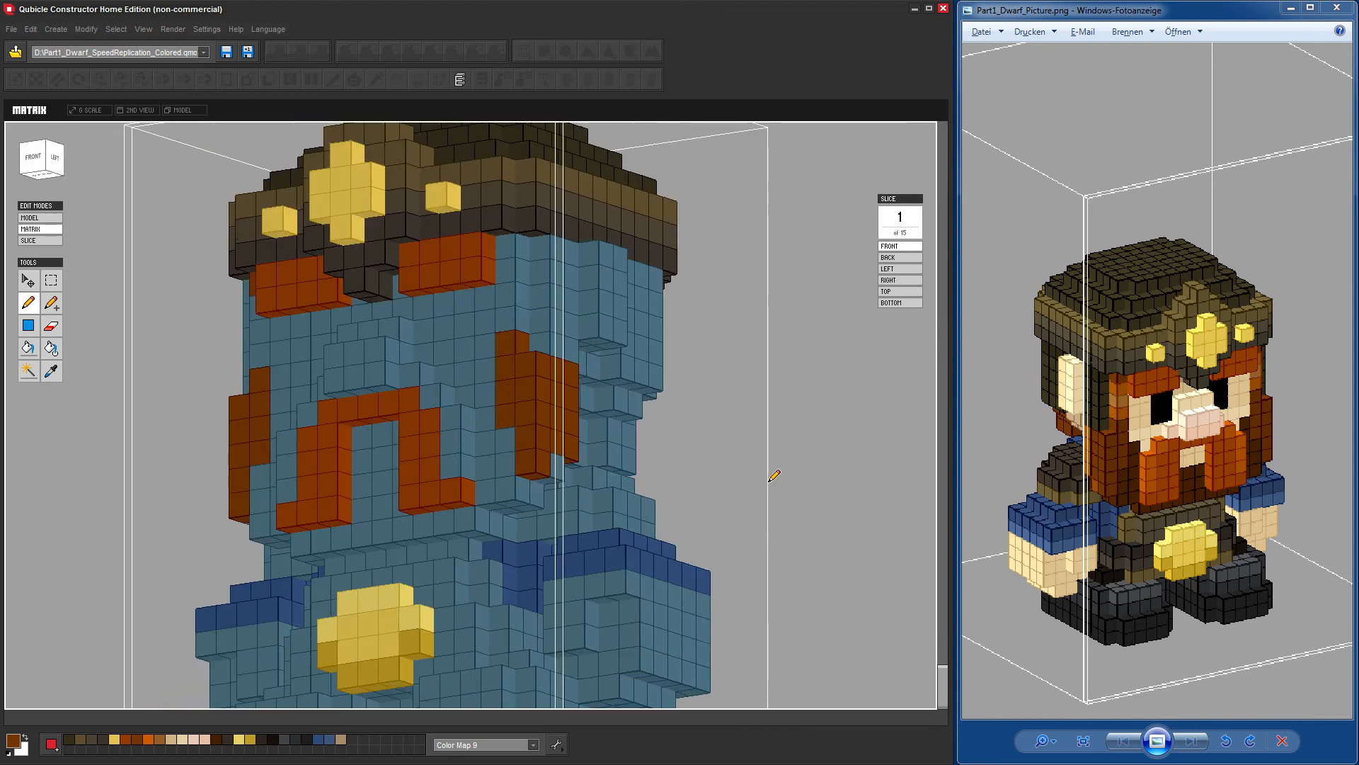
right_drag(731, 440, 814, 450)
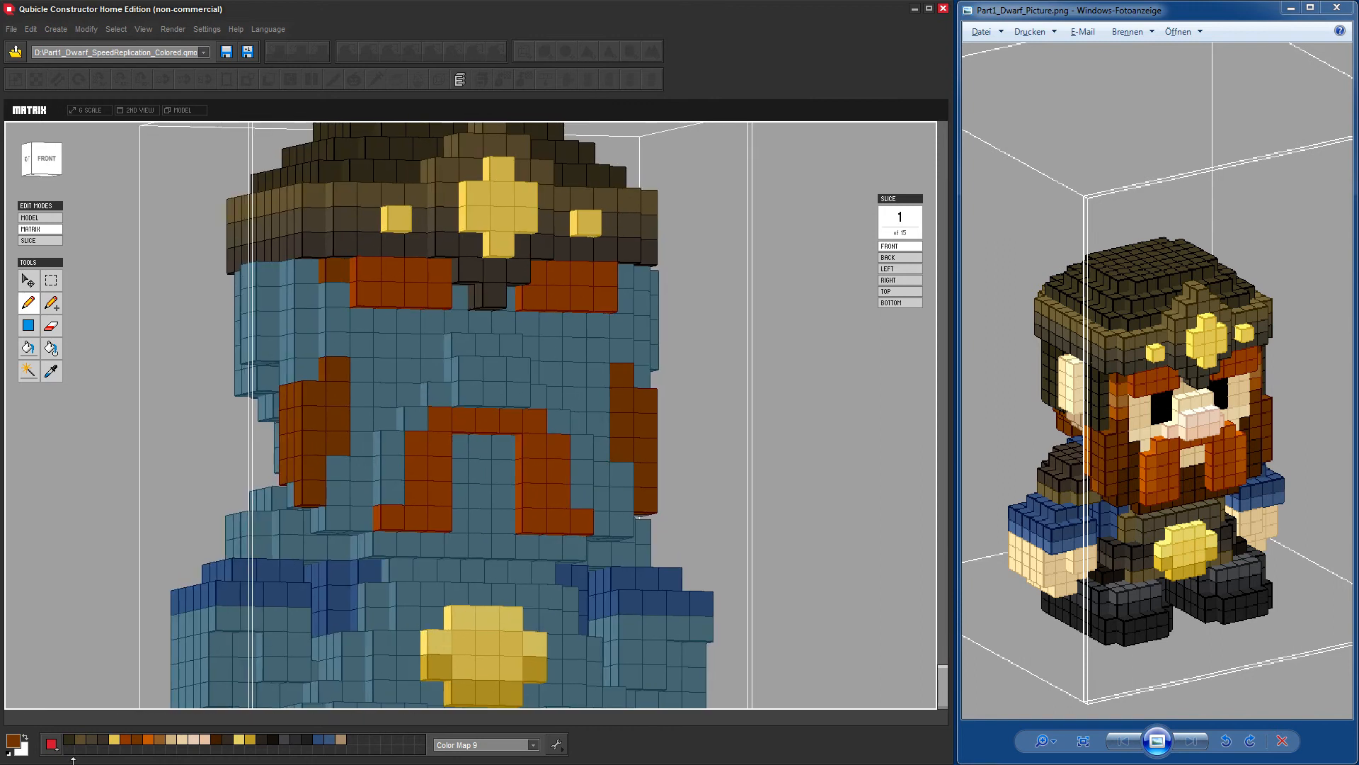
Paint the moustache's outer edges and the voxels below the eyebrows' outer ends and above the beard in bright orange.
click(150, 738)
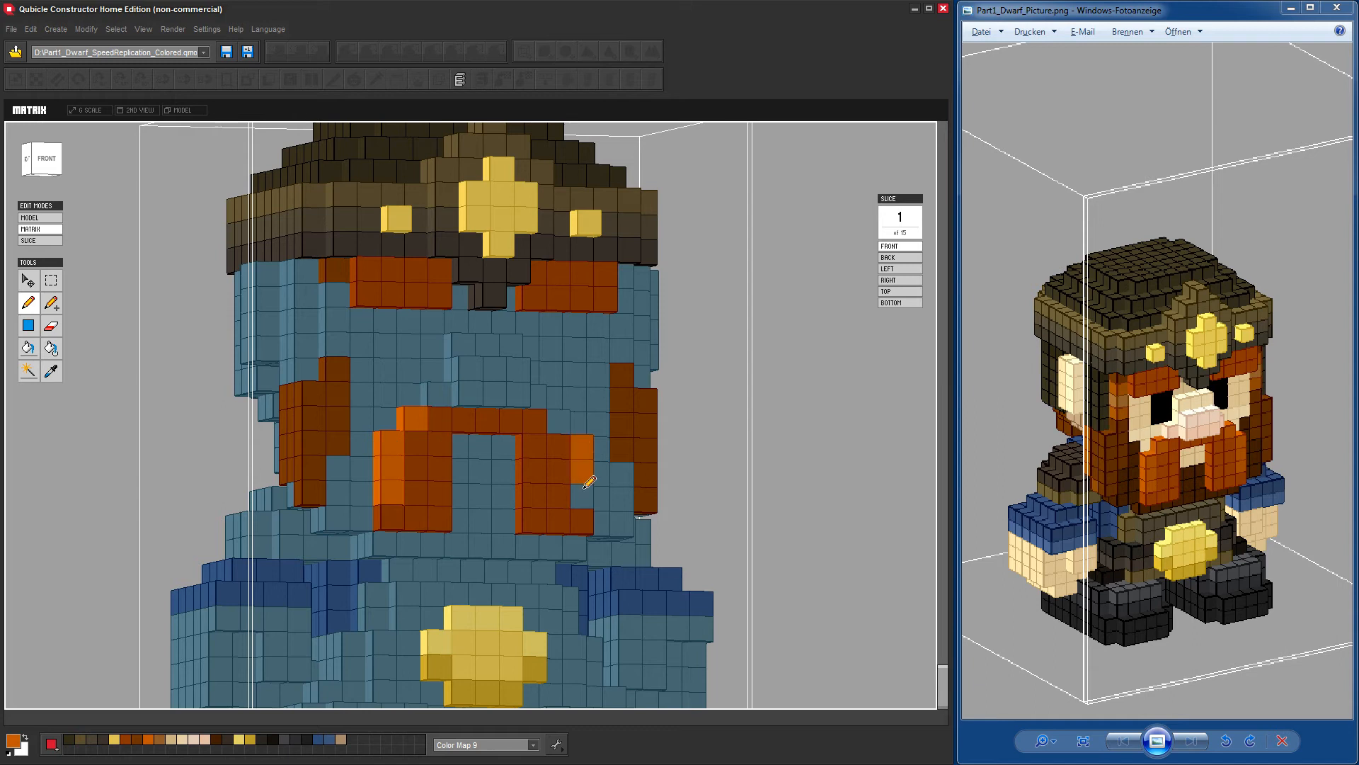
right_drag(573, 423, 402, 356)
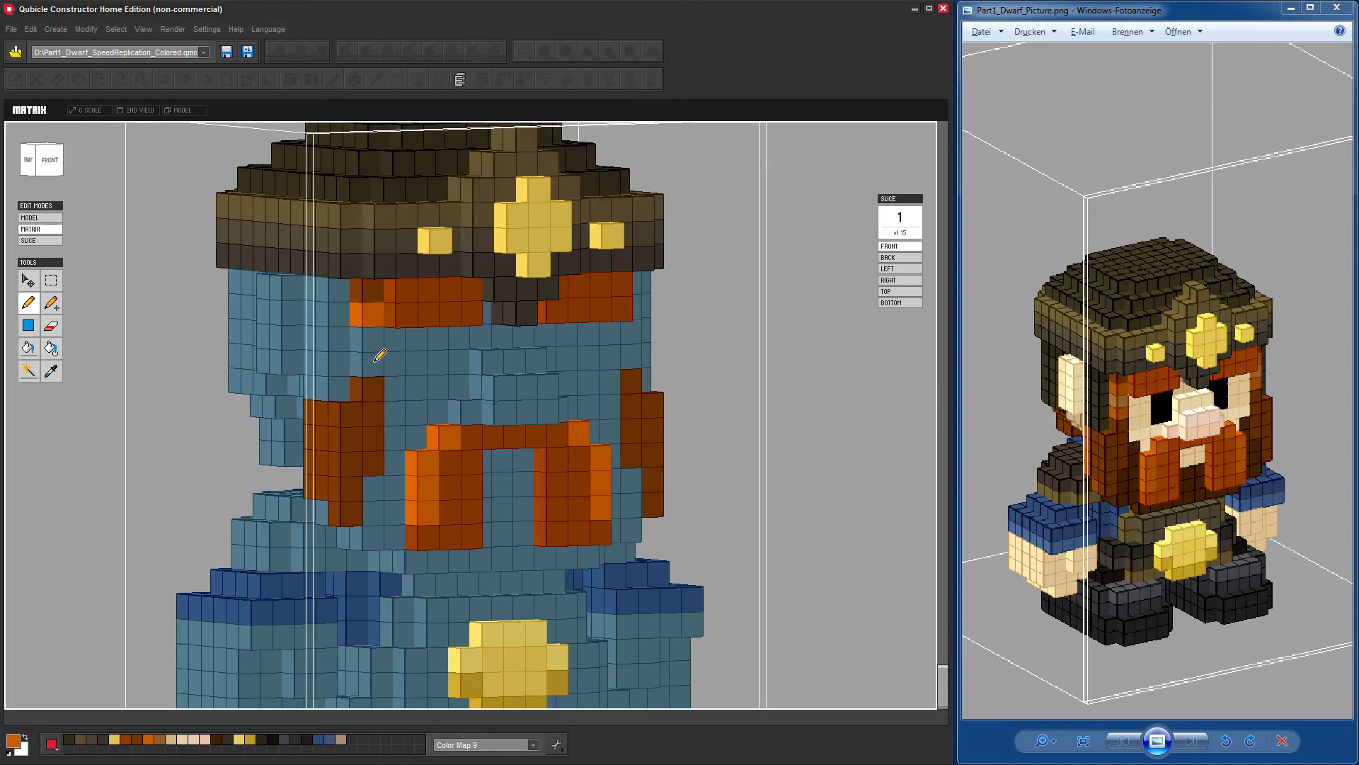
right_drag(798, 422, 762, 390)
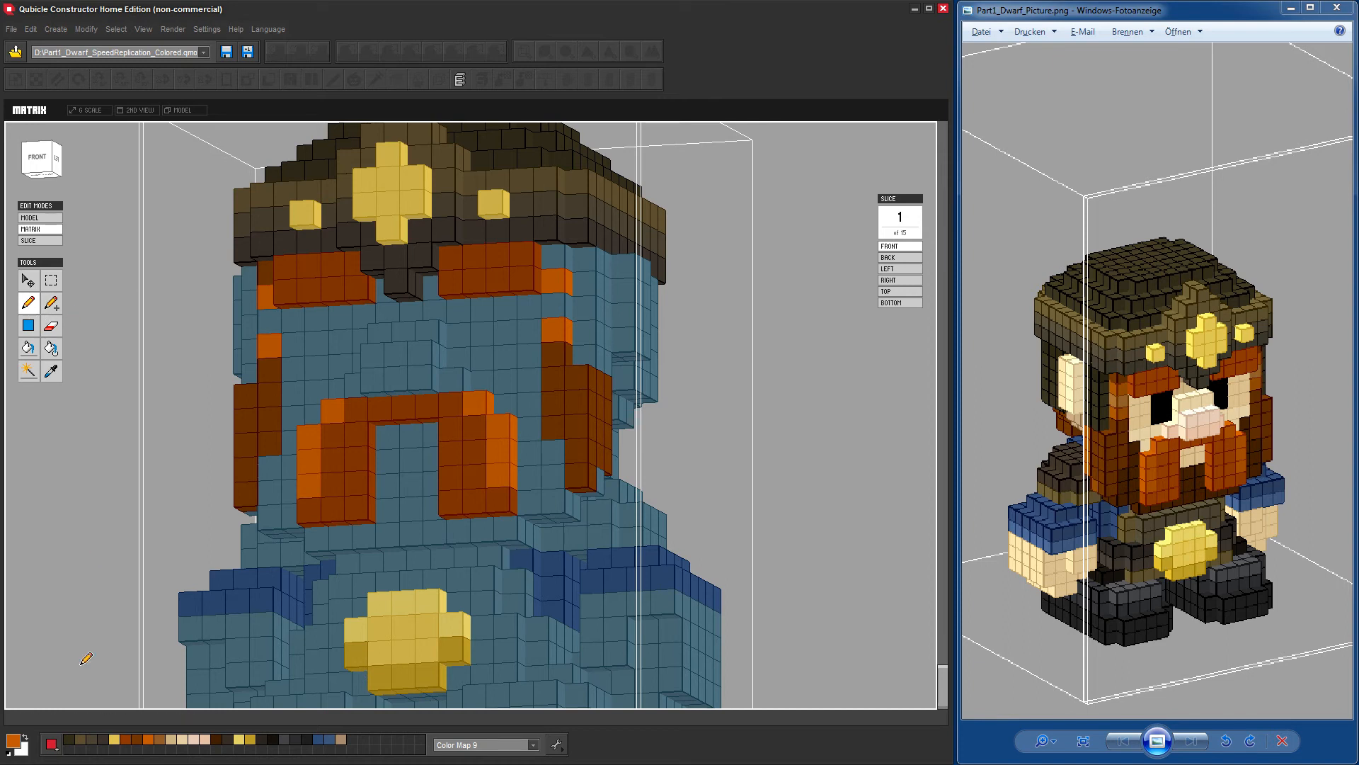
Paint the voxel beside the left eyebrow in the sampled dark brown and the gaps between the orange temple voxels in lighter brown.
alt+click(260, 272)
click(557, 256)
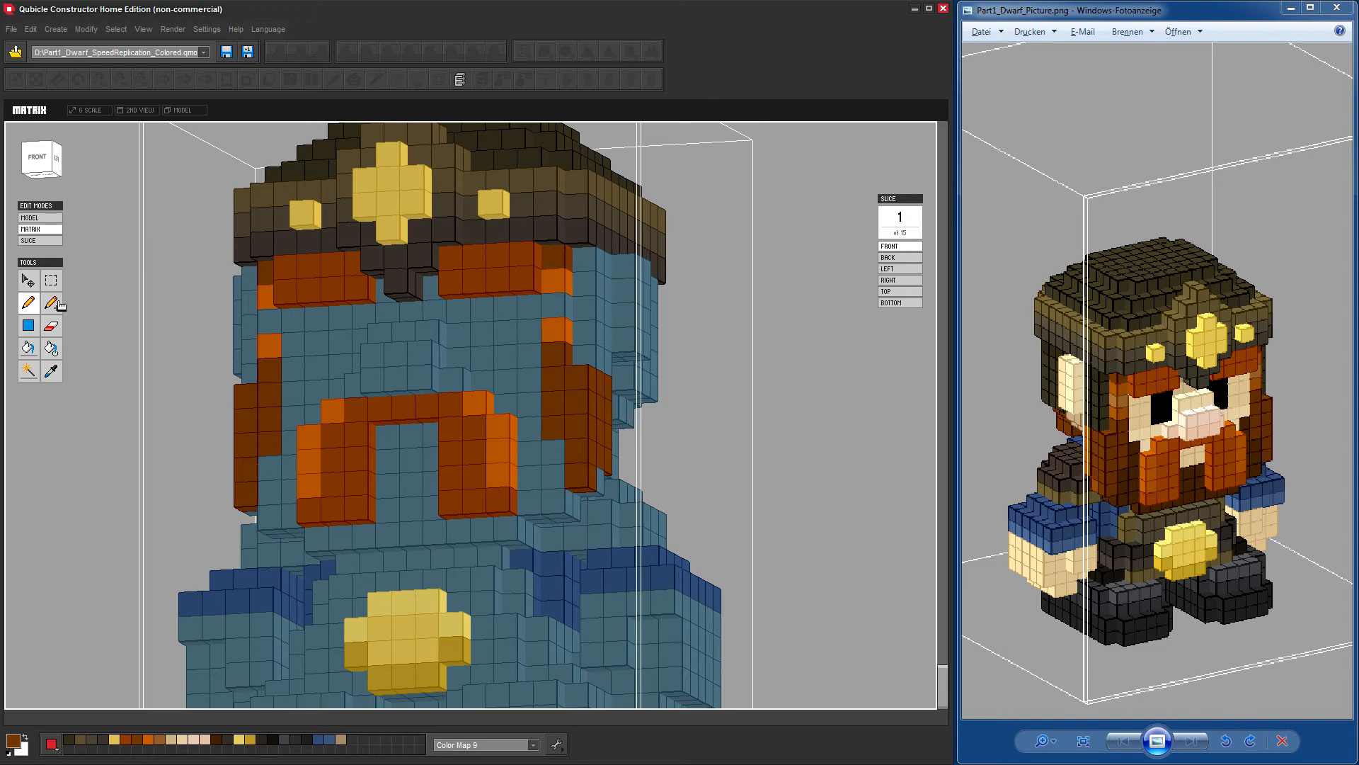
alt+click(264, 344)
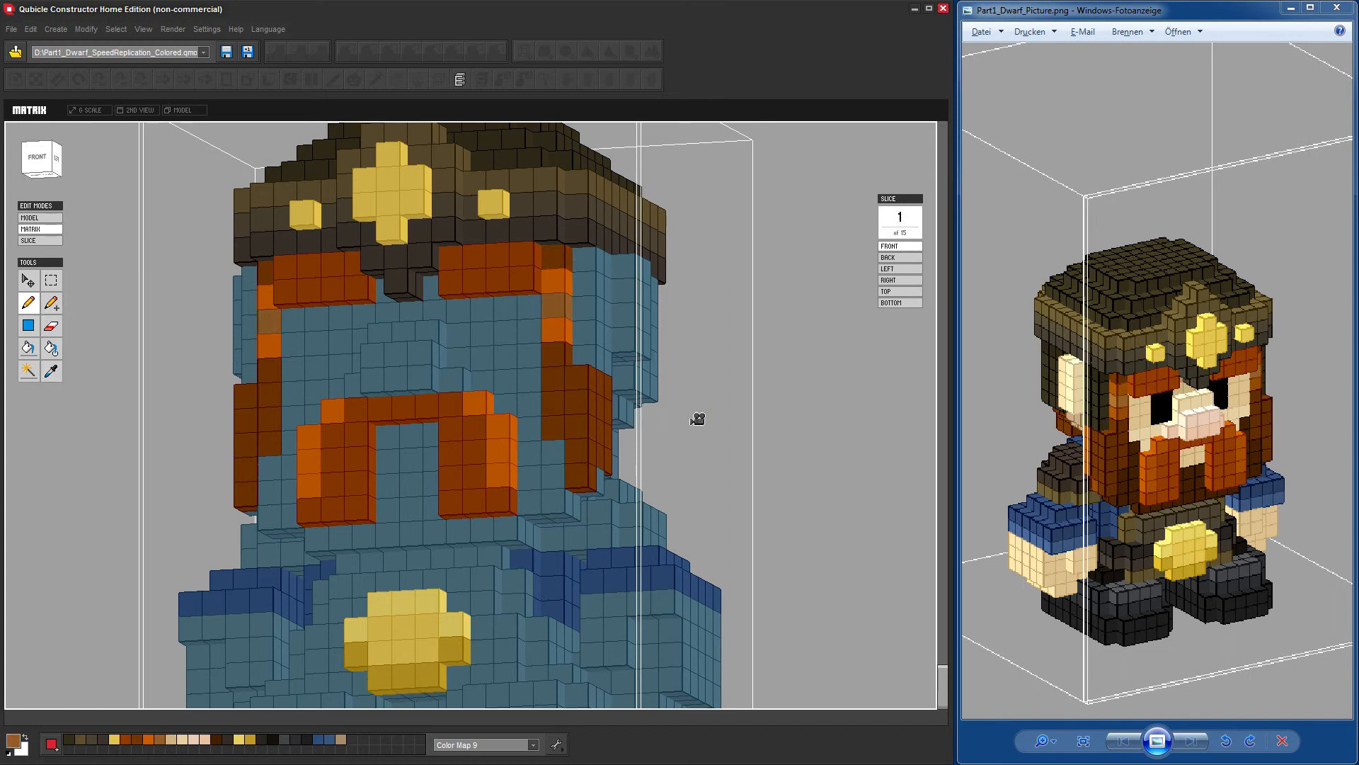
right_drag(759, 446, 788, 454)
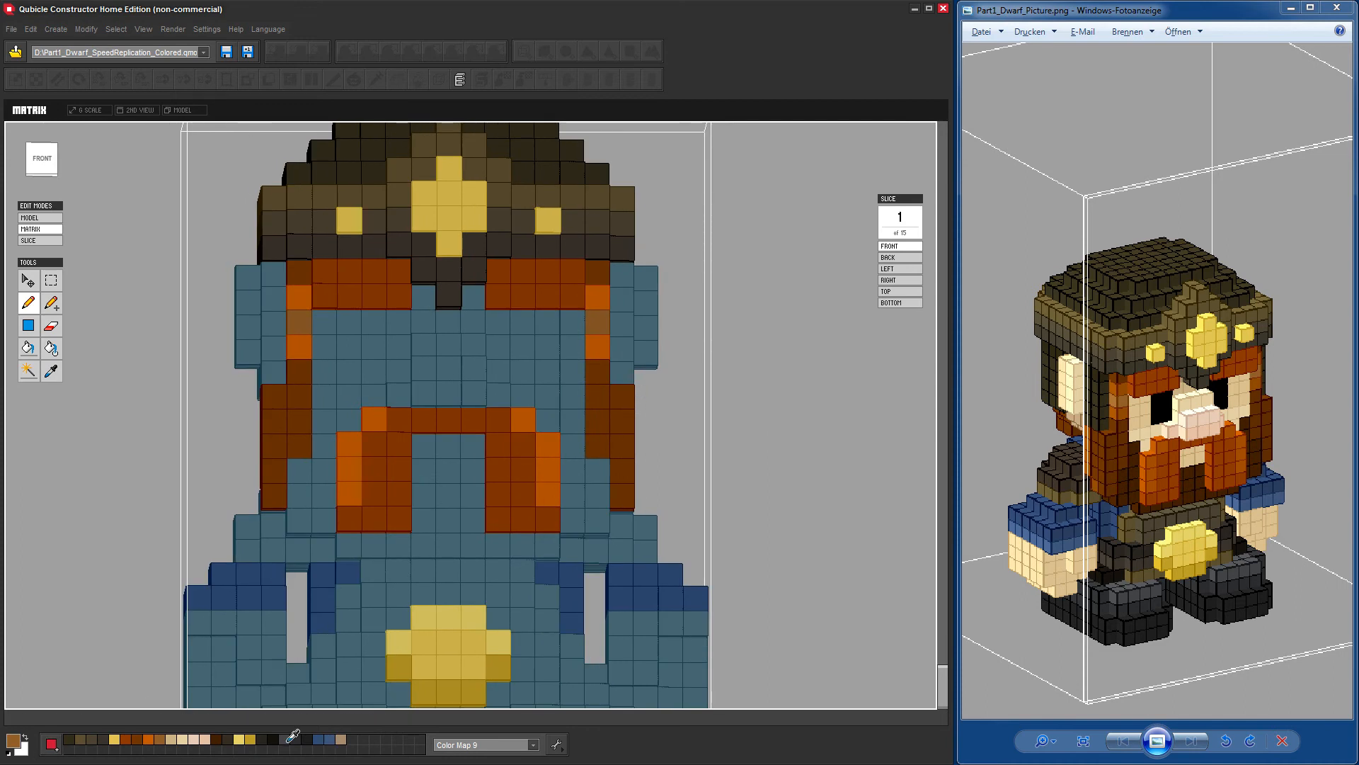
Set the paint color to black and paint both eyes beneath the eyebrows, beside the nose.
click(14, 743)
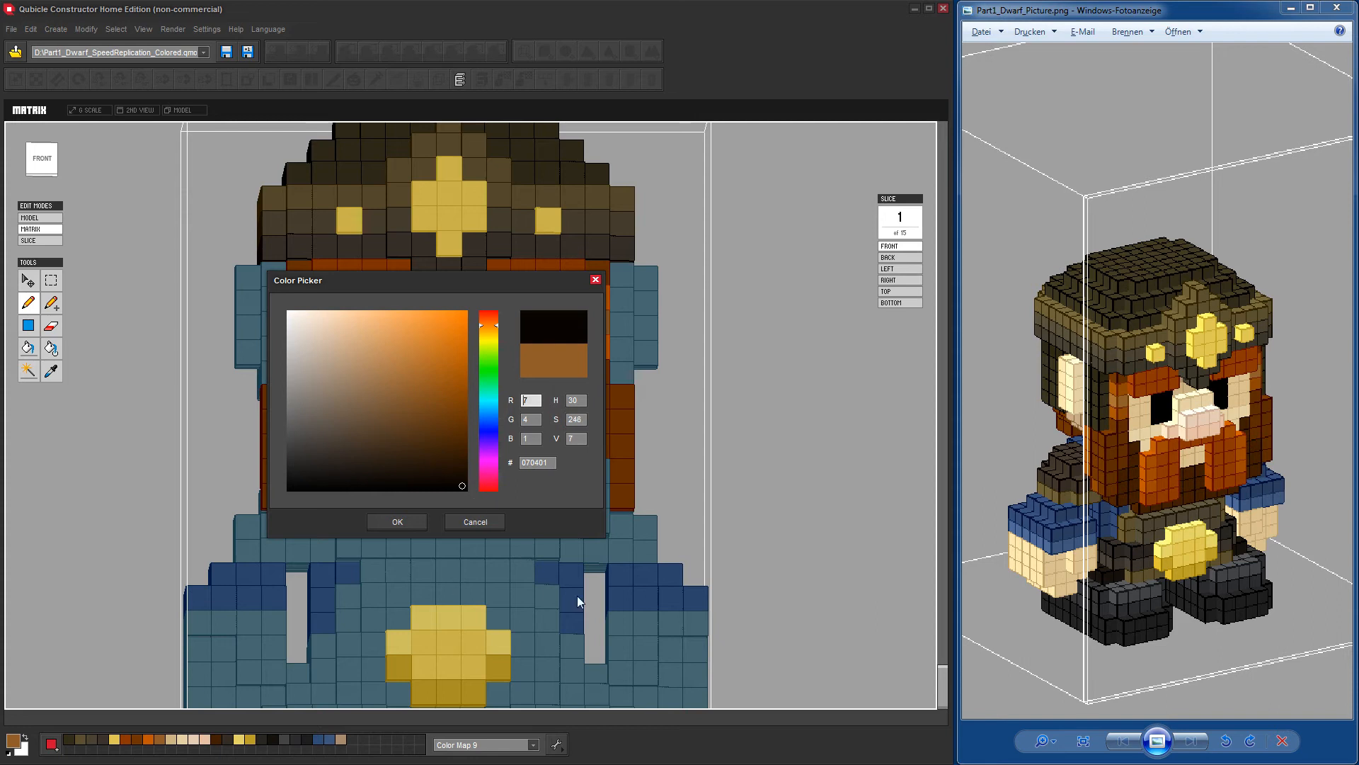
click(462, 486)
drag(463, 486, 488, 503)
click(397, 522)
right_drag(698, 464, 517, 426)
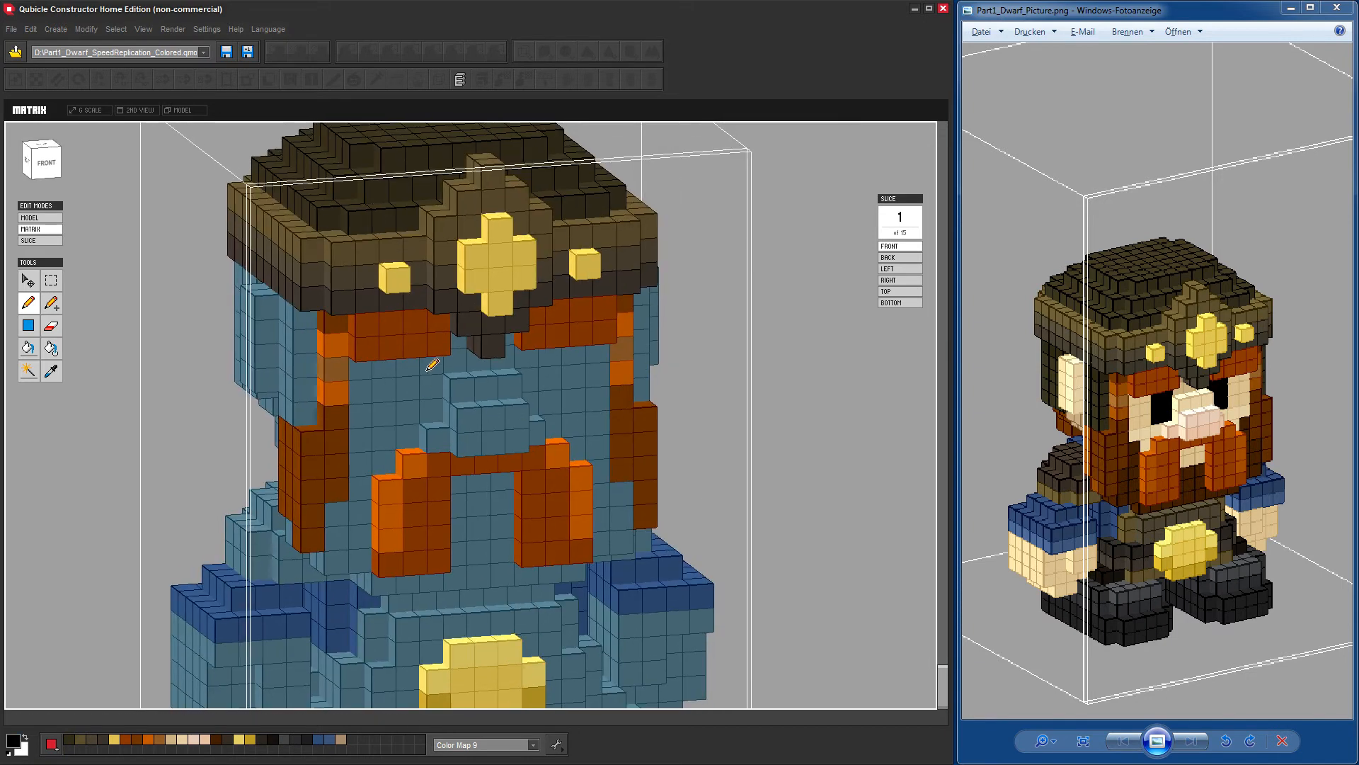
mouse_move(428, 370)
mouse_down()
mouse_move(410, 368)
mouse_move(409, 418)
mouse_move(434, 414)
mouse_move(427, 381)
mouse_up()
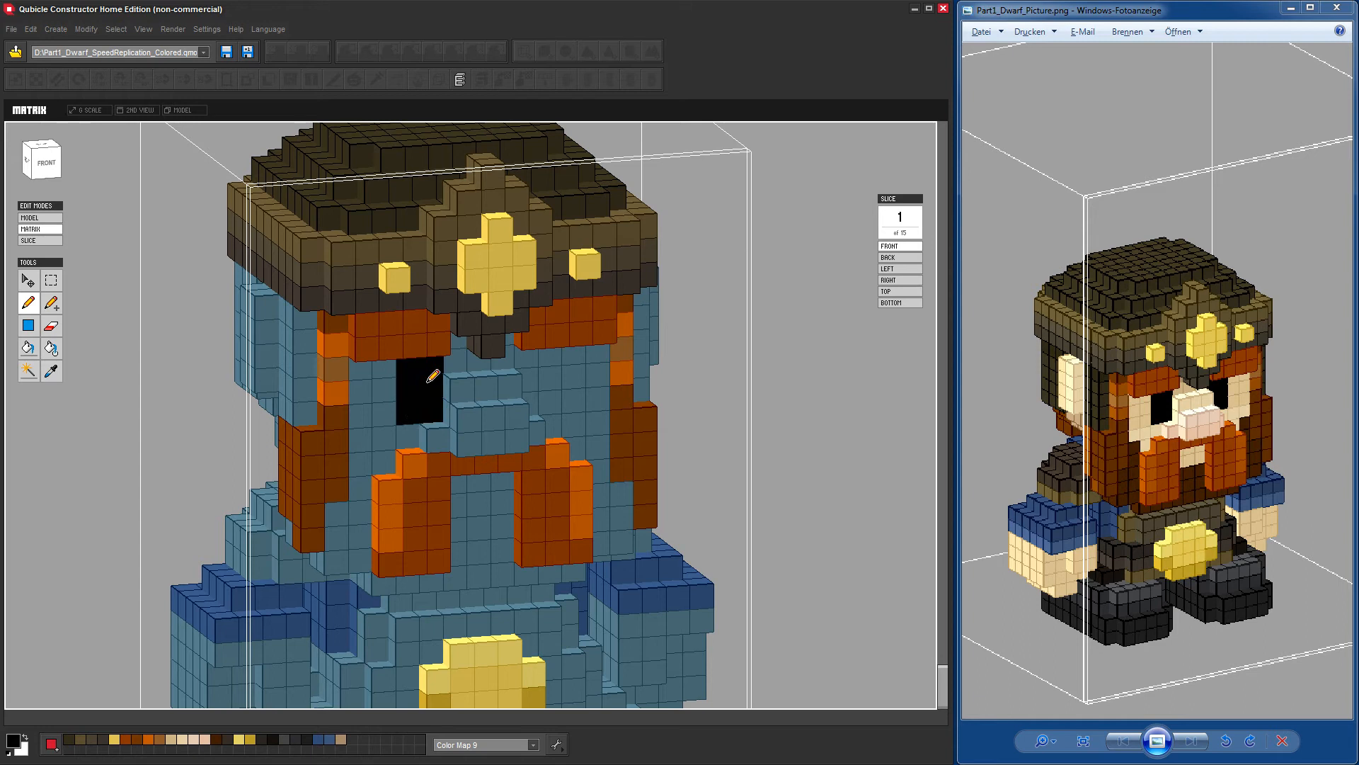
click(533, 363)
mouse_move(538, 401)
mouse_down()
mouse_move(550, 406)
mouse_move(553, 352)
mouse_up()
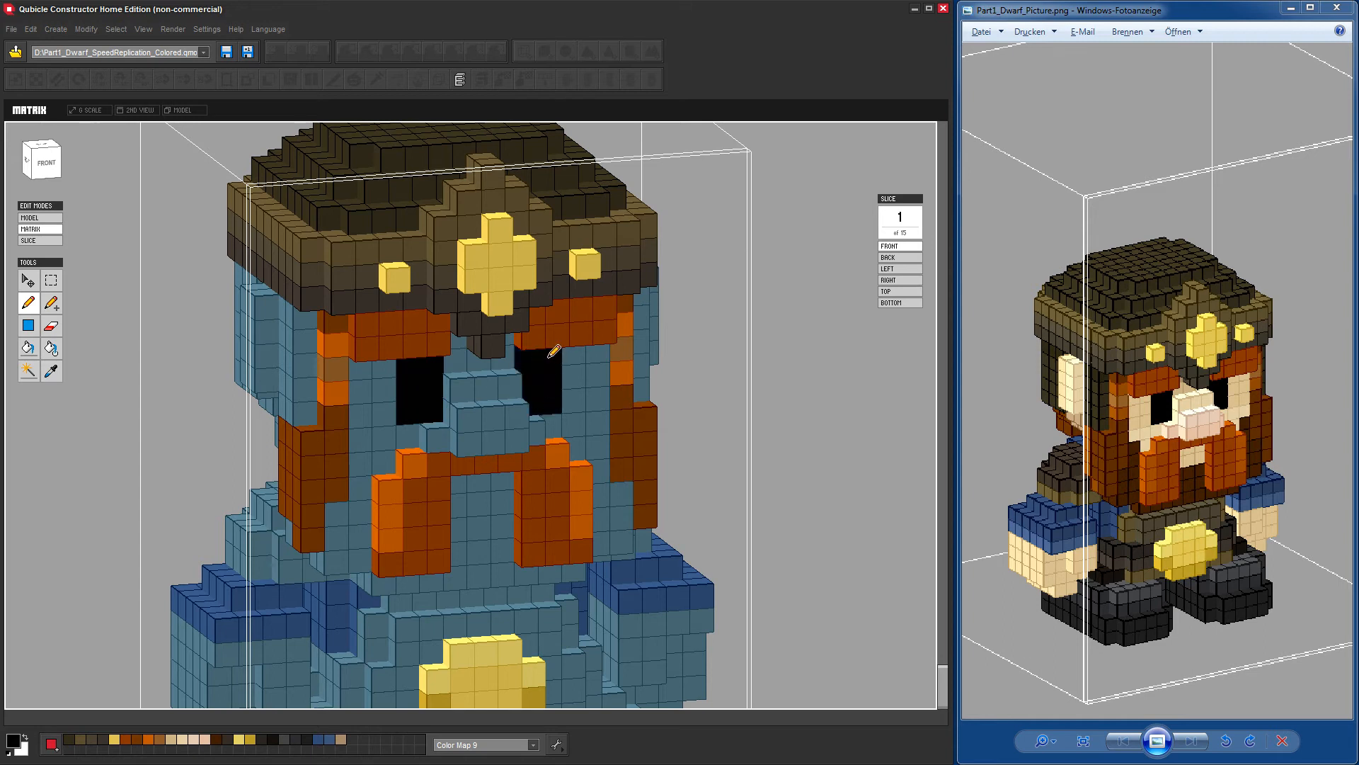
mouse_move(760, 441)
right_down()
mouse_move(774, 427)
mouse_move(769, 451)
right_up()
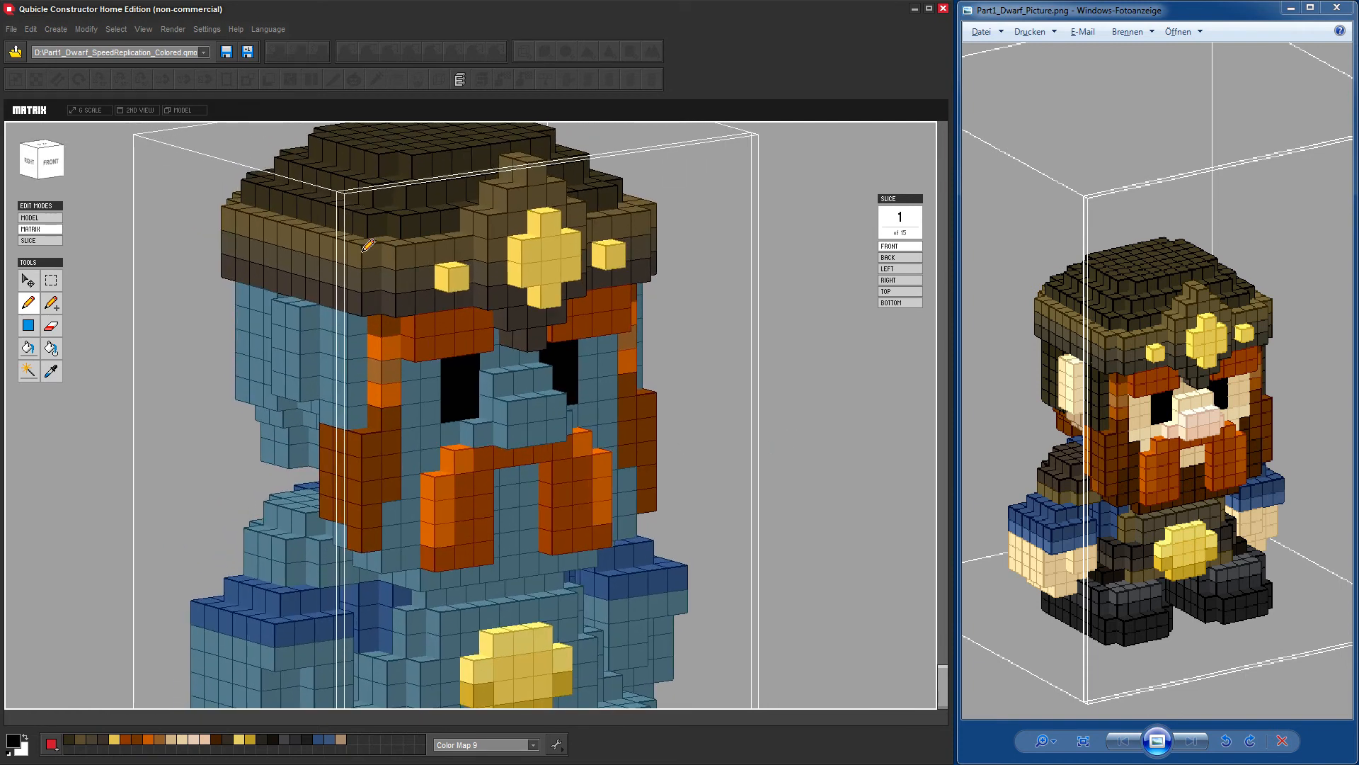
Sample the helmet's dark brown and paint the row of voxels beneath the rim around the sides and back of the head.
alt+click(361, 216)
right_drag(741, 437, 771, 426)
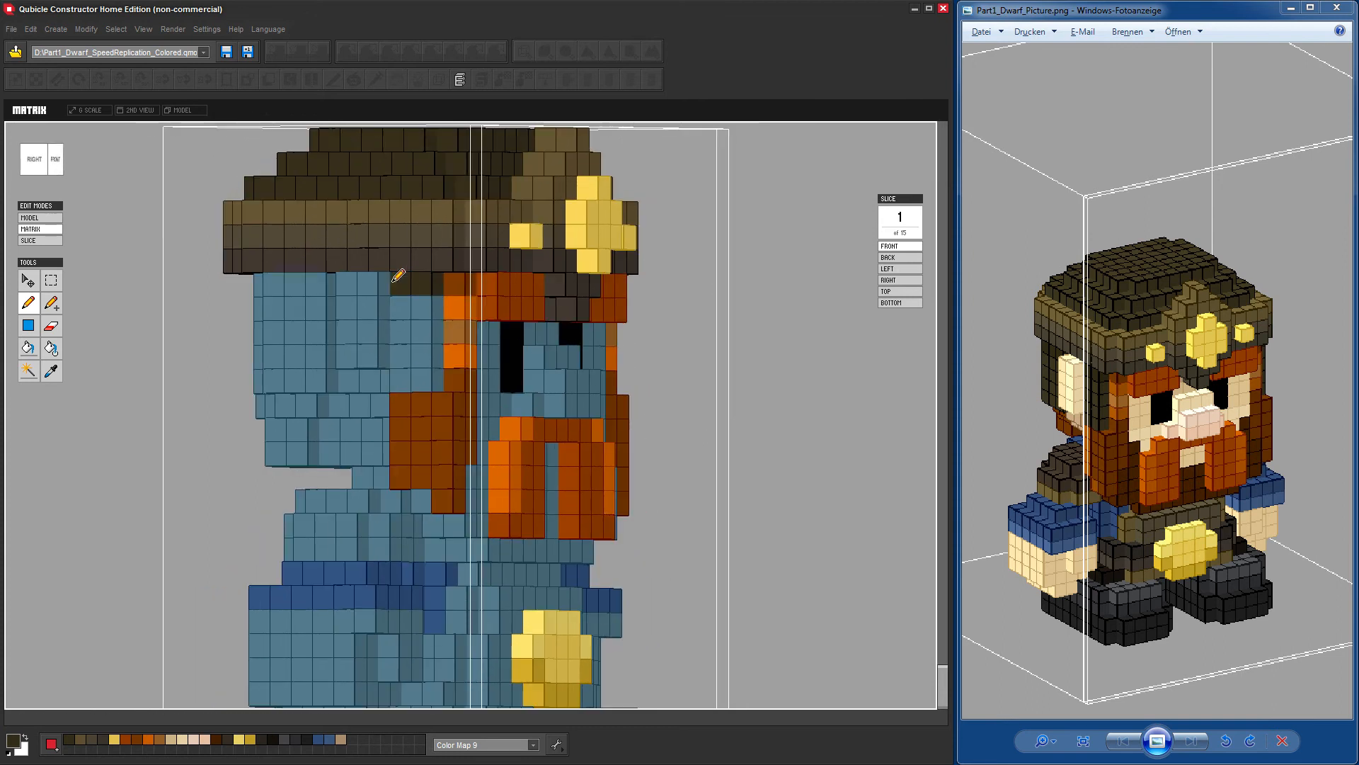
right_drag(716, 403, 784, 429)
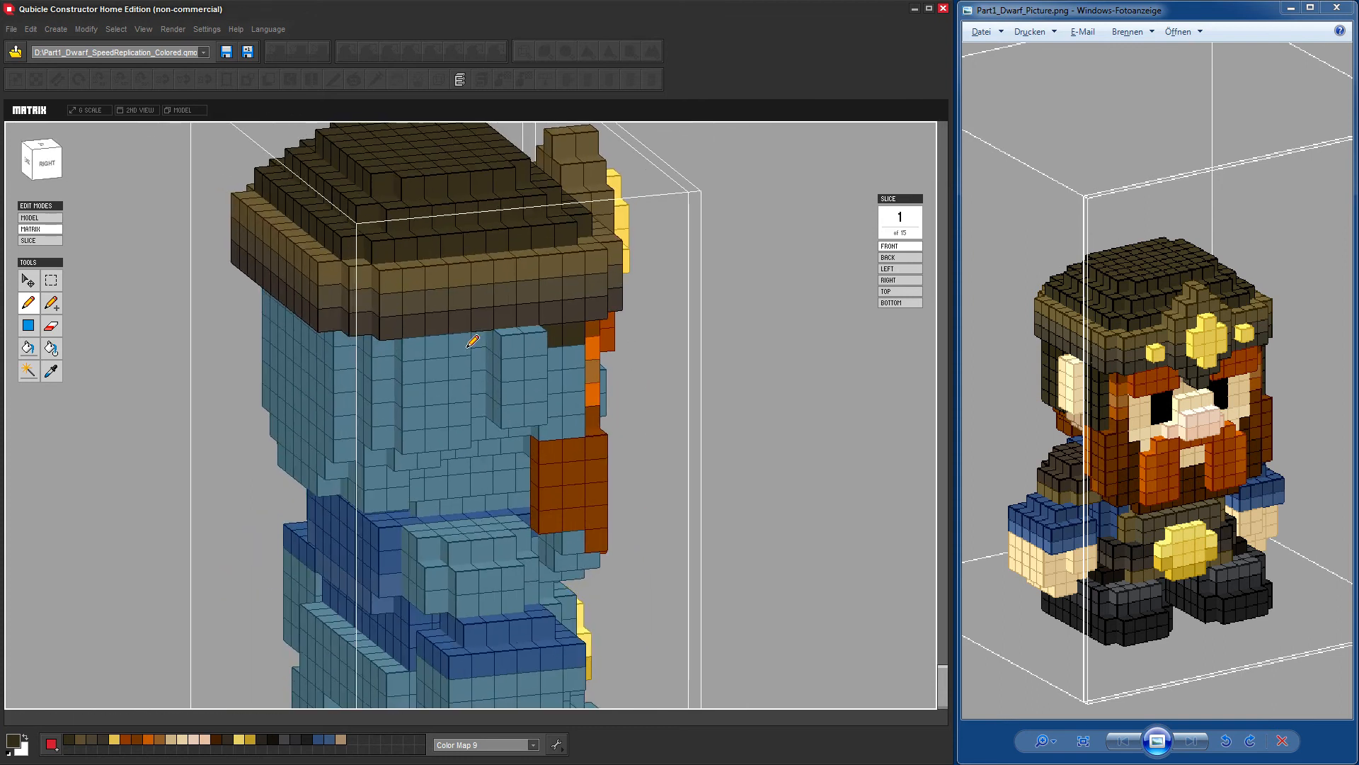
drag(473, 339, 395, 349)
right_drag(746, 462, 827, 453)
drag(534, 317, 490, 311)
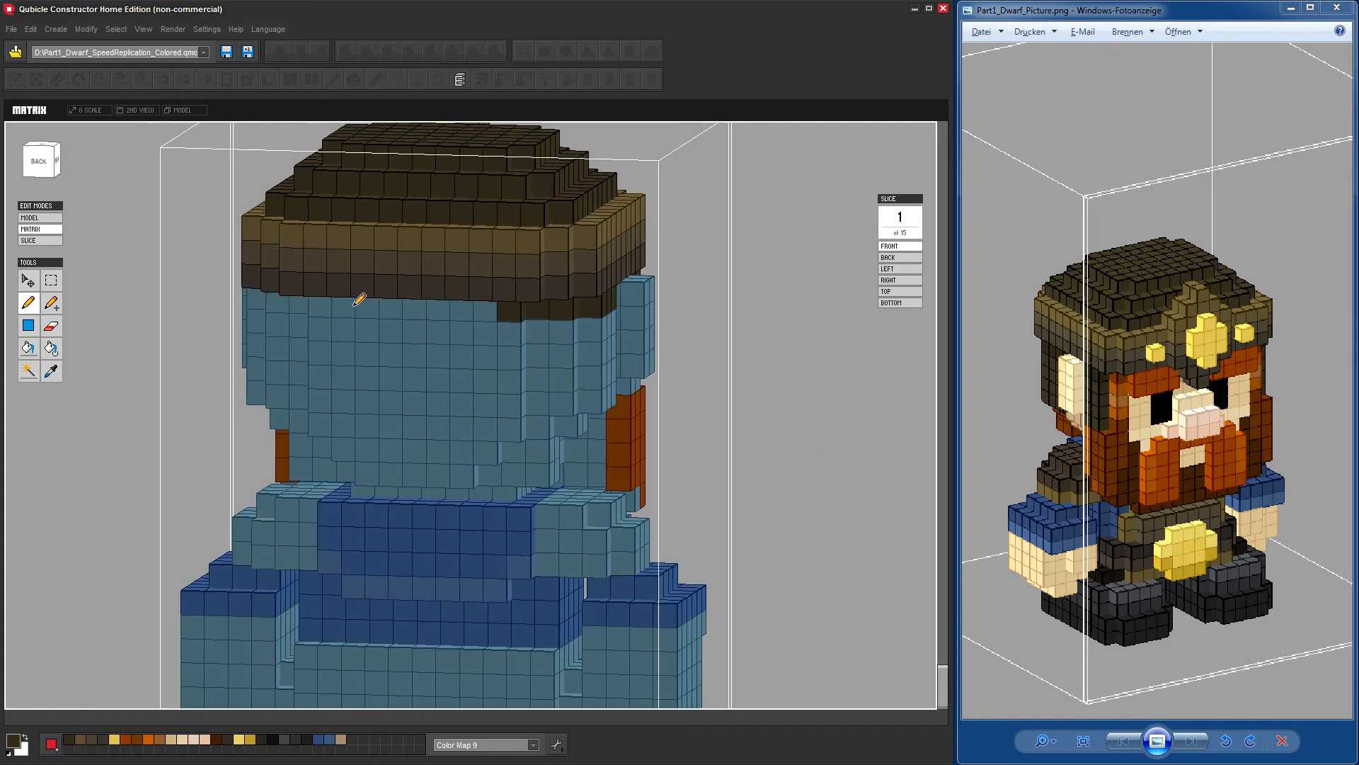
mouse_move(172, 404)
right_down()
mouse_move(206, 425)
mouse_move(267, 404)
right_up()
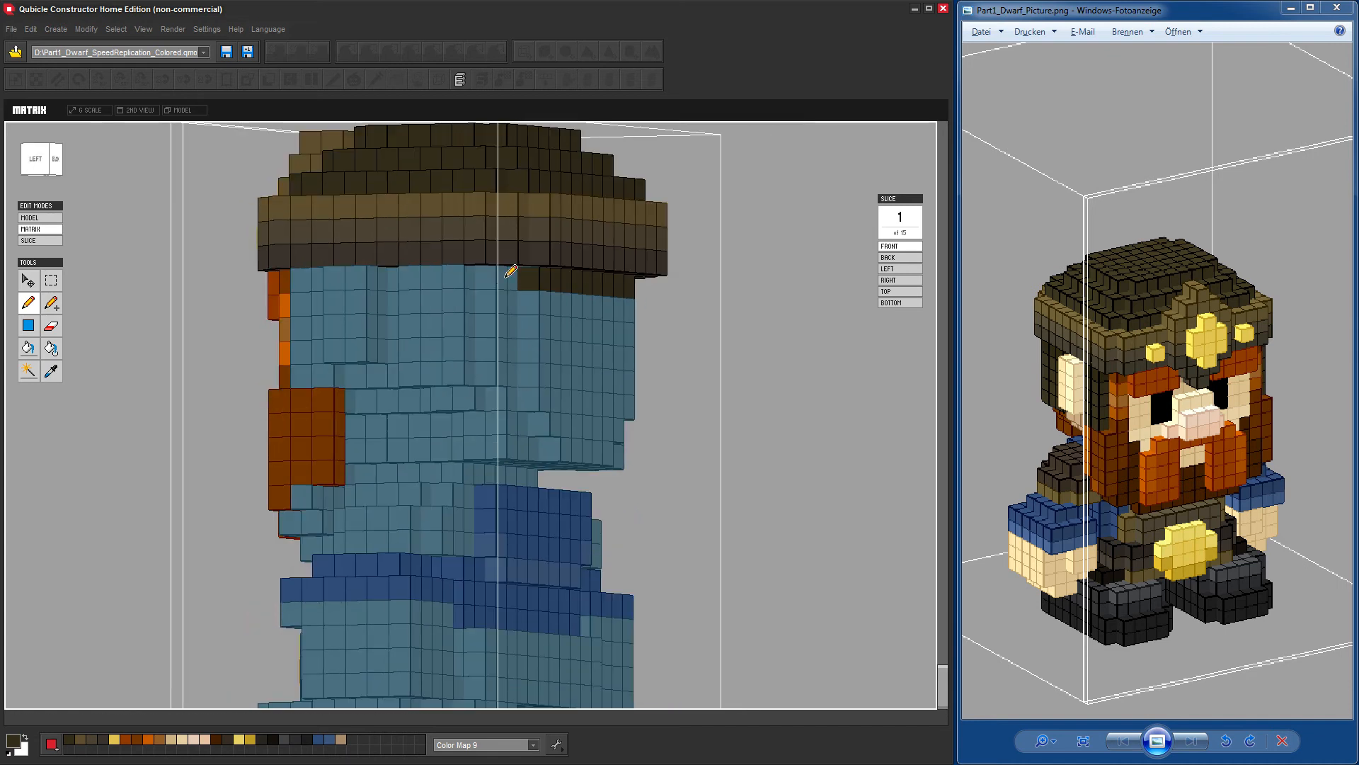
drag(516, 281, 398, 281)
right_drag(680, 412, 642, 376)
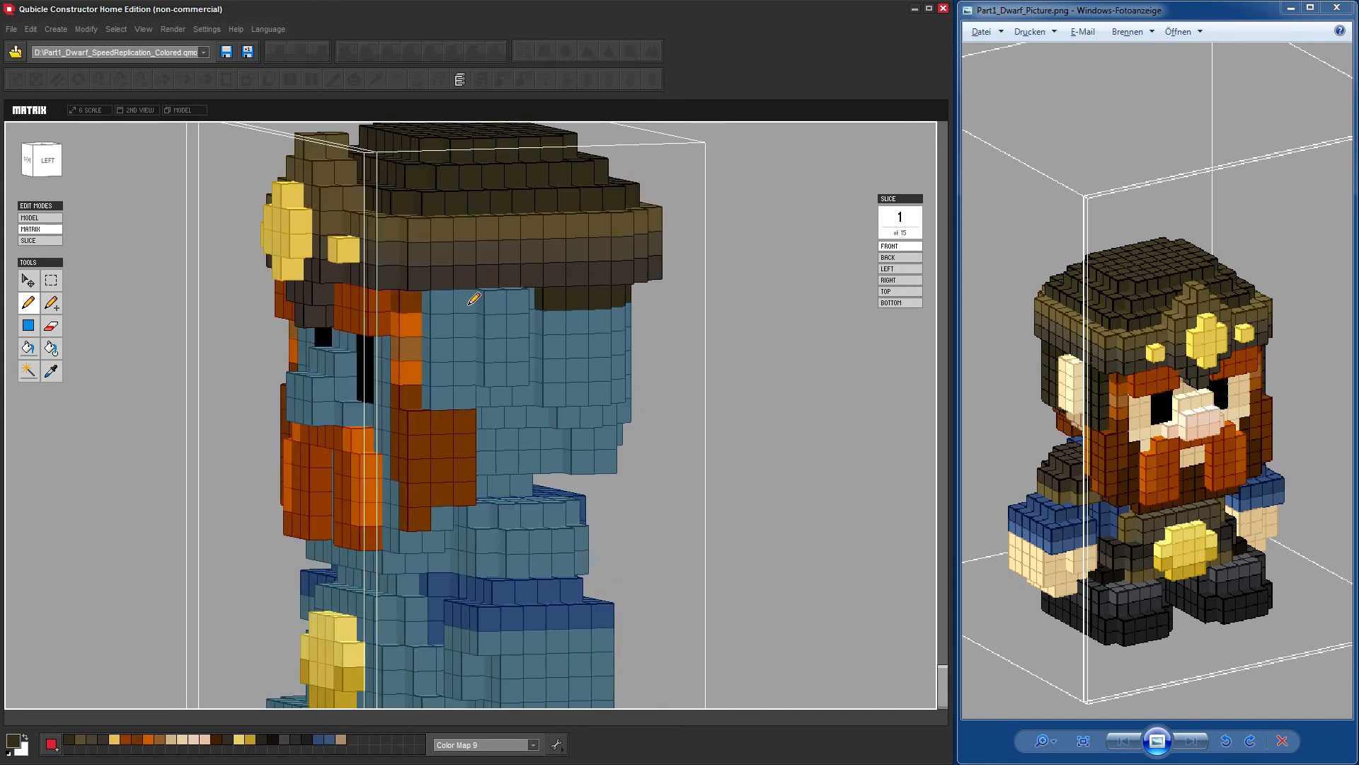
mouse_move(765, 428)
right_down()
mouse_move(837, 433)
mouse_move(828, 455)
mouse_move(896, 441)
right_up()
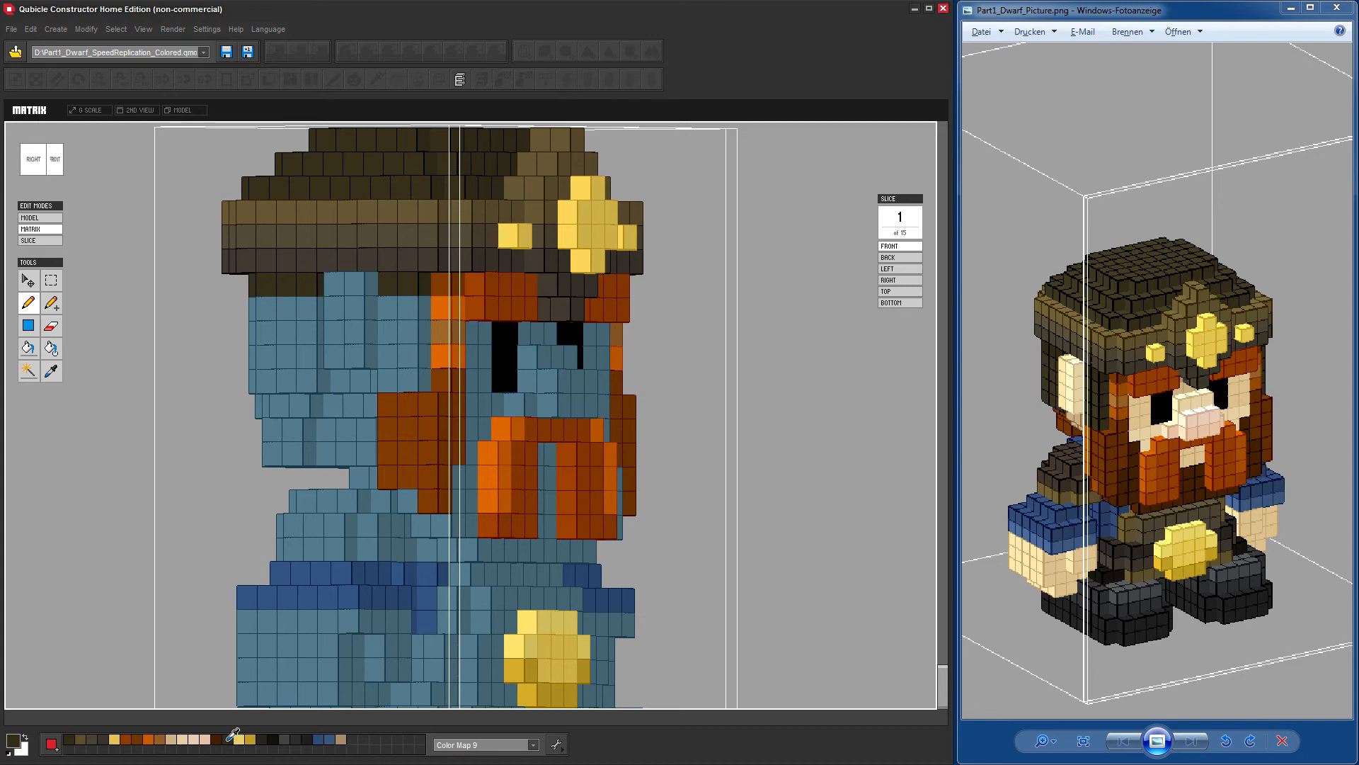
Paint the front of the beard in the darkest brown: beside the moustache, between its strands, and along the row beneath it.
right_drag(776, 461, 698, 446)
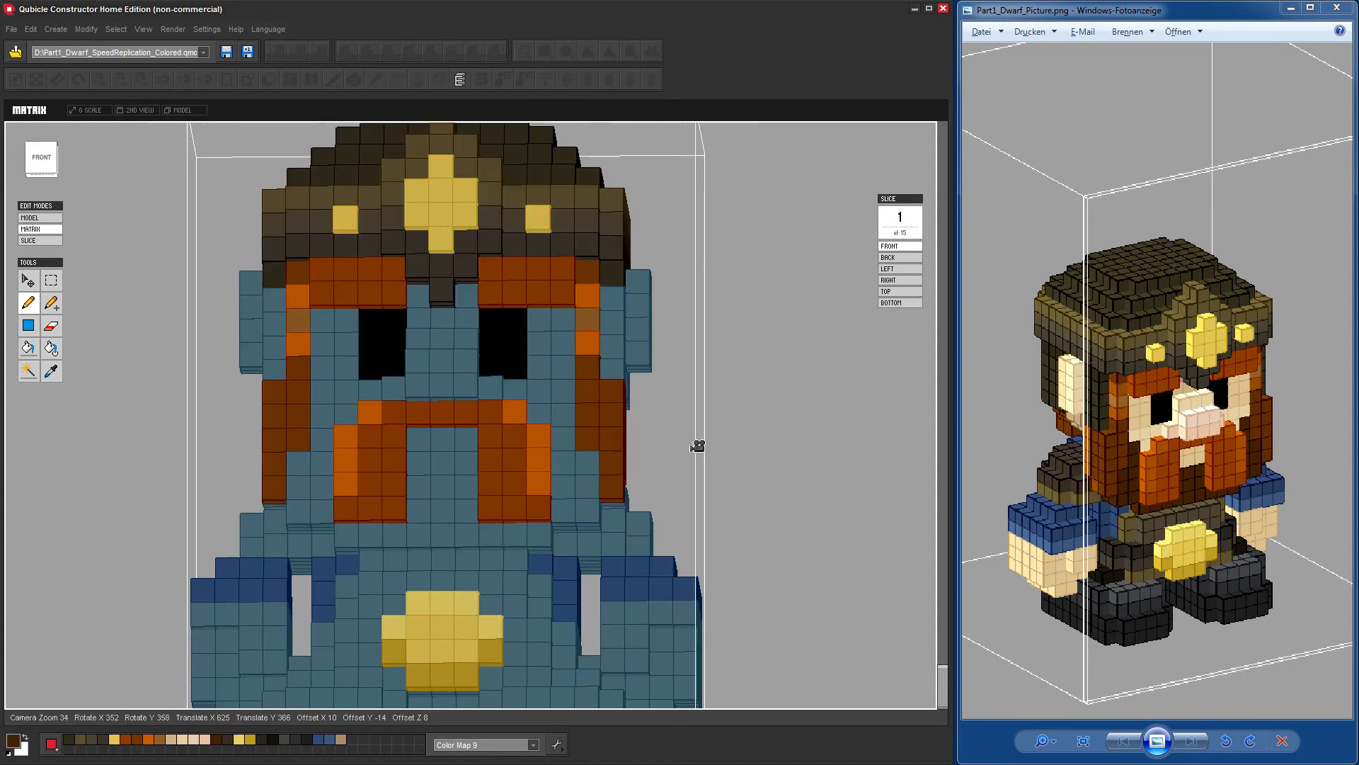
mouse_move(322, 414)
mouse_down()
mouse_move(327, 482)
mouse_move(309, 499)
mouse_move(303, 466)
mouse_up()
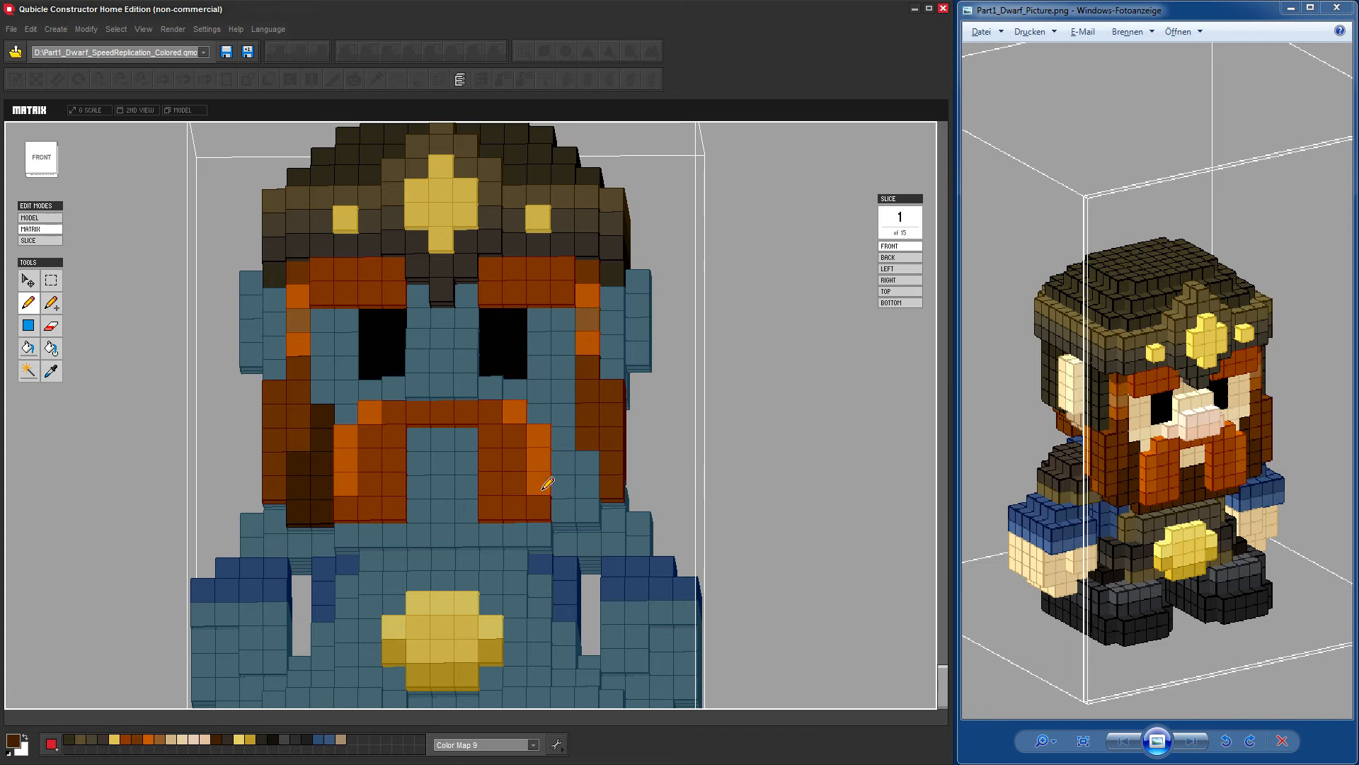
drag(343, 540, 525, 529)
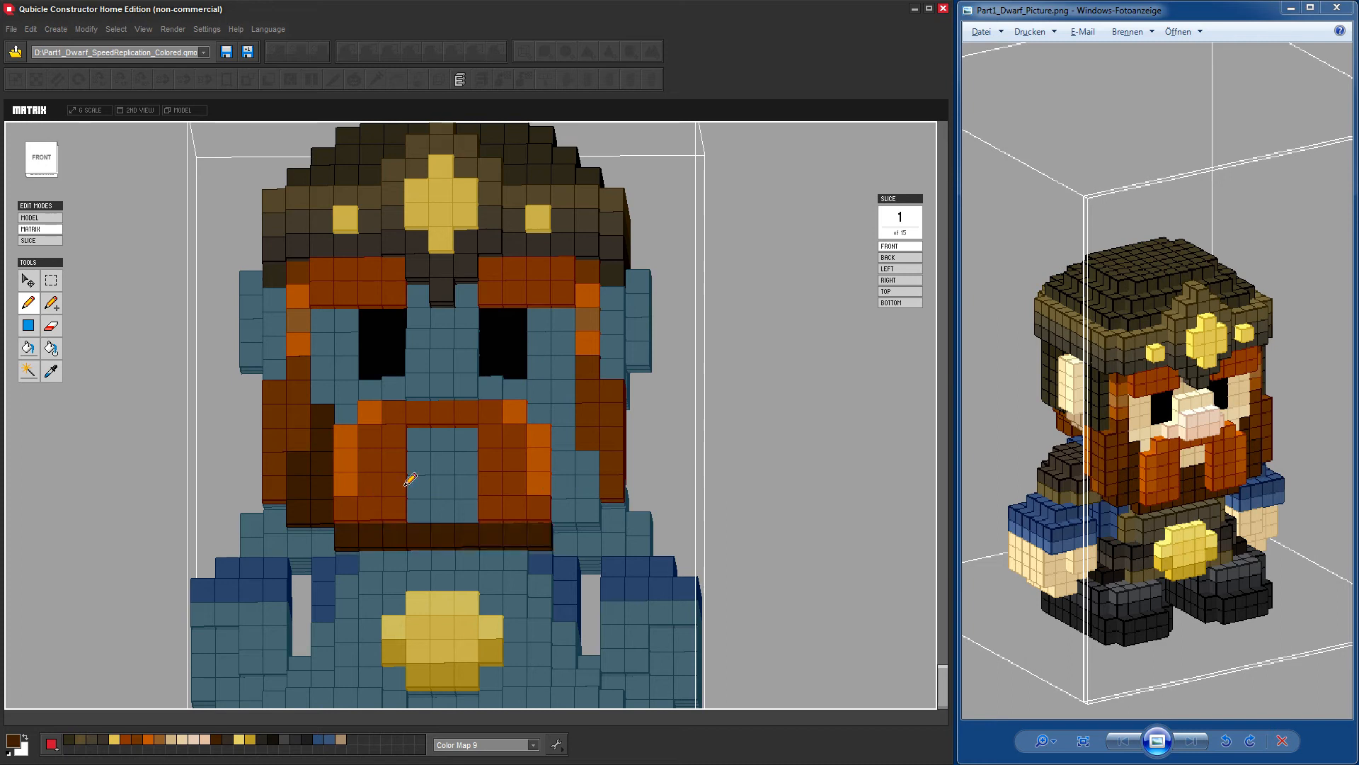
mouse_move(422, 479)
mouse_down()
mouse_move(461, 495)
mouse_move(476, 476)
mouse_move(442, 486)
mouse_up()
click(561, 486)
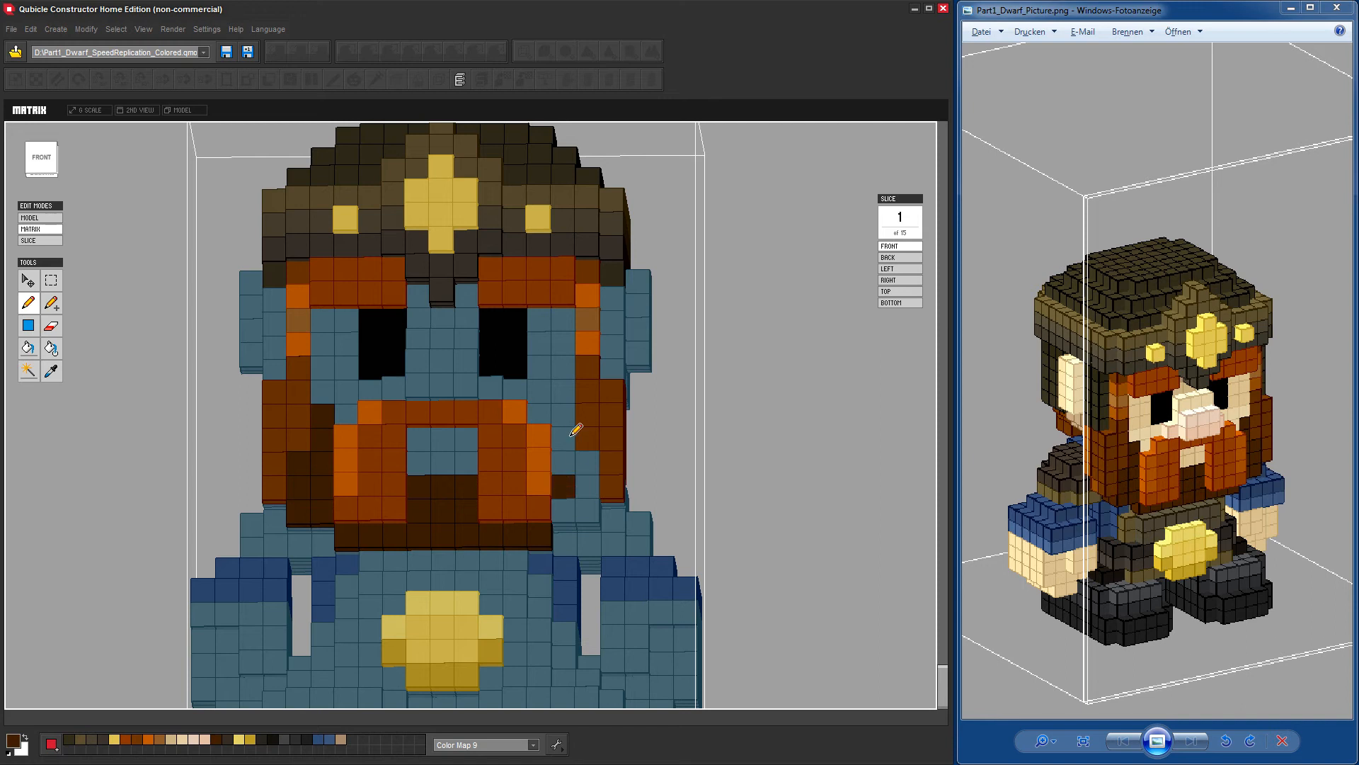
mouse_move(574, 424)
mouse_down()
mouse_move(586, 495)
mouse_move(589, 459)
mouse_up()
Paint the lower edge and underside voxels of the beard in the same darkest brown.
right_drag(760, 550, 603, 513)
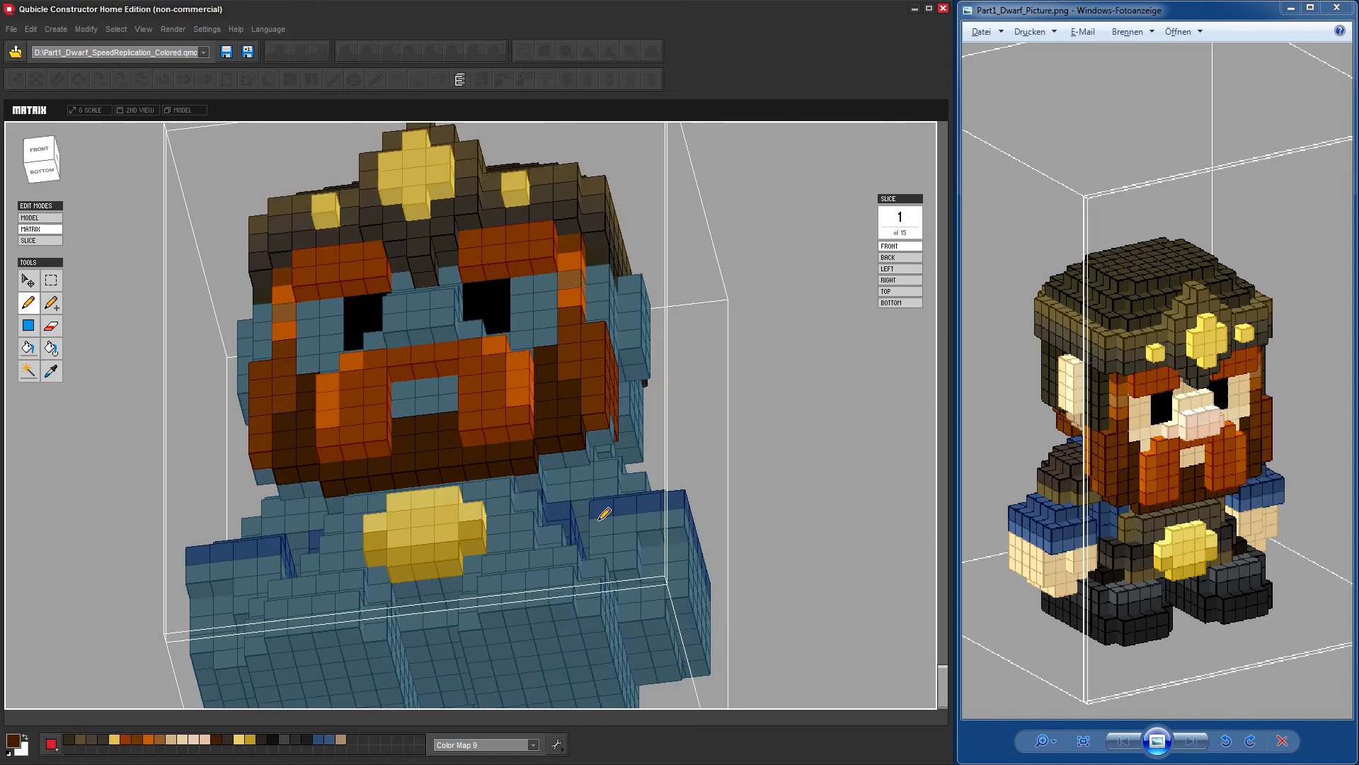
click(528, 485)
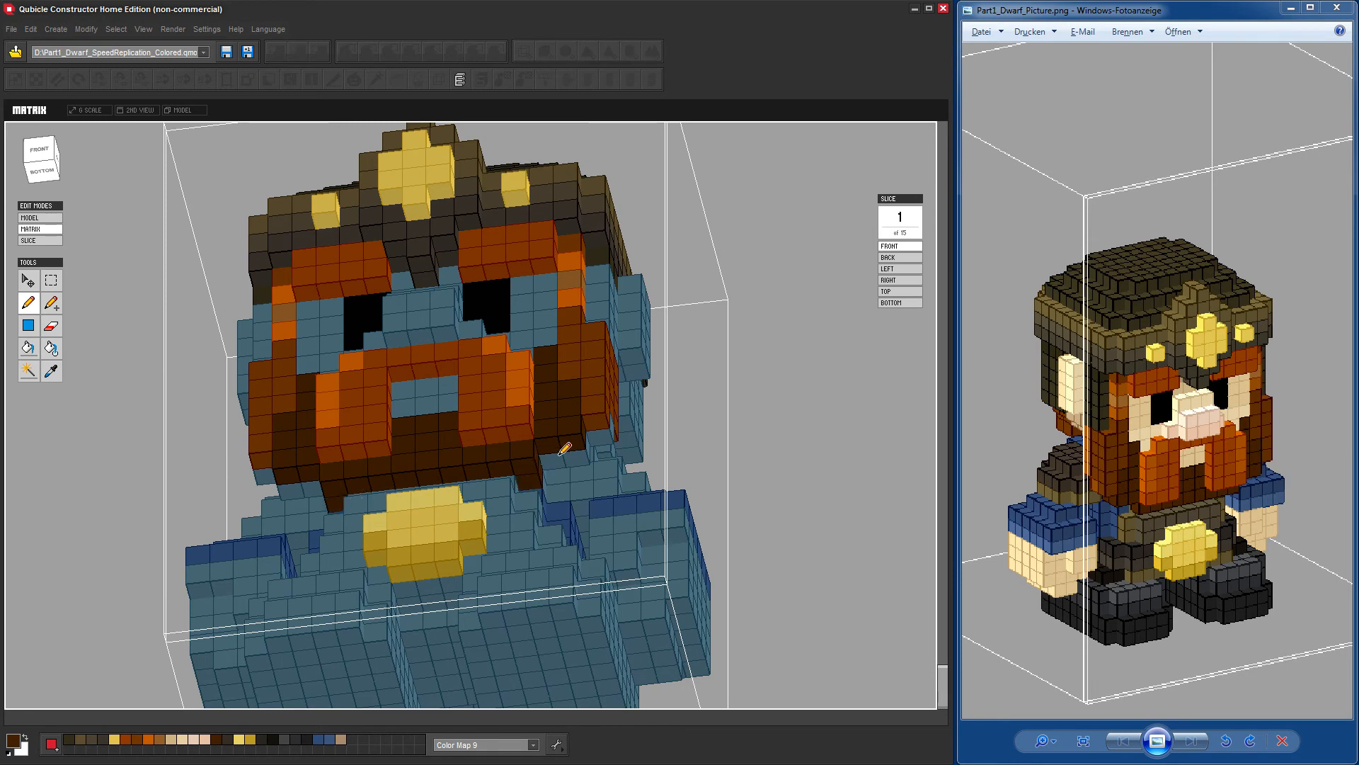
click(584, 455)
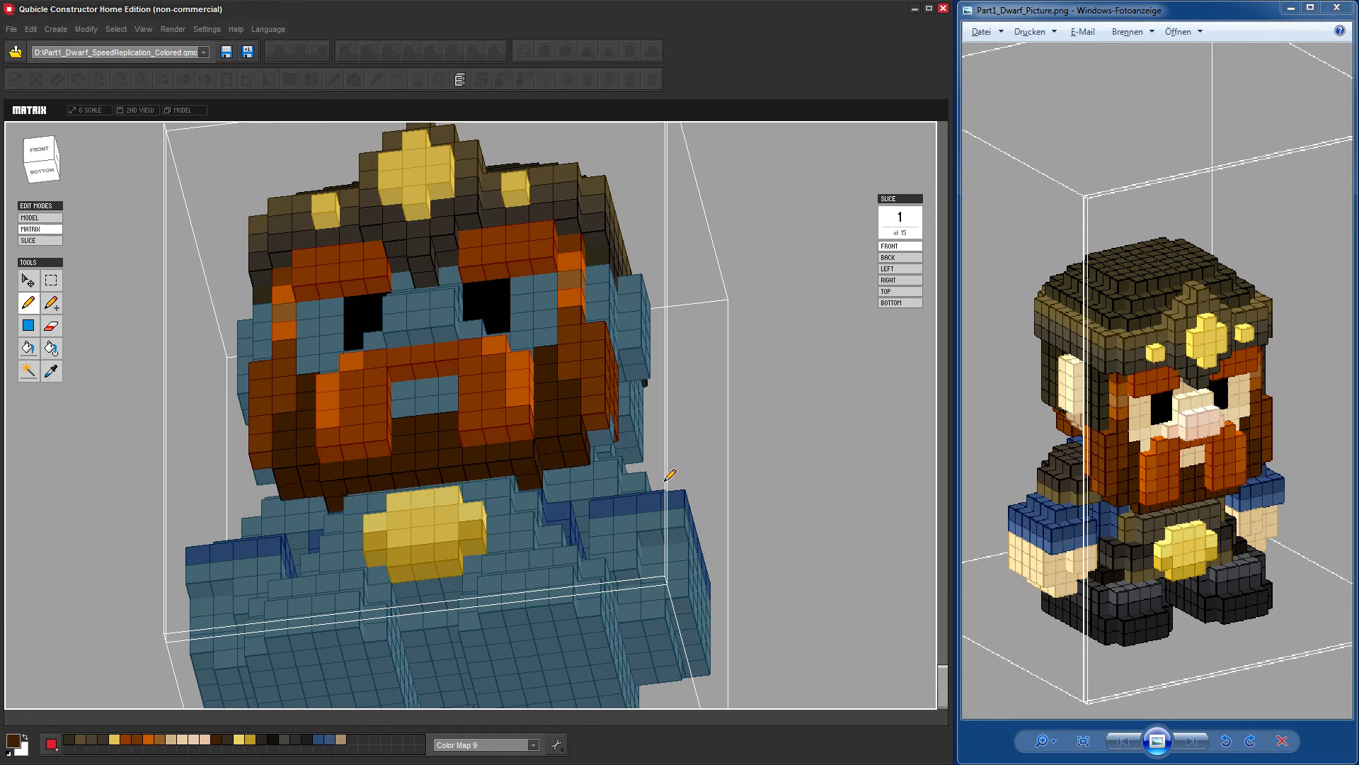
Paint bright orange voxels at the lower back of the beard on both sides, and fill the rear corners in the sampled brown.
right_drag(779, 460, 779, 503)
alt+click(391, 368)
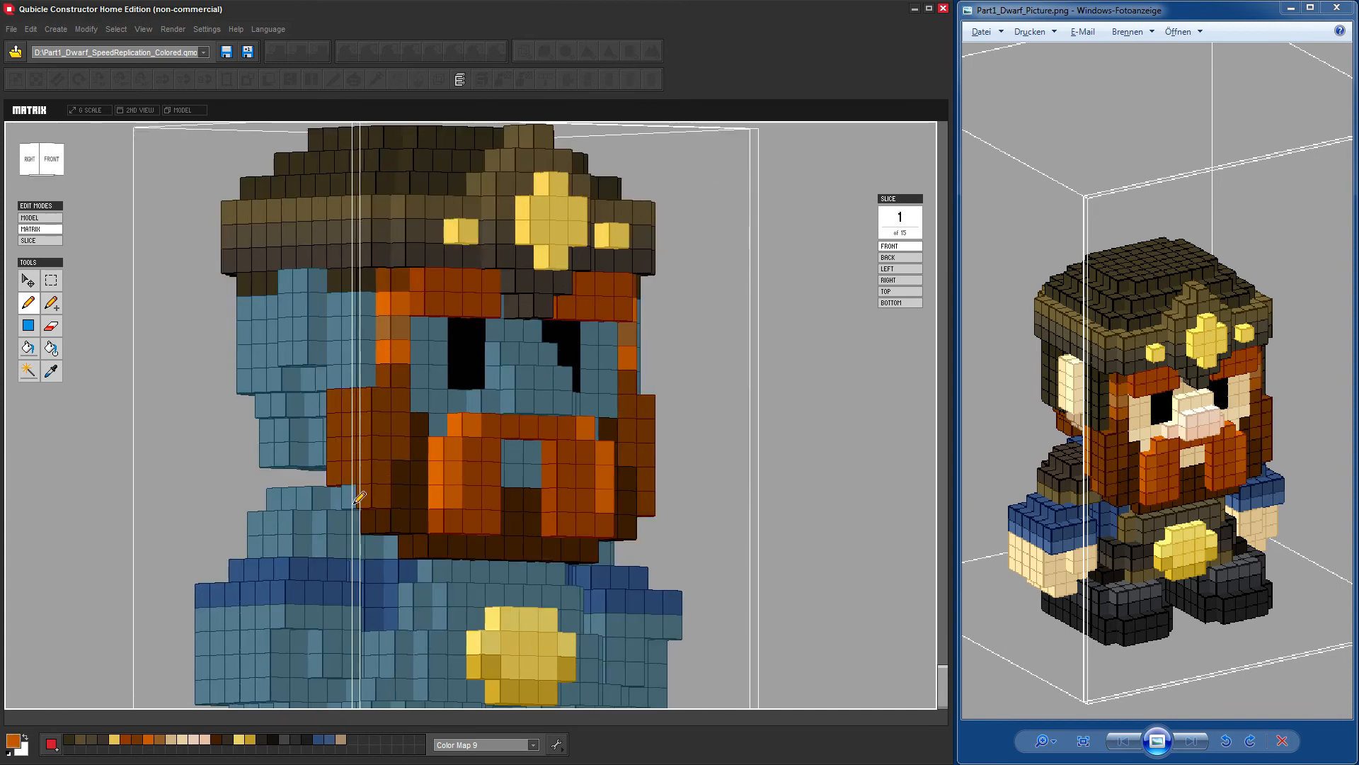
right_drag(780, 558, 451, 455)
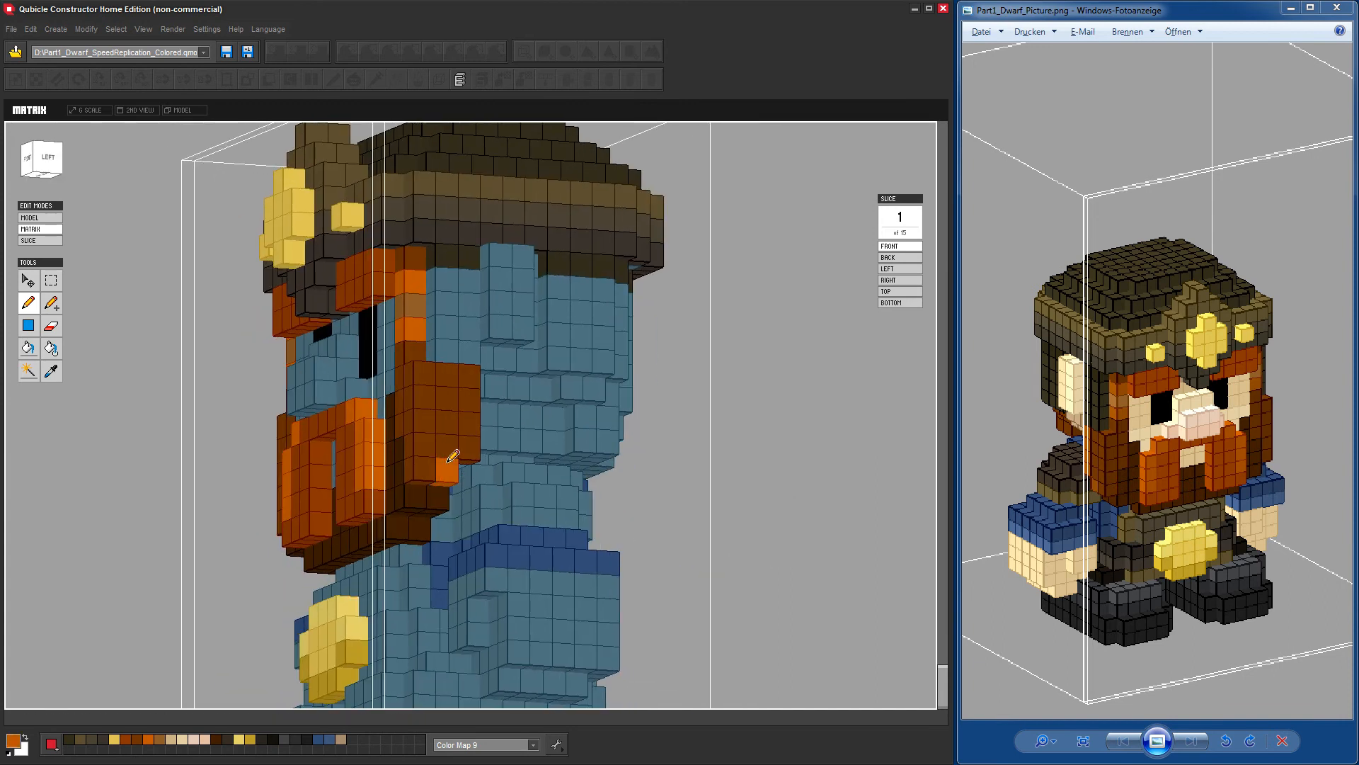
right_drag(680, 513, 938, 519)
alt+click(545, 484)
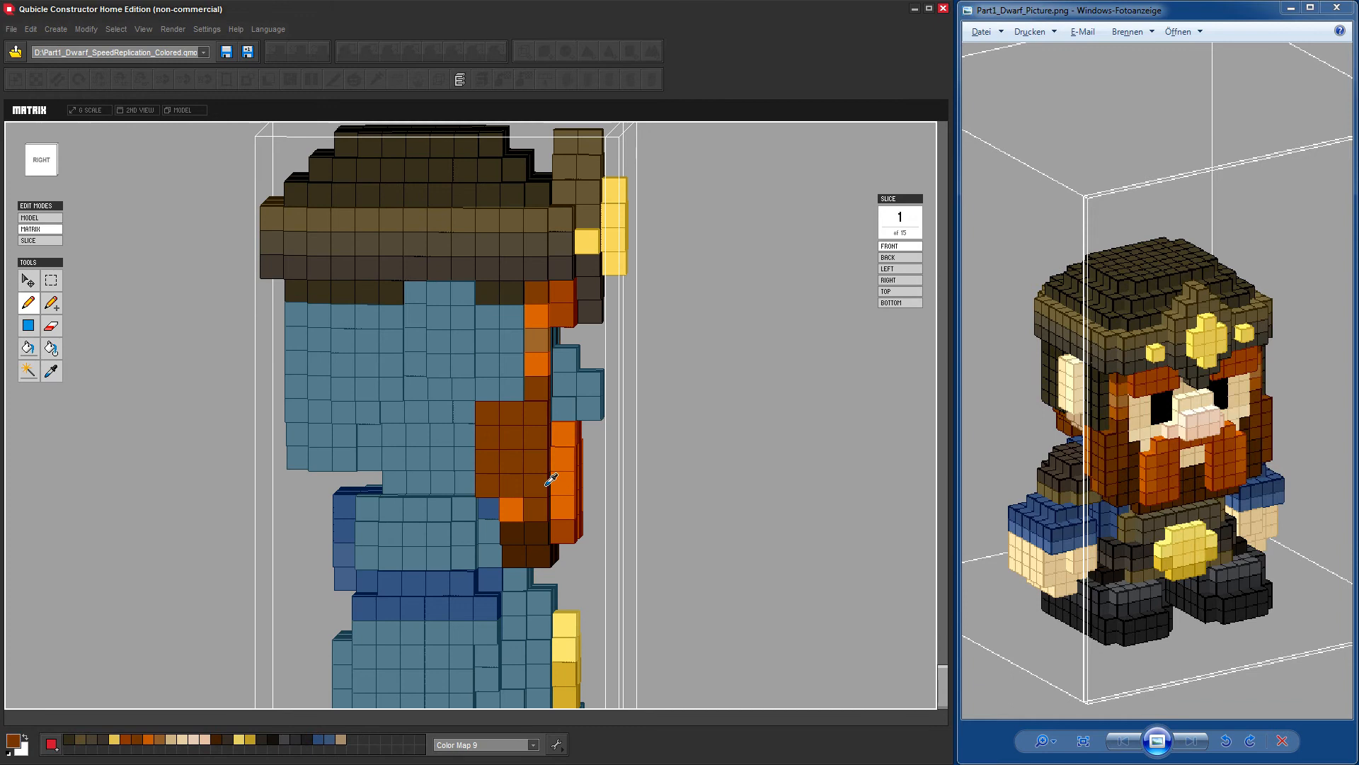
right_drag(710, 506, 612, 472)
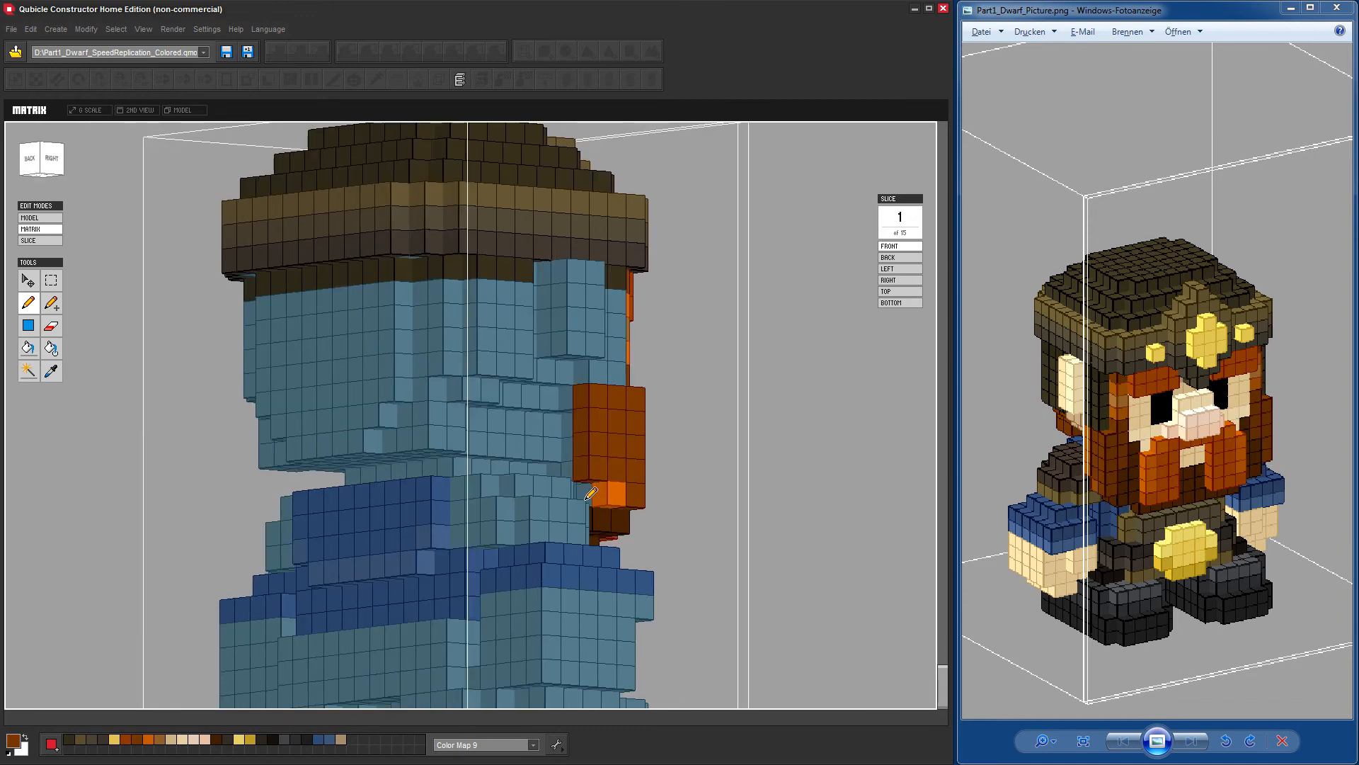
right_drag(774, 510, 330, 492)
click(316, 500)
right_drag(672, 490, 667, 488)
Move the reference picture across to the view of the dwarf's back.
drag(1187, 444, 955, 448)
drag(1234, 455, 1040, 459)
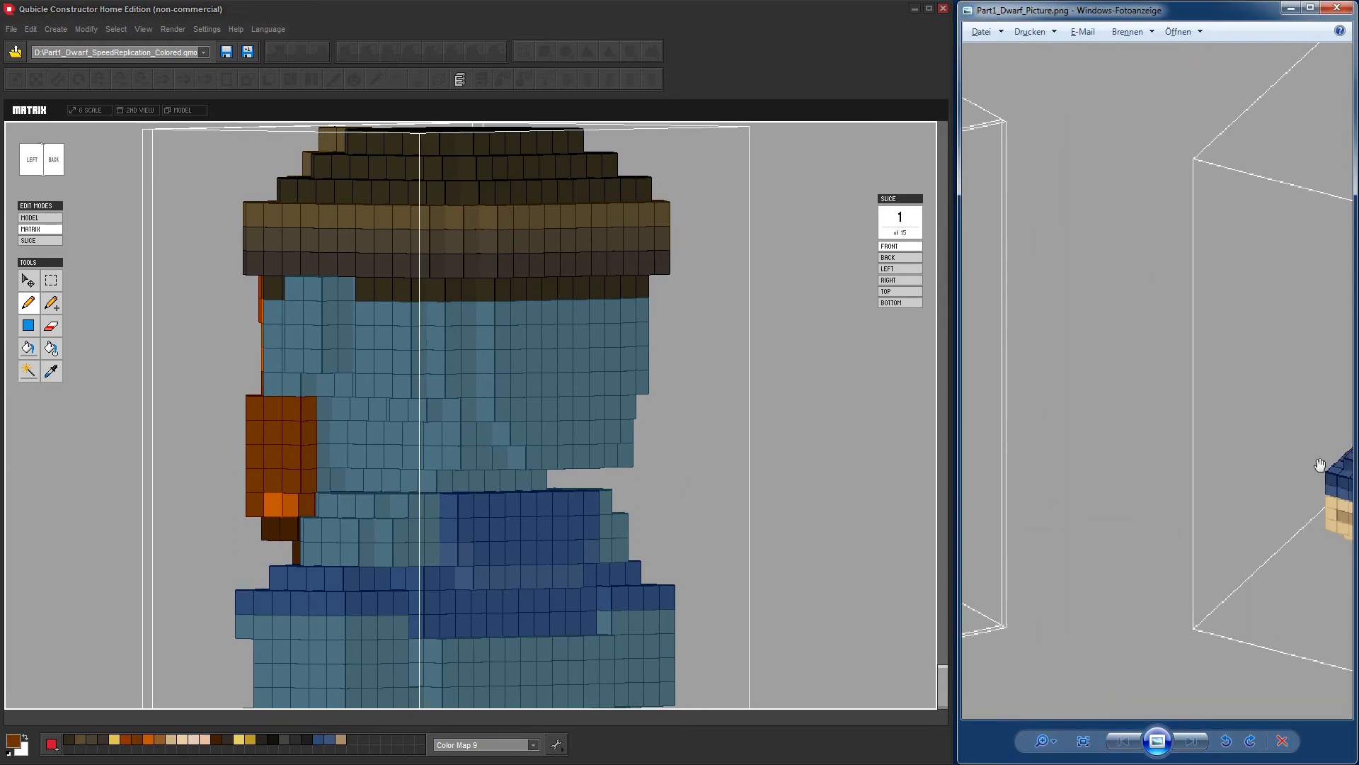
drag(1319, 464, 1041, 472)
drag(1170, 472, 1165, 473)
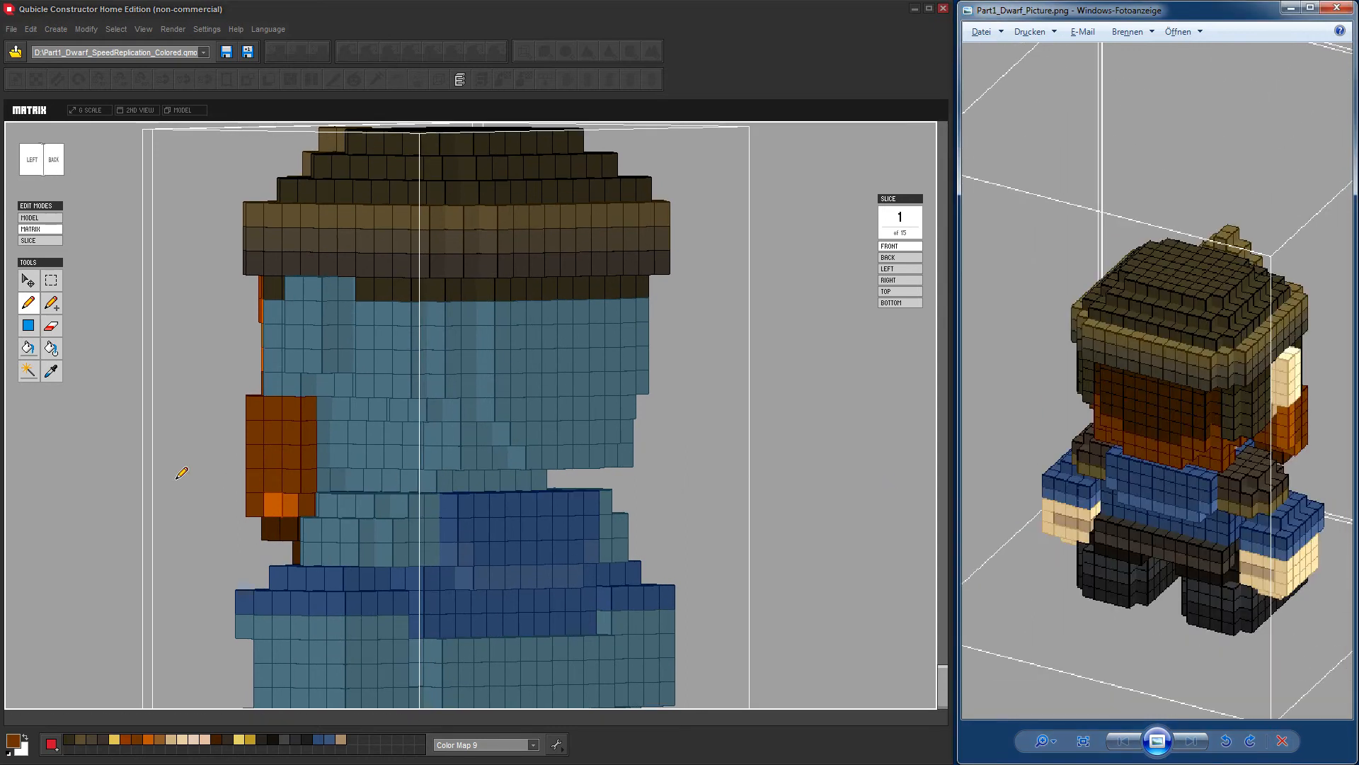
Paint the rear inner voxels of the beard brown on both sides, including the row just above the shoulders.
right_drag(179, 467, 121, 468)
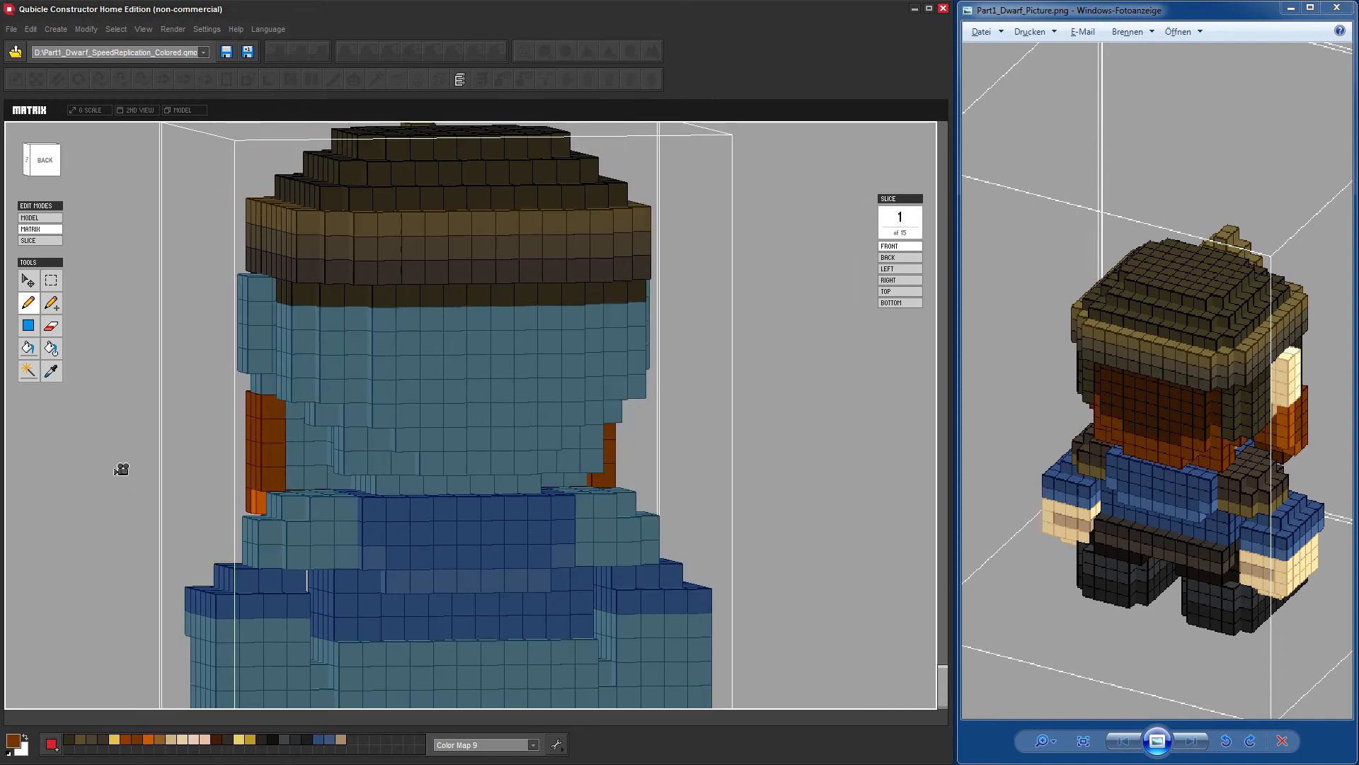
right_drag(794, 530, 747, 521)
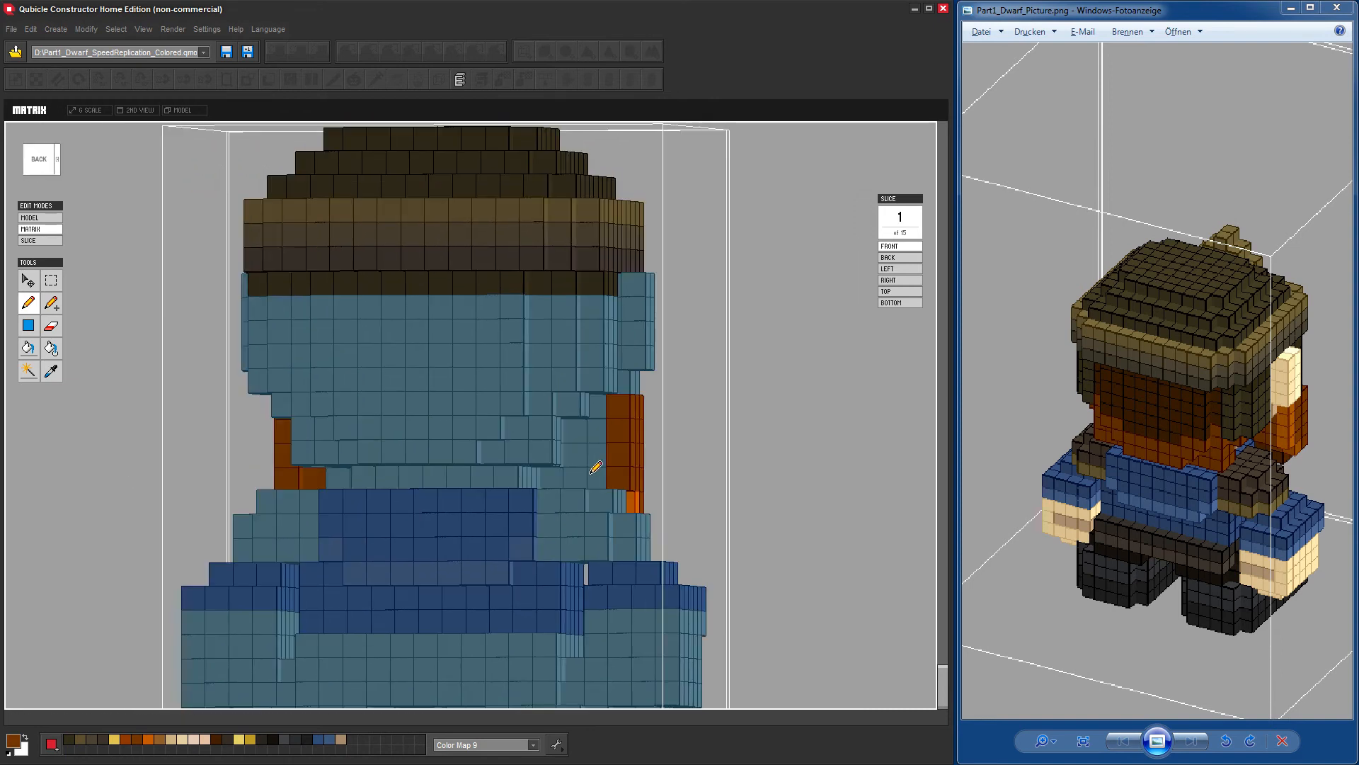
drag(602, 482, 549, 480)
click(599, 462)
right_drag(773, 509, 825, 509)
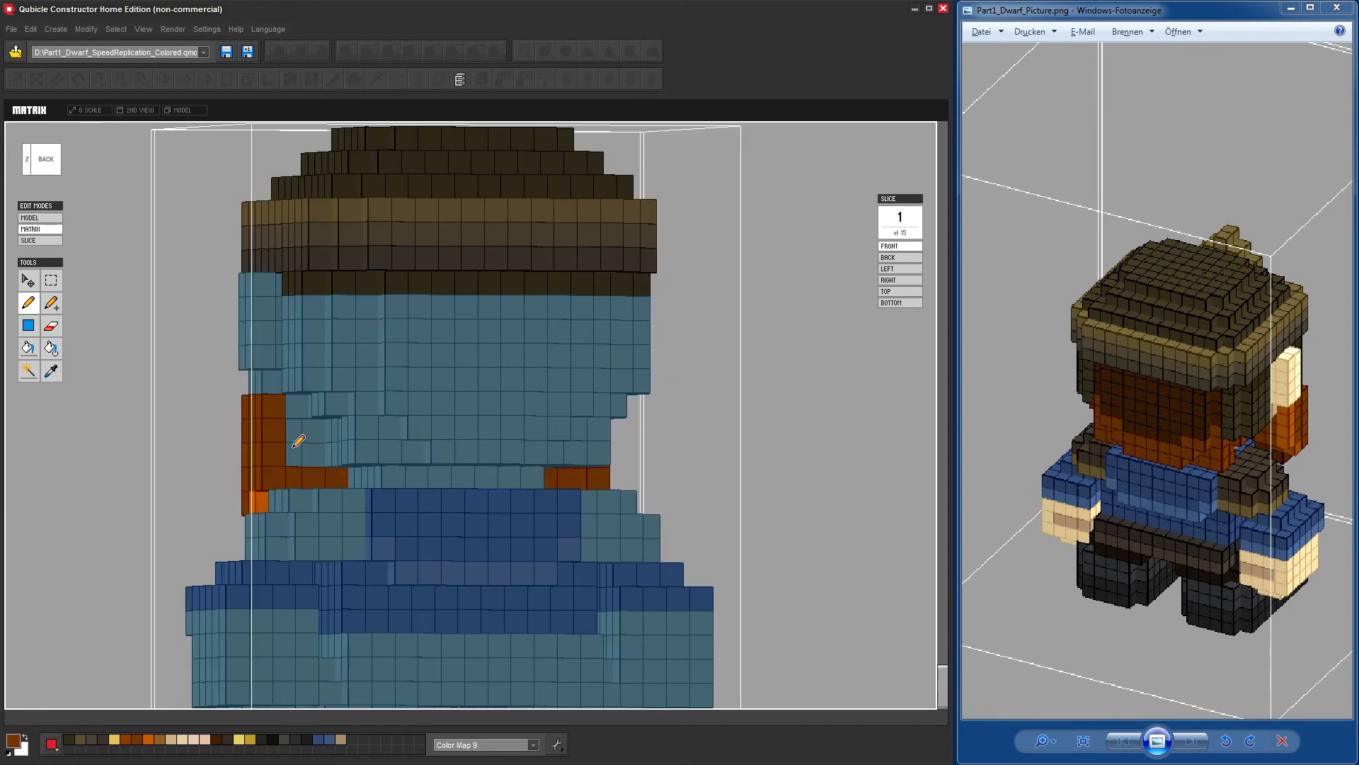
drag(314, 452, 294, 447)
click(294, 433)
right_drag(765, 499, 742, 494)
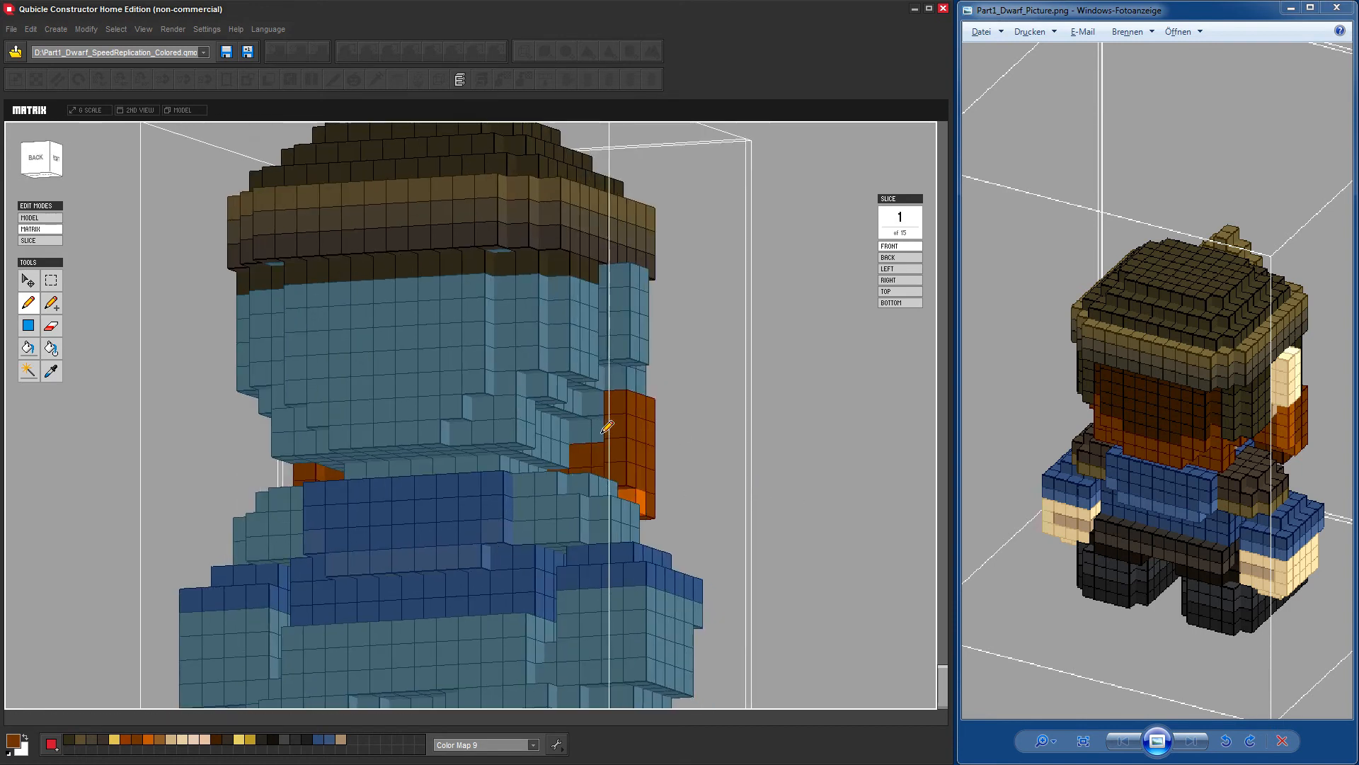
drag(605, 427, 577, 427)
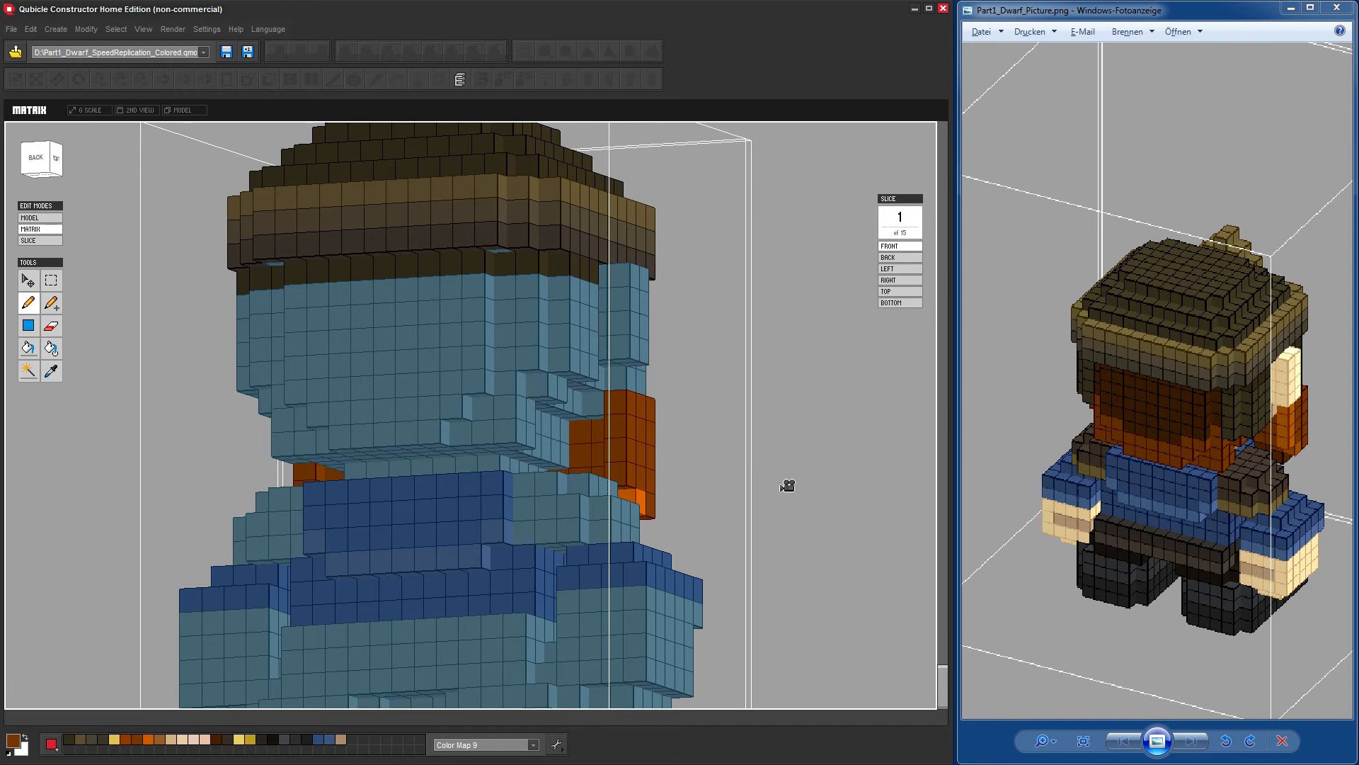
Sample the bright orange and paint the vertical rear edge of the beard on the dwarf's right side with it.
mouse_move(787, 486)
right_down()
mouse_move(802, 435)
mouse_move(680, 453)
mouse_move(763, 433)
right_up()
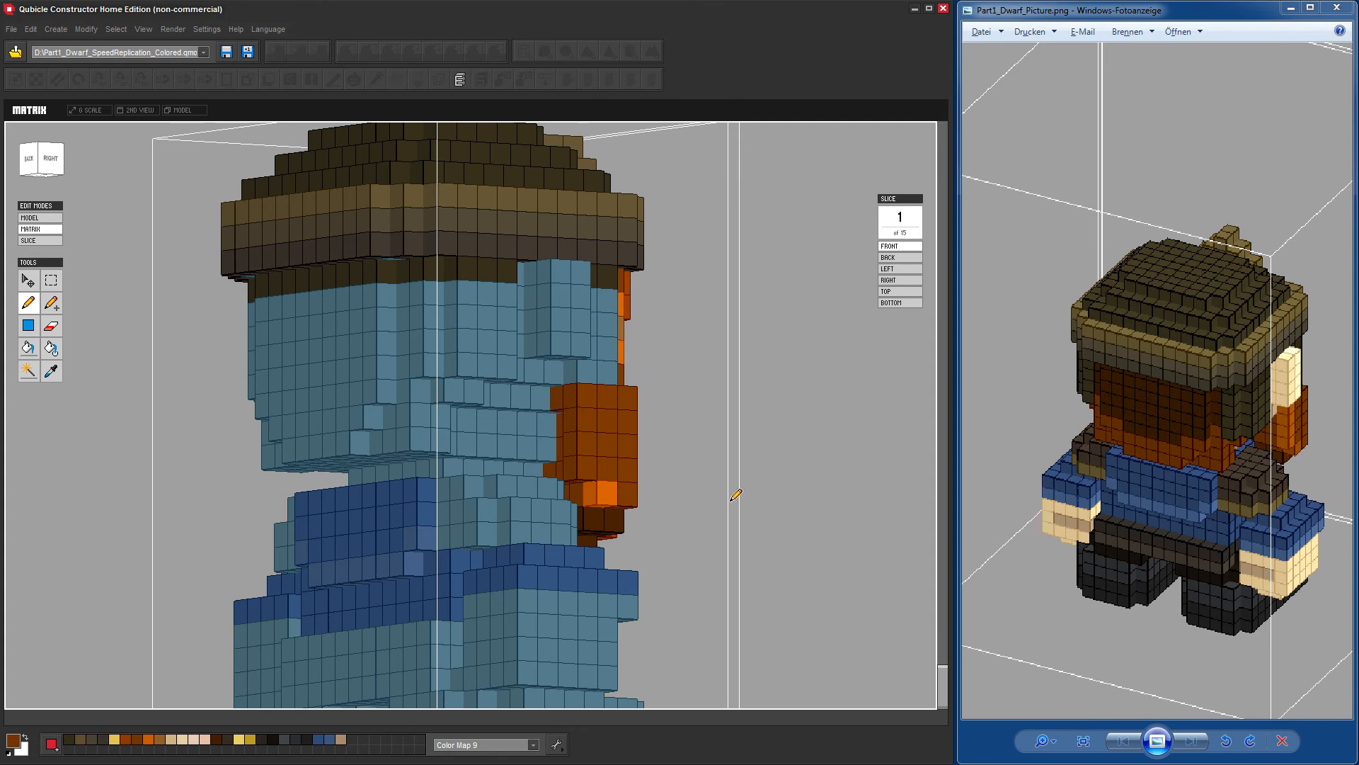
right_drag(736, 494, 738, 490)
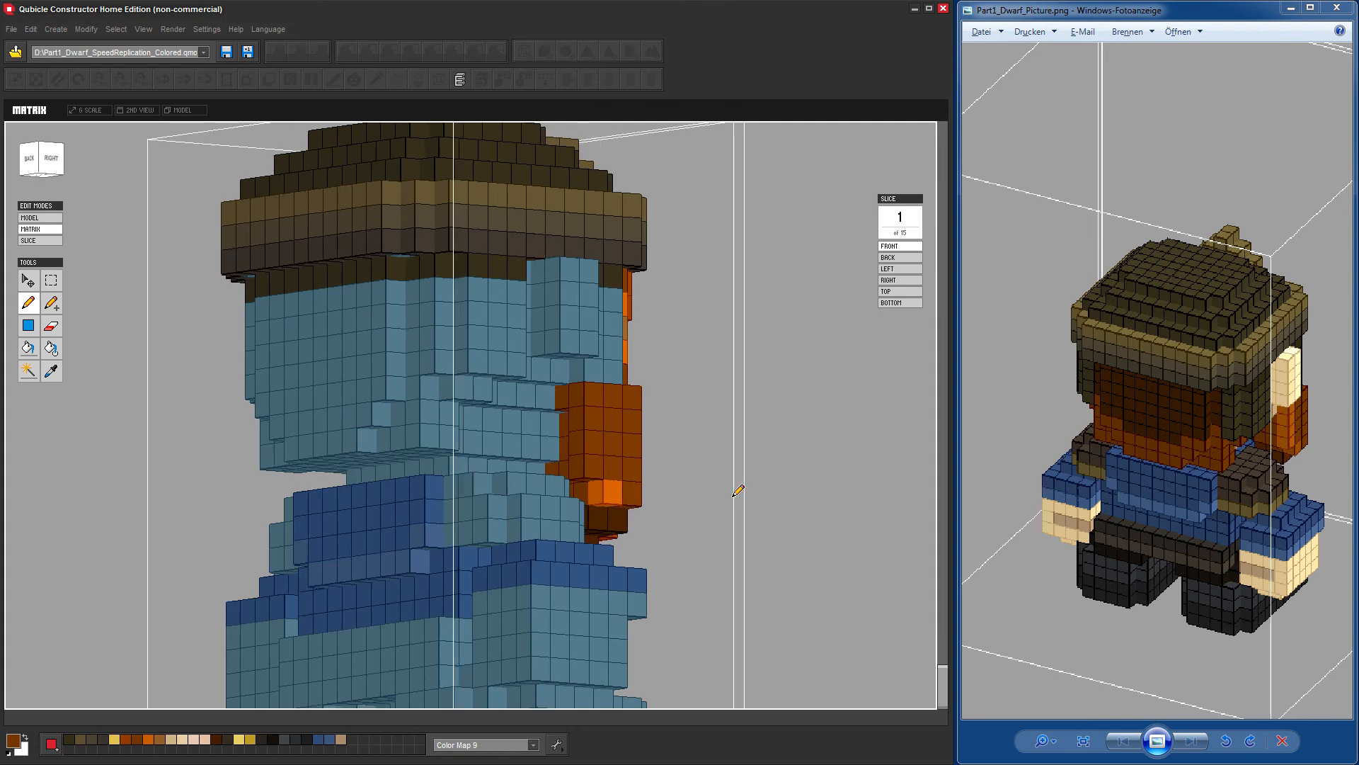
alt+click(618, 492)
drag(595, 463, 587, 404)
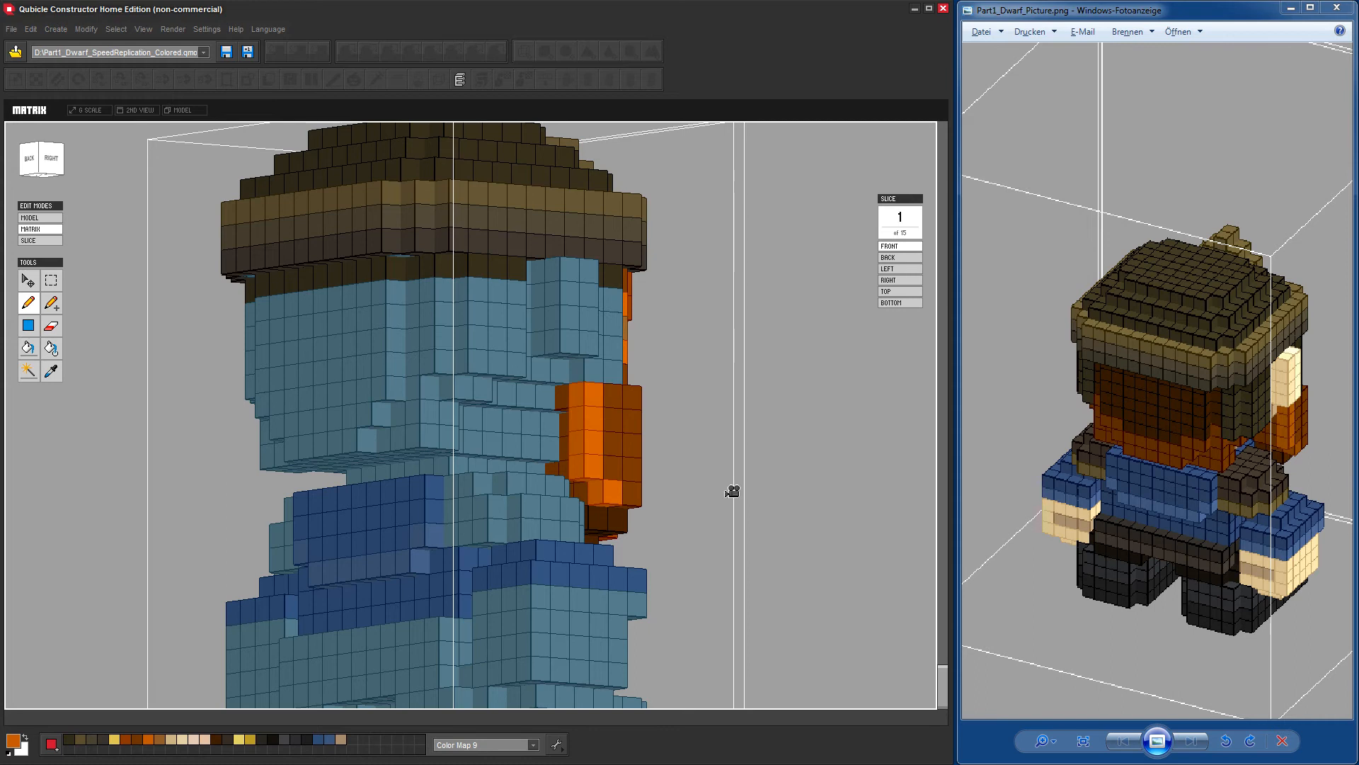
right_drag(732, 491, 771, 495)
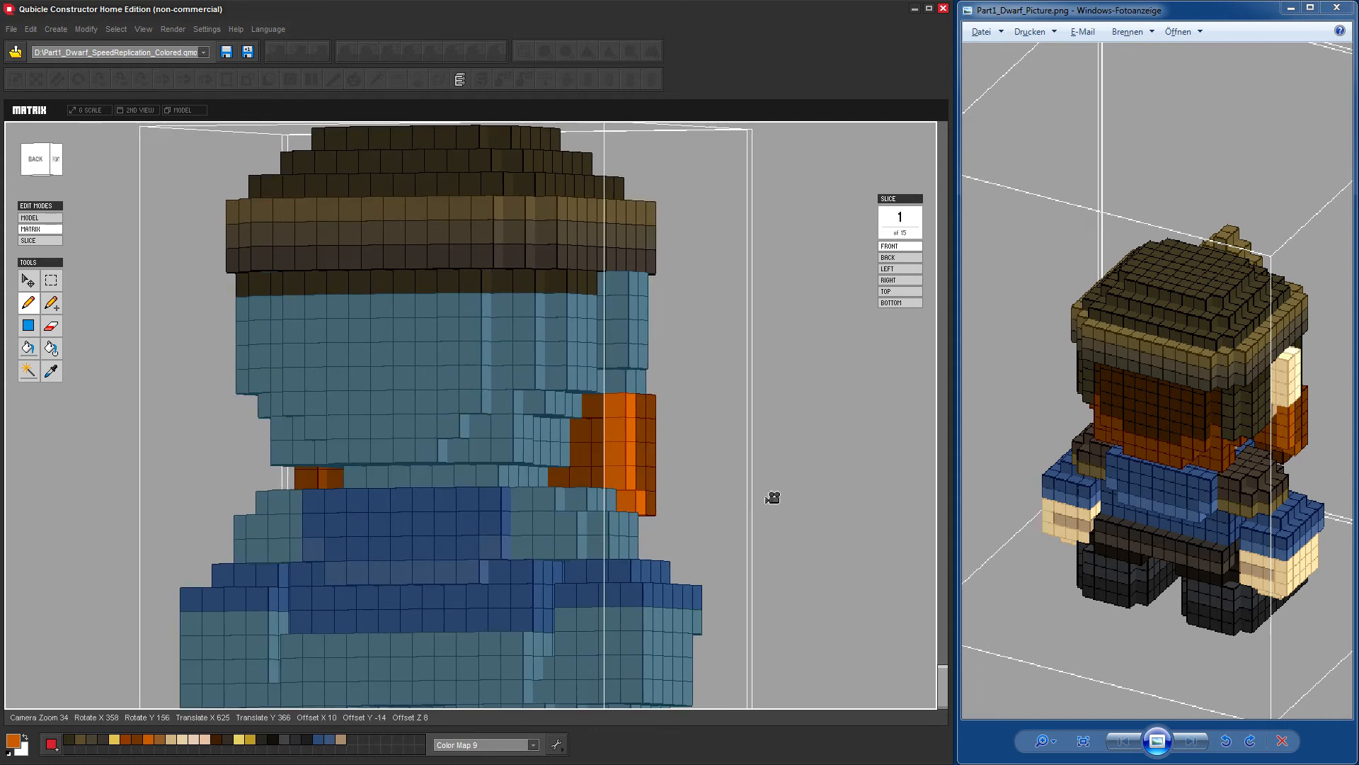
Paint the matching vertical rear edge of the beard on the dwarf's left side in bright orange.
click(52, 328)
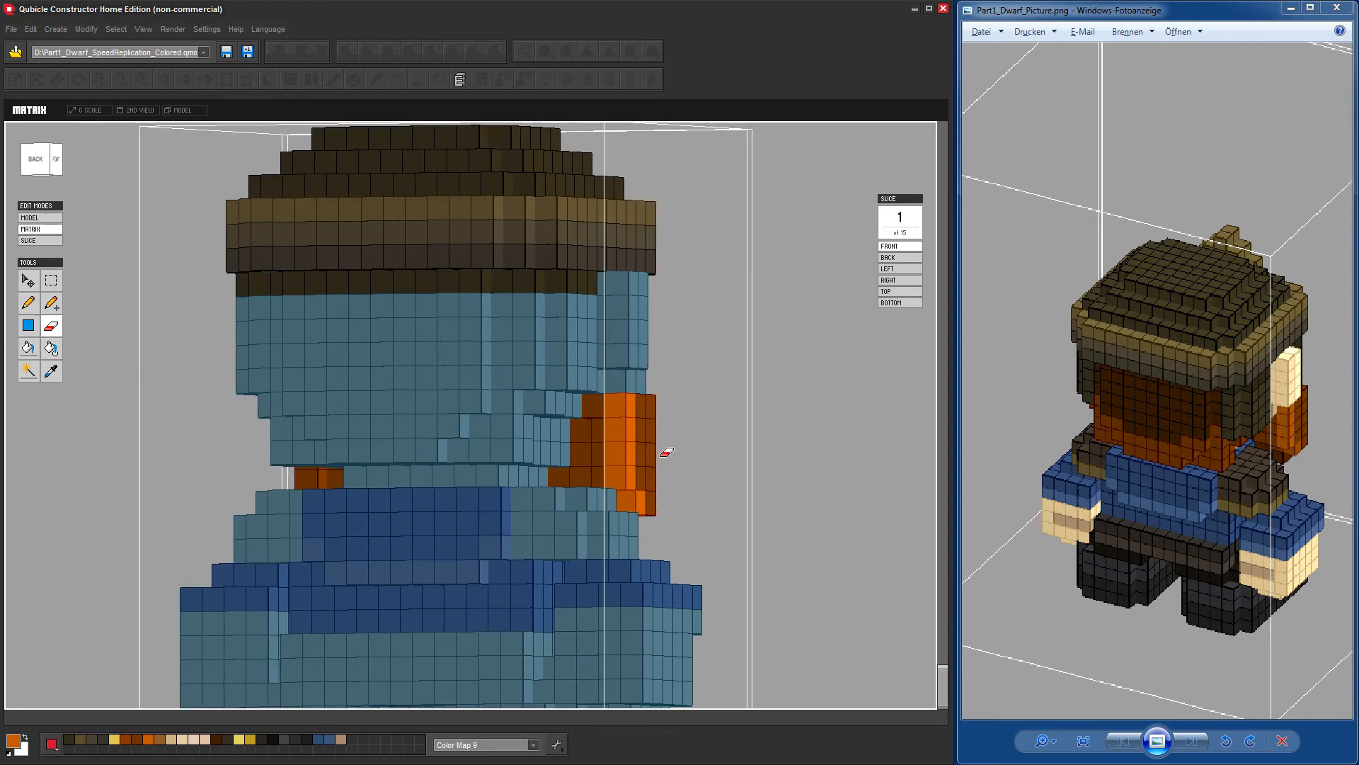
right_drag(750, 500, 938, 521)
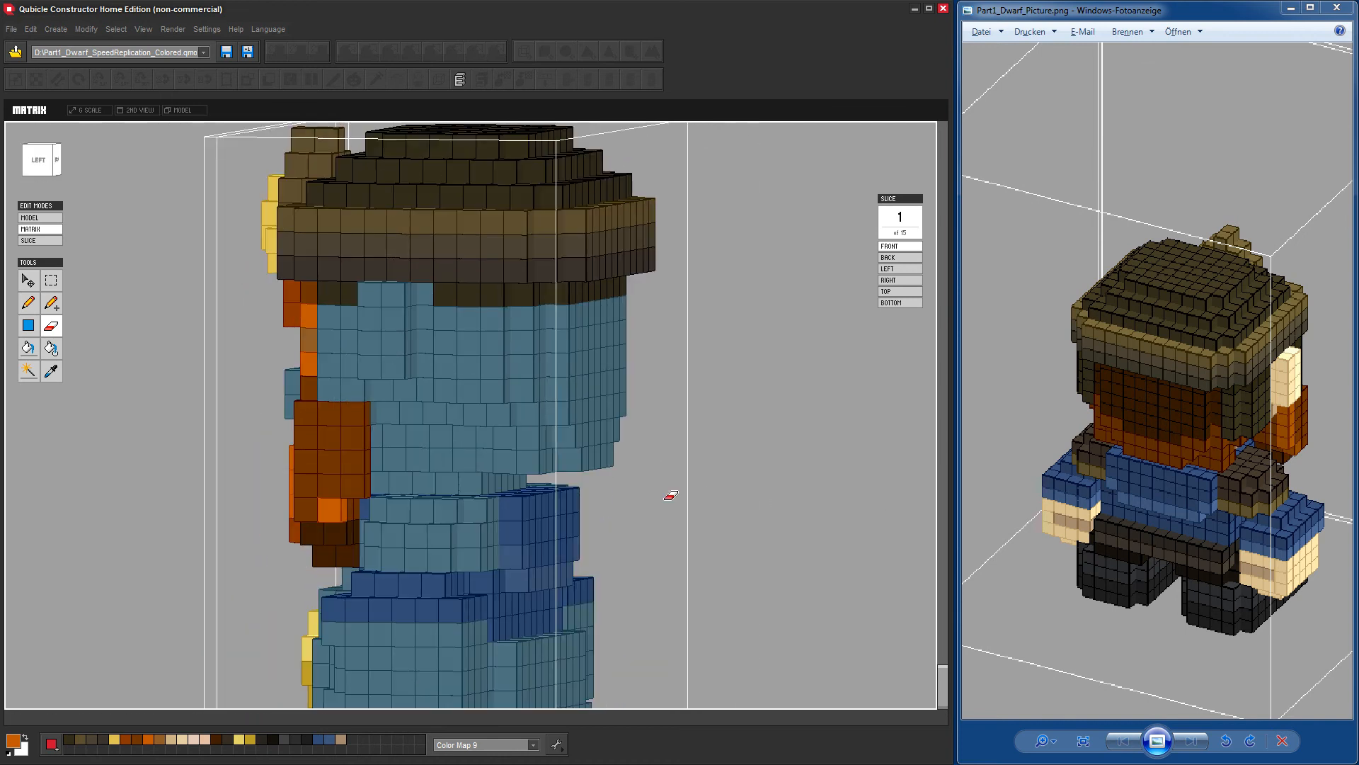
click(351, 414)
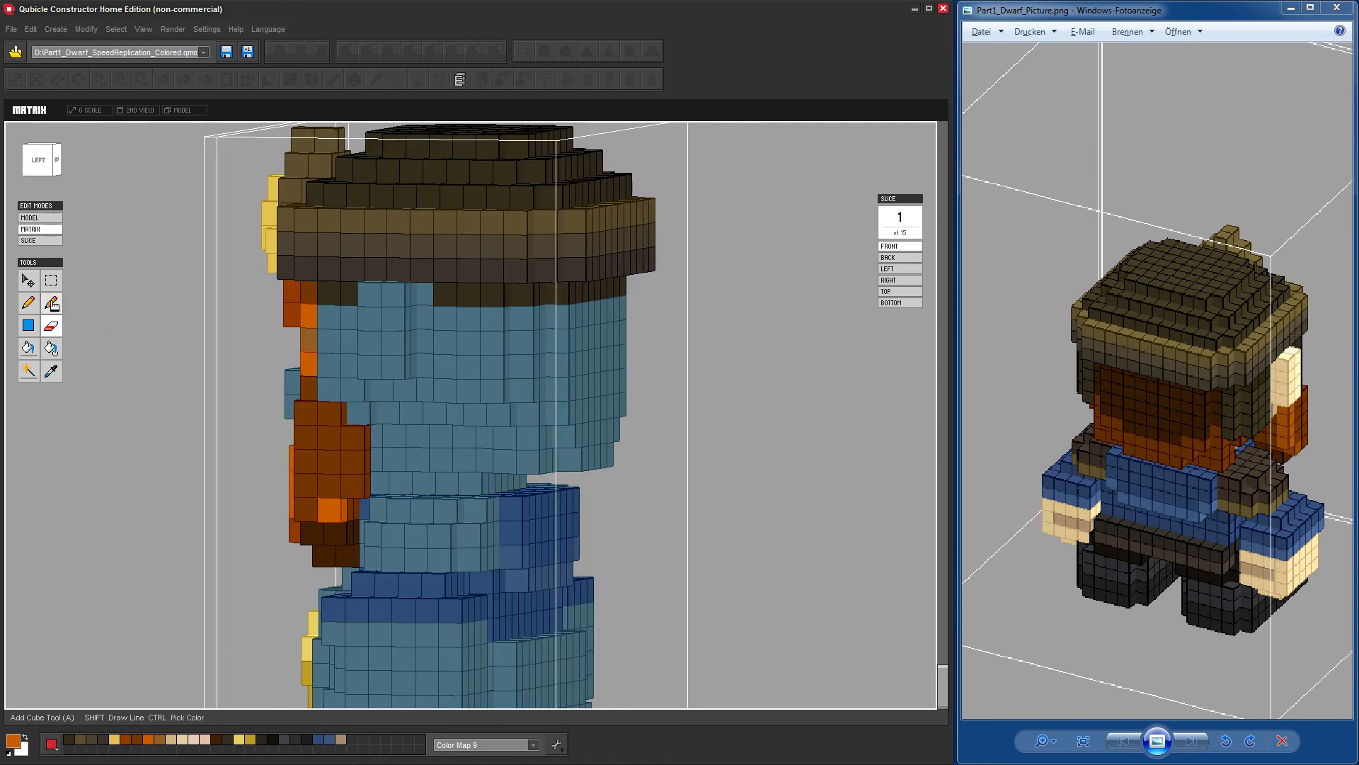
click(28, 302)
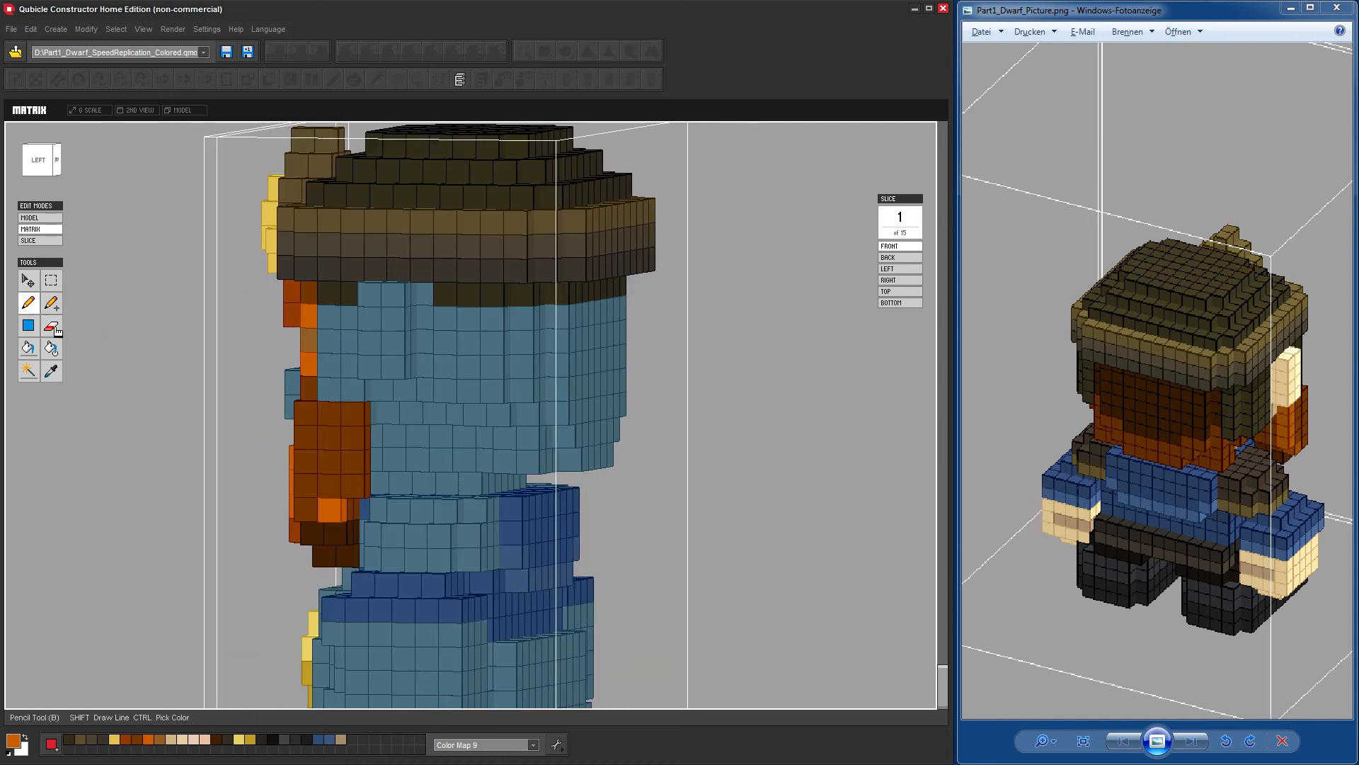
click(355, 413)
right_drag(696, 515, 818, 498)
Sample the beard's darkest brown and fill the centre of the back of the head below the helmet, narrowing it in the lowest row.
drag(1239, 504, 1212, 444)
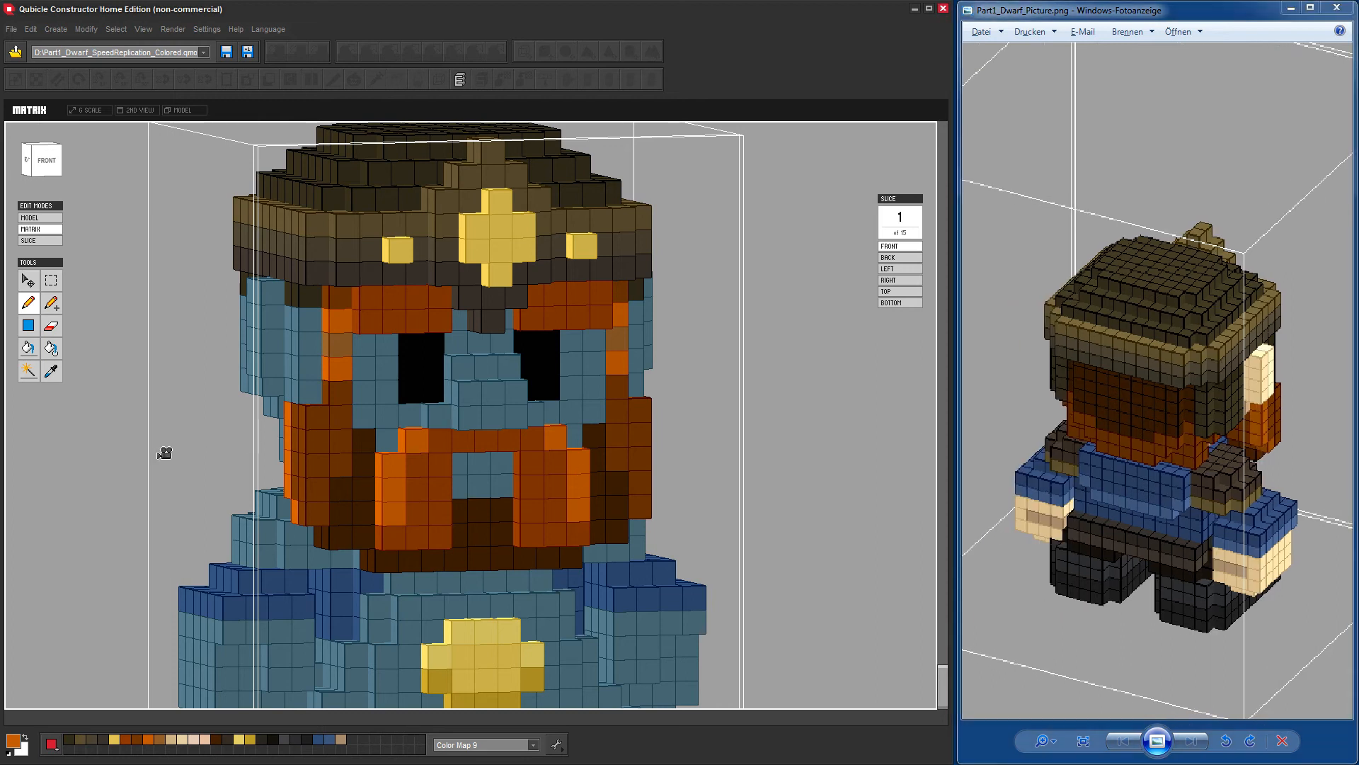
right_drag(163, 452, 267, 456)
alt+click(497, 544)
mouse_move(658, 512)
right_down()
mouse_move(835, 498)
mouse_move(836, 533)
mouse_move(819, 529)
right_up()
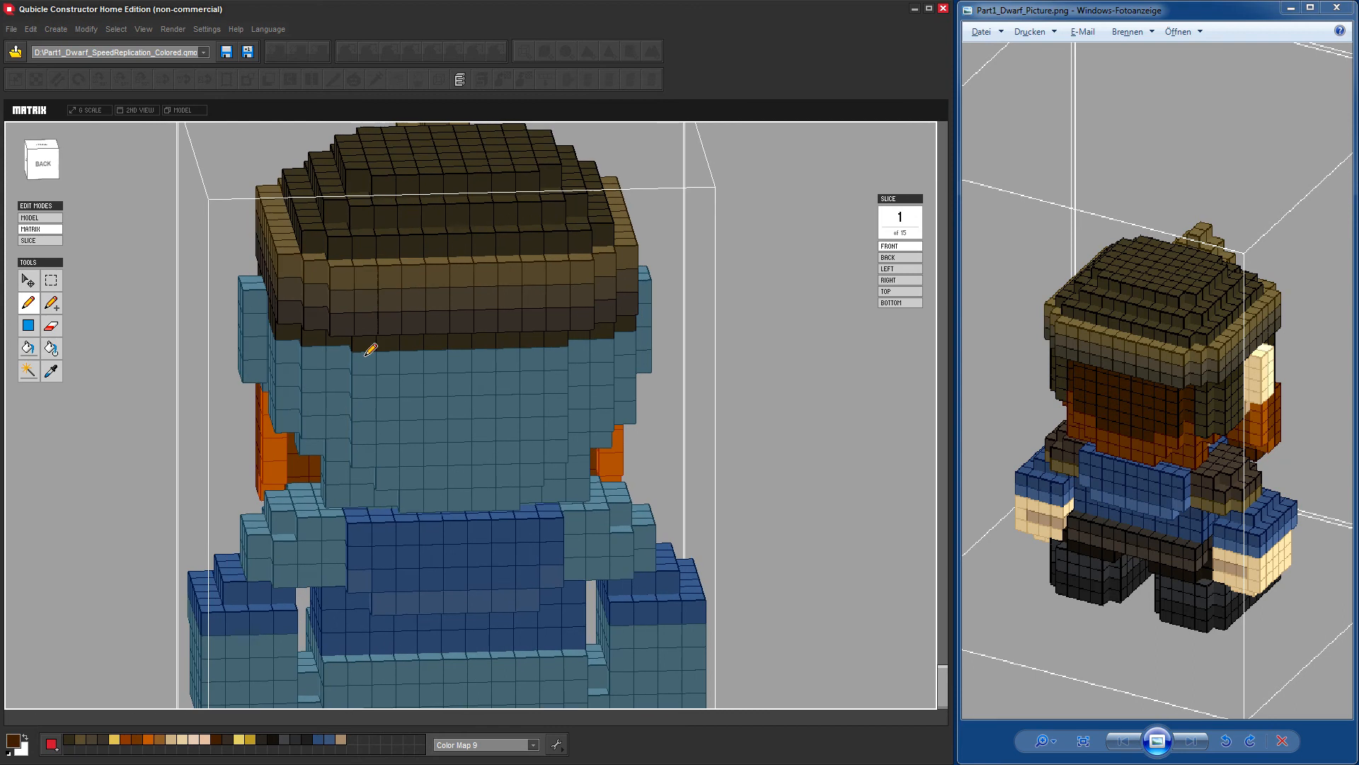
click(335, 359)
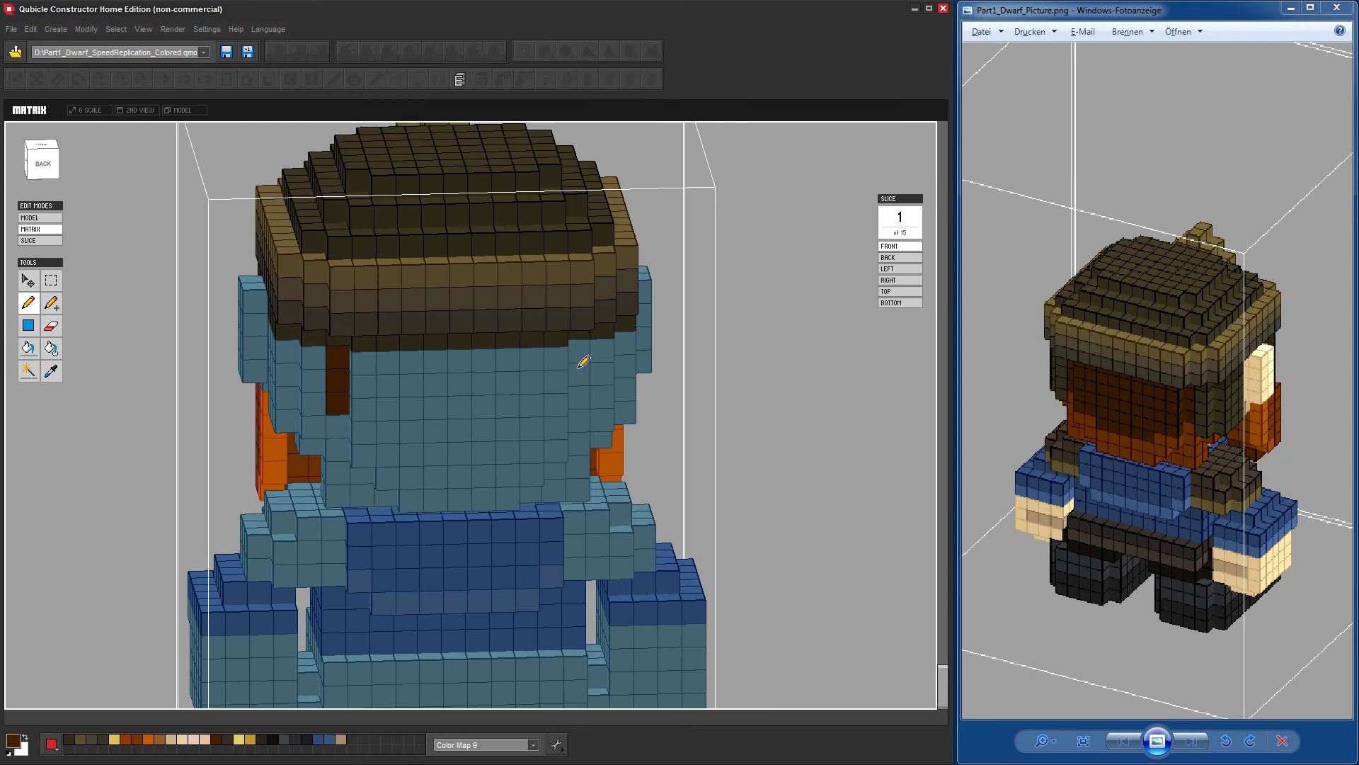
mouse_move(575, 359)
mouse_down()
mouse_move(583, 389)
mouse_move(562, 378)
mouse_move(565, 348)
mouse_move(449, 352)
mouse_move(357, 371)
mouse_move(368, 387)
mouse_up()
mouse_move(540, 384)
mouse_down()
mouse_move(538, 398)
mouse_move(362, 410)
mouse_move(563, 422)
mouse_up()
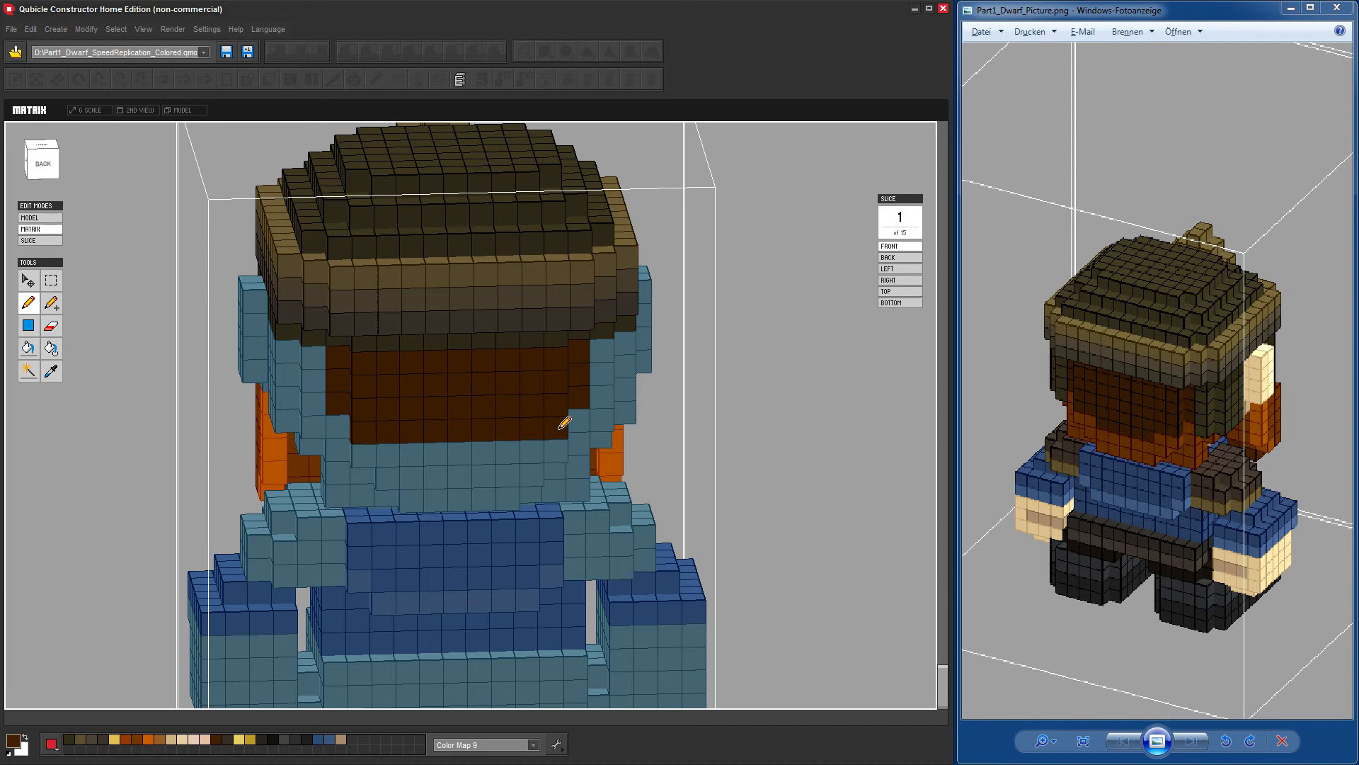
click(499, 451)
drag(425, 451, 426, 451)
mouse_move(608, 462)
right_down()
mouse_move(722, 461)
mouse_move(595, 454)
right_up()
Paint a lighter brown border beneath and around the lower corners of the dark patch on the back of the head.
right_drag(752, 475, 768, 470)
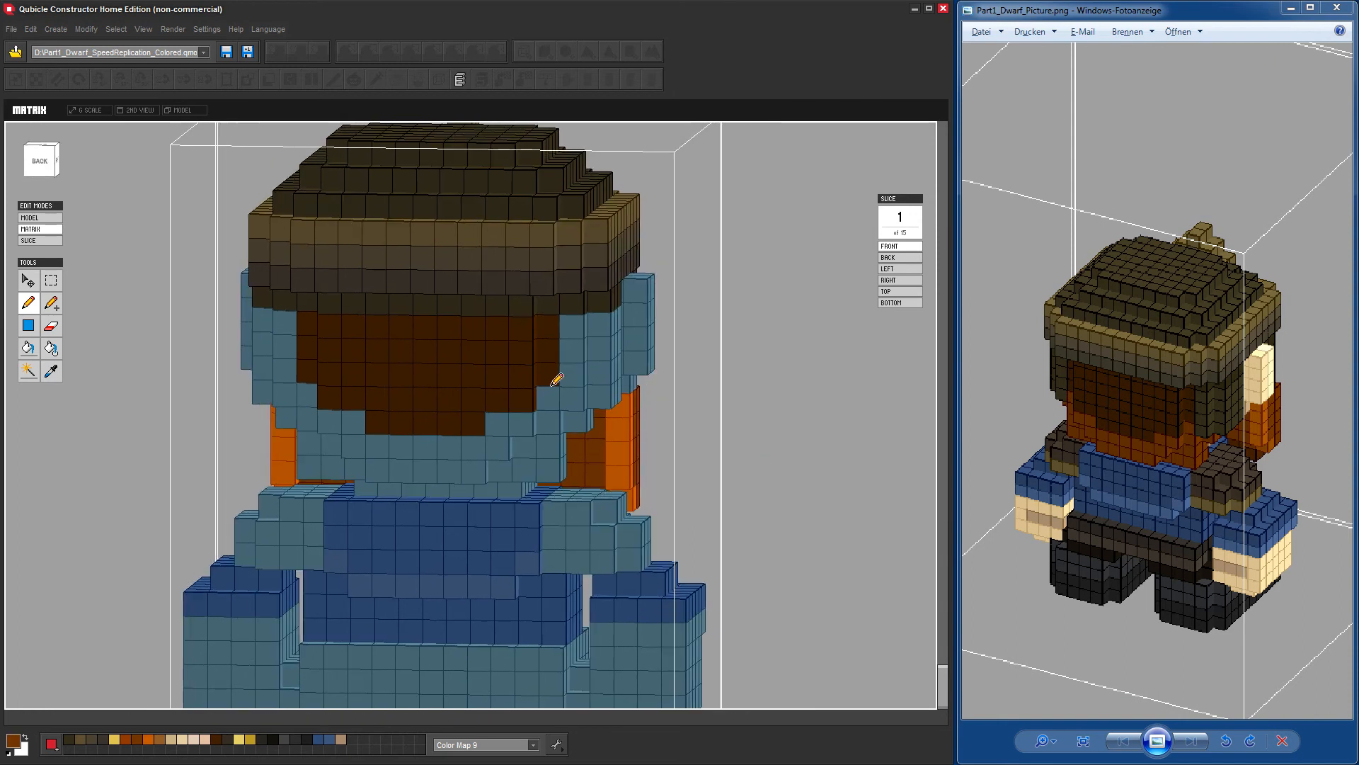
click(561, 400)
key(ctrl+z)
mouse_move(545, 416)
mouse_down()
mouse_move(494, 422)
mouse_move(506, 434)
mouse_move(495, 452)
mouse_up()
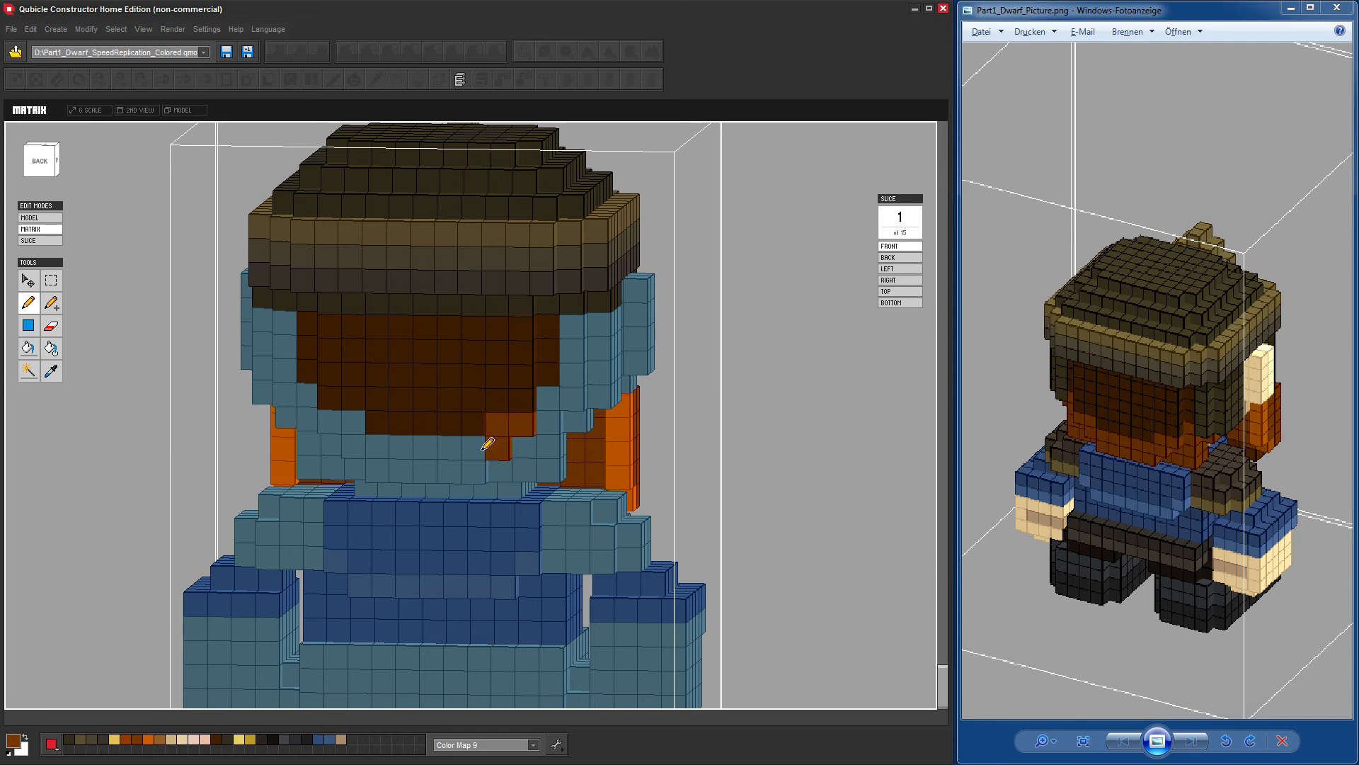
drag(350, 449, 336, 422)
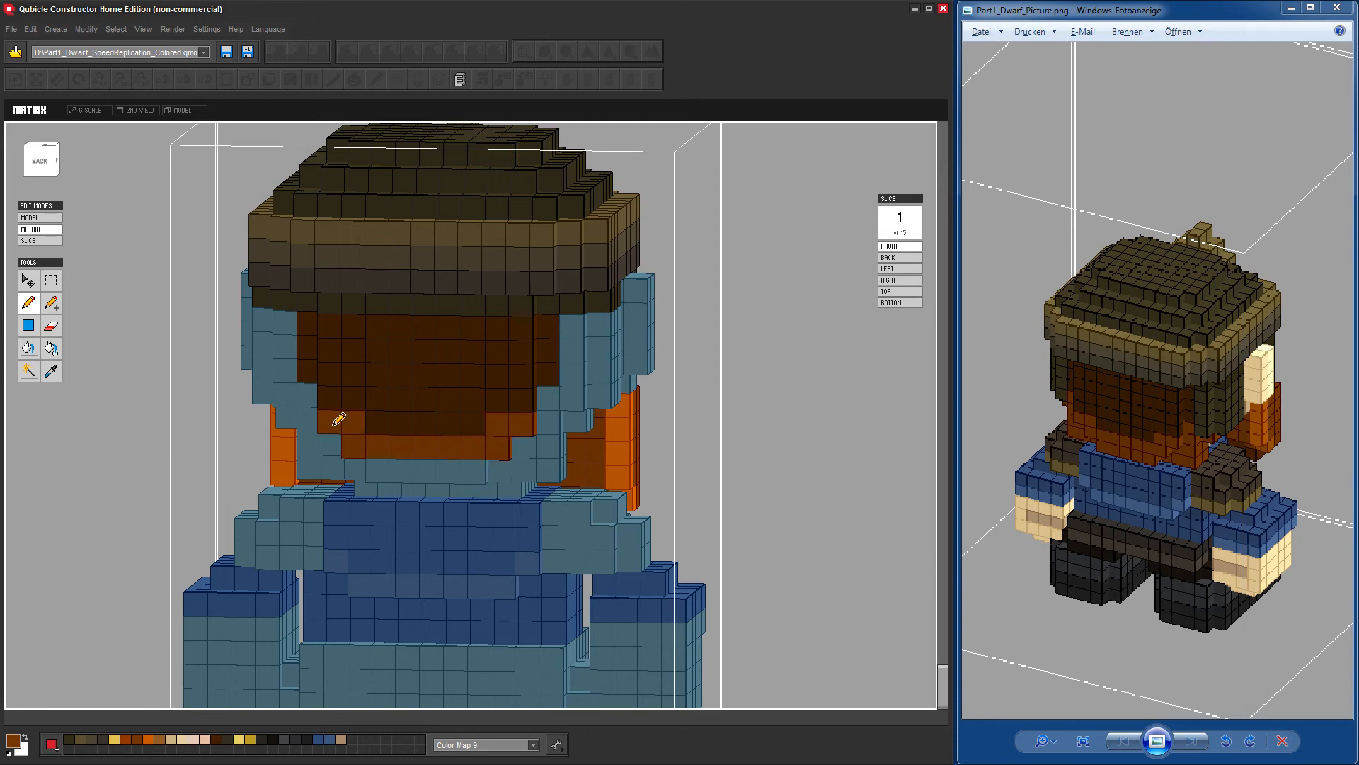
click(474, 474)
drag(381, 468, 463, 468)
Paint the underside, stepped edges and side corners of the hair at the back of the head in the same brown.
right_drag(770, 448, 775, 446)
click(599, 447)
drag(383, 439, 352, 439)
right_drag(586, 475, 588, 445)
click(347, 417)
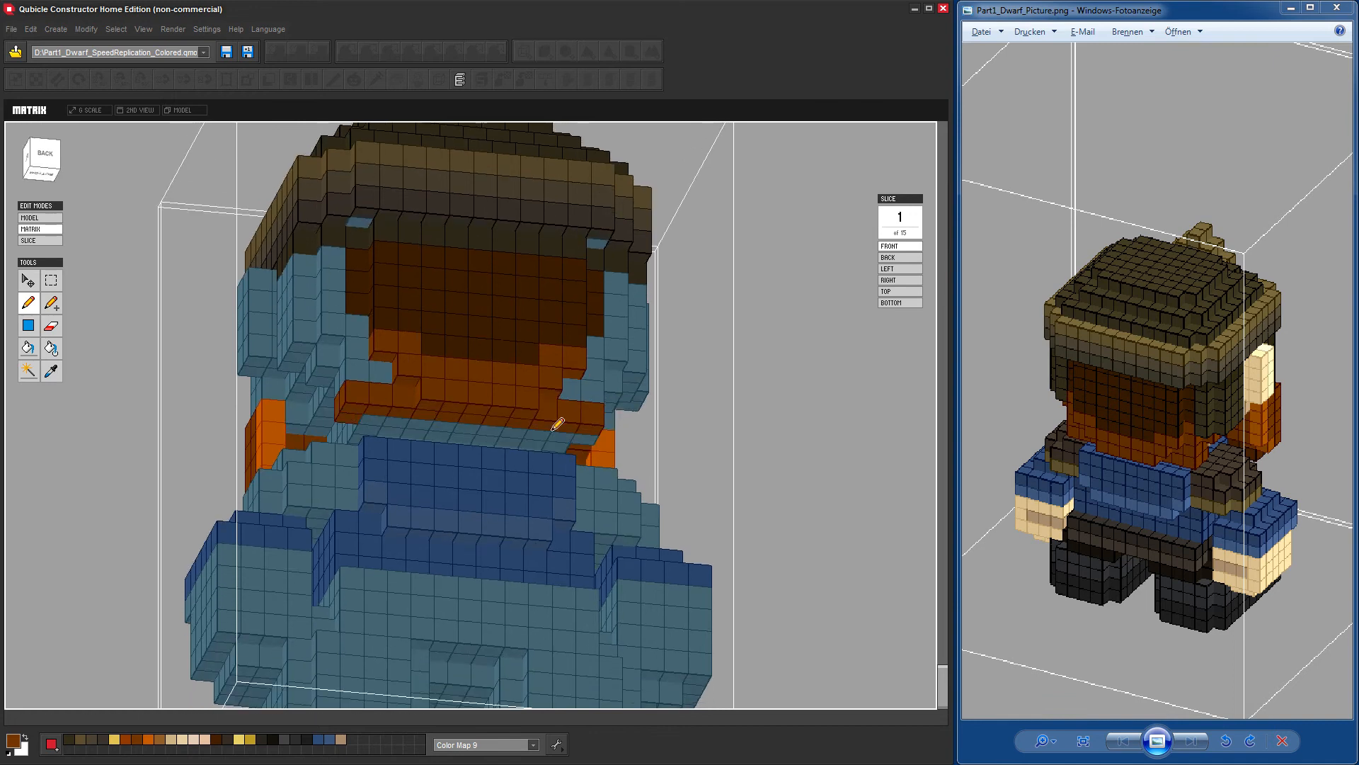
shift+click(590, 443)
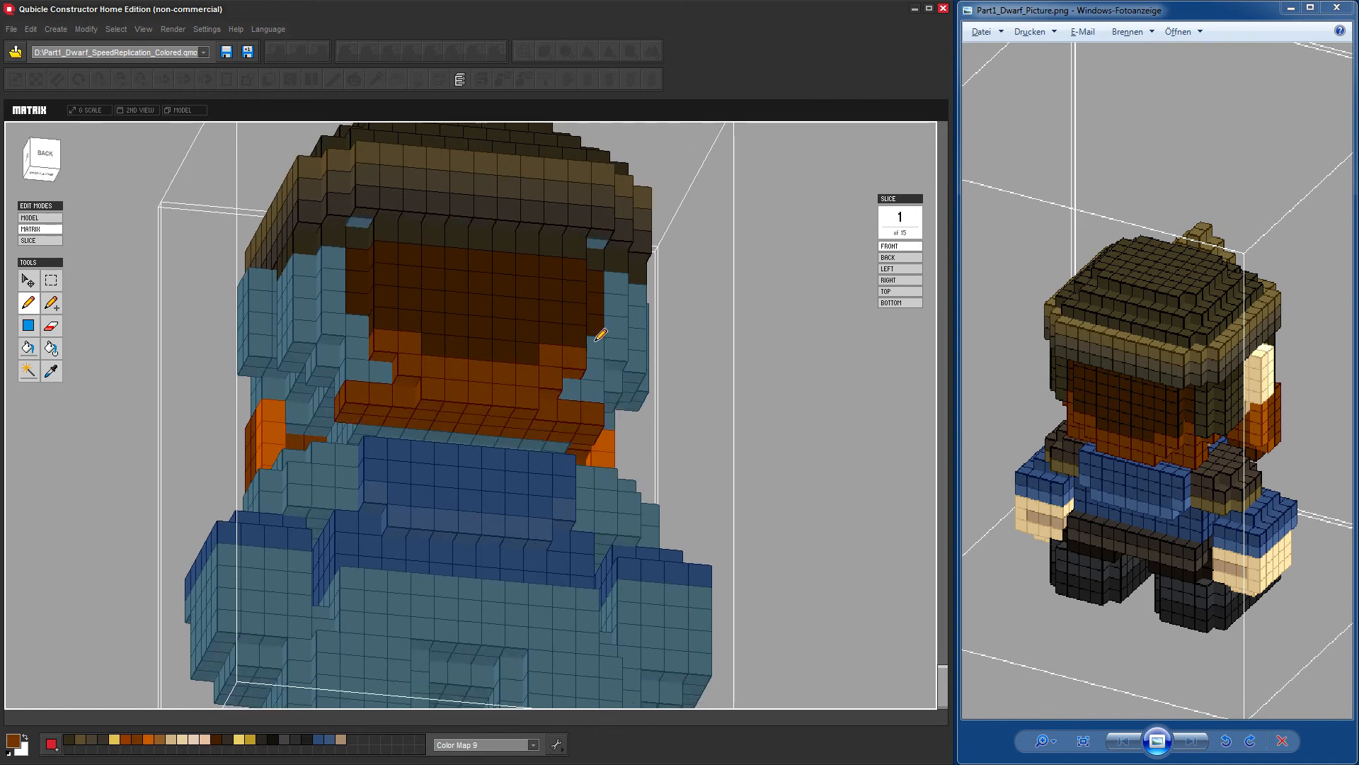
drag(600, 334, 576, 385)
click(369, 376)
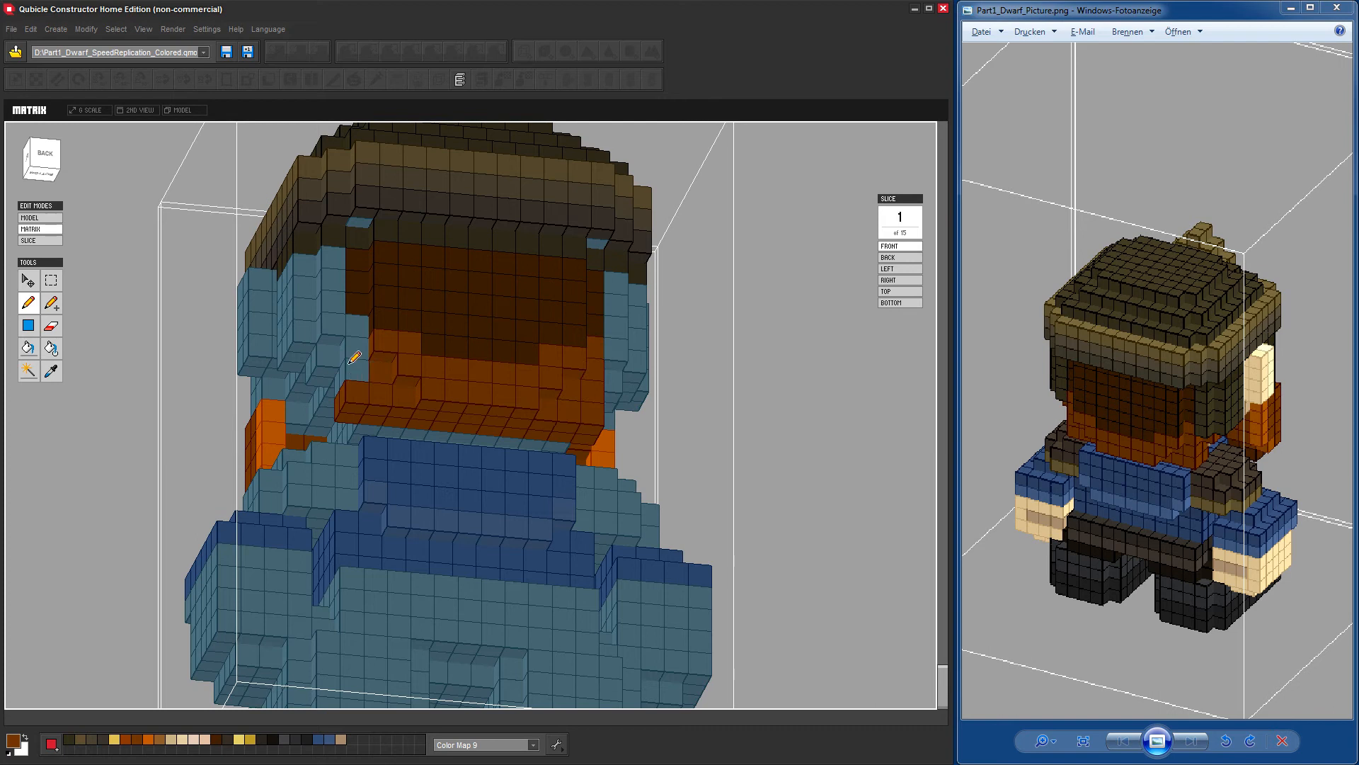
right_drag(674, 464, 727, 467)
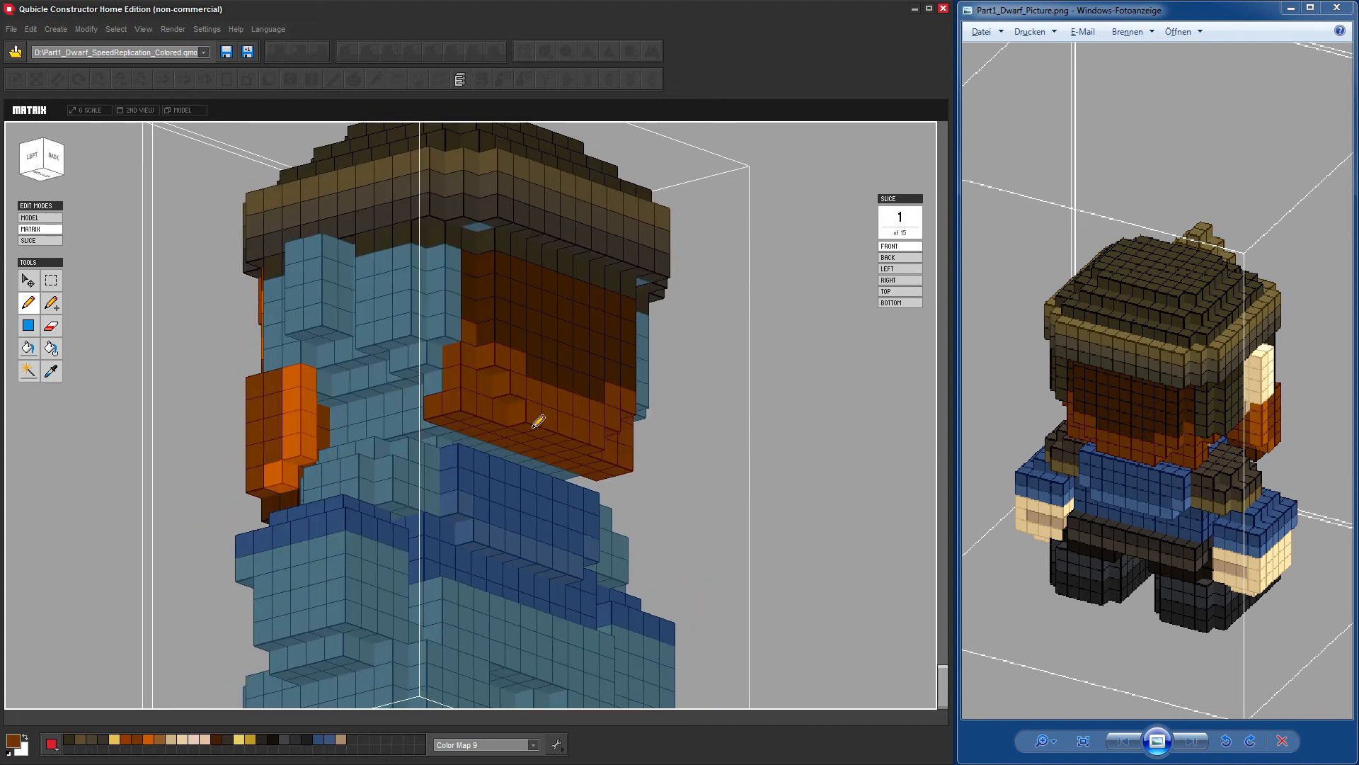
click(430, 383)
mouse_move(745, 548)
right_down()
mouse_move(634, 538)
mouse_move(507, 490)
right_up()
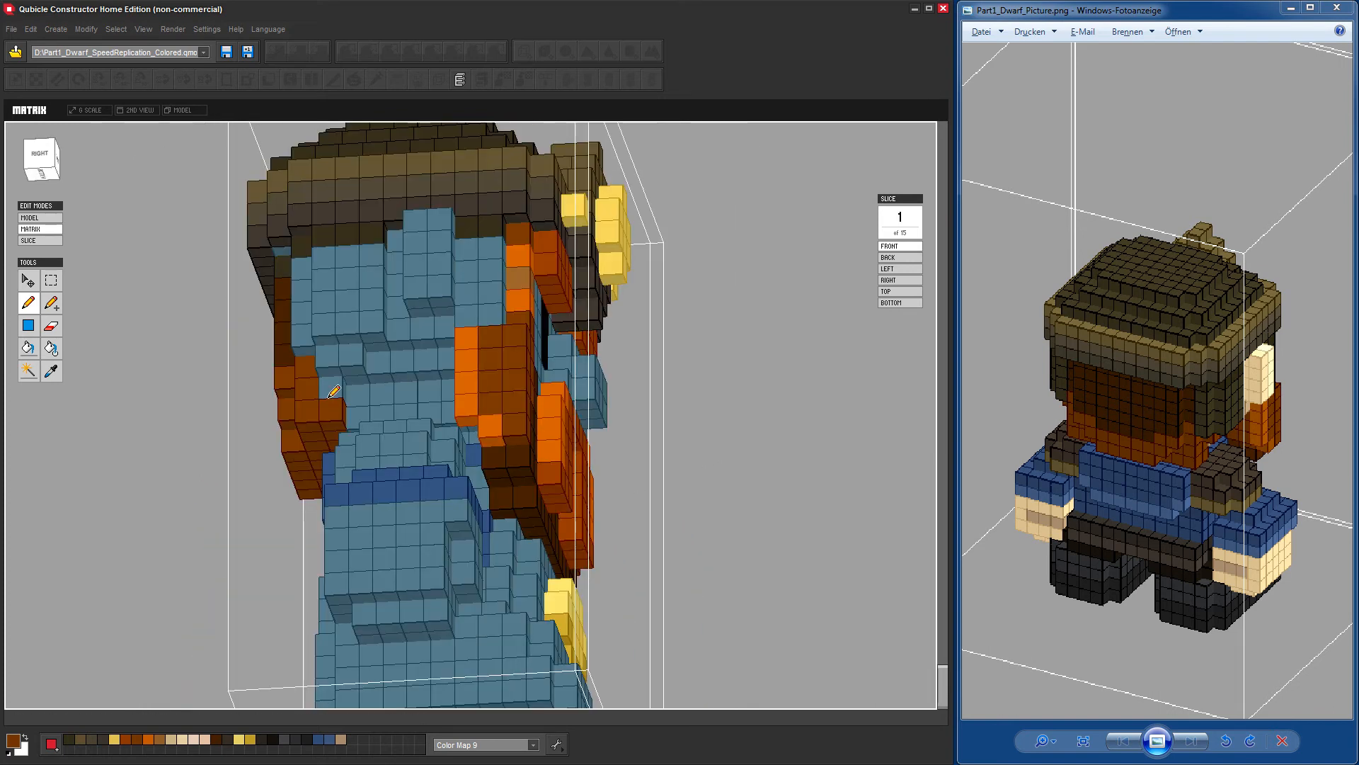
right_drag(693, 455, 655, 500)
right_drag(743, 458, 607, 473)
right_drag(731, 453, 312, 687)
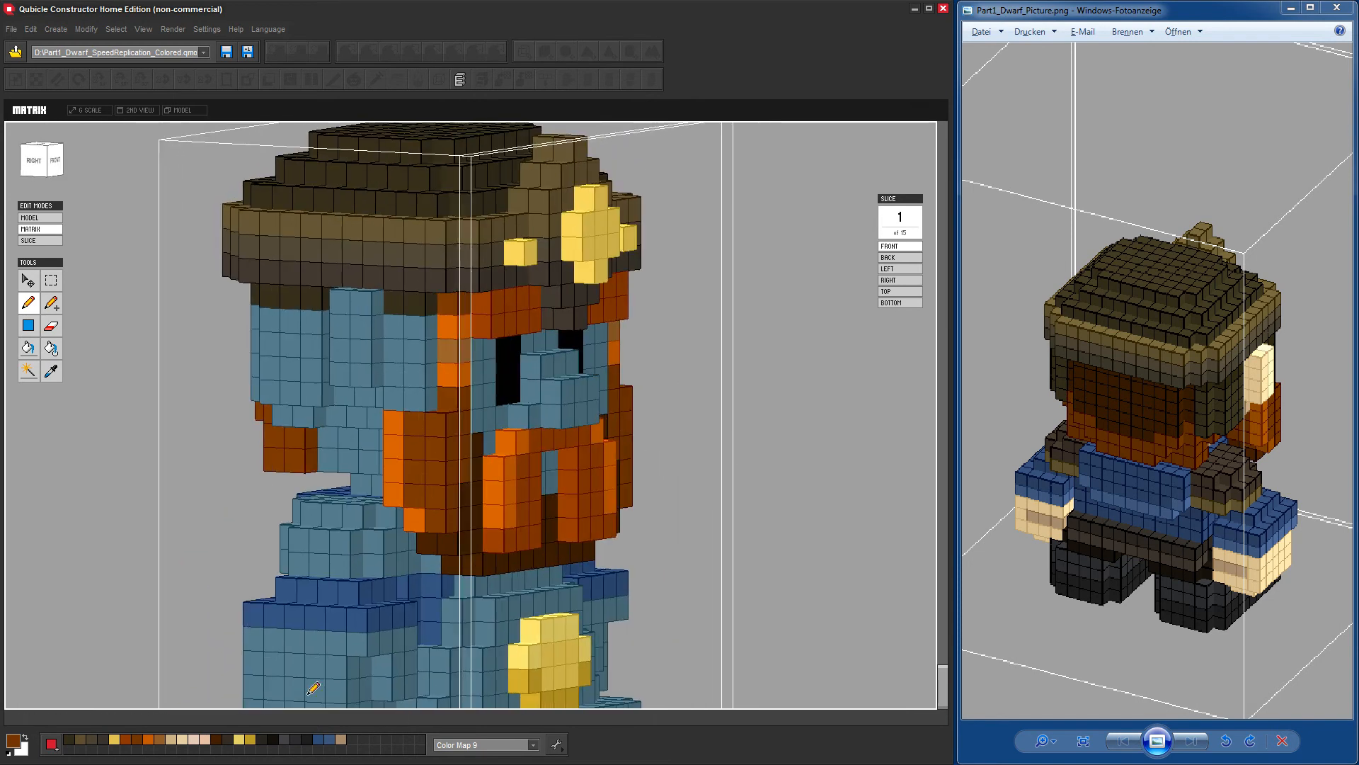
click(221, 738)
click(308, 322)
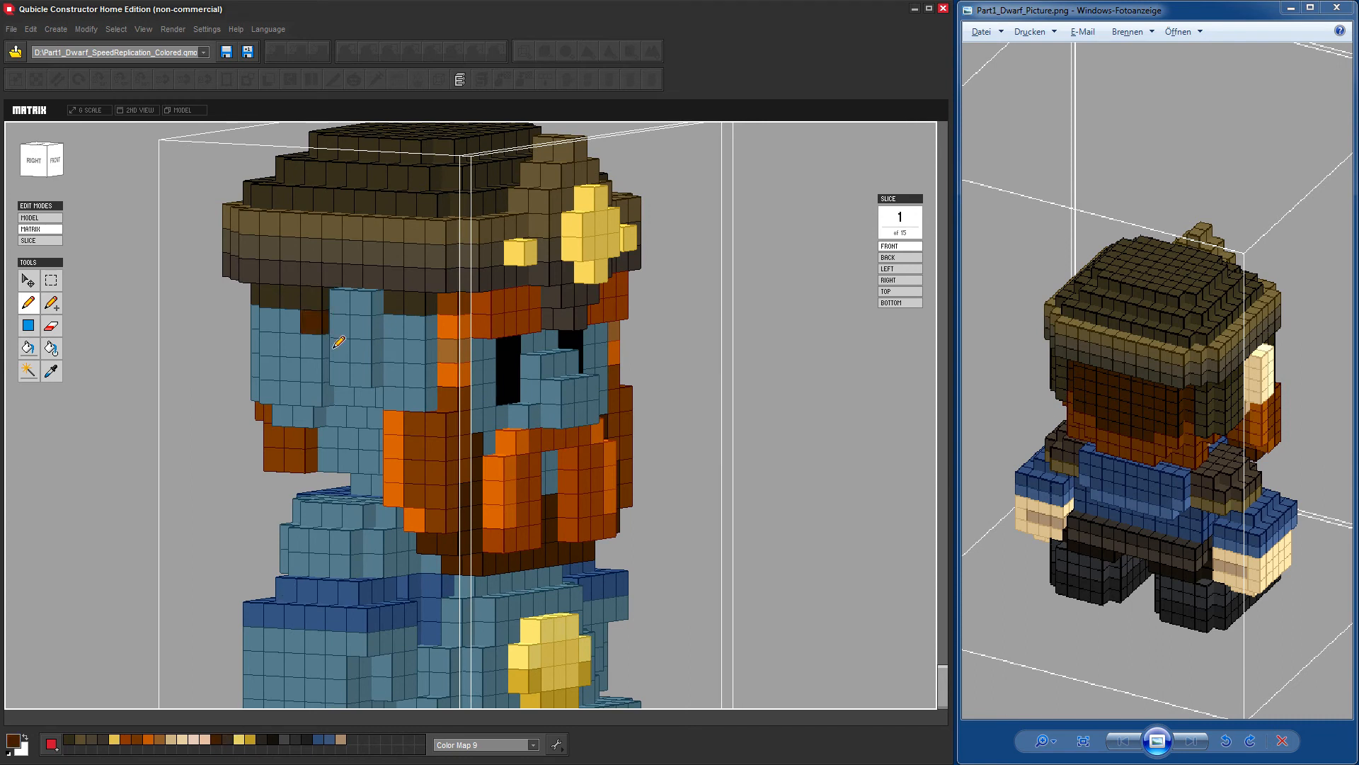
key(ctrl+z)
Paint the right side of the head in front of and behind the ear in the helmet's dark olive.
click(418, 382)
mouse_move(402, 386)
mouse_down()
mouse_move(419, 395)
mouse_move(404, 324)
mouse_move(422, 341)
mouse_up()
click(415, 349)
mouse_move(675, 425)
mouse_down()
mouse_move(816, 425)
mouse_move(807, 412)
mouse_up()
mouse_move(456, 364)
mouse_down()
mouse_move(432, 296)
mouse_move(402, 360)
mouse_move(424, 356)
mouse_move(434, 315)
mouse_move(370, 298)
mouse_up()
drag(378, 359, 373, 383)
Paint the left side of the head behind and in front of the ear in the same dark olive.
right_drag(616, 385, 831, 387)
drag(536, 376, 518, 295)
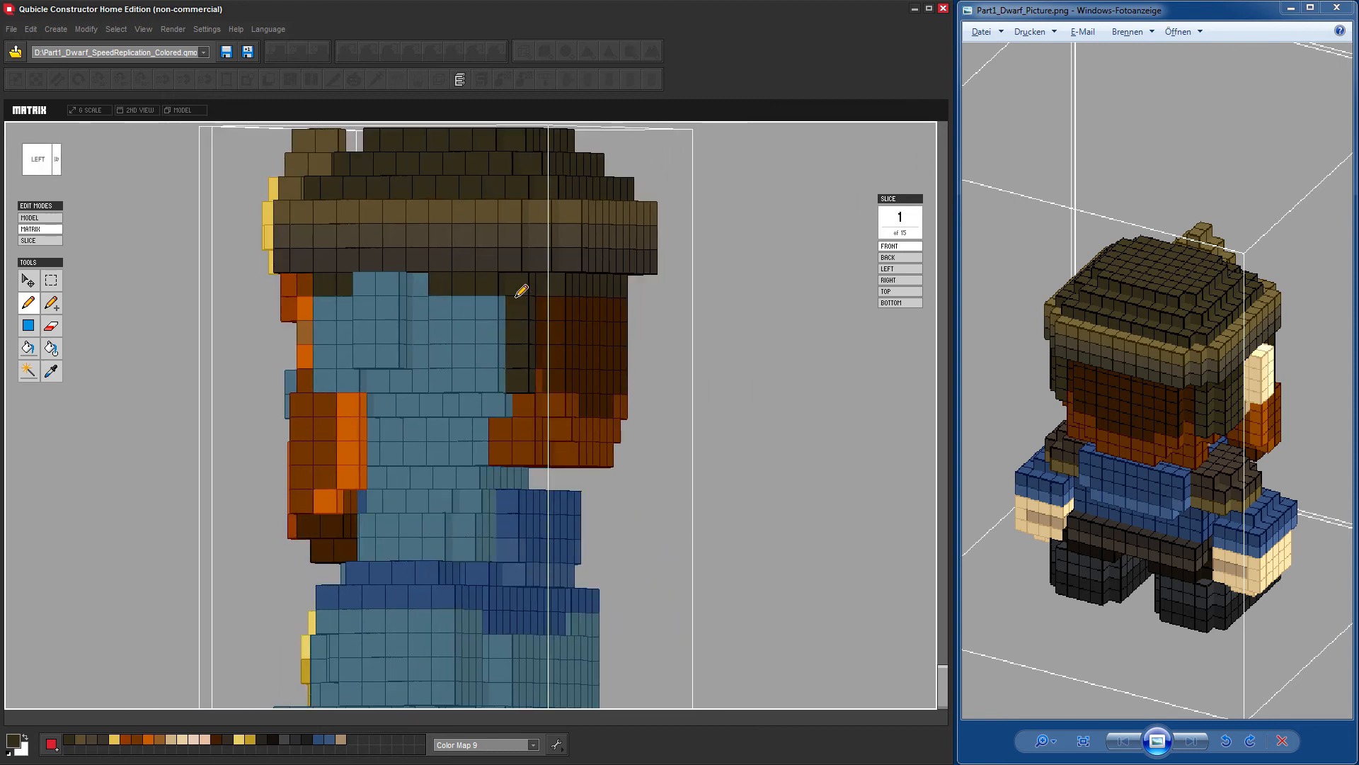
mouse_move(443, 320)
mouse_down()
mouse_move(451, 375)
mouse_move(500, 336)
mouse_move(487, 303)
mouse_move(461, 334)
mouse_move(476, 361)
mouse_up()
mouse_move(767, 406)
right_down()
mouse_move(788, 397)
mouse_move(629, 324)
right_up()
mouse_move(454, 361)
mouse_down()
mouse_move(443, 294)
mouse_move(470, 275)
mouse_move(460, 355)
mouse_up()
drag(682, 363, 682, 372)
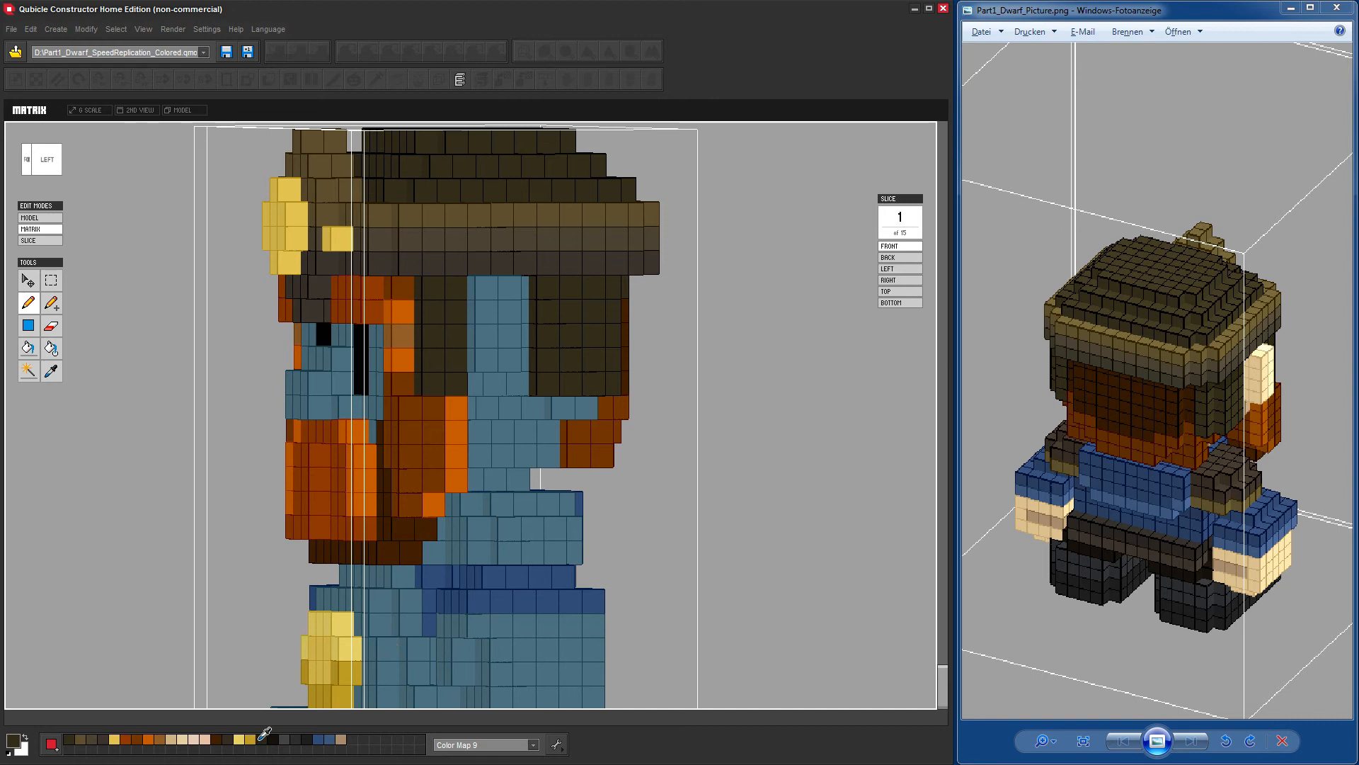
Paint the row directly under the helmet's rim in a darker charcoal around the sides and back of the head.
mouse_move(771, 447)
right_down()
mouse_move(716, 474)
mouse_move(713, 446)
mouse_move(719, 465)
right_up()
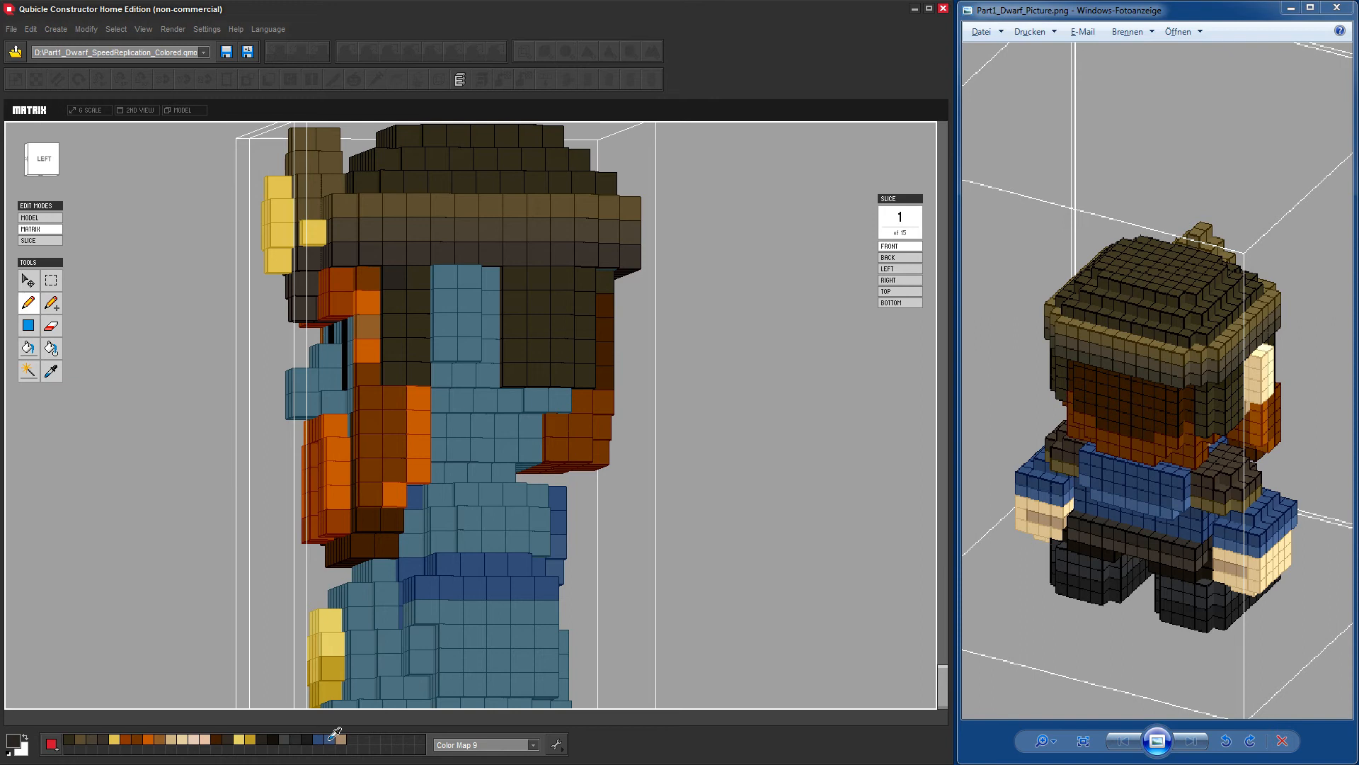
right_drag(710, 561, 740, 571)
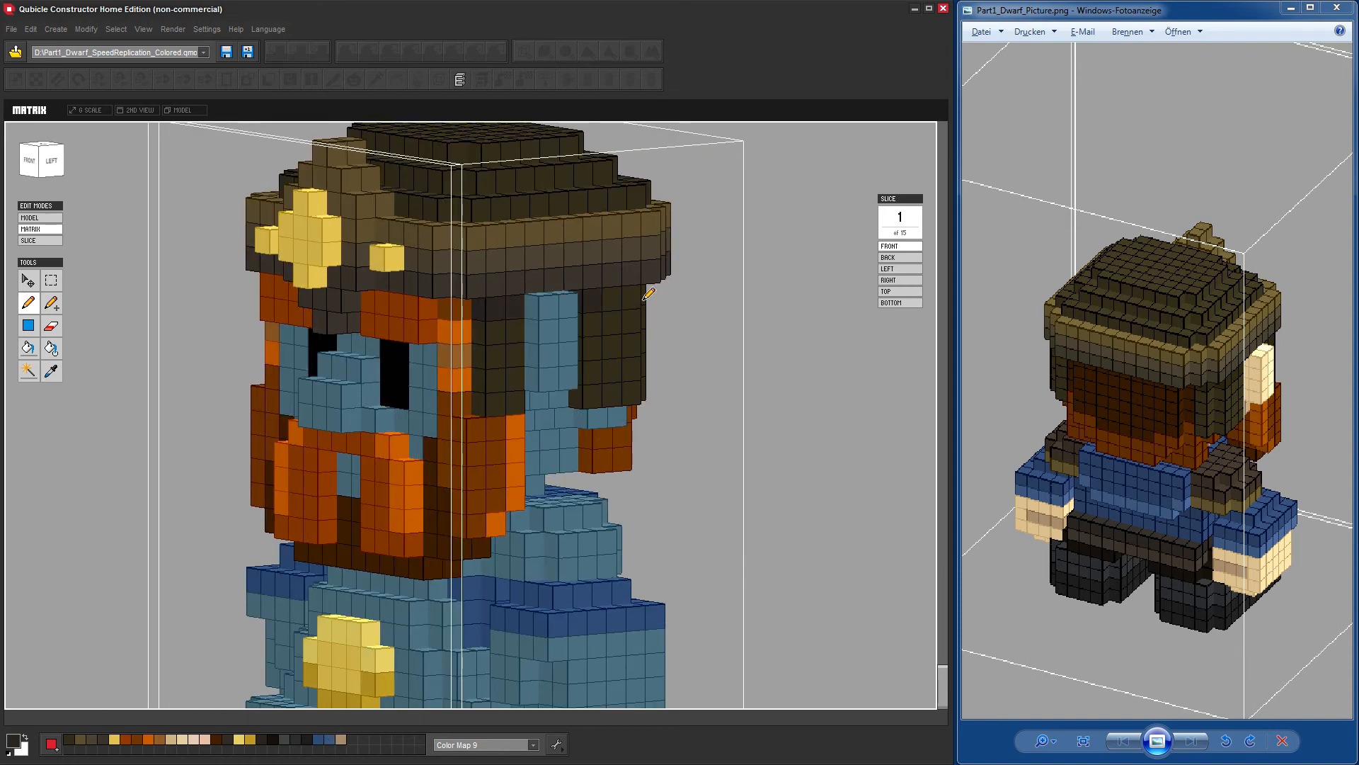
right_drag(680, 311, 443, 300)
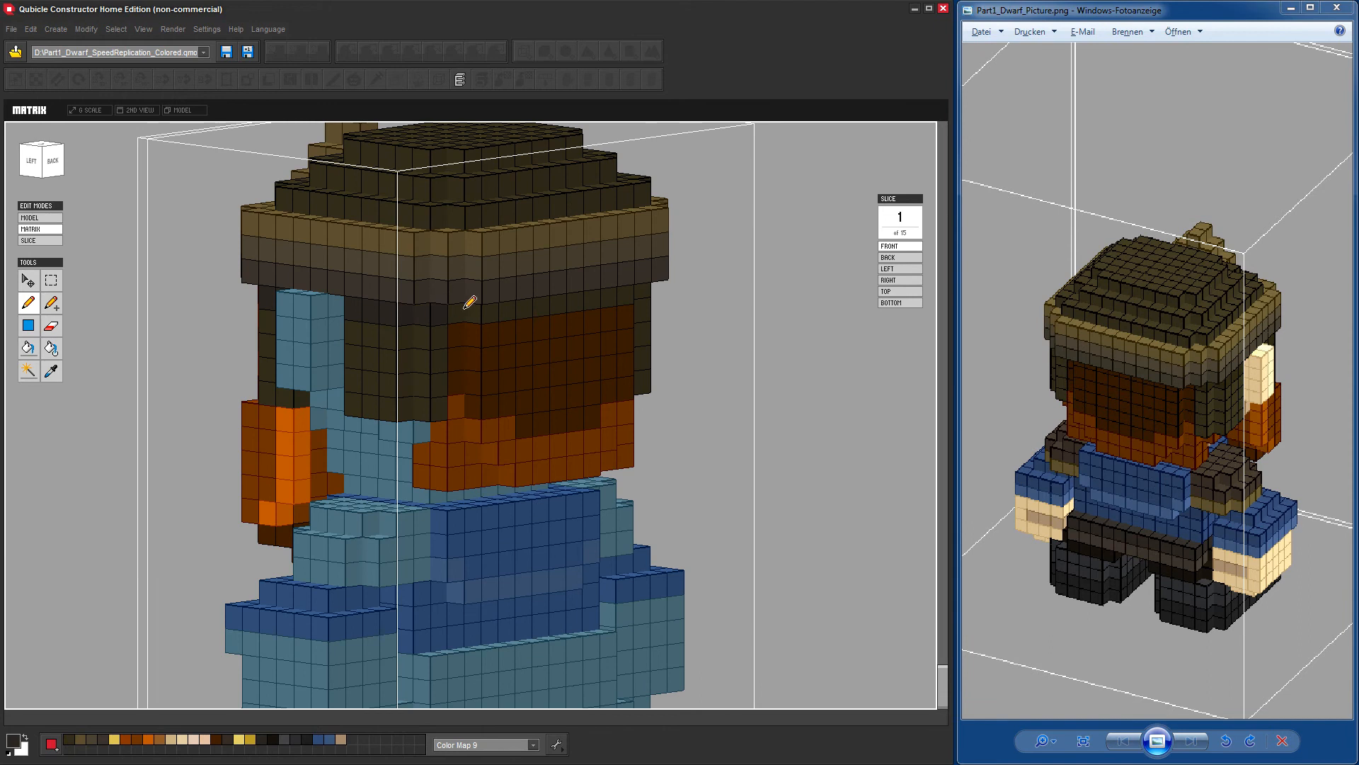
right_drag(776, 371, 430, 289)
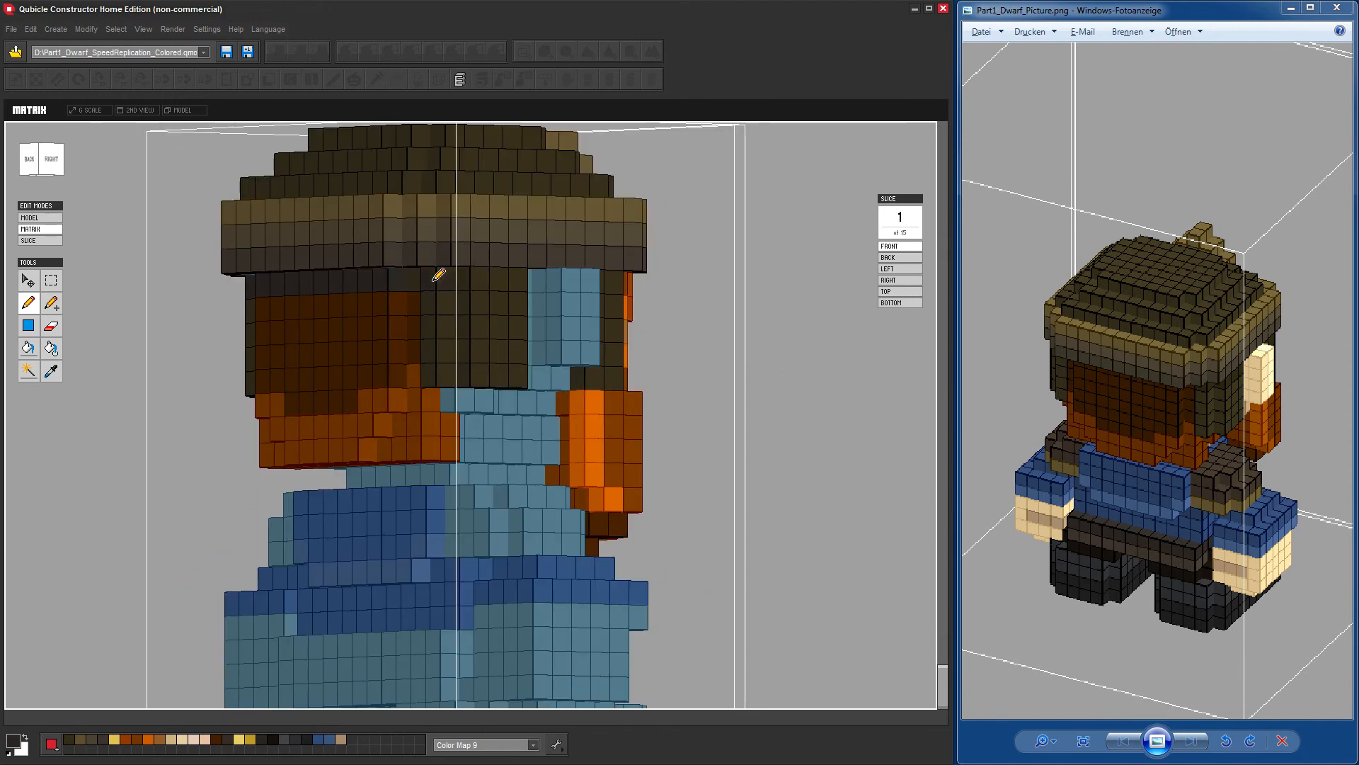
right_drag(753, 352, 404, 265)
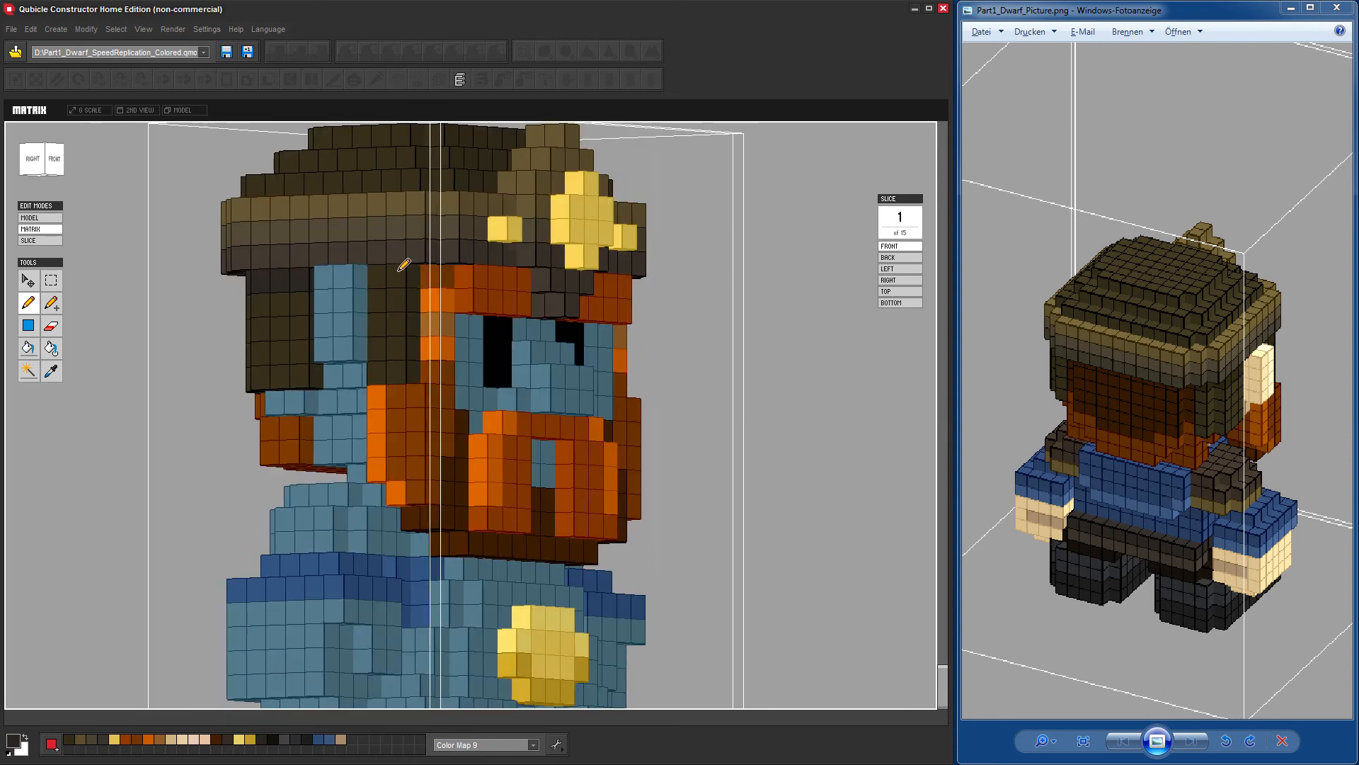
right_drag(845, 421, 798, 486)
right_drag(680, 559, 694, 461)
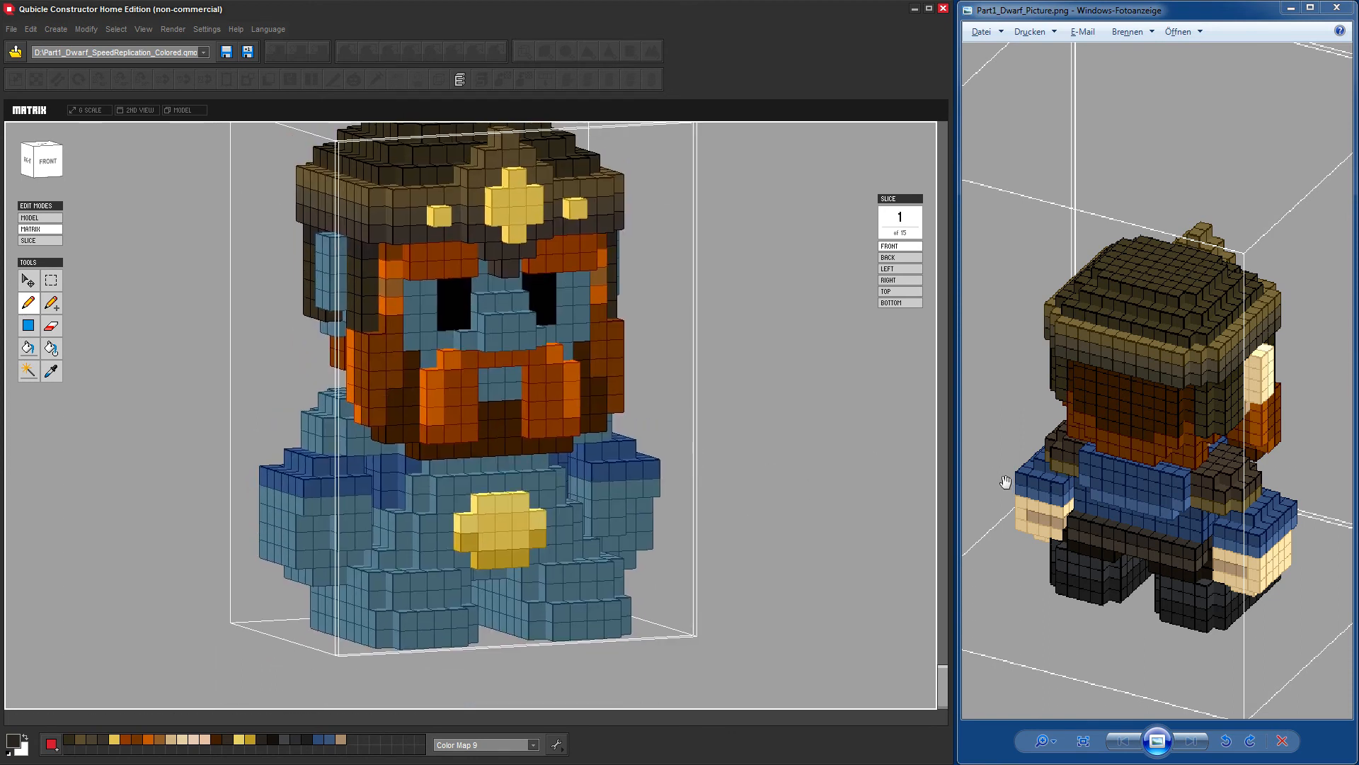
scroll(1250, 527, up, 5)
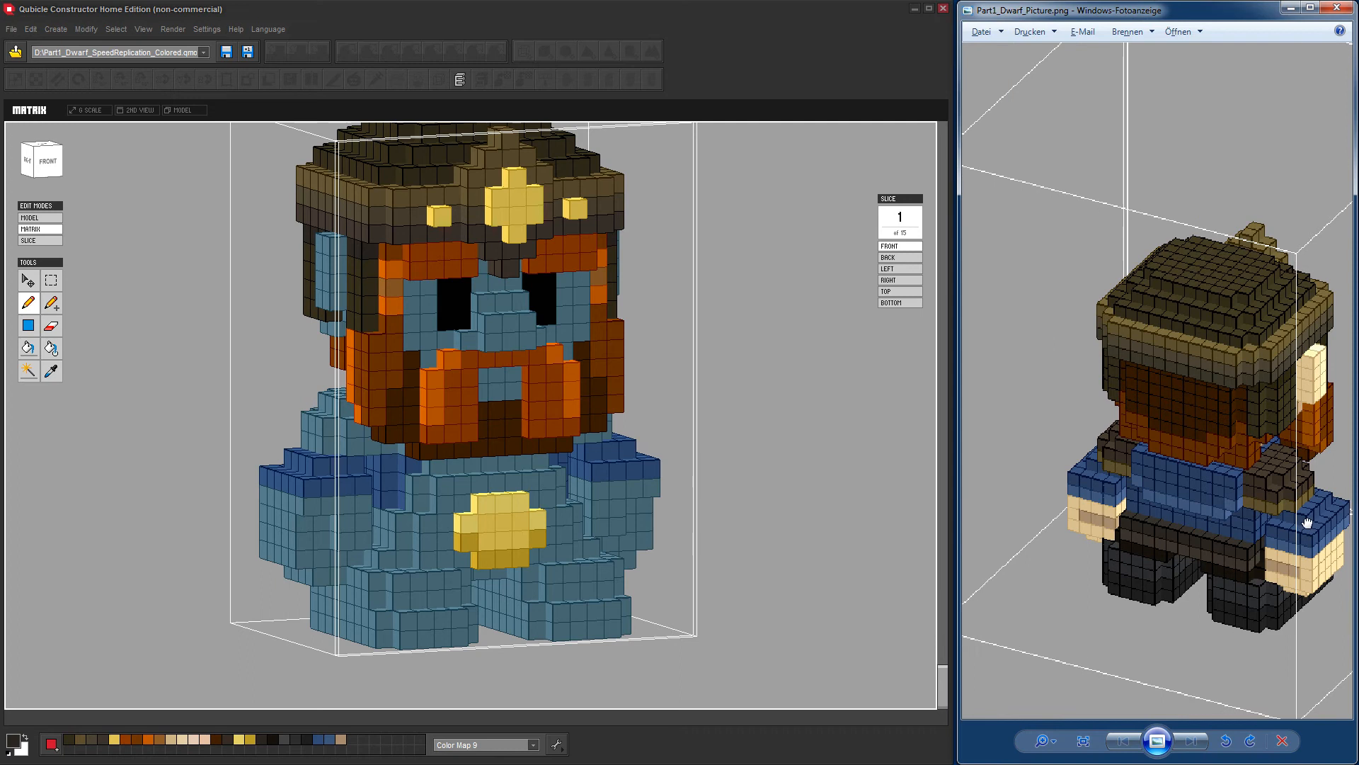
scroll(1294, 508, down, 4)
scroll(1204, 463, up, 1)
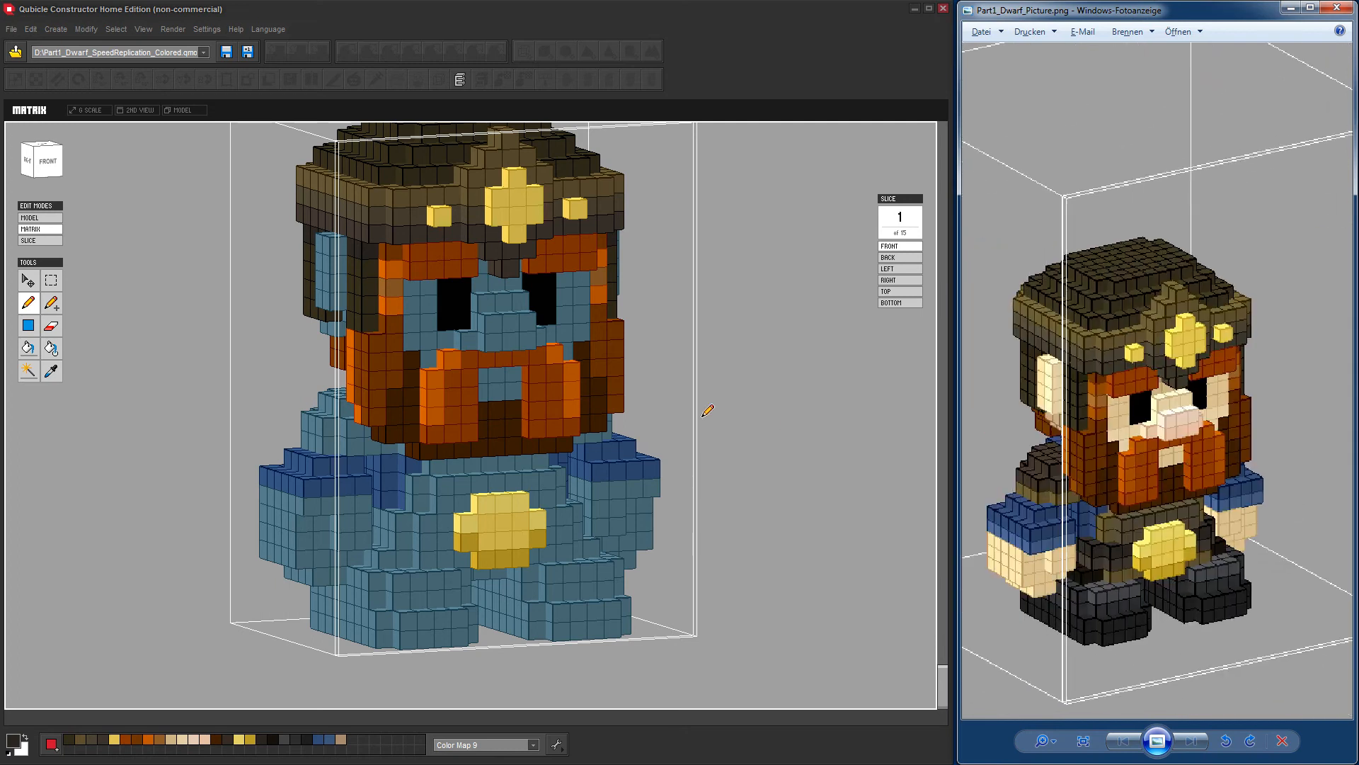
right_drag(703, 397, 714, 398)
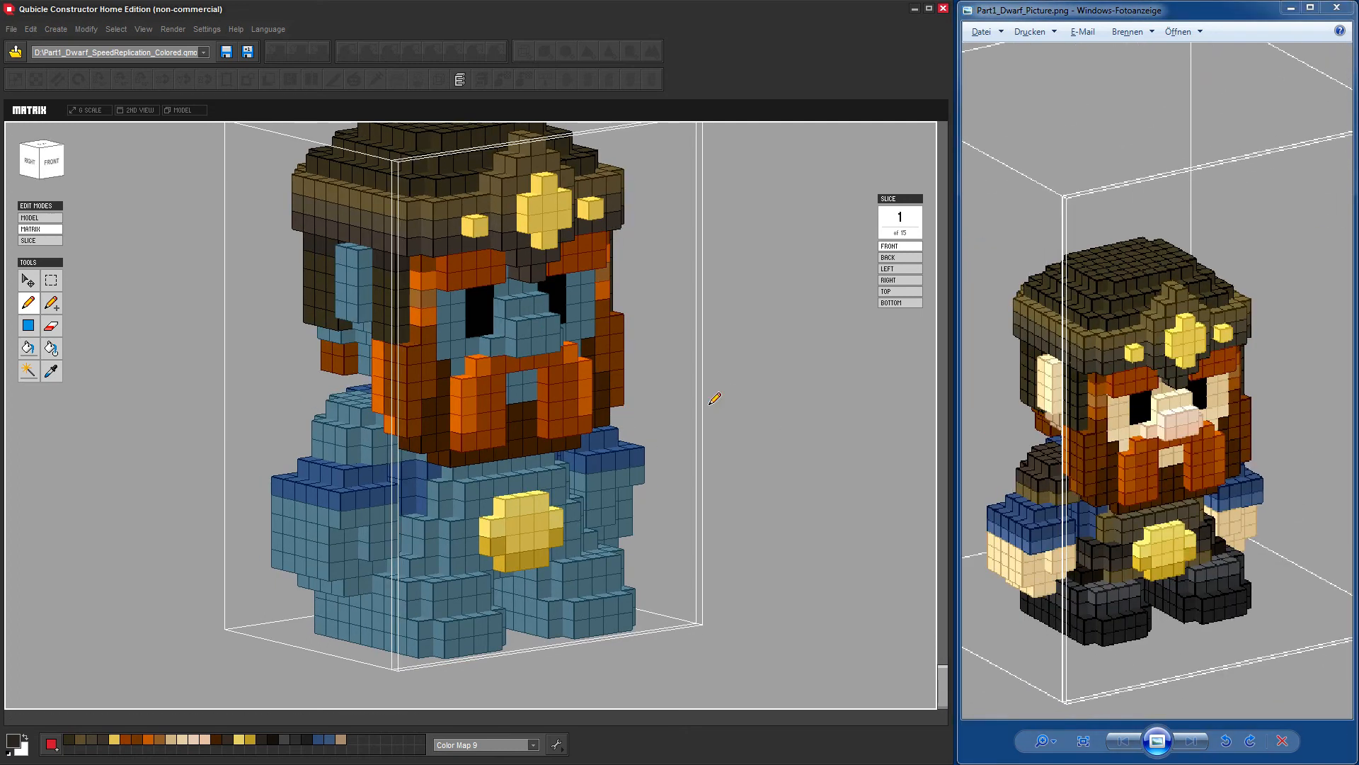
click(227, 740)
click(341, 413)
click(347, 435)
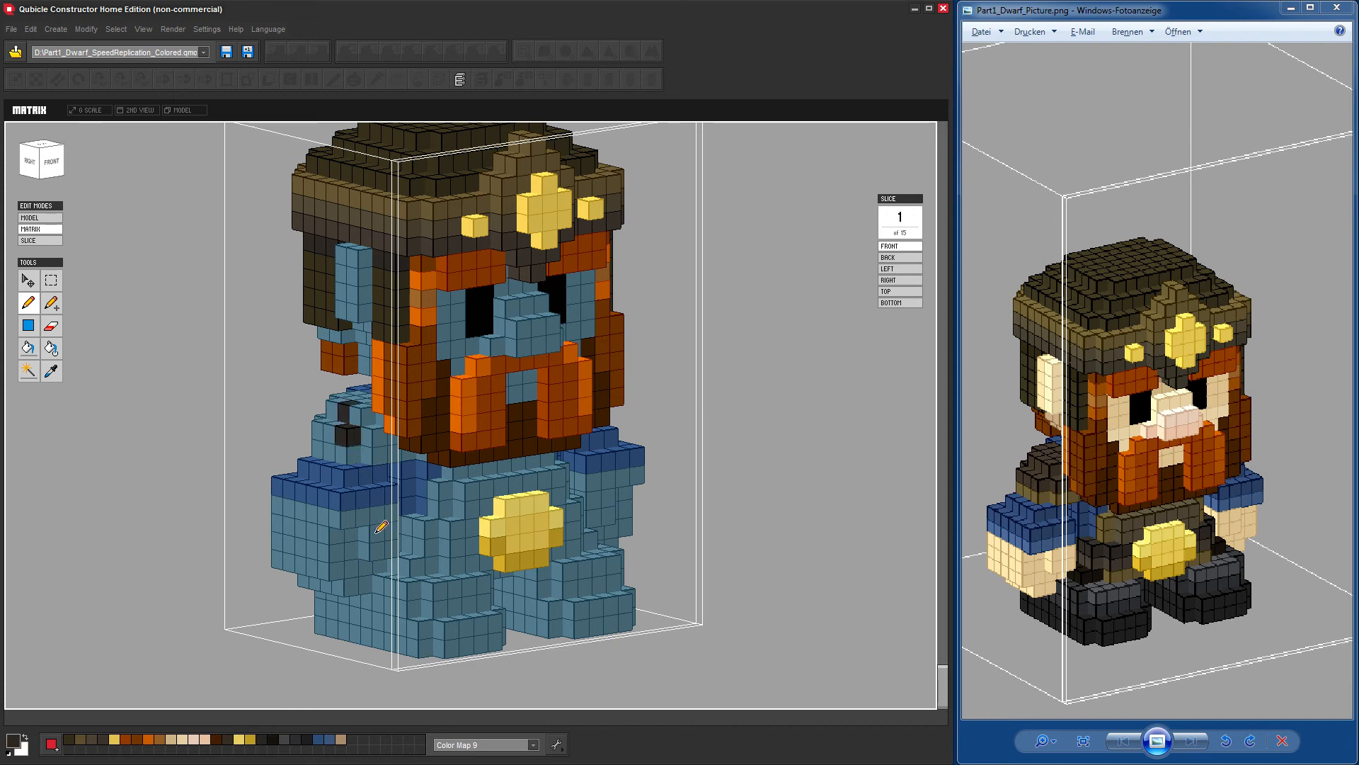
key(ctrl+z)
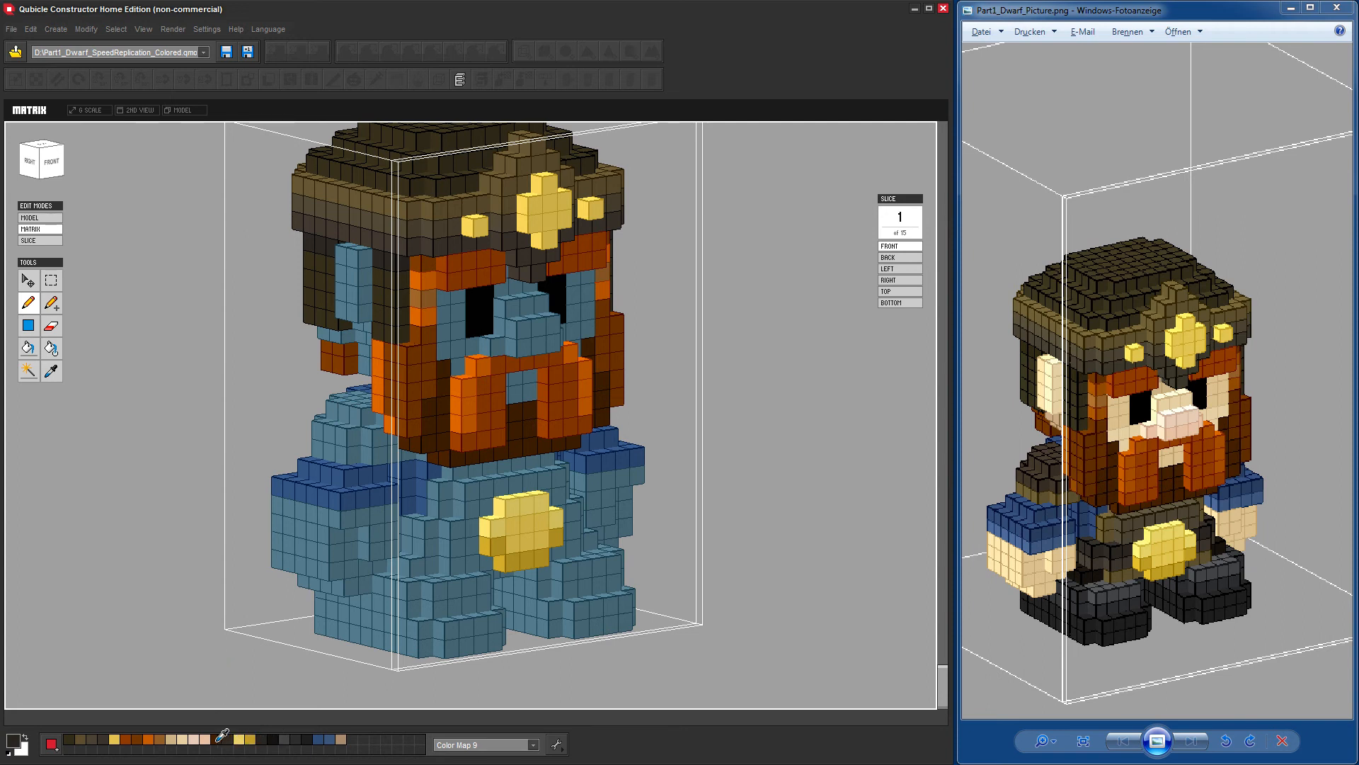
Paint one muted light brown row across the back of each hand, as in the reference picture.
click(345, 740)
right_drag(151, 549, 312, 547)
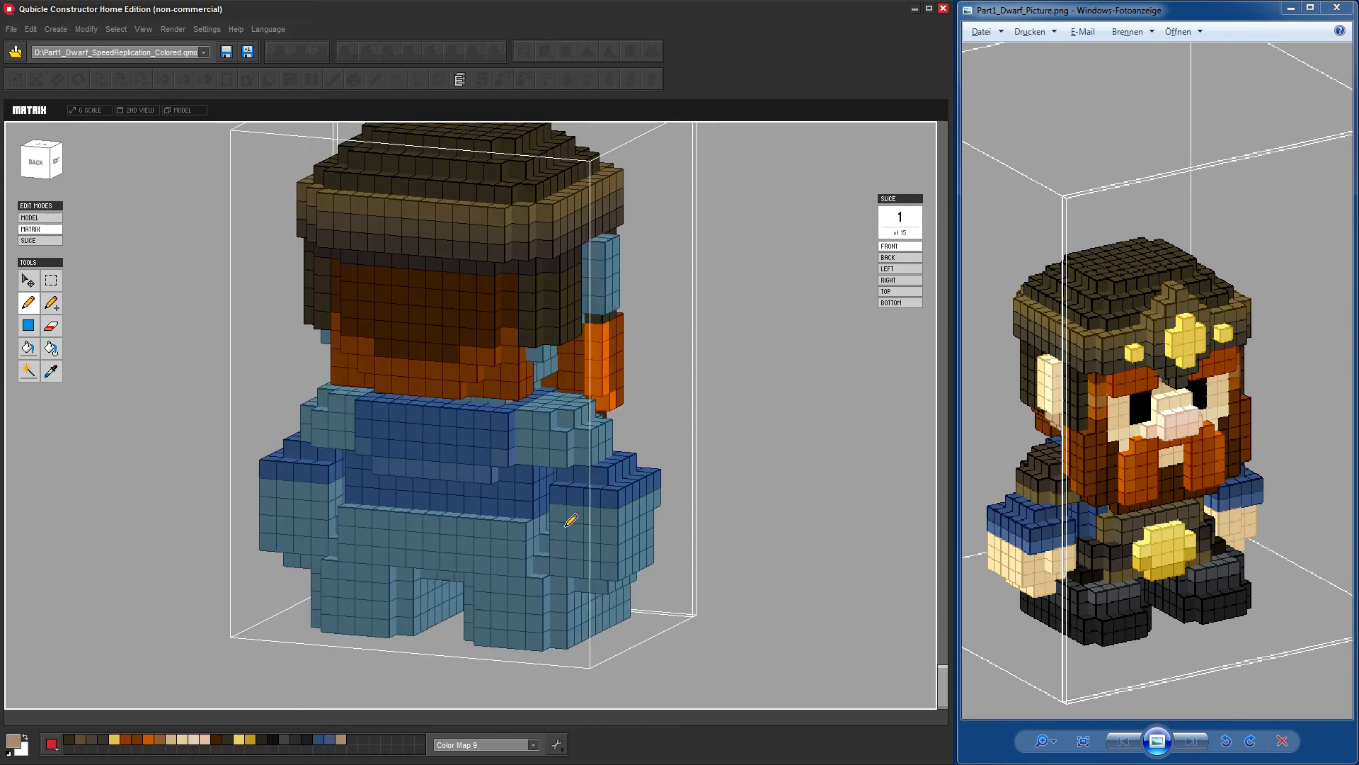
drag(1203, 486, 994, 490)
drag(1272, 489, 997, 493)
drag(1194, 496, 1093, 501)
click(563, 547)
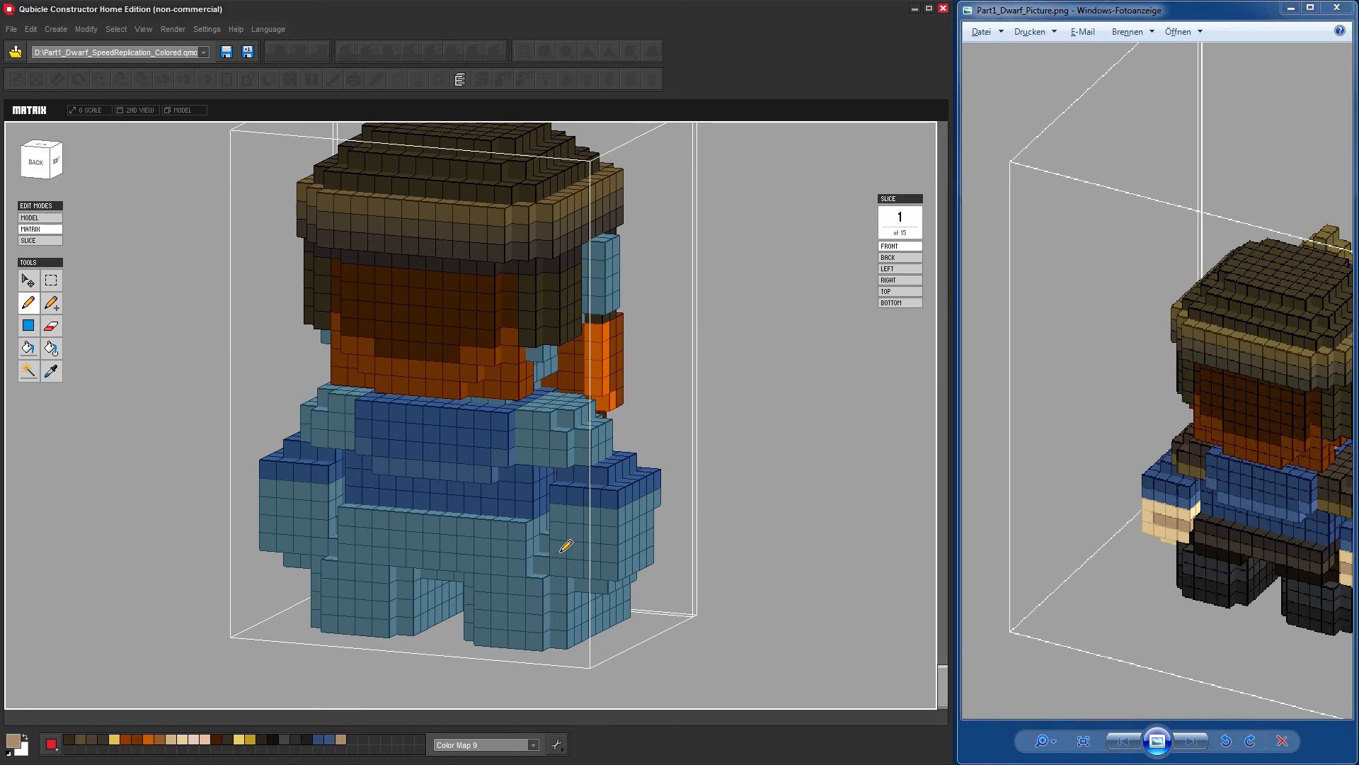
drag(561, 547, 598, 550)
right_drag(795, 608, 849, 609)
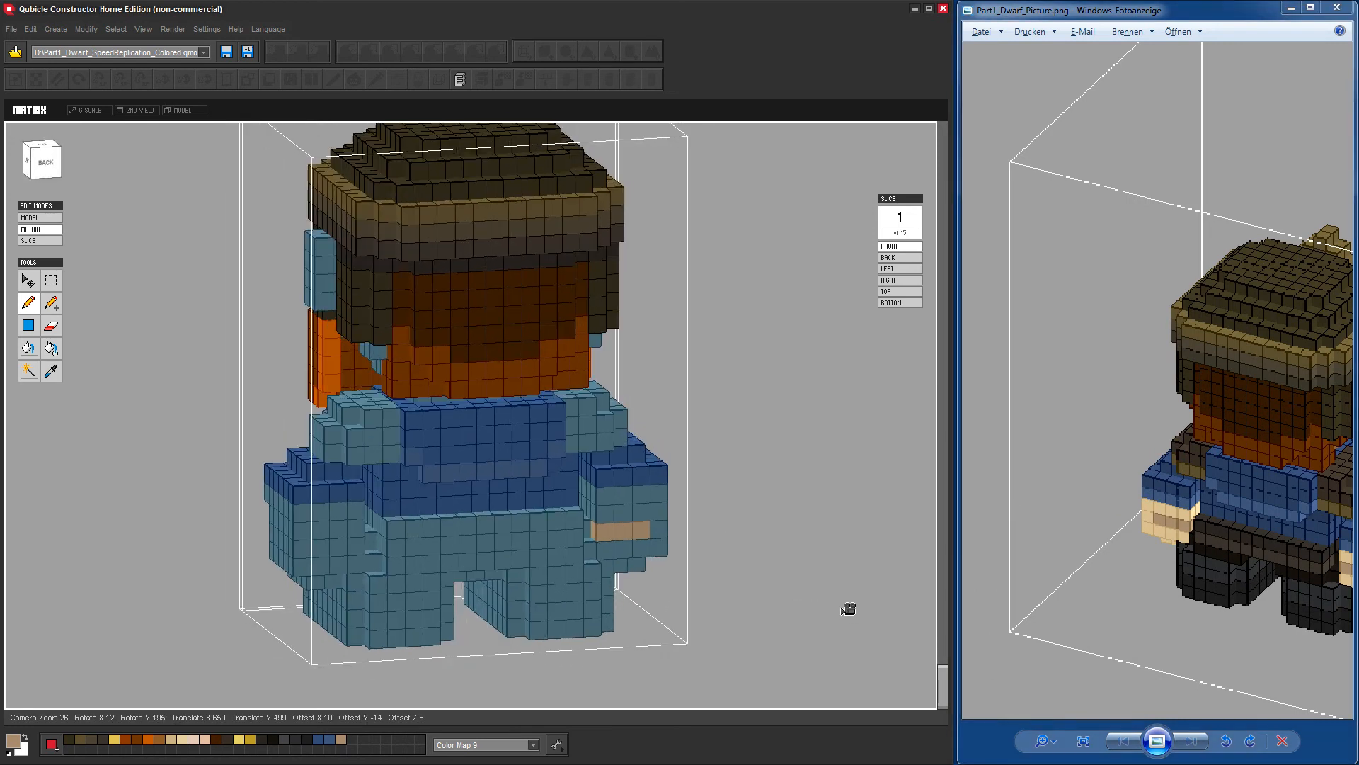
drag(361, 545, 332, 545)
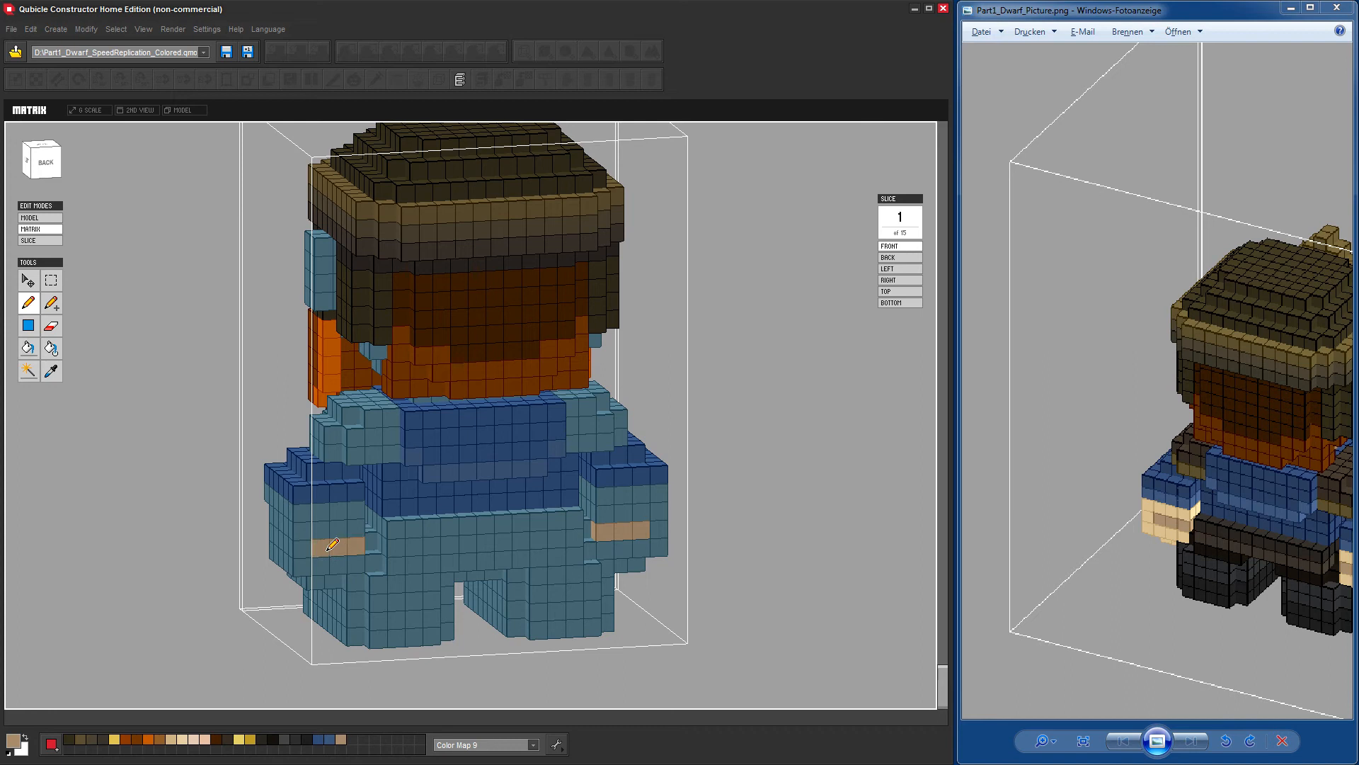
Paint the rear half of both ears in the tan skin color.
right_drag(814, 557, 698, 540)
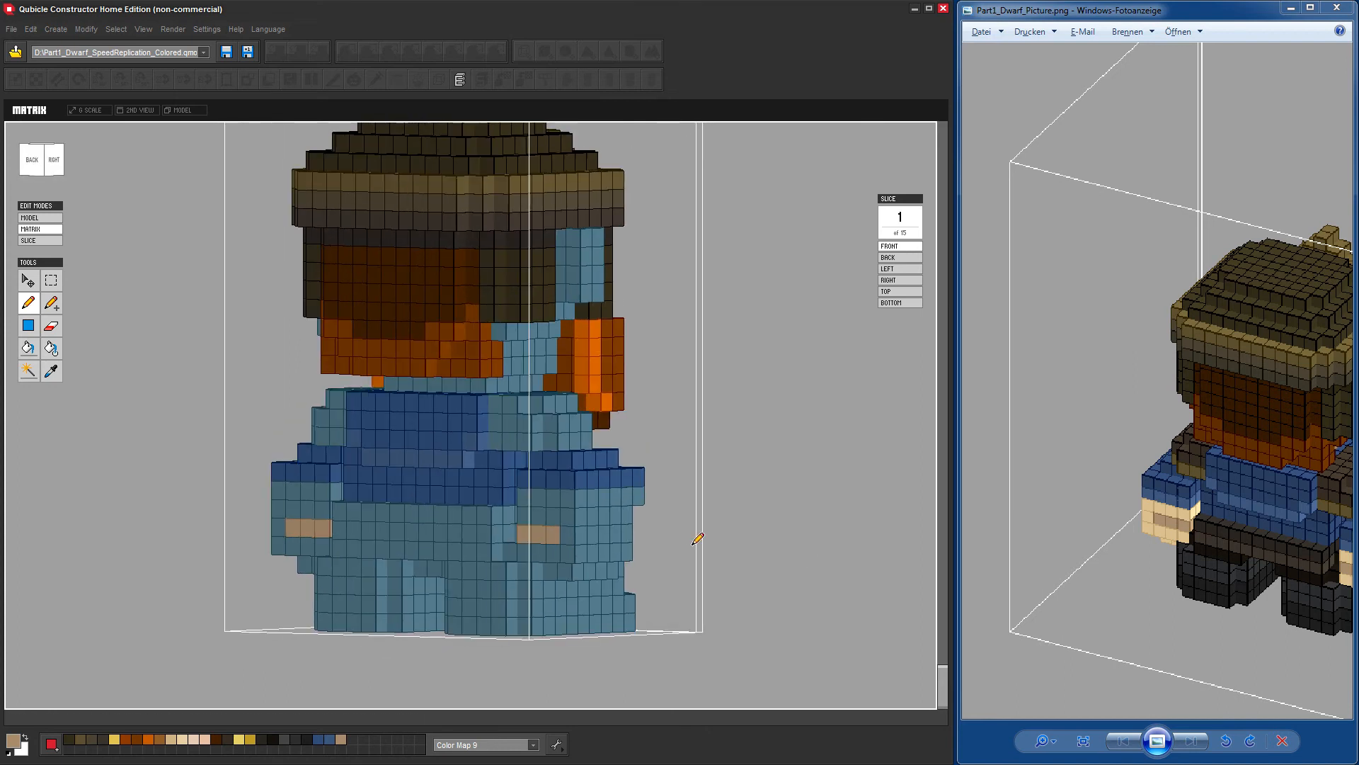
click(174, 738)
right_drag(807, 463, 650, 480)
drag(1246, 459, 1005, 429)
drag(1098, 440, 1338, 411)
drag(1055, 425, 1251, 403)
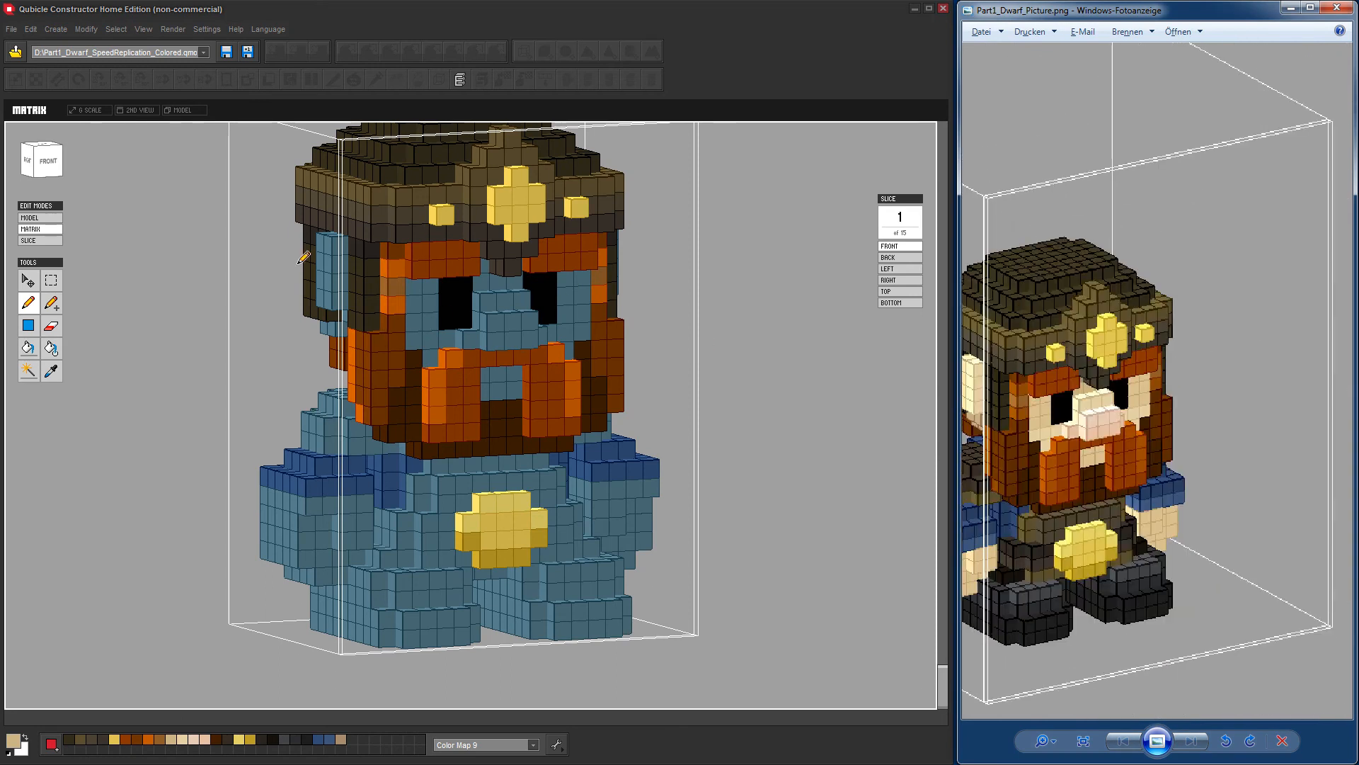
right_drag(584, 356, 693, 347)
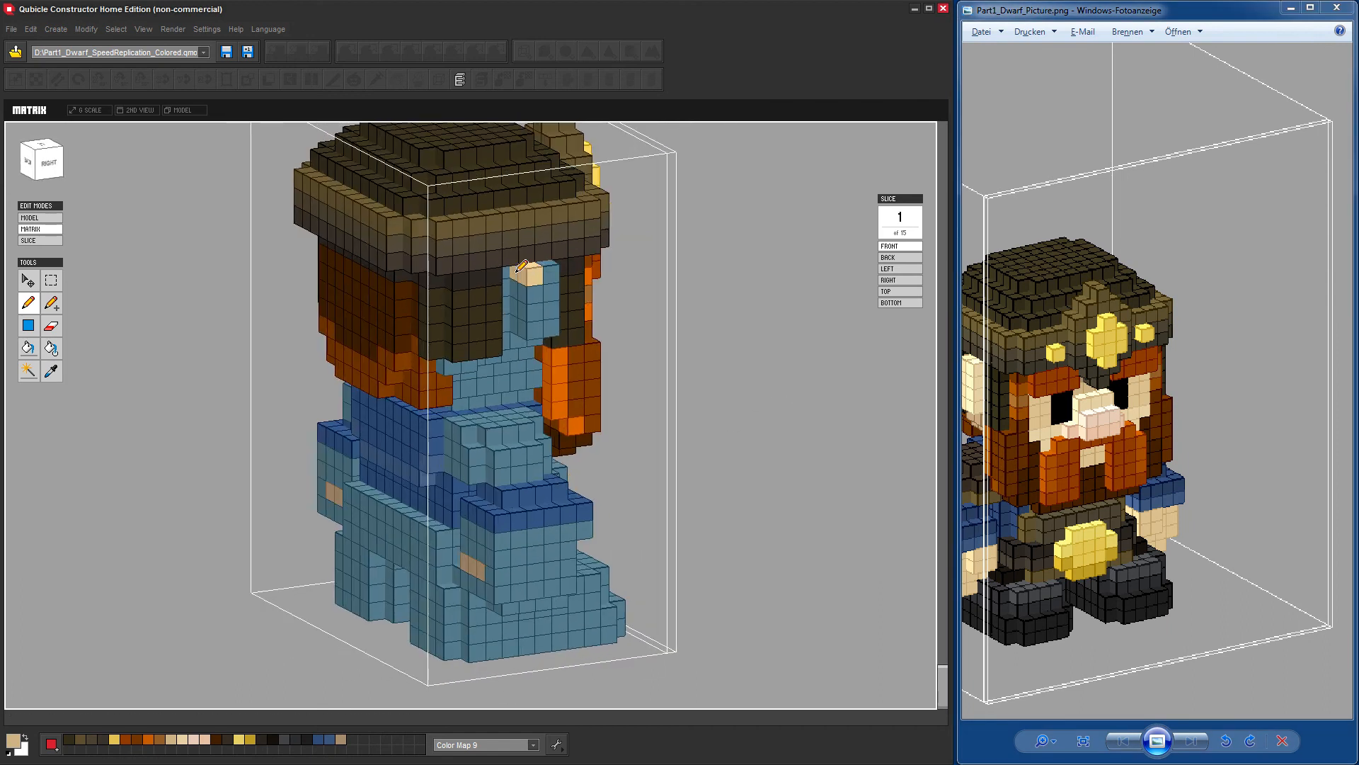
right_drag(742, 375, 498, 367)
right_drag(650, 406, 538, 340)
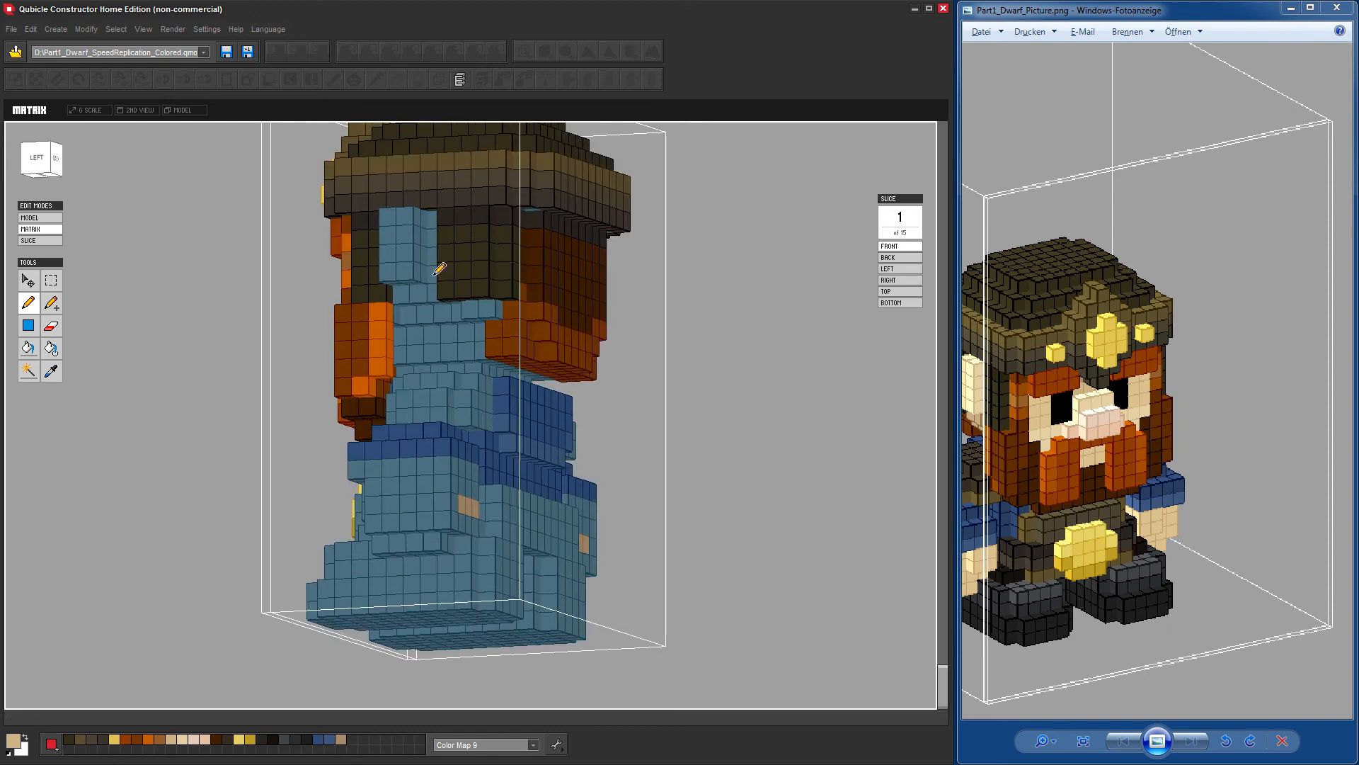
click(425, 277)
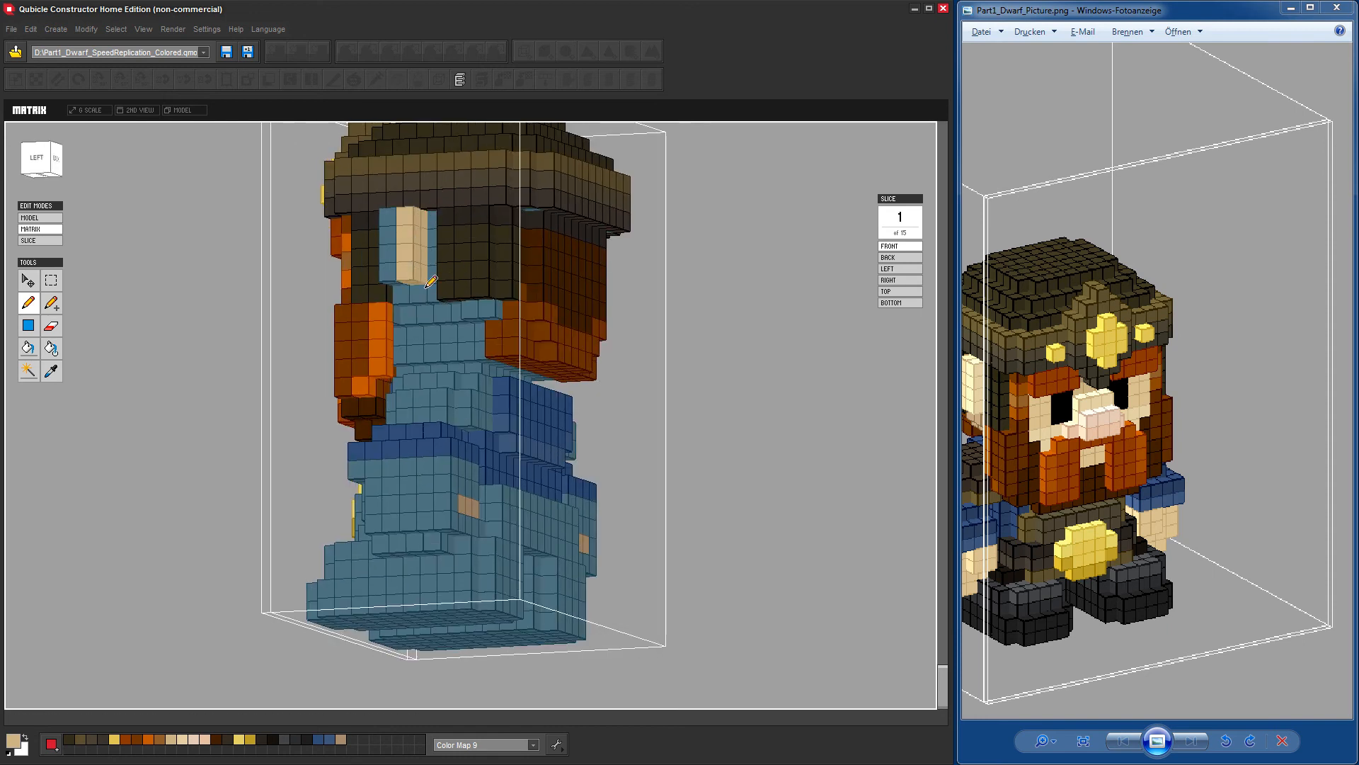
Paint the face beside both eyes and between the eyebrows in the same tan skin color.
mouse_move(758, 379)
right_down()
mouse_move(868, 394)
mouse_move(846, 402)
right_up()
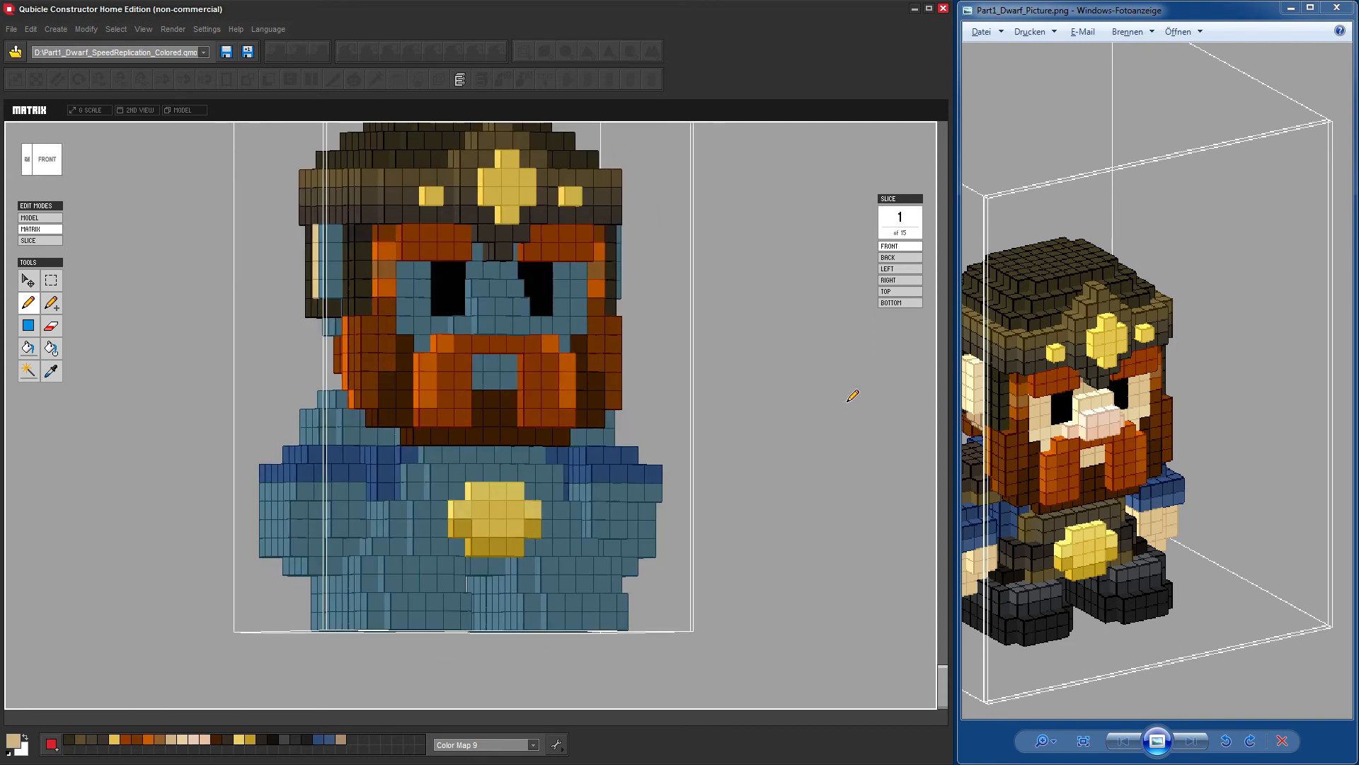
mouse_move(415, 294)
mouse_down()
mouse_move(425, 263)
mouse_move(427, 306)
mouse_up()
click(479, 256)
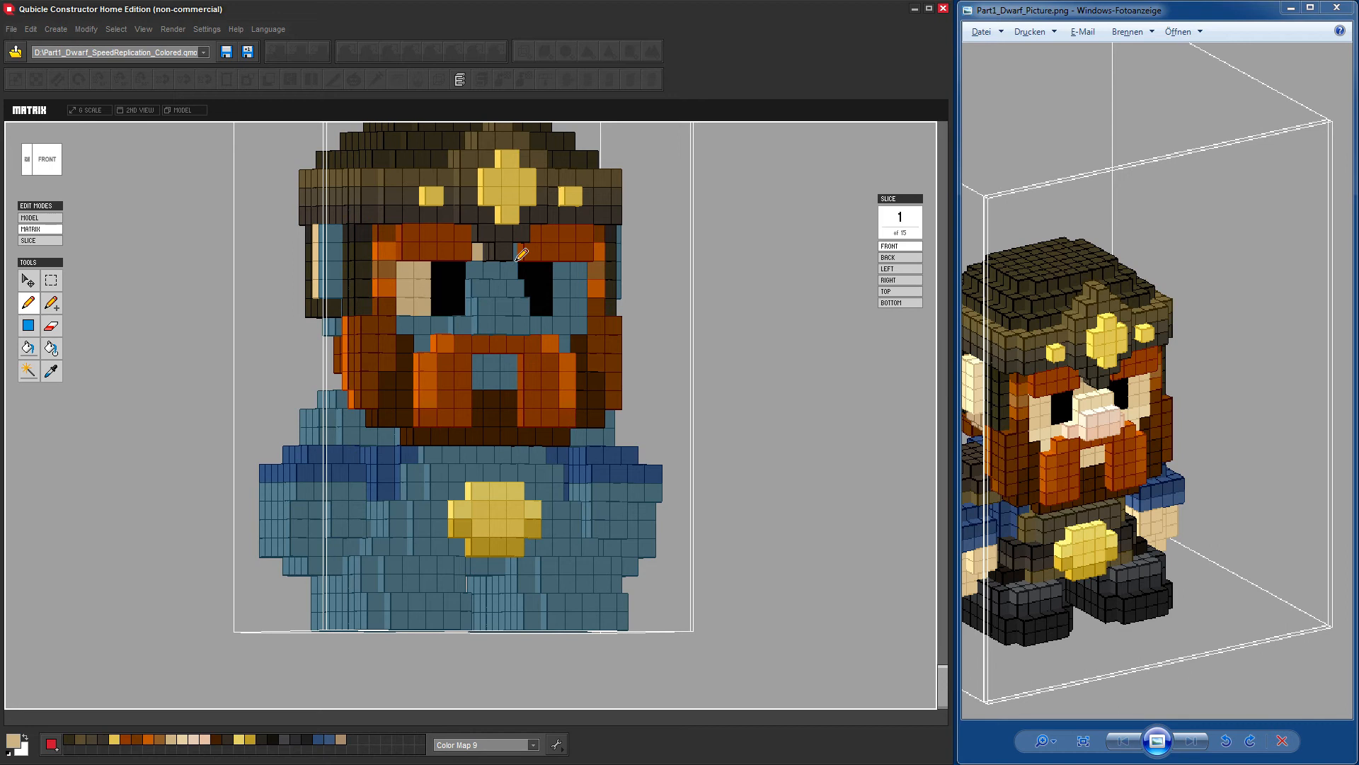
mouse_move(521, 252)
right_down()
mouse_move(746, 395)
mouse_move(506, 249)
right_up()
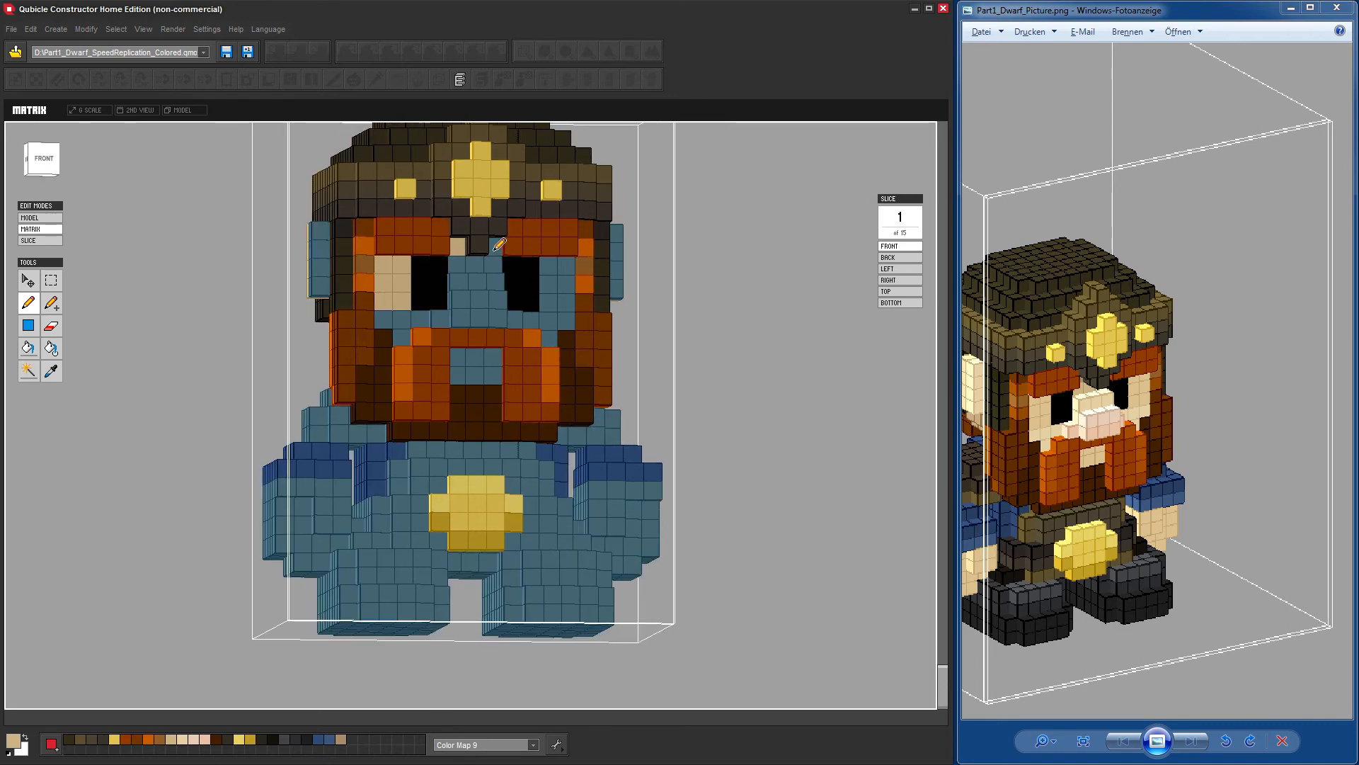
mouse_move(499, 244)
mouse_down()
mouse_move(497, 260)
mouse_move(464, 262)
mouse_up()
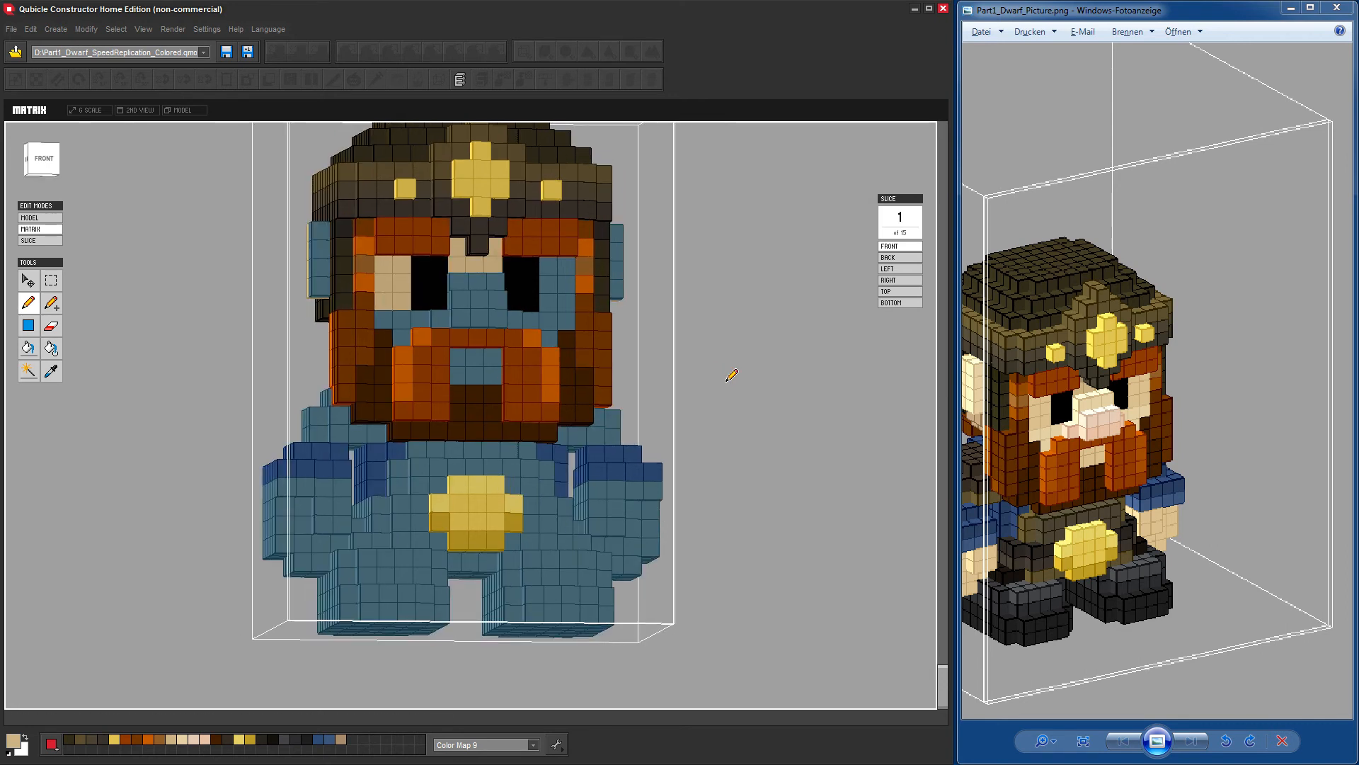
right_drag(772, 392, 734, 392)
mouse_move(515, 312)
mouse_down()
mouse_move(541, 309)
mouse_move(520, 290)
mouse_move(532, 268)
mouse_move(543, 327)
mouse_up()
key(ctrl+z)
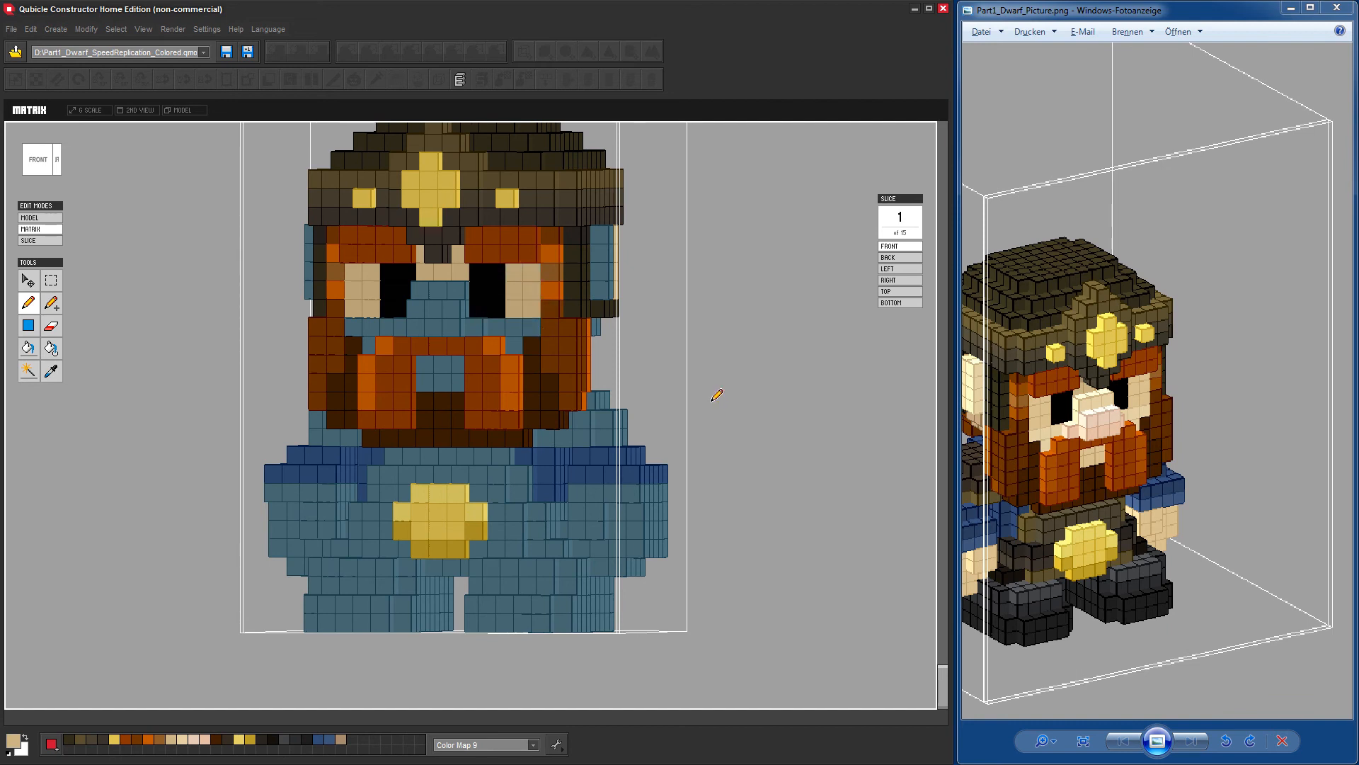
Paint the bridge of the nose and the cheeks below both eyes in the next lighter skin tone.
right_drag(707, 404, 753, 415)
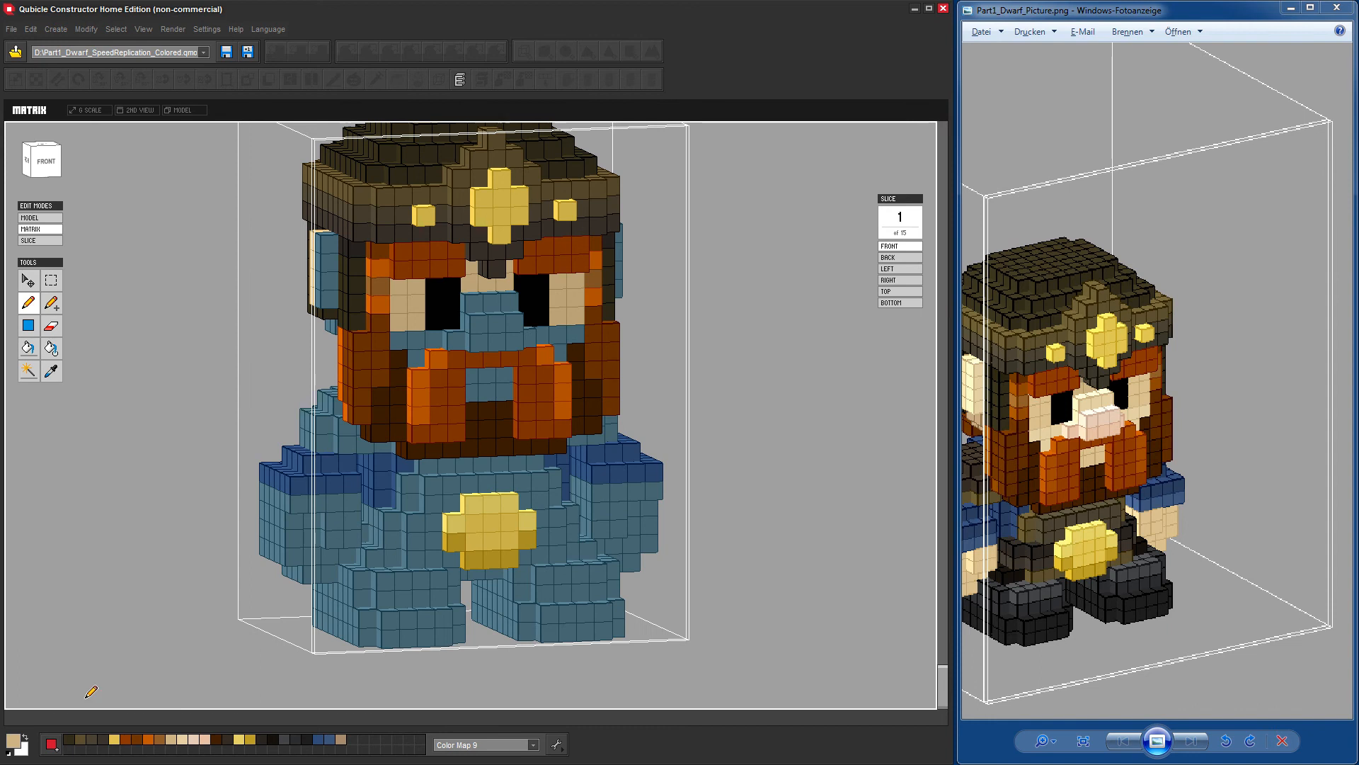
click(182, 739)
drag(471, 301, 511, 301)
drag(703, 412, 601, 378)
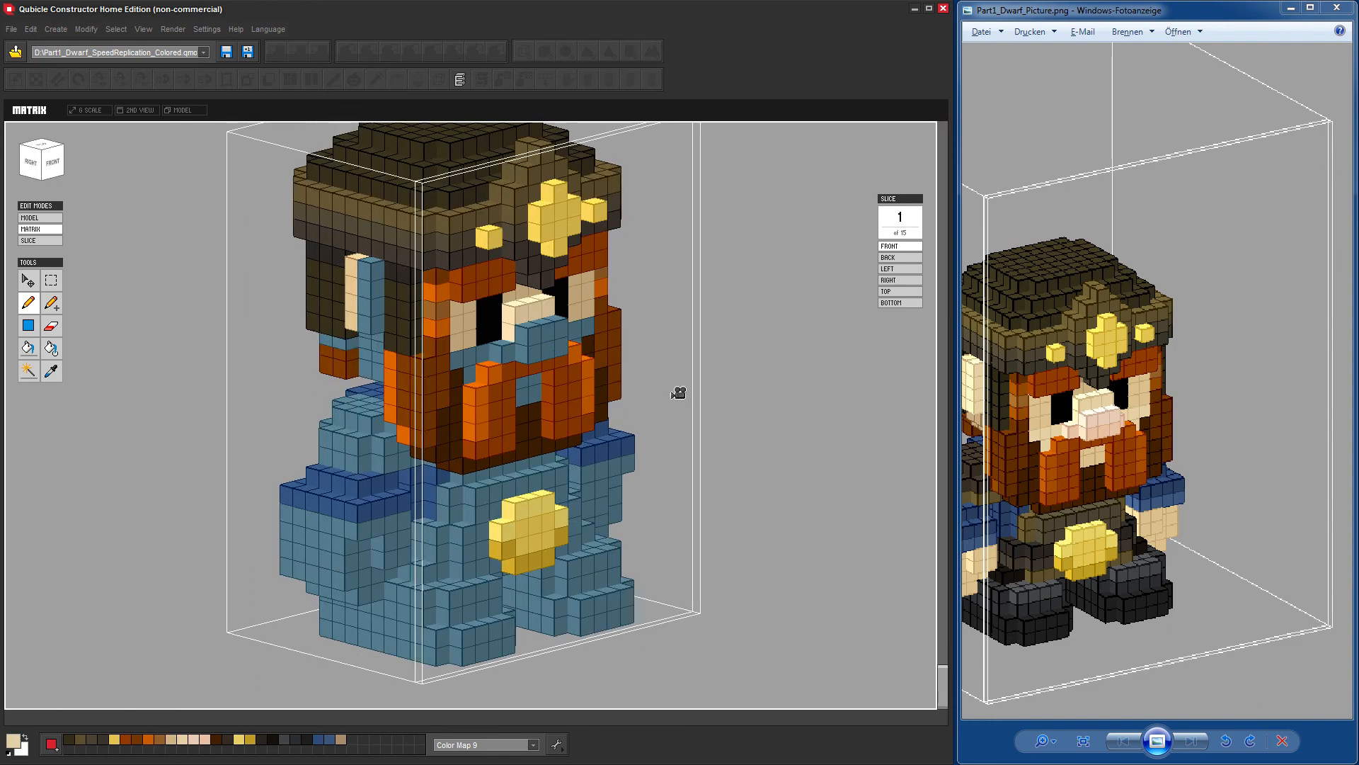
right_drag(676, 389, 602, 394)
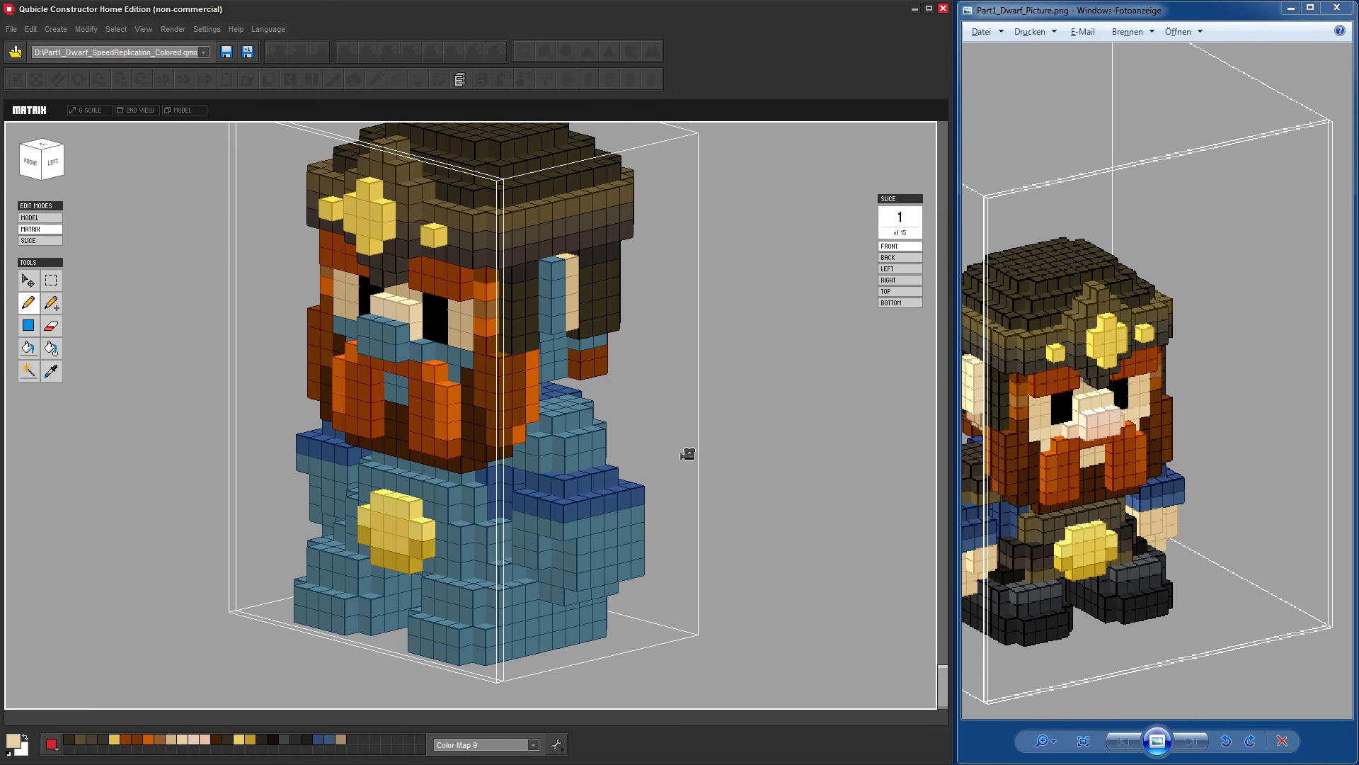
right_drag(685, 452, 775, 433)
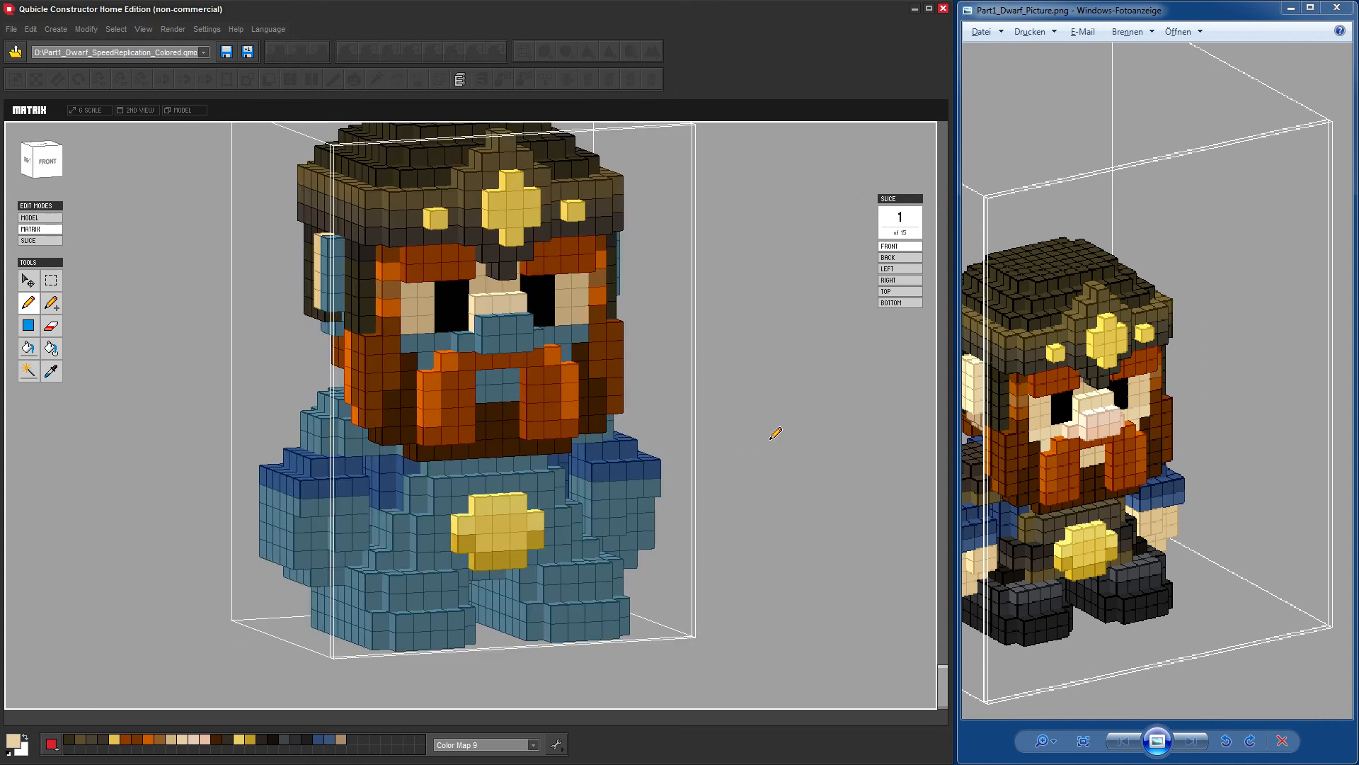
click(416, 339)
shift+click(578, 335)
click(567, 355)
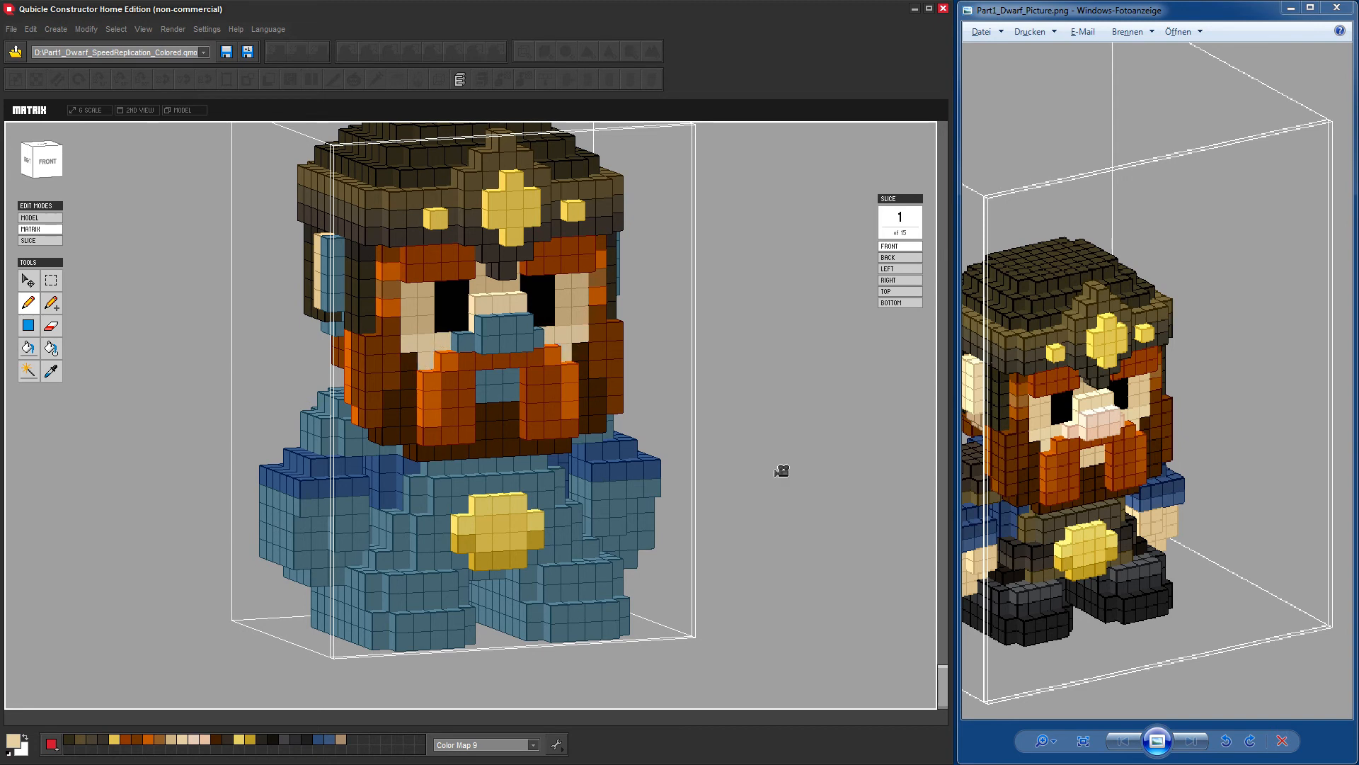
Paint the mouth area between the two halves of the moustache in the lighter skin tone.
right_drag(783, 471, 509, 363)
click(471, 344)
shift+click(505, 341)
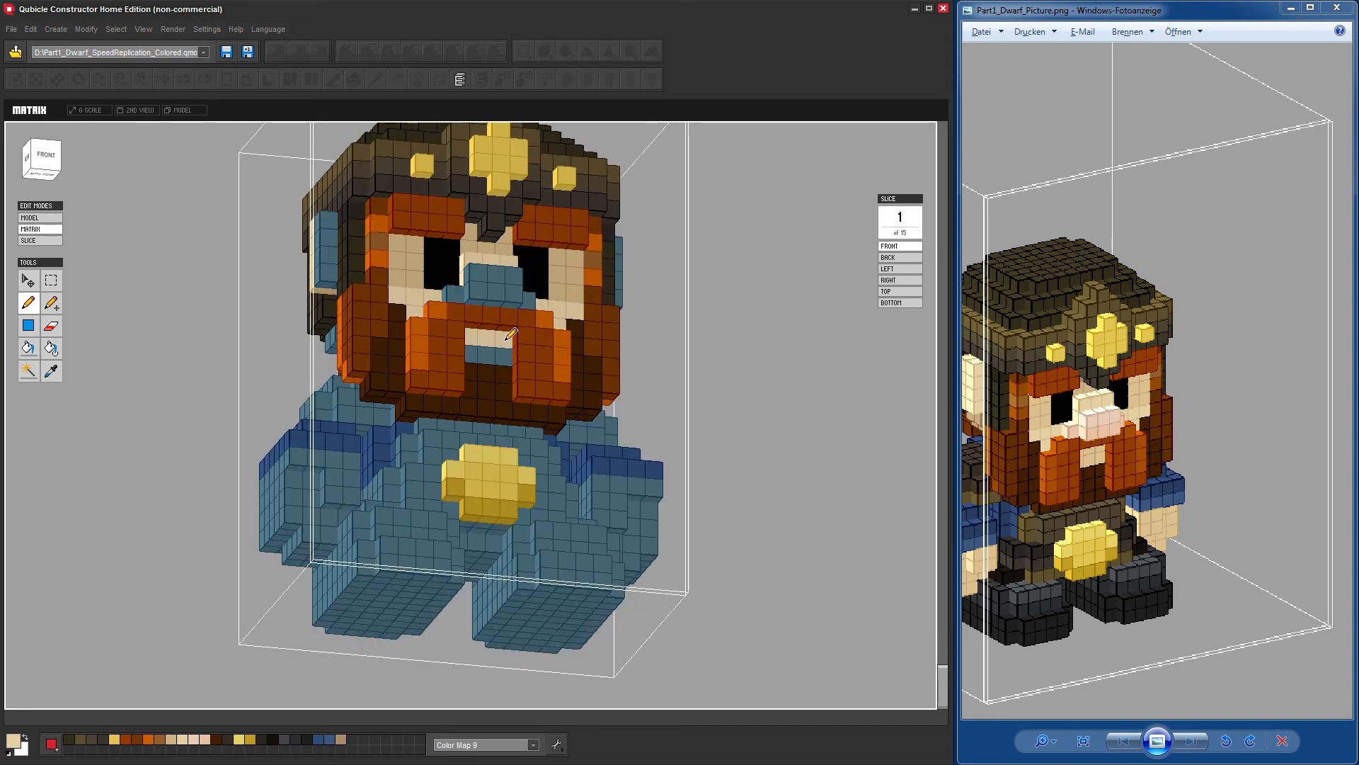
click(503, 354)
click(484, 349)
Paint the remaining front half of both ears in the lighter skin tone.
mouse_move(746, 341)
right_down()
mouse_move(762, 394)
mouse_move(864, 385)
mouse_move(814, 349)
mouse_move(676, 320)
right_up()
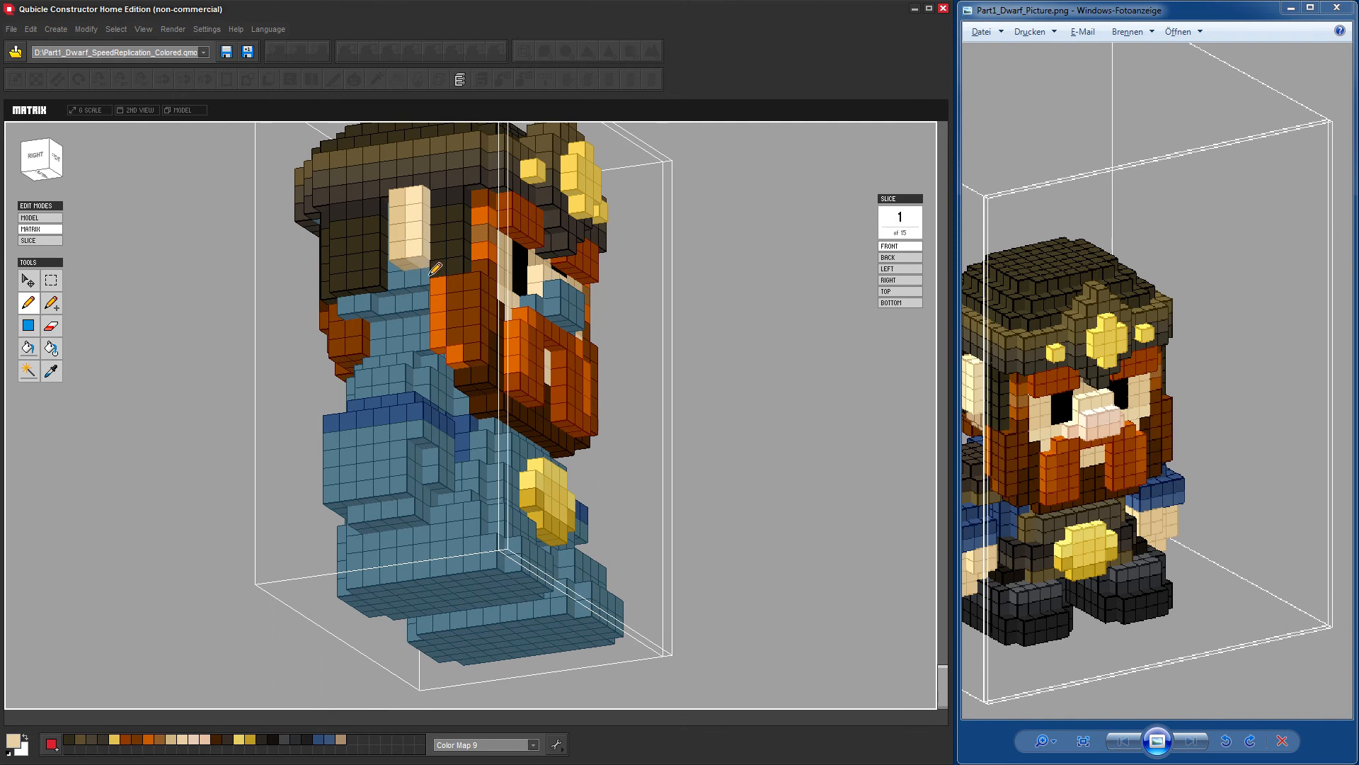
right_drag(747, 357, 577, 389)
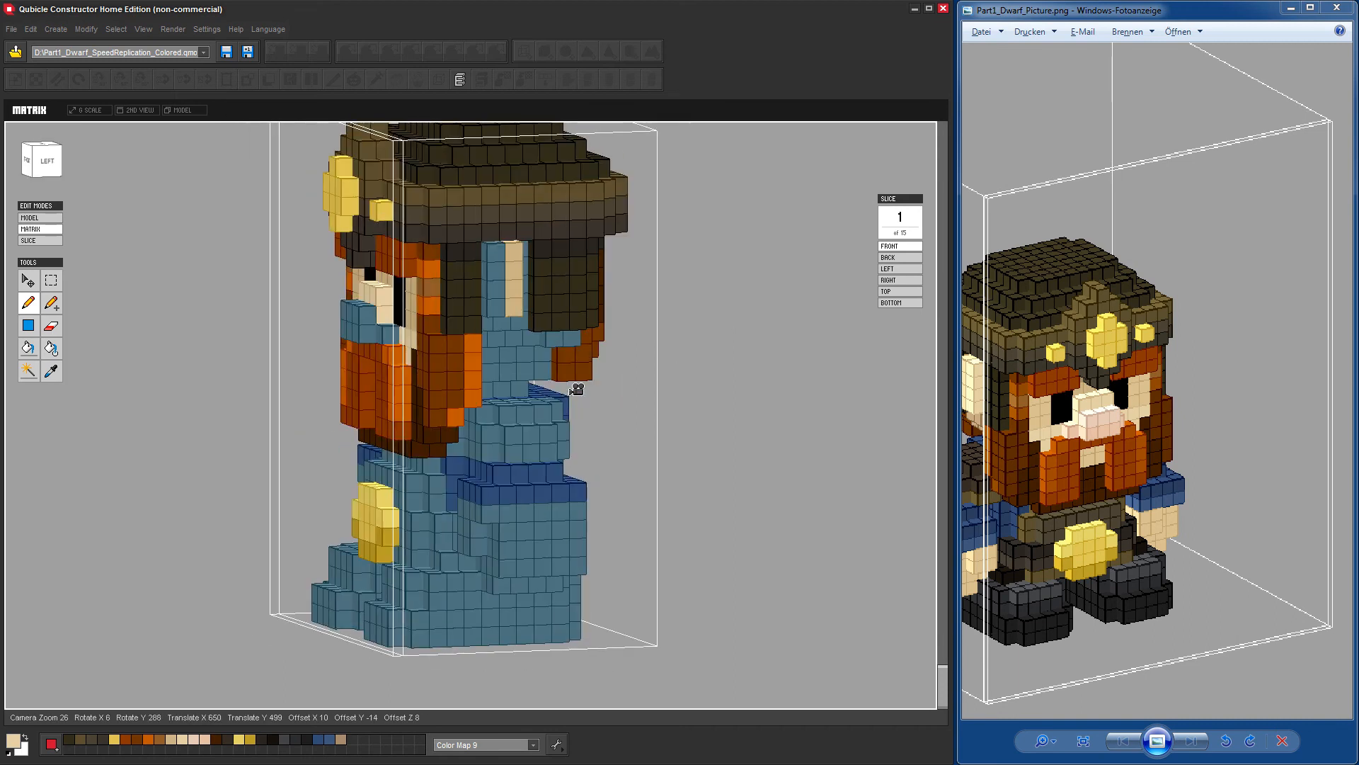
right_drag(743, 434, 764, 379)
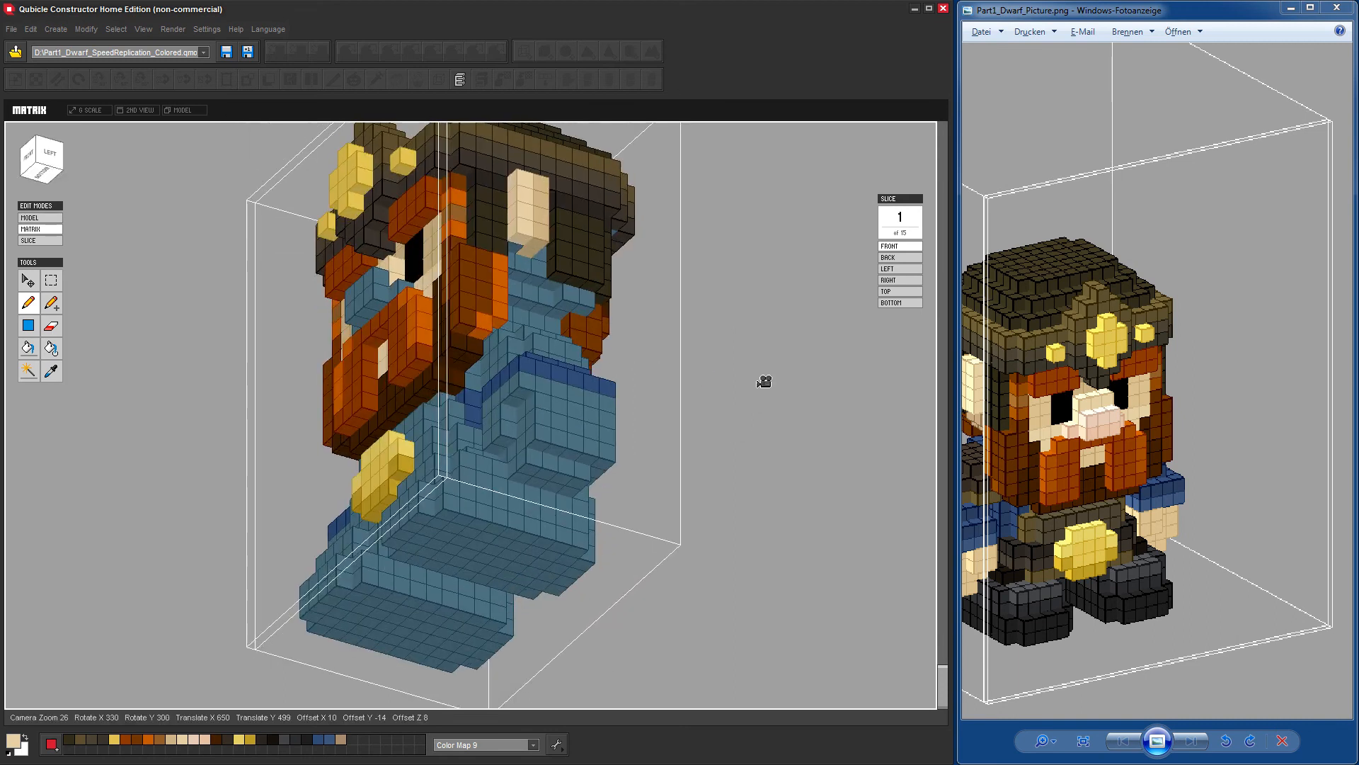
right_drag(776, 443, 850, 461)
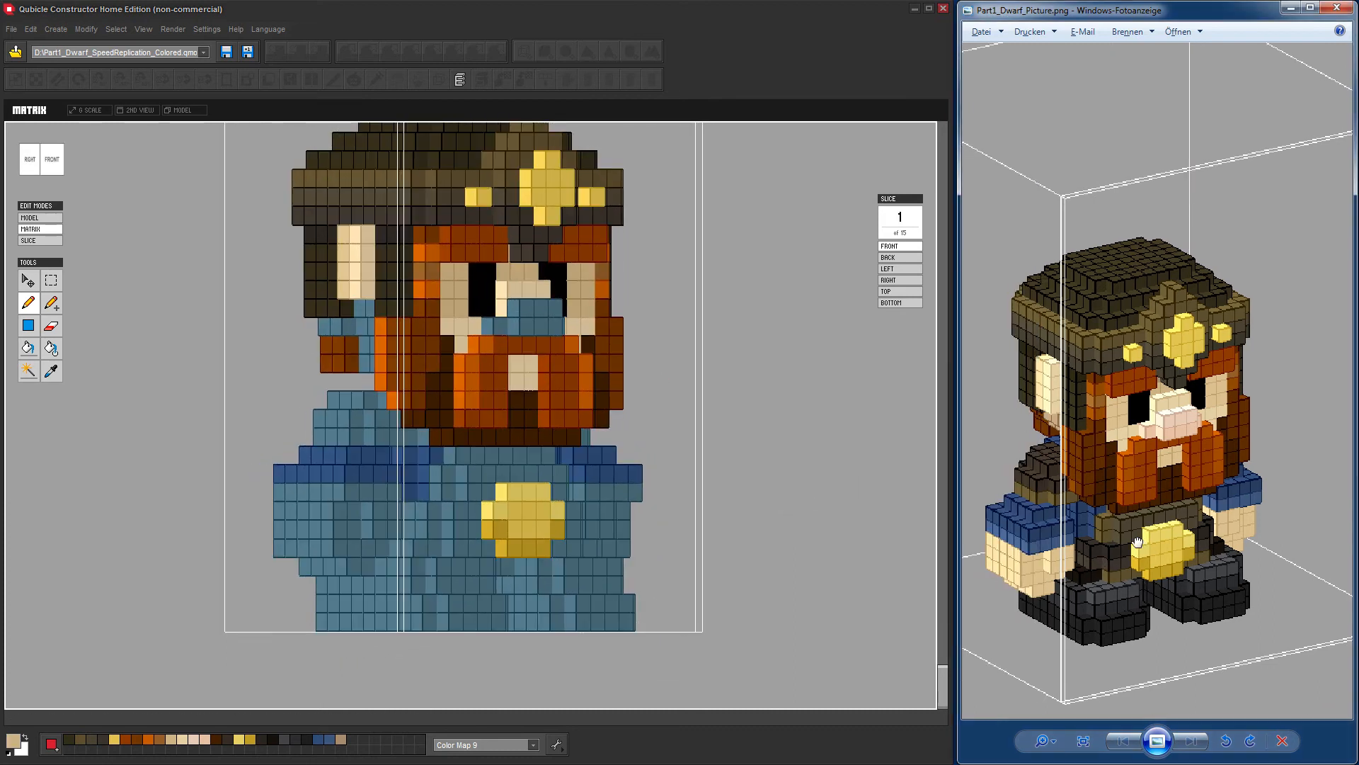
Paint a tan row along the outer side and front of the right hand.
click(282, 510)
drag(334, 512, 354, 514)
drag(780, 573, 920, 561)
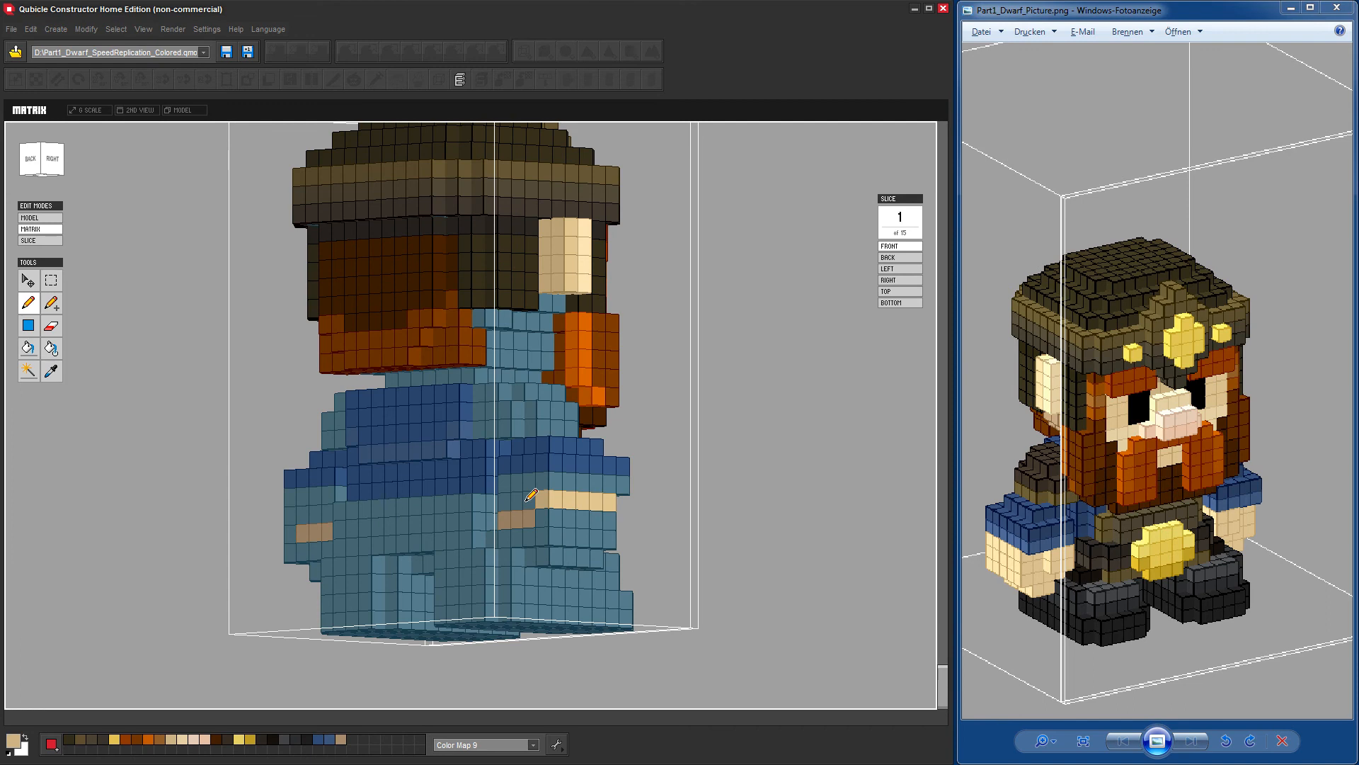
drag(734, 546, 634, 567)
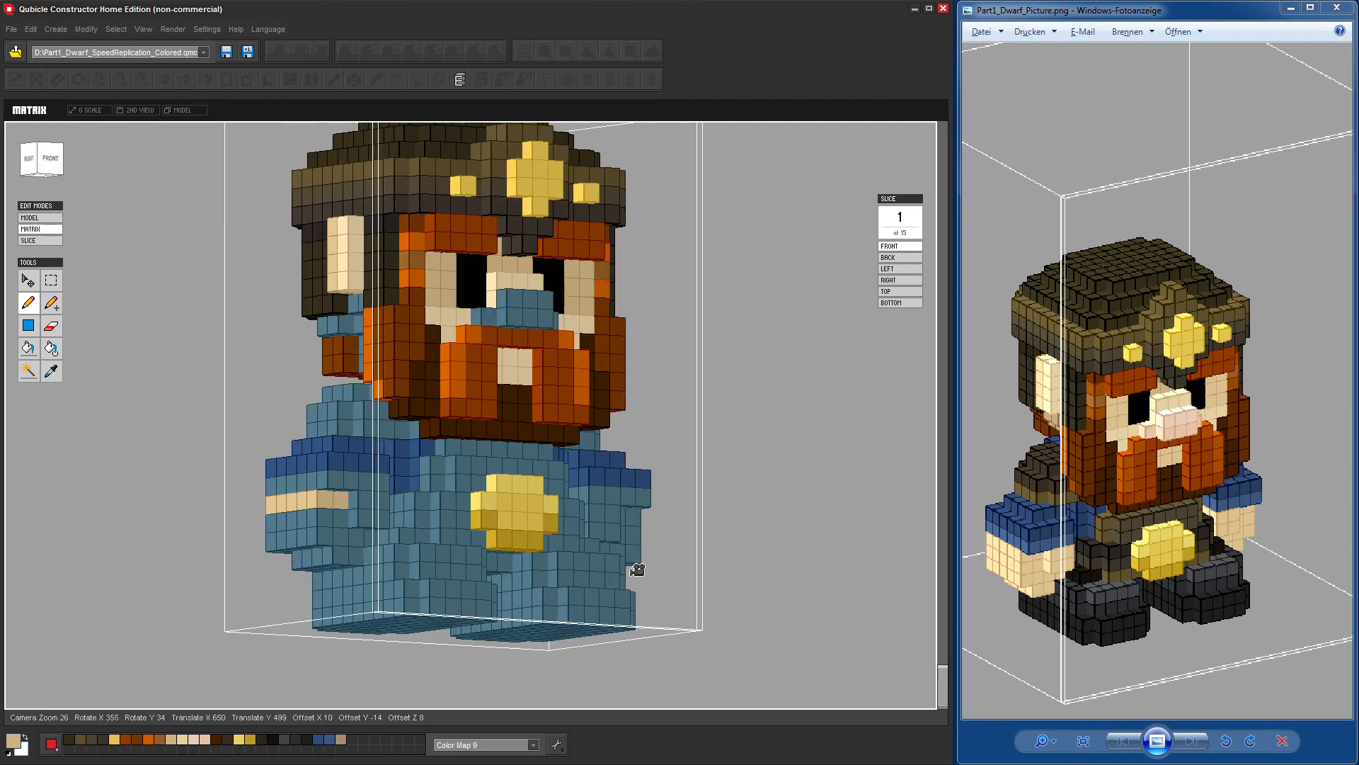
drag(354, 499, 385, 503)
Paint the rows above and below the light brown row on the back of the right hand in tan.
drag(738, 563, 917, 556)
click(556, 489)
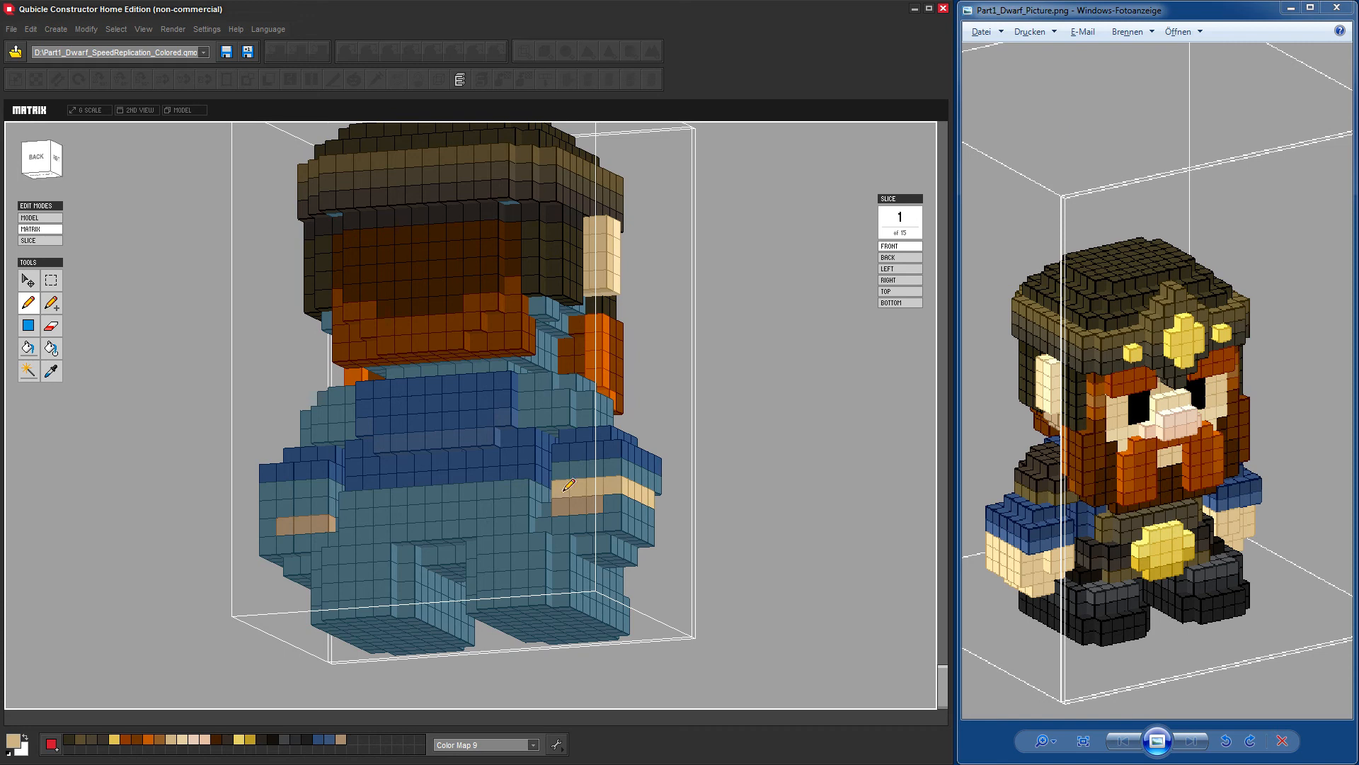
click(555, 528)
drag(614, 530, 615, 529)
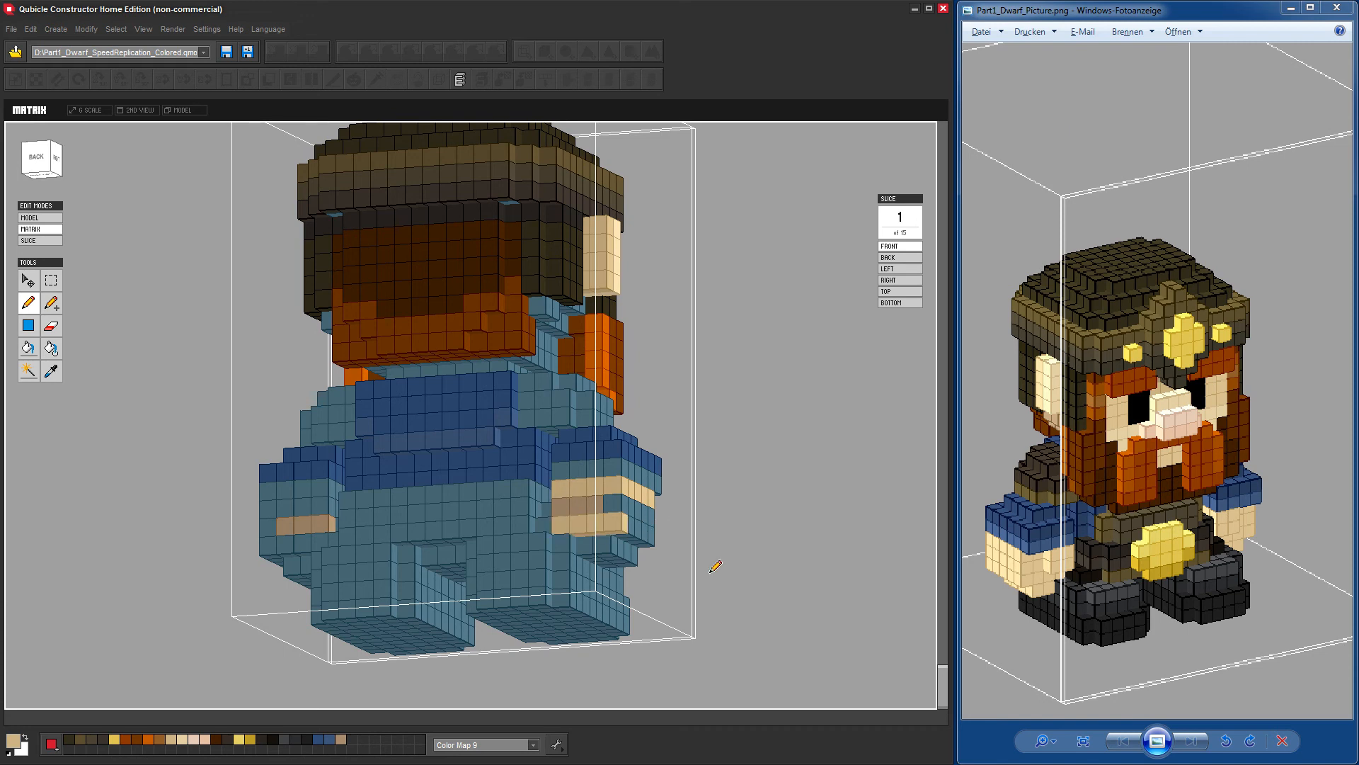
Fill in the rest of the right hand's outer side, front and thumb with the tan skin color.
mouse_move(710, 573)
mouse_down()
mouse_move(608, 586)
mouse_move(540, 571)
mouse_up()
mouse_move(357, 490)
mouse_down()
mouse_move(298, 494)
mouse_move(358, 478)
mouse_move(415, 486)
mouse_move(360, 519)
mouse_up()
click(383, 521)
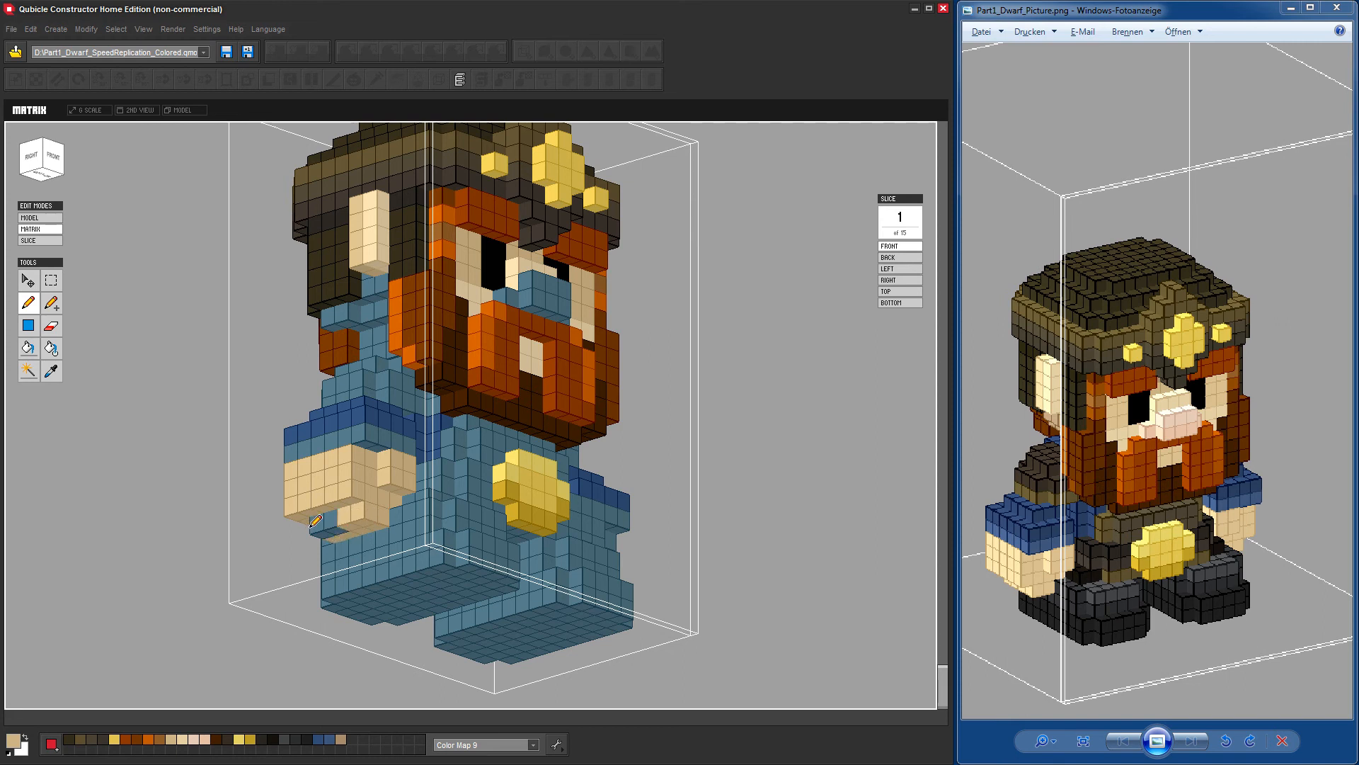
Paint the underside and lowest row of the left hand in the tan skin color.
mouse_move(252, 536)
right_down()
mouse_move(388, 516)
mouse_move(410, 538)
mouse_move(485, 555)
mouse_move(540, 516)
mouse_move(535, 484)
right_up()
click(457, 443)
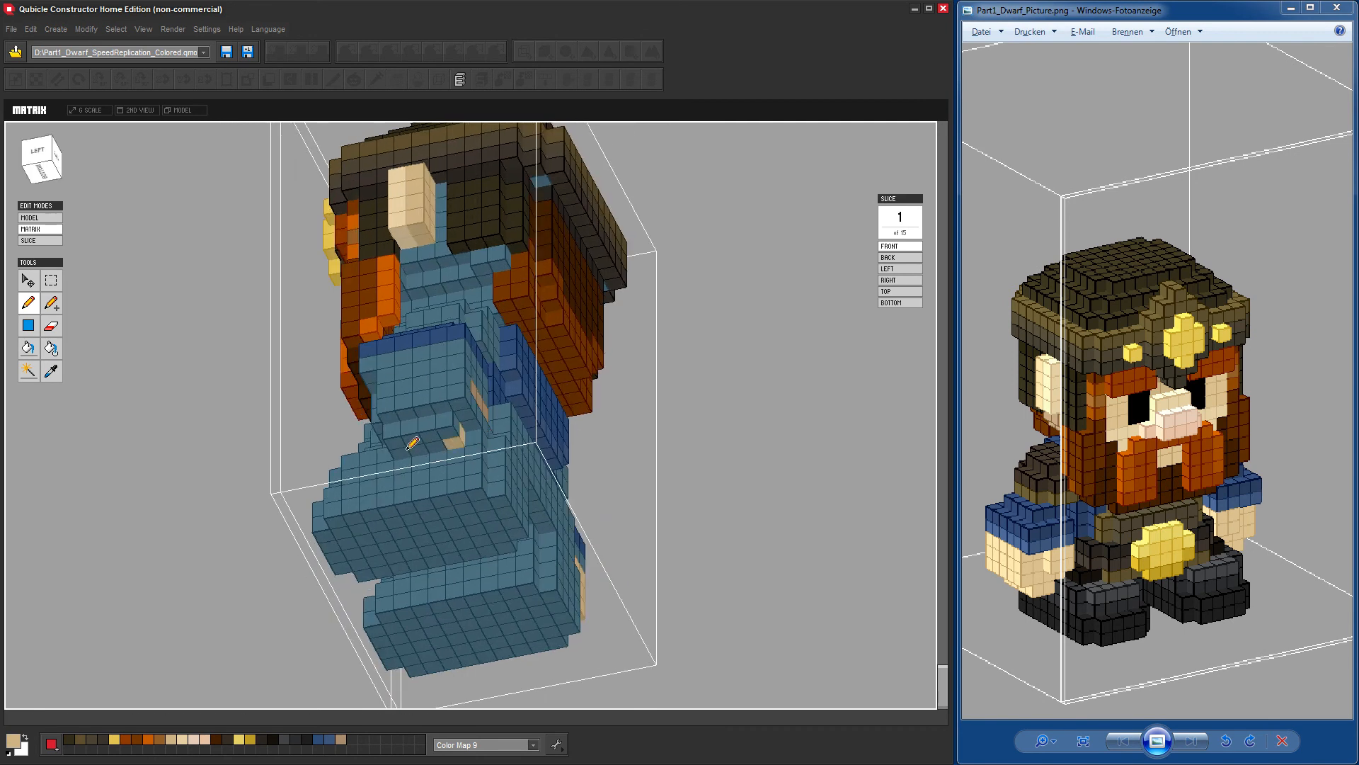
drag(400, 455, 447, 431)
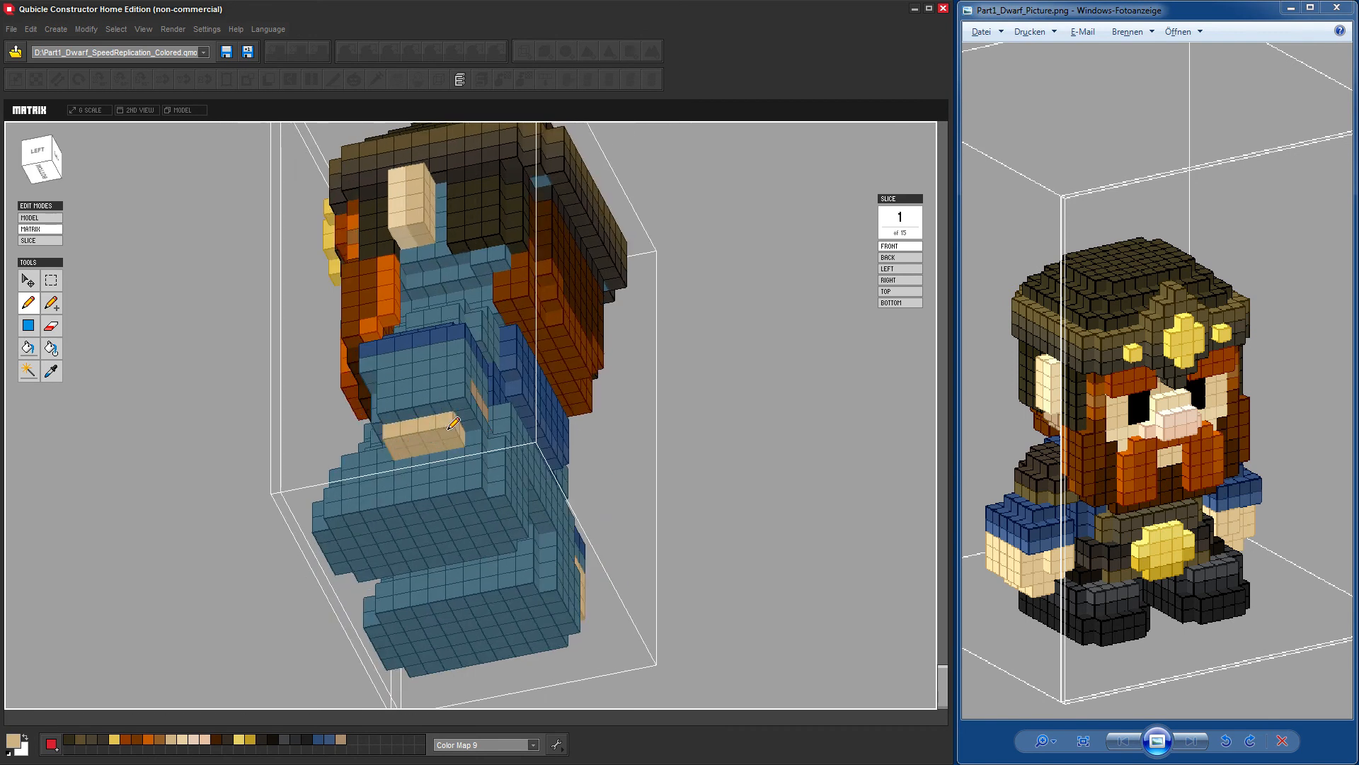
right_drag(734, 488, 484, 454)
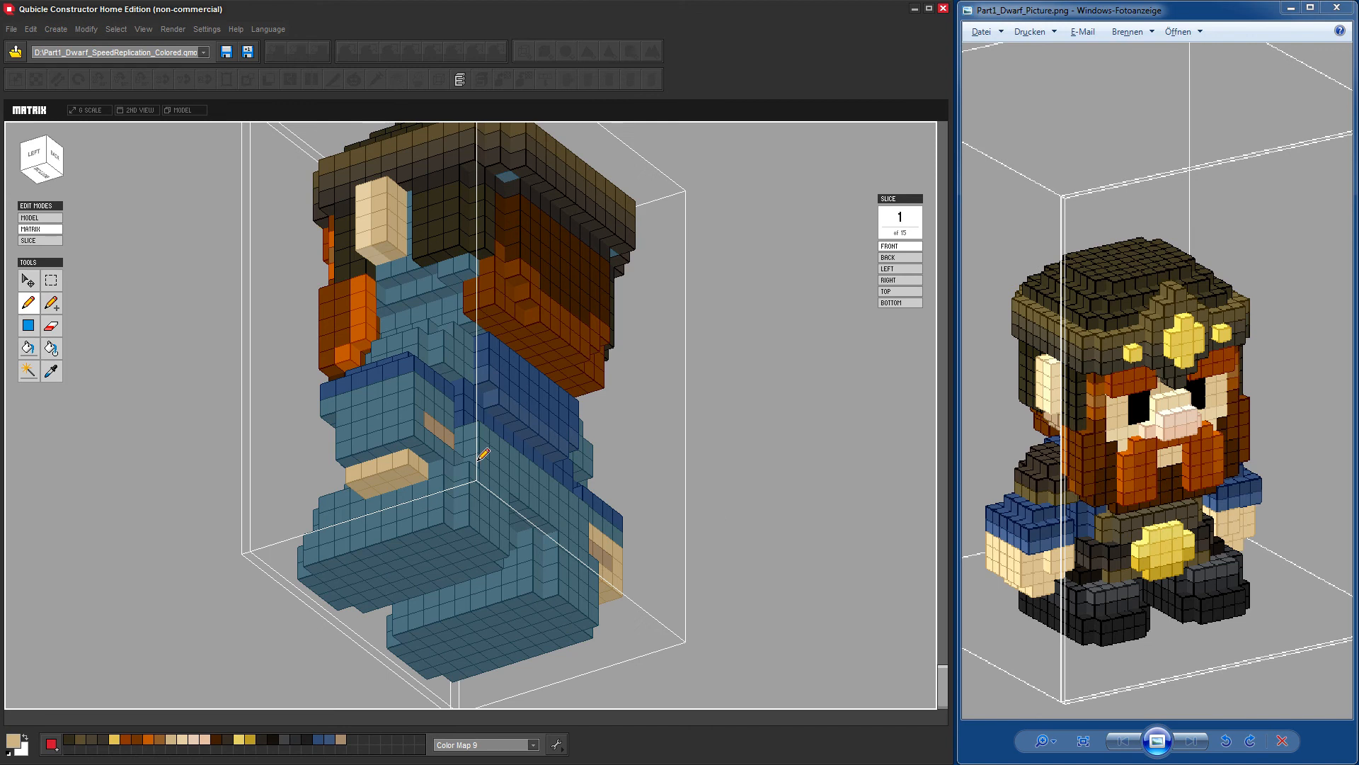
right_drag(737, 502, 658, 534)
click(344, 538)
Paint the lower rows on the back, outer side and front of the left hand in tan.
right_drag(633, 609, 859, 619)
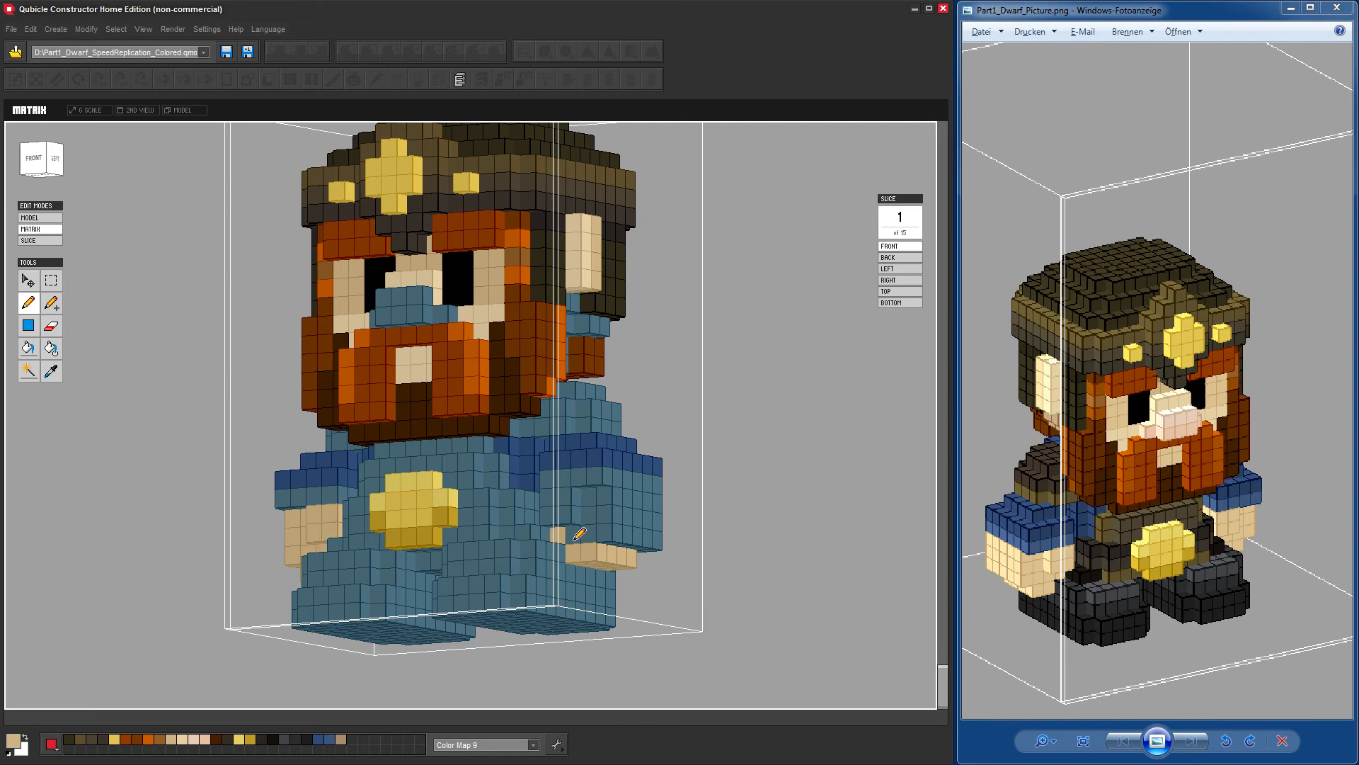
right_drag(579, 533, 608, 584)
click(409, 502)
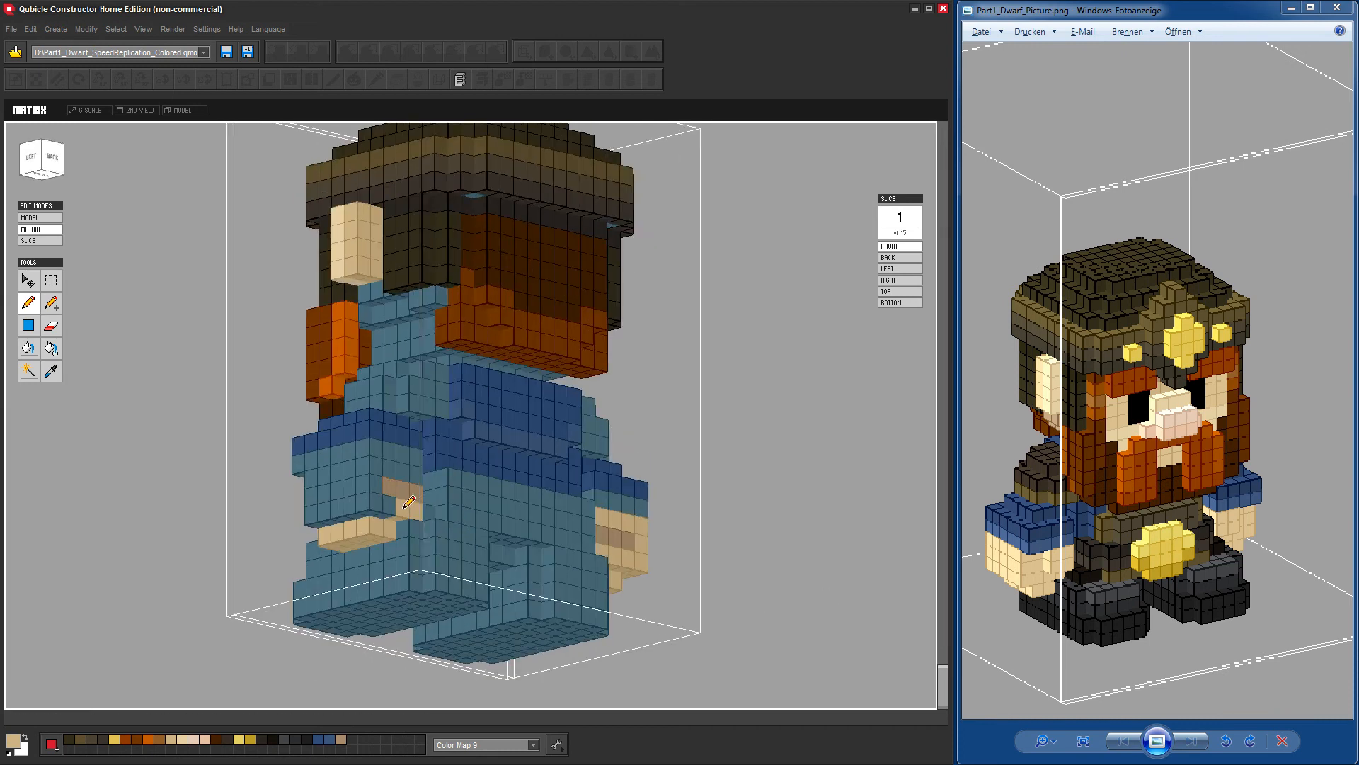
right_drag(394, 502, 552, 549)
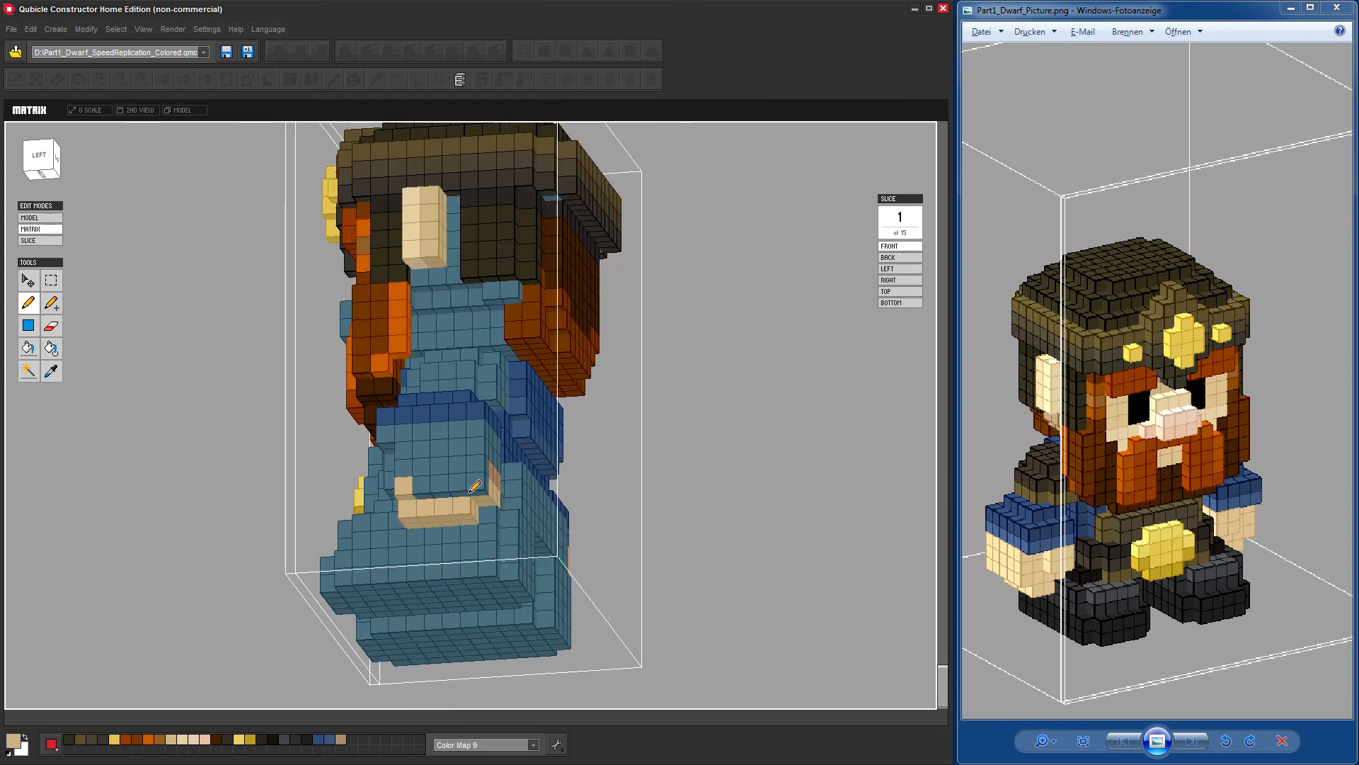
right_drag(634, 522, 414, 500)
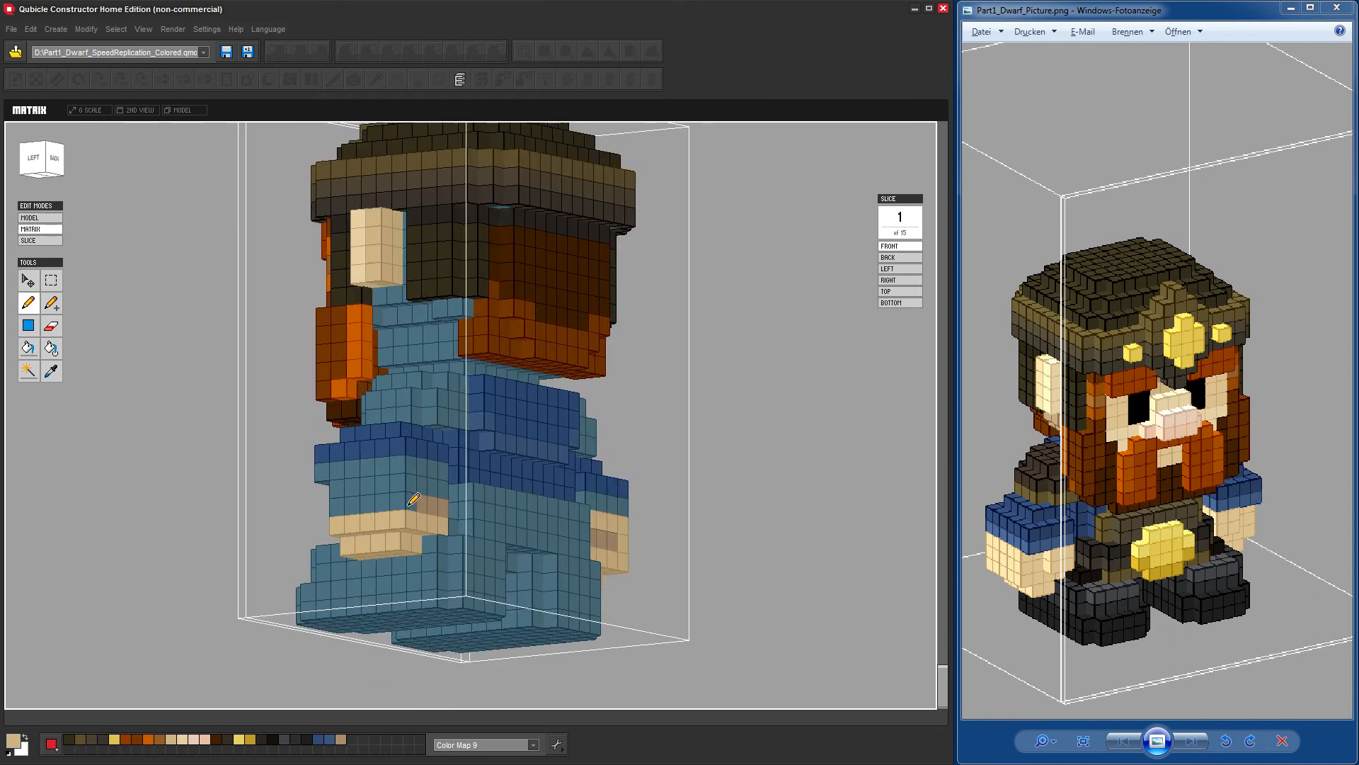
right_drag(623, 577, 758, 607)
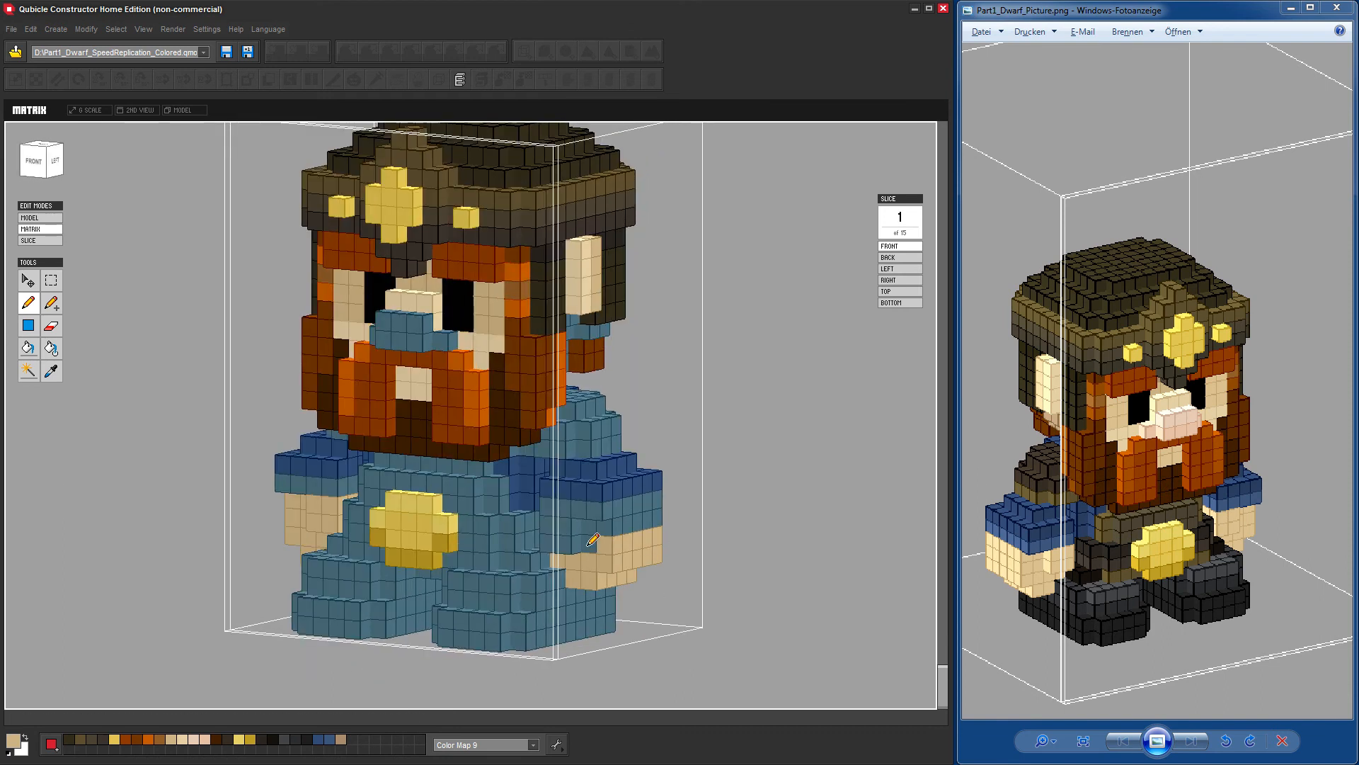
Fill in the rest of the left hand's back, outer side, front and thumb in tan.
right_drag(762, 601, 441, 559)
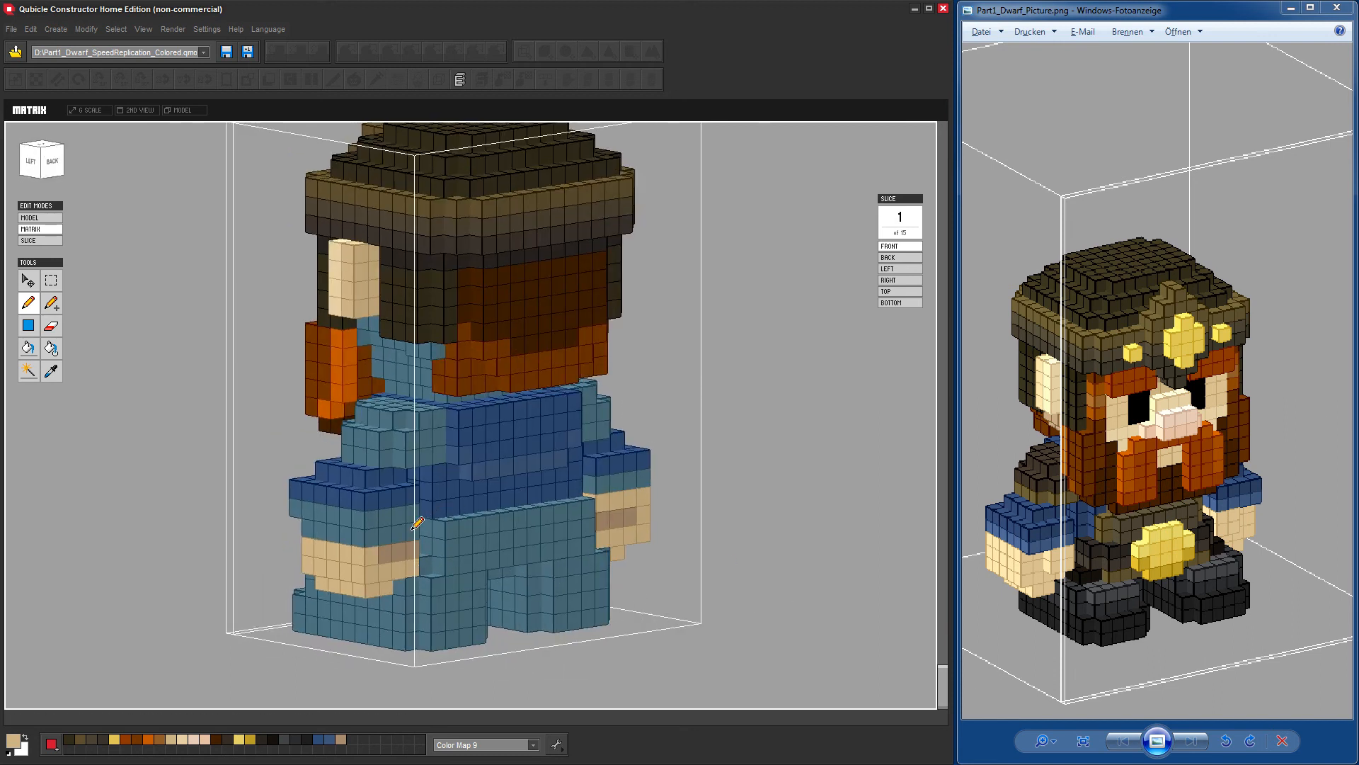
right_drag(703, 679, 835, 658)
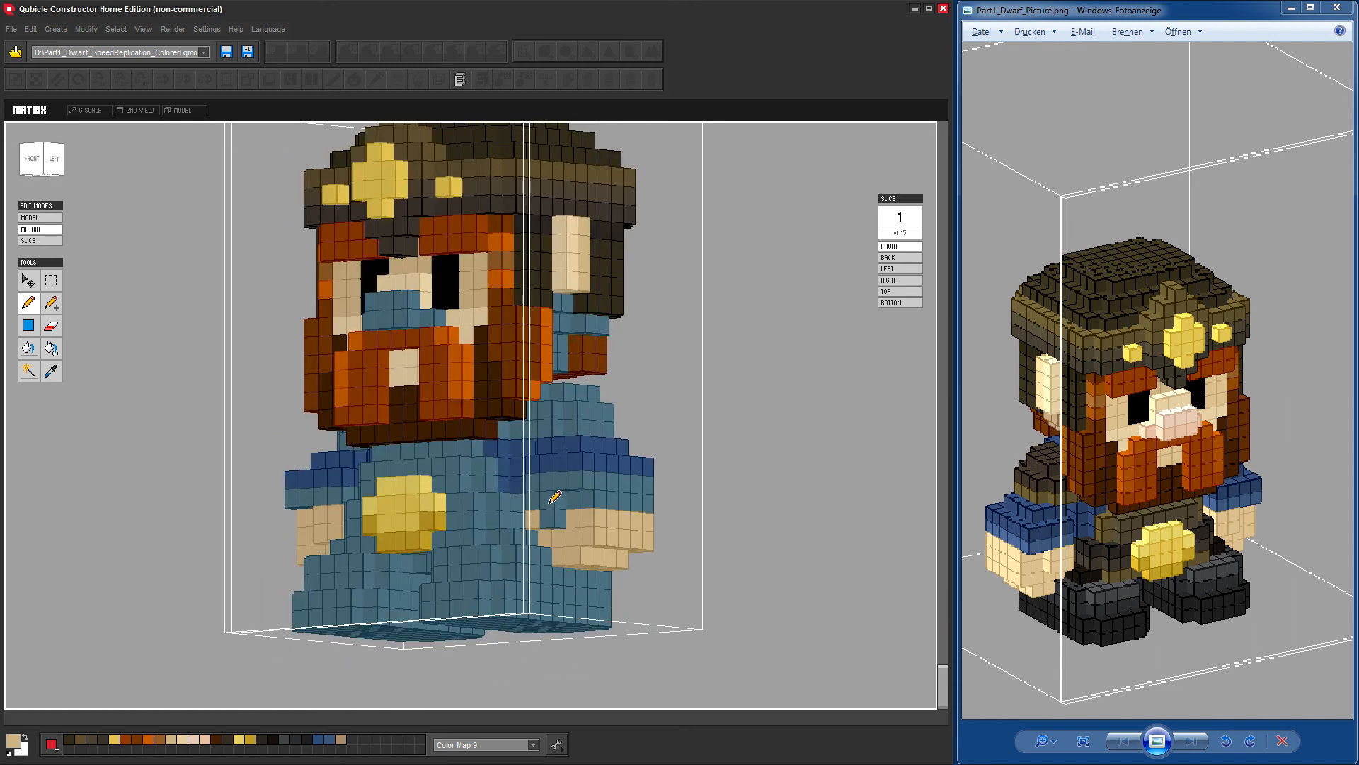
click(556, 511)
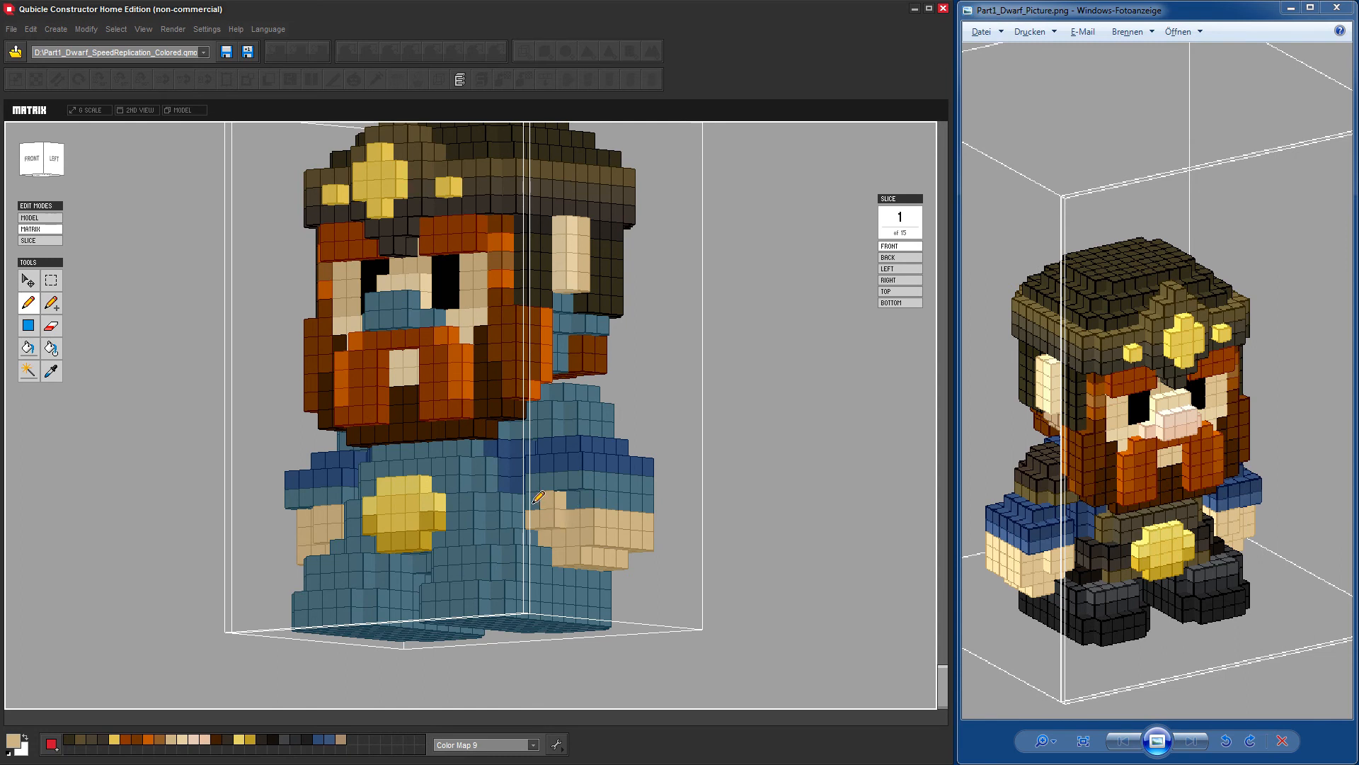
right_drag(752, 540, 663, 499)
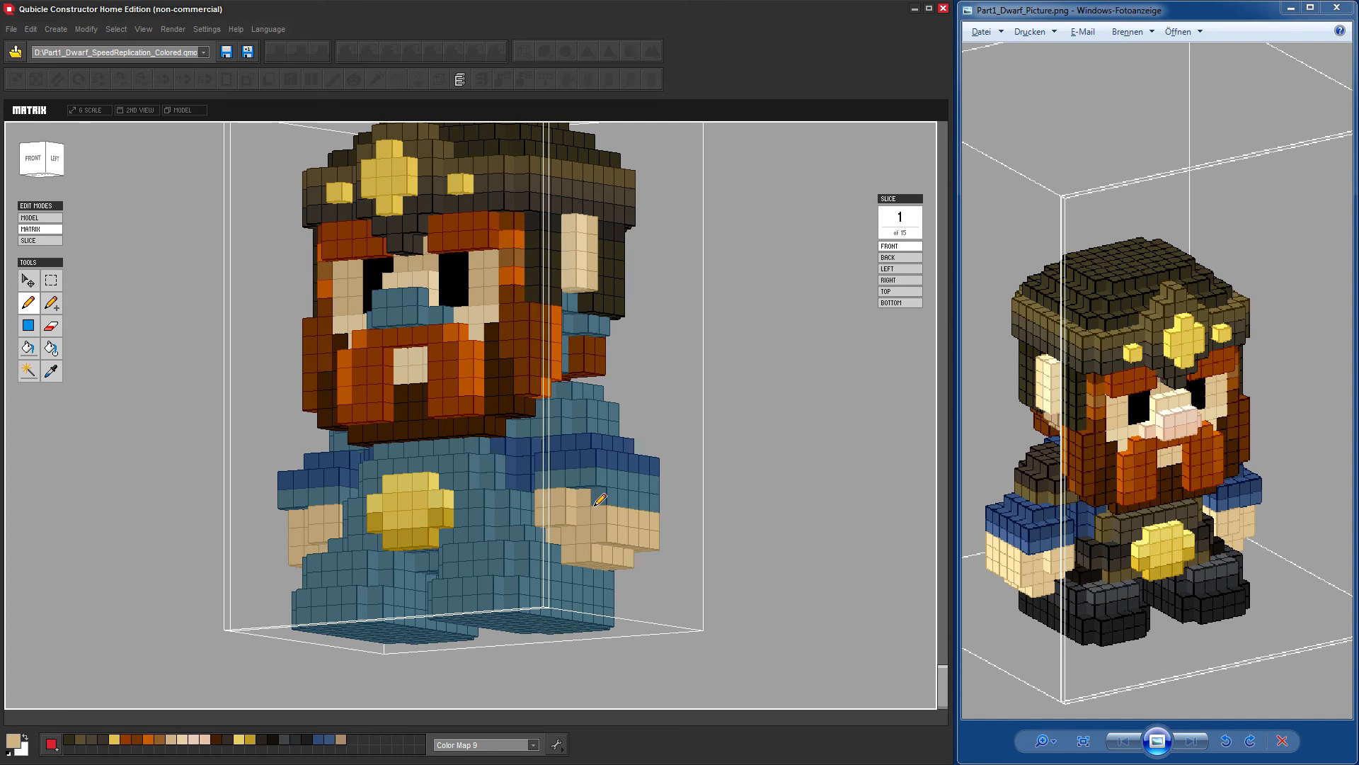
right_drag(832, 570, 481, 511)
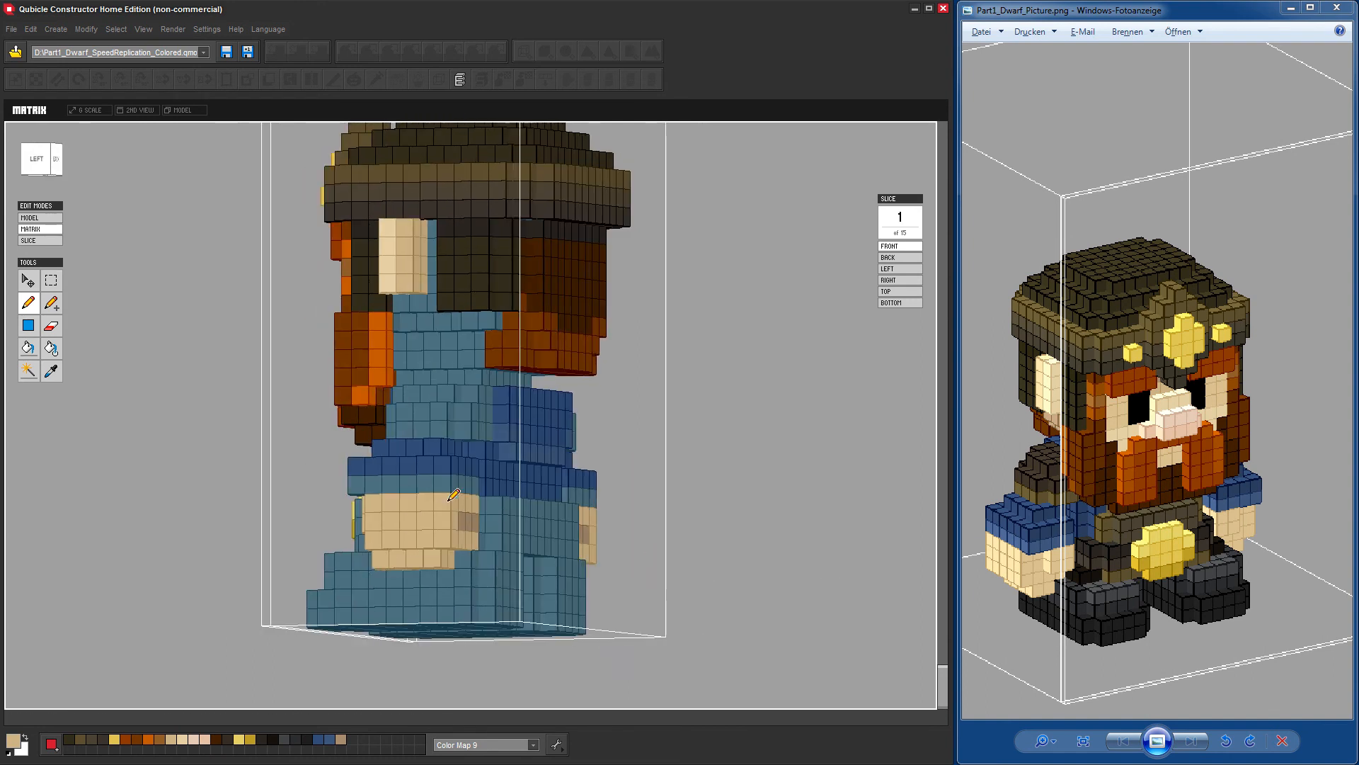
Paint the skin strip behind and beneath the left ear in the tan skin color.
right_drag(764, 562, 521, 289)
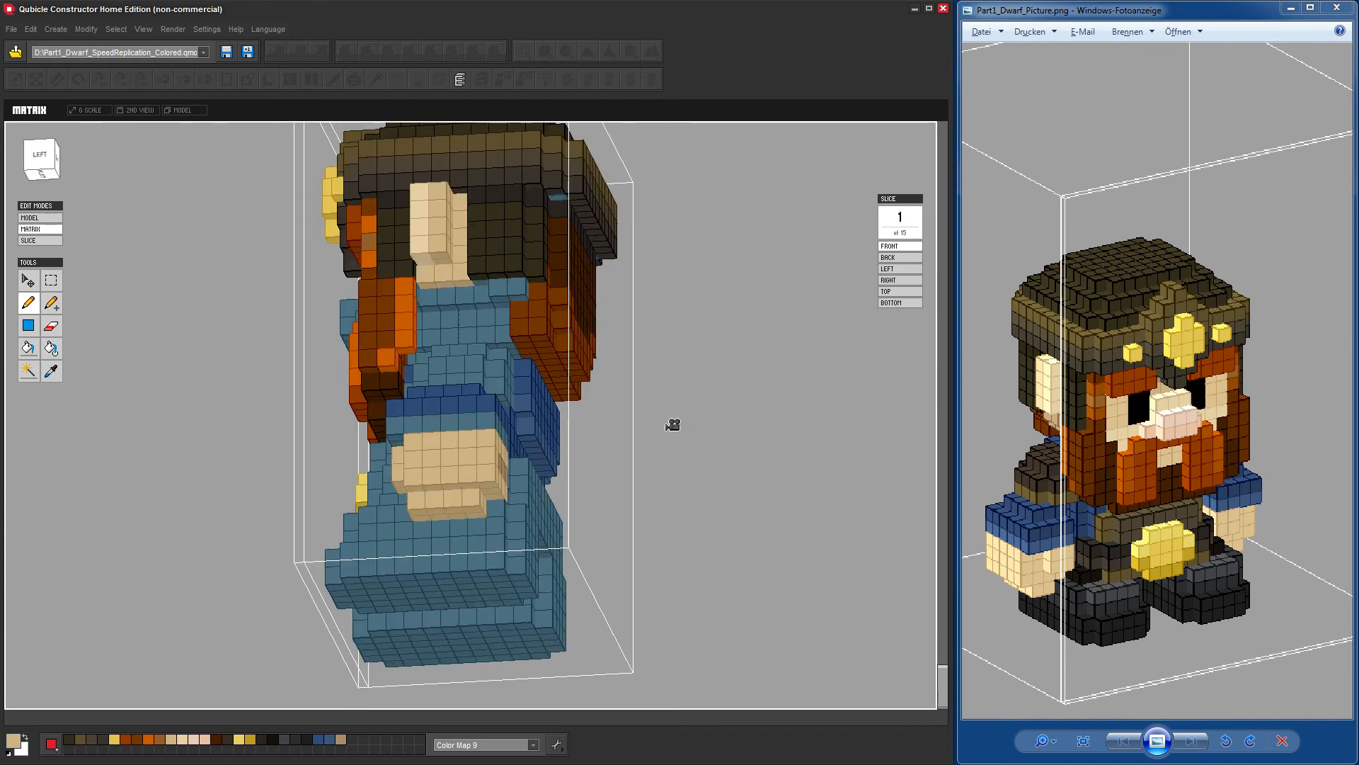
right_drag(673, 424, 686, 401)
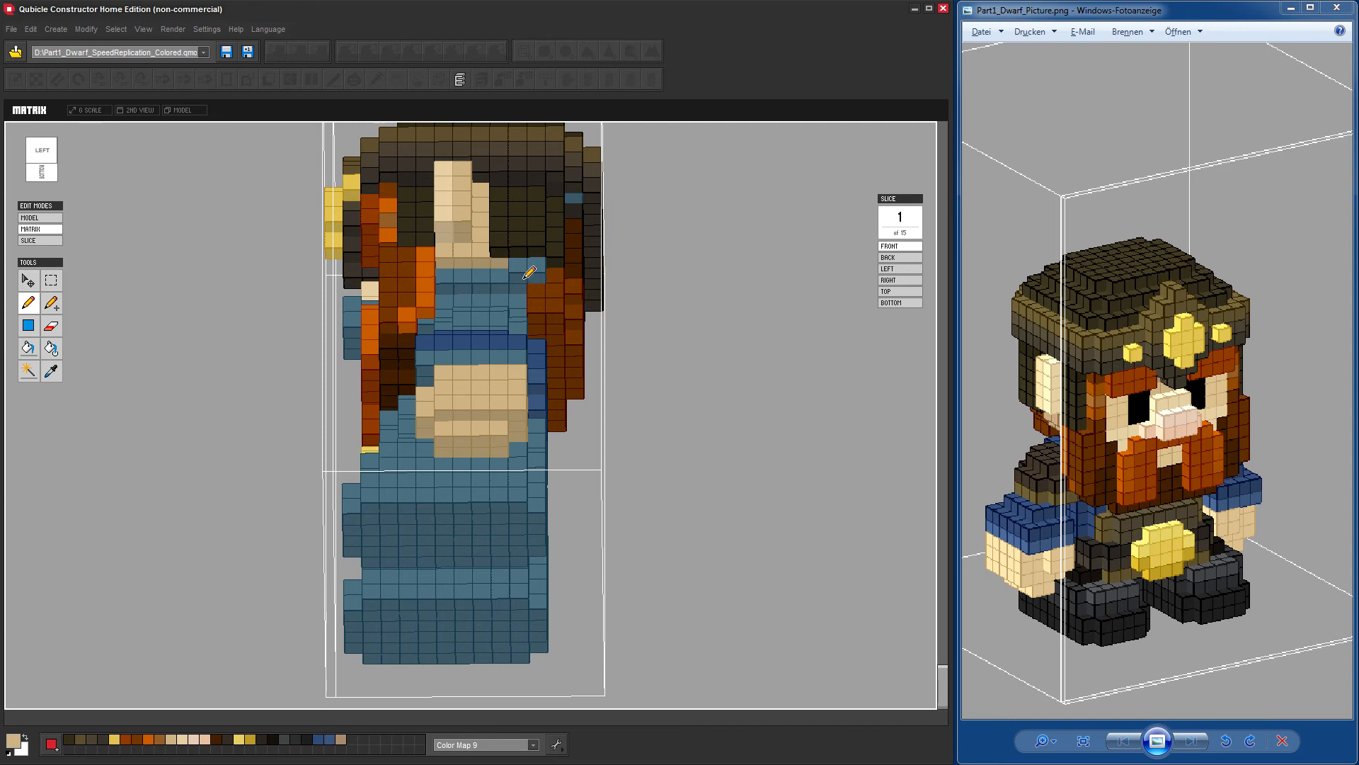
right_drag(701, 382, 395, 316)
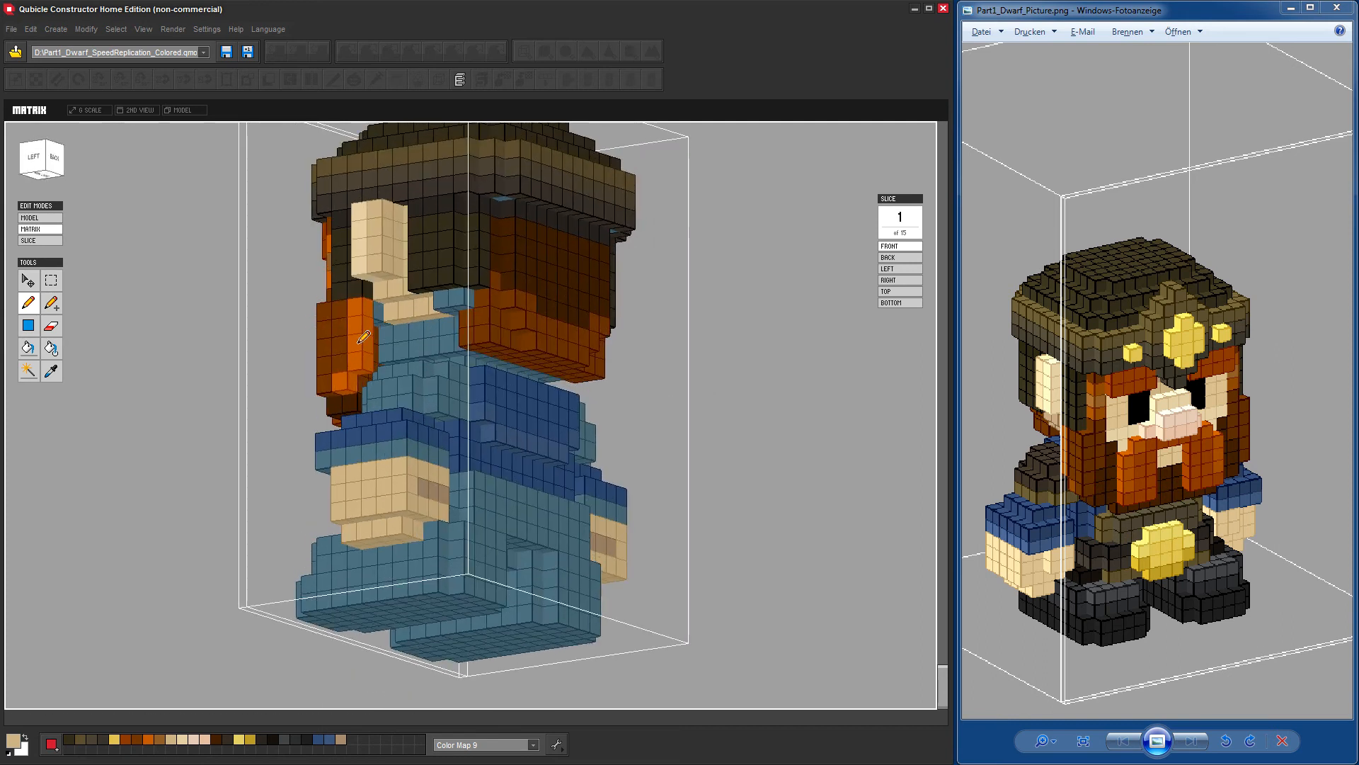
right_drag(750, 443, 436, 350)
alt+click(325, 323)
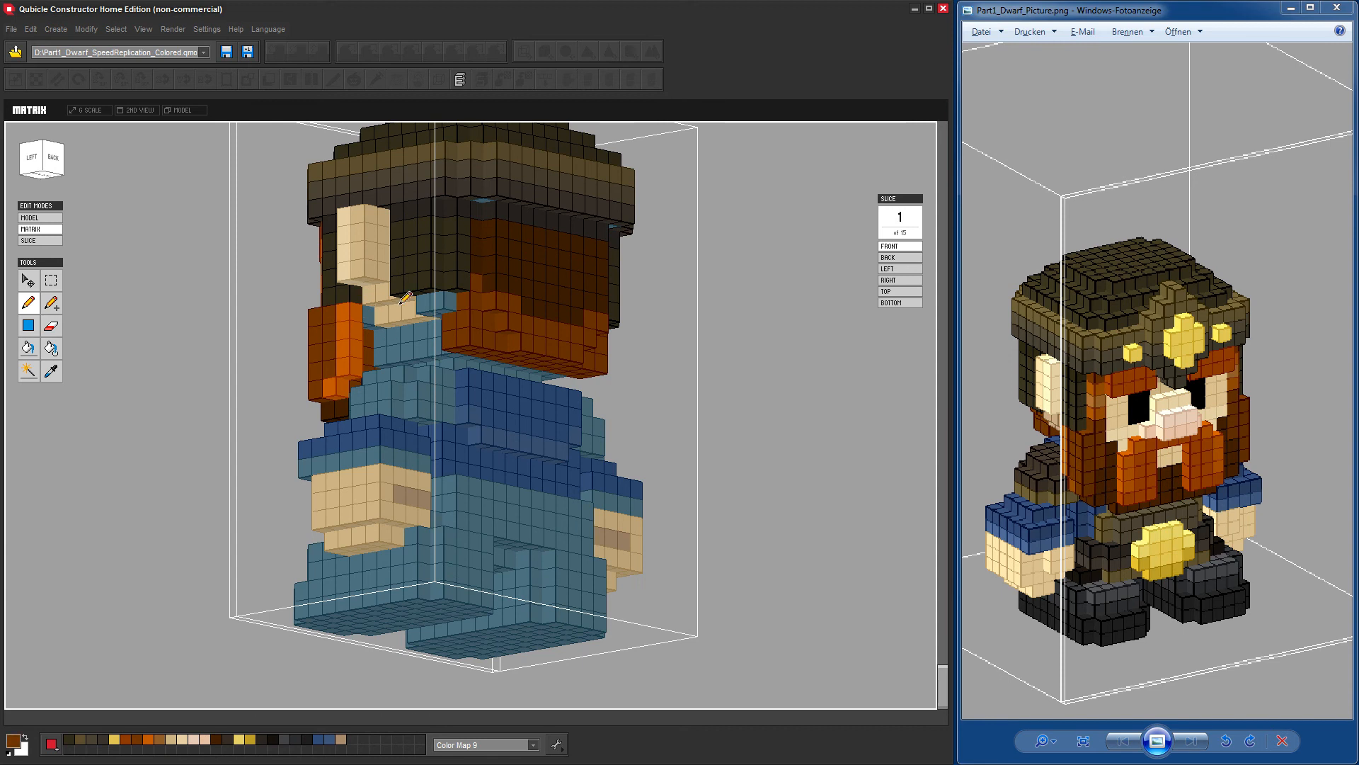
Paint the matching skin strip behind and beneath the right ear in the tan skin color.
right_drag(551, 382, 428, 376)
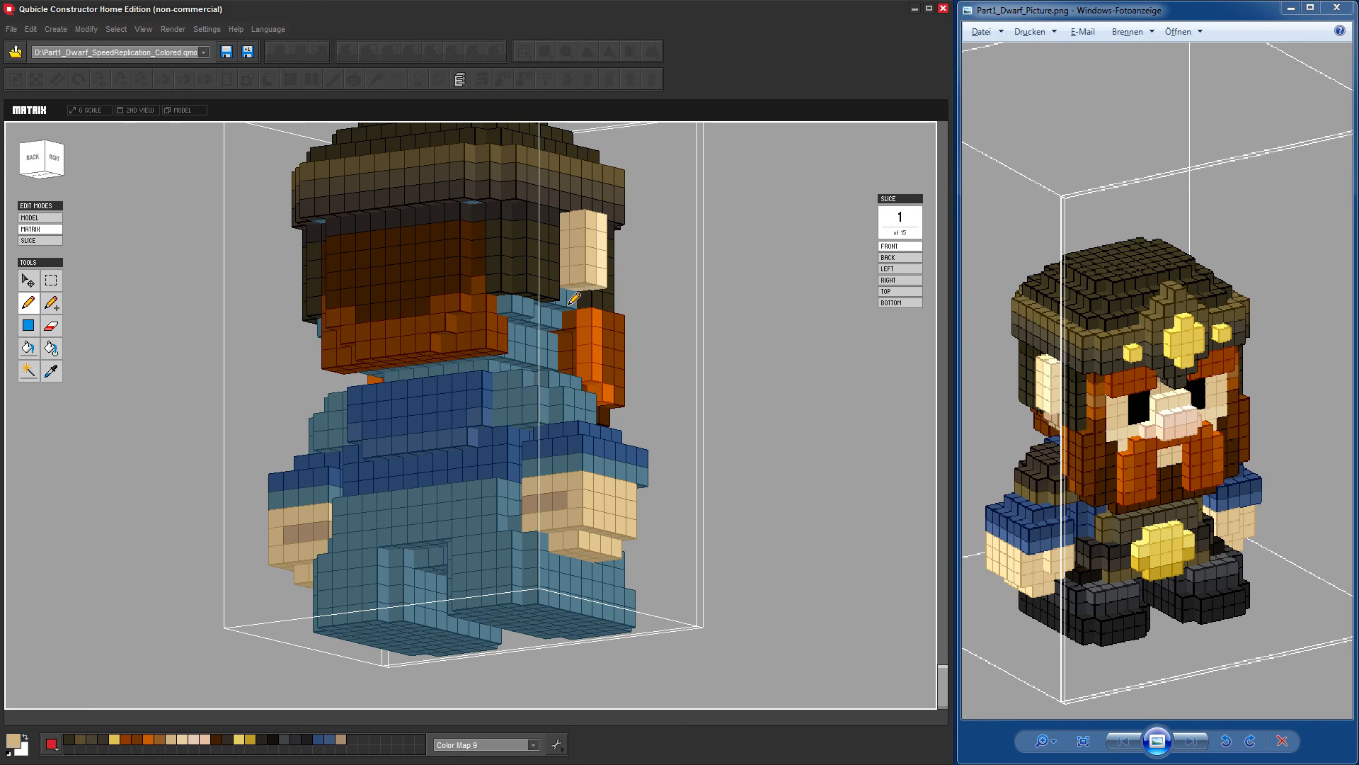
right_drag(741, 359, 669, 361)
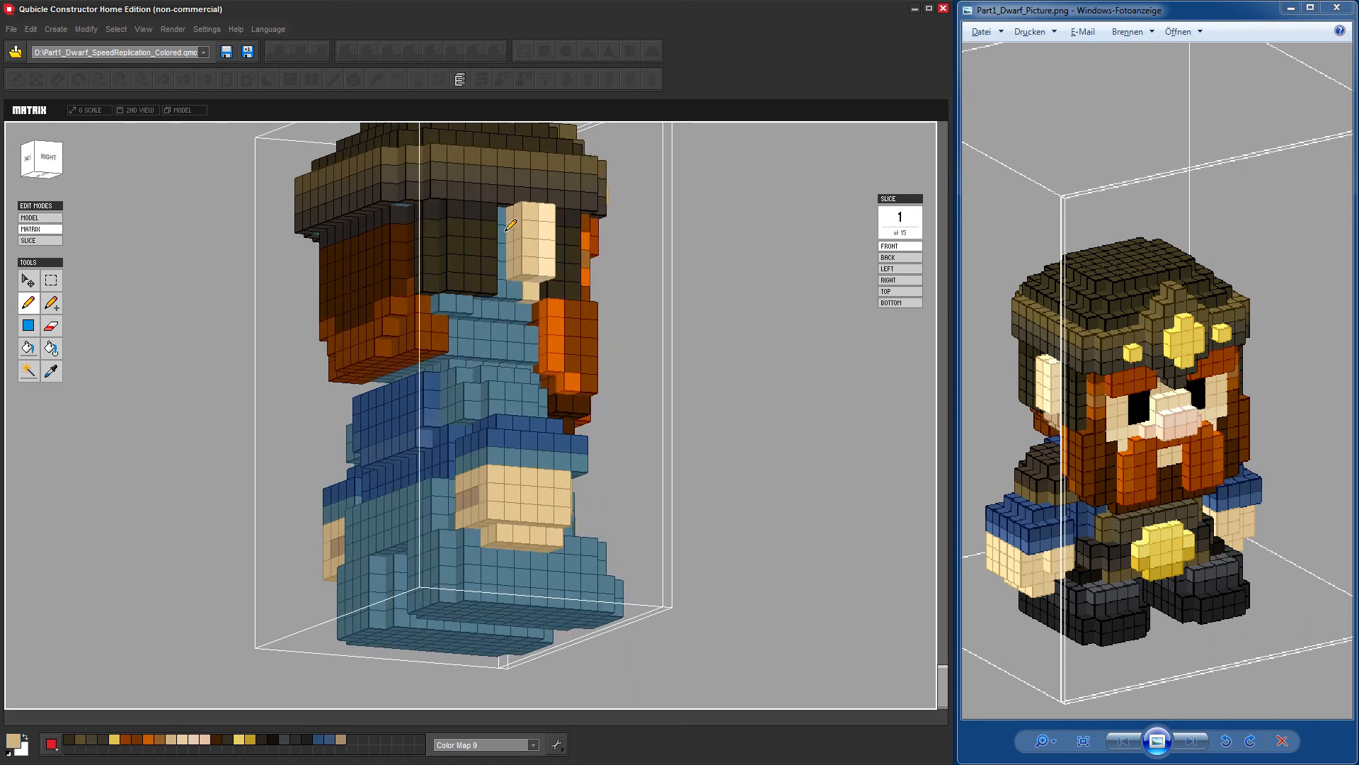
click(506, 284)
drag(527, 309, 479, 311)
Bring up the reference's rear view and paint the leftover voxels behind the skin under the right ear reddish brown, completing the adjoining skin in tan.
mouse_move(760, 369)
right_down()
mouse_move(448, 389)
mouse_move(198, 432)
right_up()
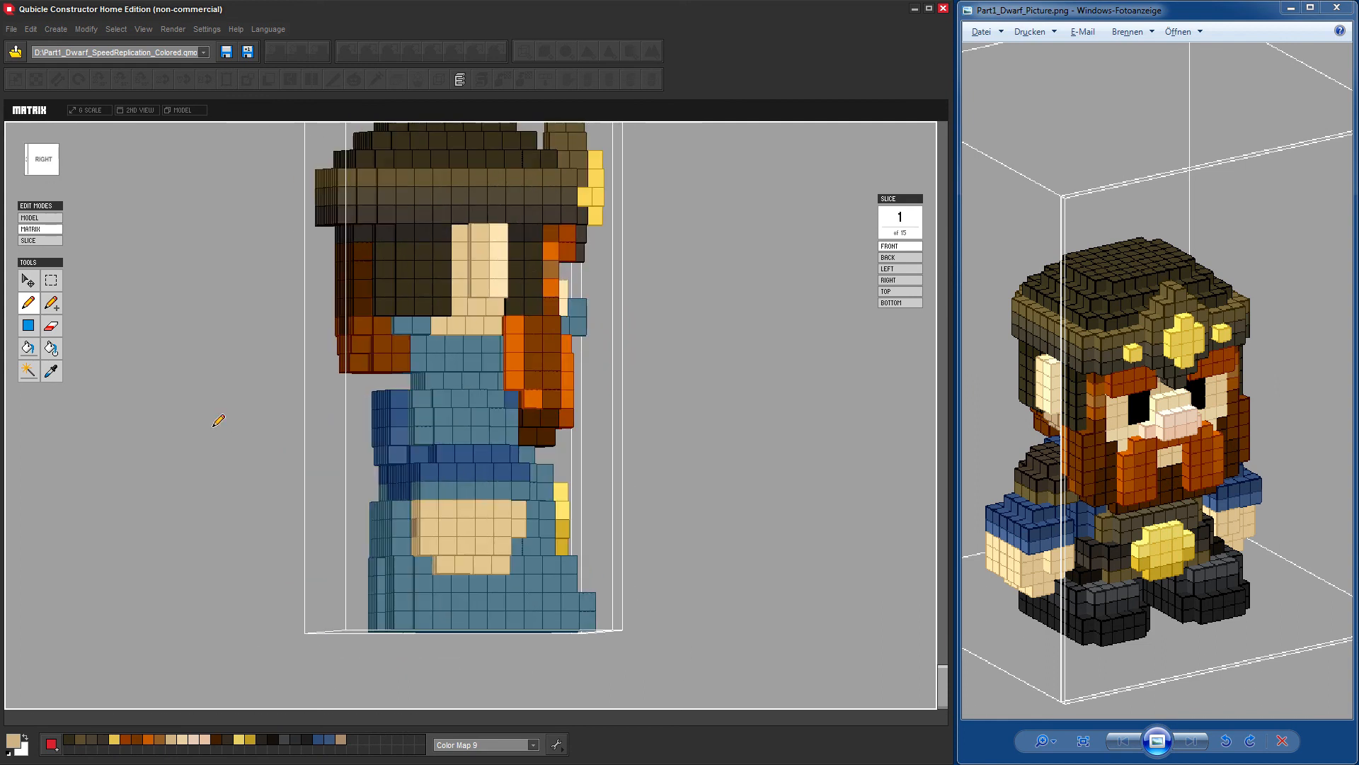
drag(1278, 454, 1011, 458)
drag(1227, 444, 1074, 404)
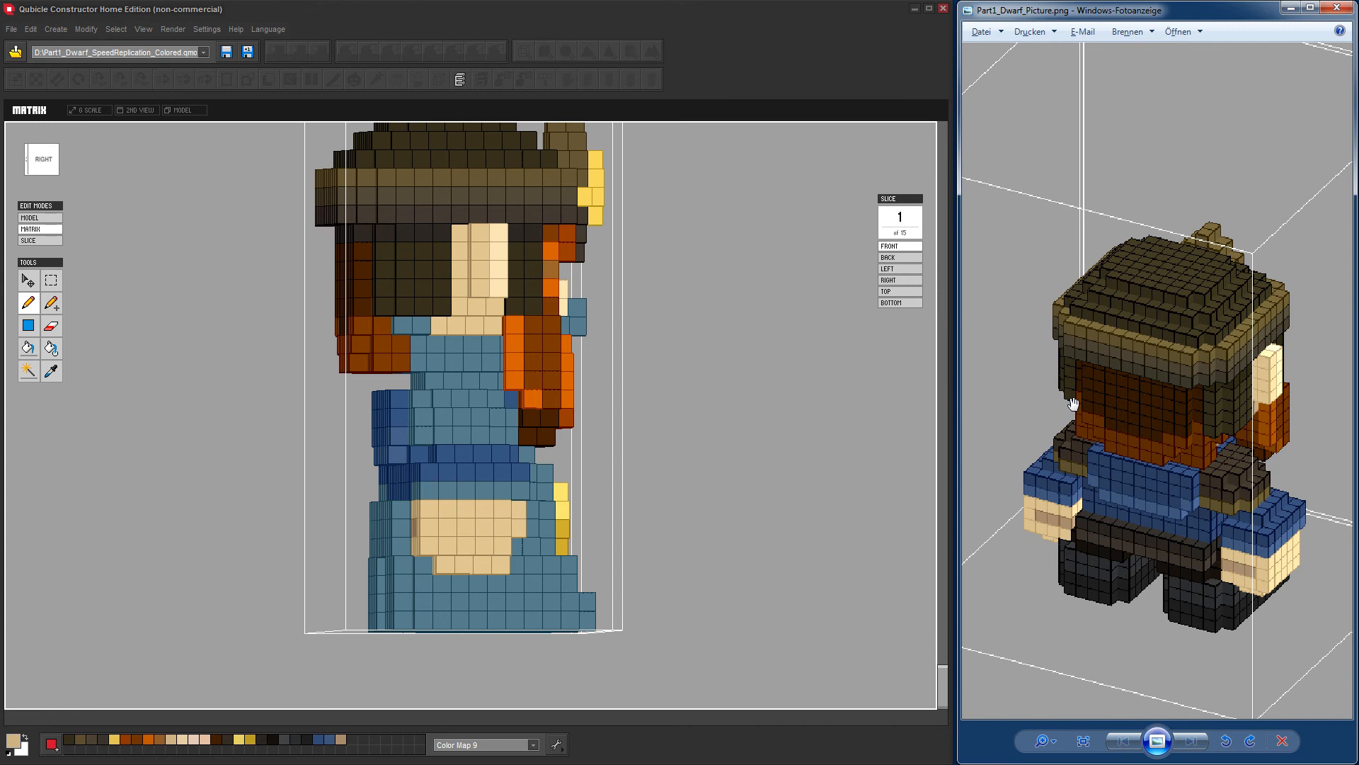
alt+click(386, 328)
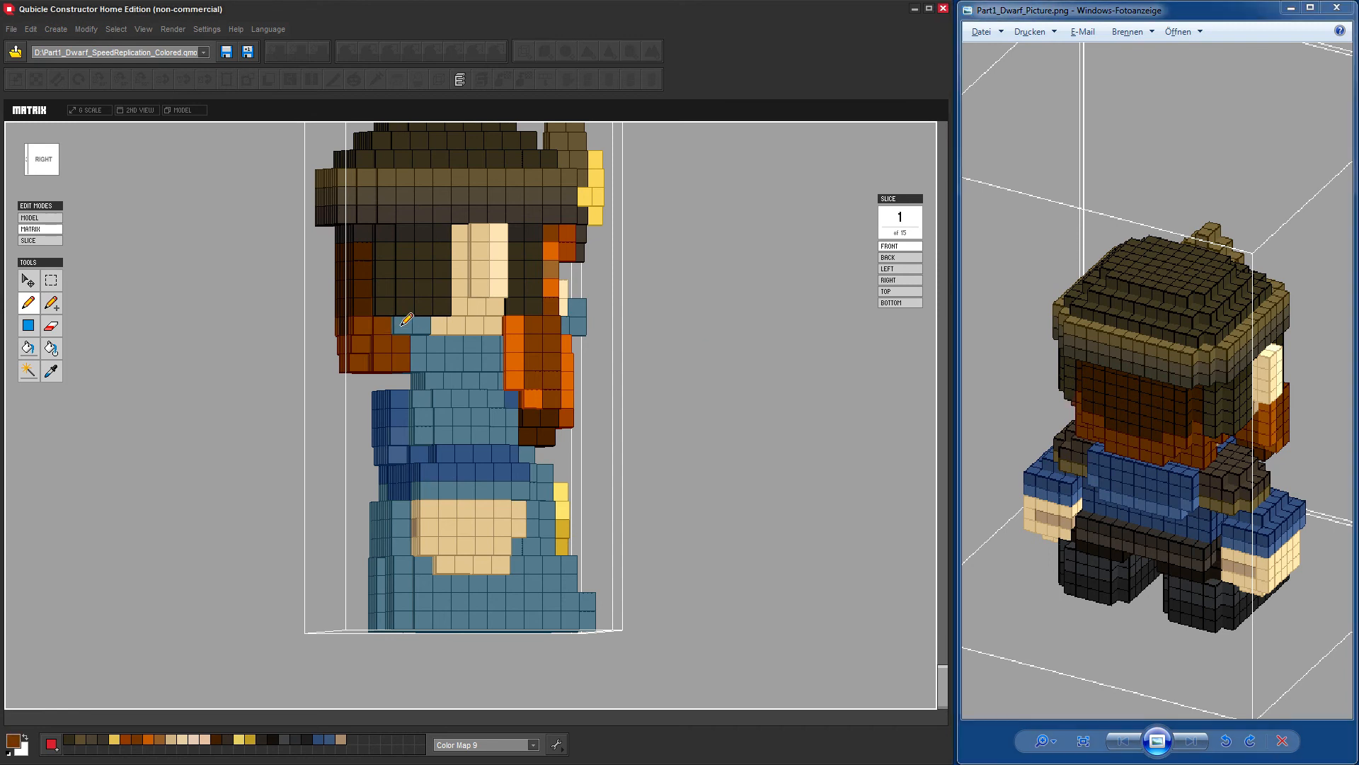
right_drag(725, 403, 711, 378)
alt+click(428, 296)
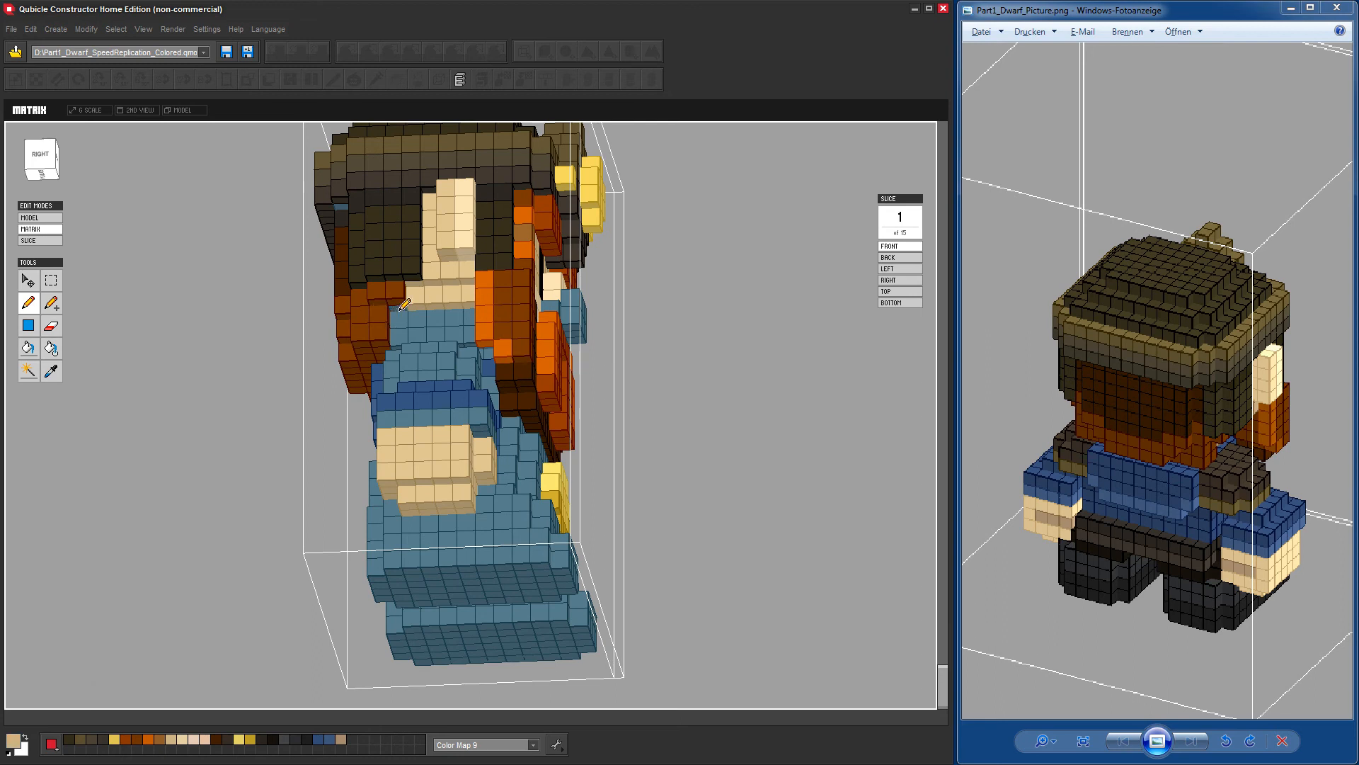
Paint the leftover hair voxels behind the left ear's skin area reddish brown and the blue voxels under the helmet's rear rim dark brown.
drag(744, 413, 525, 416)
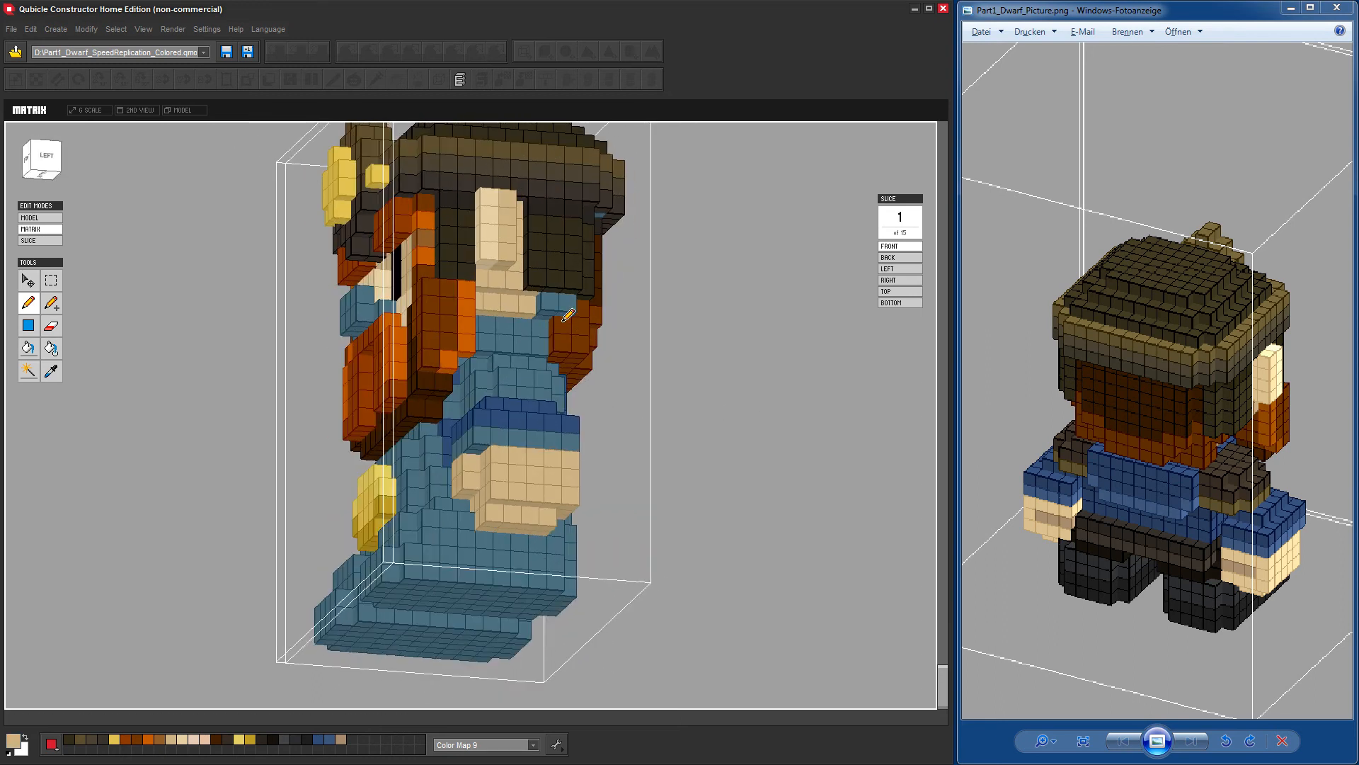
right_drag(659, 396, 521, 272)
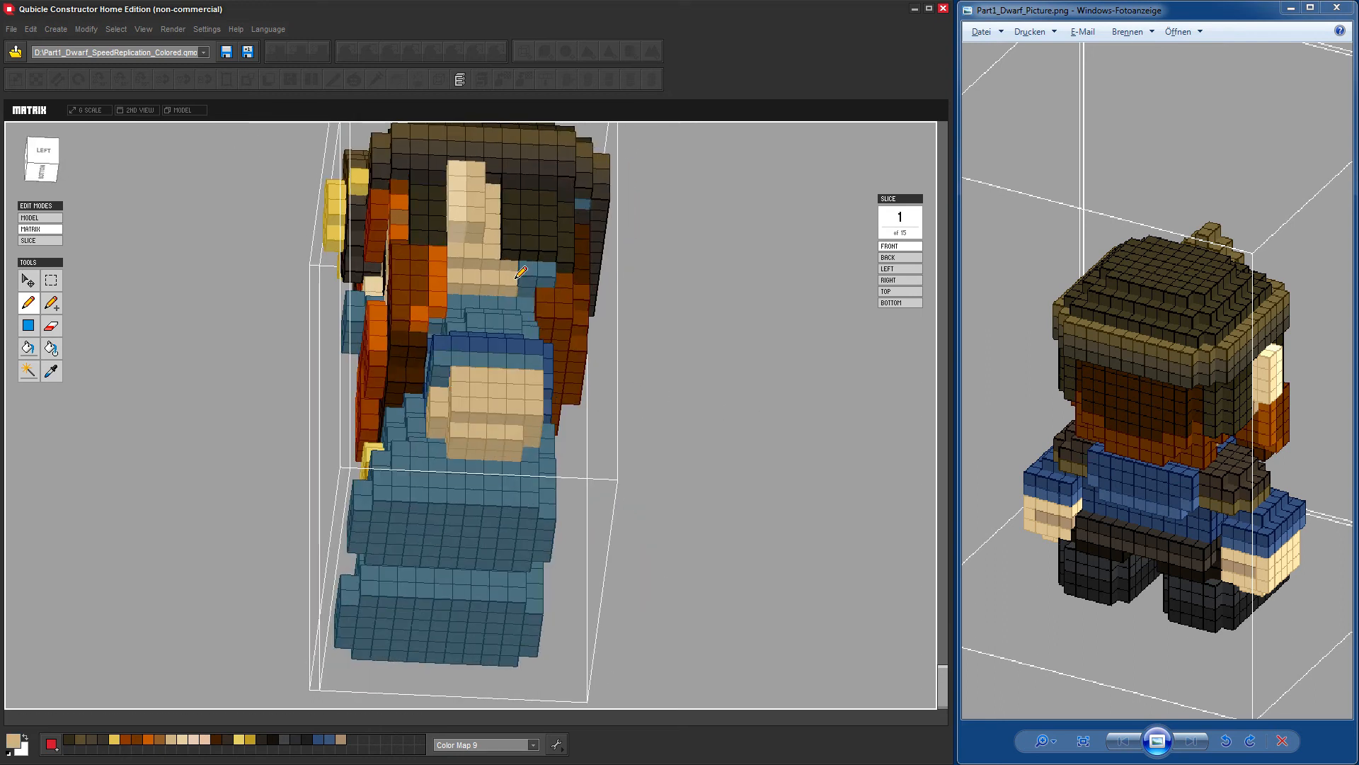
alt+click(573, 294)
right_drag(678, 347, 674, 377)
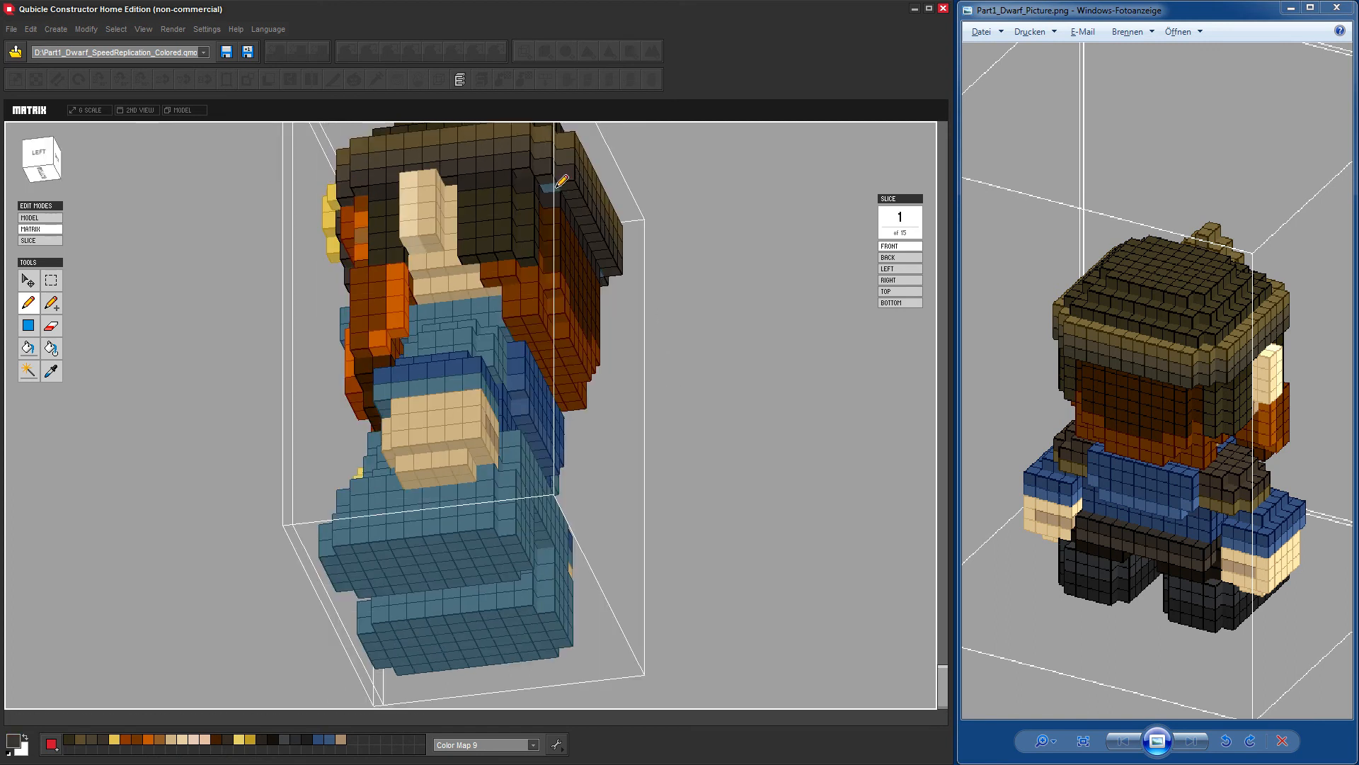
right_drag(670, 295, 559, 402)
Bring up the reference's front view and paint the lower nose and nostrils in pink skin tones, with a lighter pink for the upper row.
drag(1162, 487, 1356, 482)
drag(1151, 472, 1185, 448)
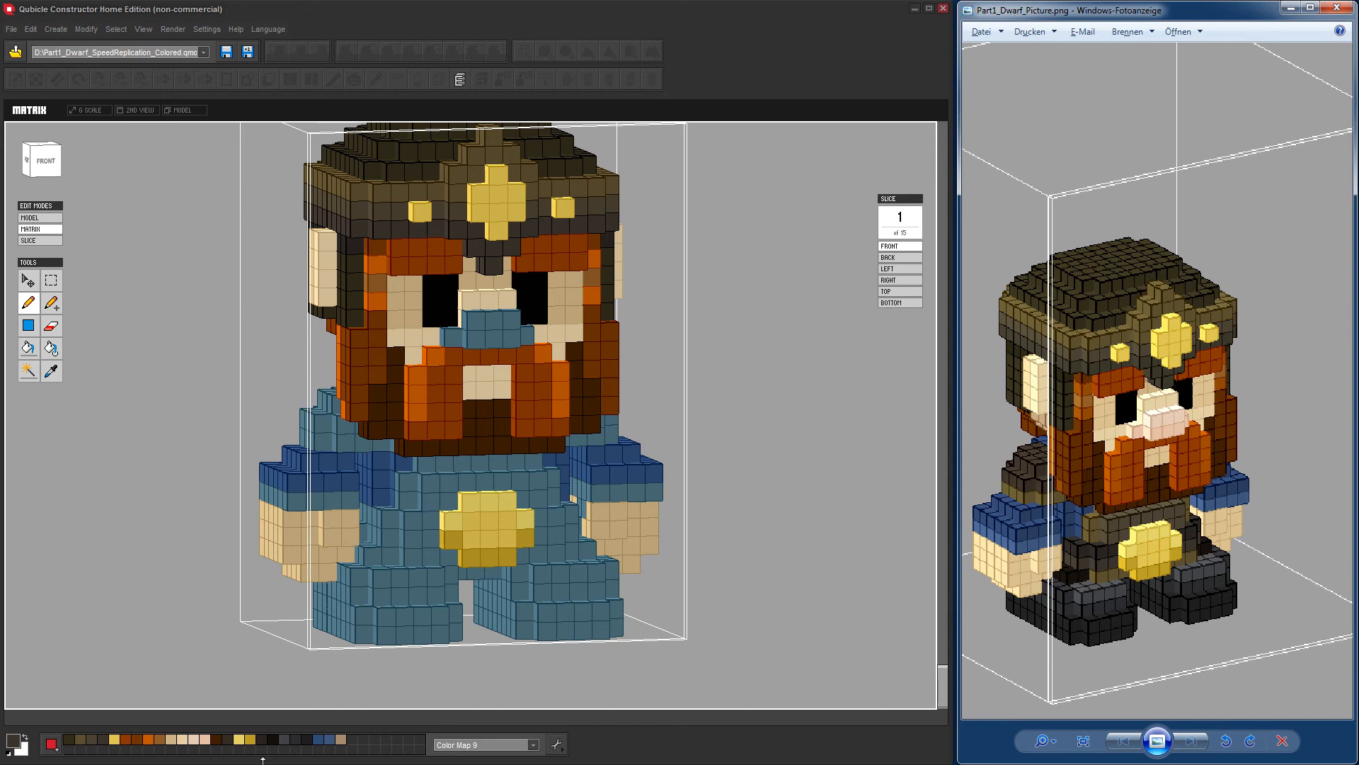
click(202, 737)
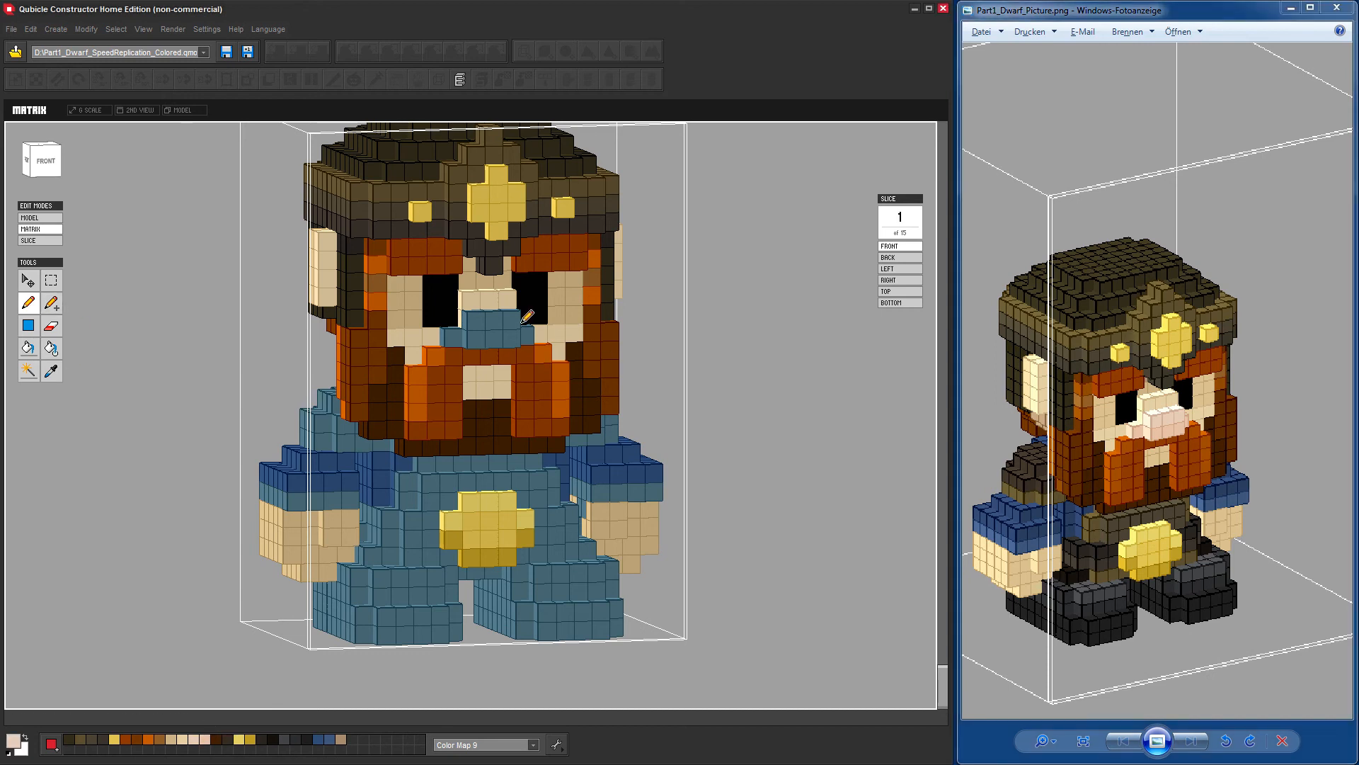
mouse_move(489, 306)
mouse_down()
mouse_move(515, 315)
mouse_move(479, 320)
mouse_up()
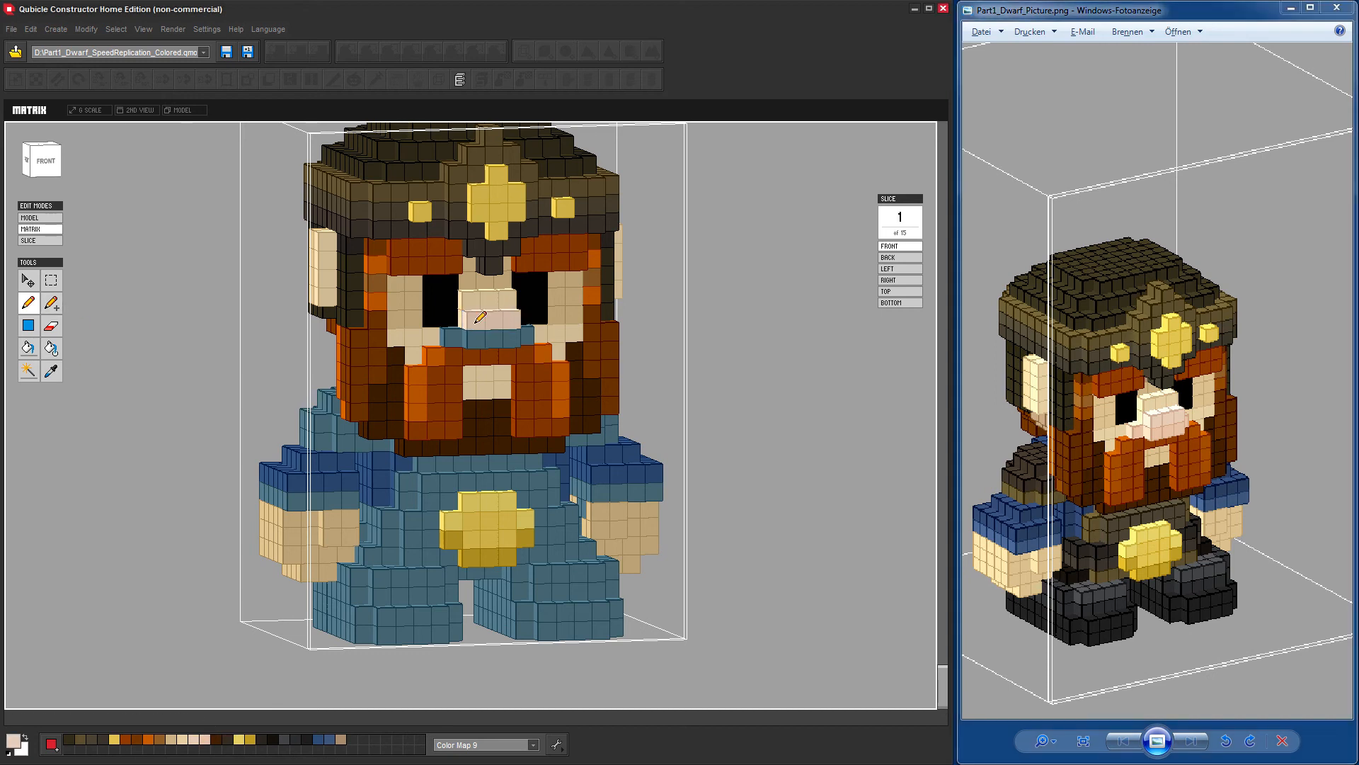
right_drag(706, 466, 725, 458)
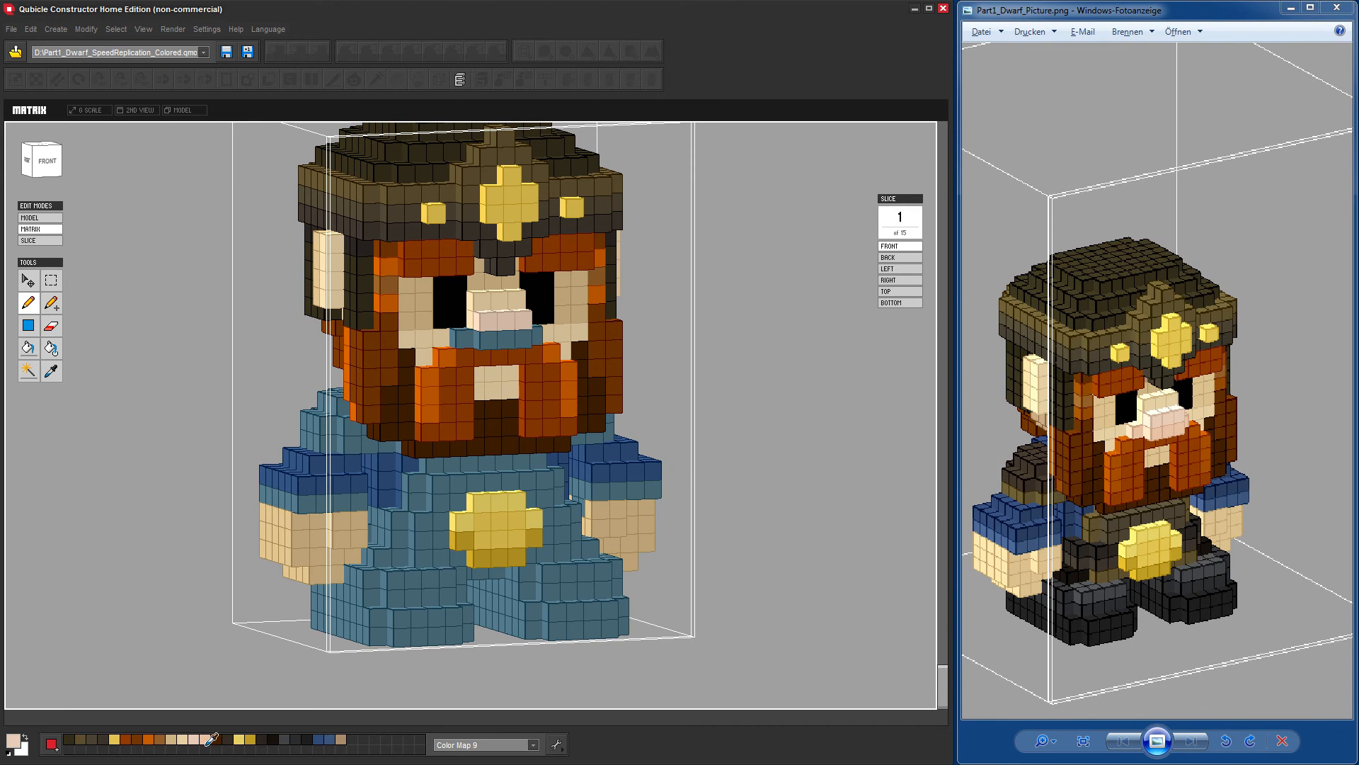
drag(550, 334, 454, 336)
click(536, 338)
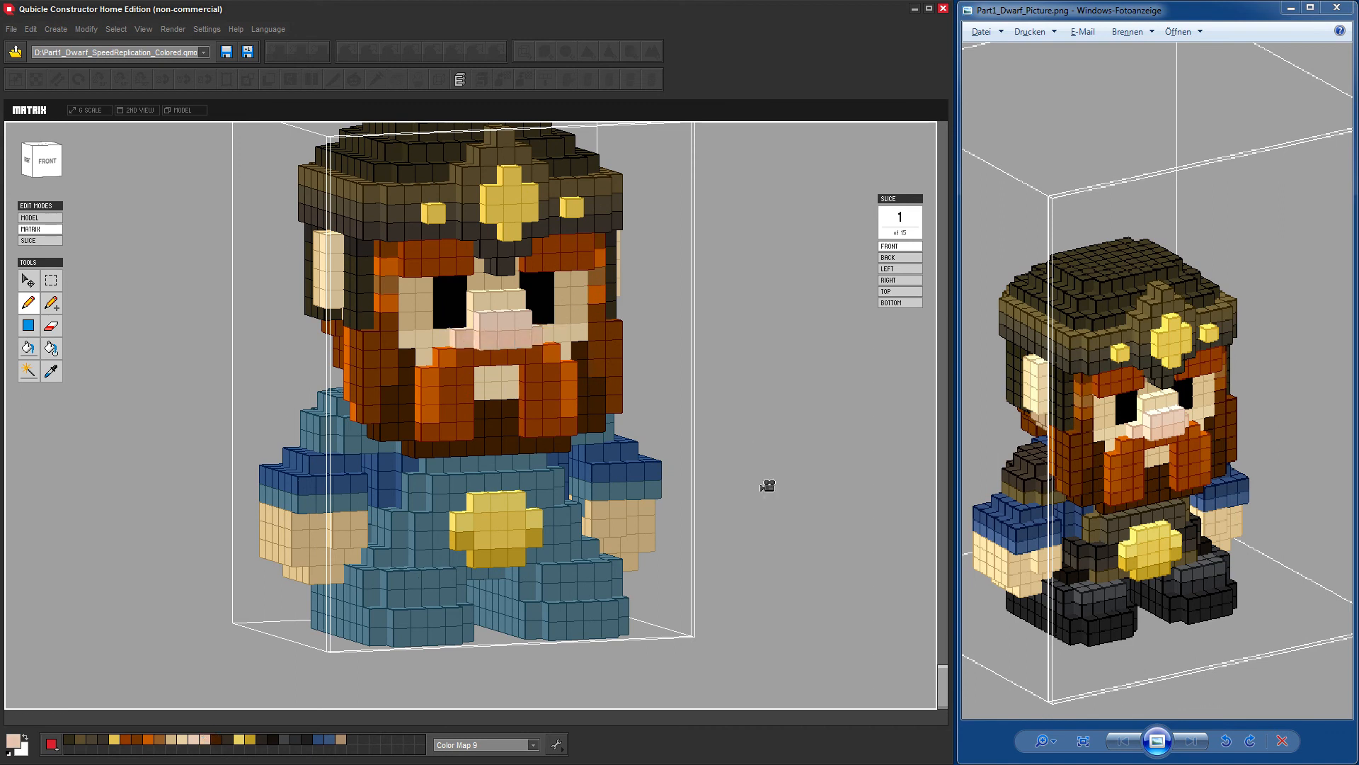
Paint the blue neck voxels below the ears on the model's right and left sides in the sampled tan skin color.
mouse_move(763, 490)
right_down()
mouse_move(785, 489)
mouse_move(751, 479)
right_up()
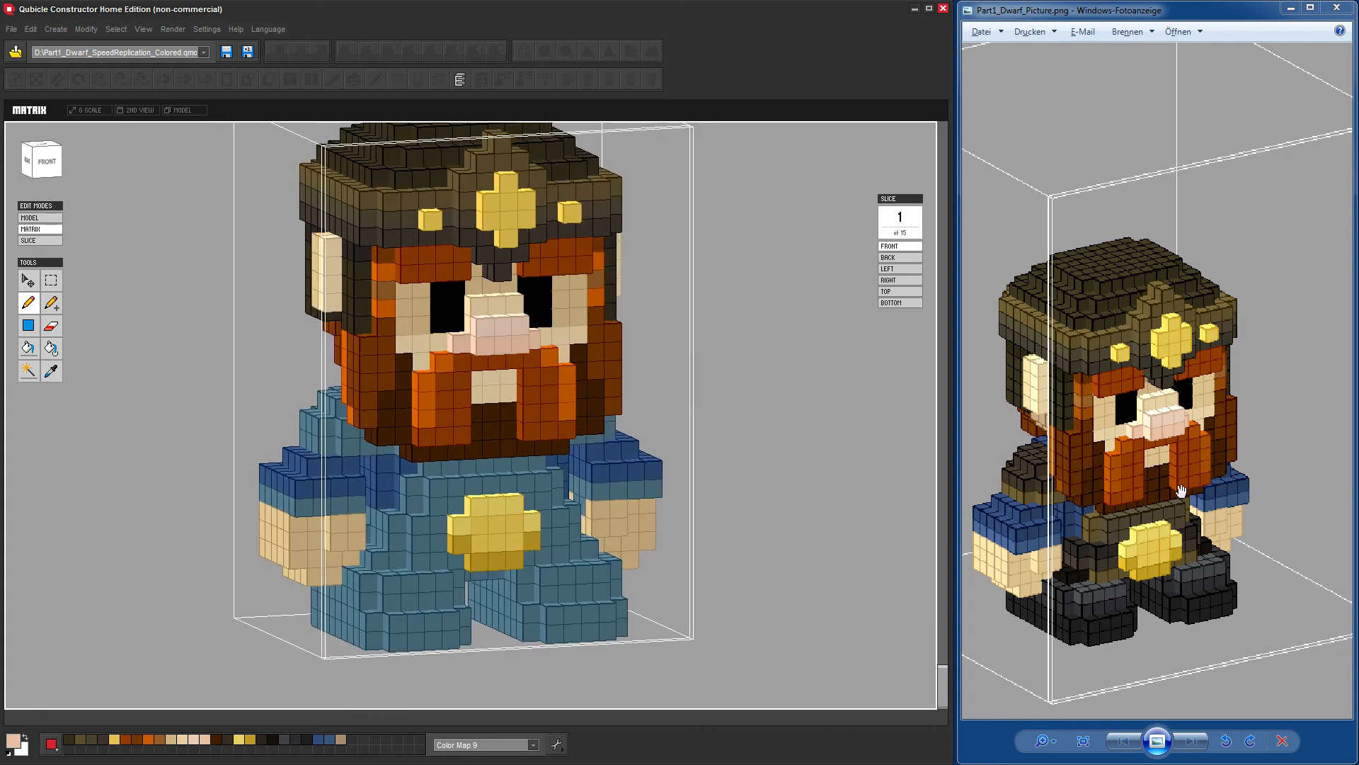
drag(1181, 491, 1174, 403)
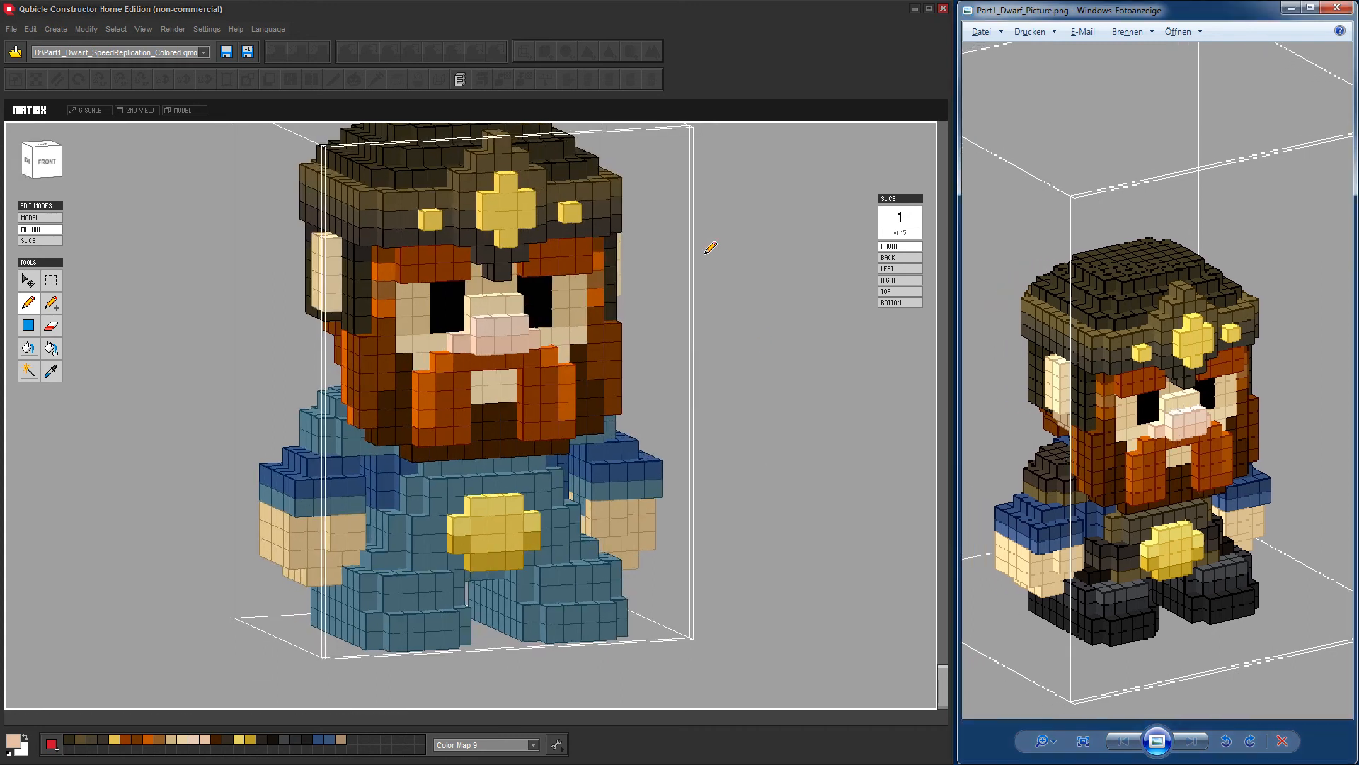
mouse_move(704, 249)
right_down()
mouse_move(722, 294)
mouse_move(736, 278)
mouse_move(673, 340)
mouse_move(682, 428)
mouse_move(701, 388)
mouse_move(732, 370)
mouse_move(790, 369)
right_up()
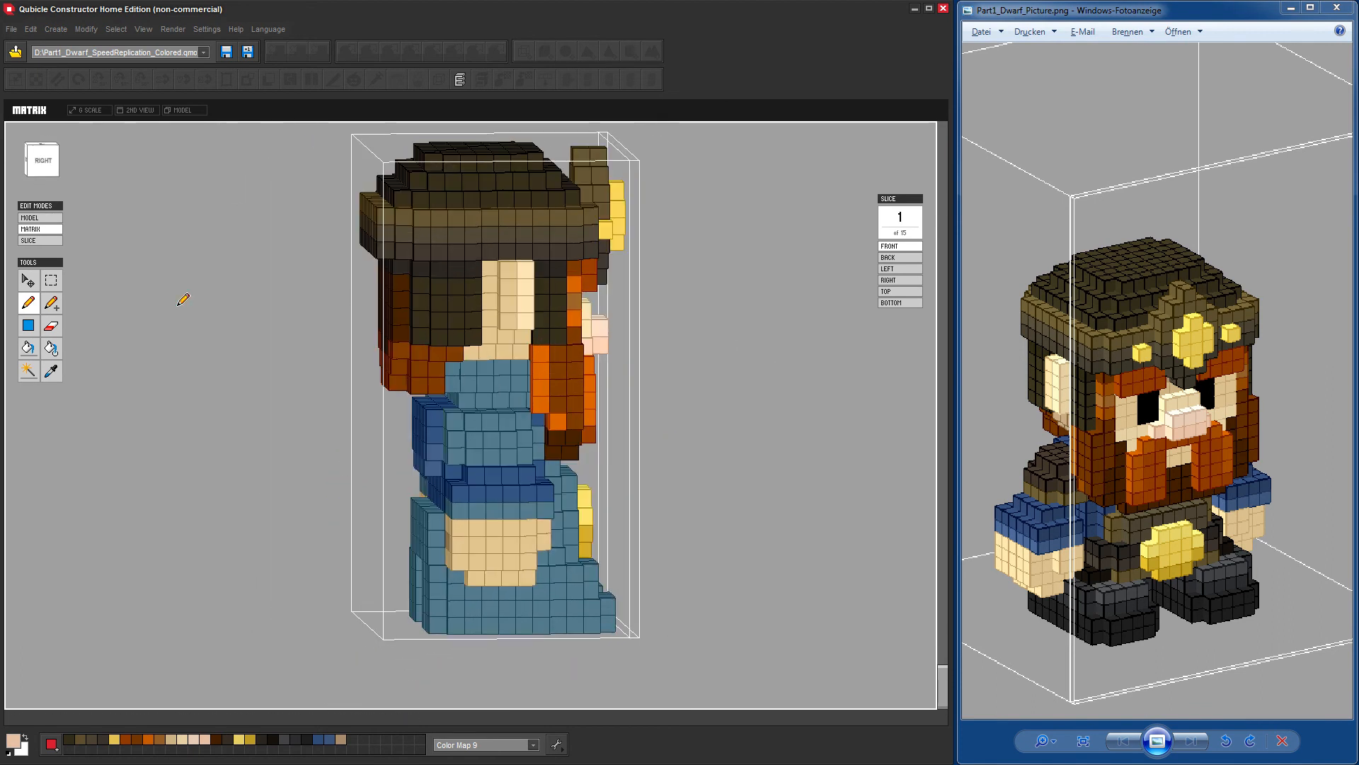
alt+click(511, 347)
mouse_move(526, 363)
mouse_down()
mouse_move(457, 374)
mouse_move(527, 382)
mouse_up()
mouse_move(758, 382)
right_down()
mouse_move(804, 370)
mouse_move(660, 357)
right_up()
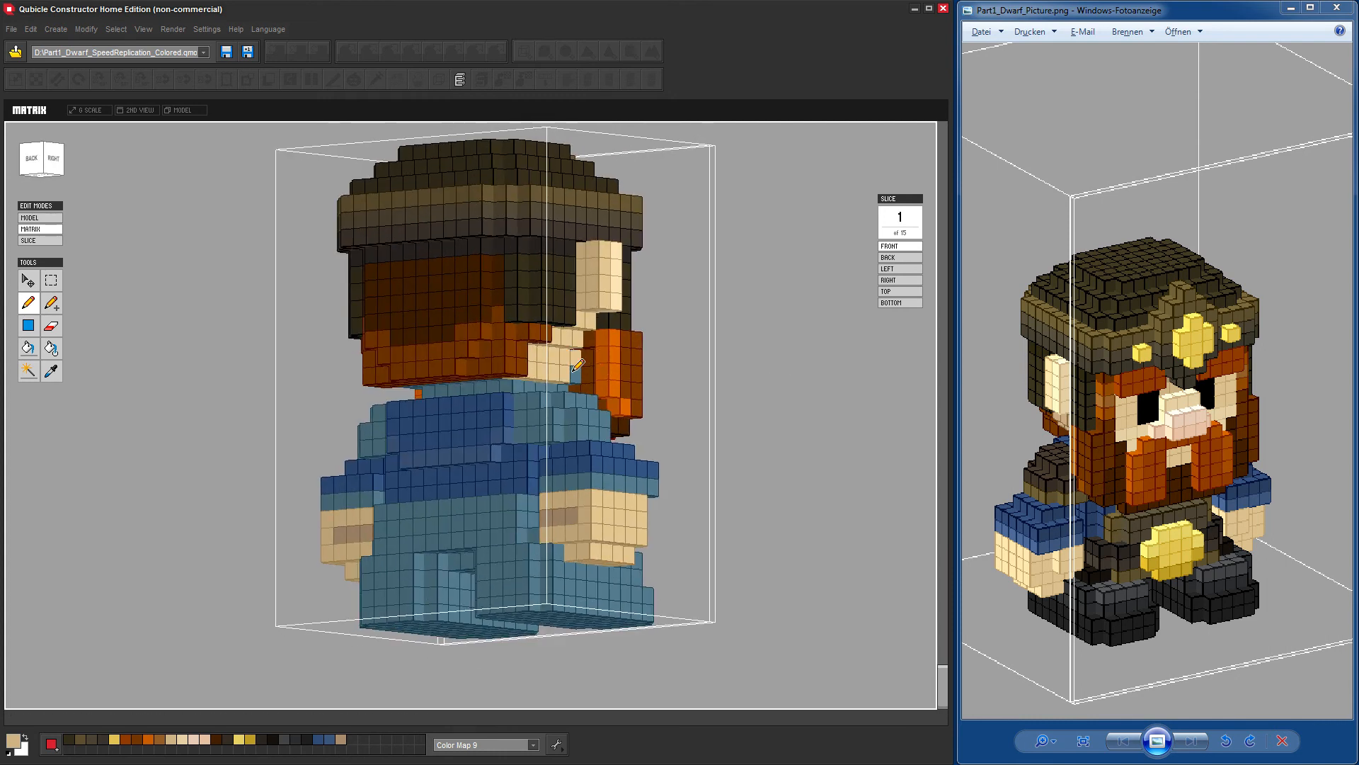
mouse_move(694, 444)
right_down()
mouse_move(841, 438)
mouse_move(744, 432)
mouse_move(779, 419)
right_up()
click(524, 370)
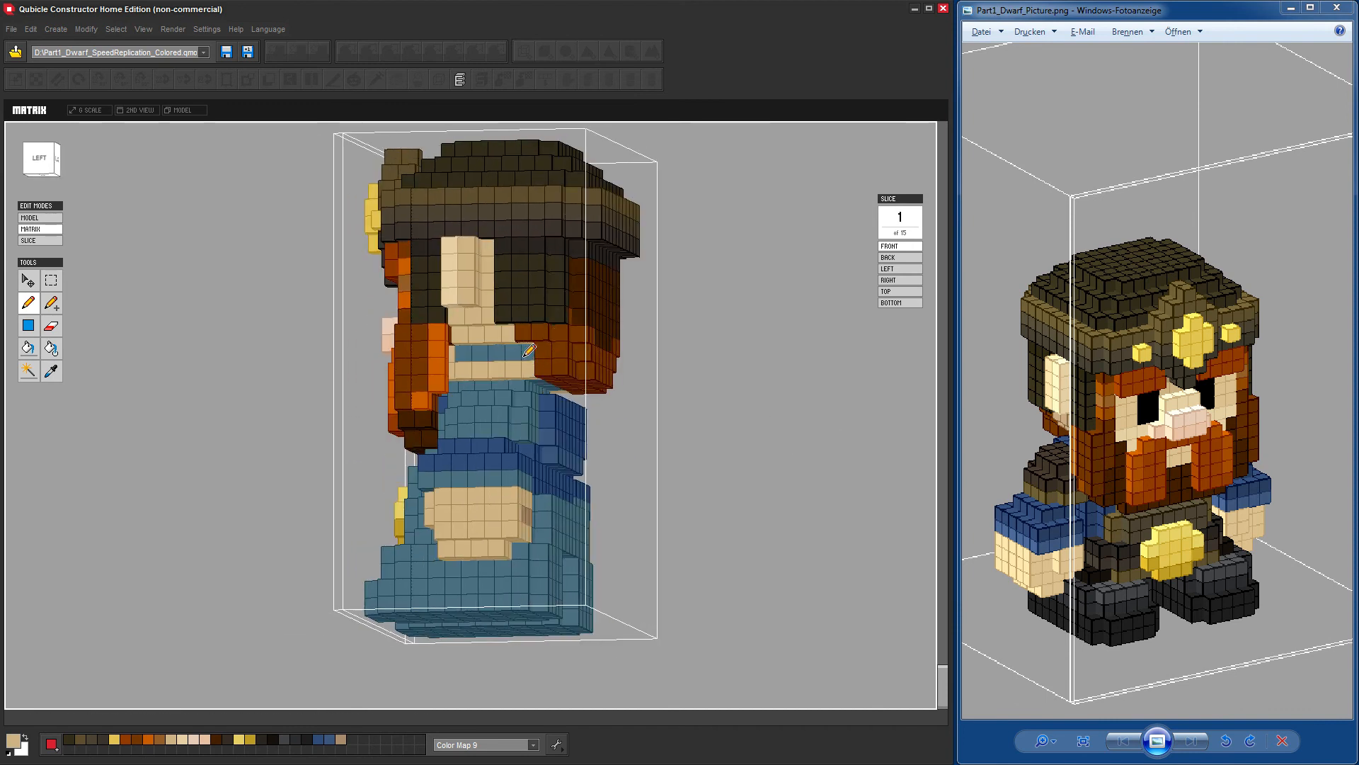
click(516, 349)
Paint the lowest neck row tan around the back and both sides, down to the shoulders.
mouse_move(751, 442)
right_down()
mouse_move(734, 418)
mouse_move(697, 412)
mouse_move(704, 460)
mouse_move(610, 444)
right_up()
right_drag(568, 469, 501, 355)
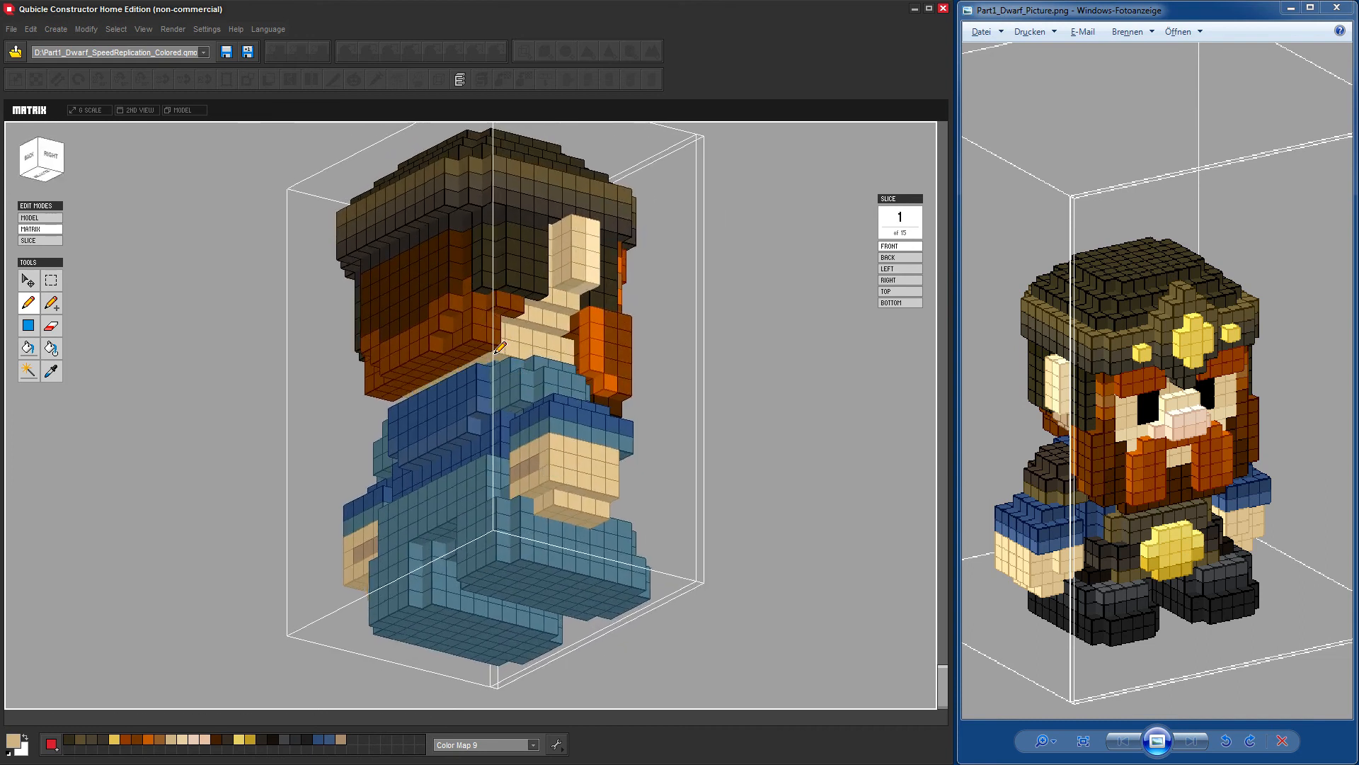
mouse_move(729, 410)
right_down()
mouse_move(750, 418)
mouse_move(739, 455)
mouse_move(567, 388)
right_up()
right_drag(734, 434, 563, 390)
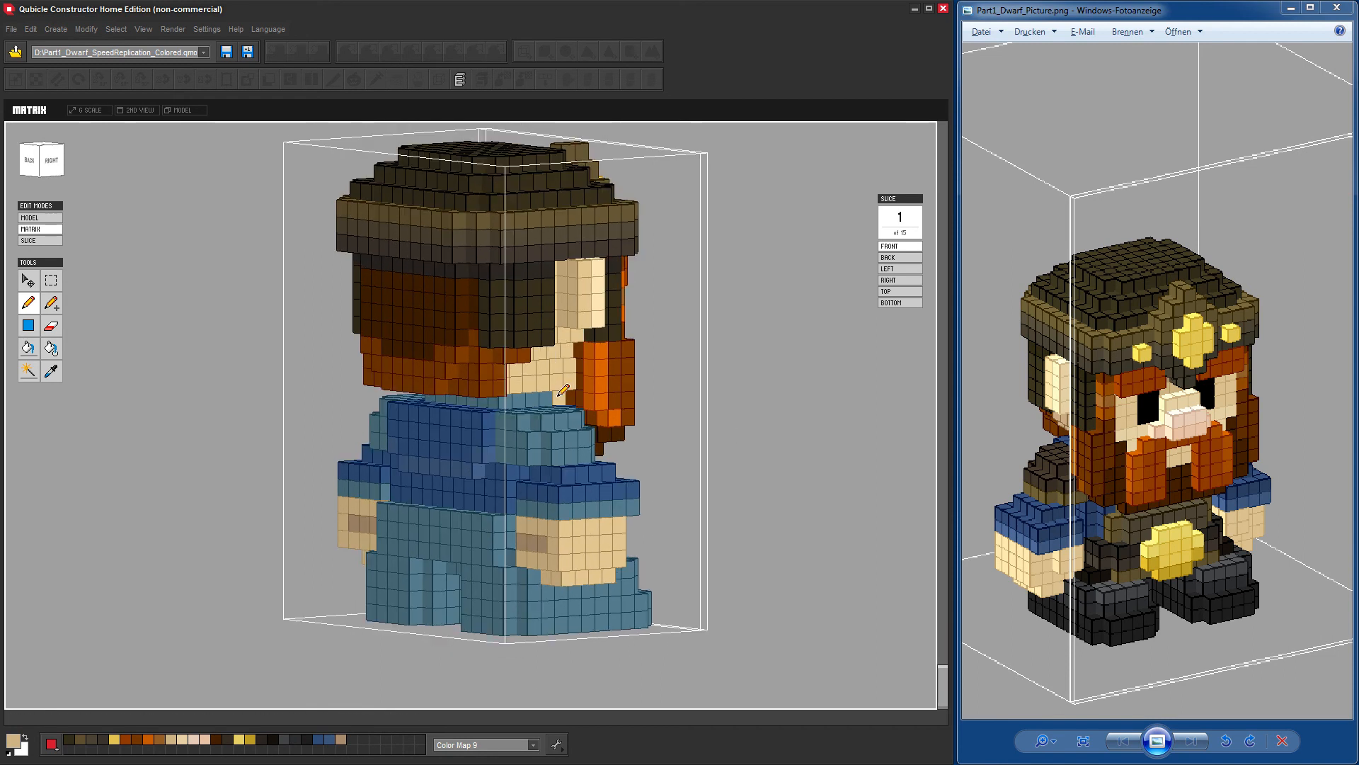
right_drag(728, 464, 855, 449)
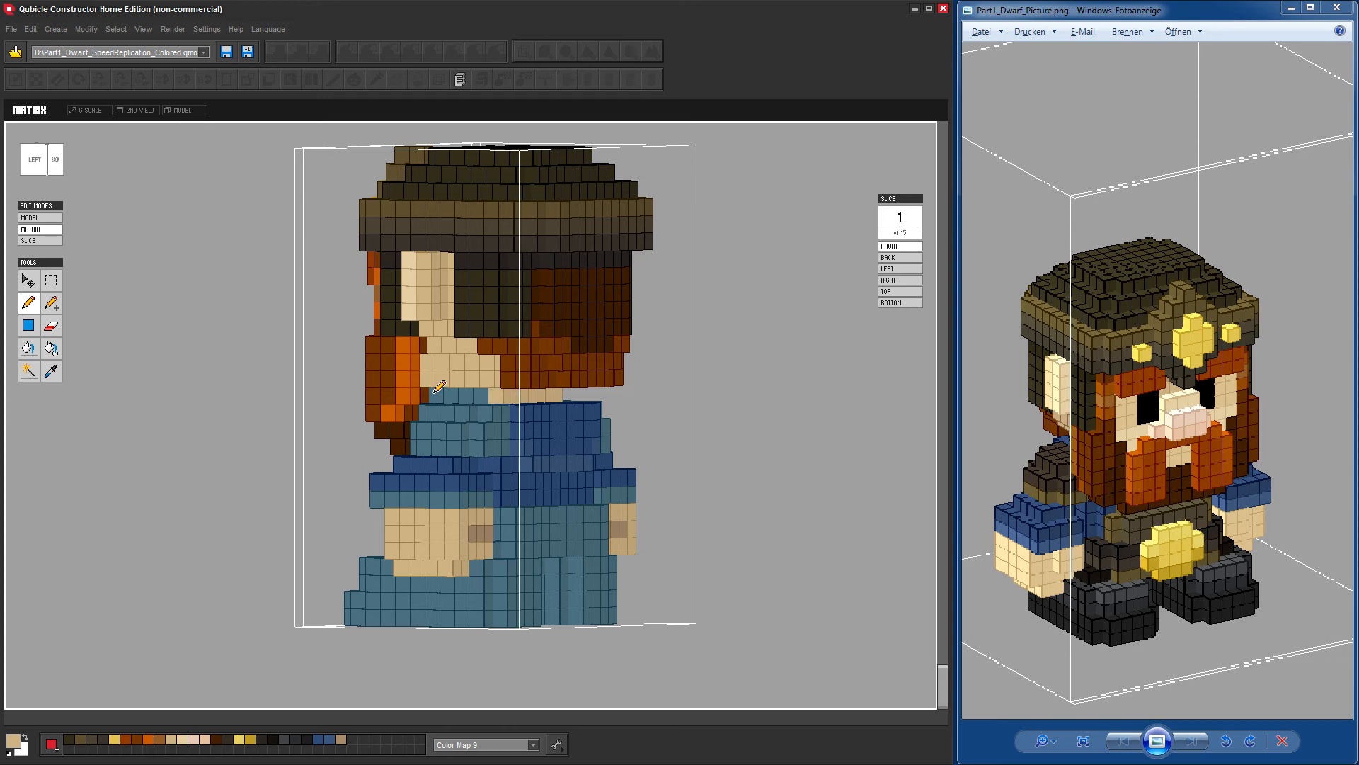
right_drag(771, 442, 892, 491)
right_drag(276, 425, 334, 410)
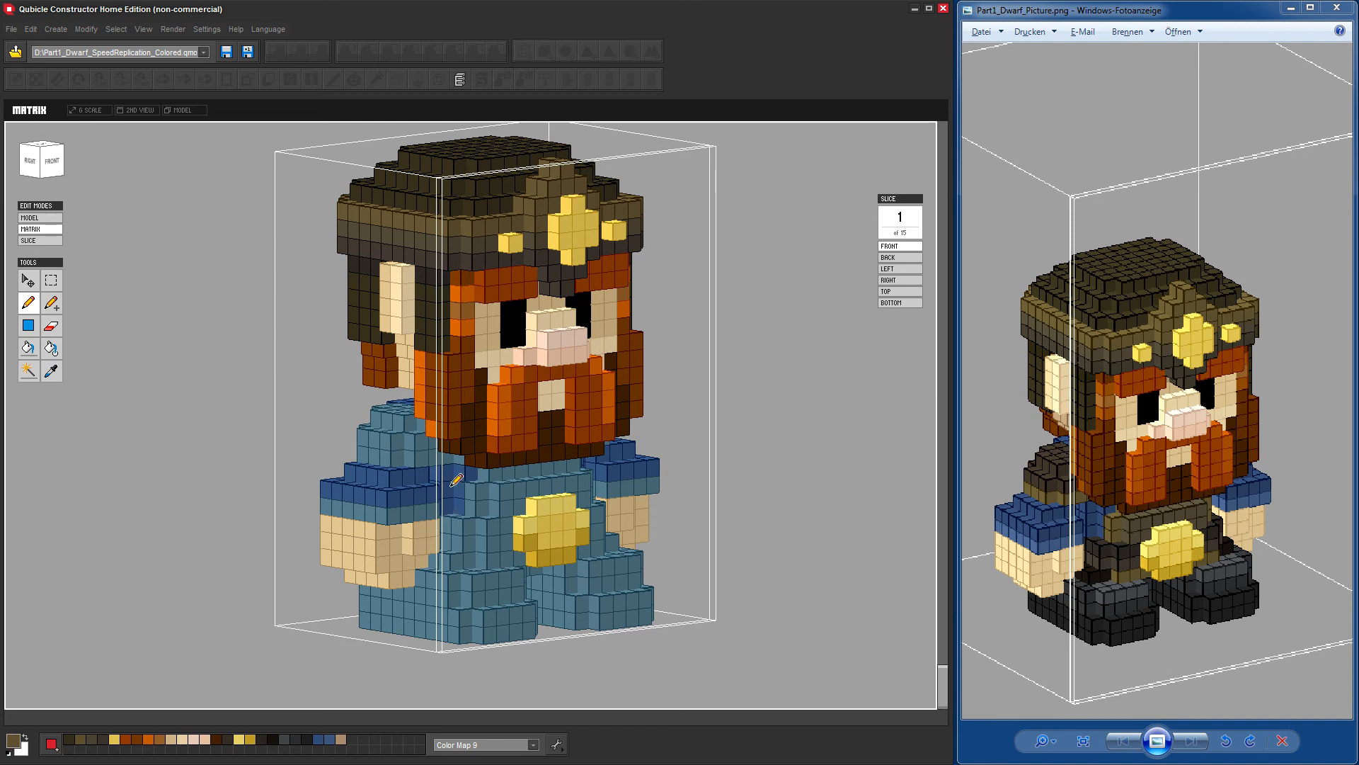
Paint the bottom row of both shoulder pads medium brown all the way around.
right_drag(766, 556, 927, 566)
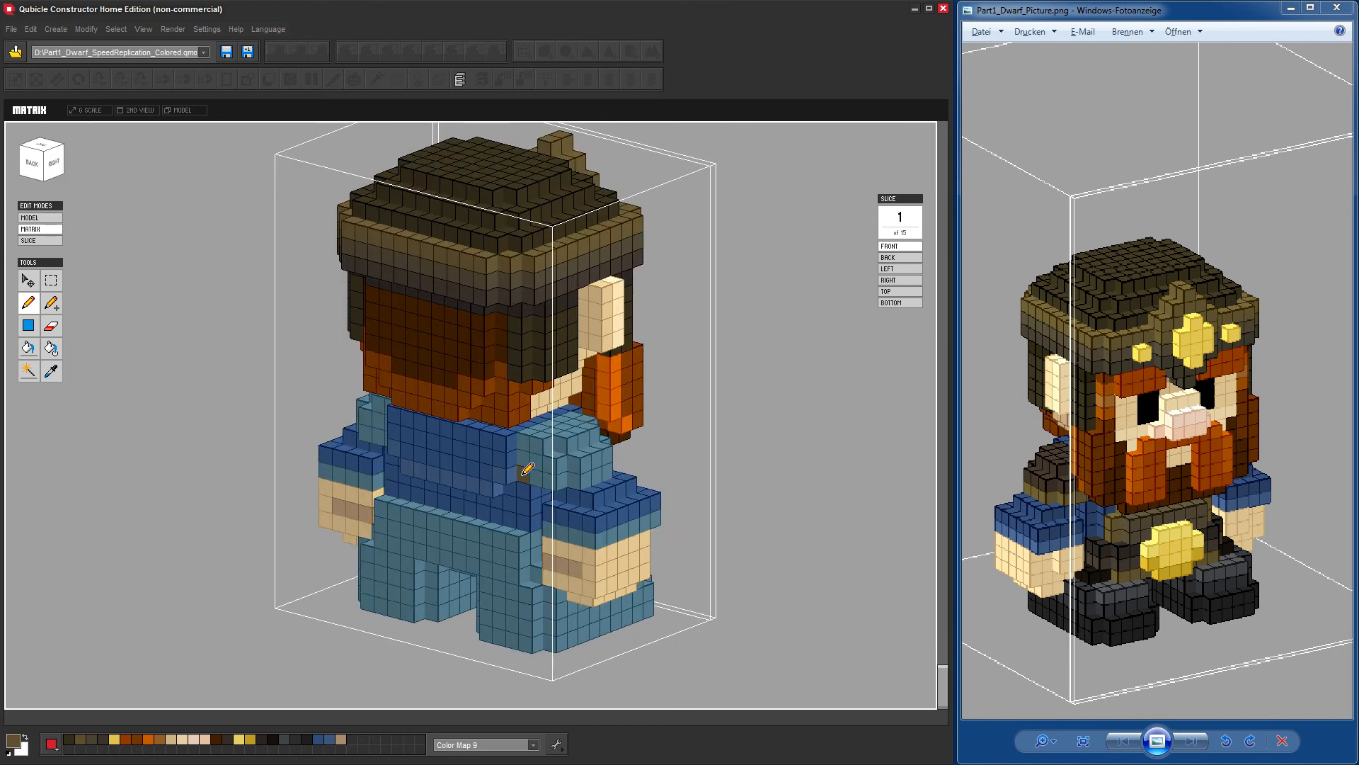
drag(523, 474, 550, 475)
right_drag(715, 470, 460, 409)
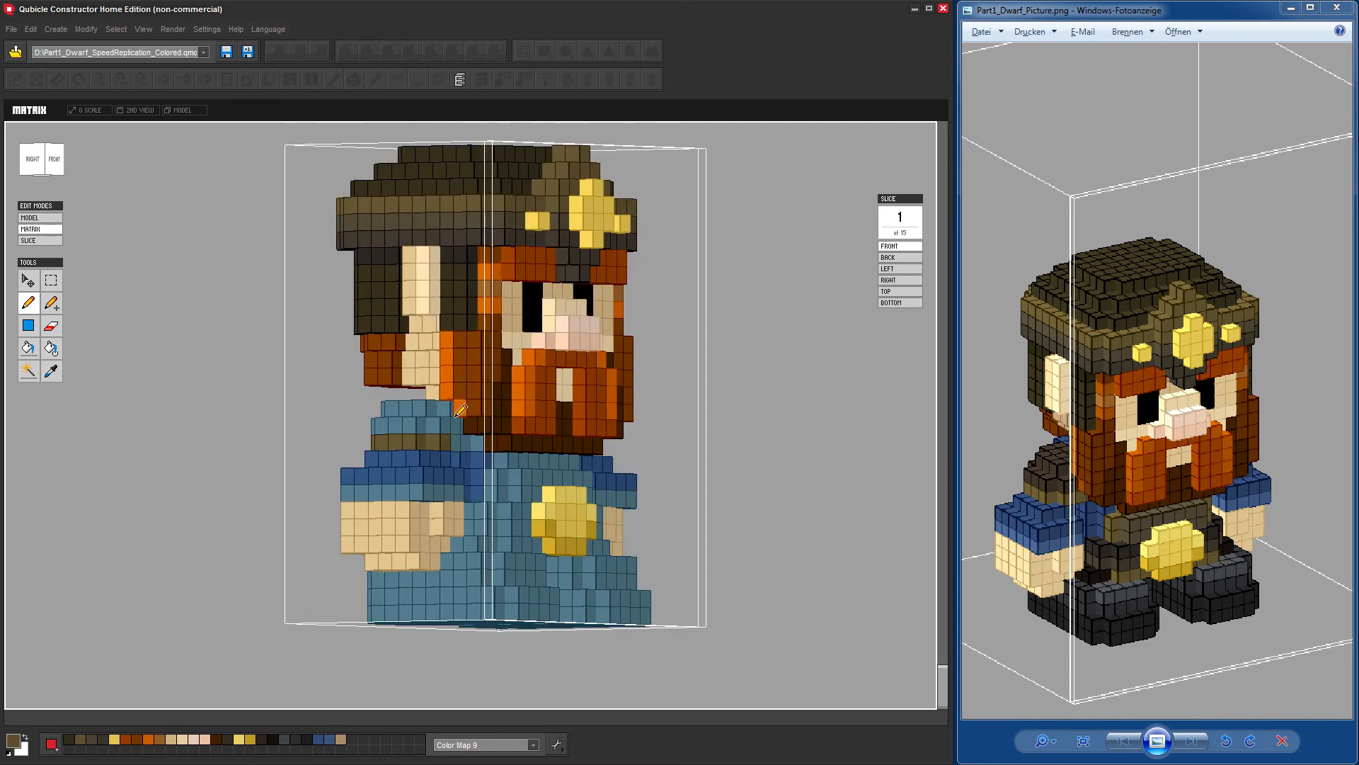
right_drag(780, 493, 718, 494)
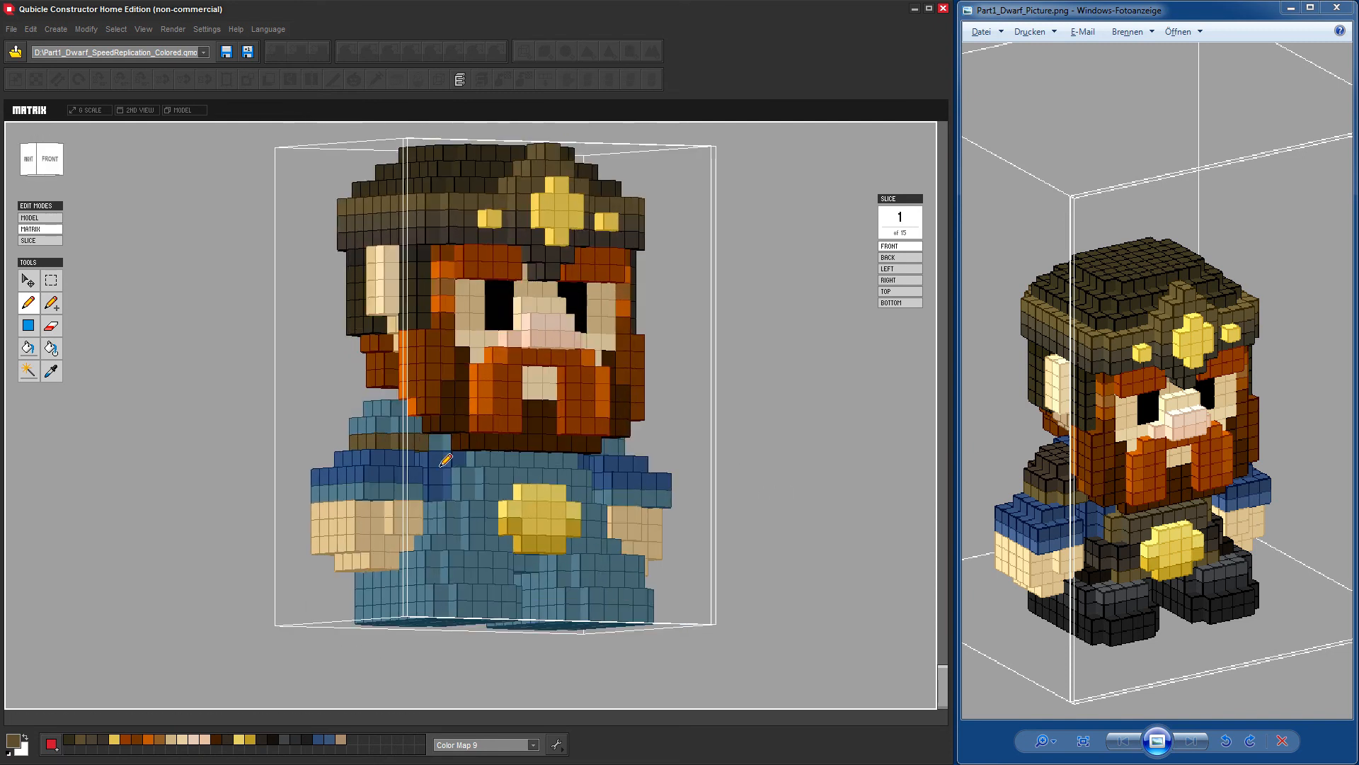
right_drag(795, 521, 719, 509)
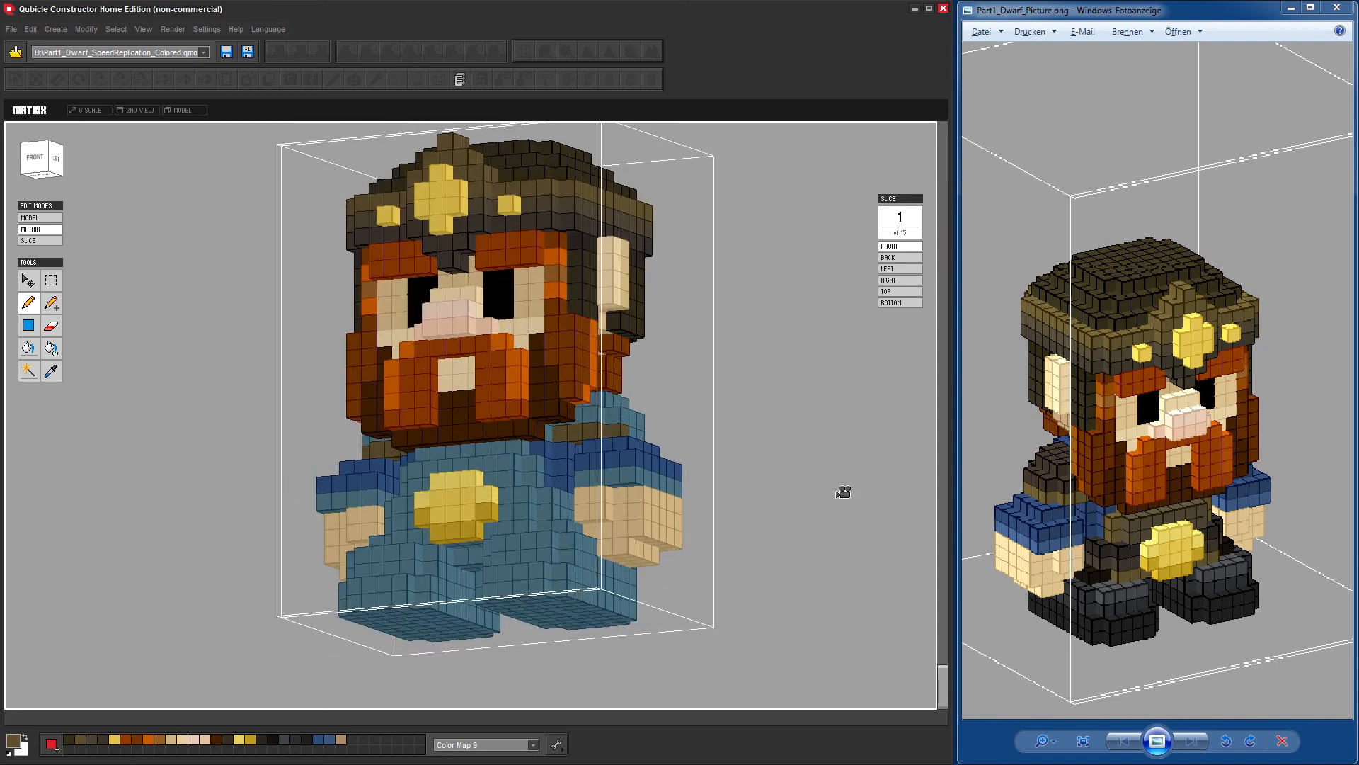
right_drag(843, 489, 728, 534)
drag(501, 462, 544, 460)
right_drag(780, 546, 745, 545)
click(496, 459)
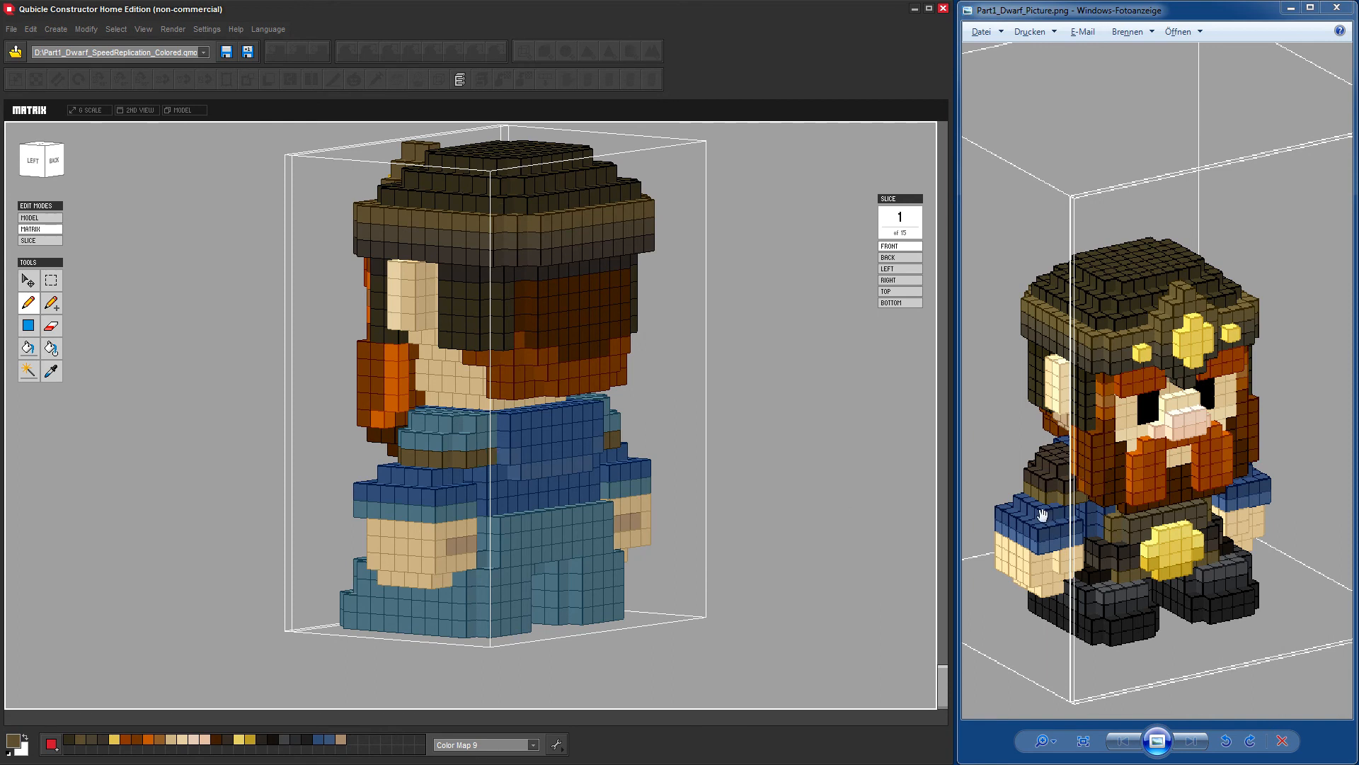
Examine the reference's rear and front views to compare the shoulder pad colors with the model.
drag(1267, 528, 1071, 522)
drag(1283, 517, 1040, 522)
drag(1194, 511, 968, 508)
drag(1183, 484, 1233, 492)
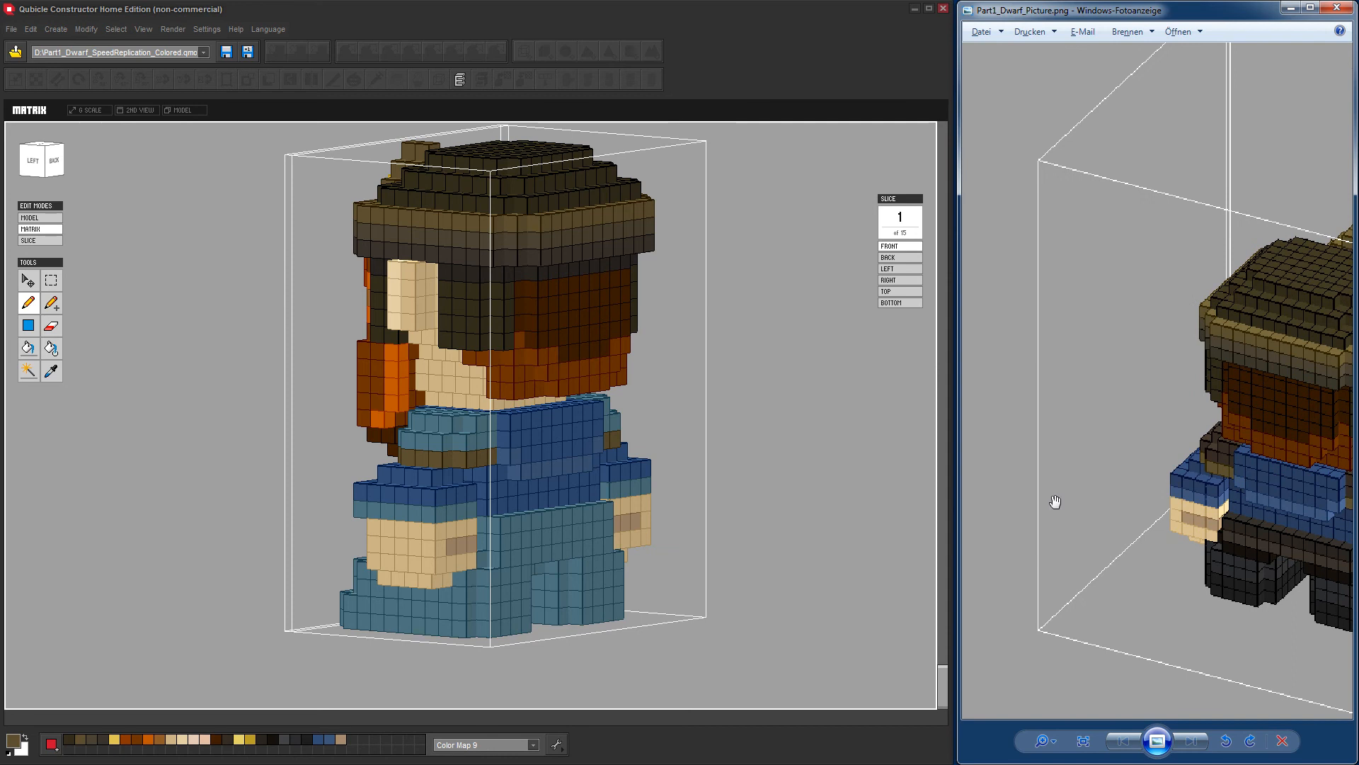
drag(1034, 500, 1234, 491)
drag(1018, 471, 1242, 461)
drag(1101, 476, 1219, 460)
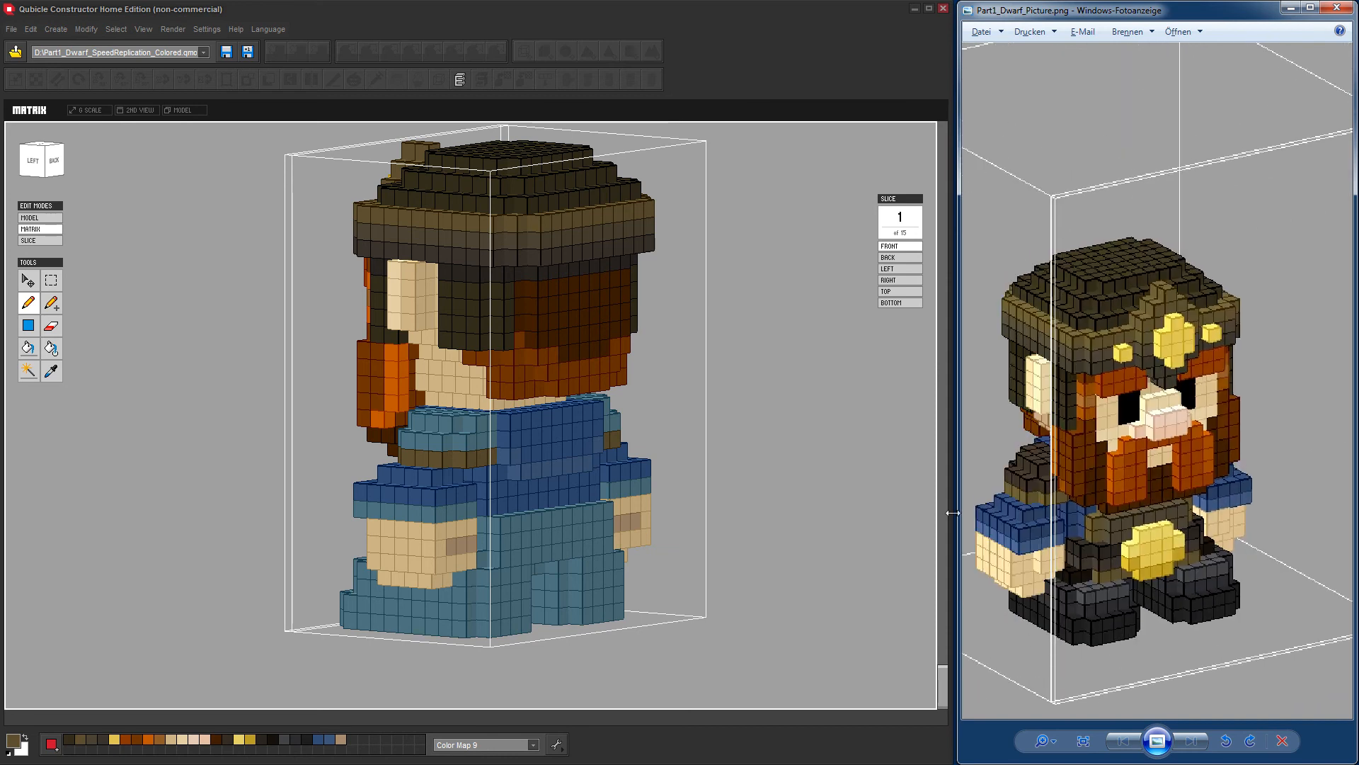
alt+drag(730, 427, 913, 433)
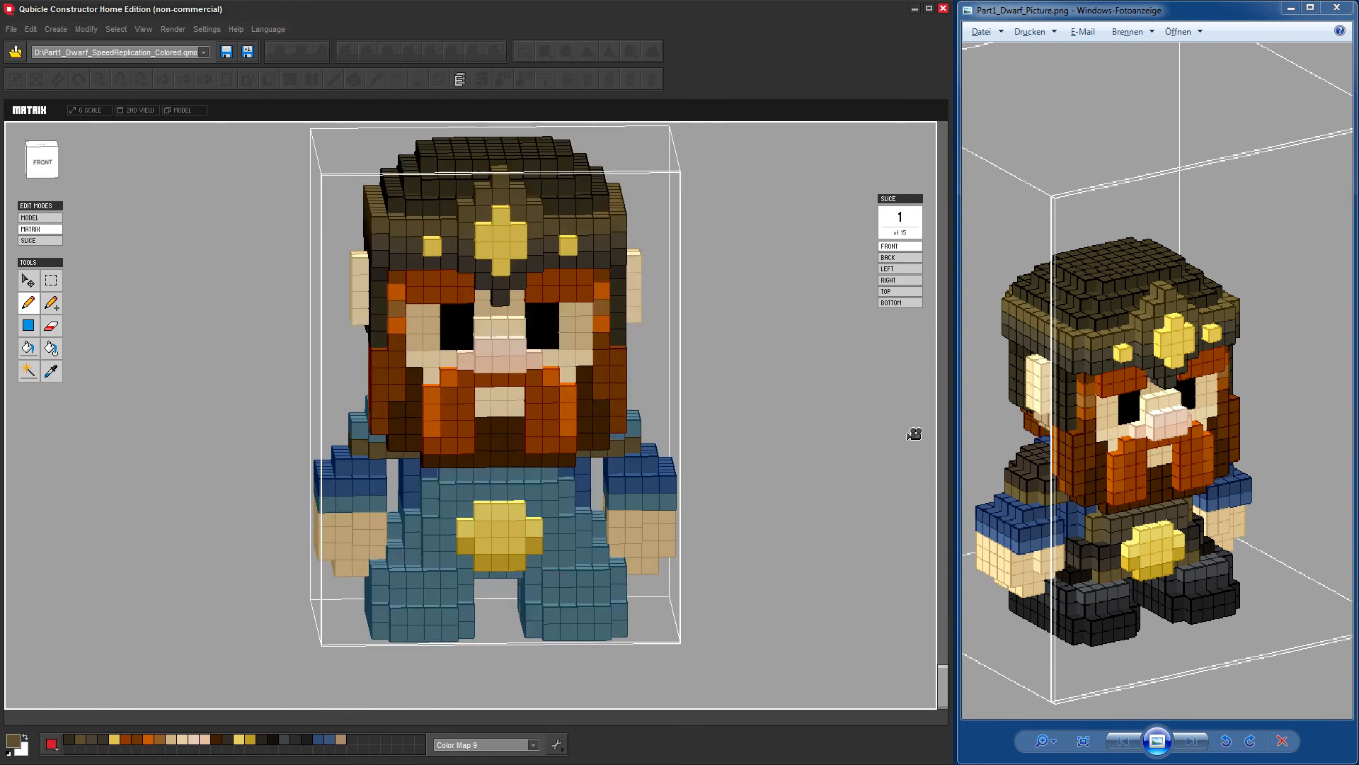
alt+drag(263, 388, 313, 403)
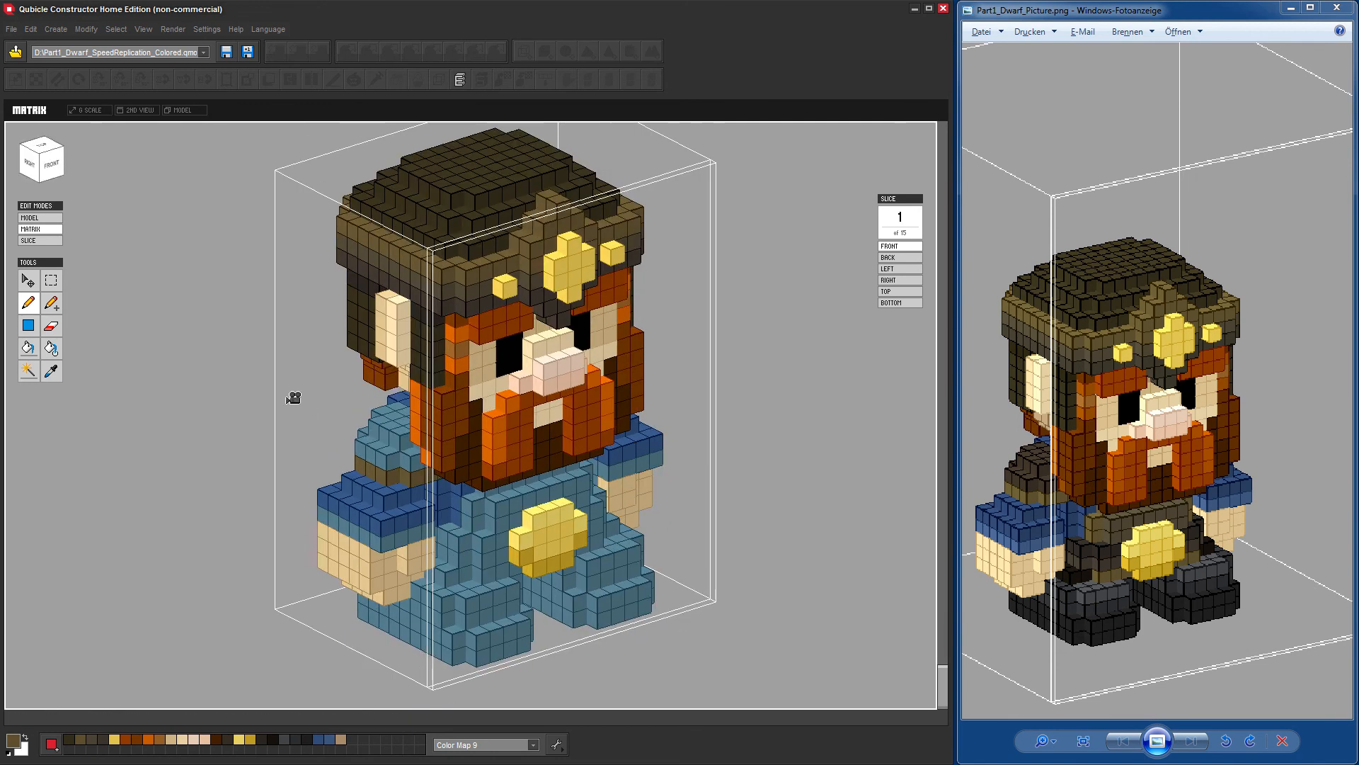
Paint the upper rows and top of the right shoulder pad dark brown above its medium brown bottom row.
click(226, 742)
alt+drag(630, 577, 834, 545)
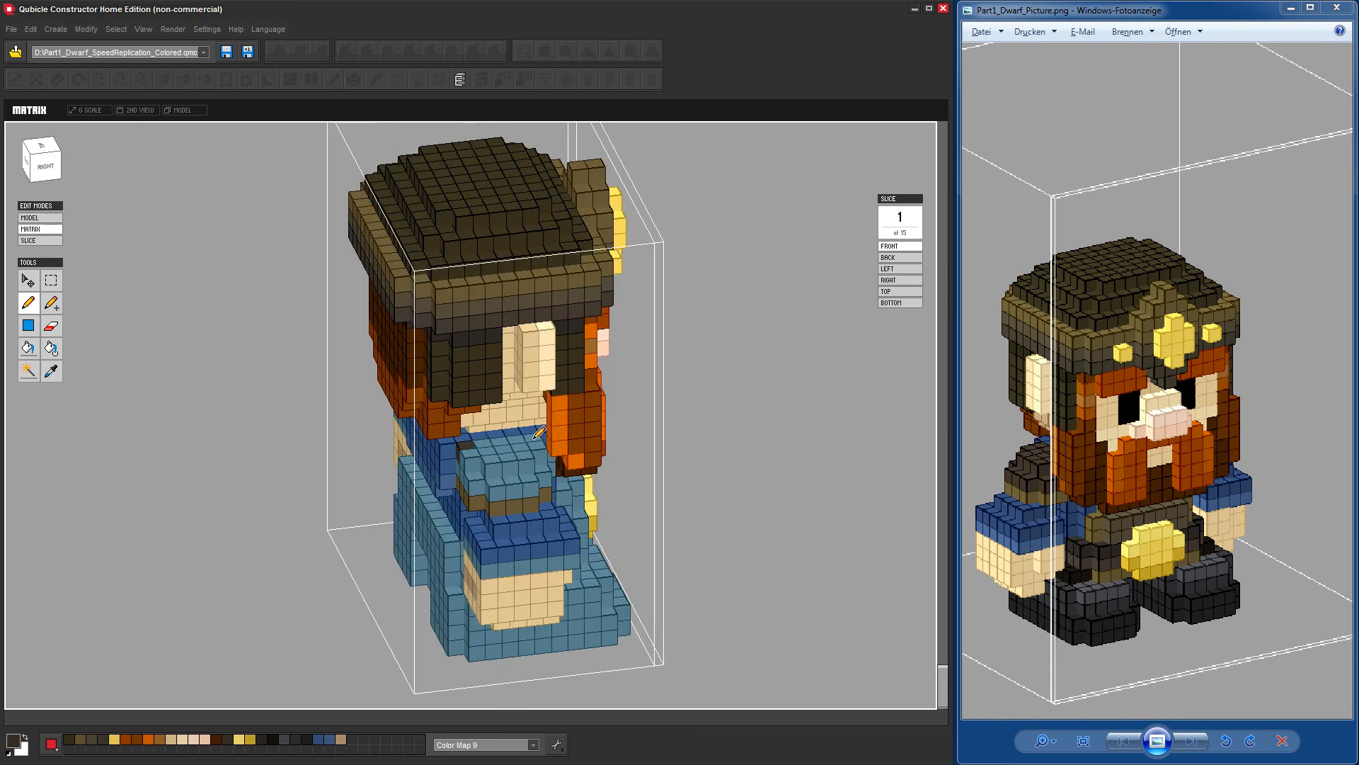
drag(538, 433, 468, 455)
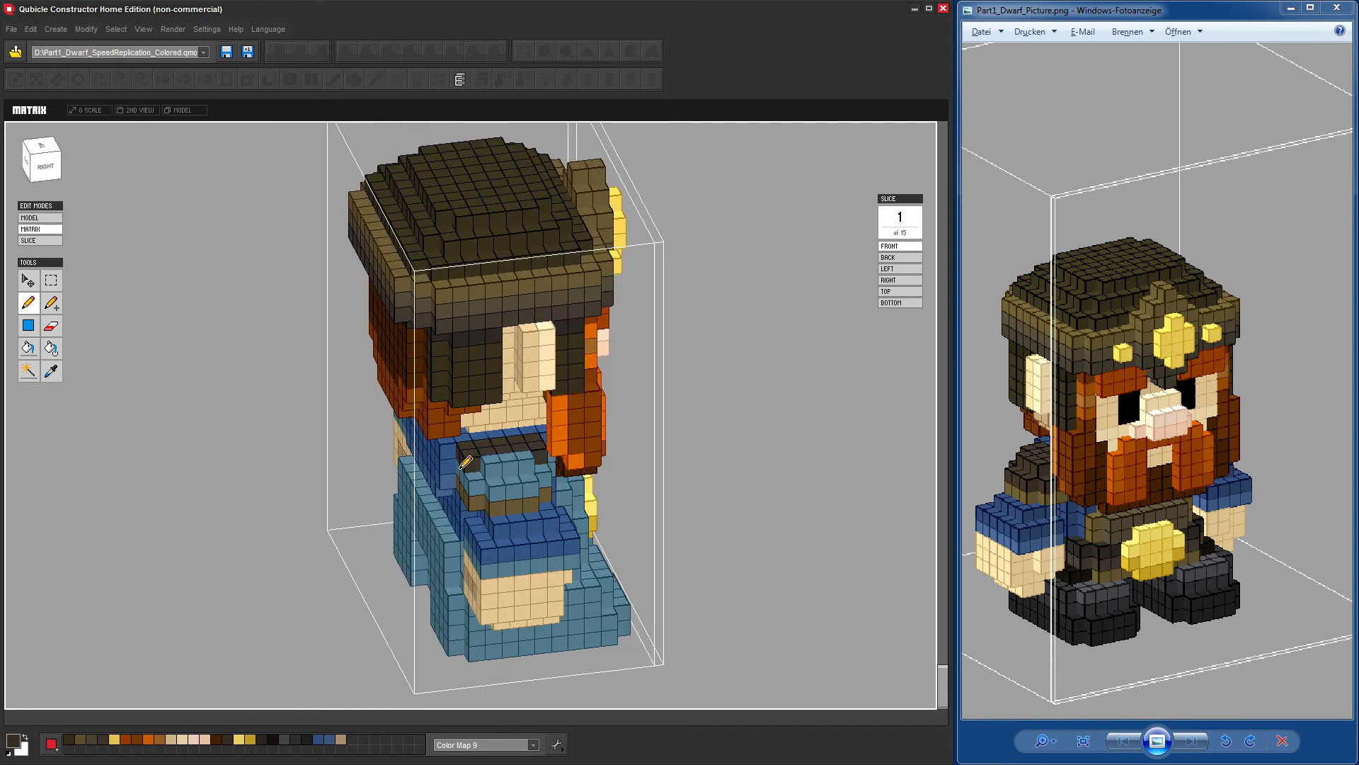
alt+drag(821, 542, 813, 510)
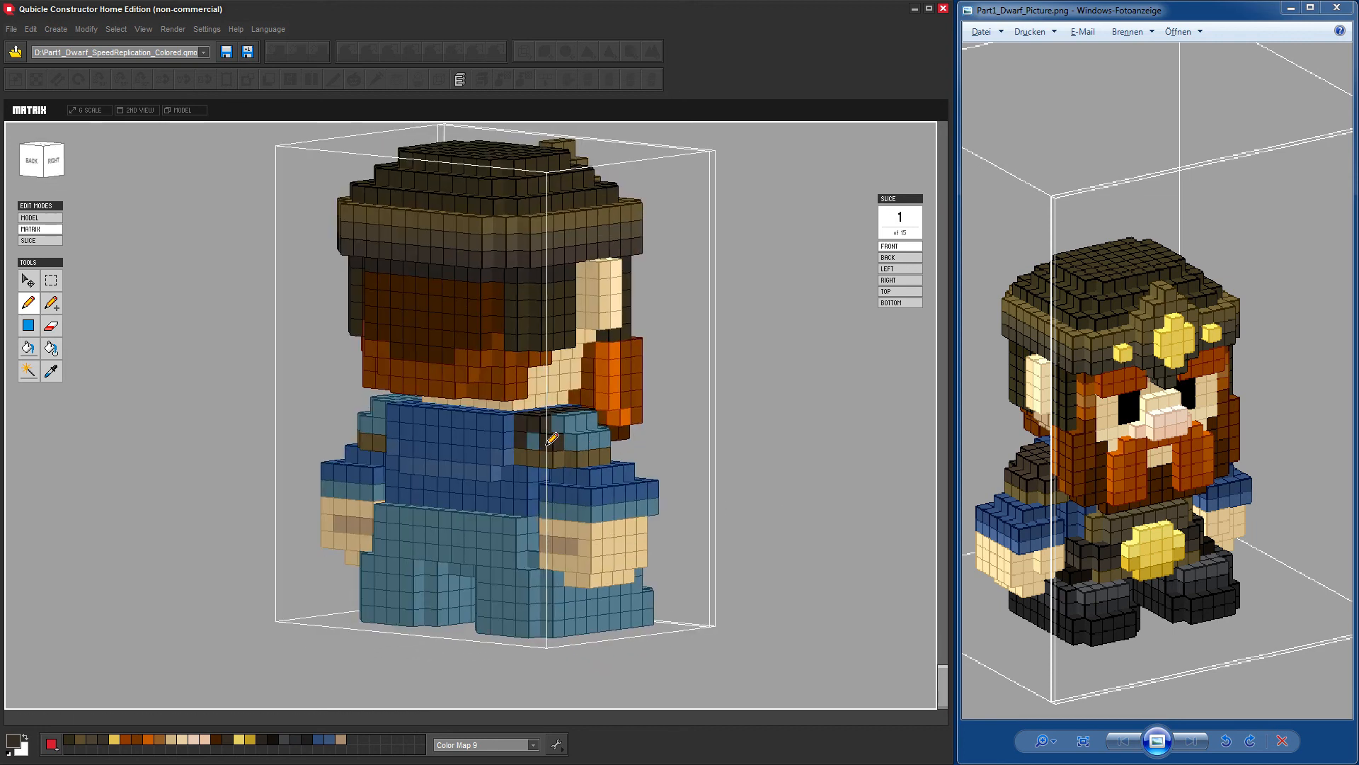
alt+drag(733, 460, 444, 455)
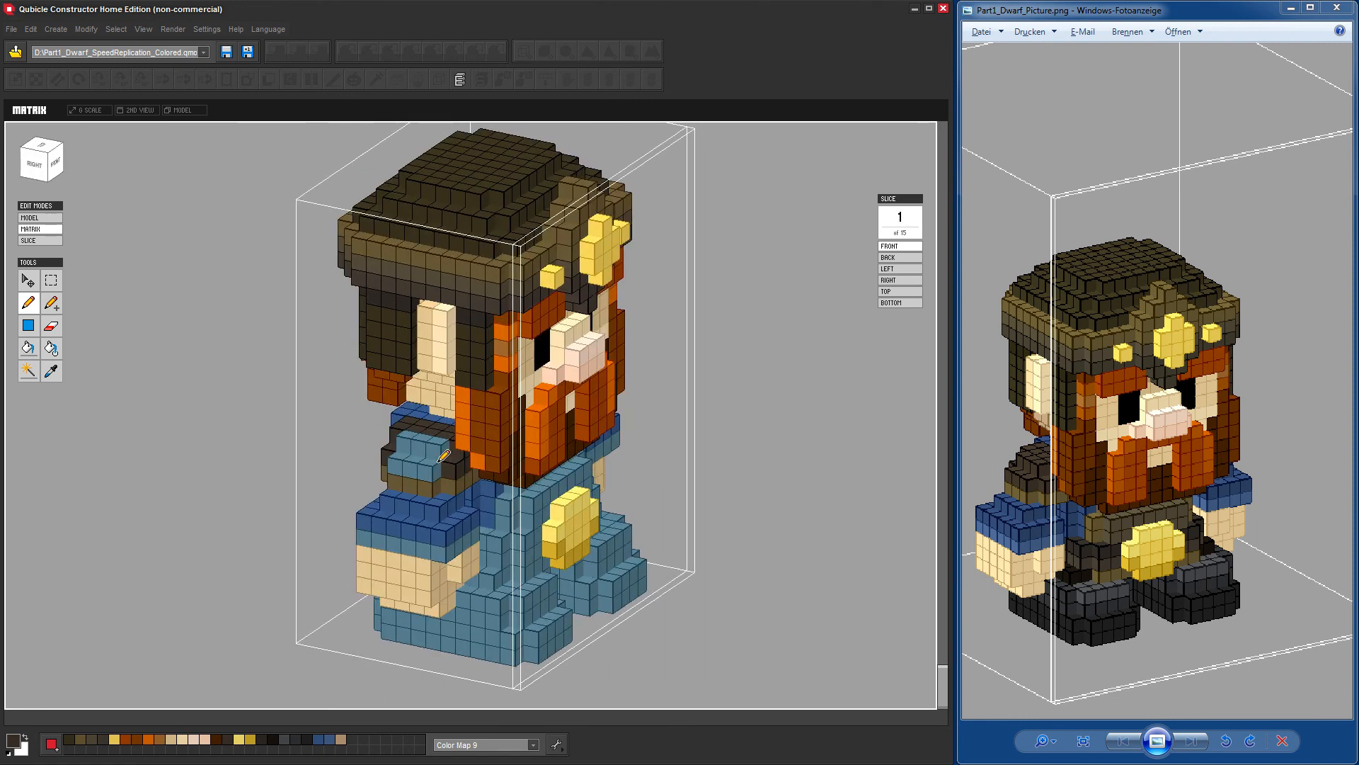
click(434, 446)
click(413, 441)
click(409, 438)
click(397, 464)
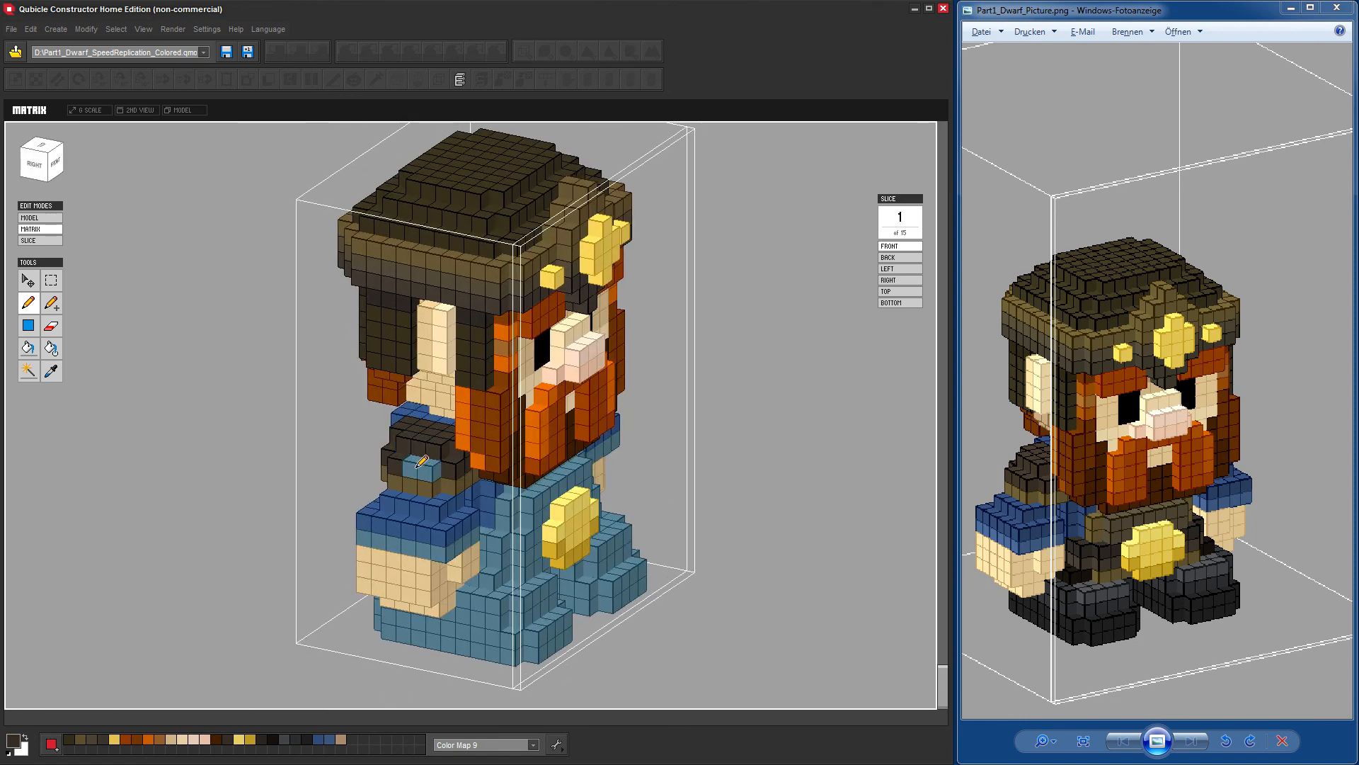
Paint the upper rows and top of the left shoulder pad the same dark brown.
mouse_move(777, 561)
alt+mouse_down()
mouse_move(564, 541)
mouse_move(558, 563)
mouse_move(471, 421)
mouse_move(526, 445)
mouse_move(461, 440)
mouse_move(513, 455)
mouse_move(494, 438)
alt+mouse_up()
alt+drag(737, 494, 717, 469)
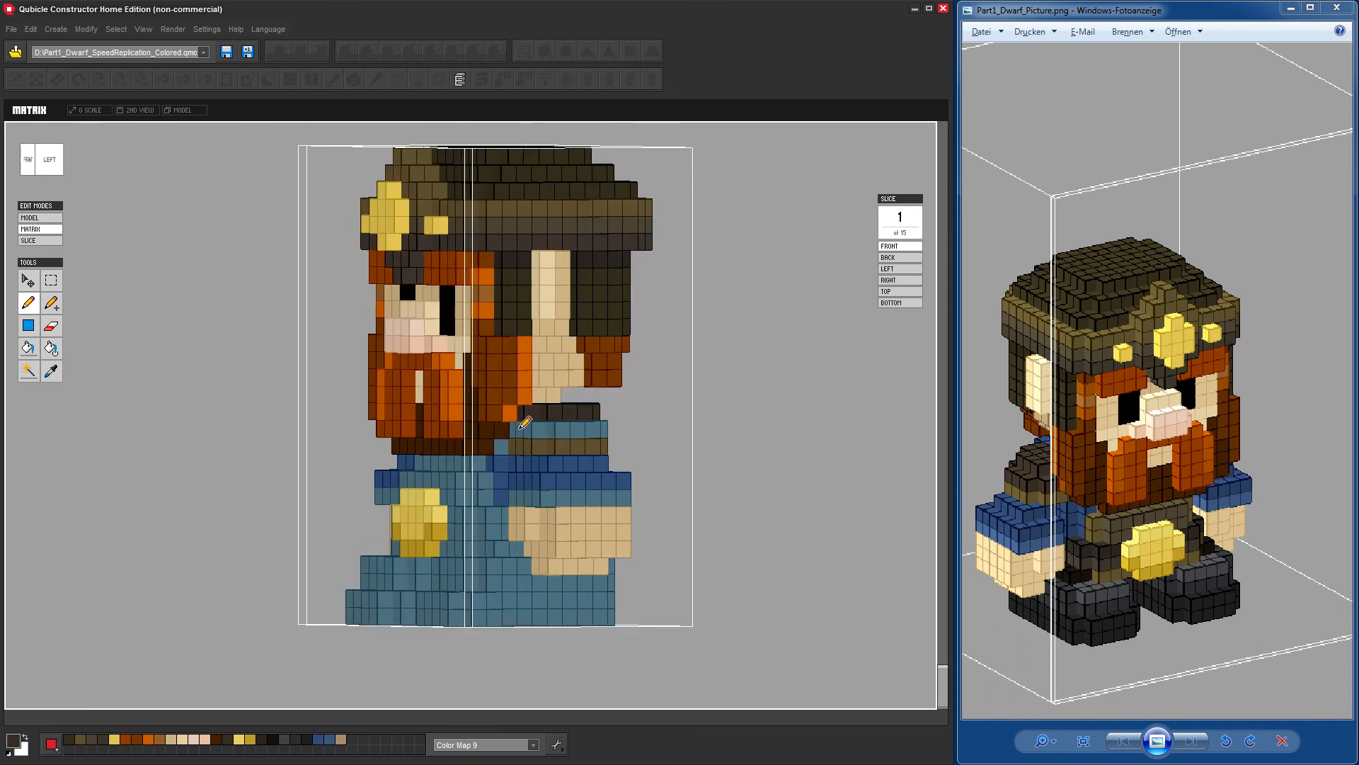
alt+drag(527, 425, 482, 429)
alt+drag(686, 468, 542, 433)
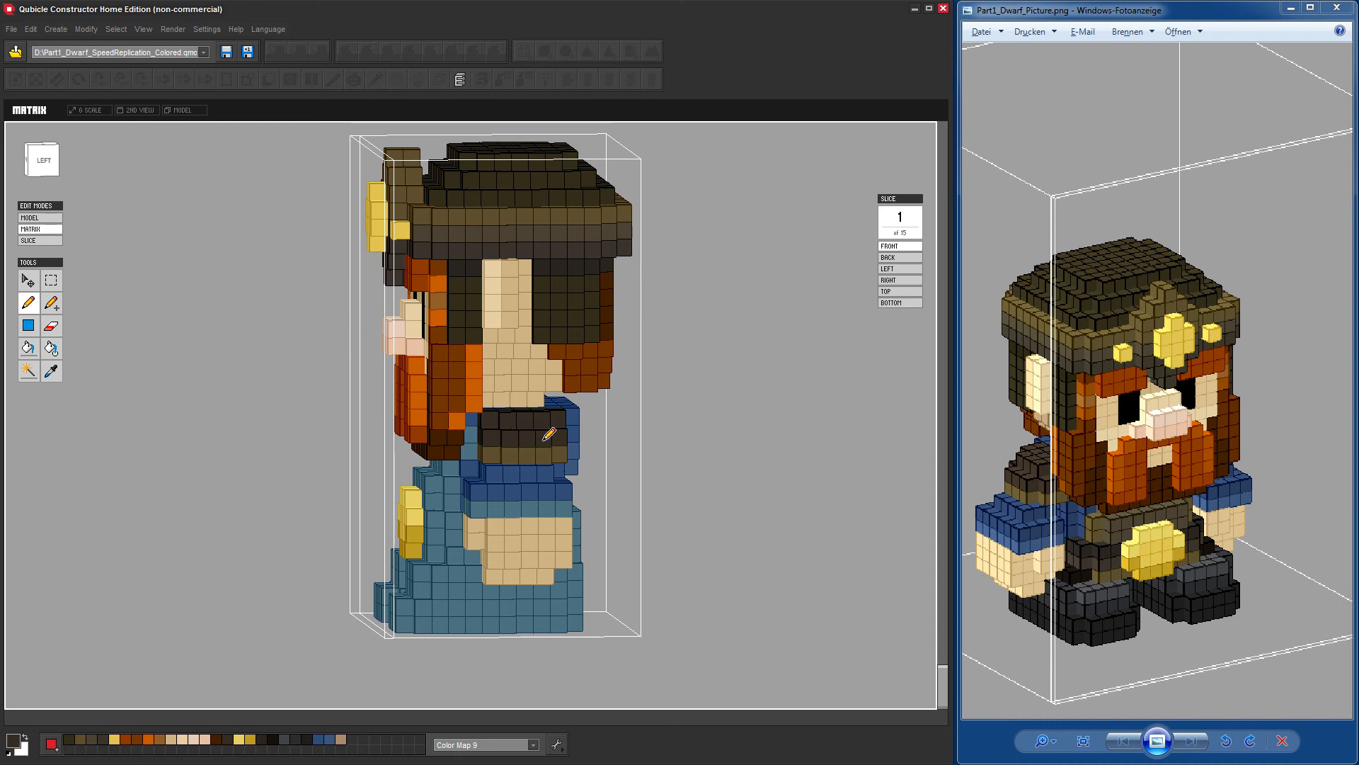
alt+drag(684, 464, 806, 477)
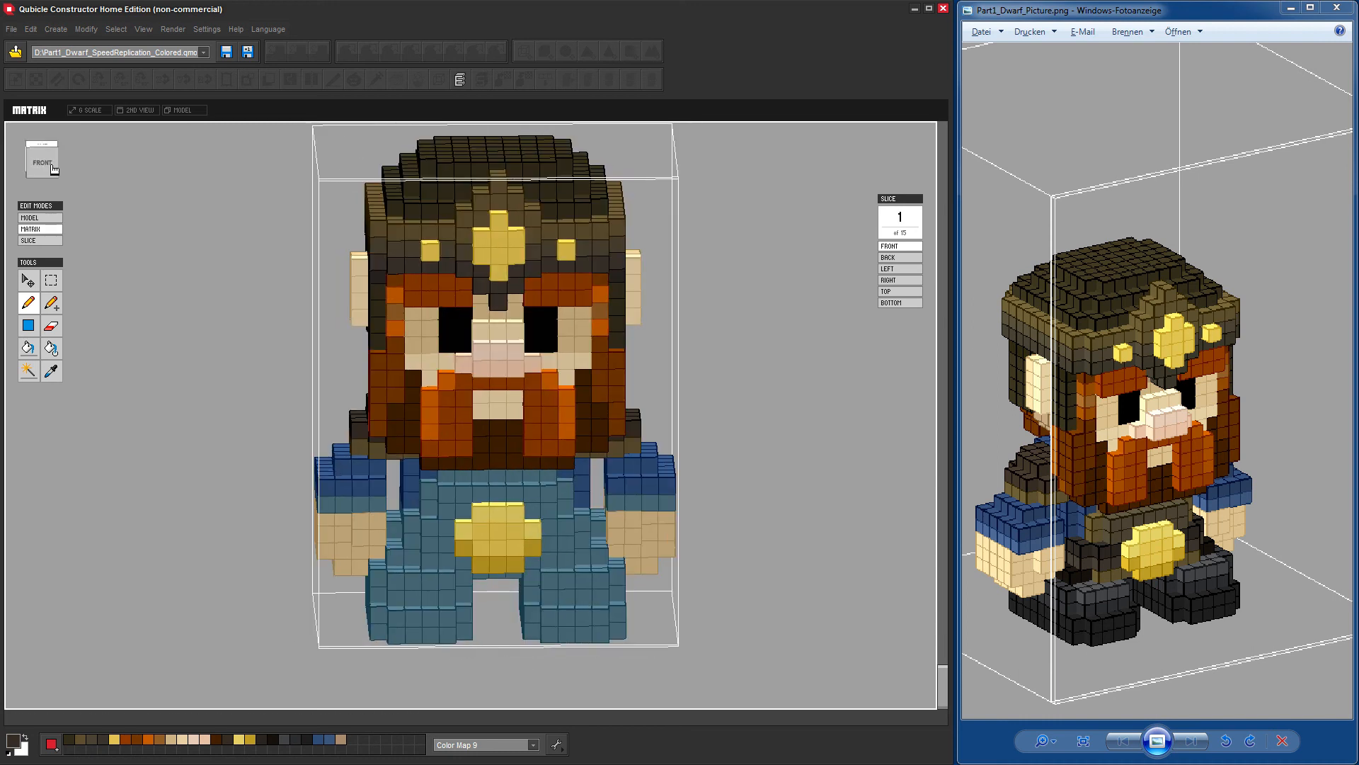
click(52, 169)
click(51, 279)
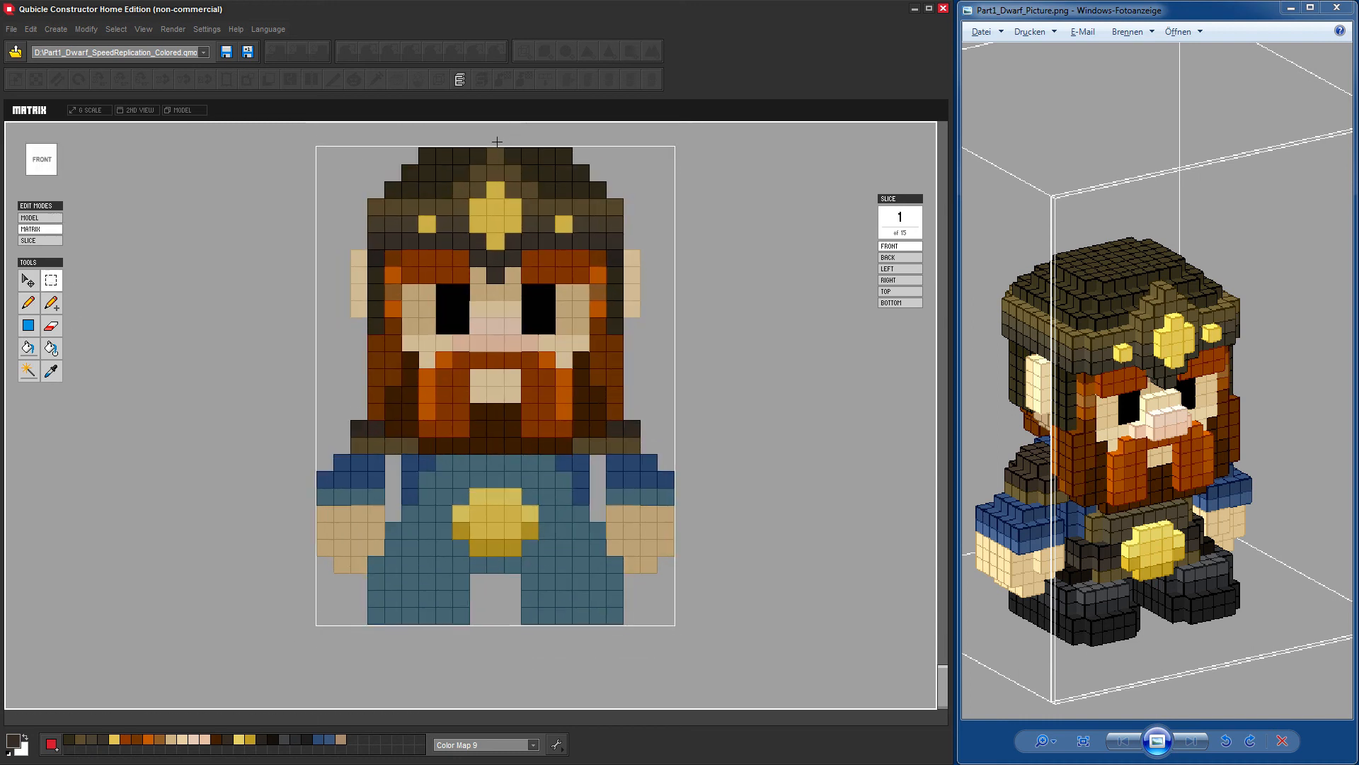
drag(516, 135, 742, 663)
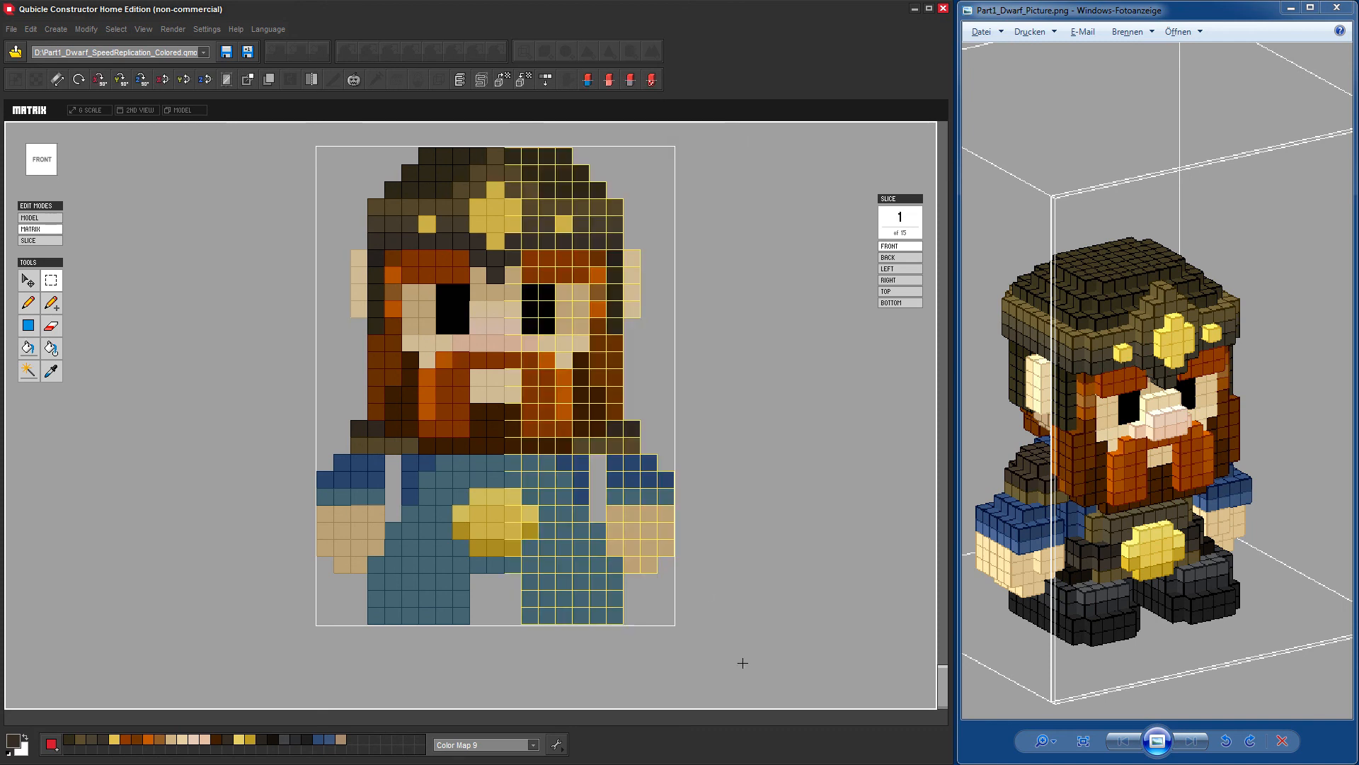
click(737, 505)
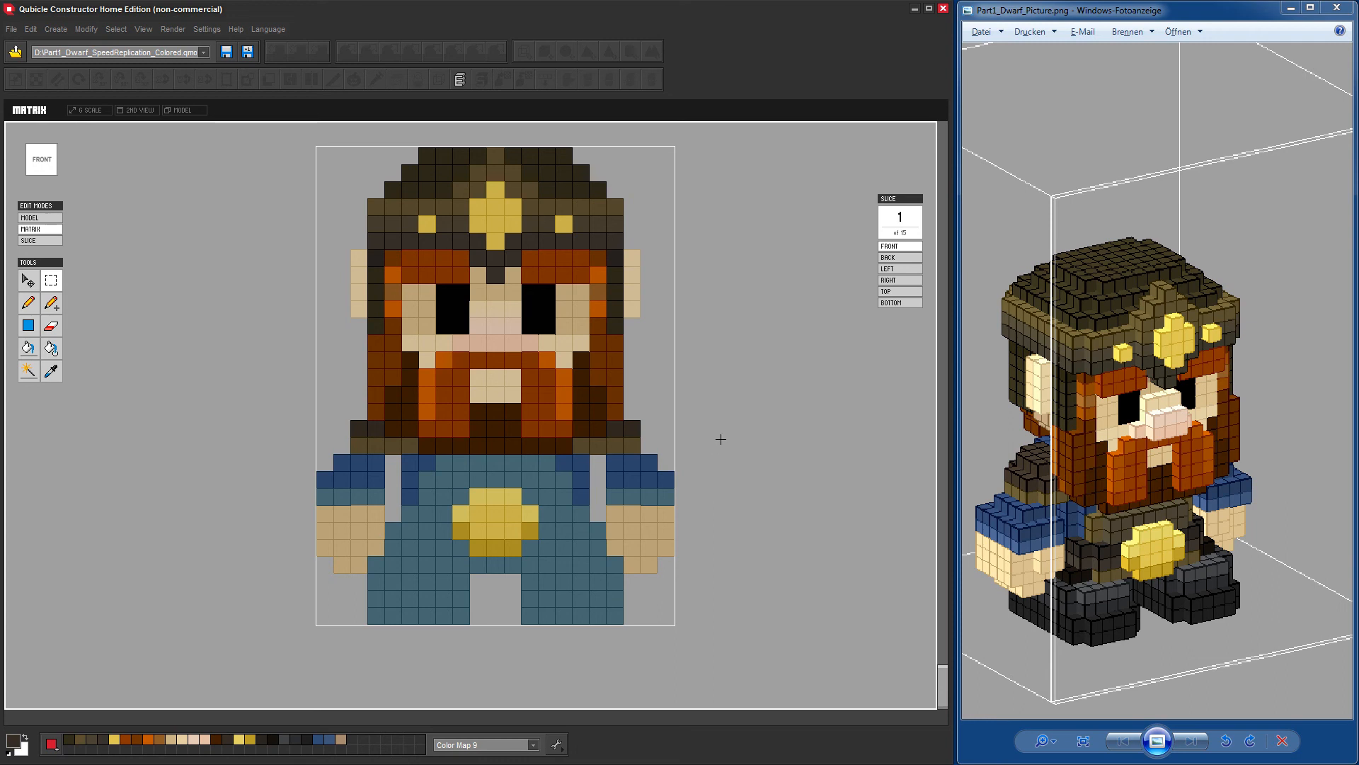
Paint the leftover teal voxels between the shoulder pads and the chest on both sides in the sampled shirt blue.
right_drag(750, 476, 853, 484)
right_drag(765, 507, 750, 481)
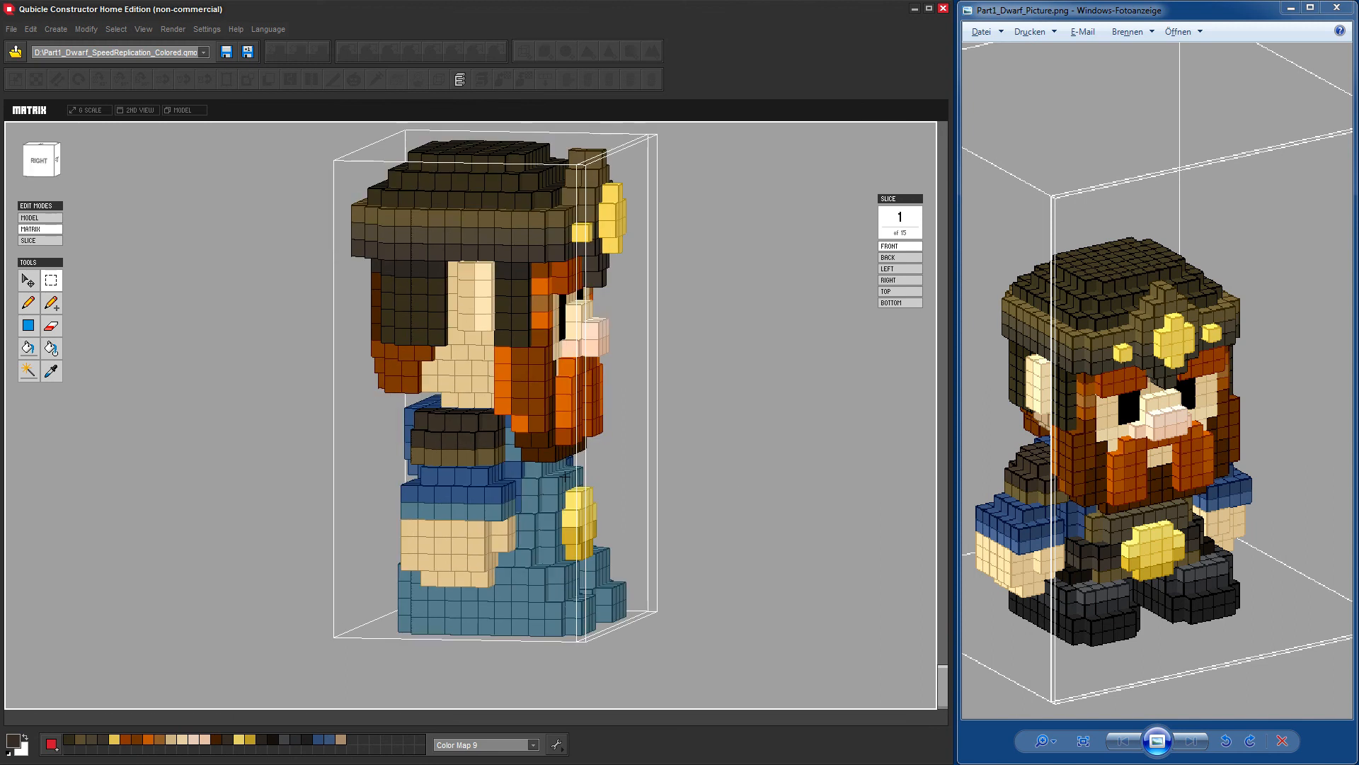
click(29, 302)
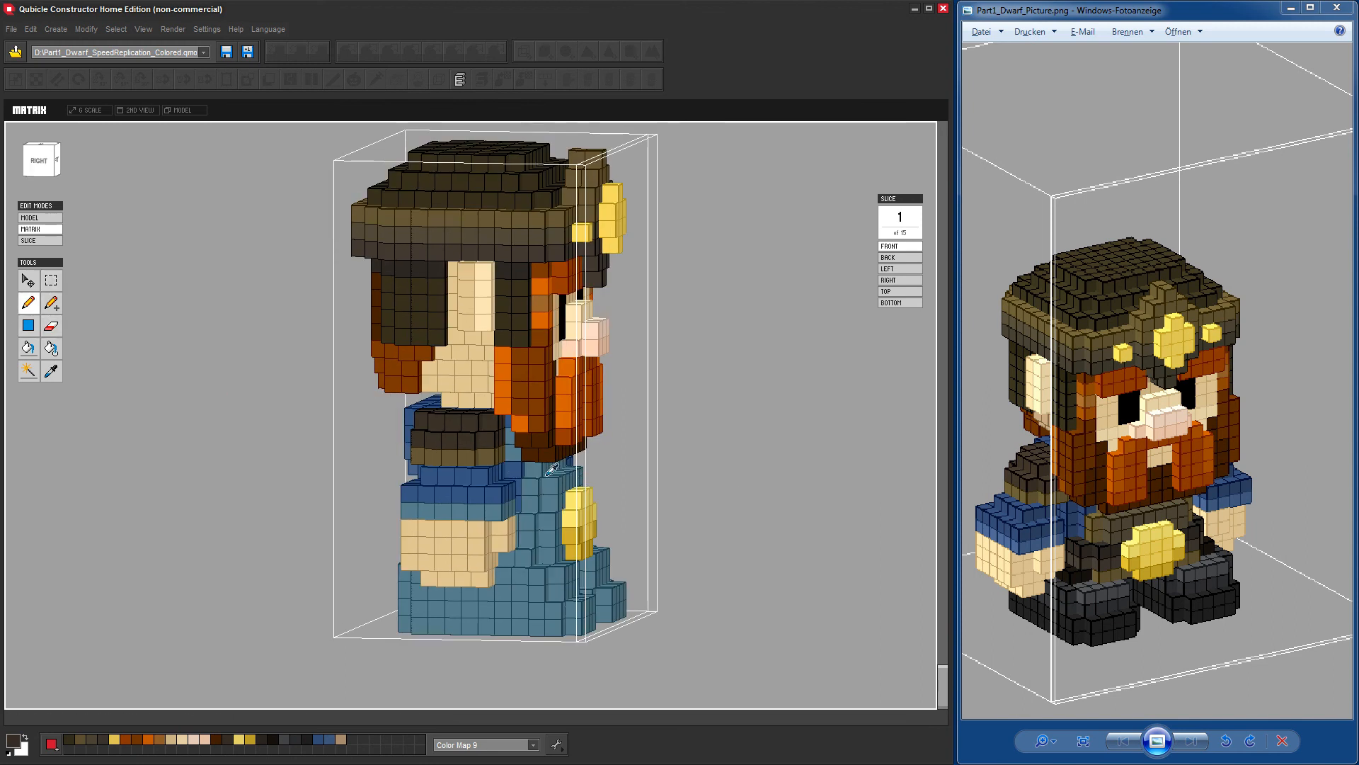
alt+click(521, 460)
right_drag(518, 444, 489, 419)
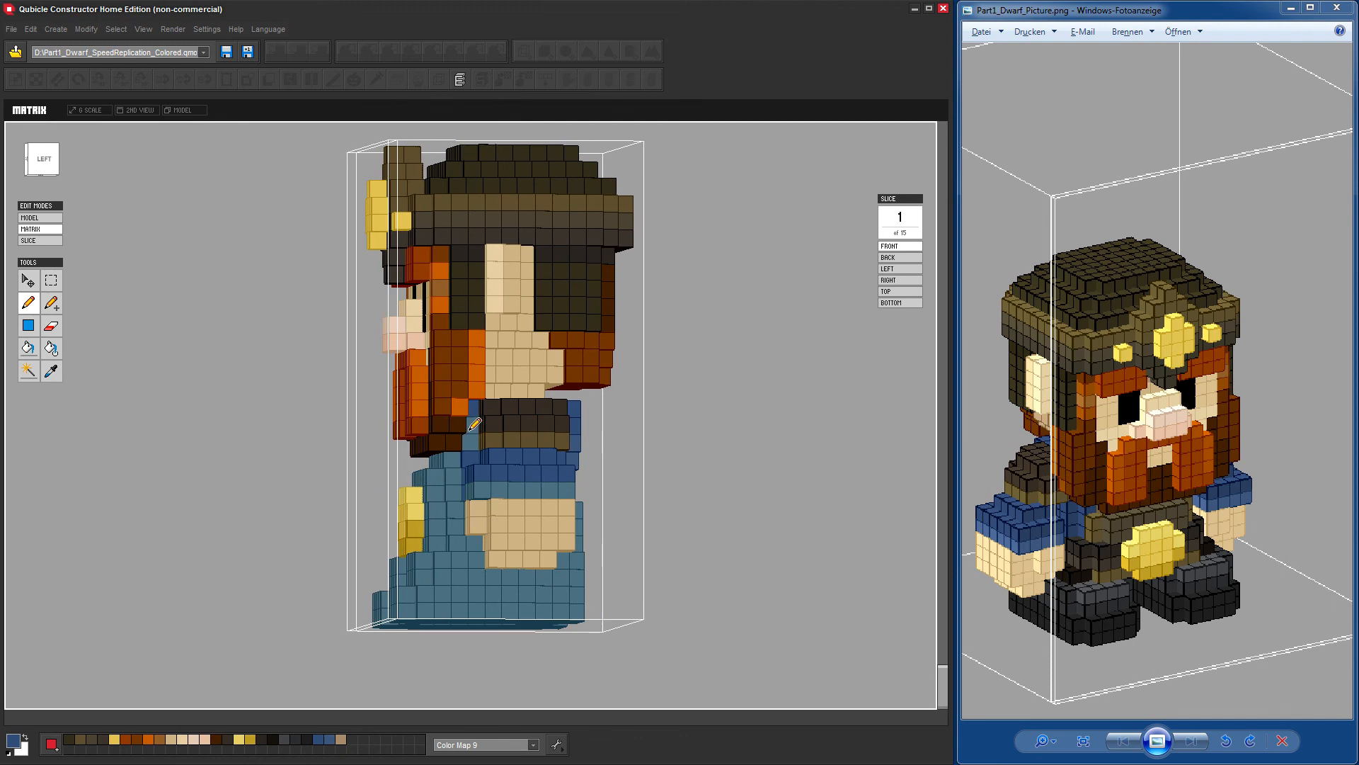
right_drag(783, 522, 835, 550)
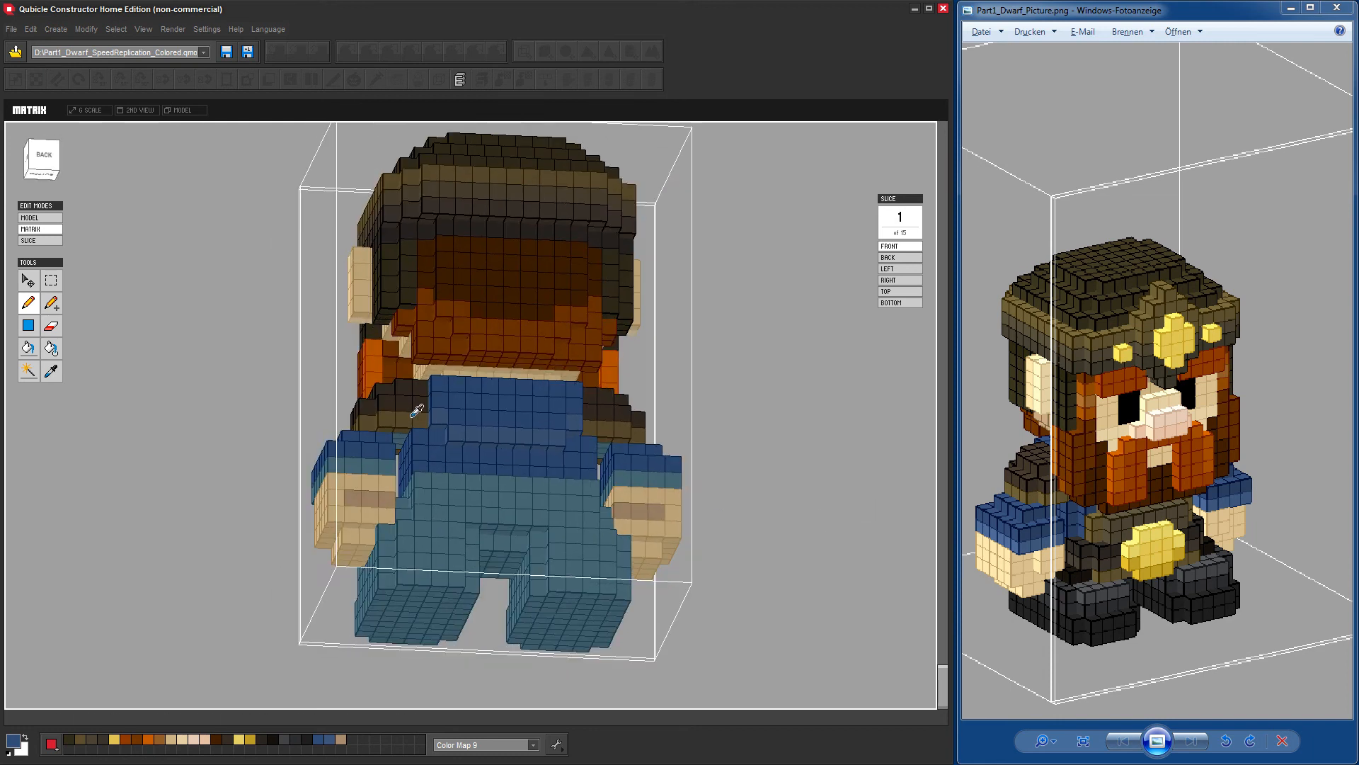
Paint the leftover teal voxels along the undersides of the shoulder pads in the sampled medium brown.
right_drag(407, 418, 601, 455)
right_drag(763, 506, 721, 516)
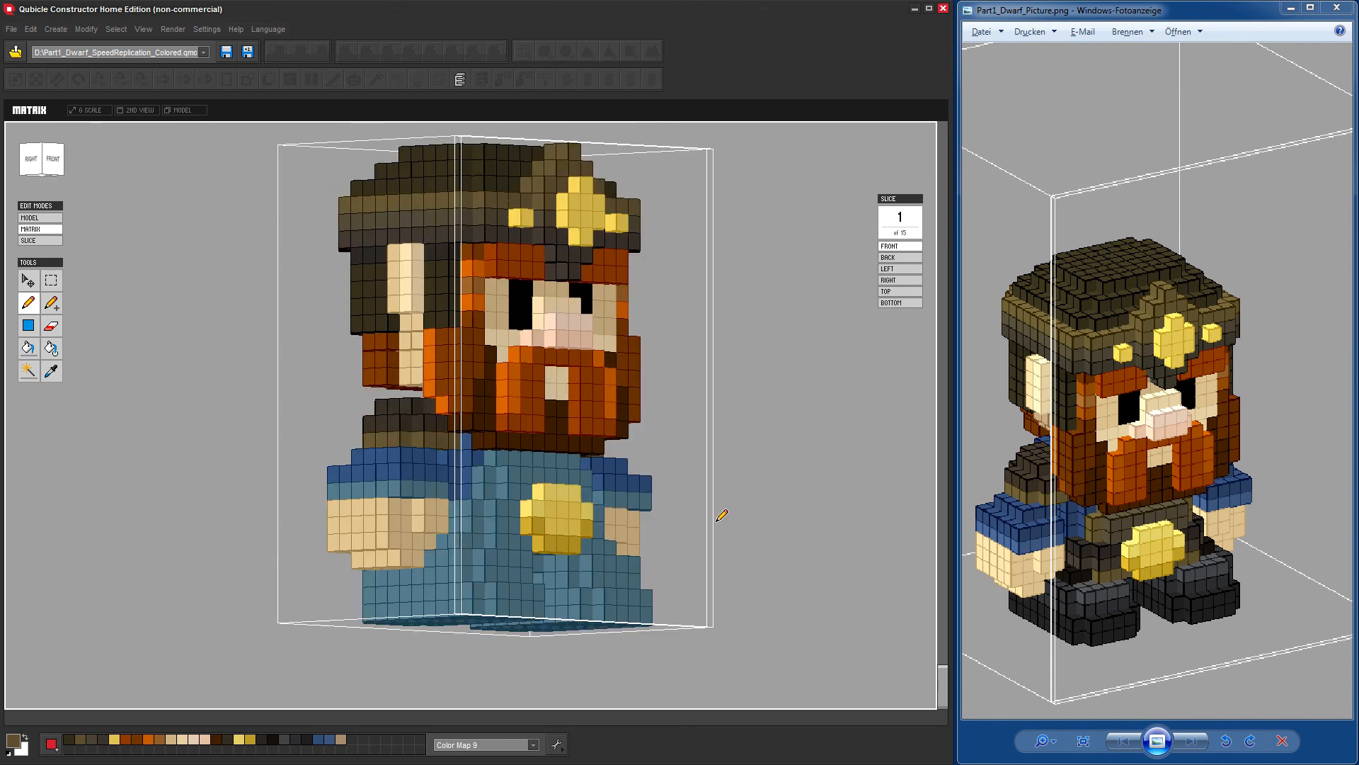
right_drag(451, 434, 591, 457)
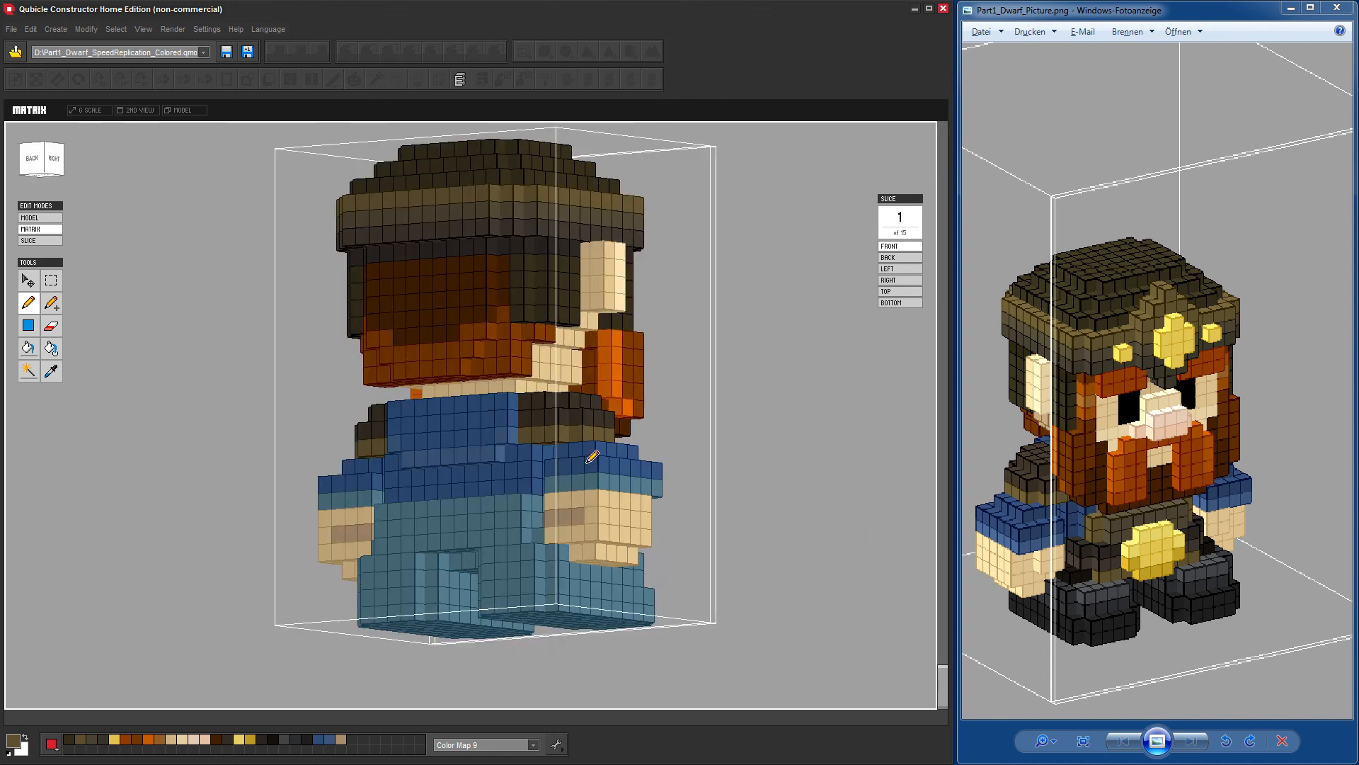
Paint the bottom voxel row around both boots near-black.
right_drag(768, 492, 558, 504)
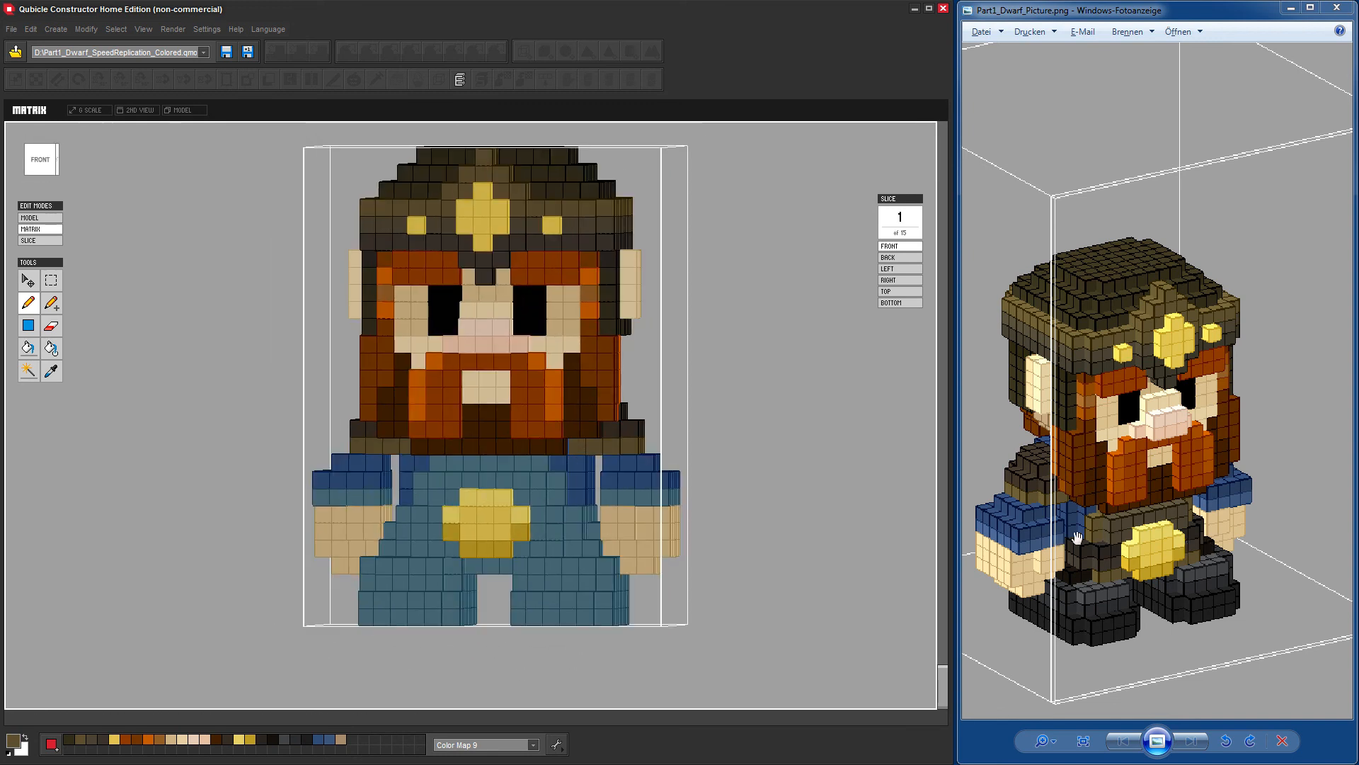
click(311, 739)
click(453, 617)
drag(400, 617, 377, 620)
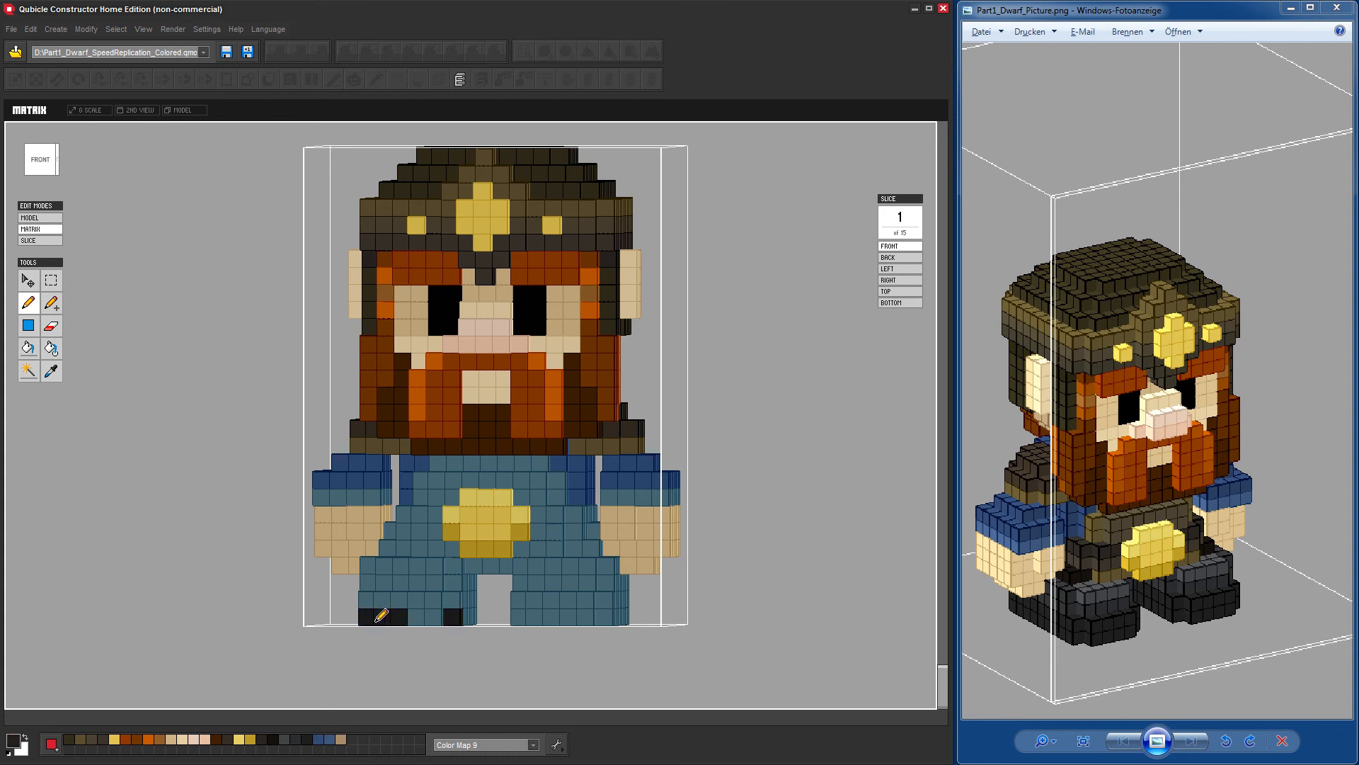
click(430, 617)
right_drag(540, 683, 540, 694)
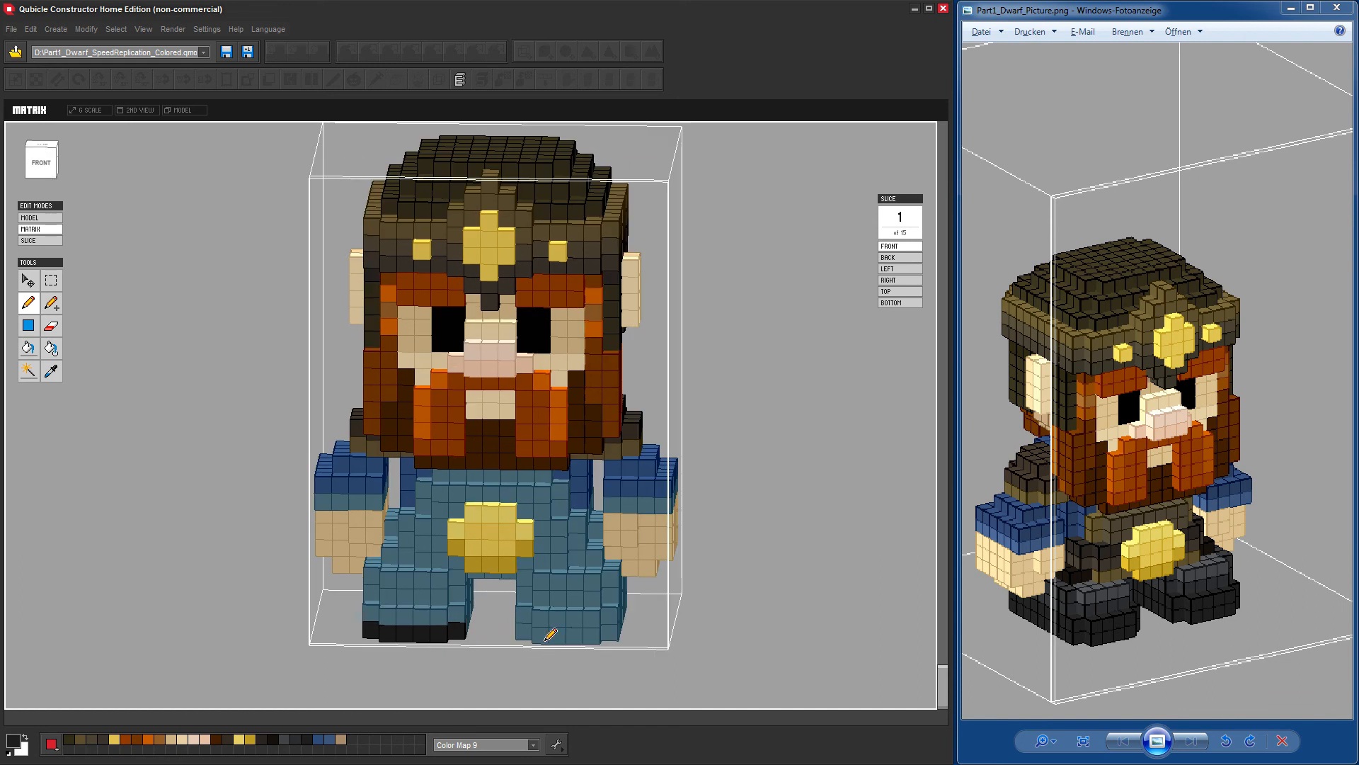
drag(582, 636, 598, 636)
click(610, 633)
Fill the soles on the underside of both boots with the same near-black.
right_drag(686, 652, 722, 547)
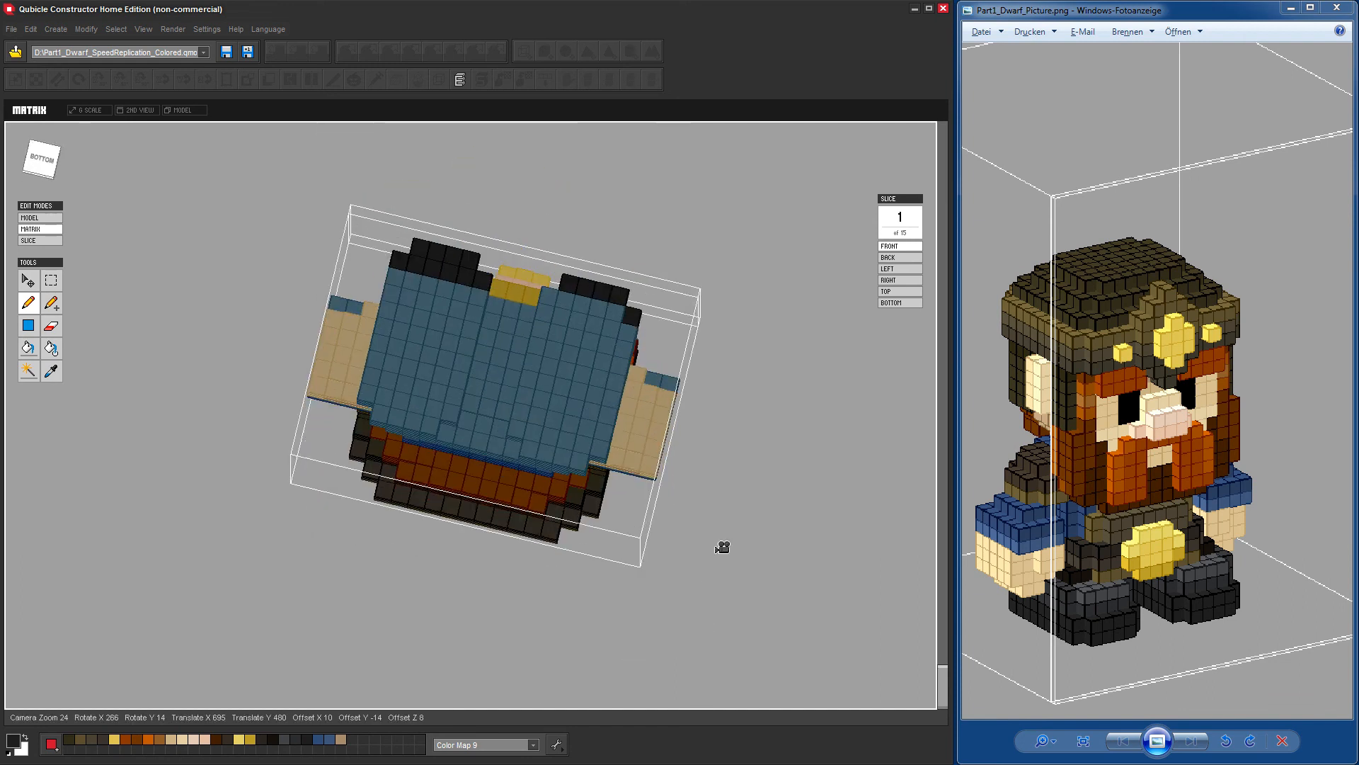
drag(549, 293, 543, 311)
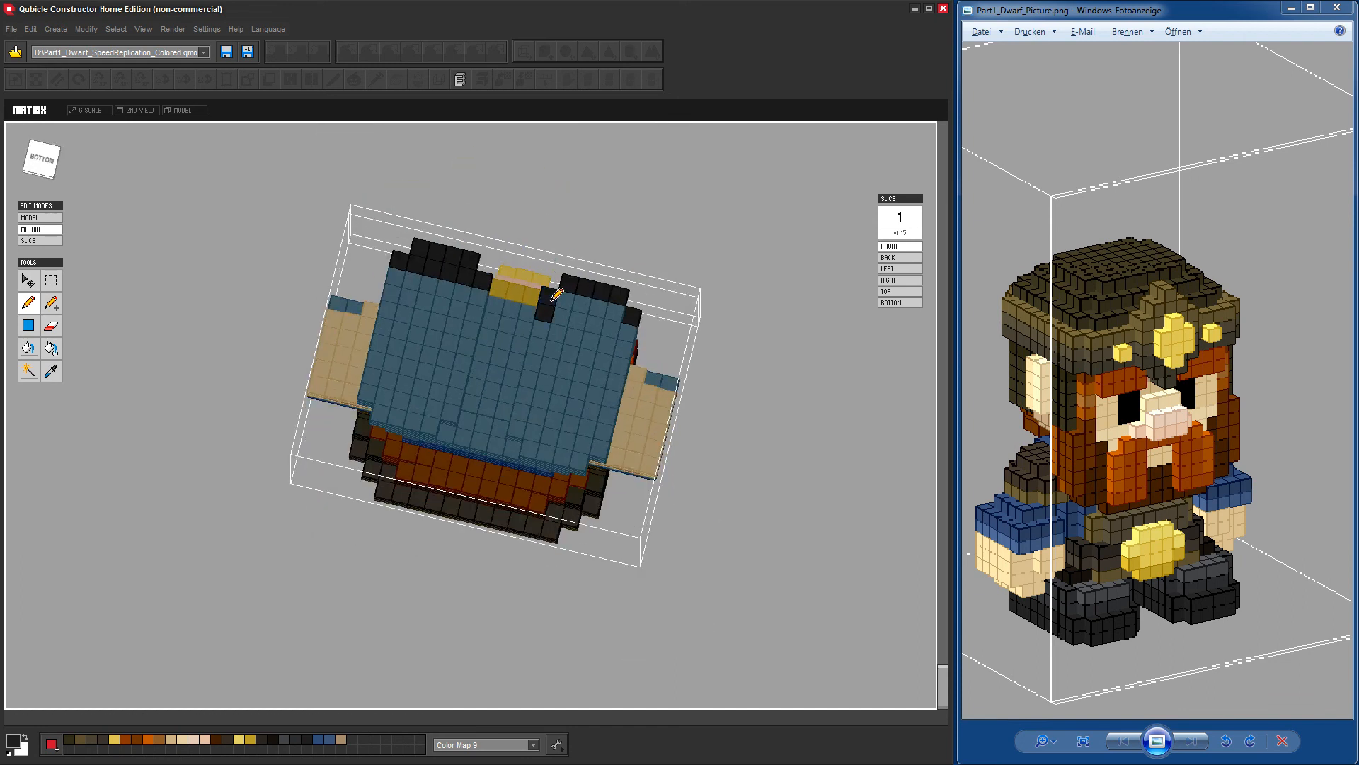
drag(522, 425, 606, 444)
mouse_move(626, 330)
mouse_down()
mouse_move(622, 306)
mouse_move(609, 445)
mouse_move(544, 429)
mouse_move(577, 301)
mouse_move(594, 304)
mouse_move(550, 412)
mouse_move(563, 416)
mouse_move(591, 338)
mouse_move(565, 405)
mouse_up()
mouse_move(433, 411)
mouse_down()
mouse_move(372, 390)
mouse_move(401, 272)
mouse_up()
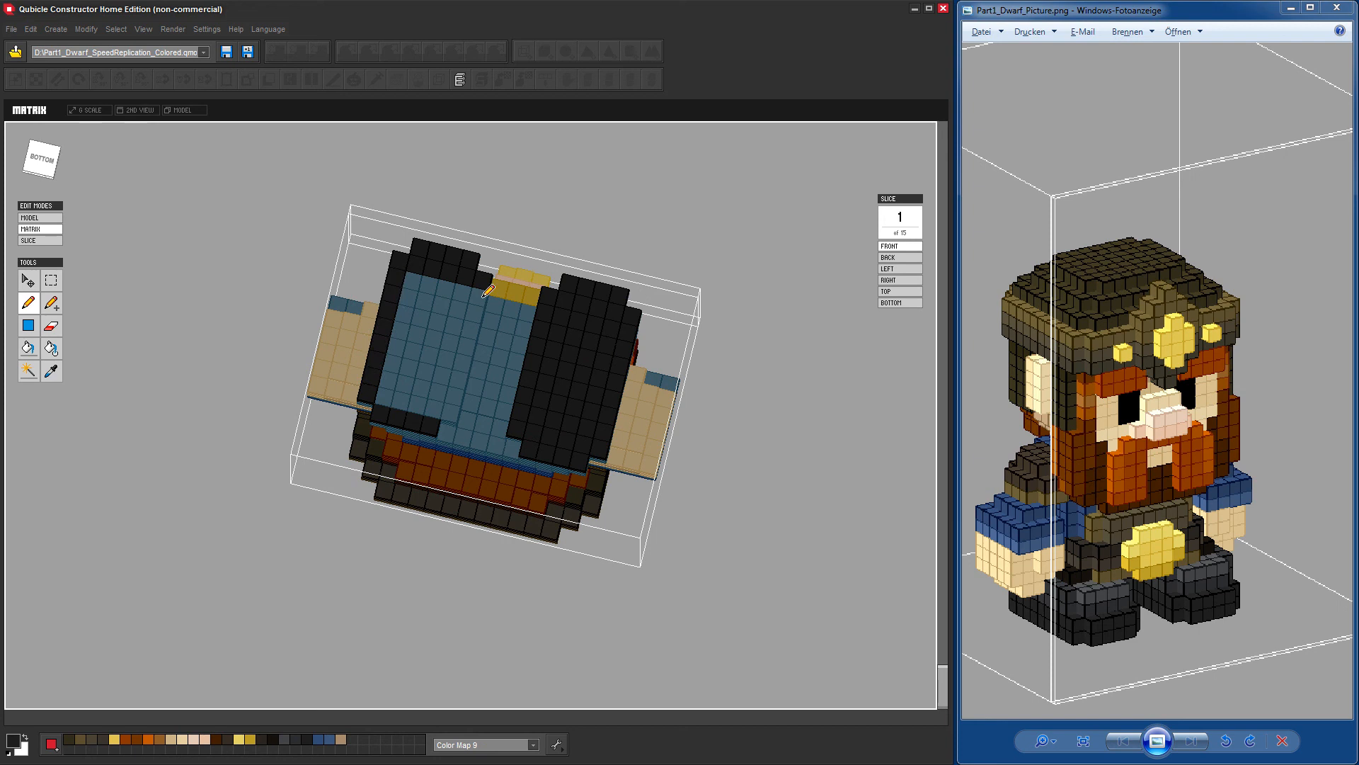
mouse_move(487, 290)
mouse_down()
mouse_move(446, 404)
mouse_move(402, 358)
mouse_up()
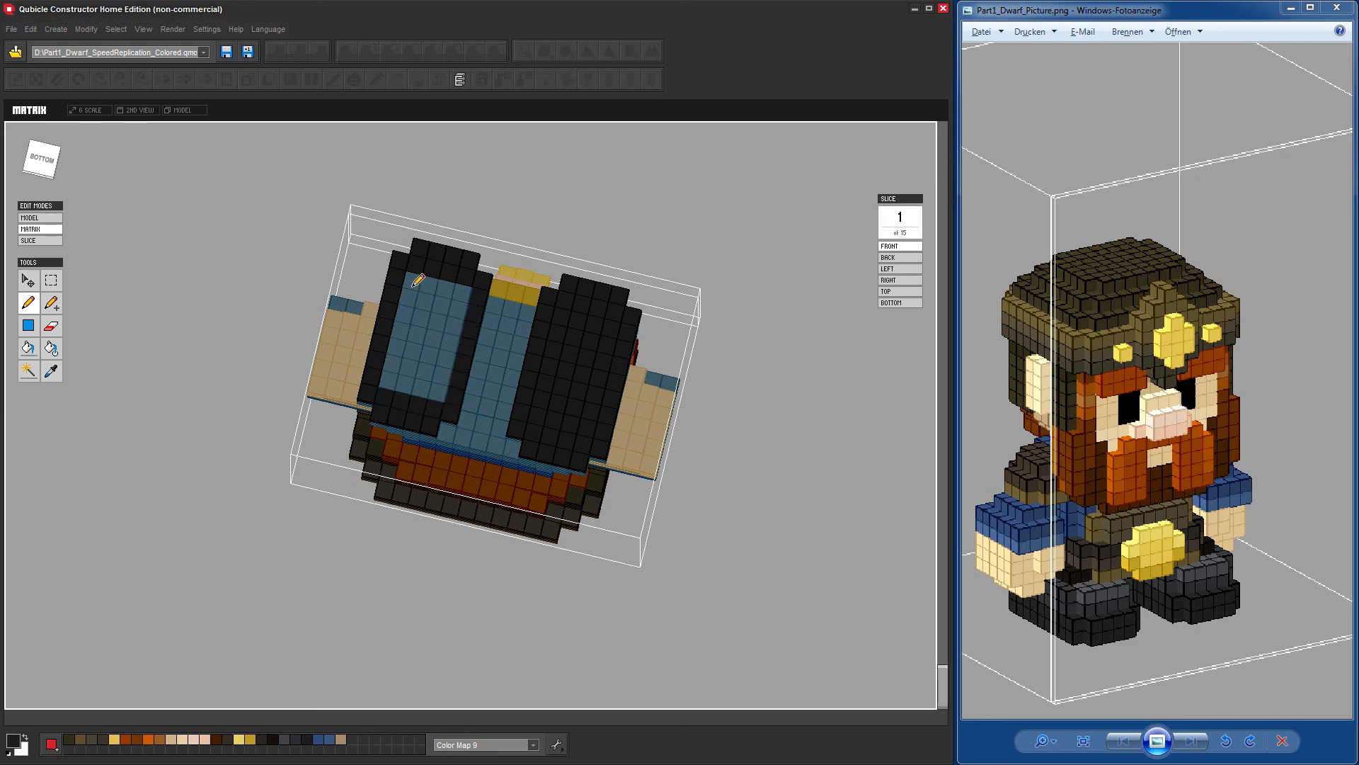
drag(413, 286, 463, 285)
mouse_move(439, 383)
mouse_down()
mouse_move(407, 383)
mouse_move(436, 298)
mouse_move(433, 368)
mouse_up()
Paint the second voxel row of the right boot near-black on its front, outer side, back and inner side.
mouse_move(827, 392)
right_down()
mouse_move(877, 485)
mouse_move(848, 530)
right_up()
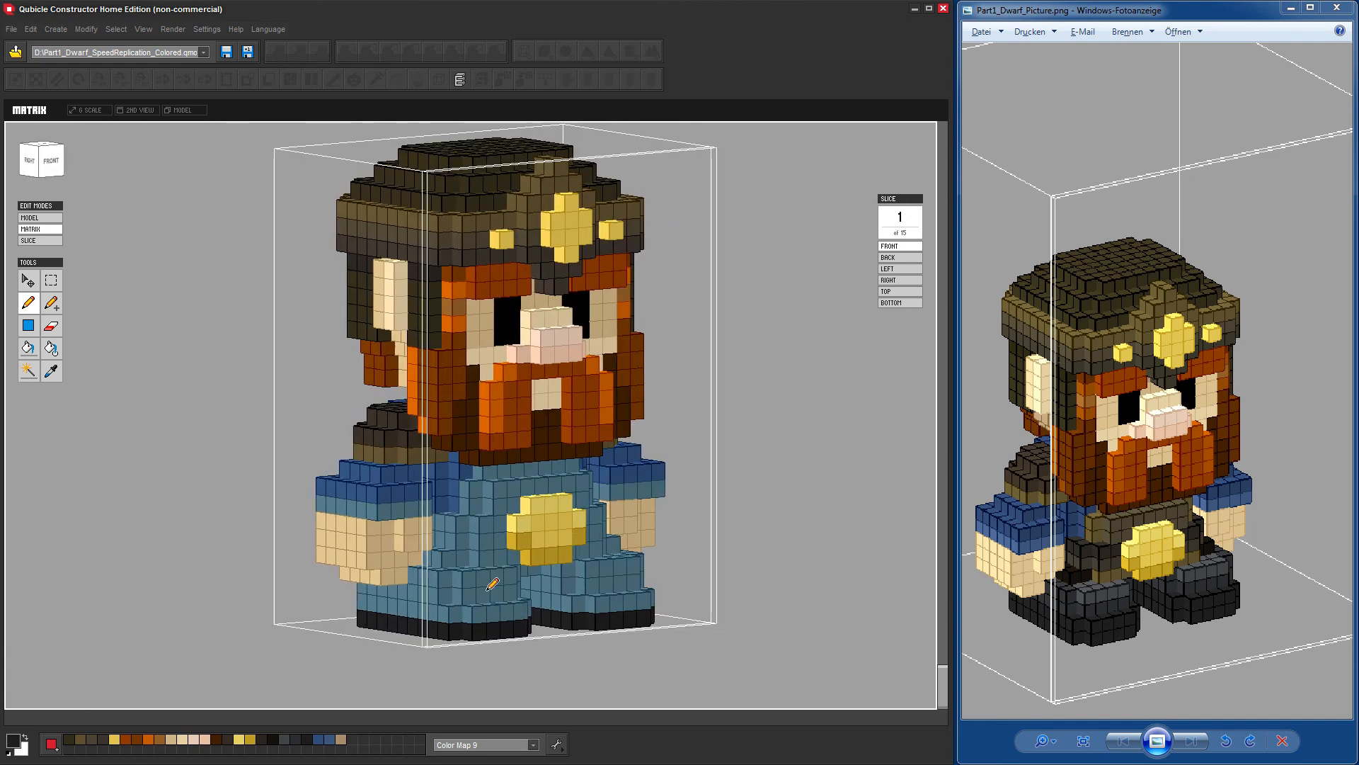
right_drag(864, 471, 858, 504)
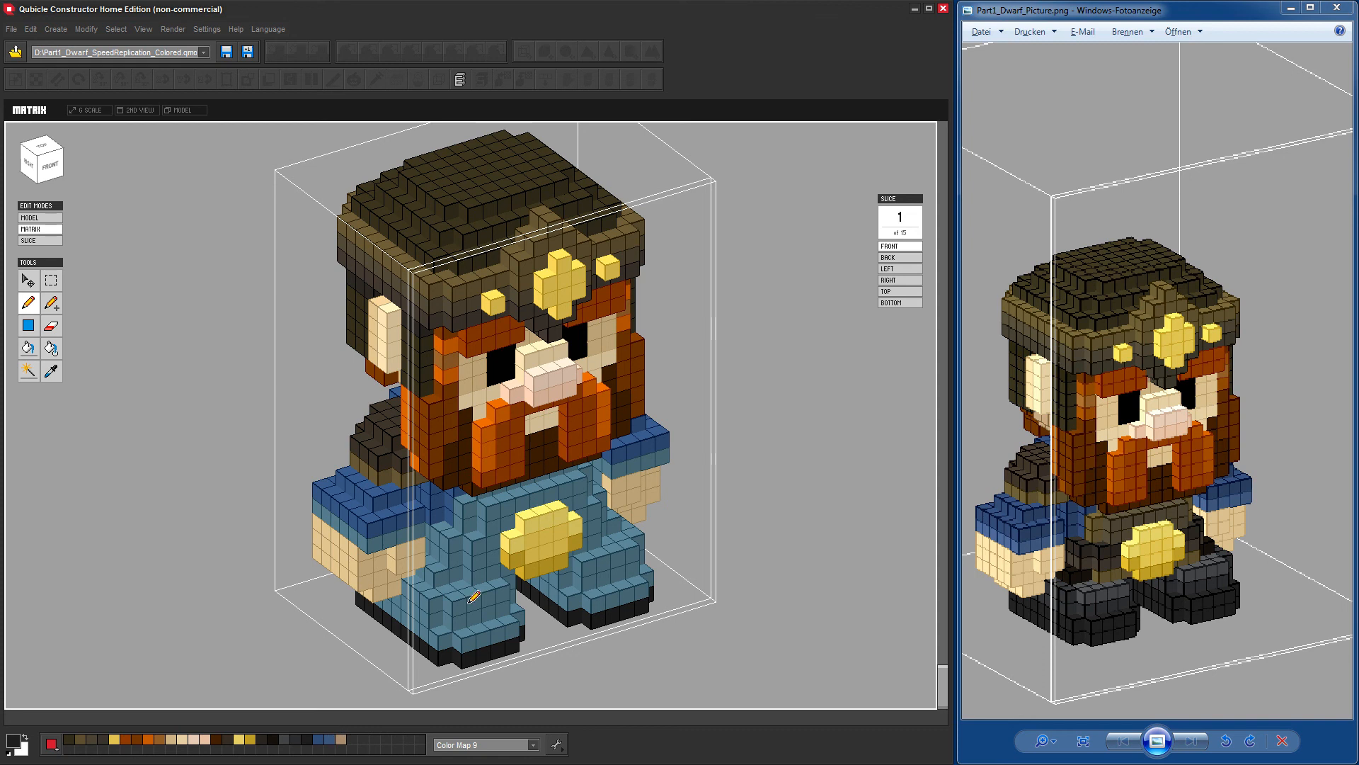
mouse_move(537, 624)
mouse_down()
mouse_move(459, 636)
mouse_move(487, 627)
mouse_up()
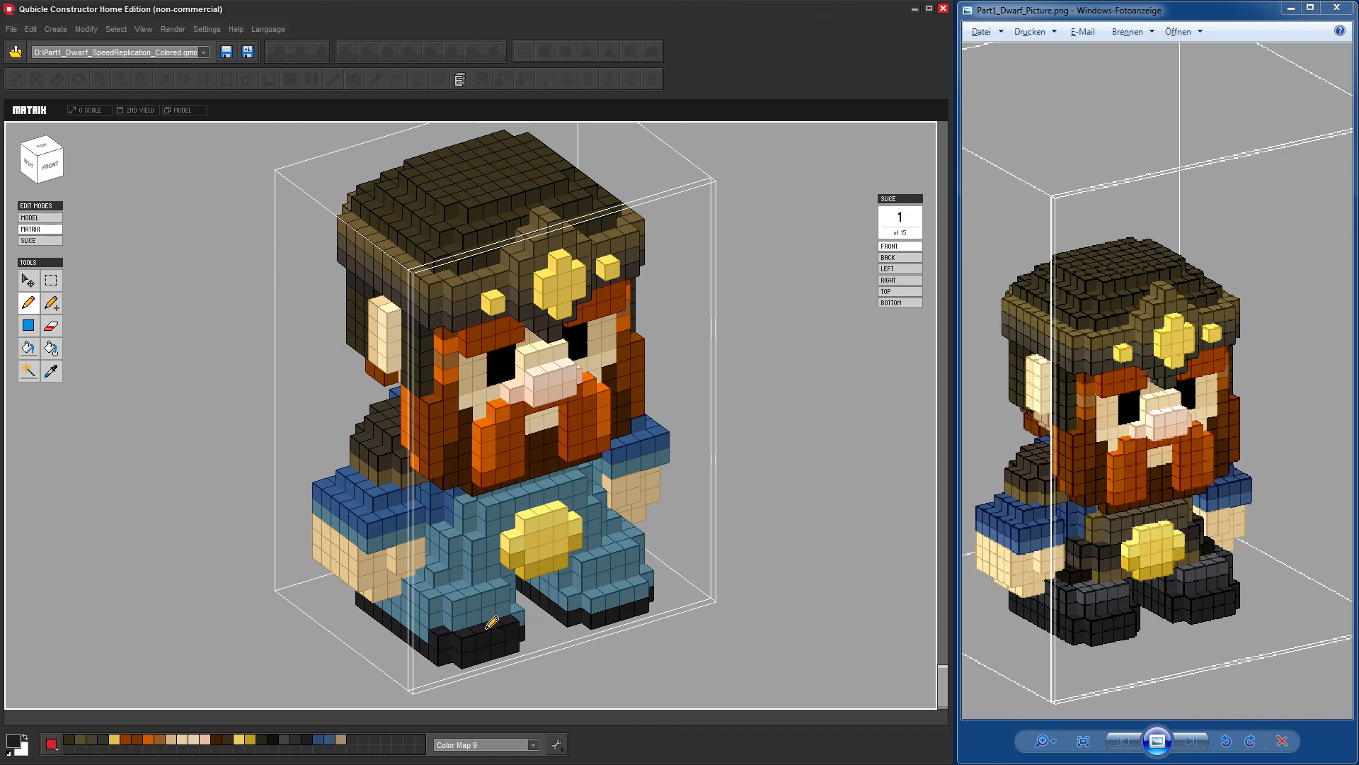
right_drag(655, 652, 717, 620)
drag(566, 601, 419, 603)
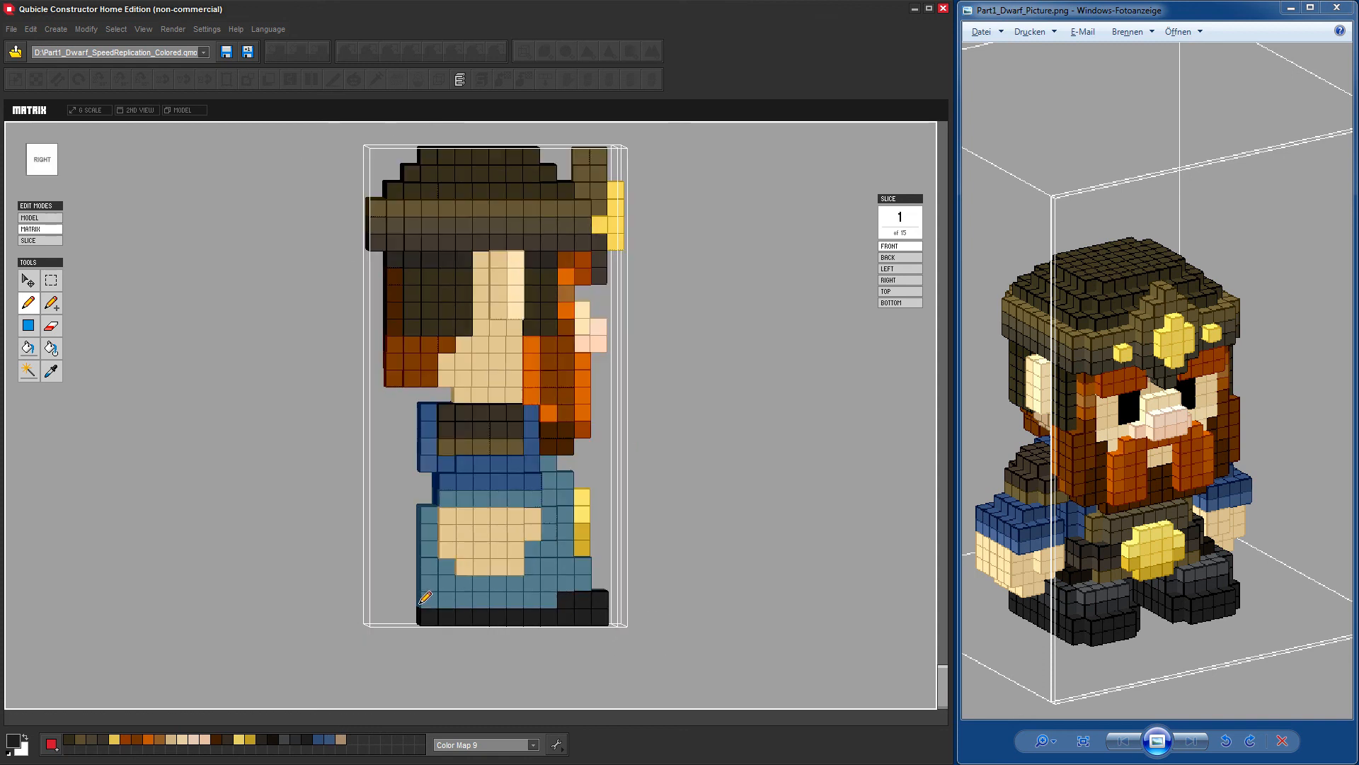
right_drag(688, 632, 750, 620)
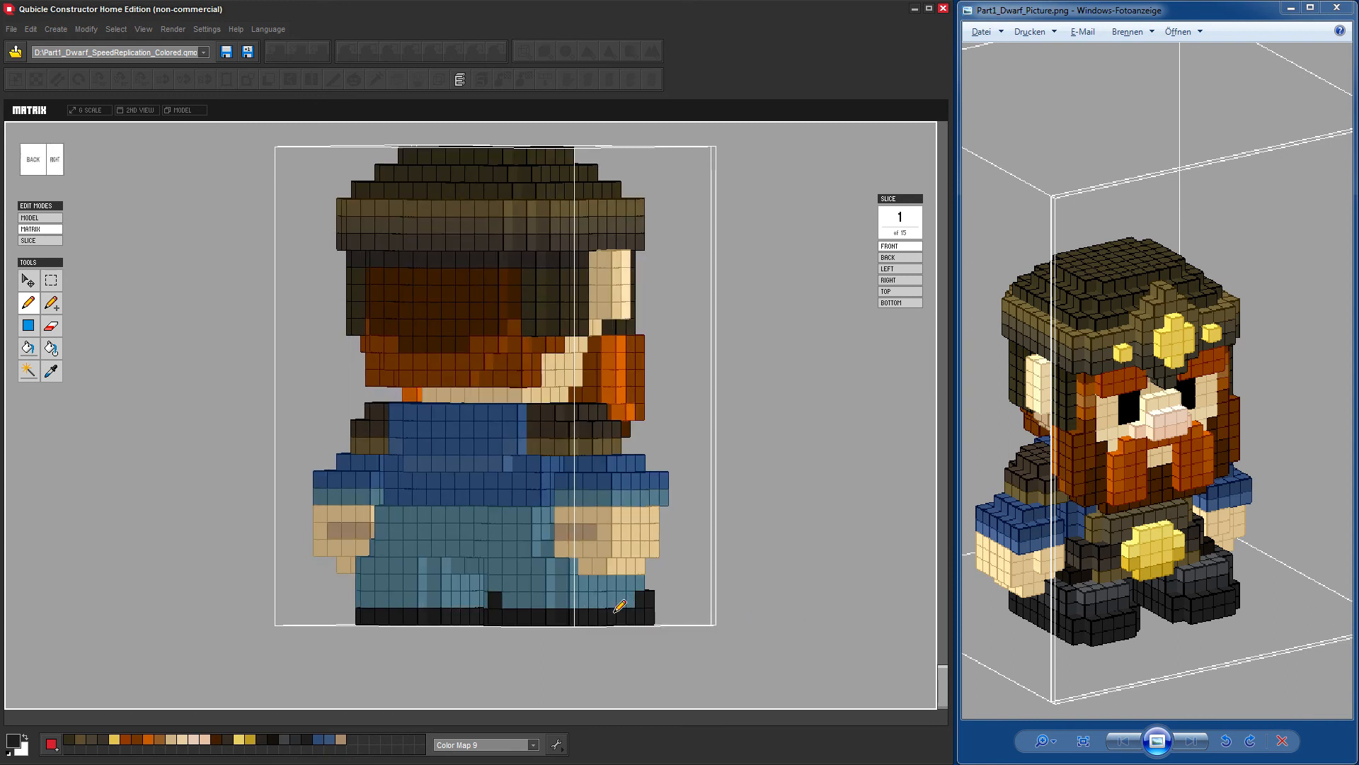
drag(634, 599, 582, 600)
right_drag(733, 614, 773, 600)
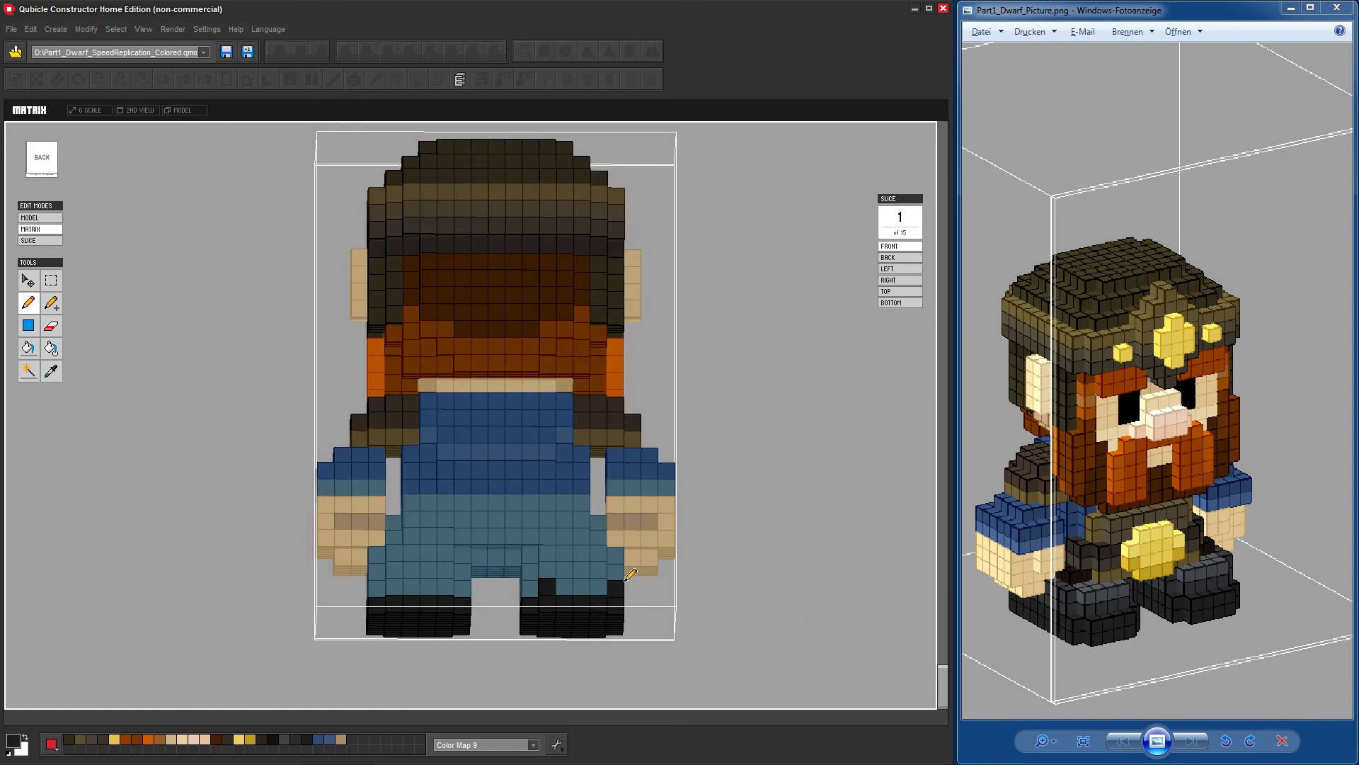
drag(598, 589, 544, 590)
mouse_move(728, 570)
right_down()
mouse_move(792, 534)
mouse_move(709, 533)
mouse_move(852, 538)
right_up()
drag(413, 567, 535, 563)
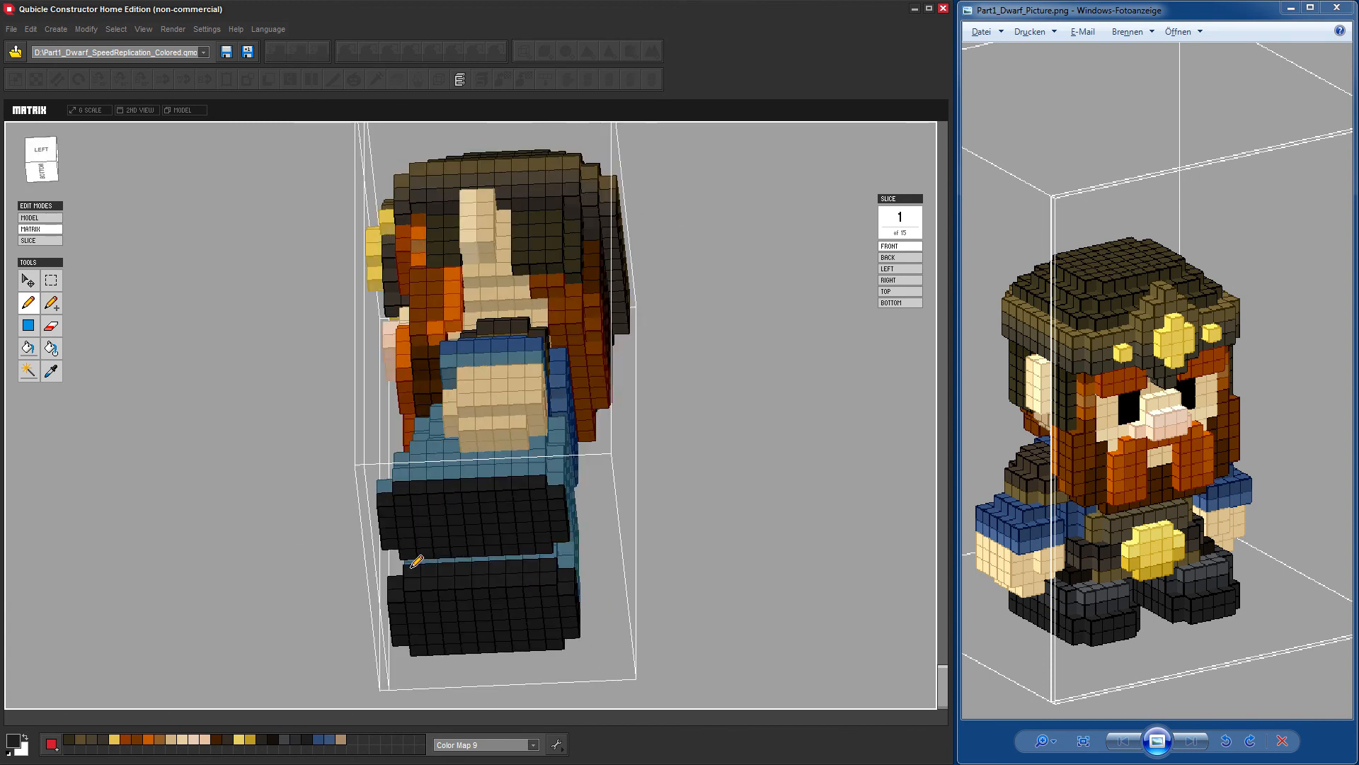
Paint the second voxel row all around the left boot near-black.
mouse_move(776, 546)
right_down()
mouse_move(865, 551)
mouse_move(843, 585)
right_up()
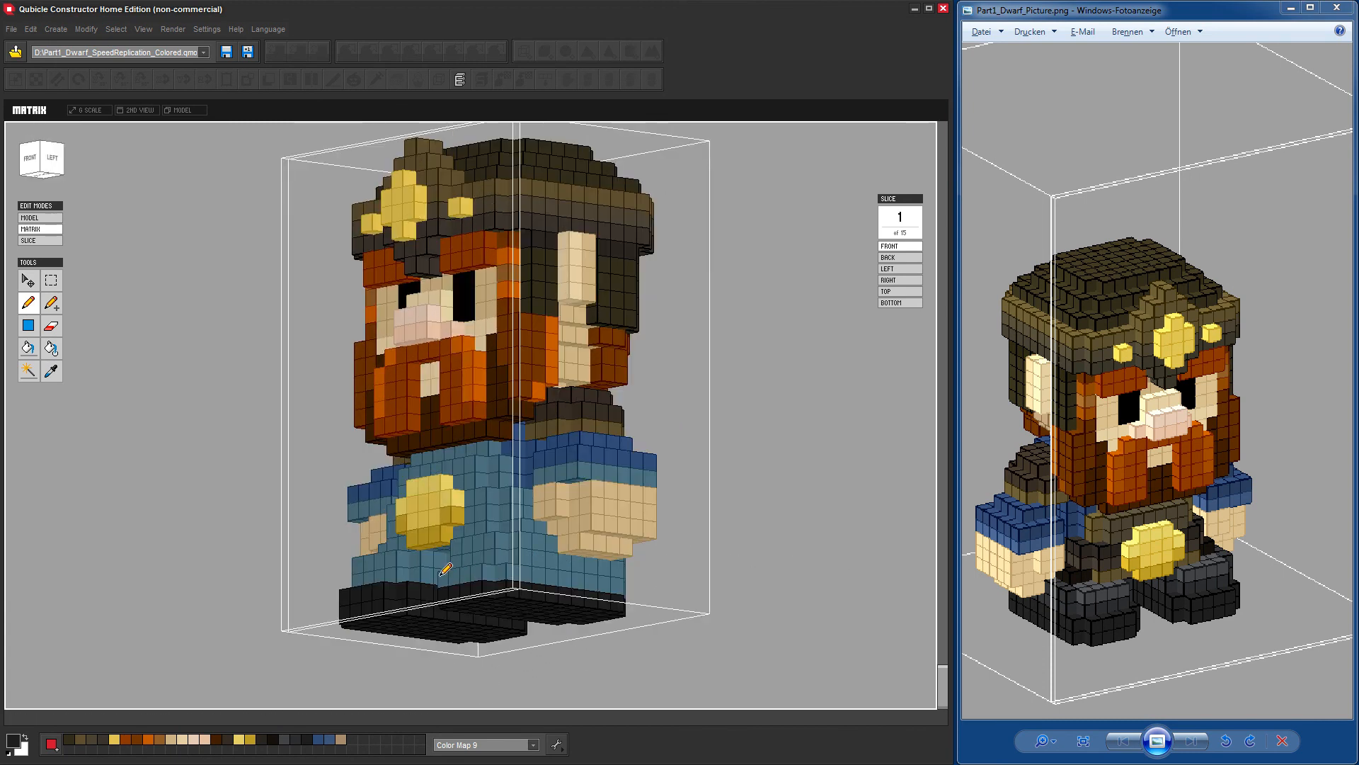
mouse_move(446, 568)
mouse_down()
mouse_move(527, 570)
mouse_move(743, 628)
mouse_move(614, 581)
mouse_up()
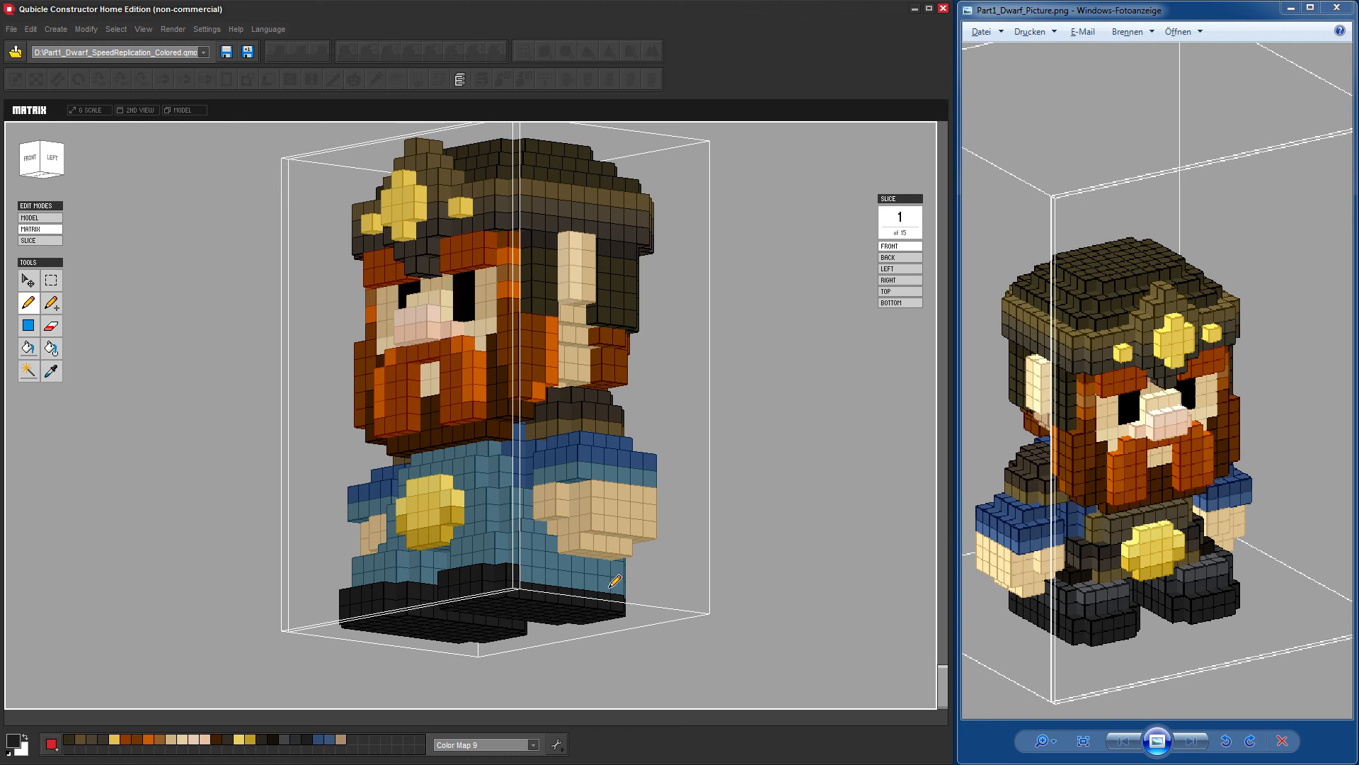
right_drag(701, 611, 424, 597)
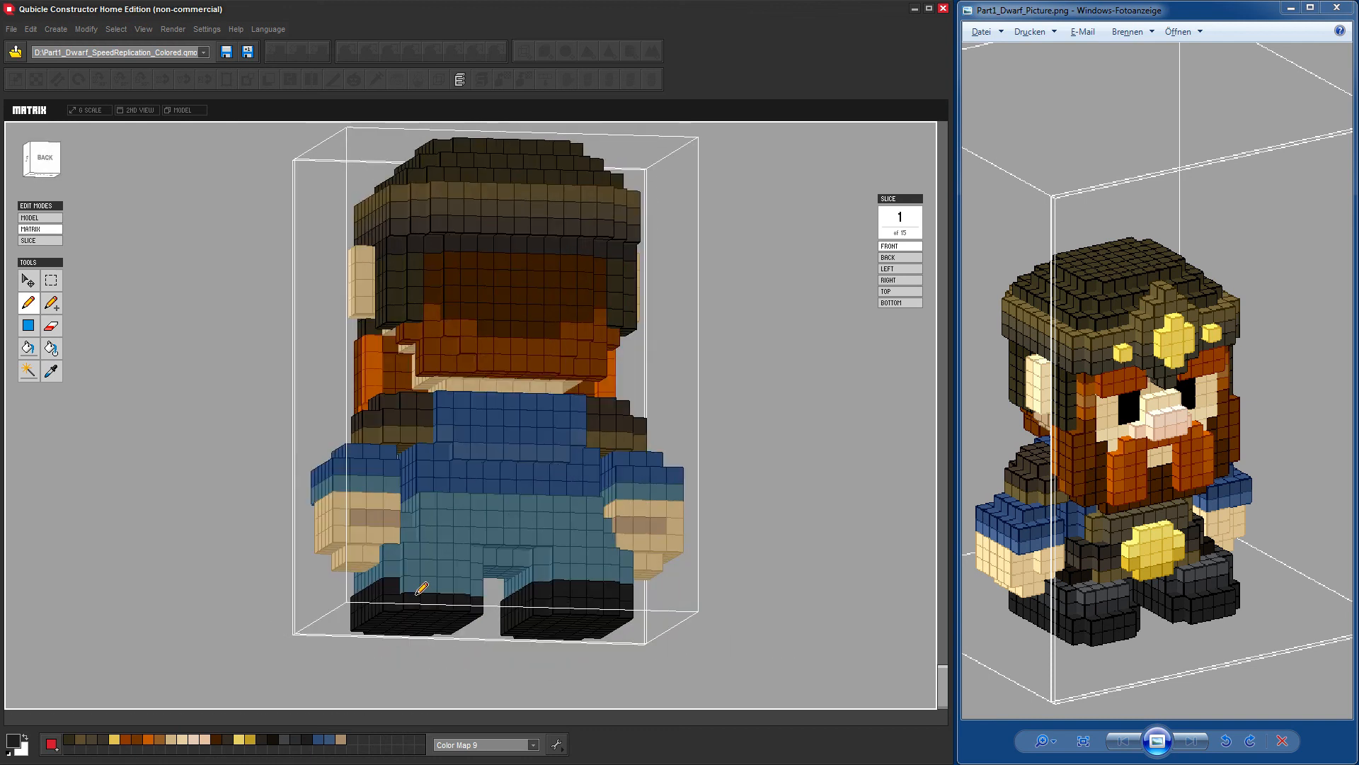
right_drag(517, 621, 797, 644)
Paint the upper rows on the front and sides of the right boot very dark gray, leaving out the instep patch.
right_drag(648, 591, 741, 577)
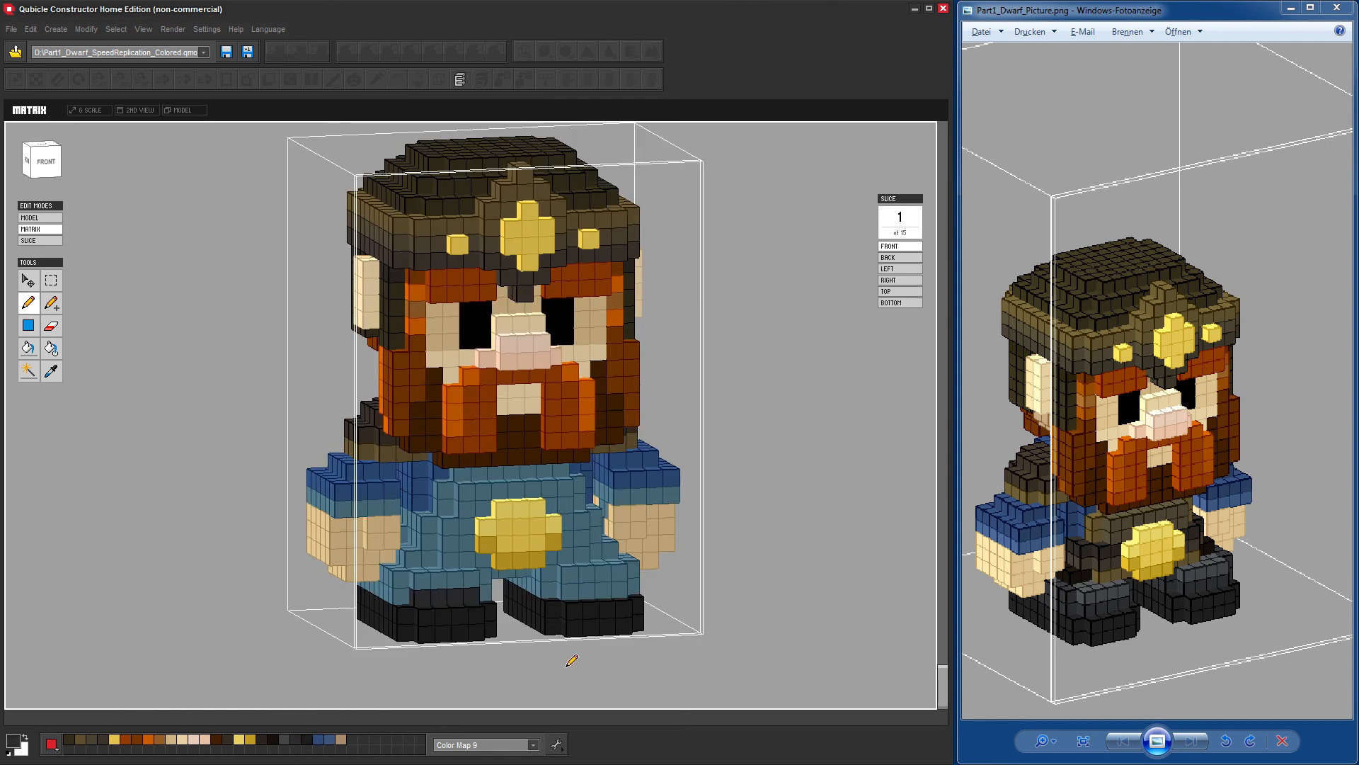
right_drag(593, 661, 428, 589)
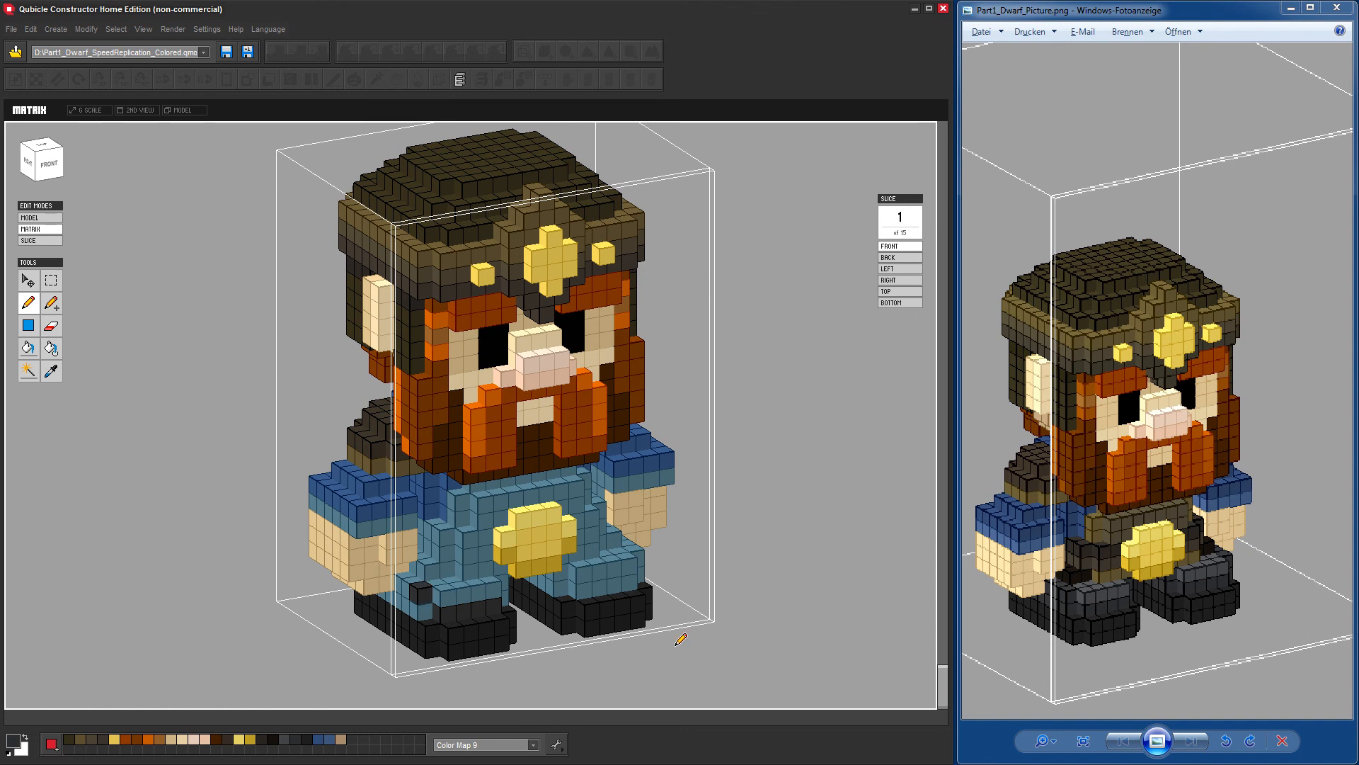
right_drag(681, 639, 646, 616)
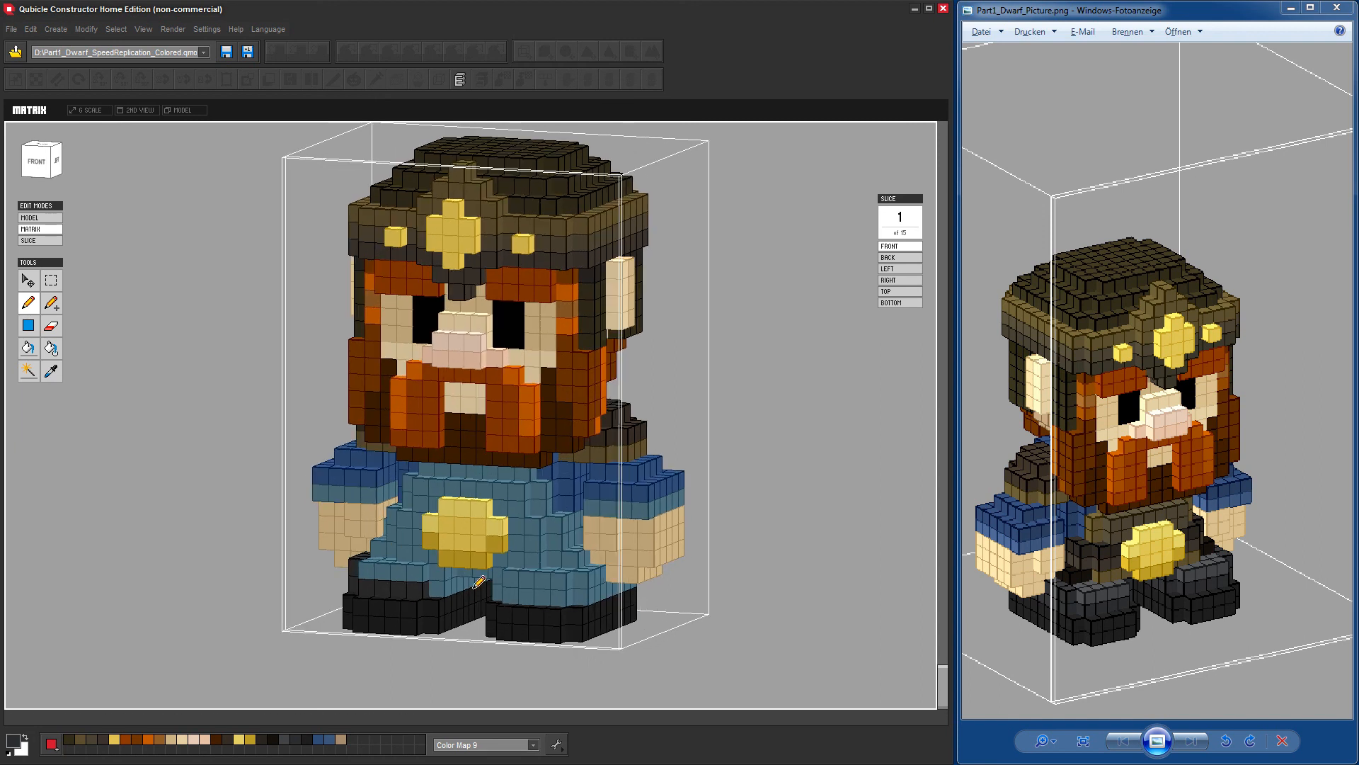
right_drag(839, 617, 564, 583)
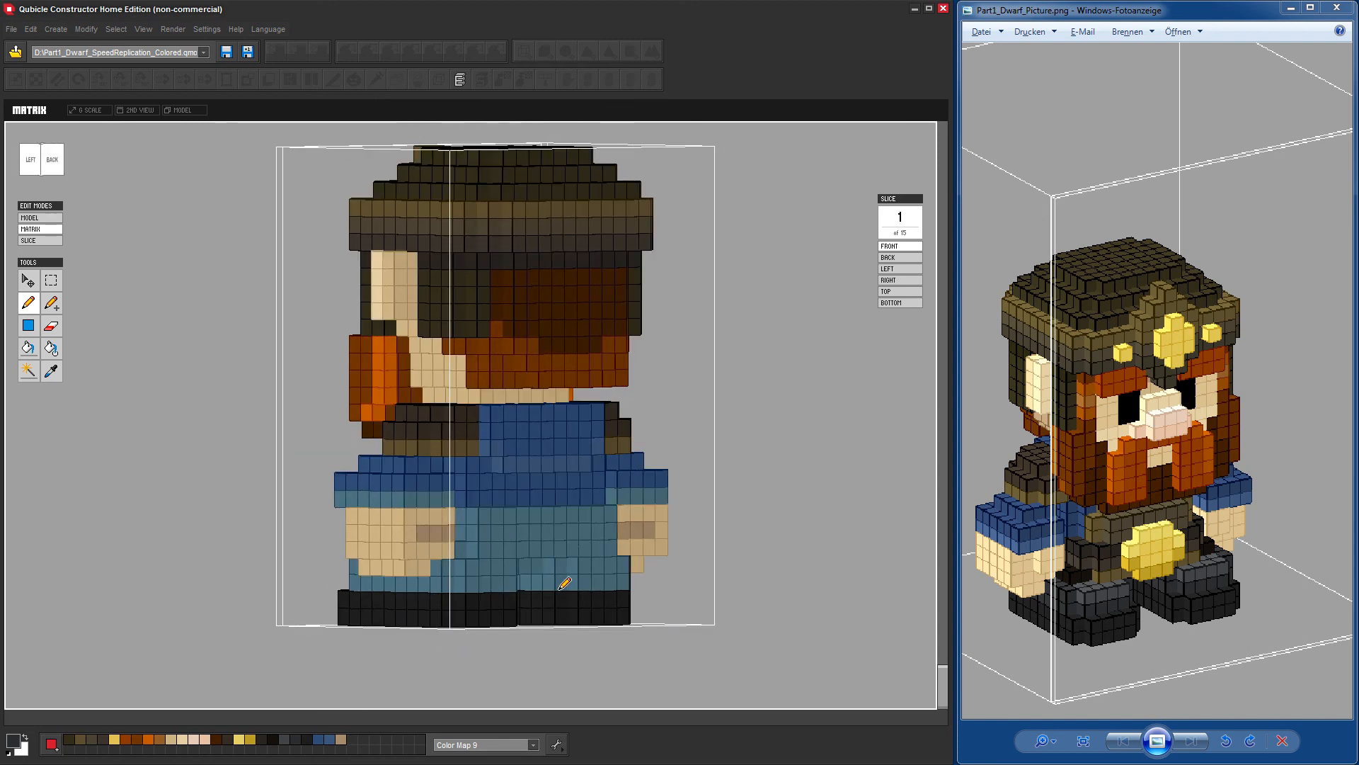
drag(564, 583, 564, 561)
mouse_move(818, 603)
right_down()
mouse_move(765, 586)
mouse_move(991, 592)
right_up()
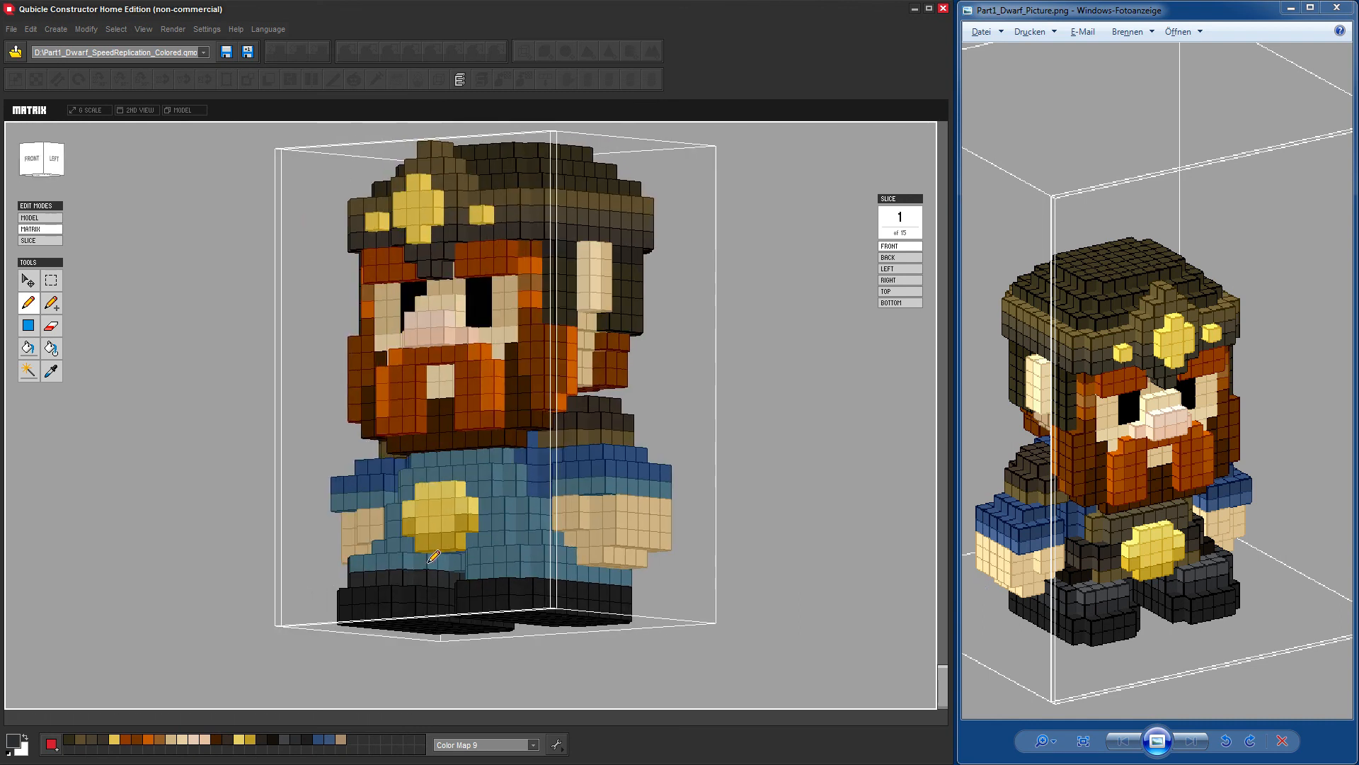
mouse_move(771, 588)
right_down()
mouse_move(850, 616)
mouse_move(708, 608)
right_up()
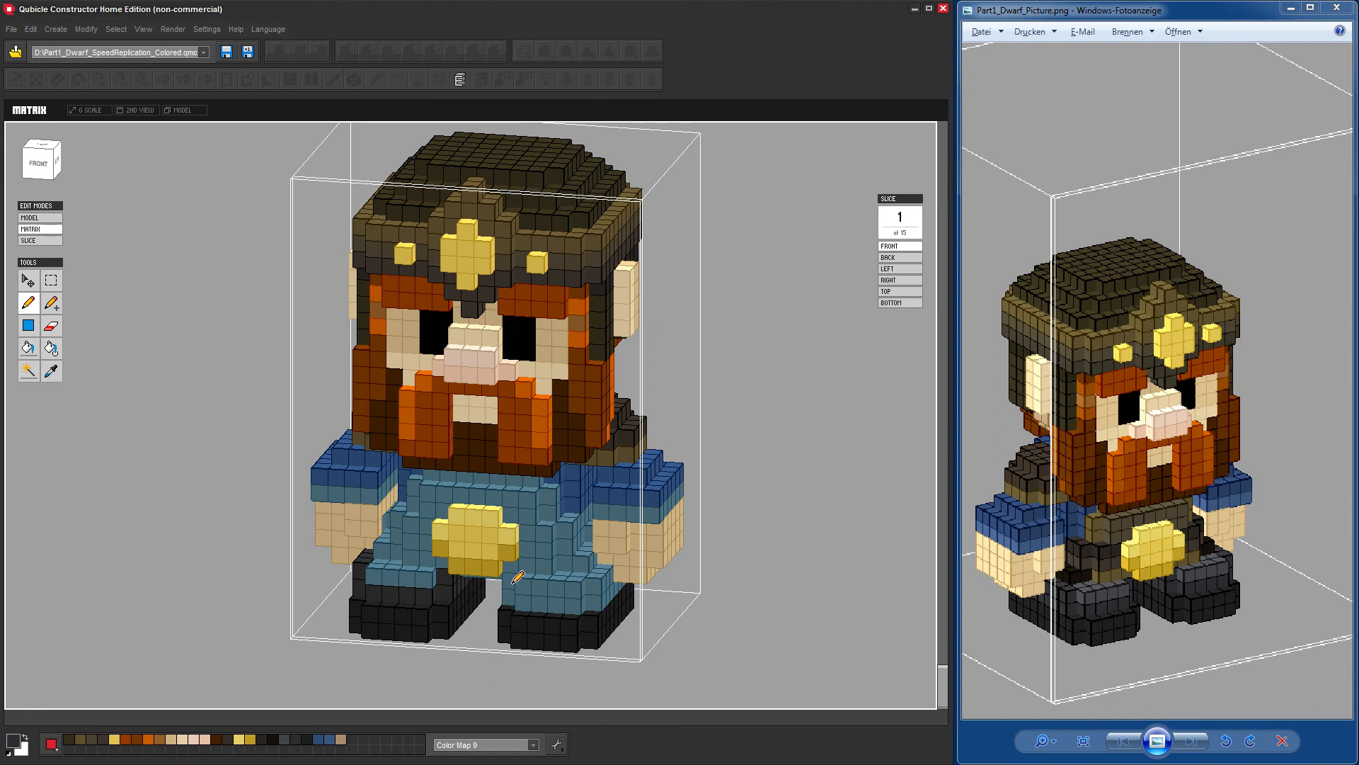
Paint the upper rows of the left boot and the back of the right boot very dark gray, leaving out the left instep patch.
right_drag(836, 639, 624, 622)
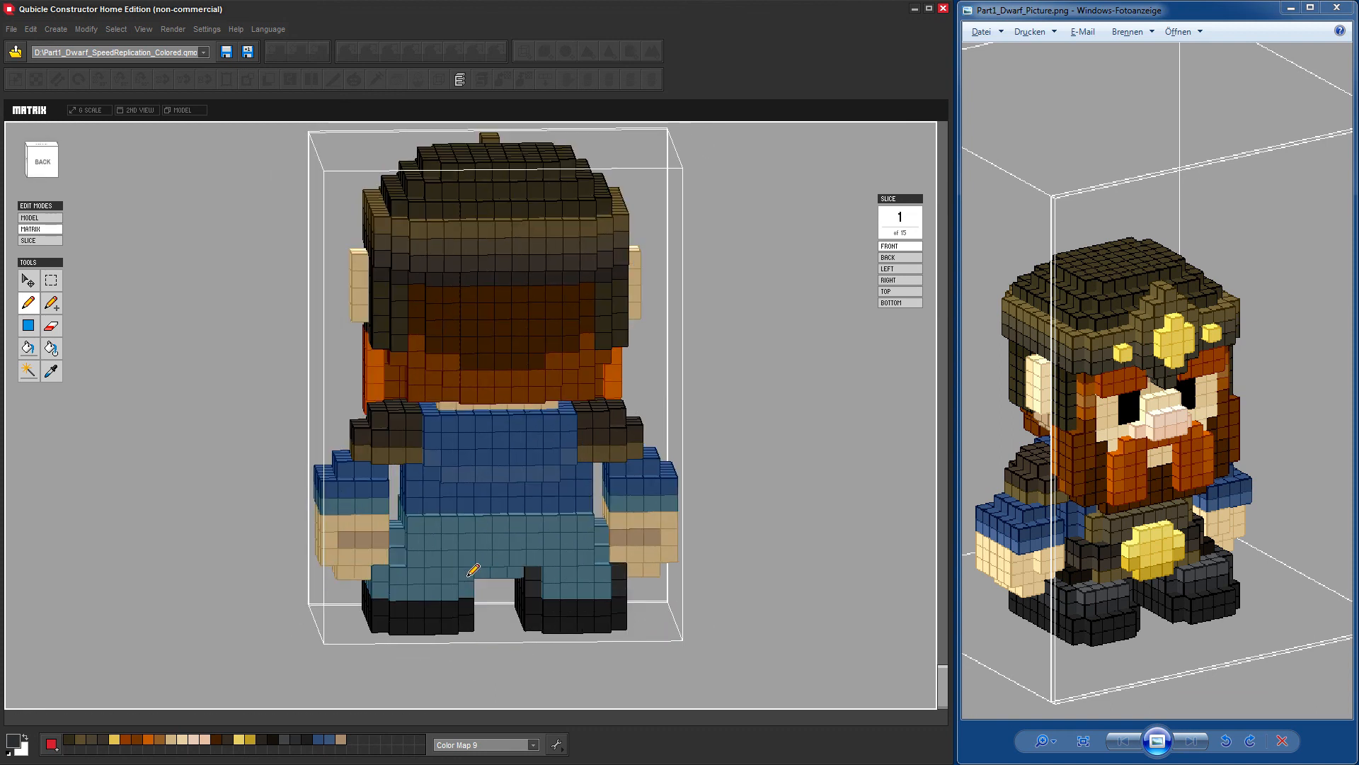
right_drag(549, 649, 800, 650)
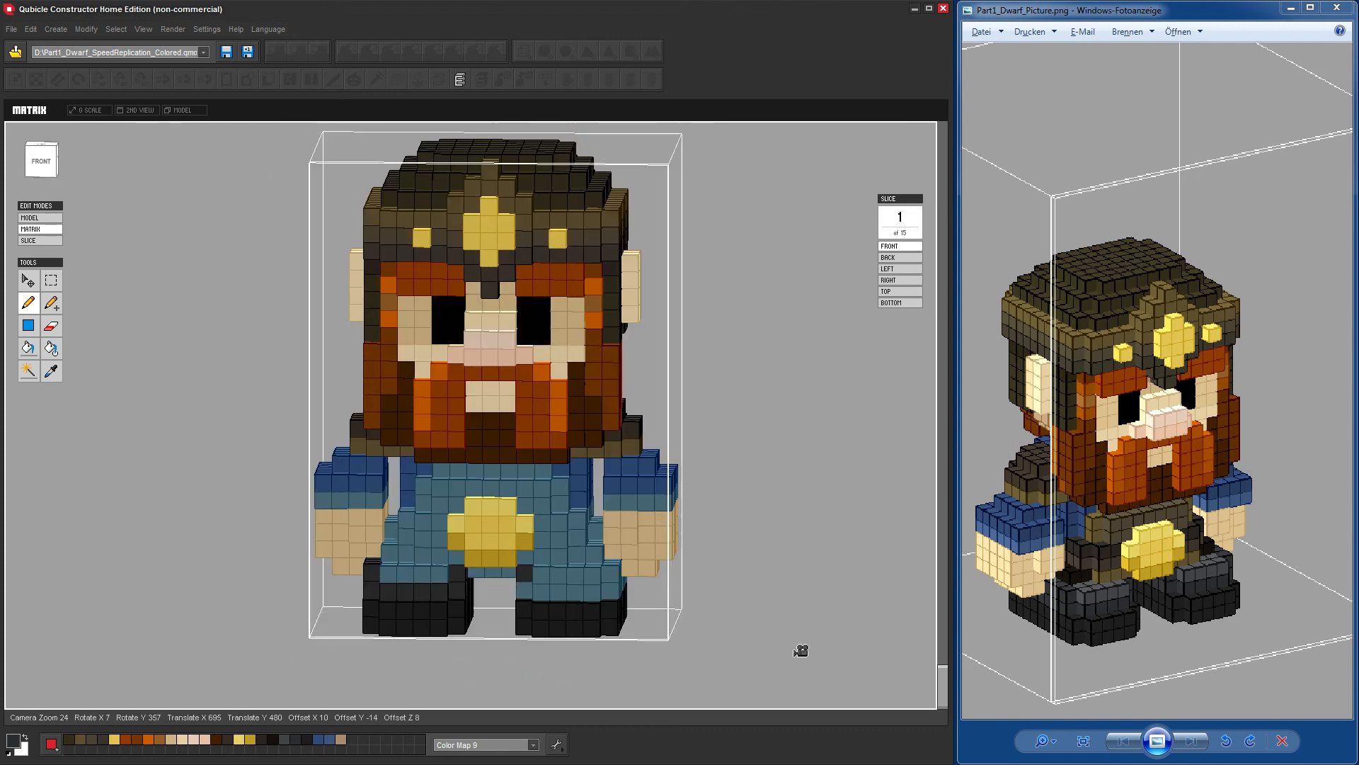
right_drag(754, 610, 677, 587)
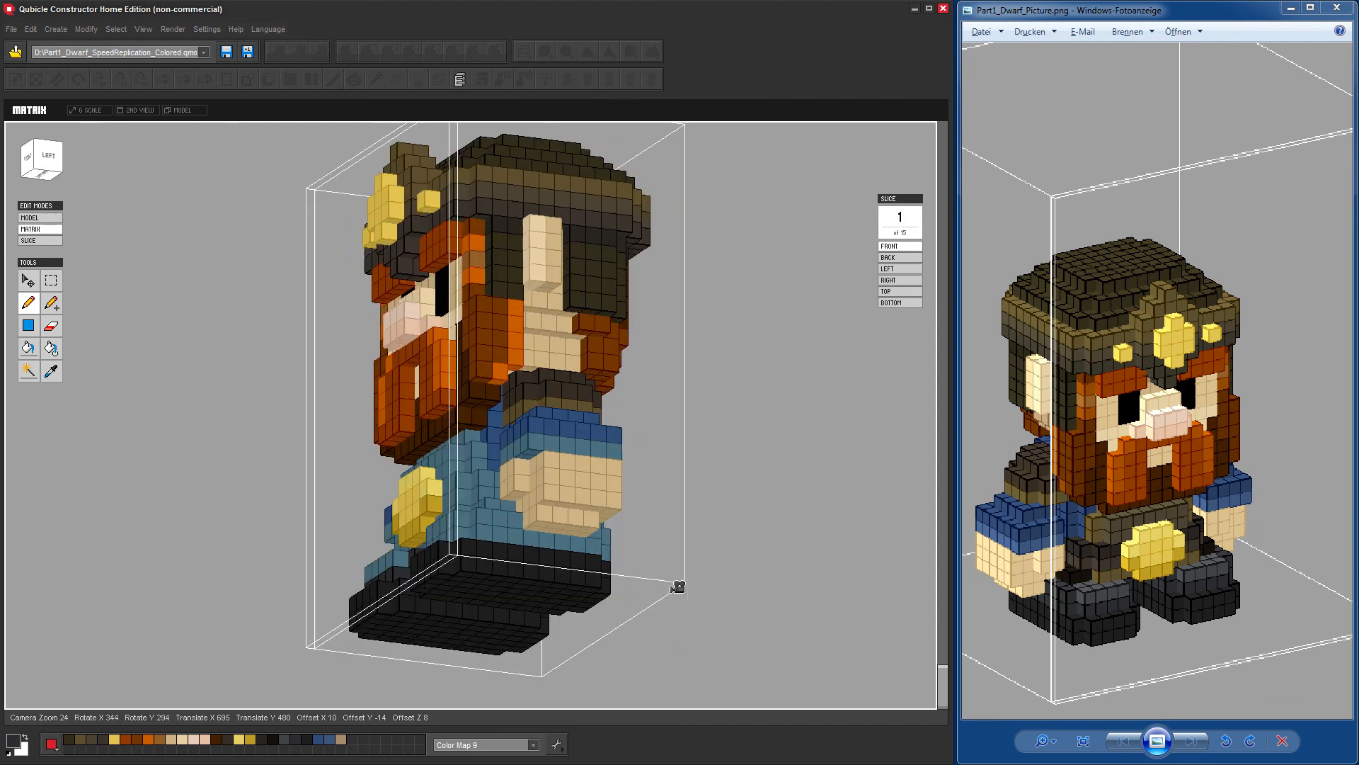
right_drag(742, 618, 672, 602)
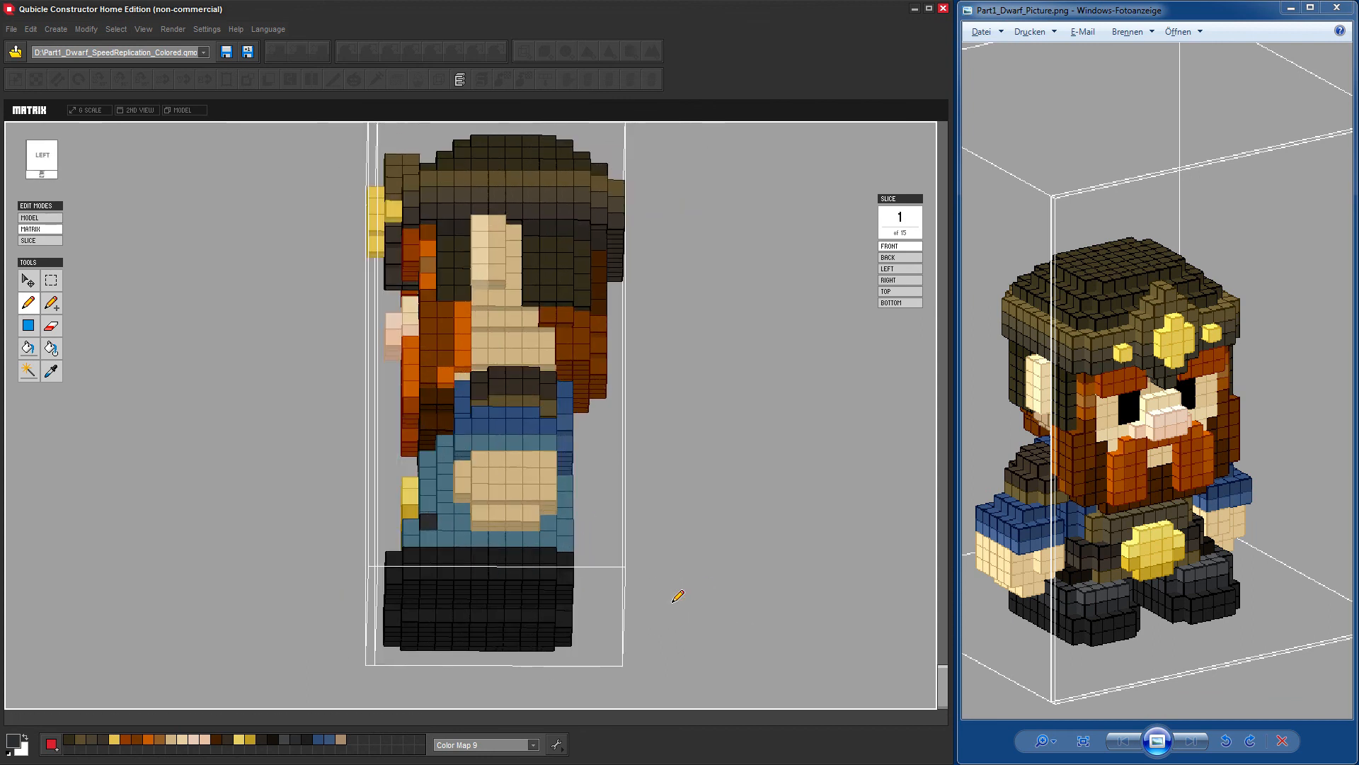
click(560, 519)
click(444, 533)
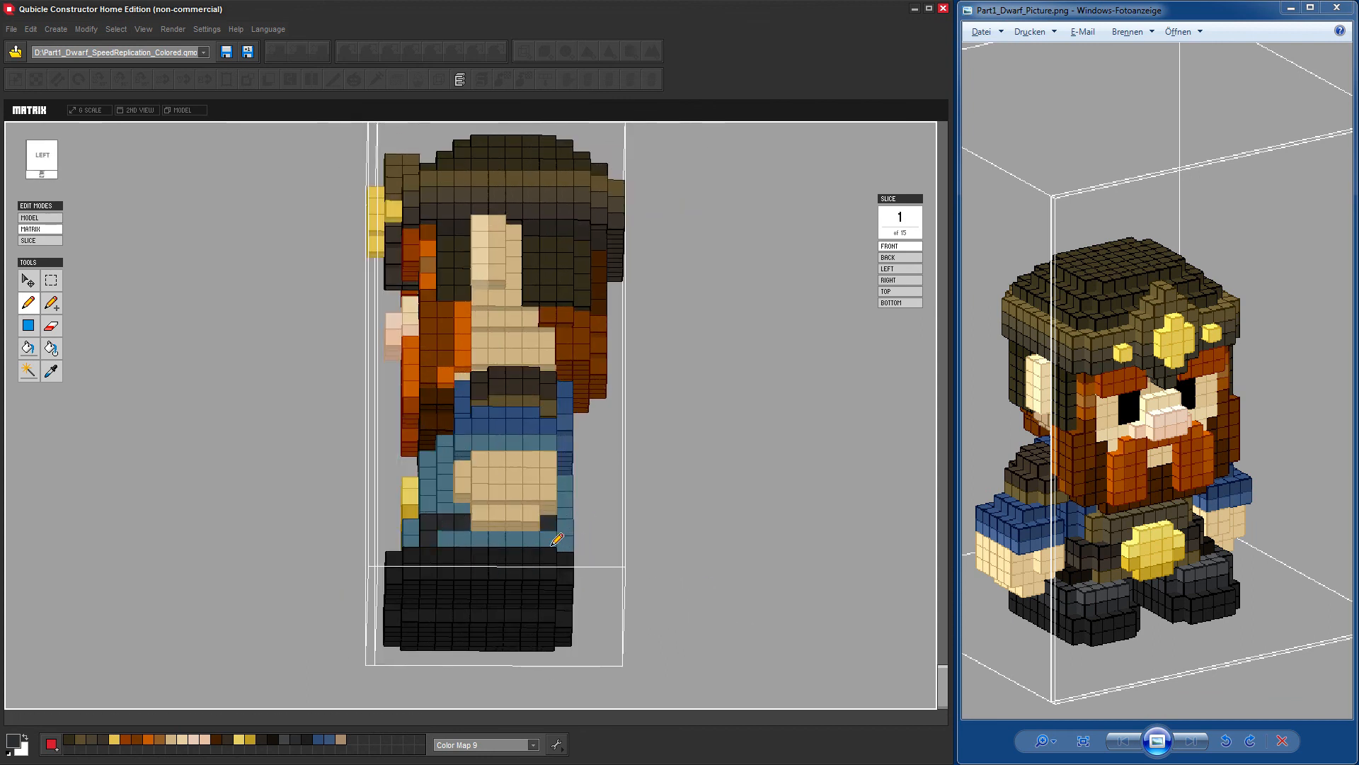
right_drag(784, 612, 484, 588)
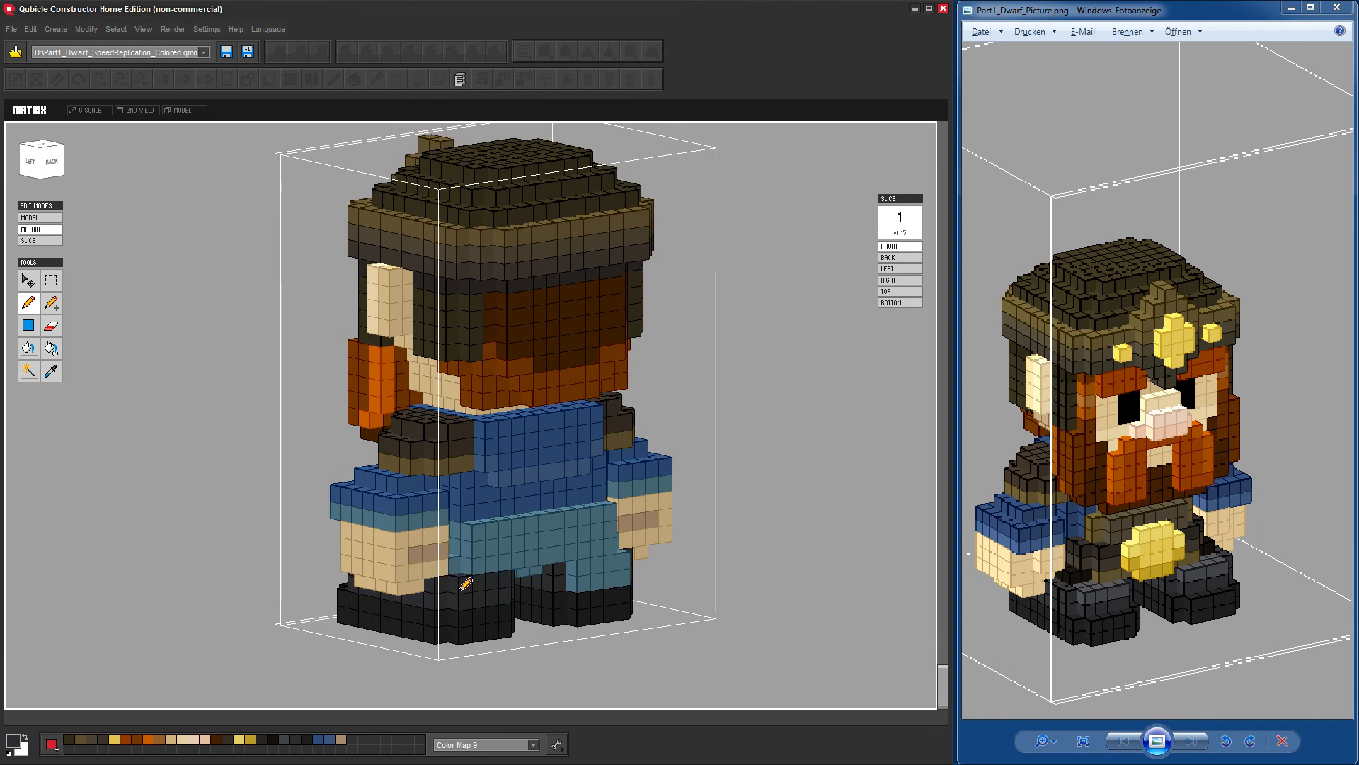
right_drag(805, 614, 762, 612)
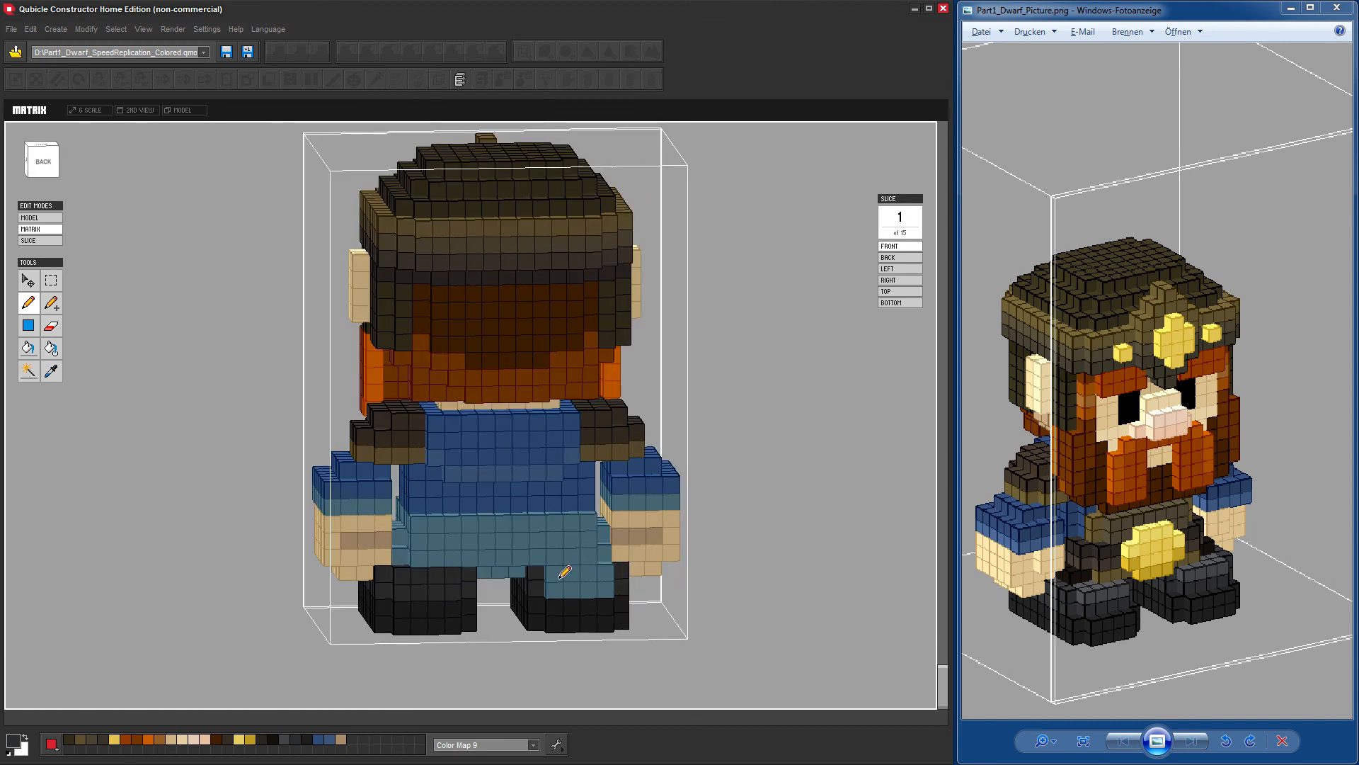
mouse_move(778, 594)
right_down()
mouse_move(863, 584)
mouse_move(819, 570)
mouse_move(828, 495)
mouse_move(871, 569)
right_up()
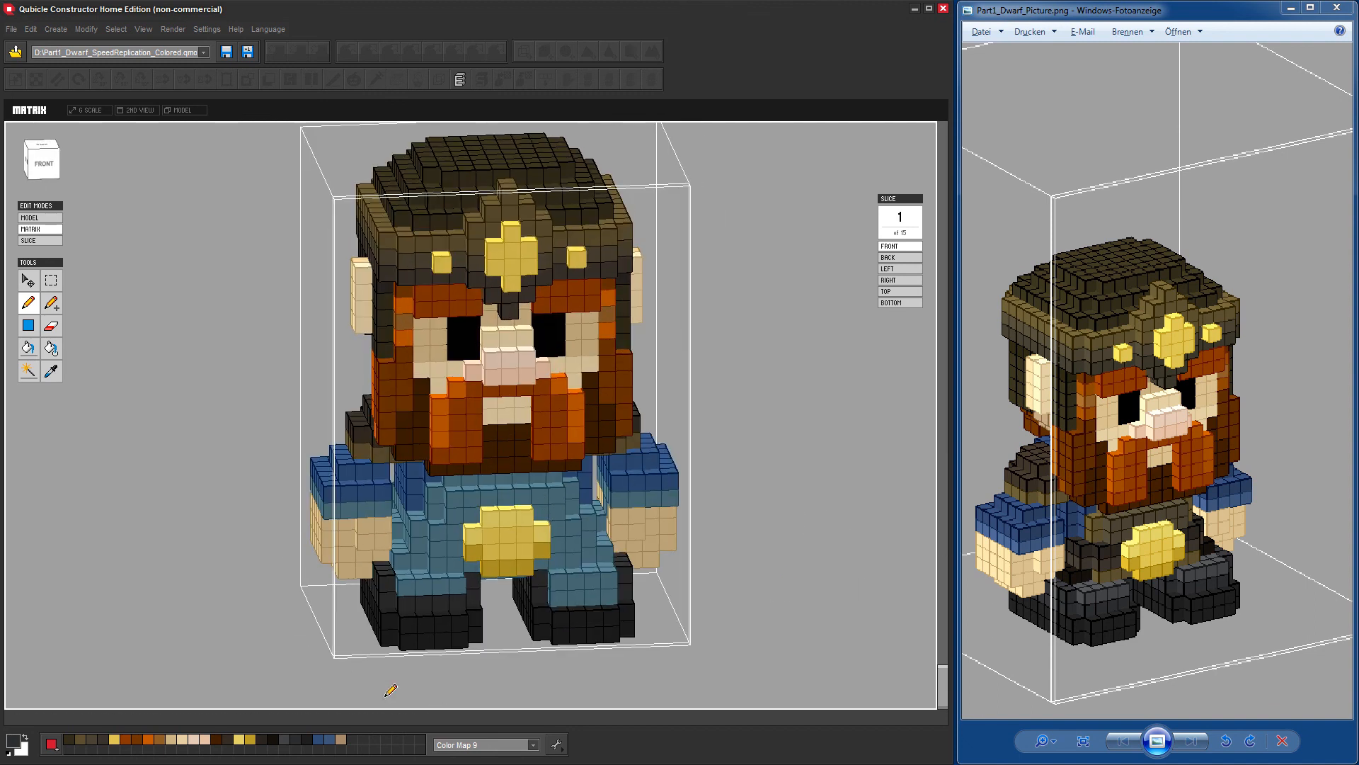
Paint the raised instep patches on the front and top of both boots a lighter dark gray.
click(288, 739)
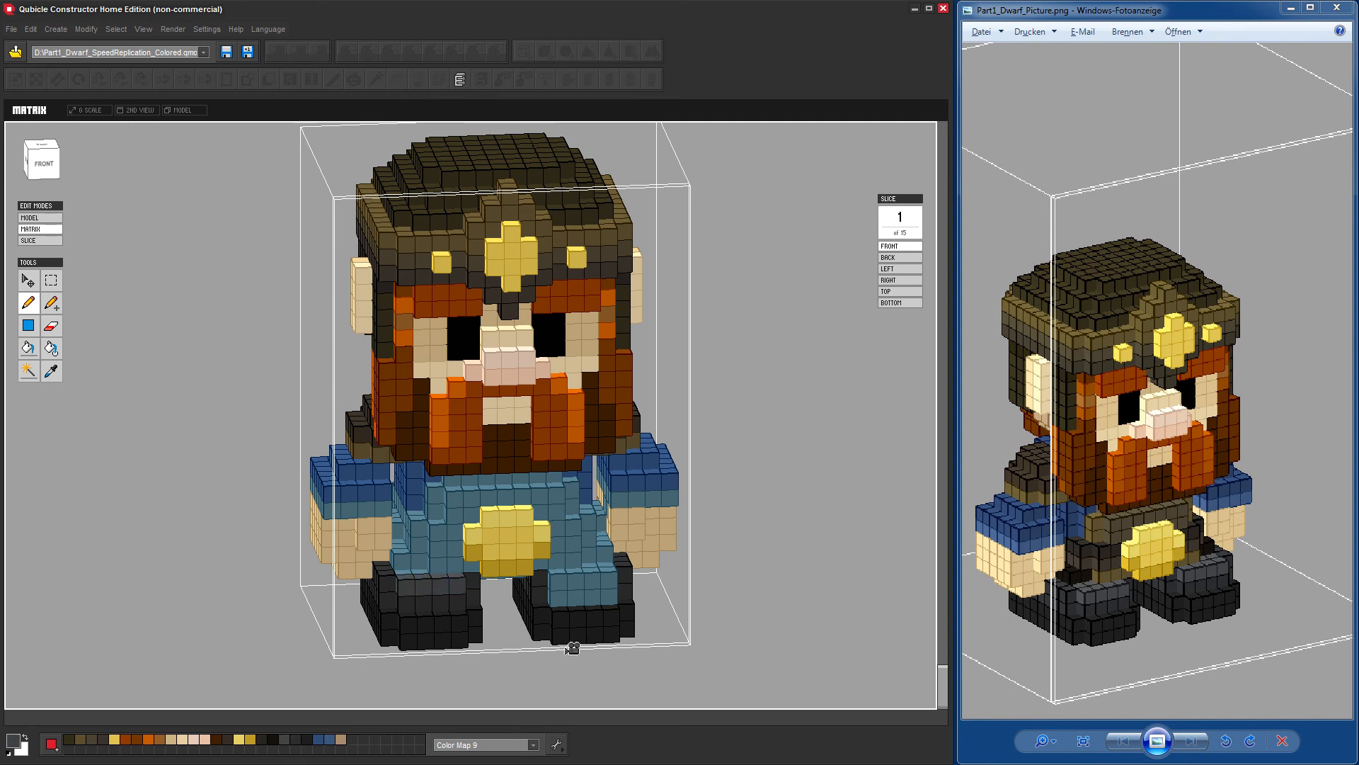
right_drag(567, 641, 558, 629)
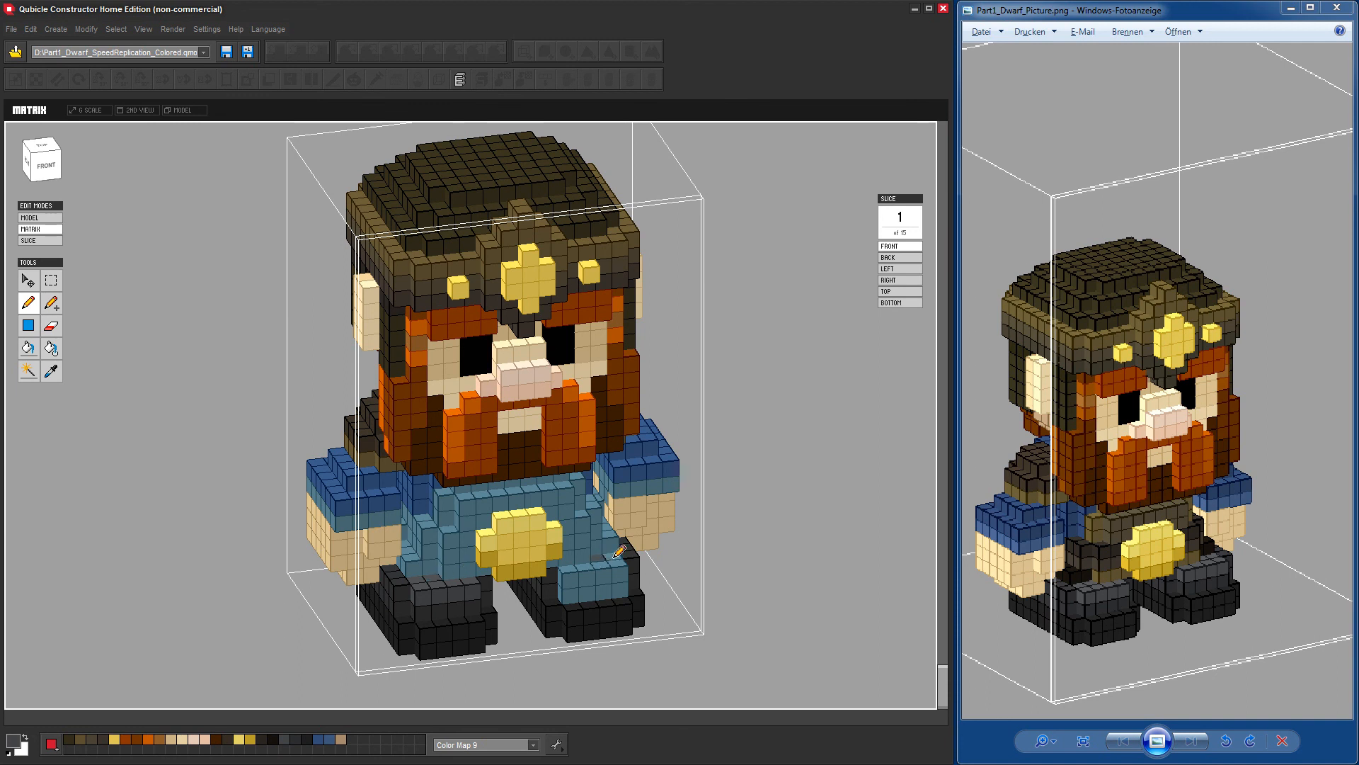
mouse_move(619, 551)
mouse_down()
mouse_move(609, 566)
mouse_move(566, 568)
mouse_move(632, 582)
mouse_up()
Paint the top row of the belly panel below the beard and its upper side edges olive brown.
click(794, 534)
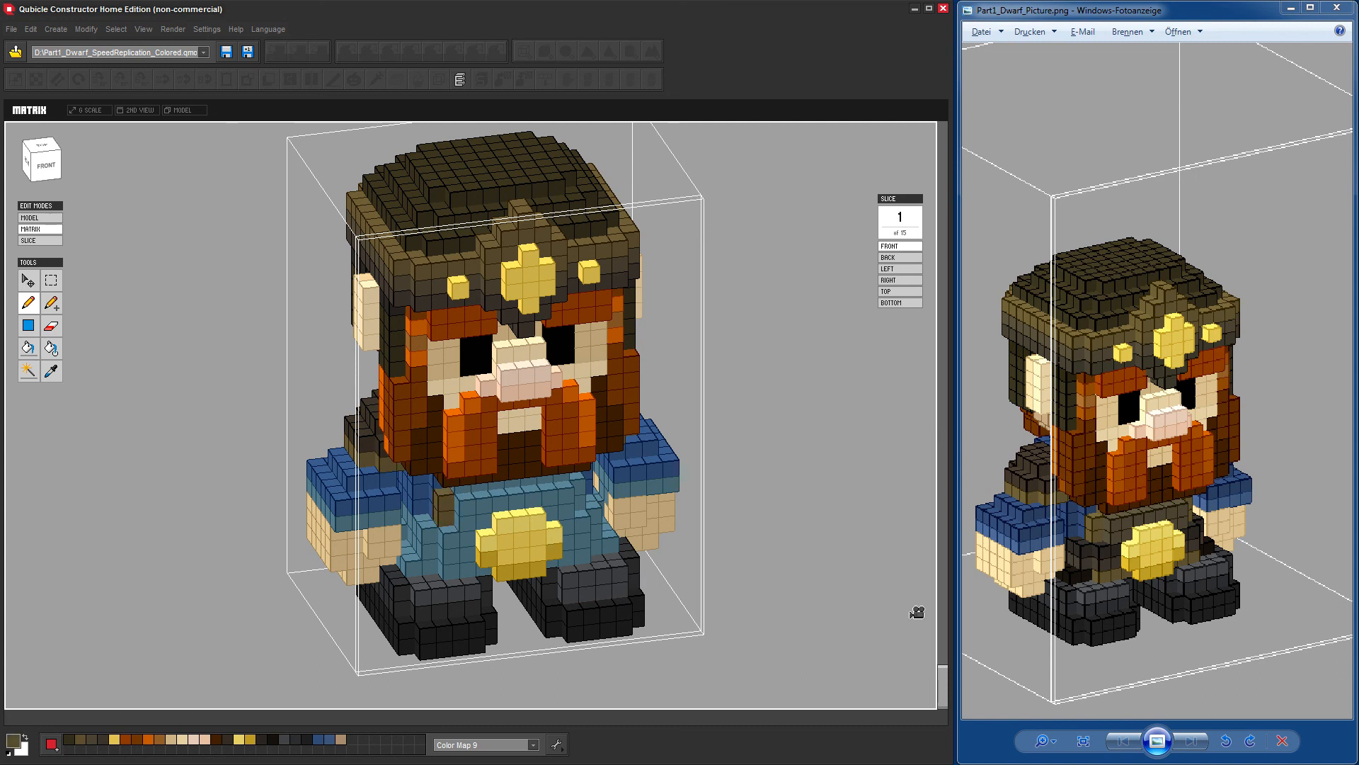
mouse_move(916, 610)
right_down()
mouse_move(880, 560)
mouse_move(790, 539)
right_up()
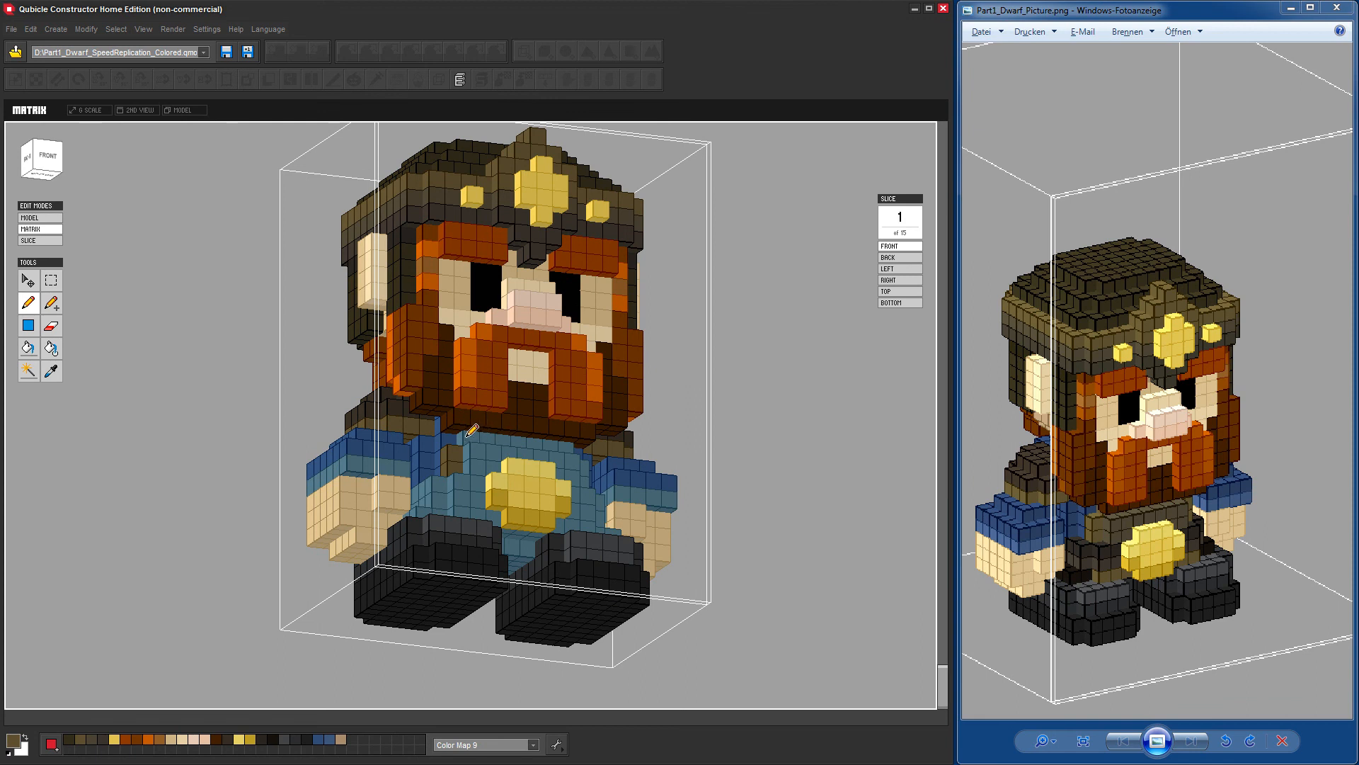
mouse_move(574, 440)
right_down()
mouse_move(758, 555)
mouse_move(558, 458)
right_up()
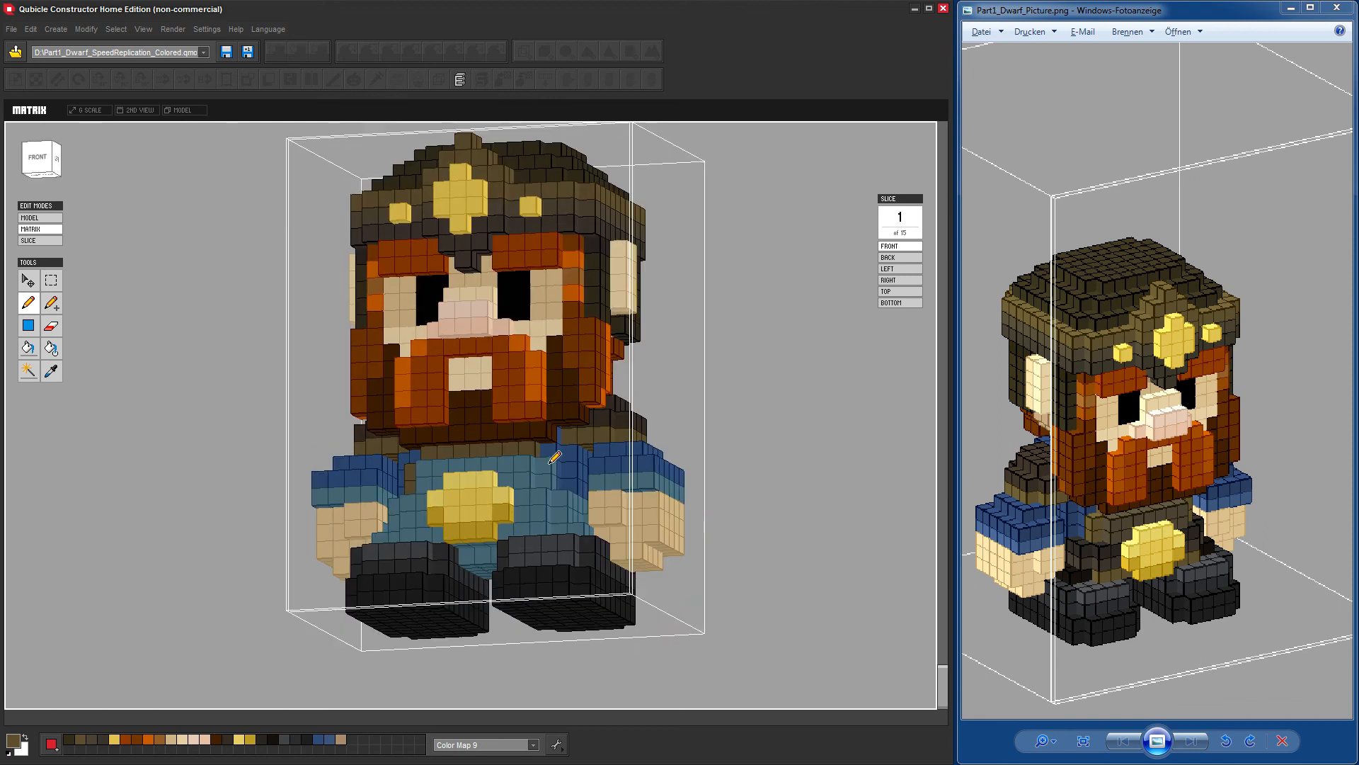
right_drag(720, 513, 714, 541)
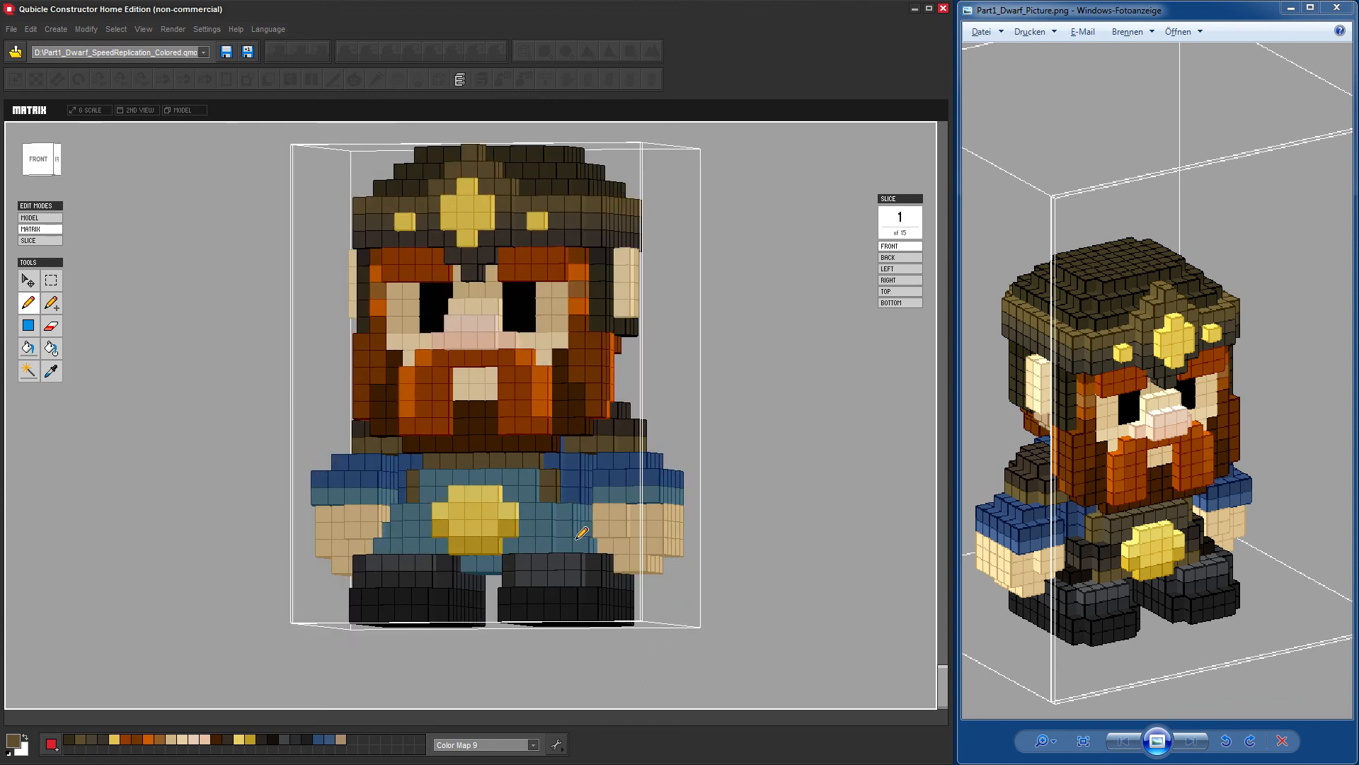
mouse_move(754, 604)
right_down()
mouse_move(825, 615)
mouse_move(673, 607)
mouse_move(563, 564)
mouse_move(762, 643)
mouse_move(762, 607)
mouse_move(725, 616)
mouse_move(737, 616)
right_up()
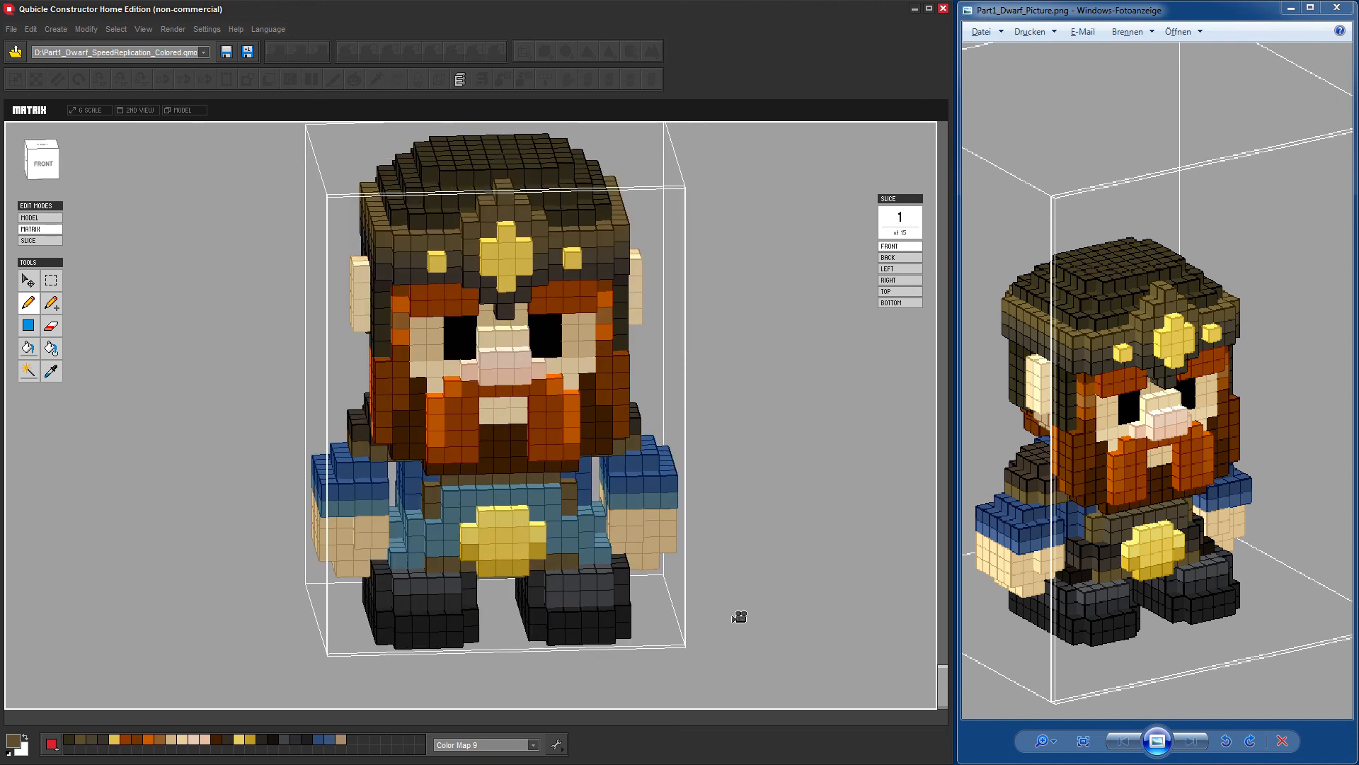
Paint the lowest waist voxels above the boots near-black at the front corners and along the sides.
click(278, 739)
click(418, 557)
click(407, 557)
click(394, 557)
right_drag(694, 613, 920, 606)
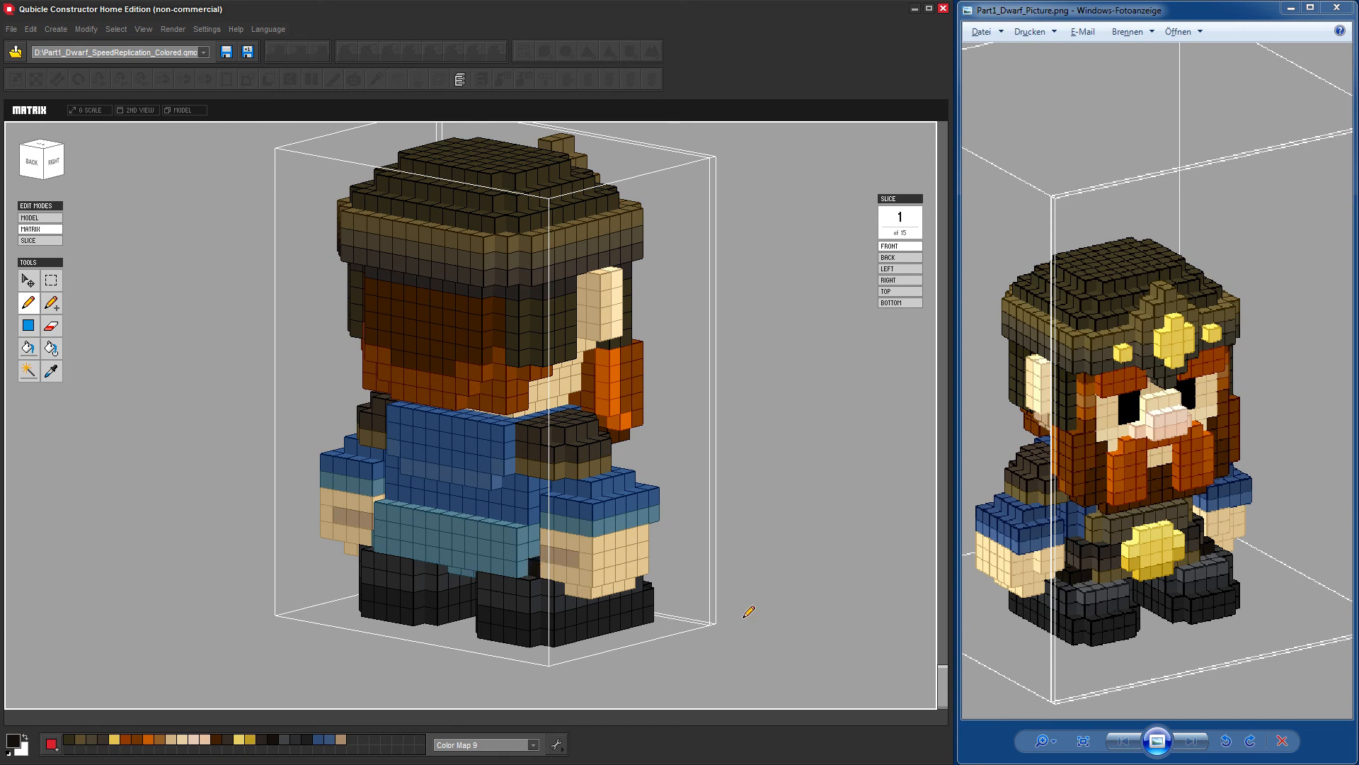
right_drag(841, 575, 585, 564)
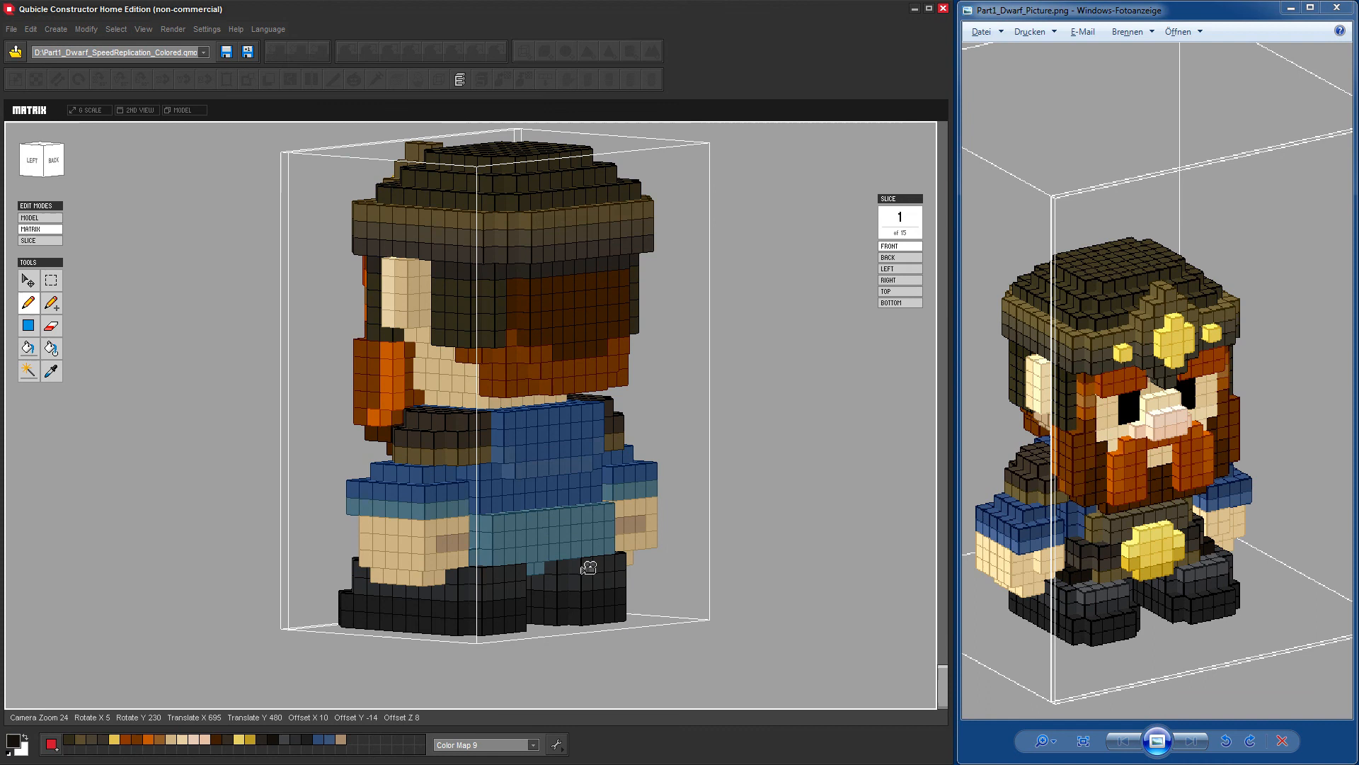
click(475, 558)
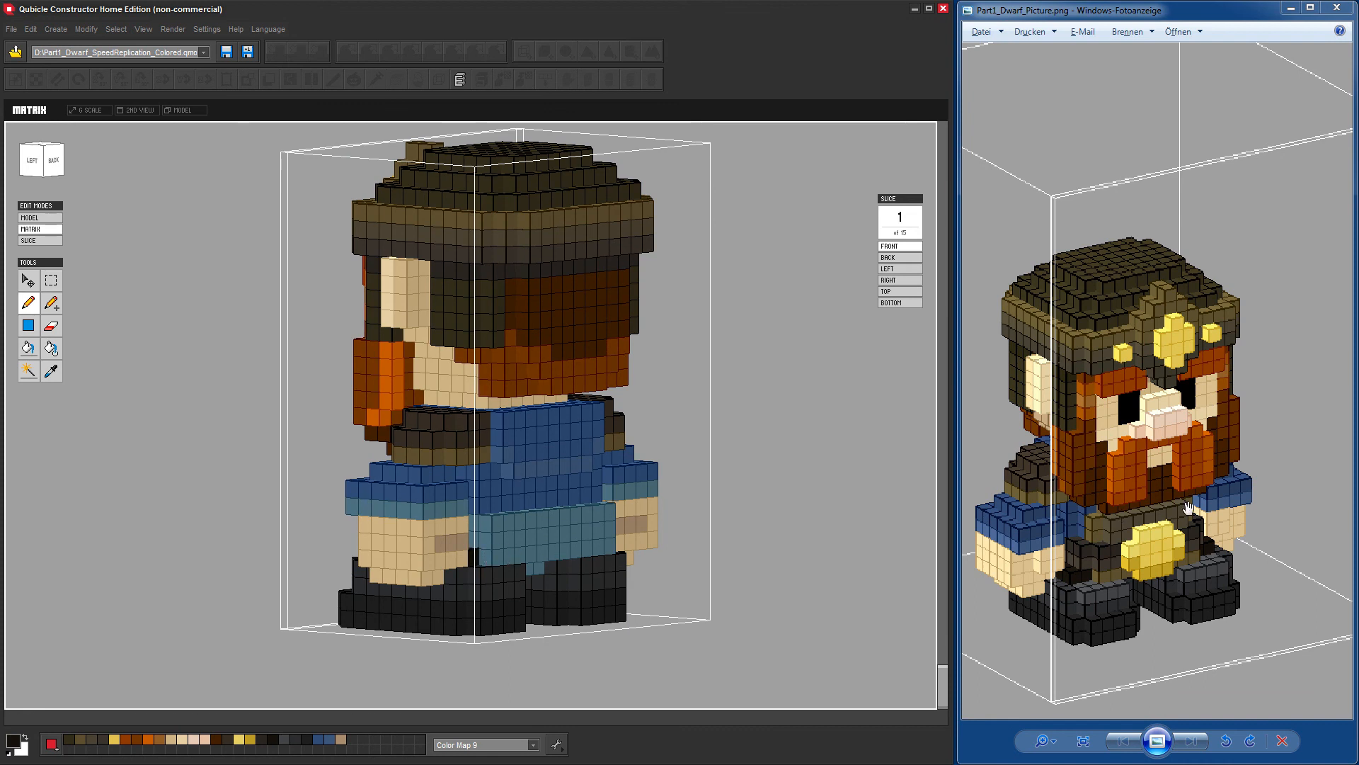
Paint the lowest waist row on the back near-black above both boots, following the back view in the reference picture.
drag(1200, 507, 960, 486)
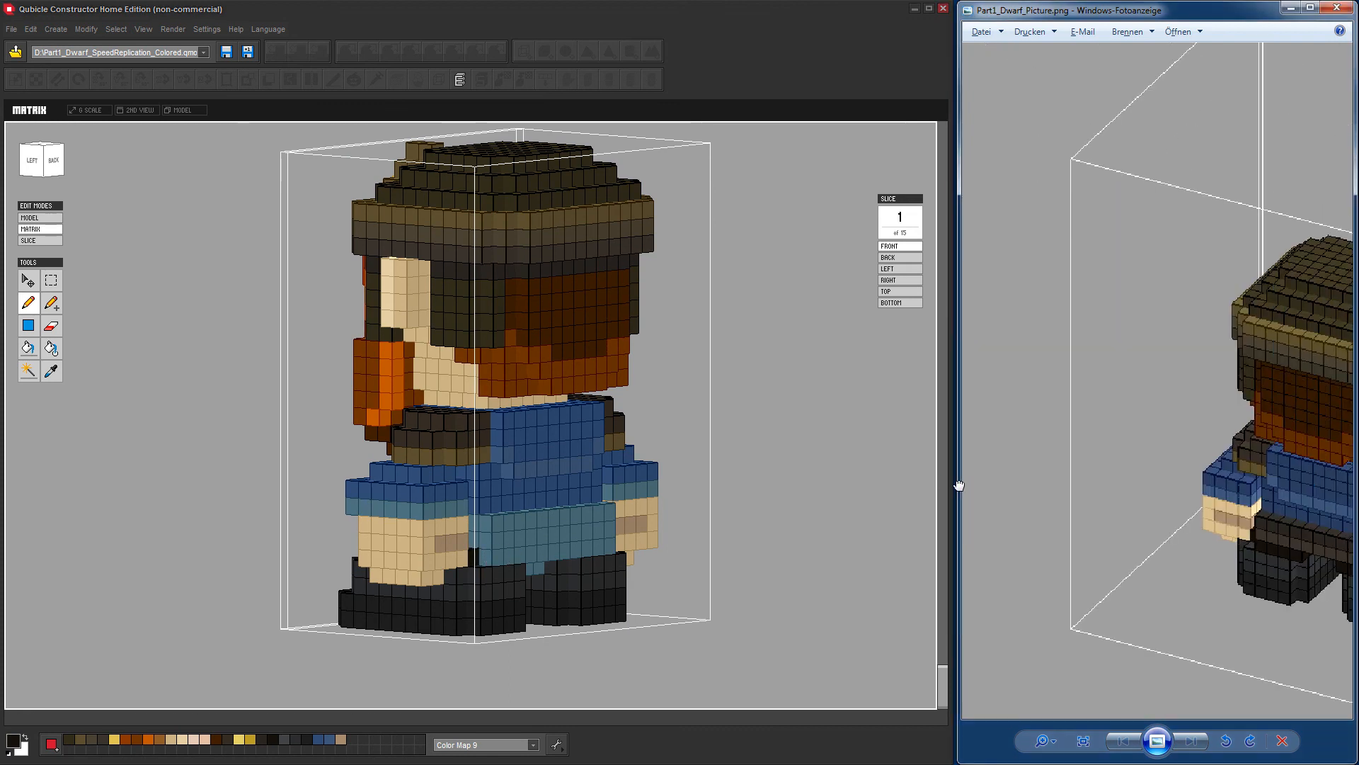
click(782, 575)
right_drag(810, 553, 740, 539)
right_drag(729, 485, 725, 517)
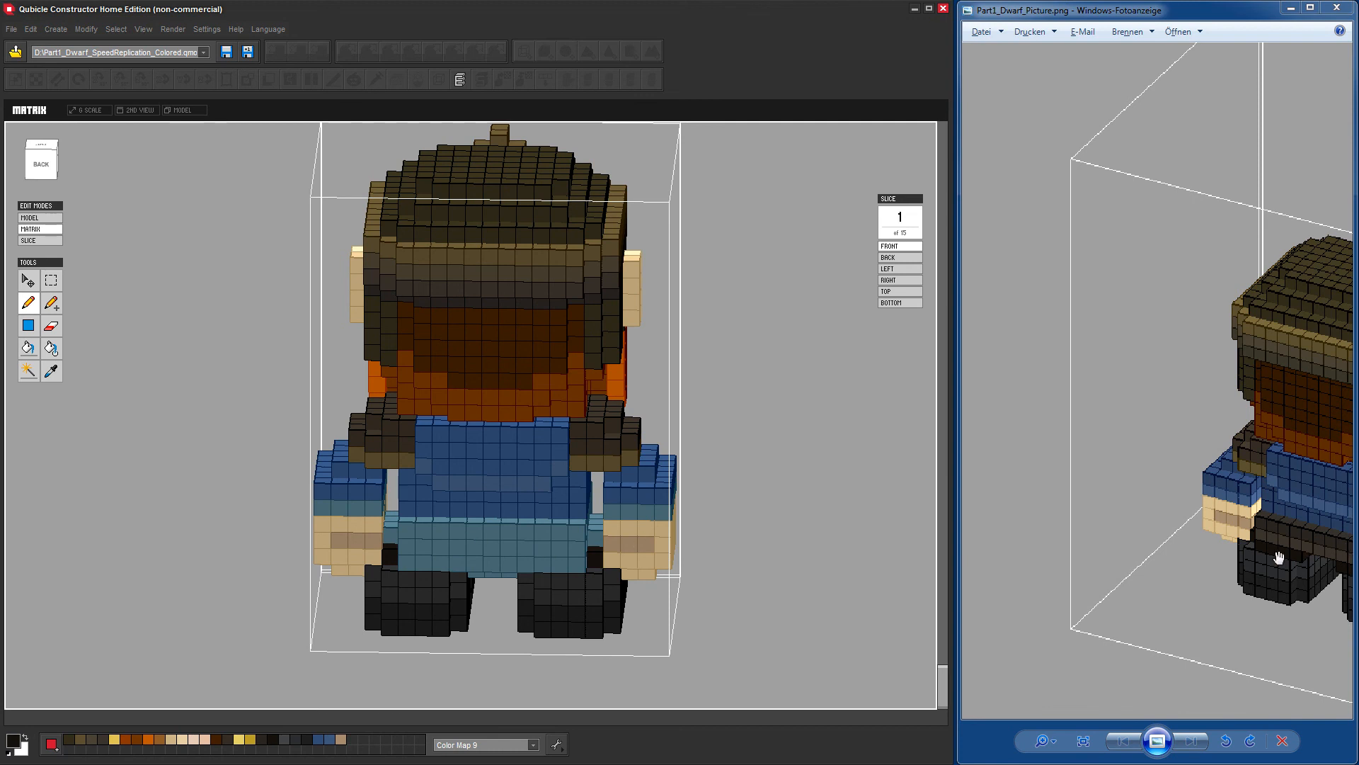
drag(414, 563, 467, 561)
mouse_move(568, 562)
mouse_down()
mouse_move(524, 567)
mouse_move(544, 566)
mouse_up()
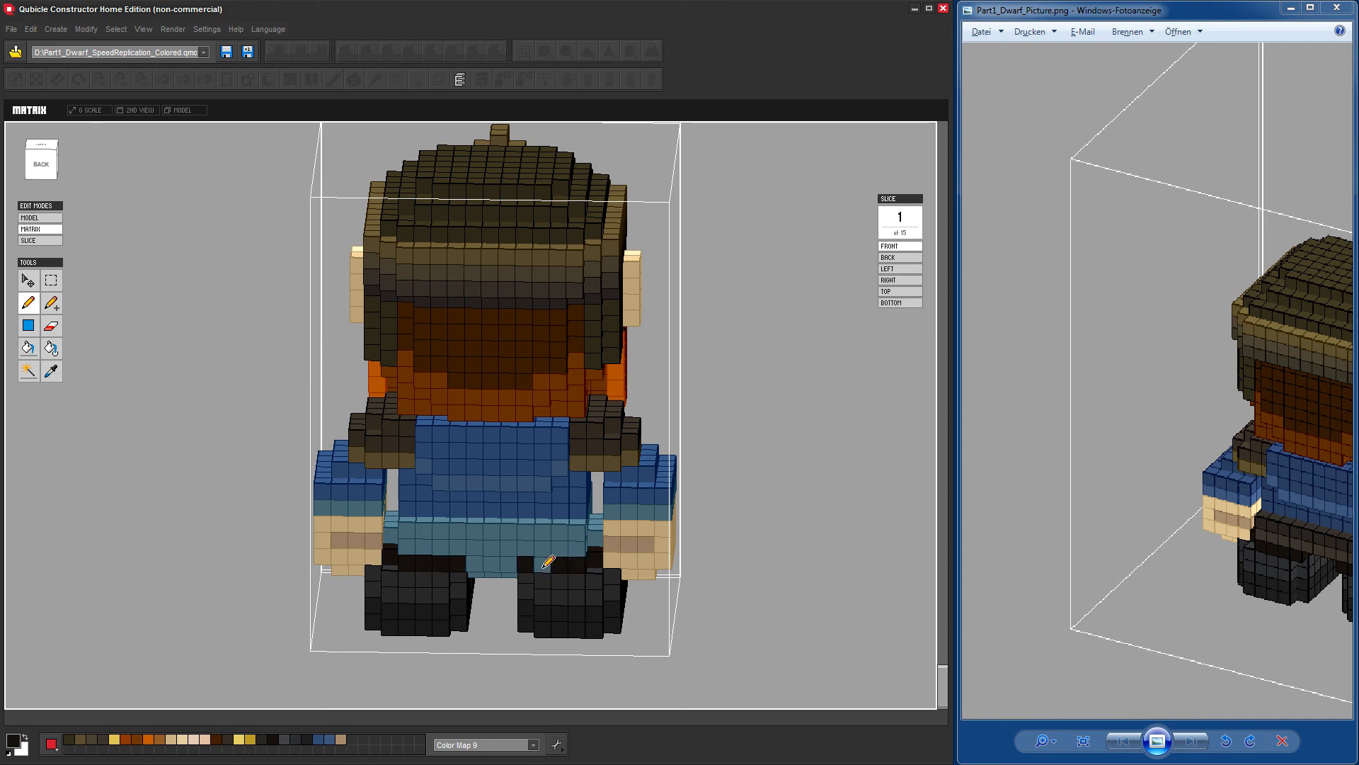
right_drag(695, 591, 691, 532)
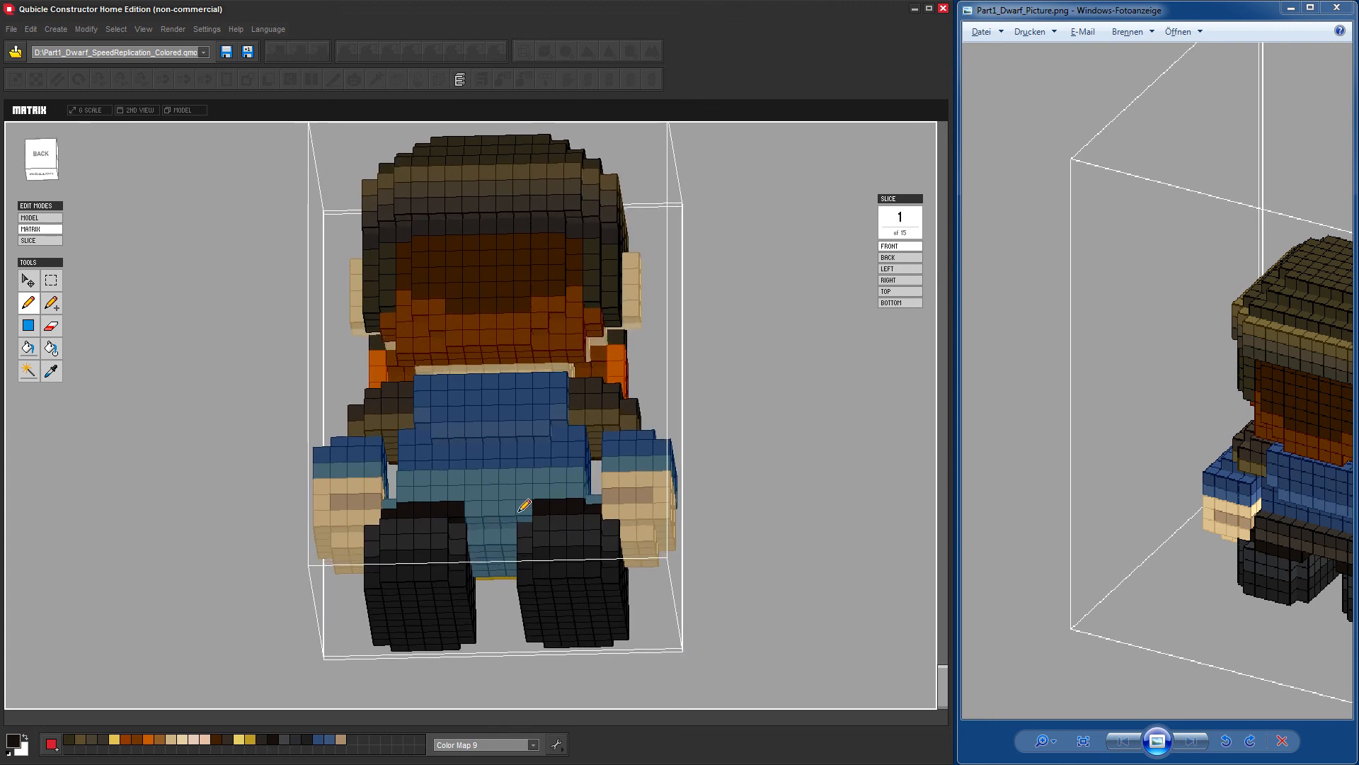
click(519, 510)
Erase the extra voxel row hanging between the legs below the waist, matching the reference picture.
click(51, 326)
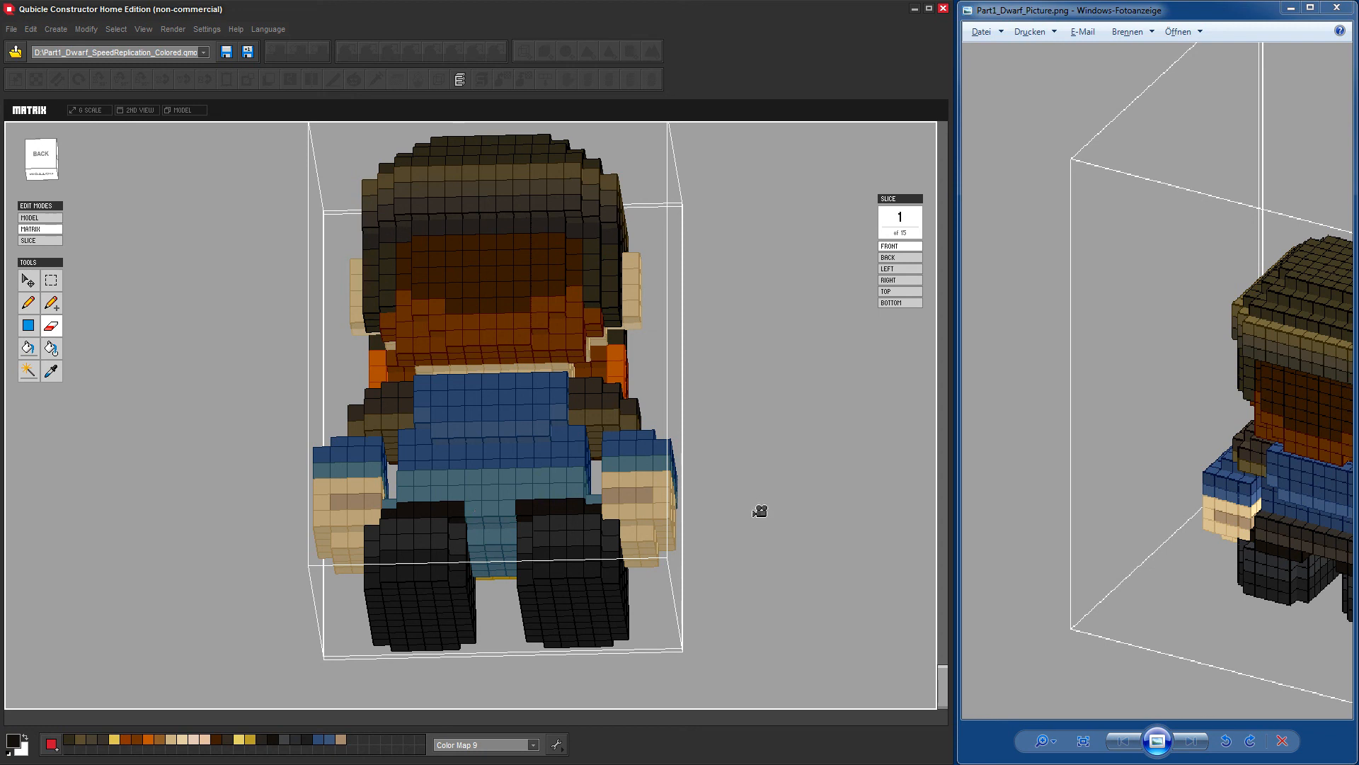
right_drag(759, 510, 743, 536)
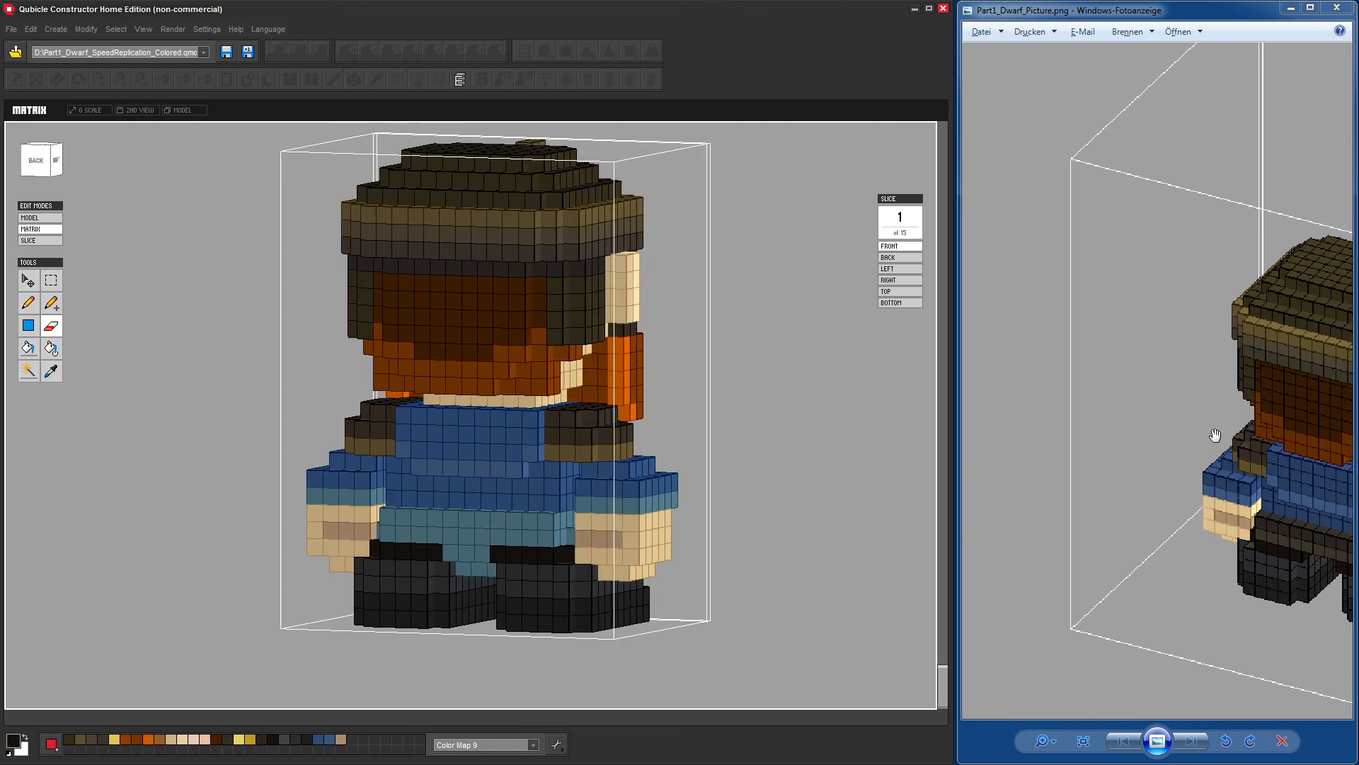
scroll(1213, 439, down, 3)
scroll(1122, 487, up, 5)
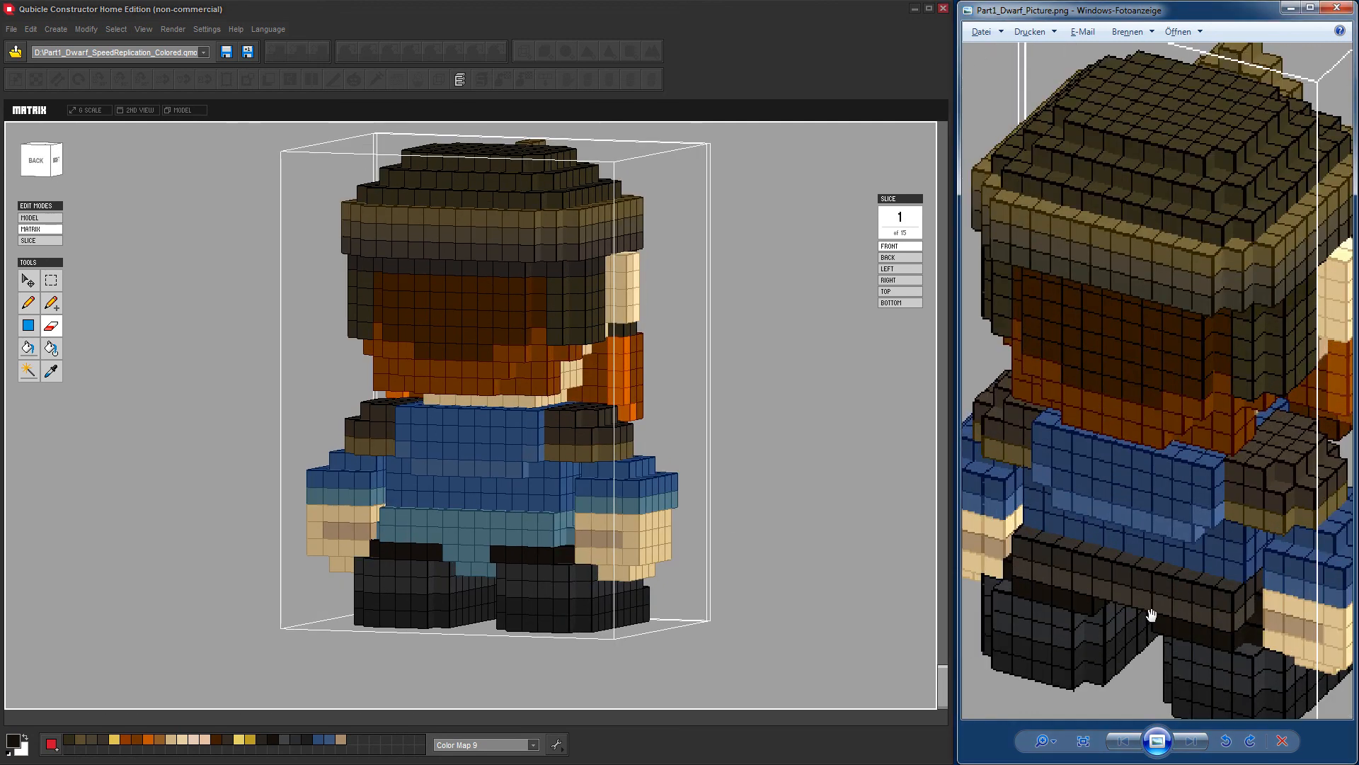
drag(1145, 550, 1145, 485)
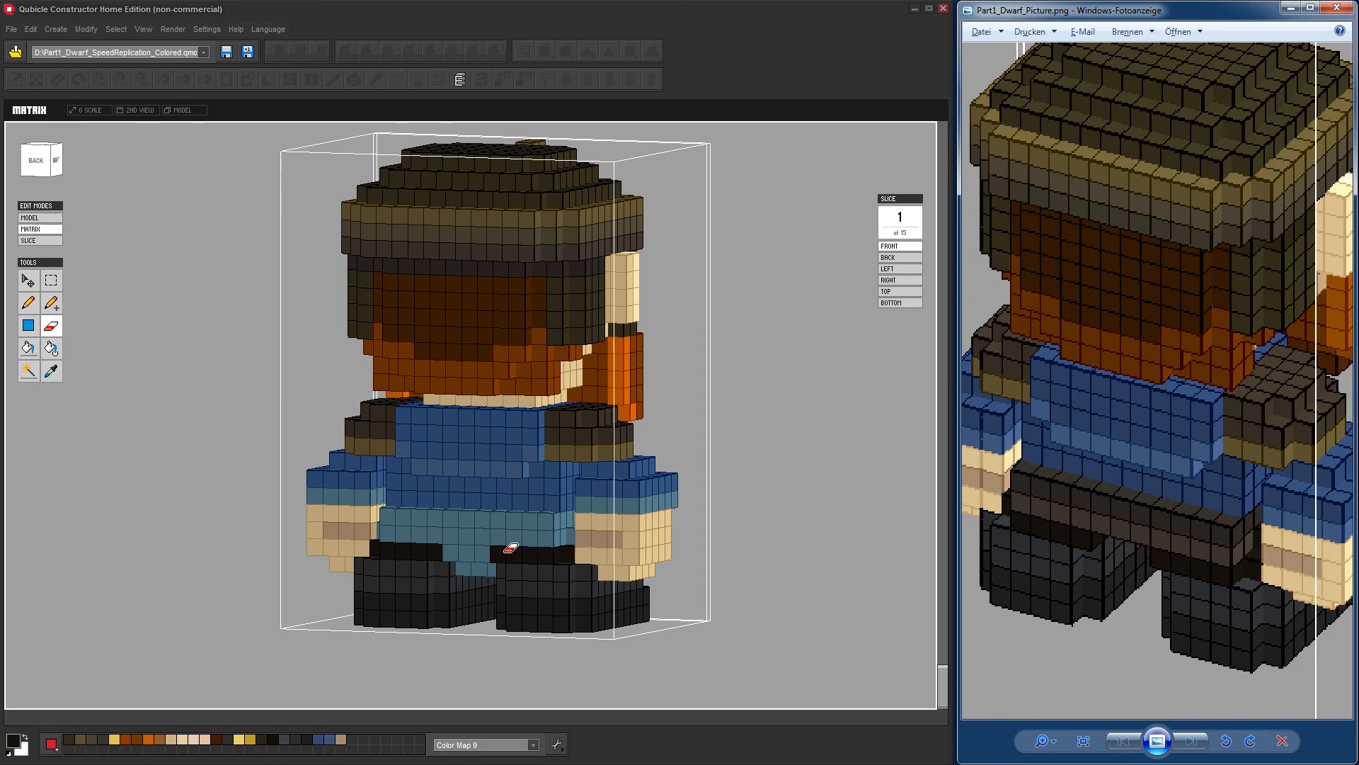
click(758, 509)
right_drag(752, 528, 753, 548)
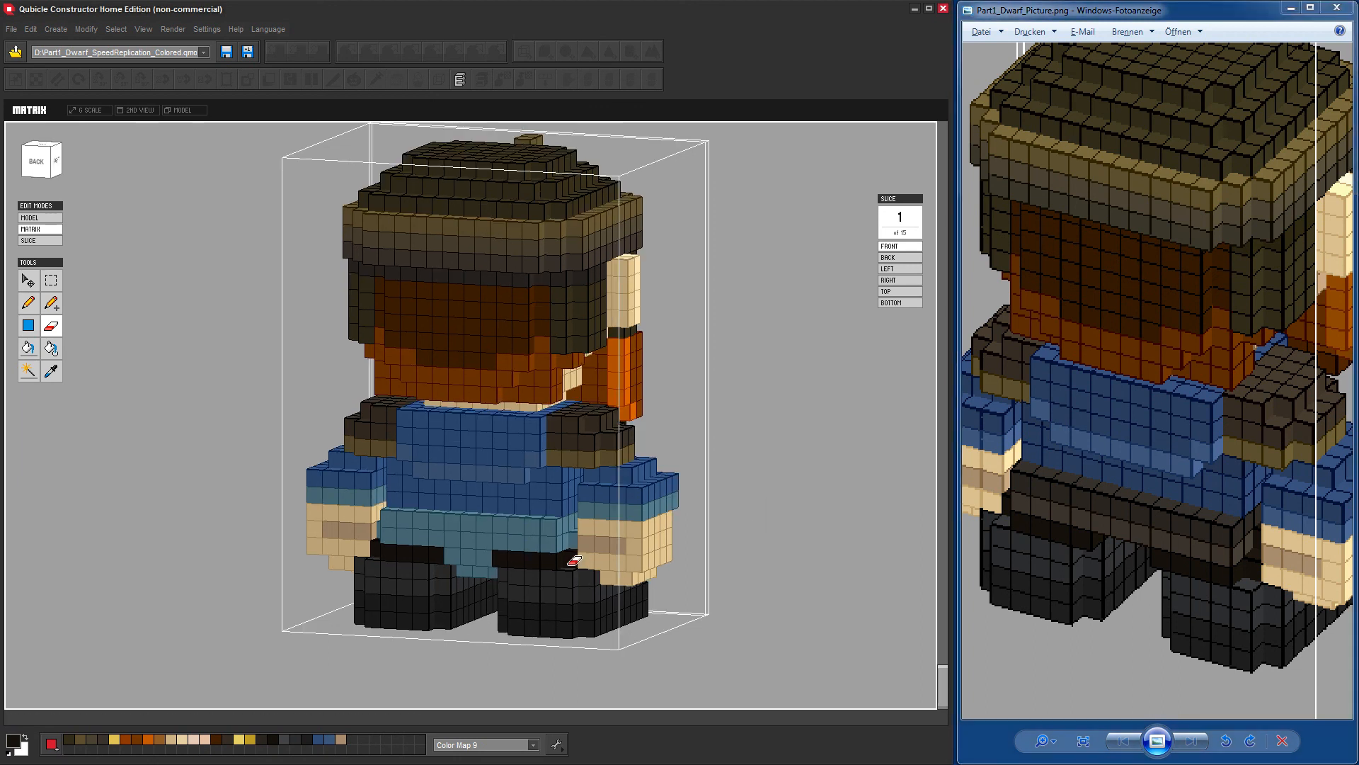
mouse_move(573, 560)
mouse_down()
mouse_move(469, 557)
mouse_move(479, 571)
mouse_up()
right_drag(768, 532, 807, 476)
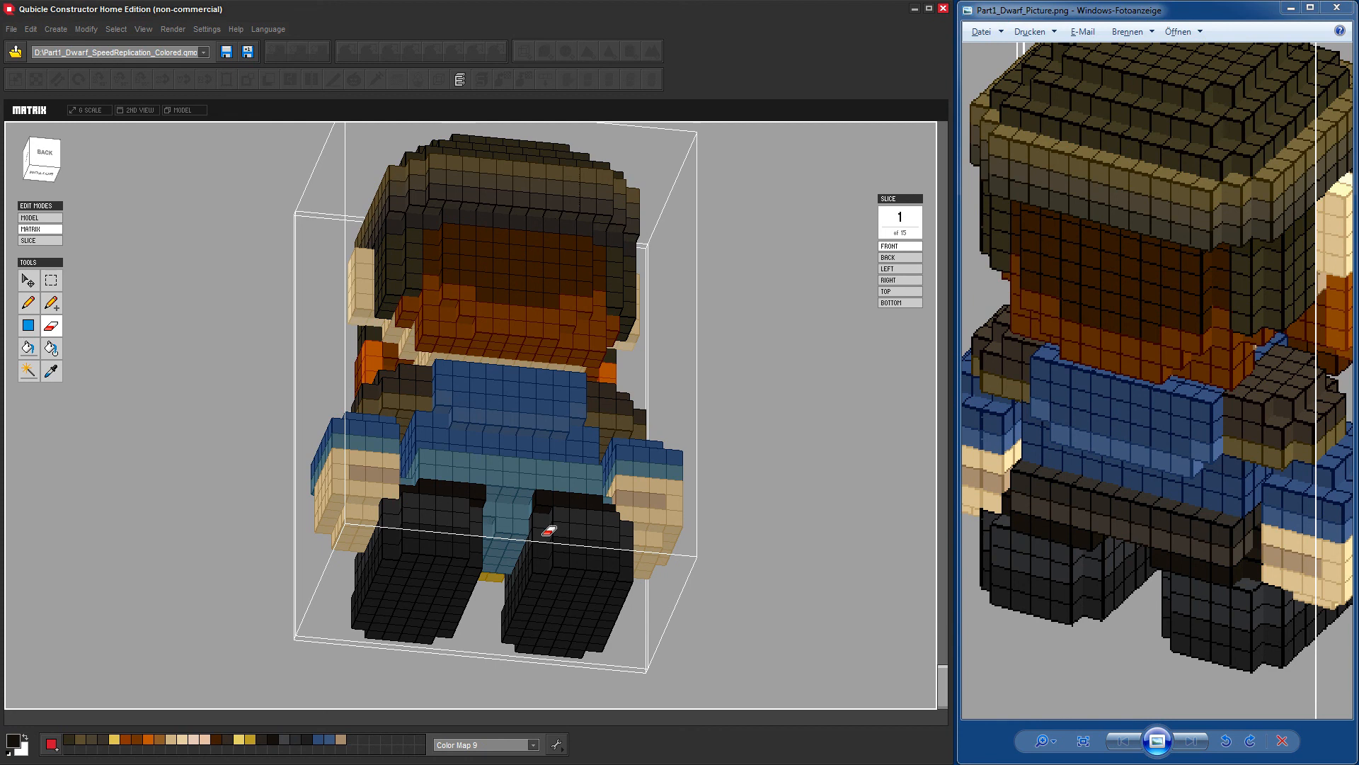
right_drag(510, 566, 579, 553)
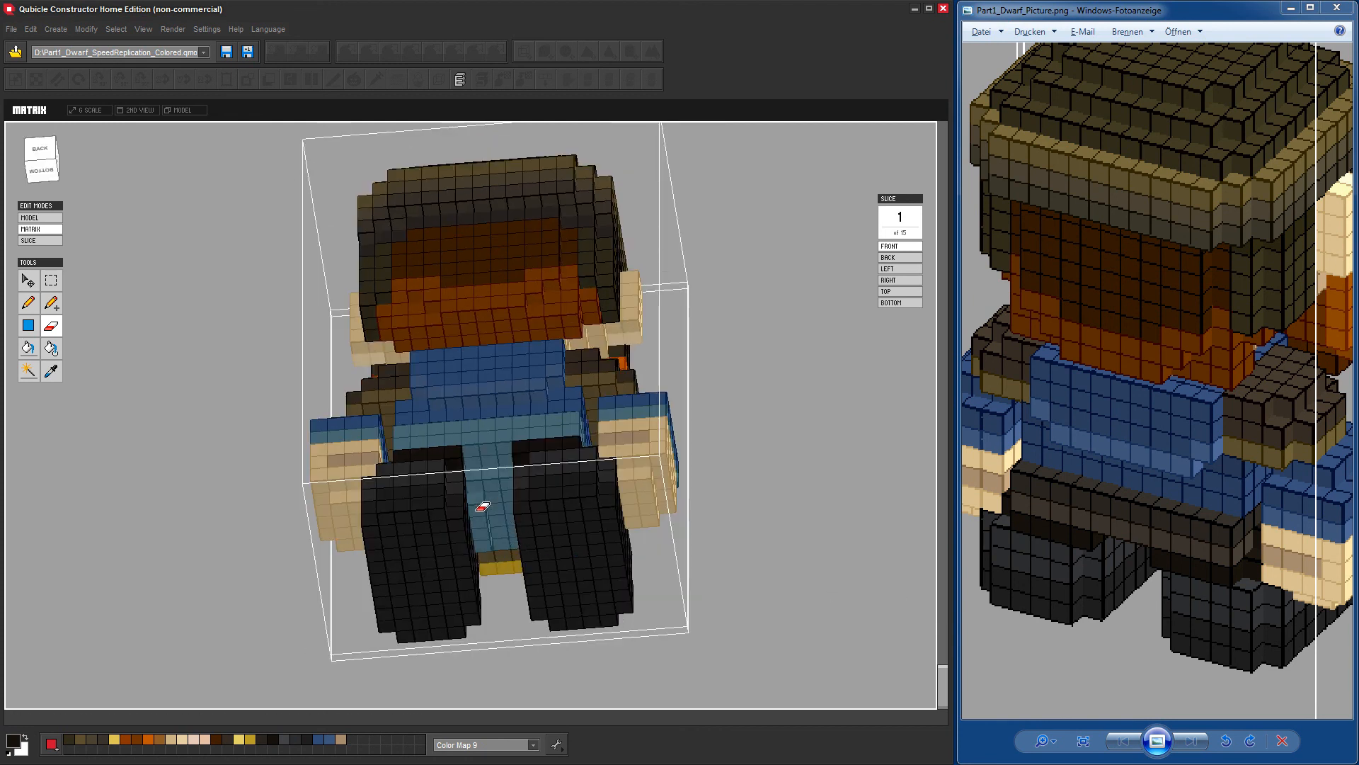
right_drag(726, 530, 749, 605)
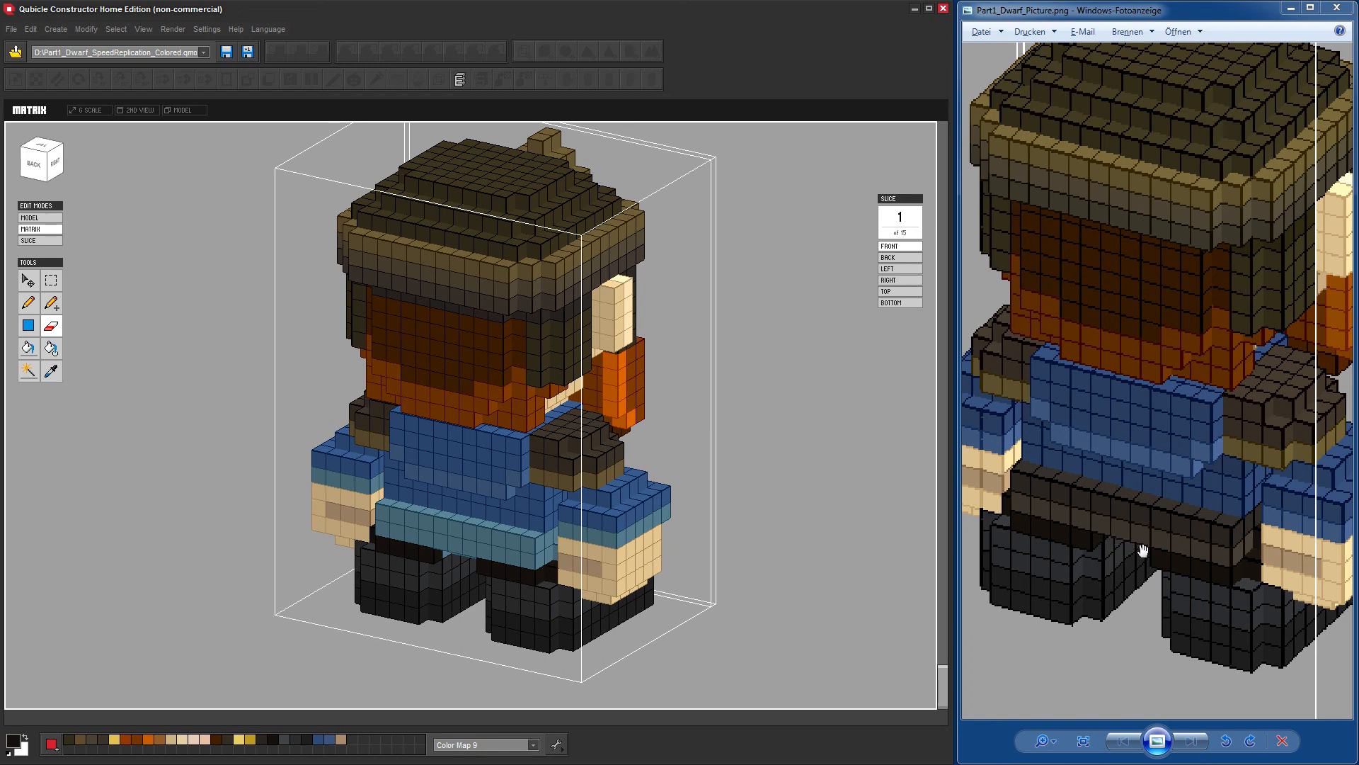
Paint the teal underside of the body between the boots near-black, including the lowest row at the back.
right_drag(783, 553, 816, 518)
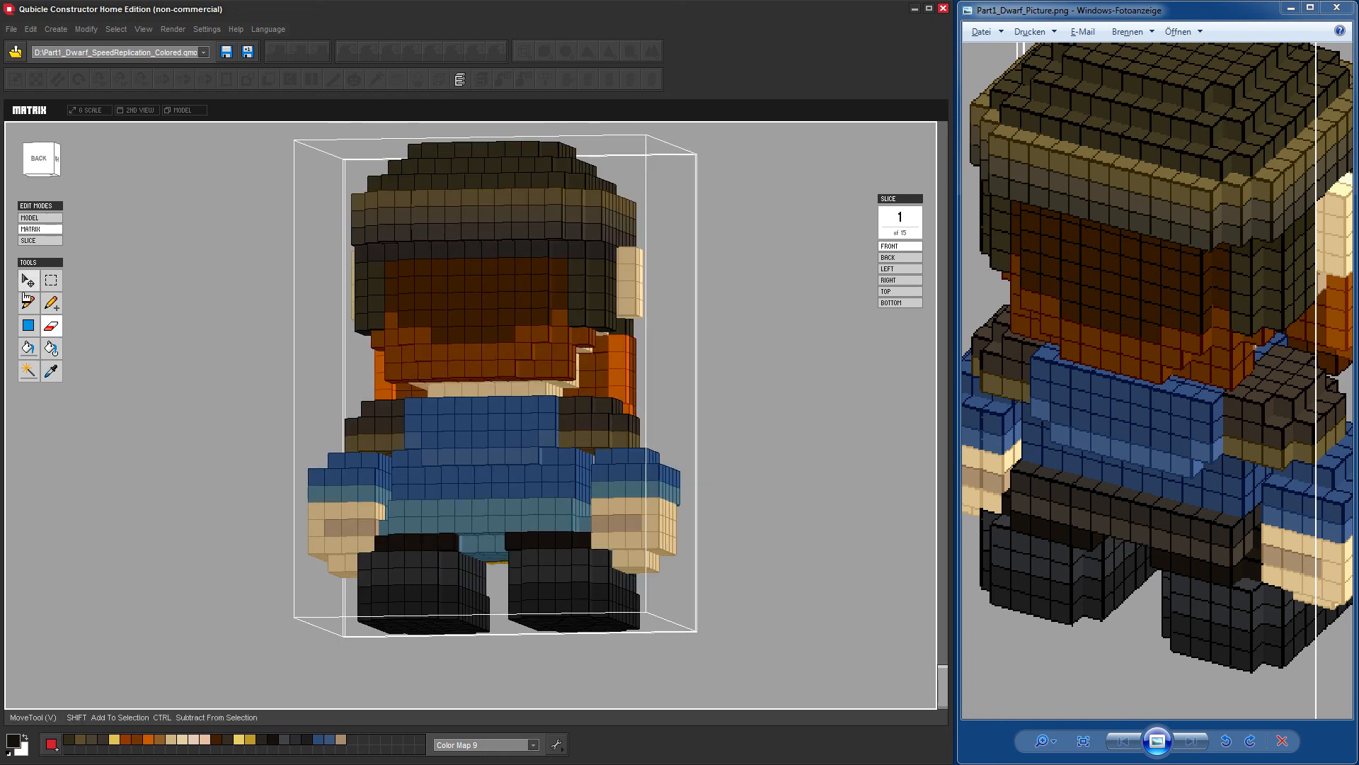
click(28, 302)
mouse_move(202, 429)
right_down()
mouse_move(184, 413)
mouse_move(188, 432)
right_up()
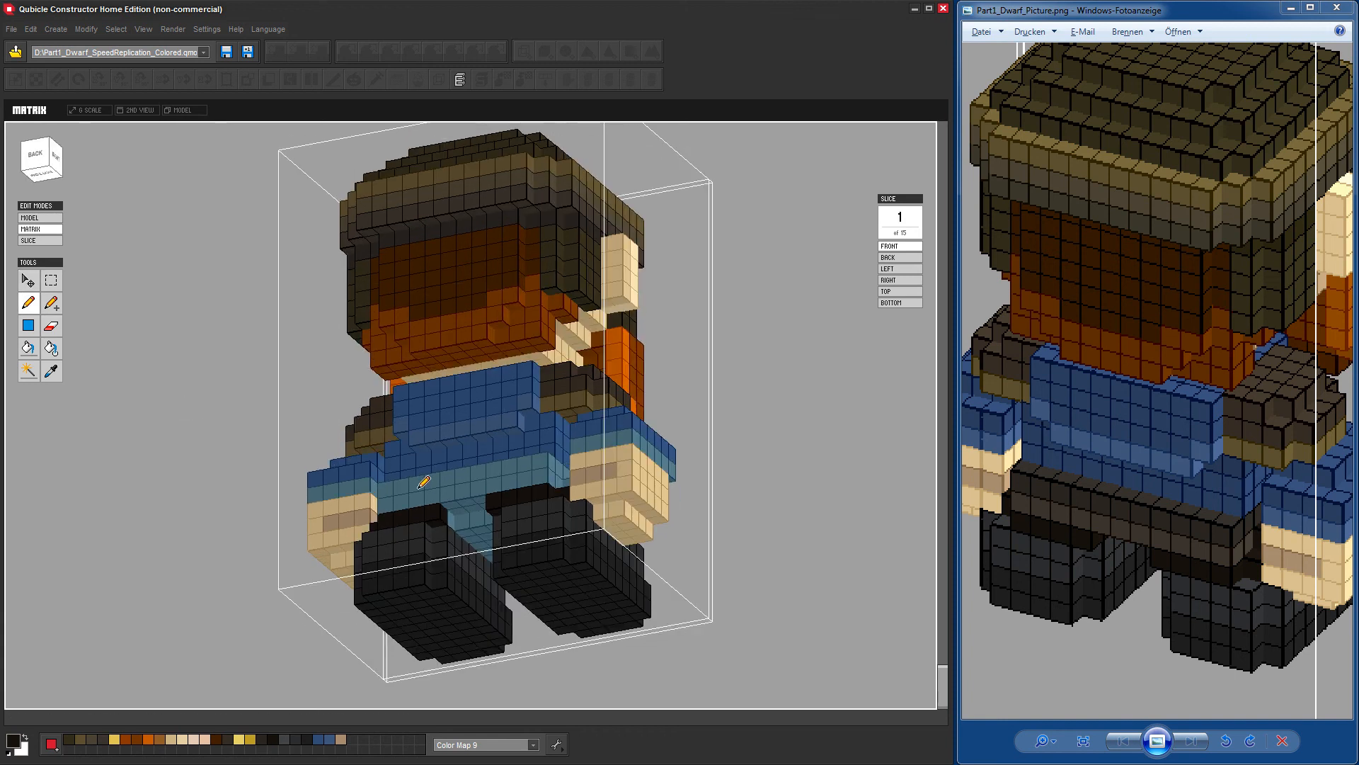
drag(882, 519, 949, 518)
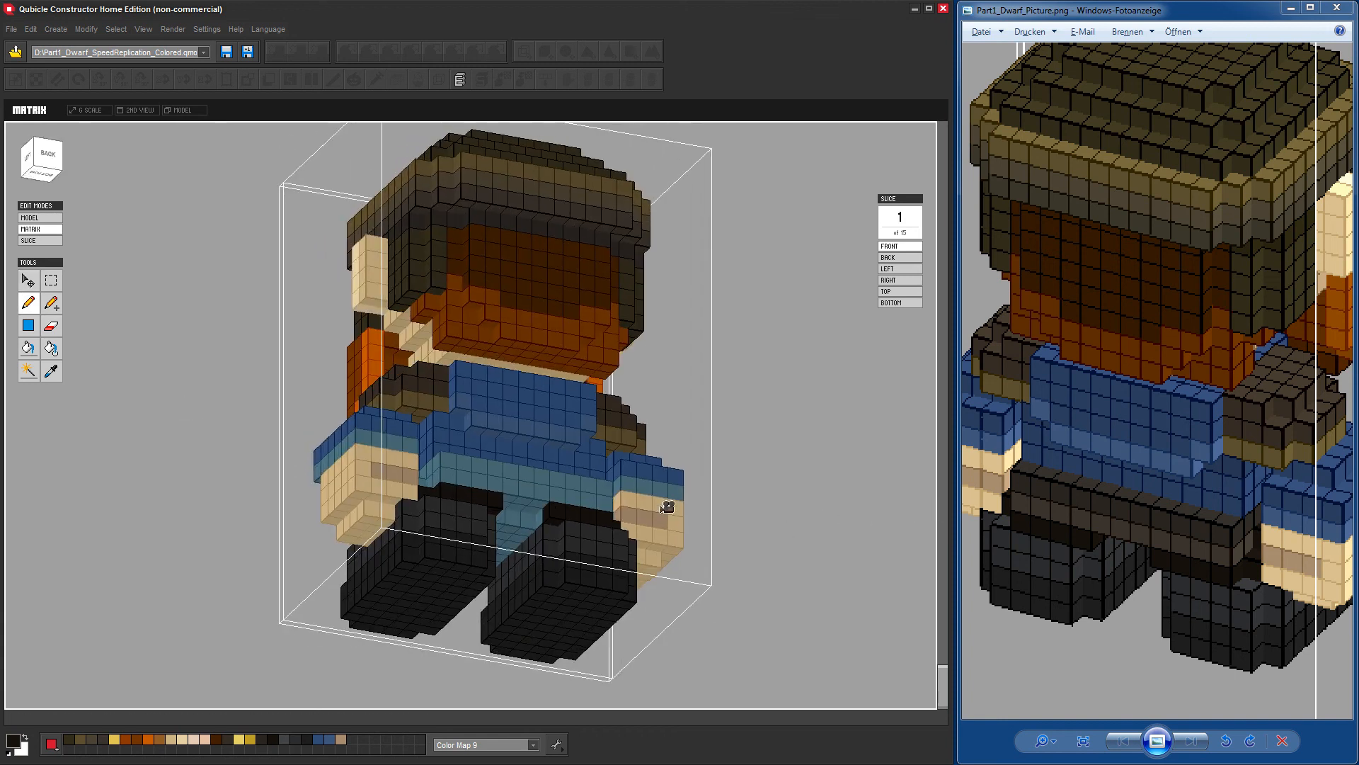
drag(811, 525, 752, 429)
drag(498, 373, 527, 410)
mouse_move(514, 471)
mouse_down()
mouse_move(491, 485)
mouse_move(494, 380)
mouse_move(501, 402)
mouse_up()
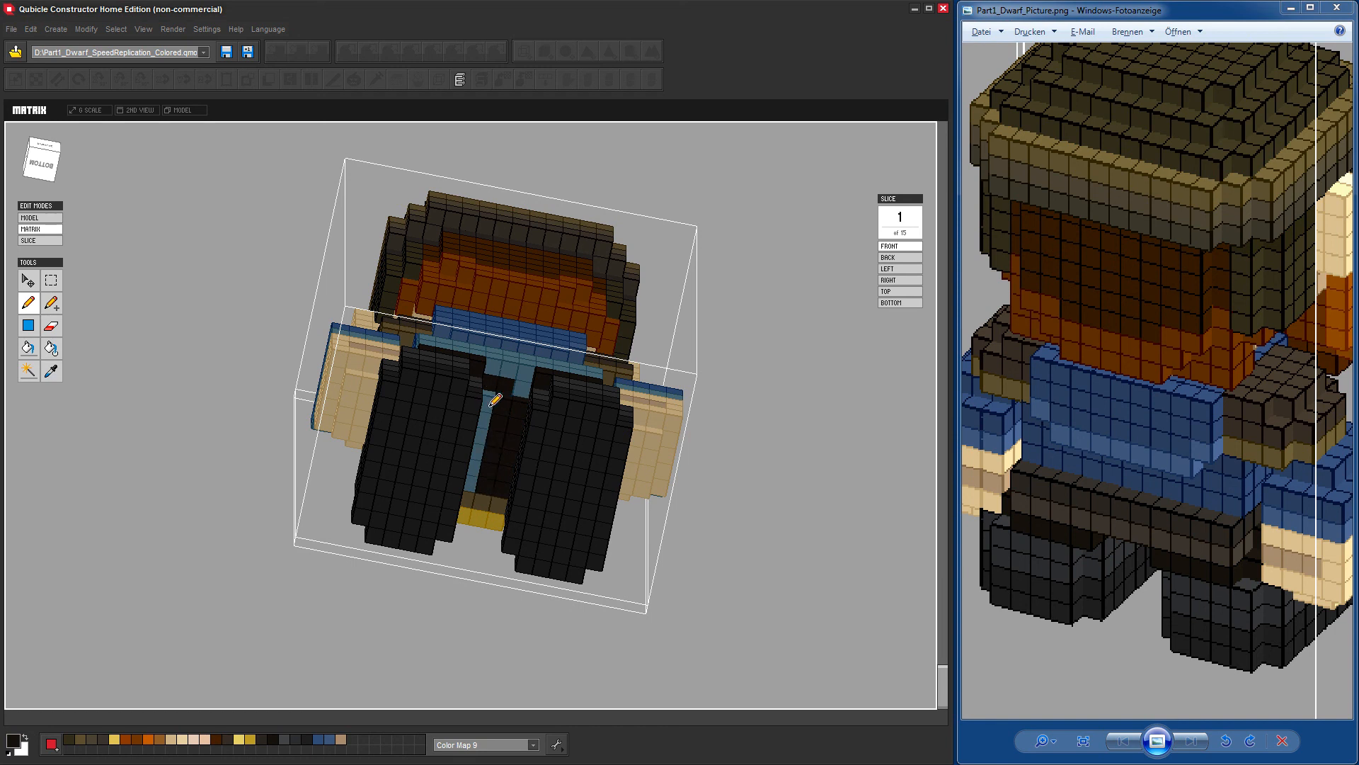
click(491, 405)
drag(481, 482, 524, 379)
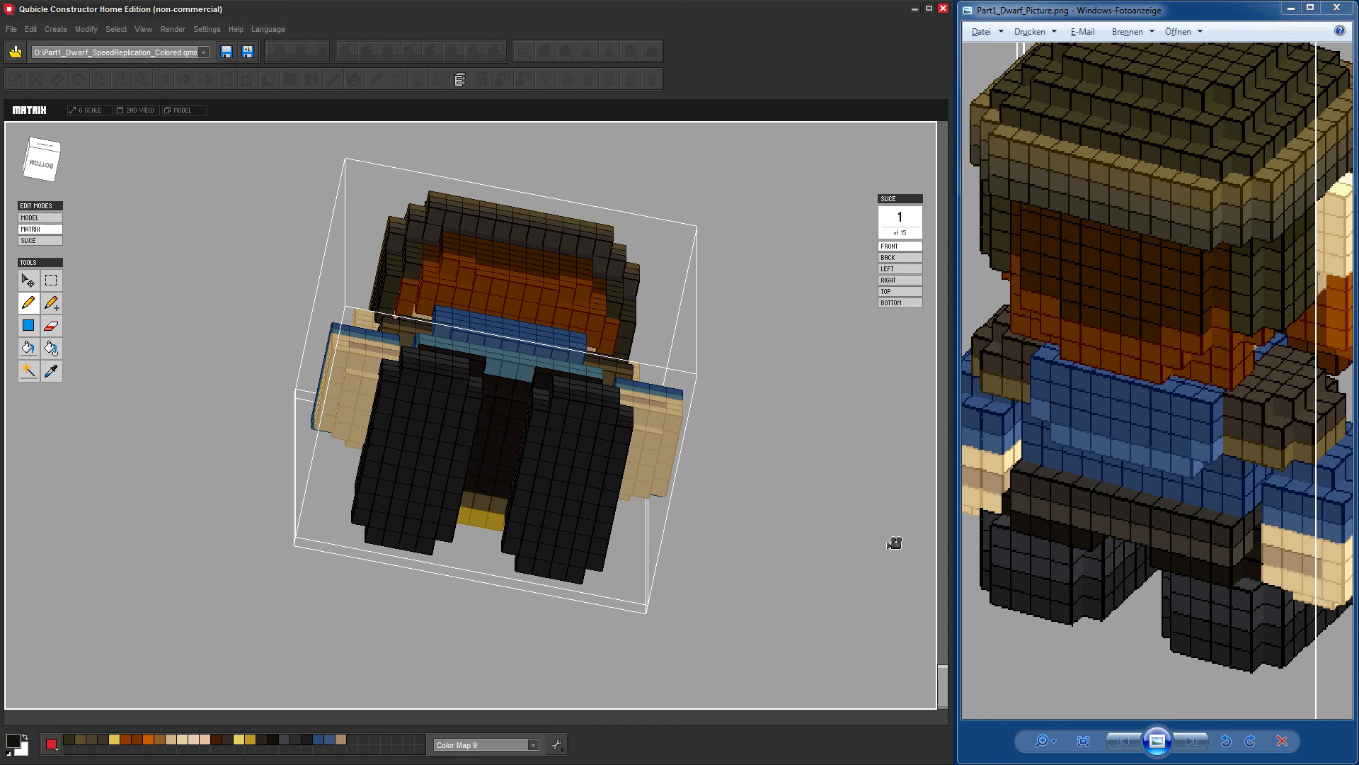
Paint the waist voxels beside the buckle and the row above the near-black one dark brown on the front and back.
mouse_move(892, 542)
right_down()
mouse_move(800, 576)
mouse_move(860, 636)
mouse_move(780, 616)
mouse_move(571, 643)
mouse_move(599, 625)
mouse_move(637, 637)
mouse_move(640, 655)
right_up()
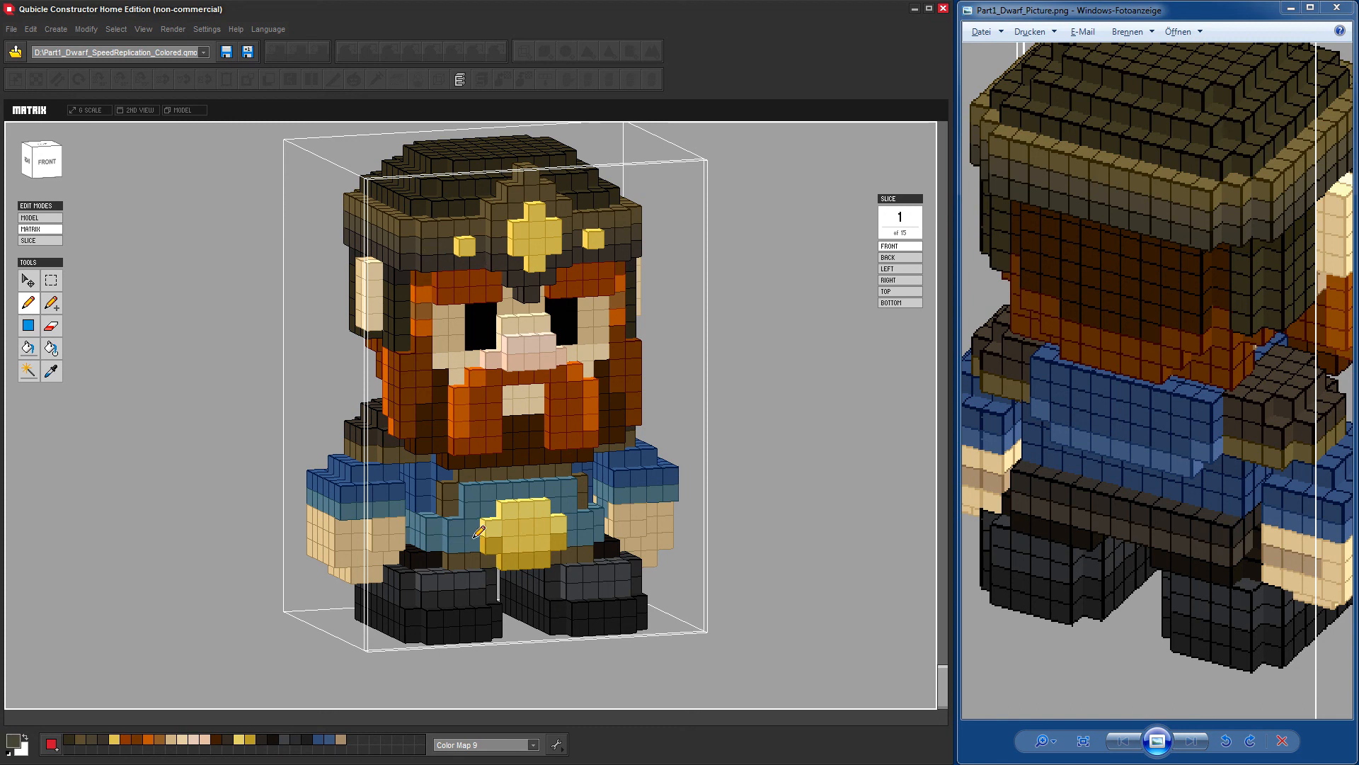
click(452, 545)
drag(589, 541, 599, 540)
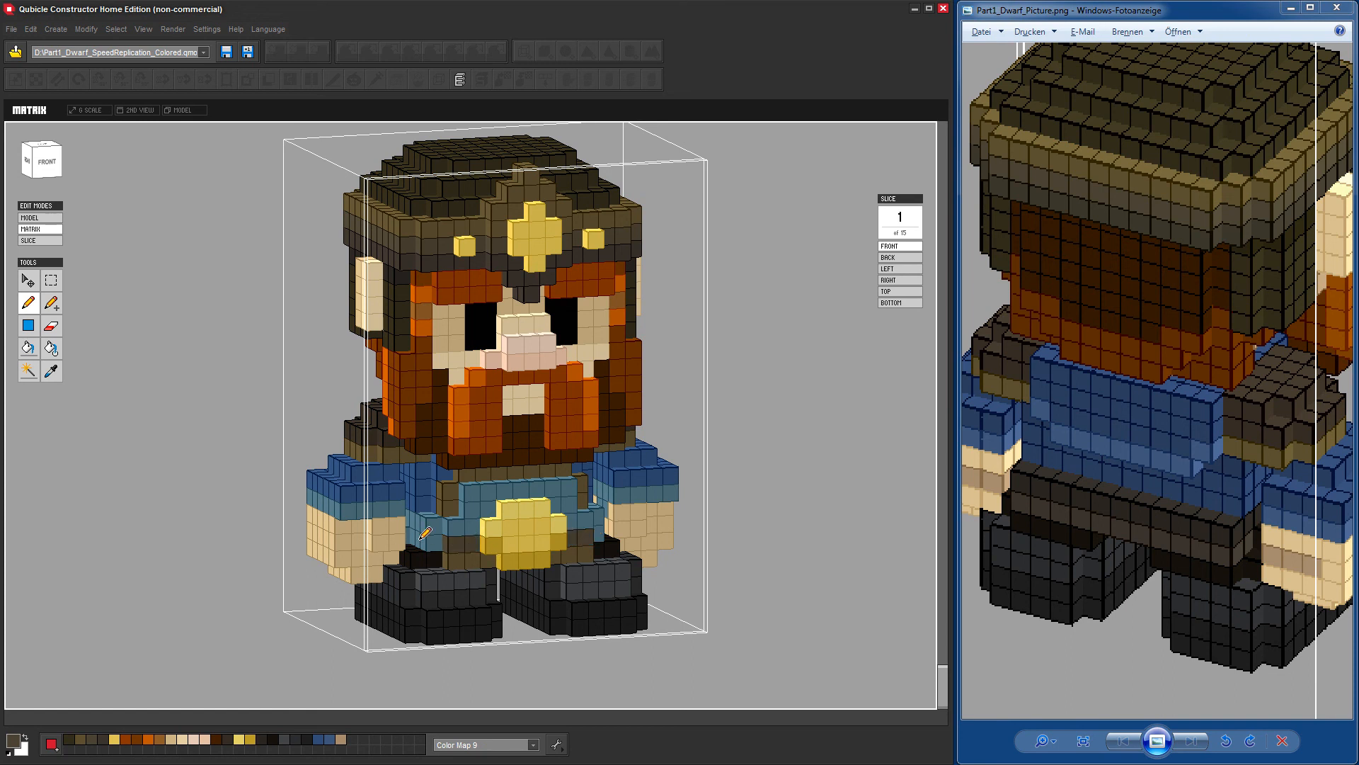
drag(421, 543, 438, 545)
right_drag(618, 599, 991, 584)
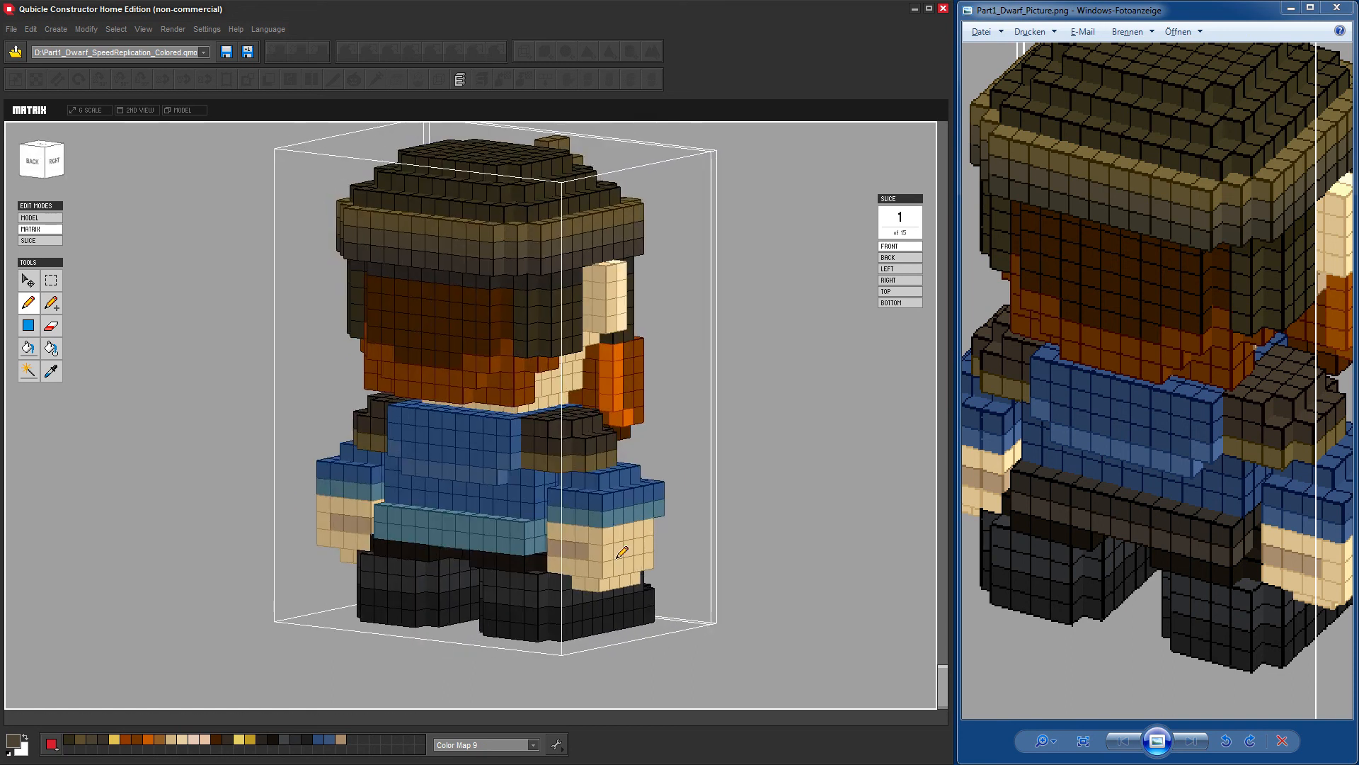
click(530, 544)
drag(381, 532, 503, 545)
Paint the lower teal row of the waist brown across the back and sides, following the reference picture.
mouse_move(591, 597)
right_down()
mouse_move(775, 634)
mouse_move(955, 623)
right_up()
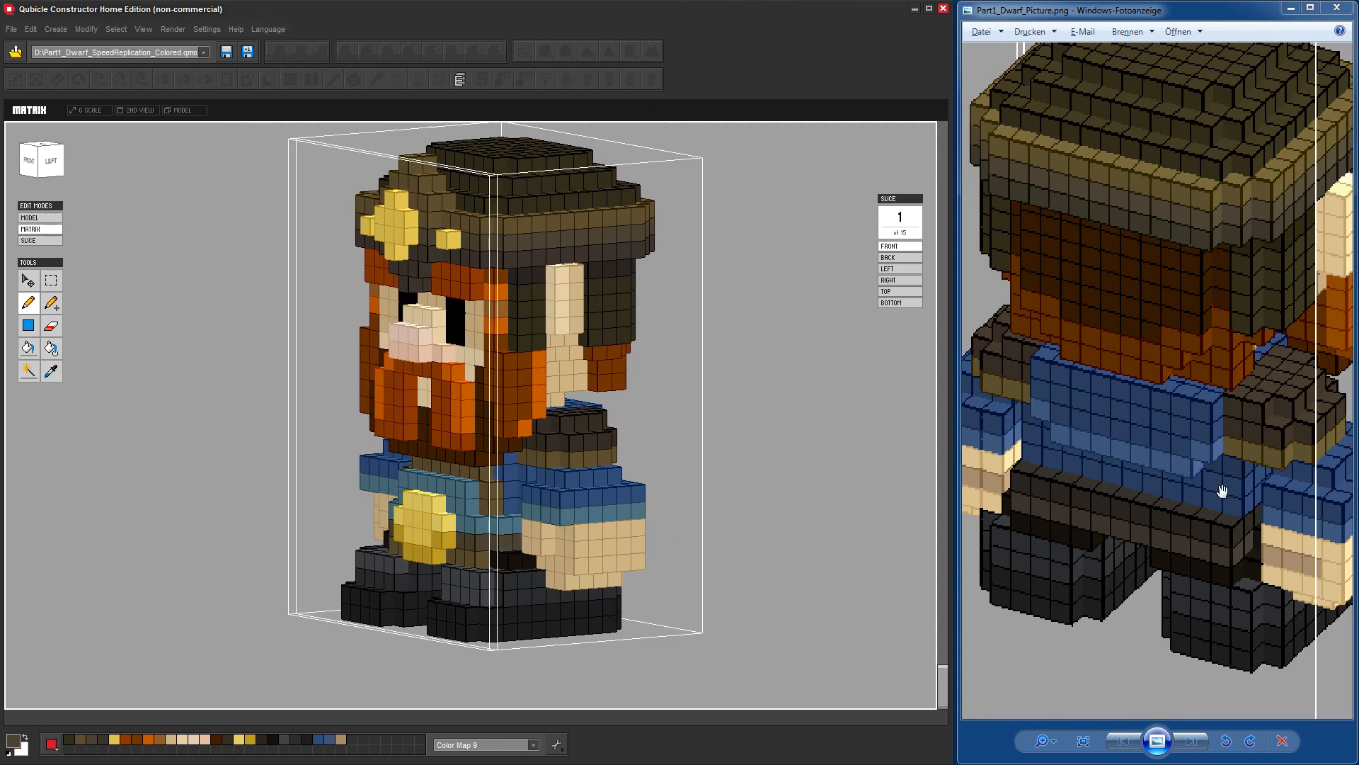
drag(1268, 516, 992, 502)
drag(1231, 500, 1275, 488)
drag(1012, 487, 1312, 473)
drag(1055, 461, 1353, 465)
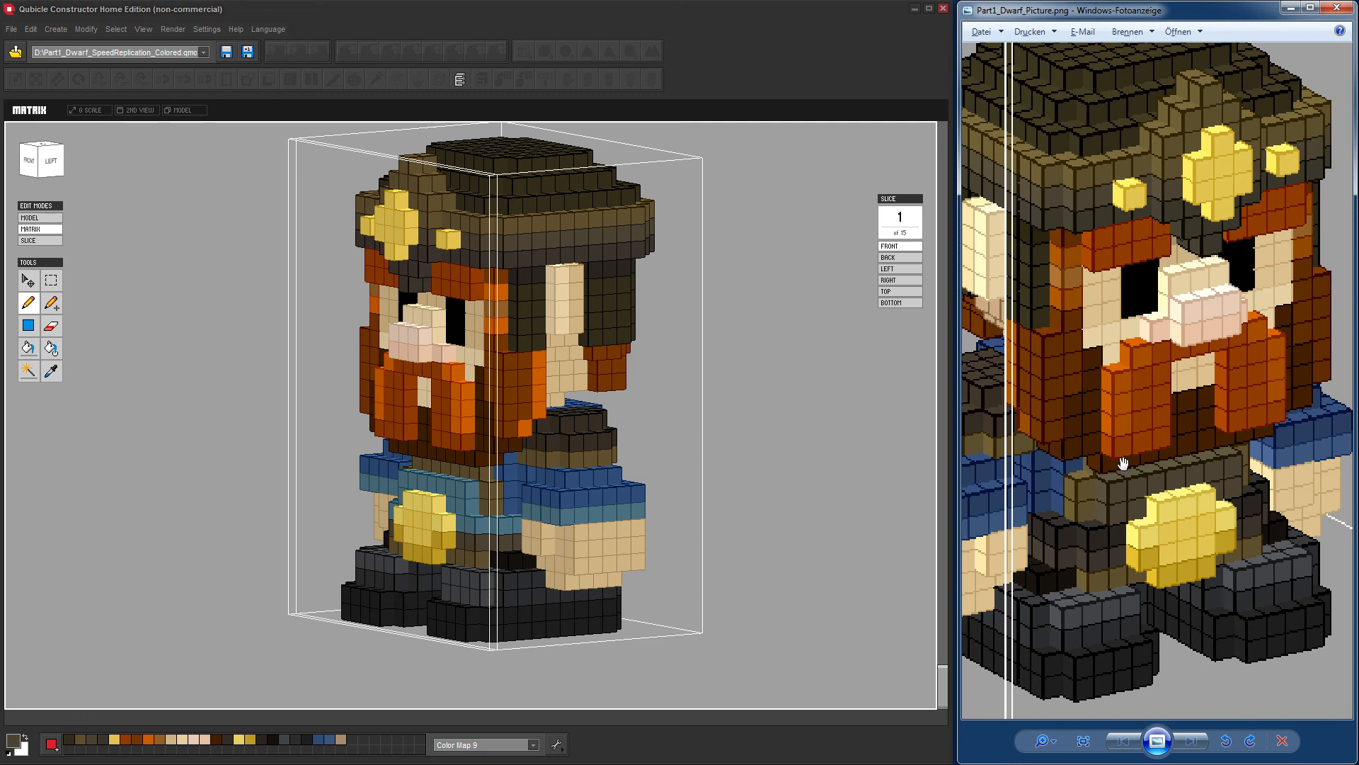
drag(1123, 466, 1150, 459)
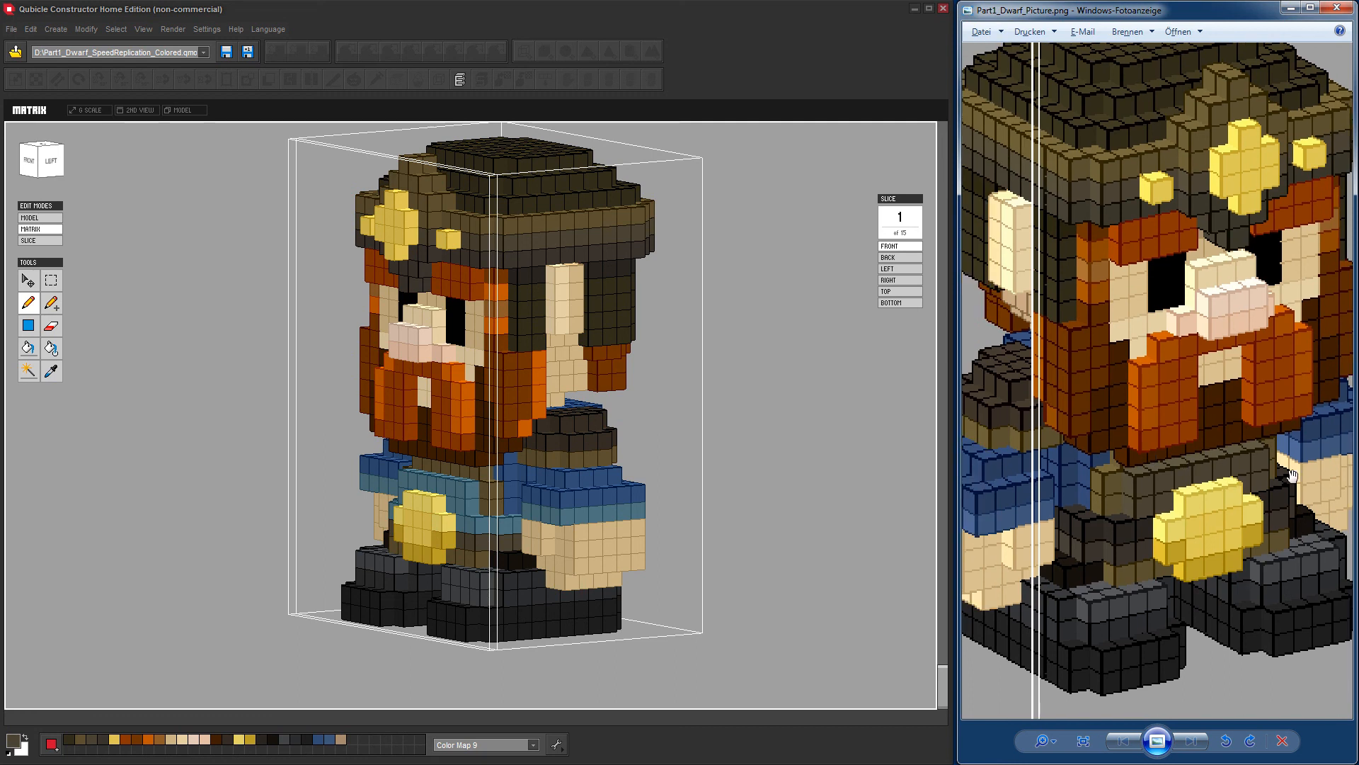
drag(1012, 536, 1123, 526)
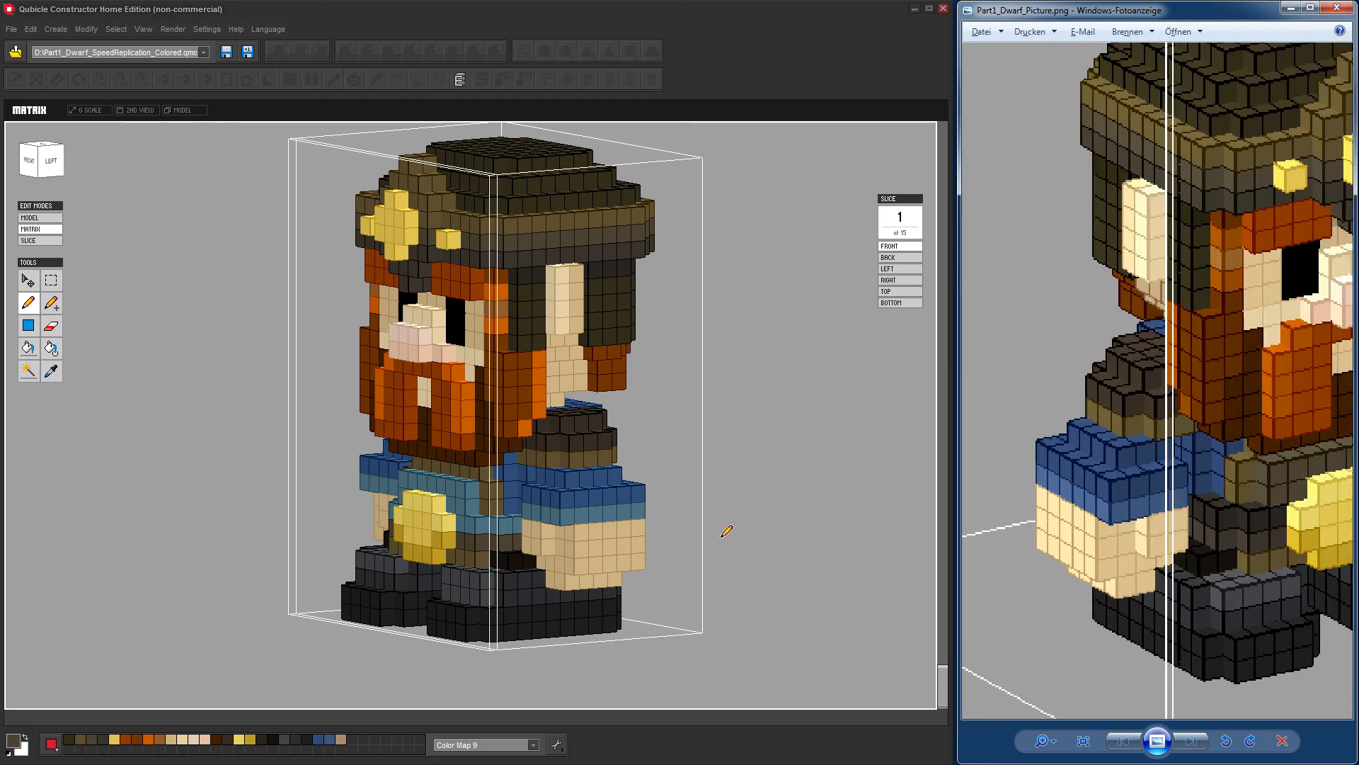
mouse_move(701, 559)
right_down()
mouse_move(847, 559)
mouse_move(771, 573)
mouse_move(792, 571)
mouse_move(758, 570)
mouse_move(847, 567)
mouse_move(403, 532)
right_up()
click(601, 520)
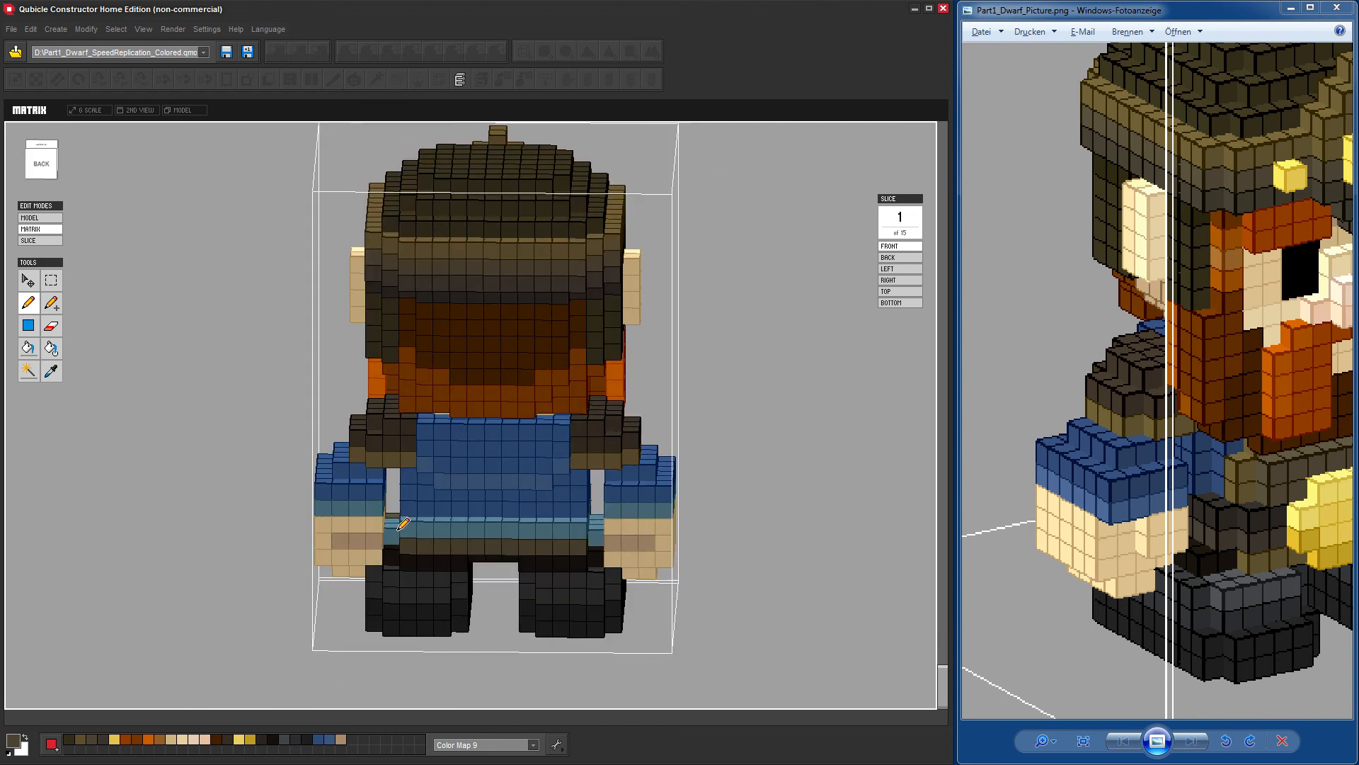
mouse_move(748, 589)
right_down()
mouse_move(785, 588)
mouse_move(661, 594)
mouse_move(697, 562)
right_up()
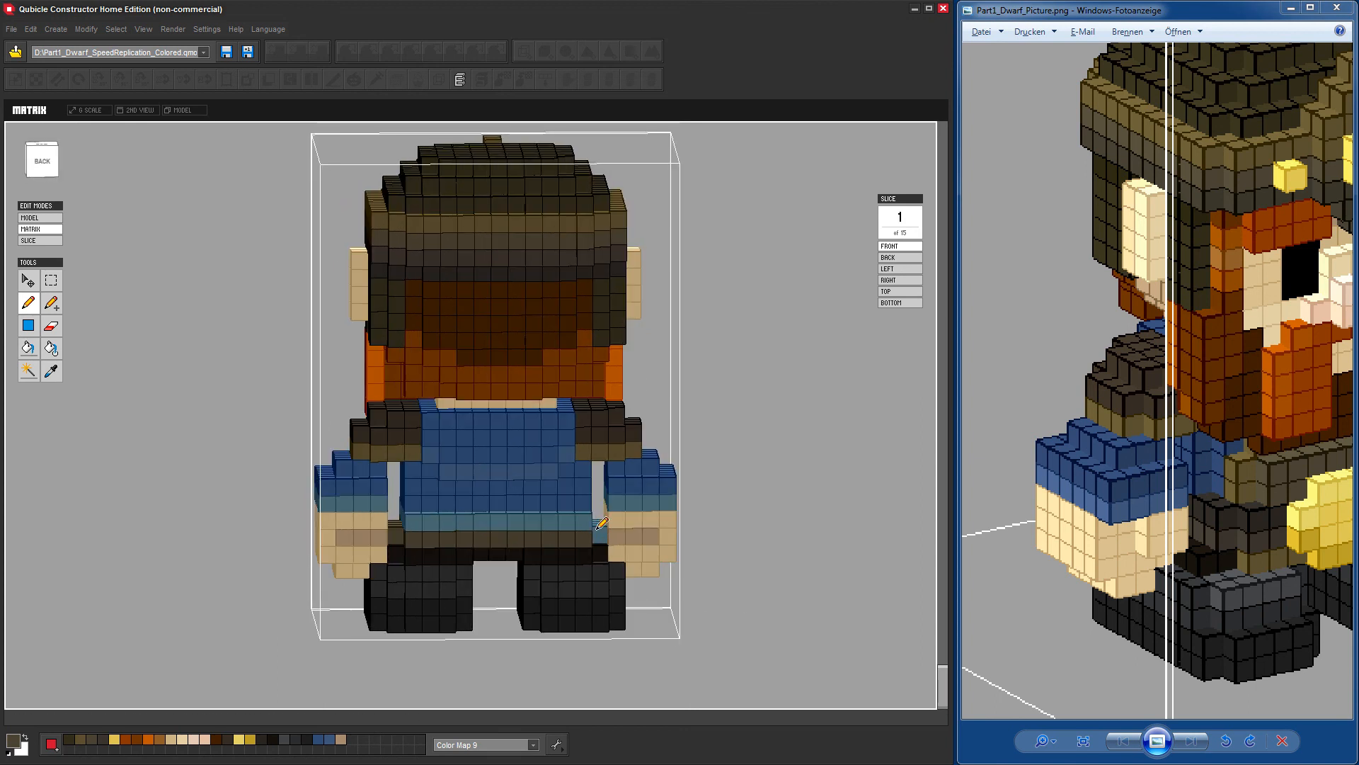
mouse_move(805, 583)
right_down()
mouse_move(585, 589)
mouse_move(524, 573)
right_up()
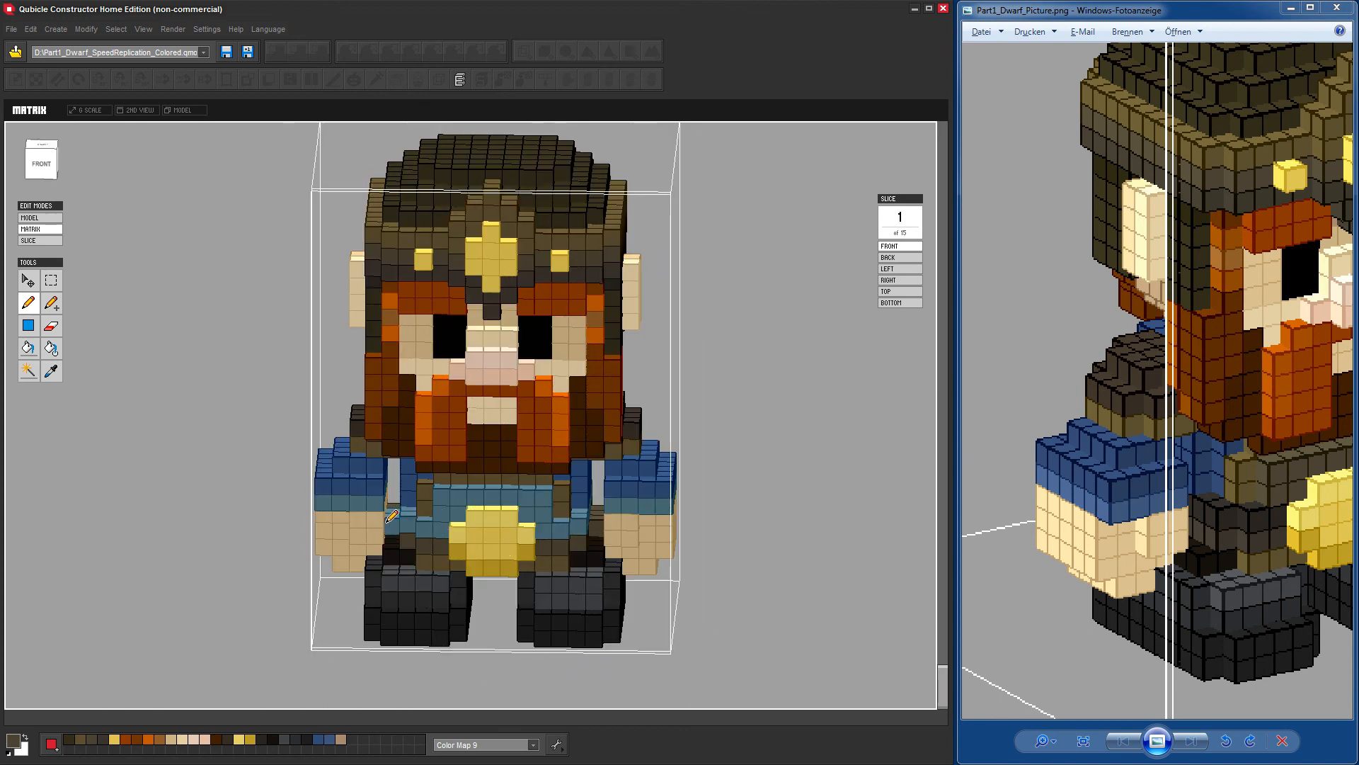
right_drag(686, 524, 733, 533)
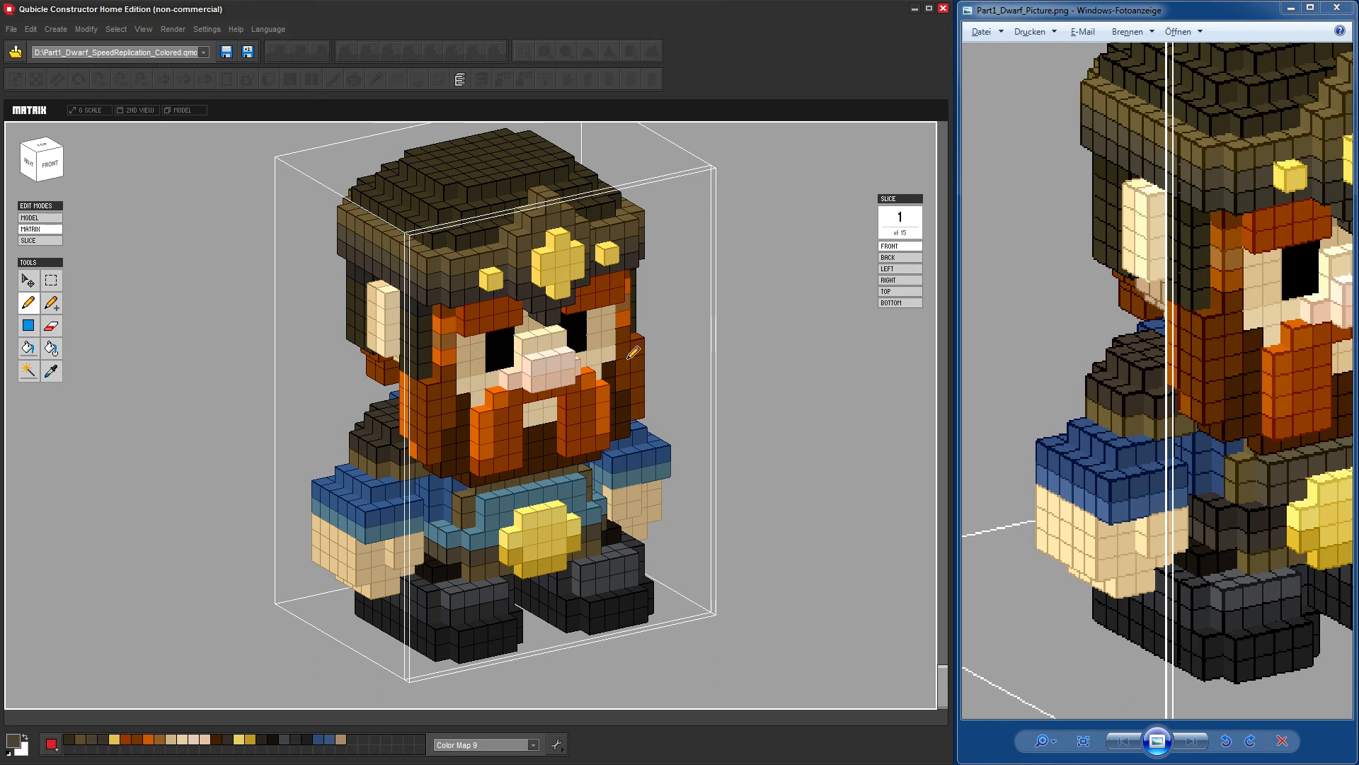
Recolor the brown waist row beside the buckle and around the body with the darker brown sampled from the helmet's lower edge.
alt+click(451, 297)
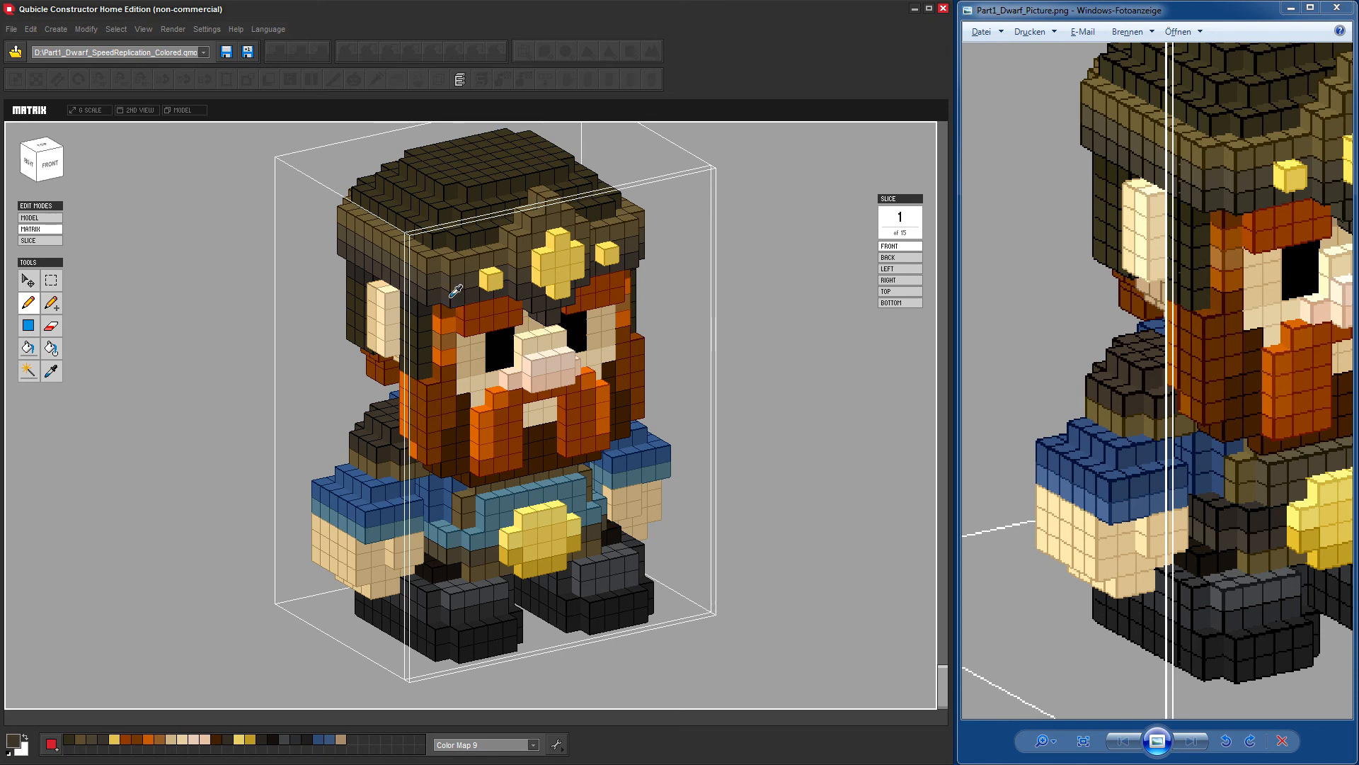
click(27, 348)
click(442, 547)
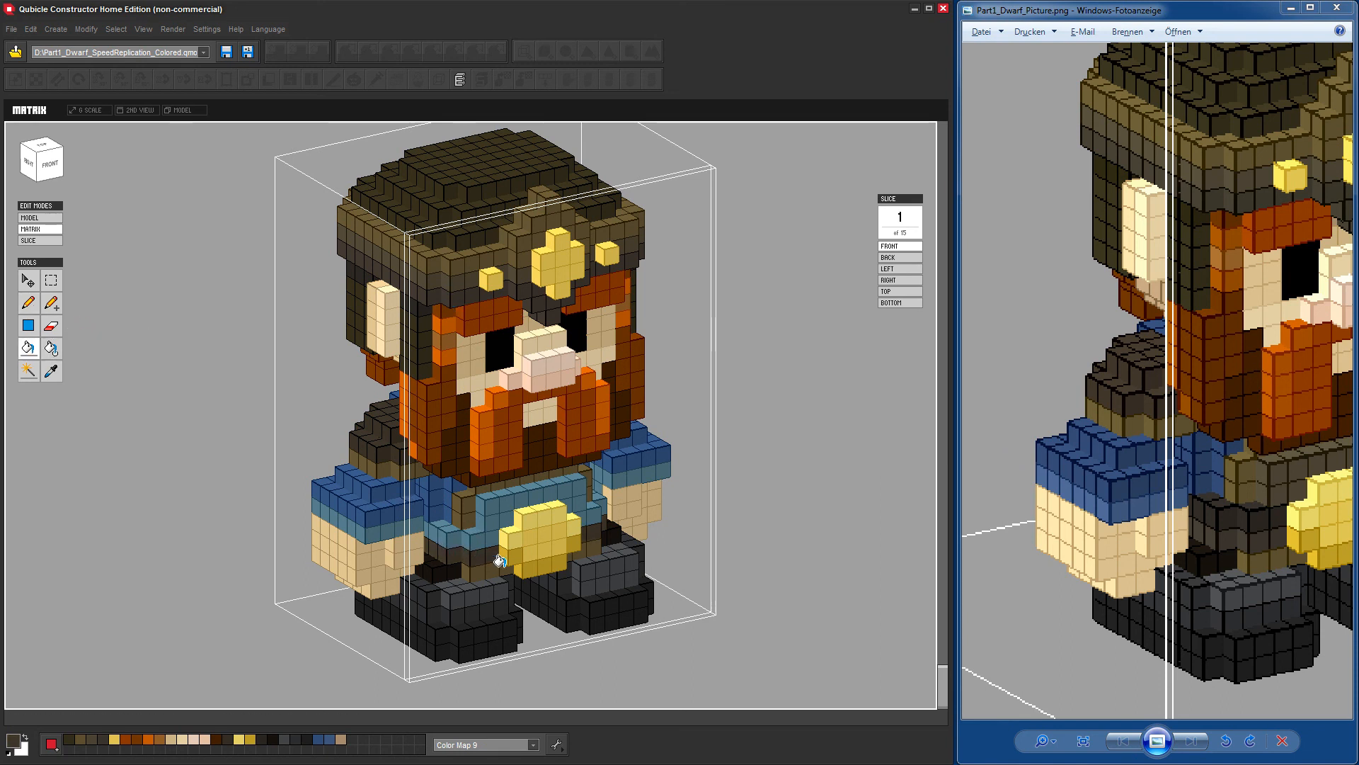
right_drag(752, 564, 1114, 553)
right_drag(726, 561, 555, 536)
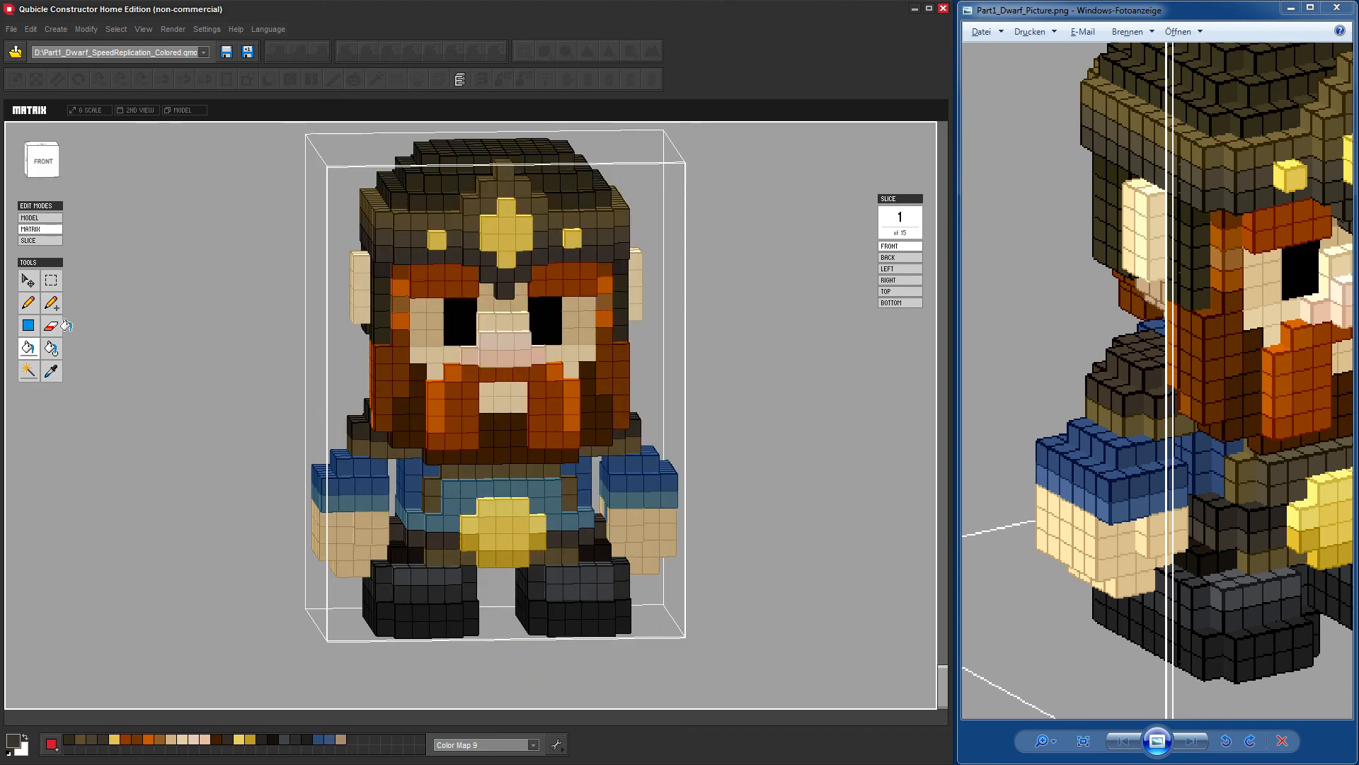
Paint the teal panel above the belt buckle with the lighter brown sampled from the helmet band.
click(28, 303)
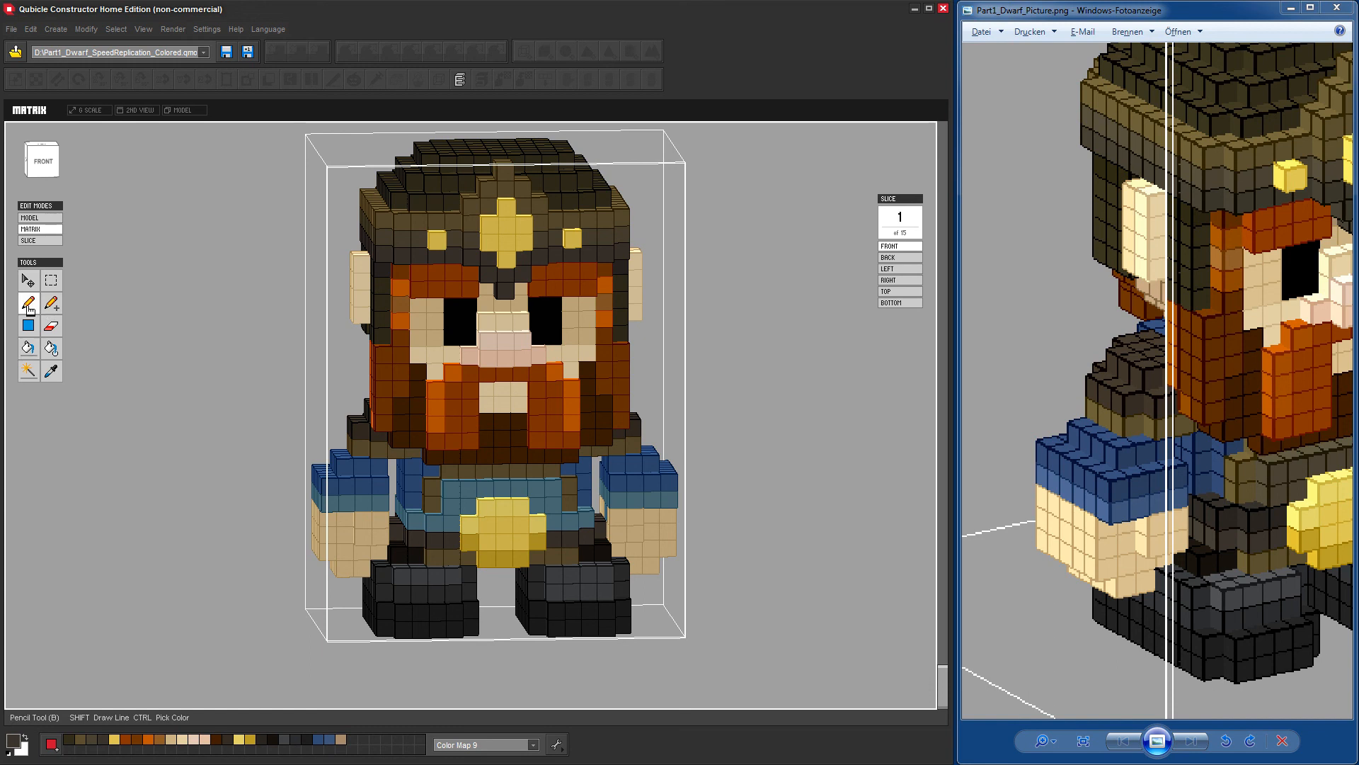
alt+click(402, 240)
click(427, 530)
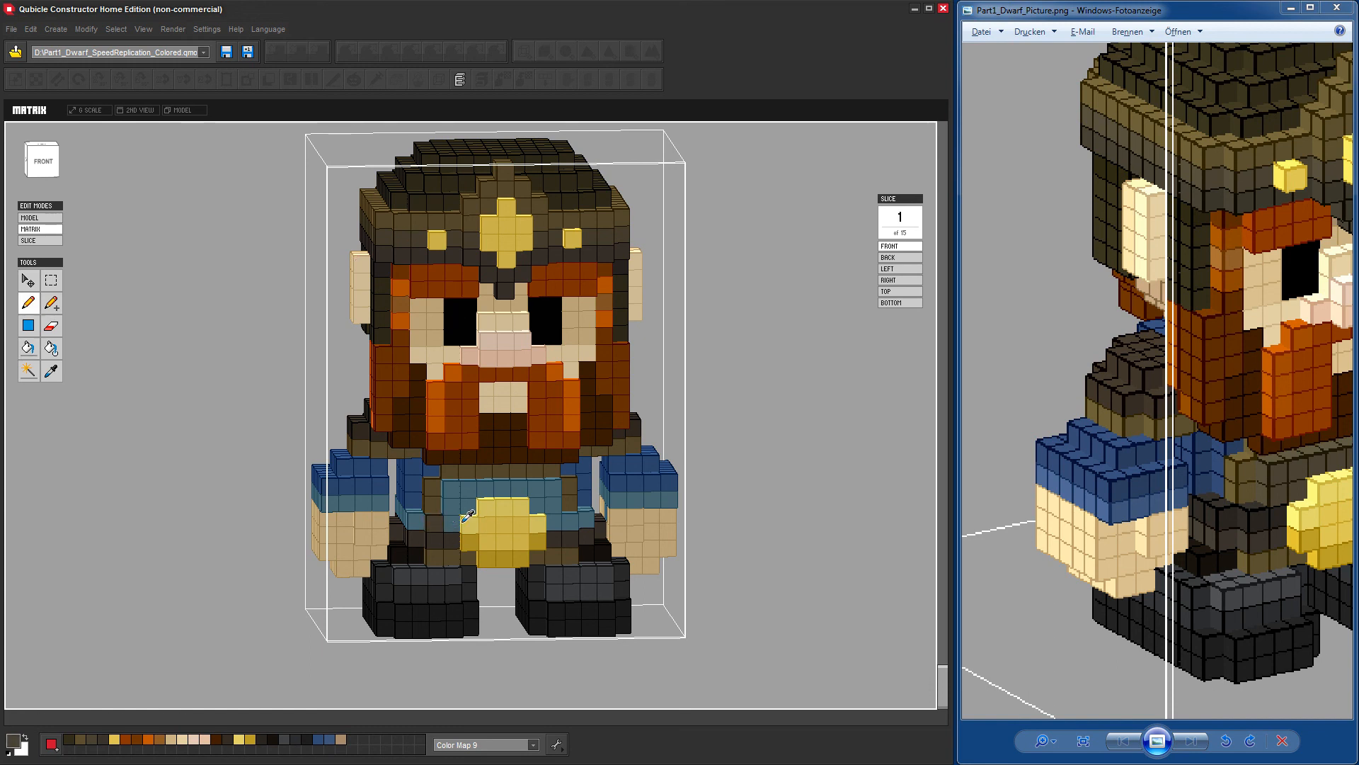
mouse_move(453, 481)
mouse_down()
mouse_move(547, 483)
mouse_move(558, 496)
mouse_up()
Paint the remaining teal row around the waist dark brown on the front, sides and back.
right_drag(828, 567, 874, 567)
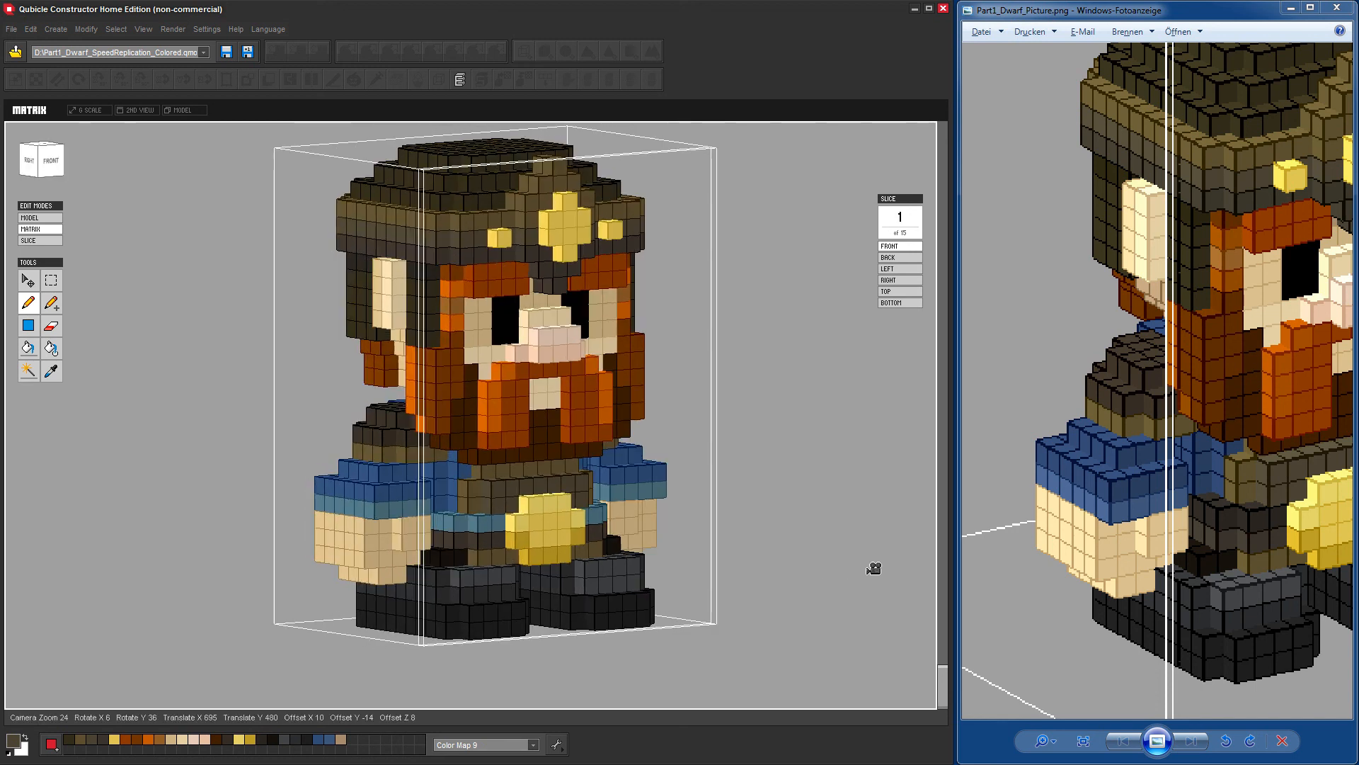
click(229, 737)
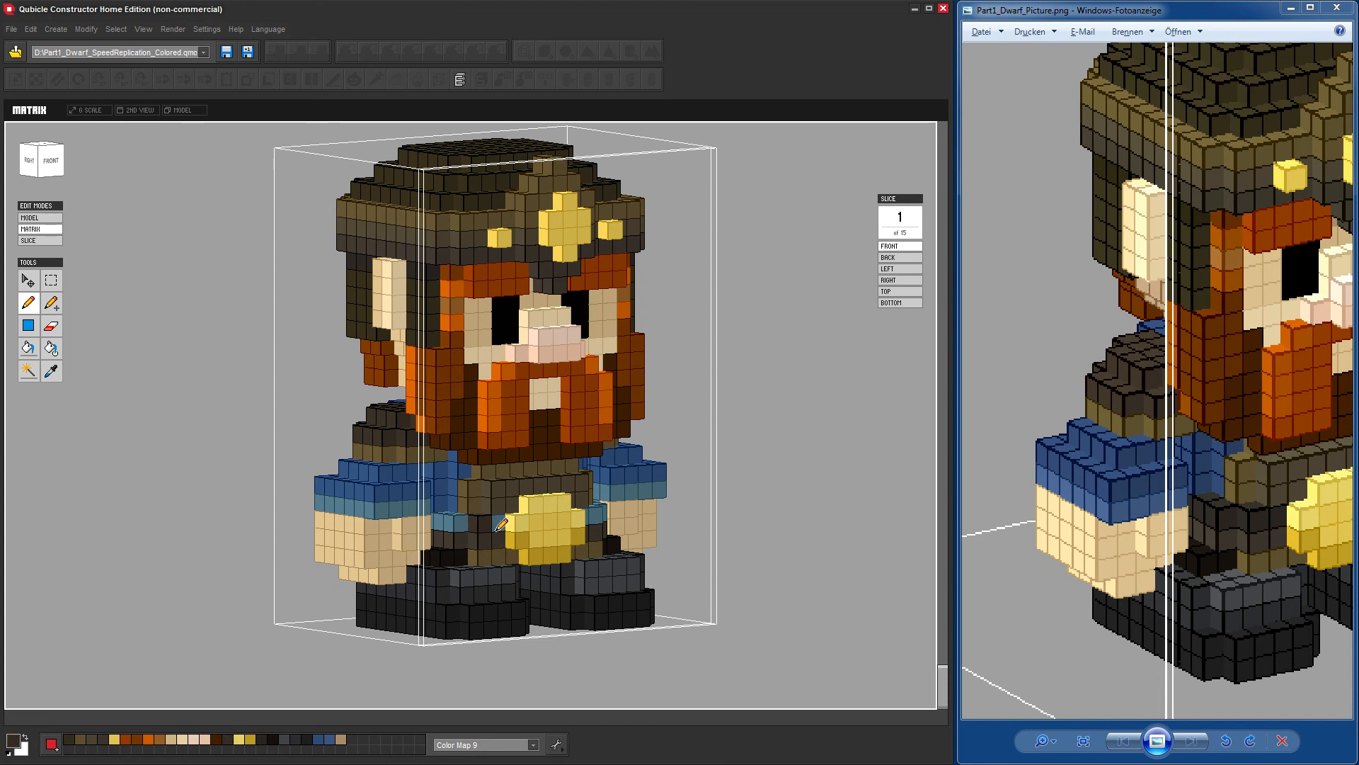
mouse_move(825, 598)
right_down()
mouse_move(809, 596)
mouse_move(825, 598)
right_up()
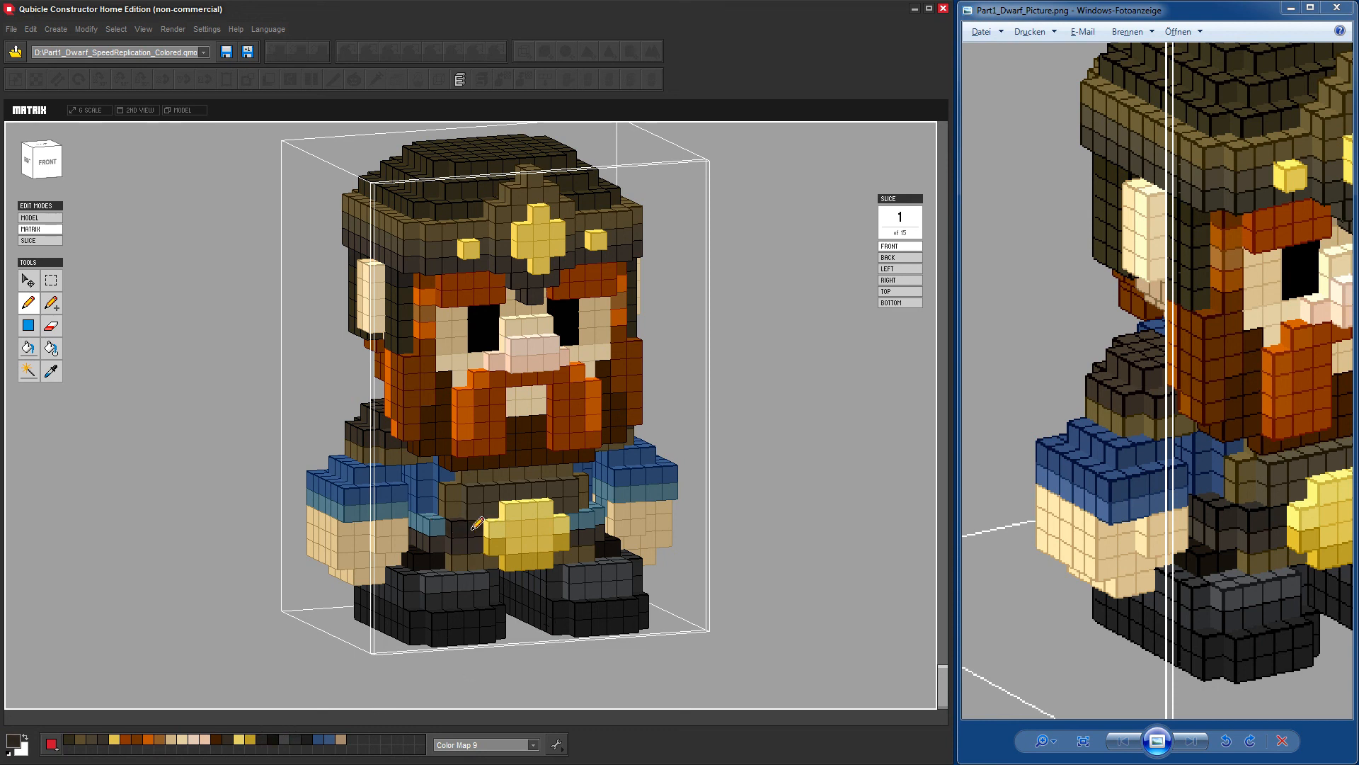
right_drag(734, 563, 577, 560)
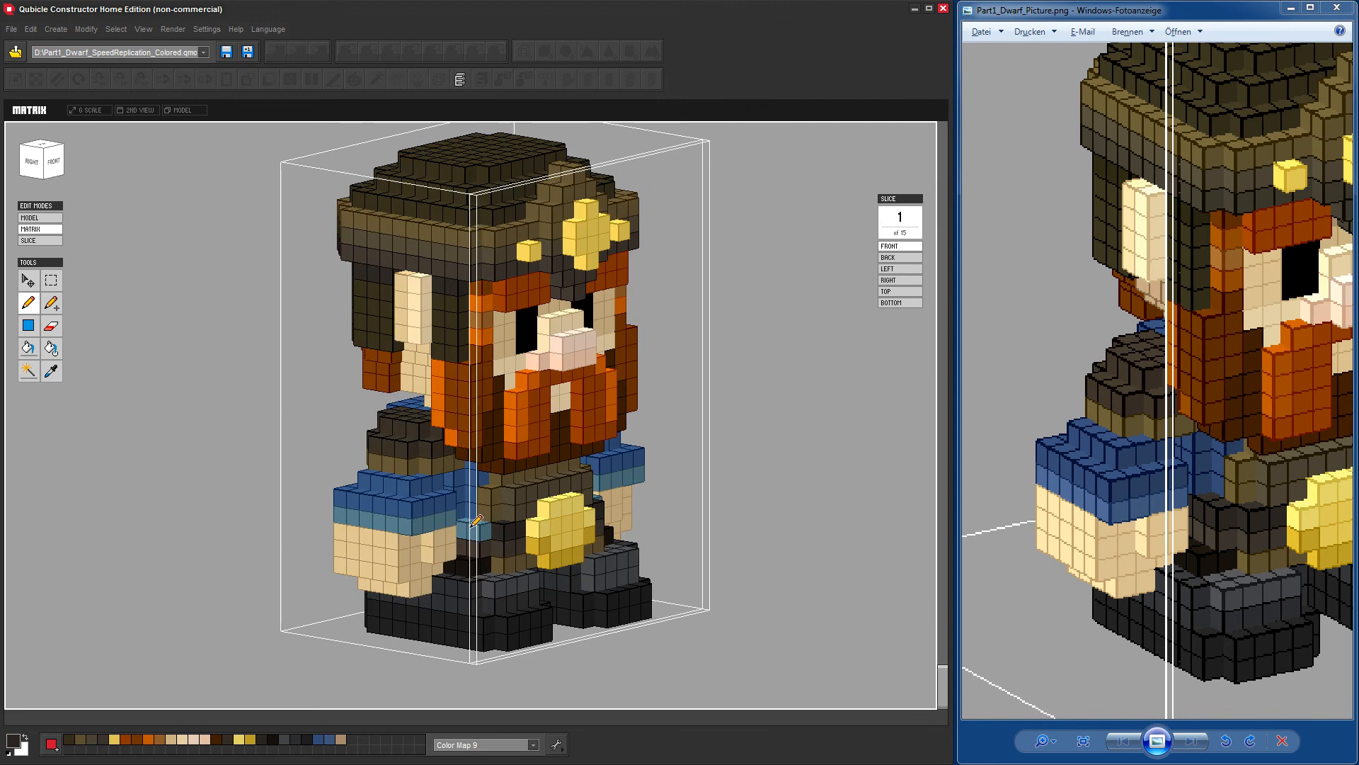
right_drag(646, 625, 796, 630)
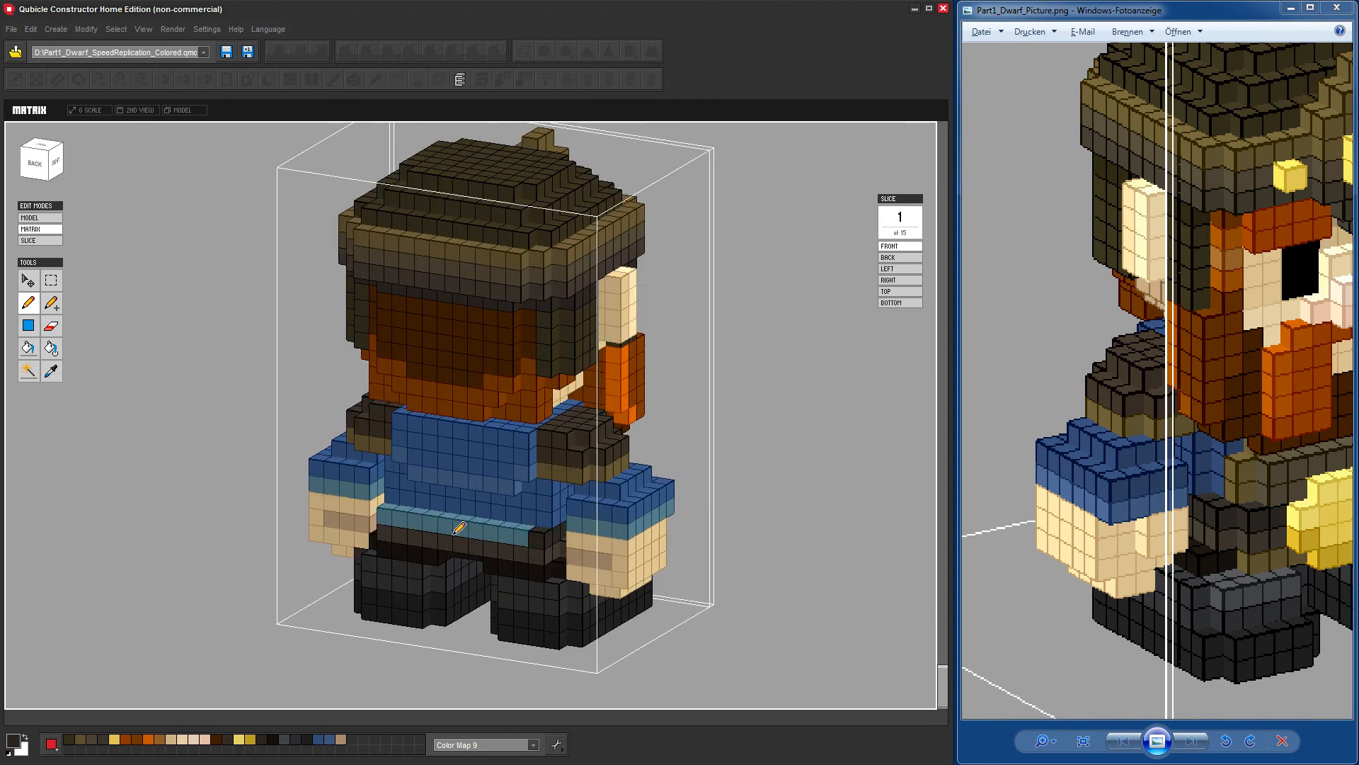
right_drag(667, 634, 877, 619)
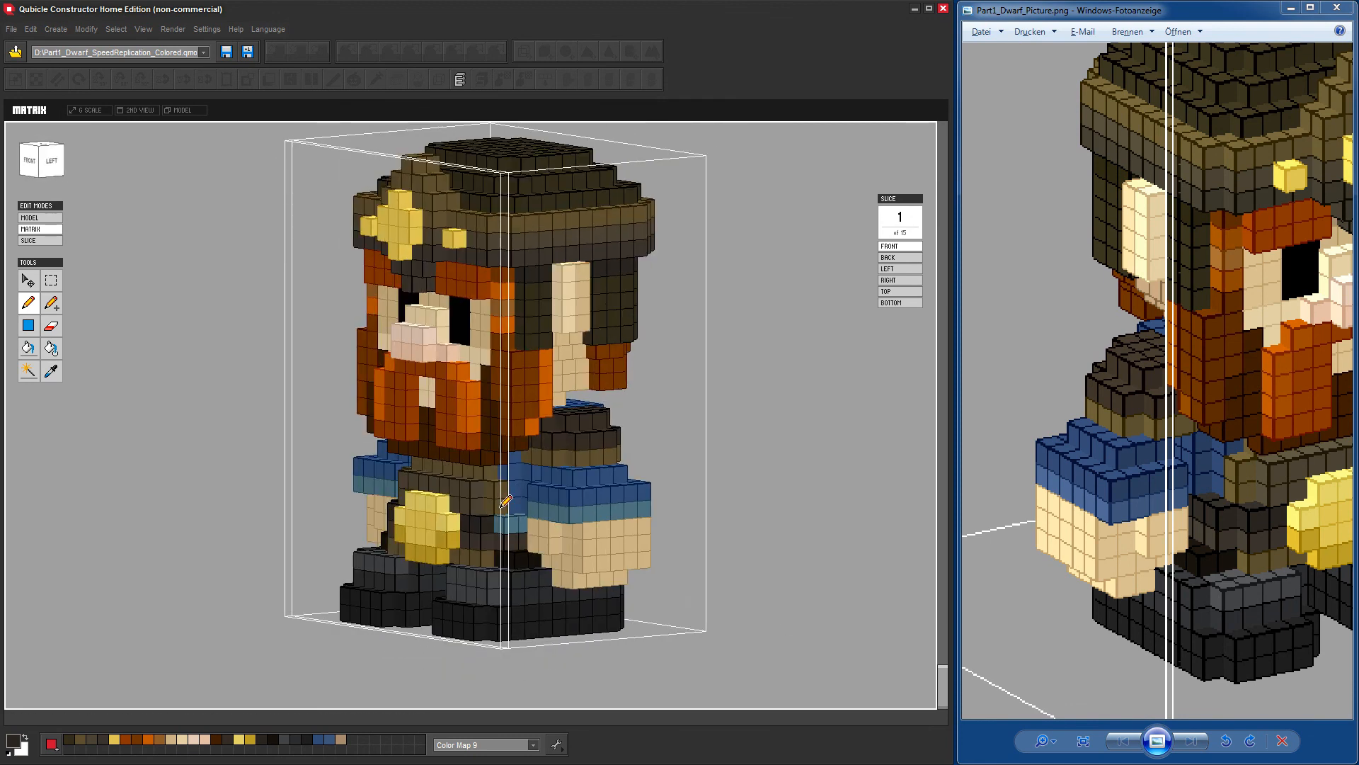
right_drag(750, 606, 805, 607)
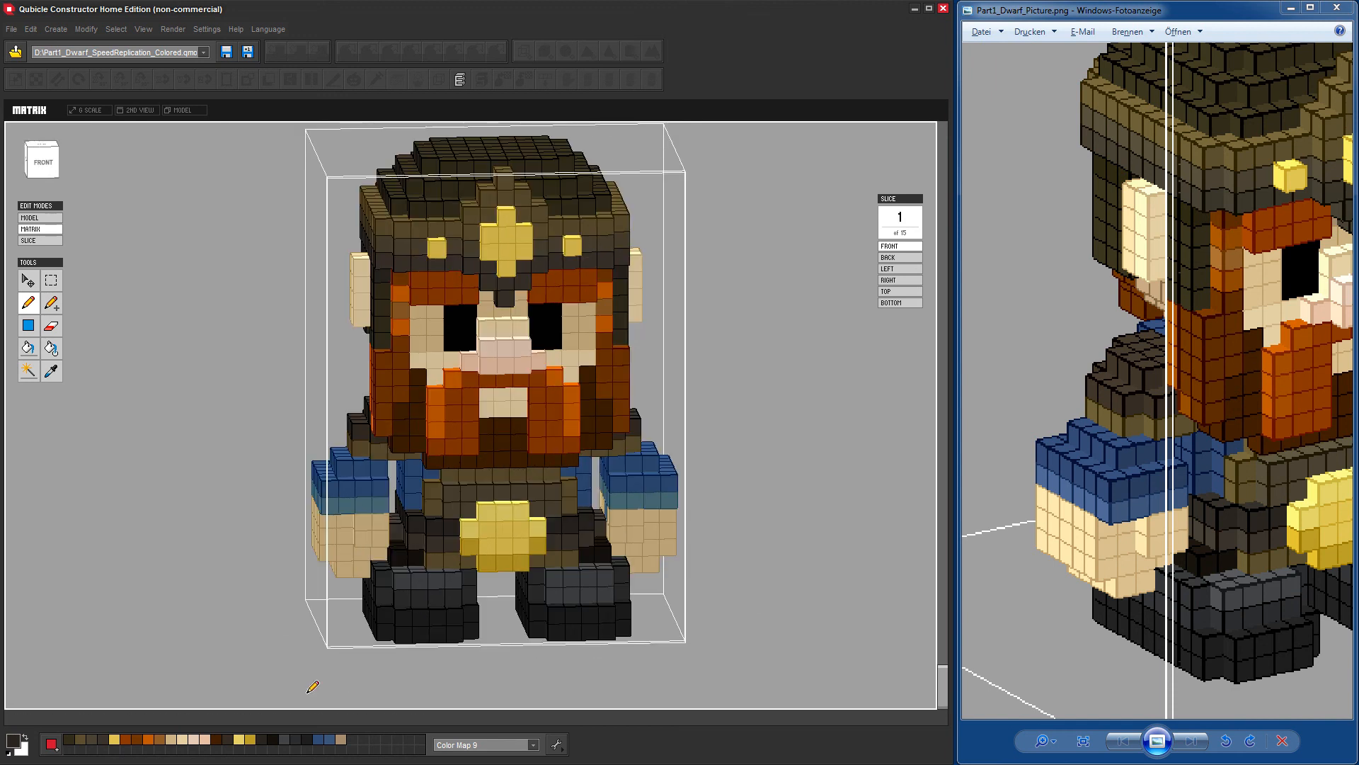
Paint the teal cuff row of both sleeves with the lighter blue from the palette, all the way around each arm.
click(329, 737)
drag(367, 525, 378, 507)
key(ctrl+z)
right_drag(182, 534, 489, 550)
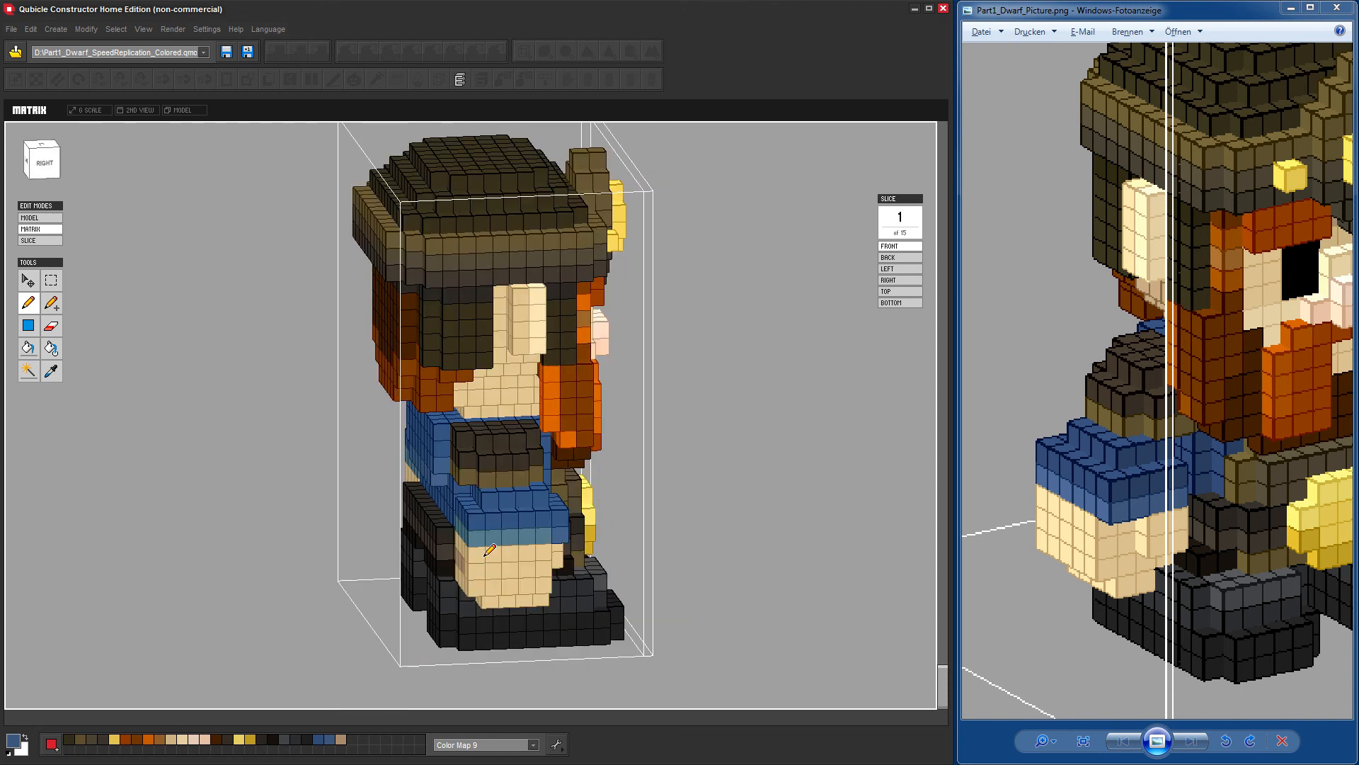
drag(473, 535, 548, 537)
right_drag(732, 607, 862, 605)
drag(605, 511, 646, 511)
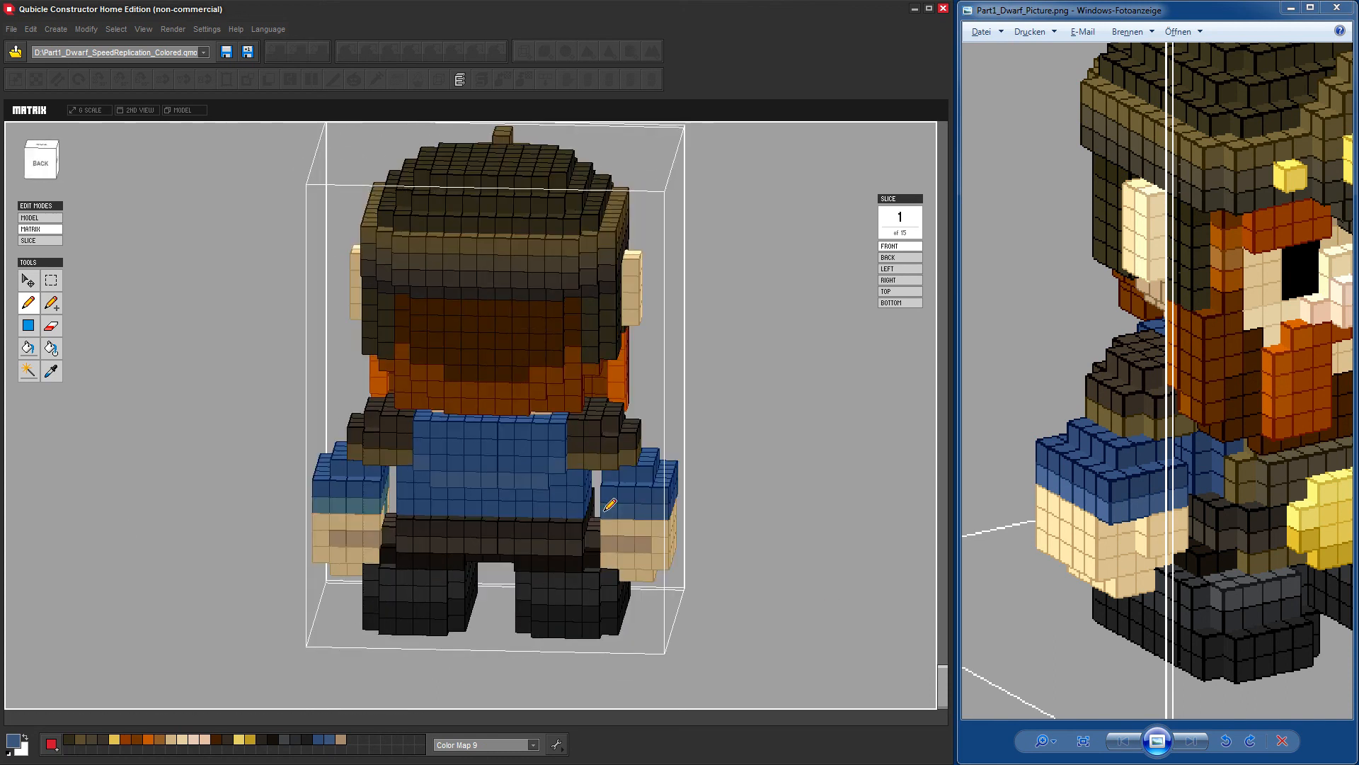
mouse_move(797, 562)
right_down()
mouse_move(648, 564)
mouse_move(406, 492)
right_up()
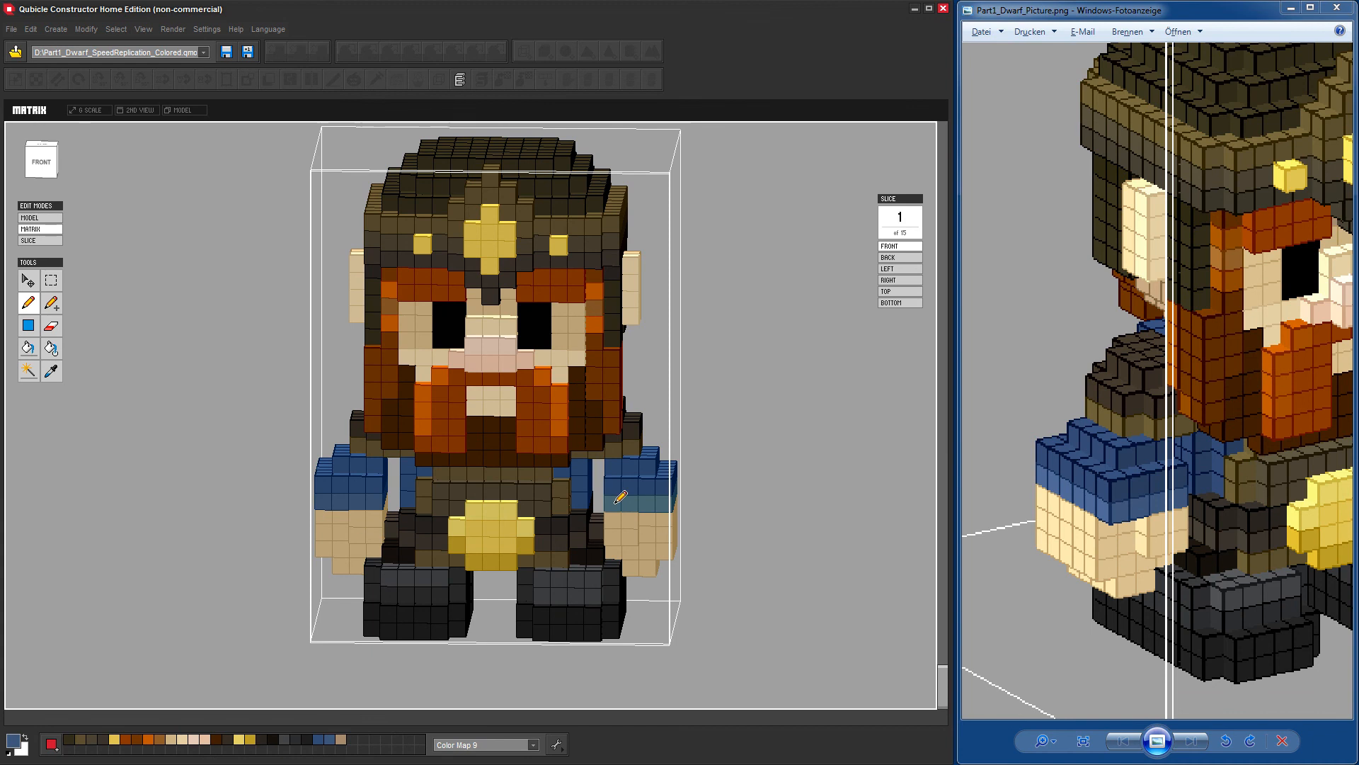
right_drag(789, 559, 550, 550)
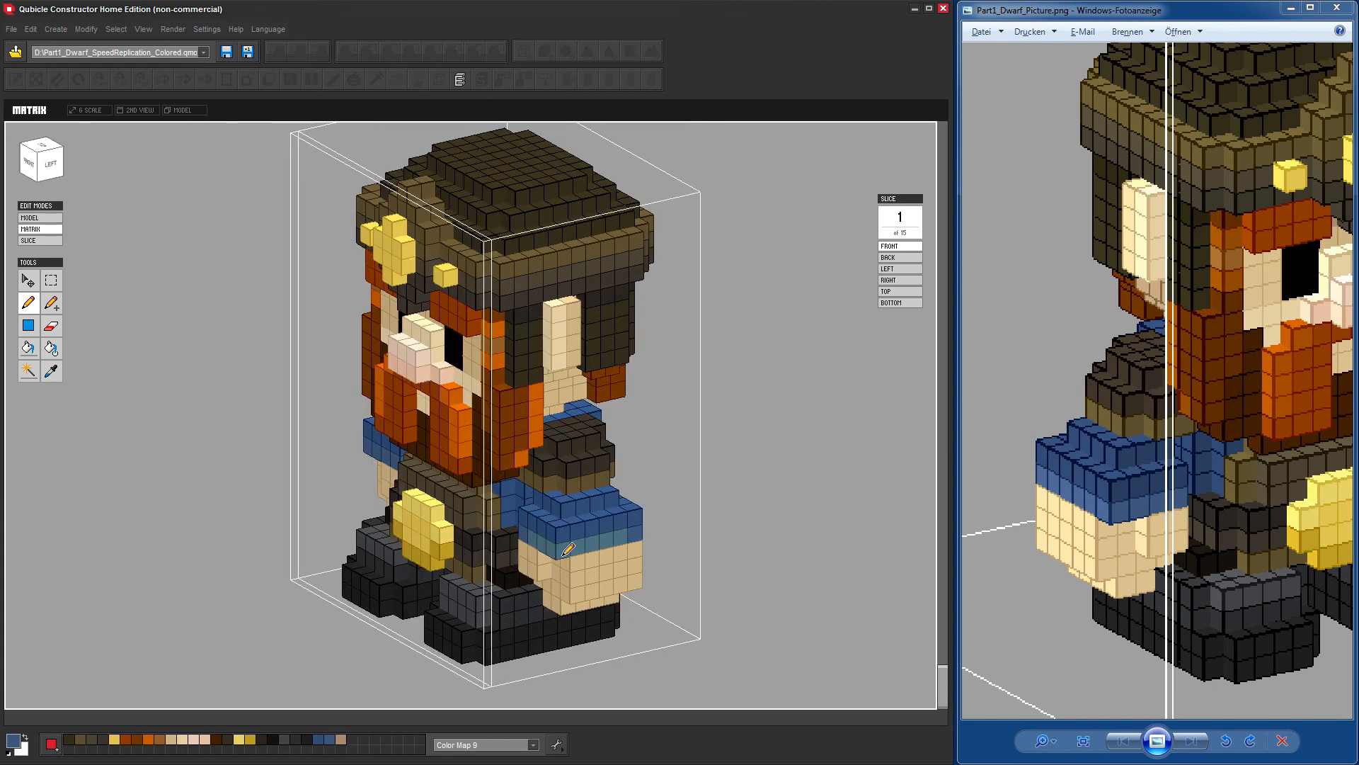
right_drag(784, 616, 887, 607)
Compare the colored dwarf with the complete reference picture and save the model.
drag(1277, 377, 1193, 390)
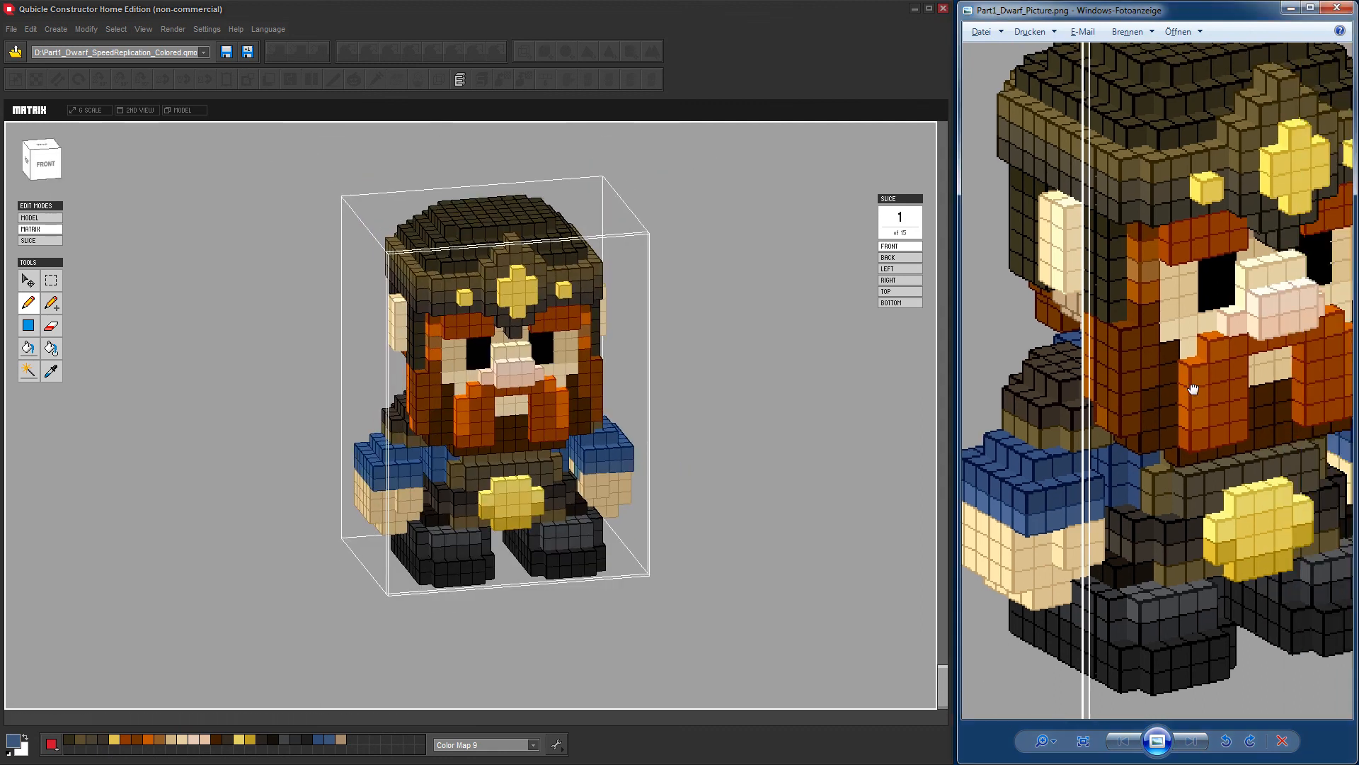
scroll(1183, 392, down, 5)
scroll(1180, 405, up, 3)
scroll(1181, 406, down, 2)
click(761, 455)
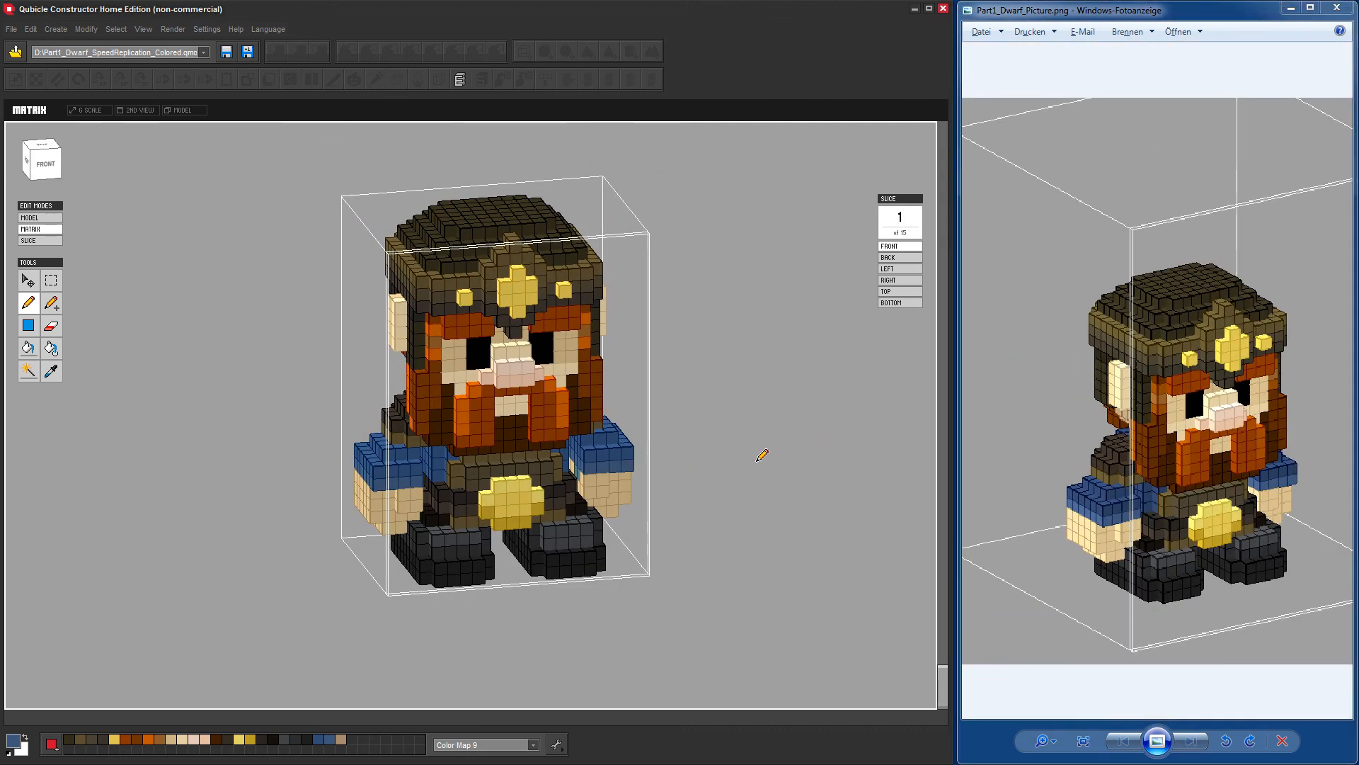
mouse_move(738, 434)
right_down()
mouse_move(778, 326)
mouse_move(753, 364)
mouse_move(798, 364)
mouse_move(745, 325)
mouse_move(825, 383)
mouse_move(676, 374)
mouse_move(734, 331)
mouse_move(819, 413)
mouse_move(856, 418)
mouse_move(838, 401)
mouse_move(822, 407)
right_up()
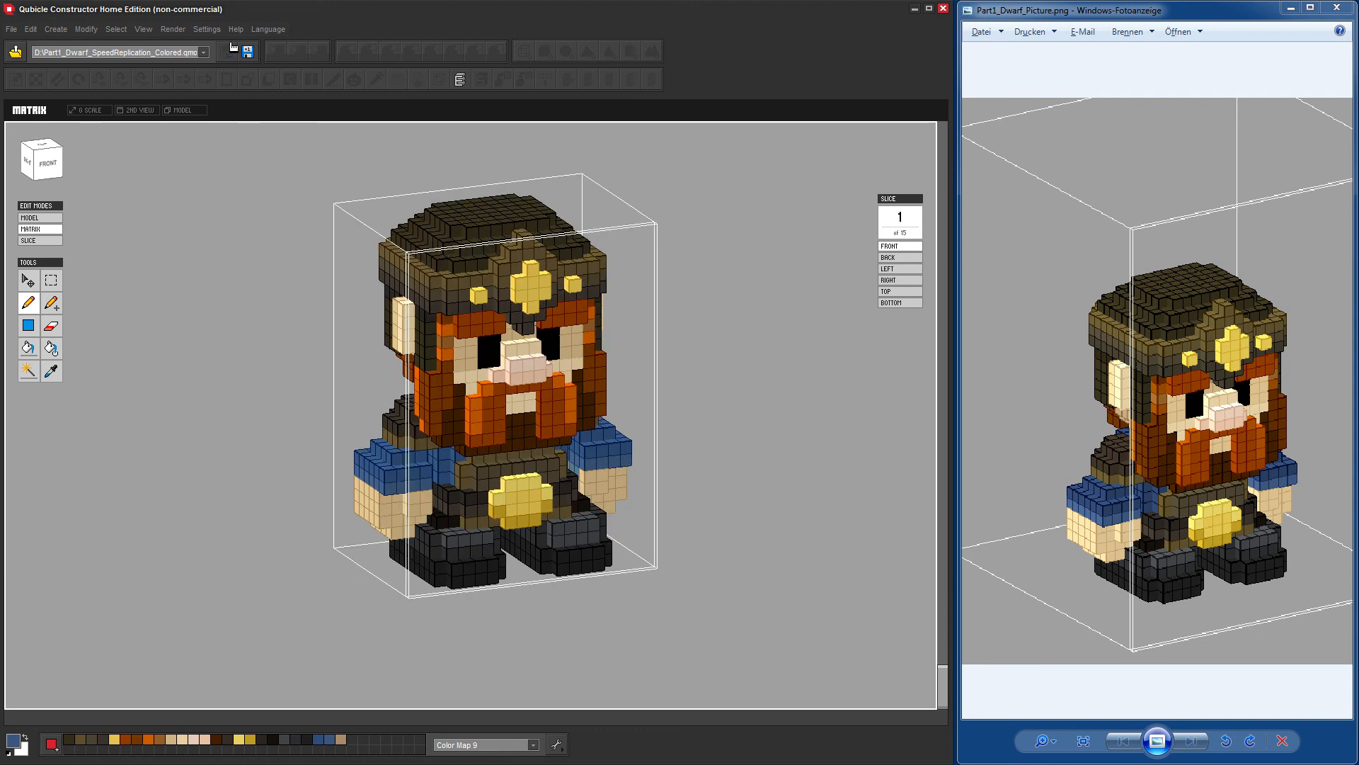
right_drag(704, 446, 371, 491)
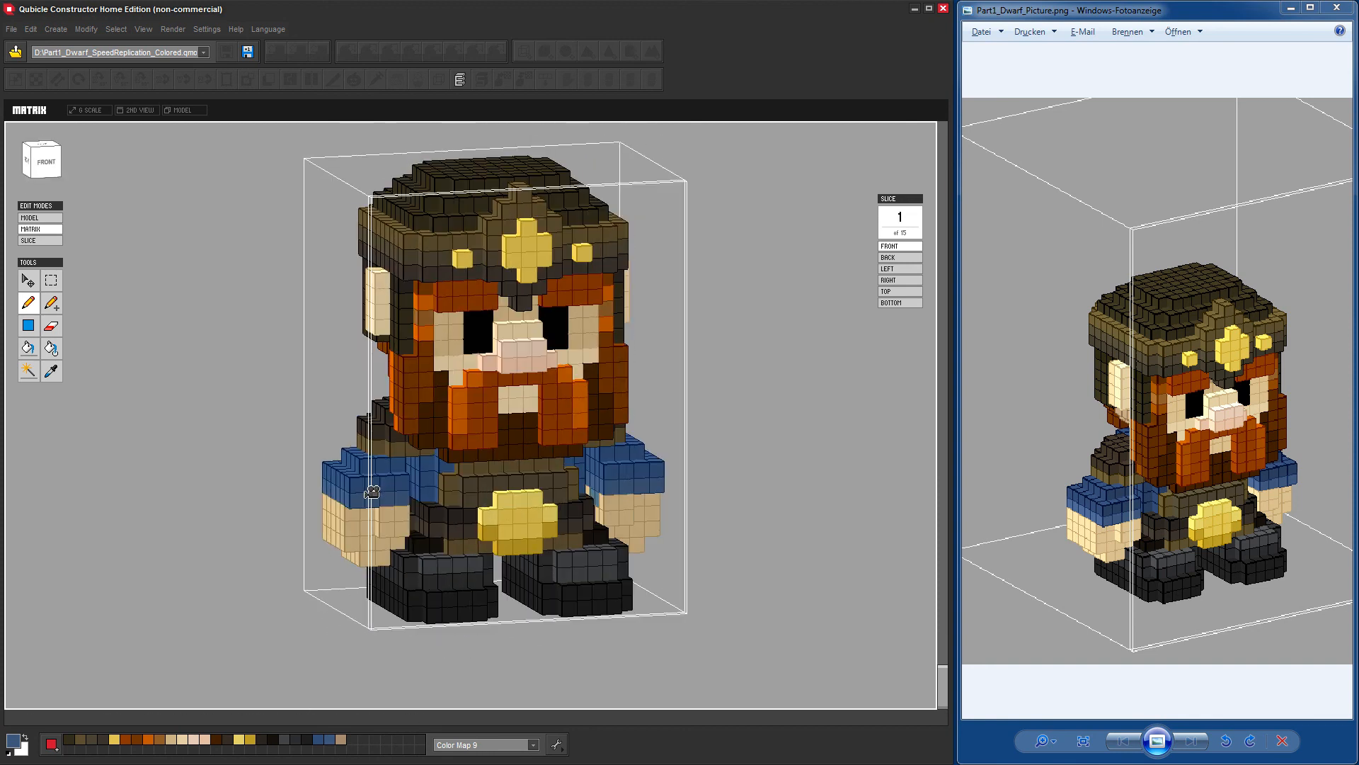
right_drag(702, 515, 711, 495)
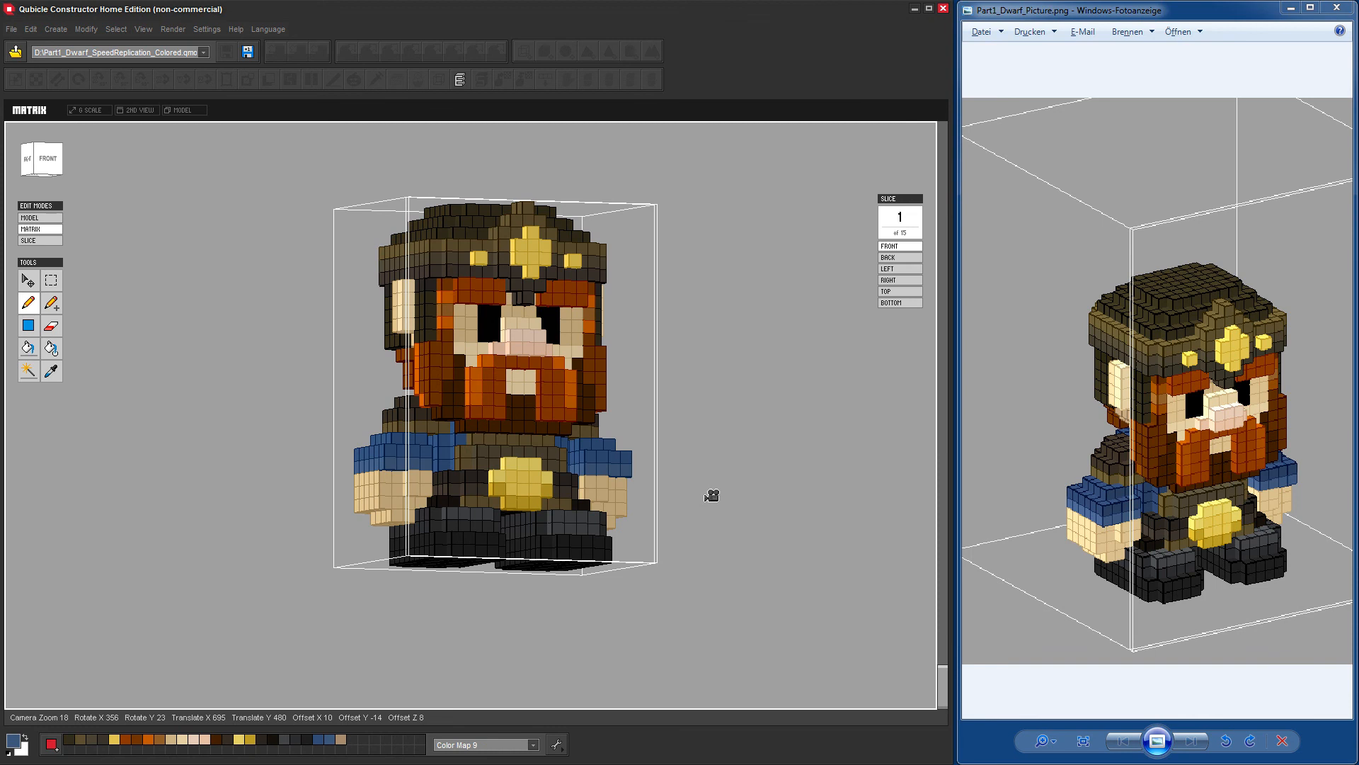
right_drag(601, 519, 716, 528)
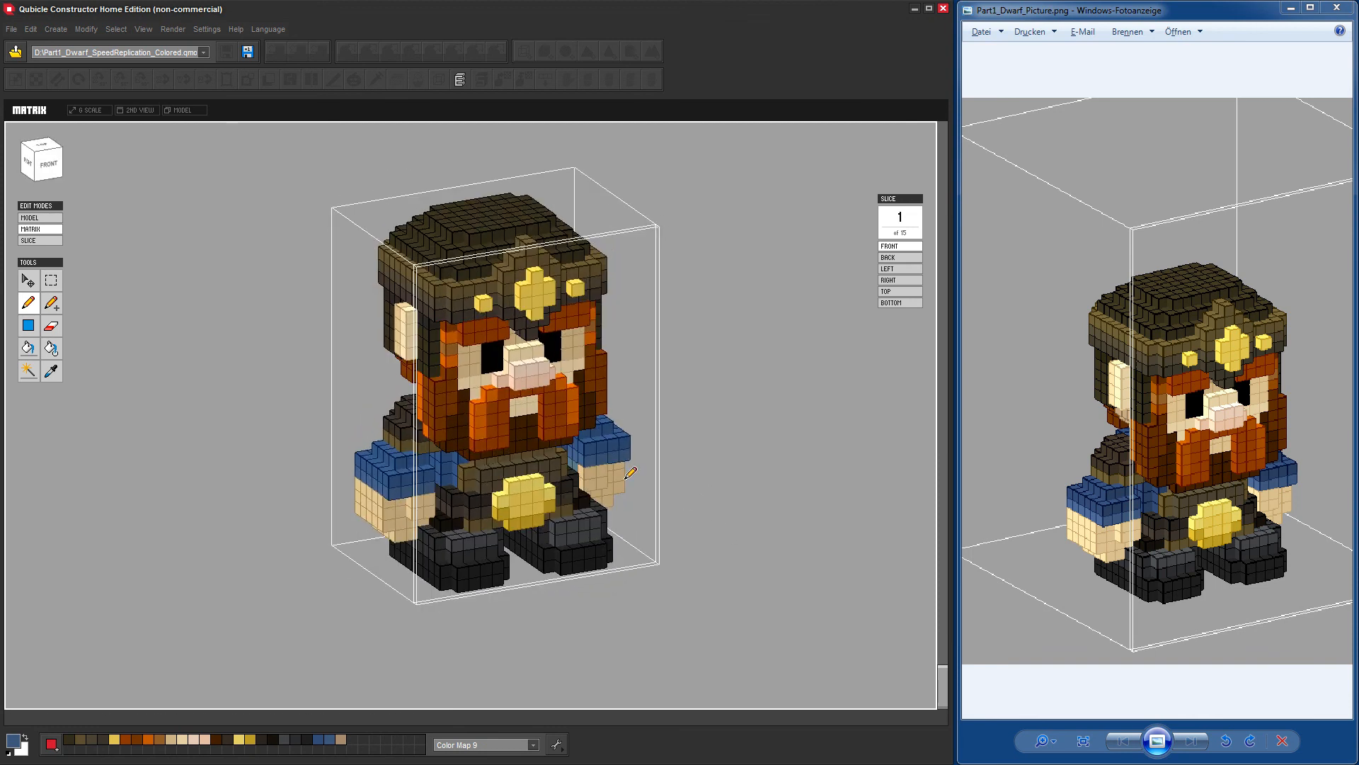
Paint the leftover teal voxels on the inner side of the dwarf's hand with the skin color.
scroll(629, 523, up, 5)
scroll(628, 523, up, 1)
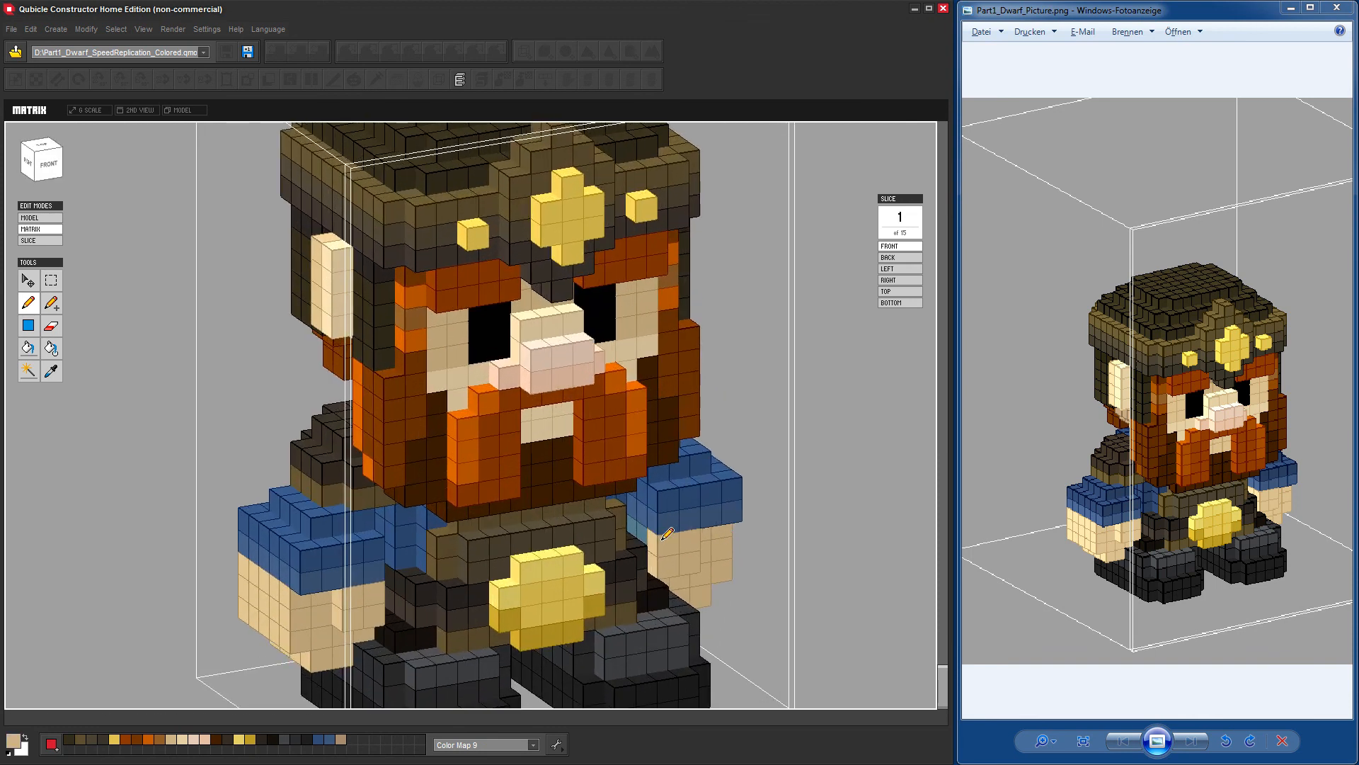
mouse_move(666, 534)
right_down()
mouse_move(765, 564)
mouse_move(541, 558)
mouse_move(395, 586)
mouse_move(854, 558)
mouse_move(592, 519)
mouse_move(704, 516)
mouse_move(756, 458)
mouse_move(710, 490)
mouse_move(746, 461)
mouse_move(548, 478)
mouse_move(470, 434)
mouse_move(276, 461)
mouse_move(612, 446)
mouse_move(568, 458)
mouse_move(643, 494)
mouse_move(661, 470)
mouse_move(619, 464)
right_up()
scroll(733, 457, down, 5)
scroll(637, 478, down, 2)
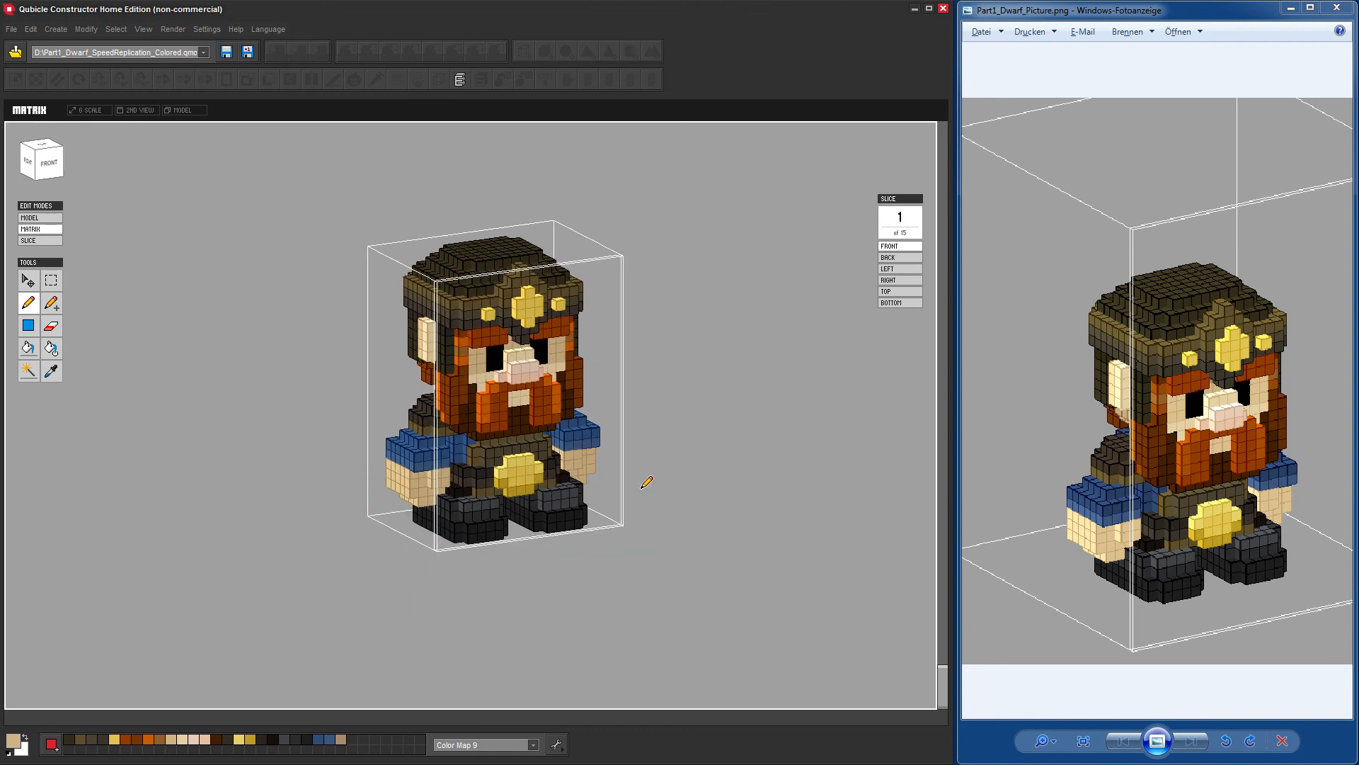